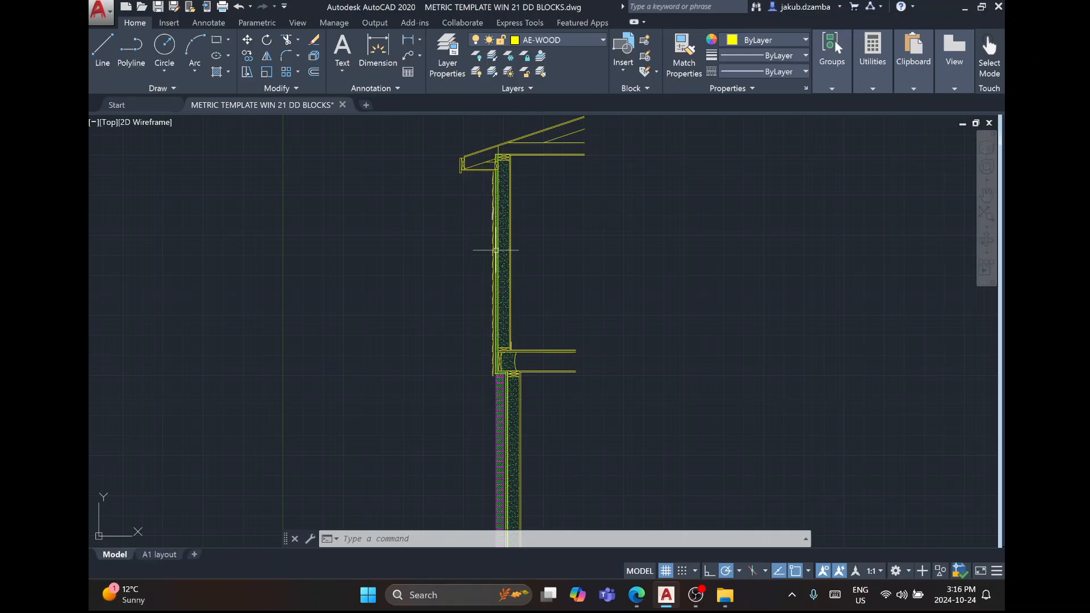
Examine the wall section drawing from the siding-clad upper wall down through the brick wall to the foundation and footing.
{"action": "scroll", "coordinate": [496, 251], "scroll_direction": "up", "scroll_amount": 4}
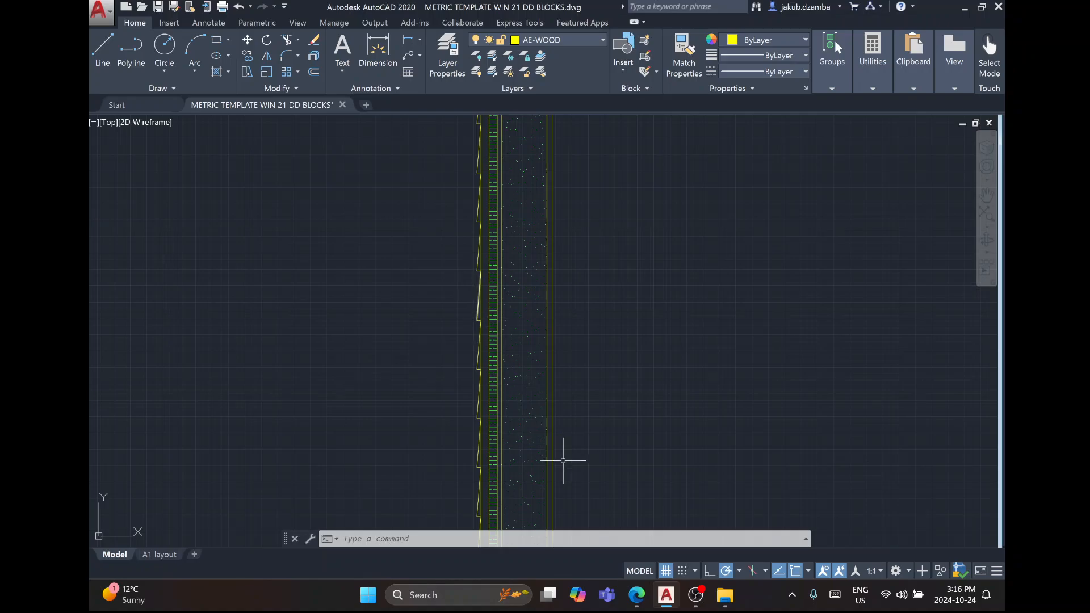
{"action": "mouse_move", "coordinate": [584, 458]}
{"action": "middle_mouse_down"}
{"action": "mouse_move", "coordinate": [530, 475]}
{"action": "mouse_move", "coordinate": [505, 175]}
{"action": "middle_mouse_up"}
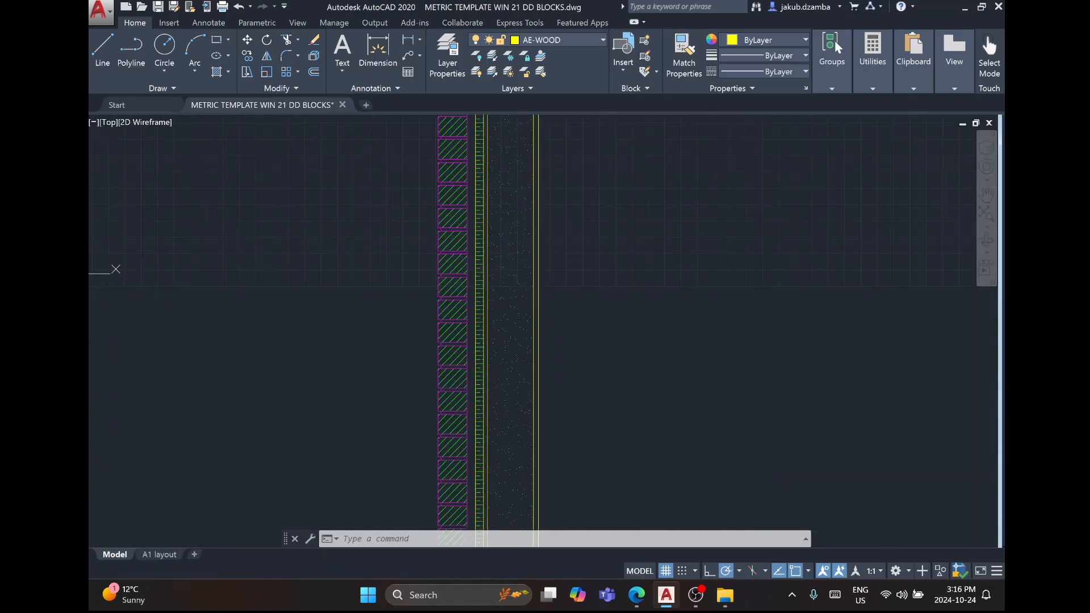
{"action": "scroll", "coordinate": [627, 220], "scroll_direction": "down", "scroll_amount": 3}
{"action": "scroll", "coordinate": [627, 220], "scroll_direction": "down", "scroll_amount": 2}
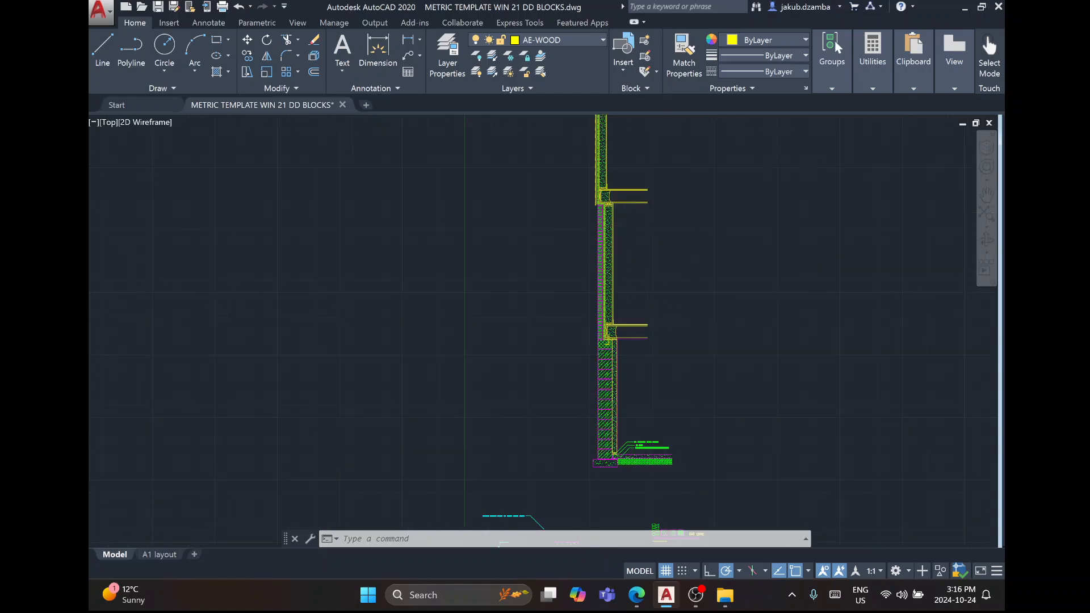
{"action": "middle_click_drag", "start_coordinate": [627, 220], "coordinate": [609, 159]}
{"action": "scroll", "coordinate": [655, 331], "scroll_direction": "up", "scroll_amount": 2}
{"action": "middle_click_drag", "start_coordinate": [651, 340], "coordinate": [606, 357]}
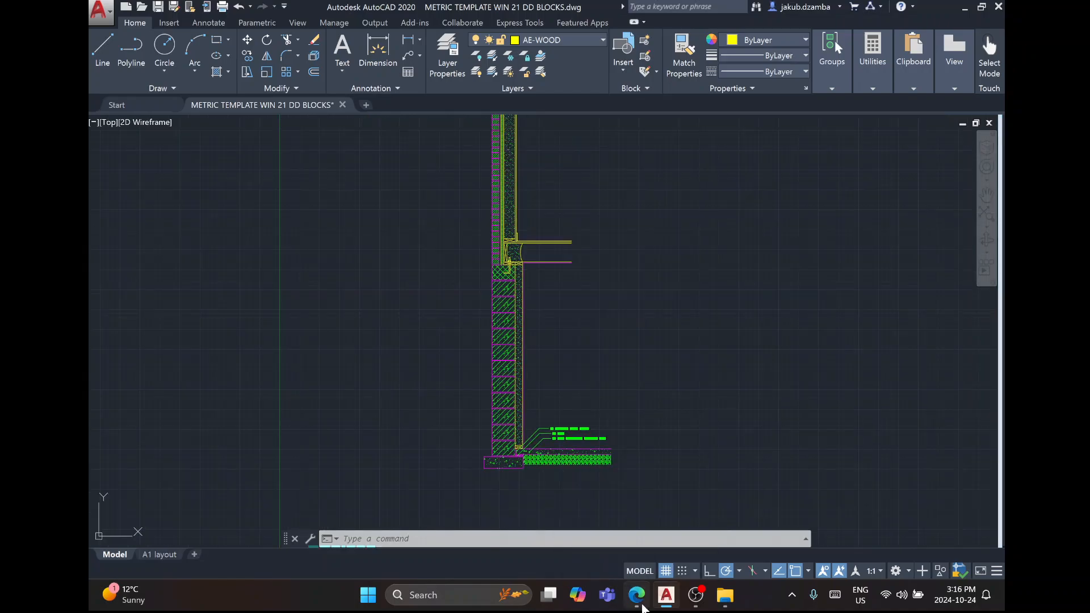
Switch to the Edge browser, download the Sample_A1 r.pdf reference from the course page and open the downloaded file.
{"action": "left_click", "coordinate": [636, 595]}
{"action": "left_click", "coordinate": [566, 7]}
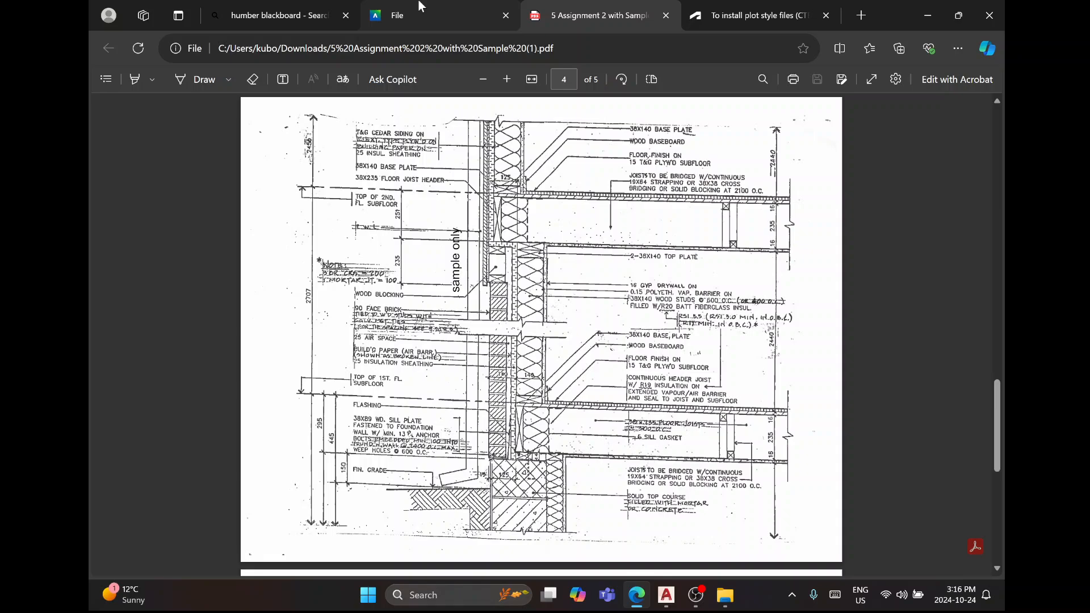
{"action": "left_click", "coordinate": [420, 7]}
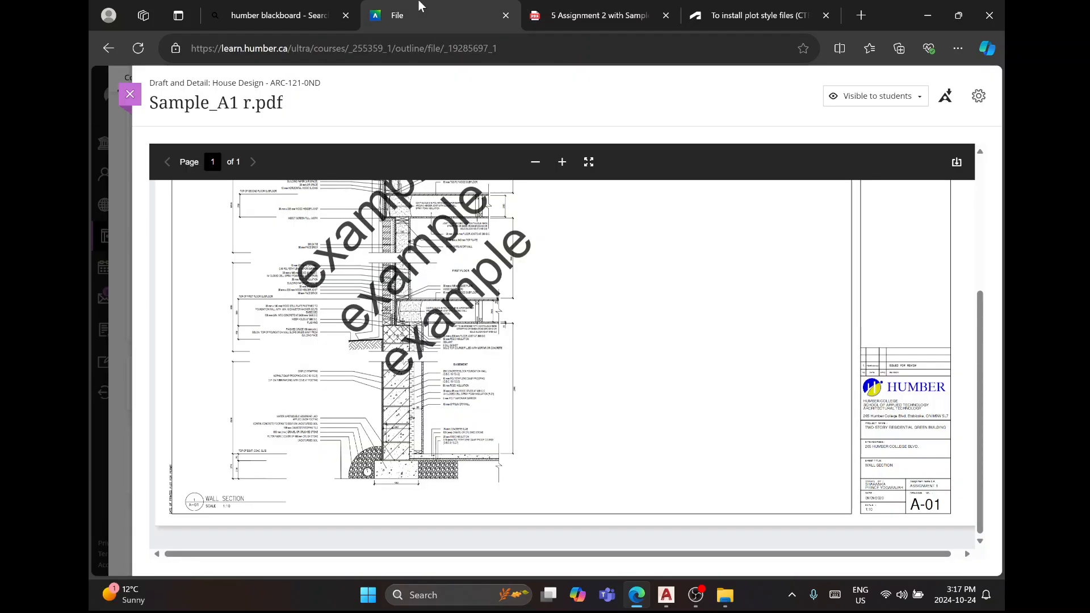
{"action": "left_click", "coordinate": [957, 162]}
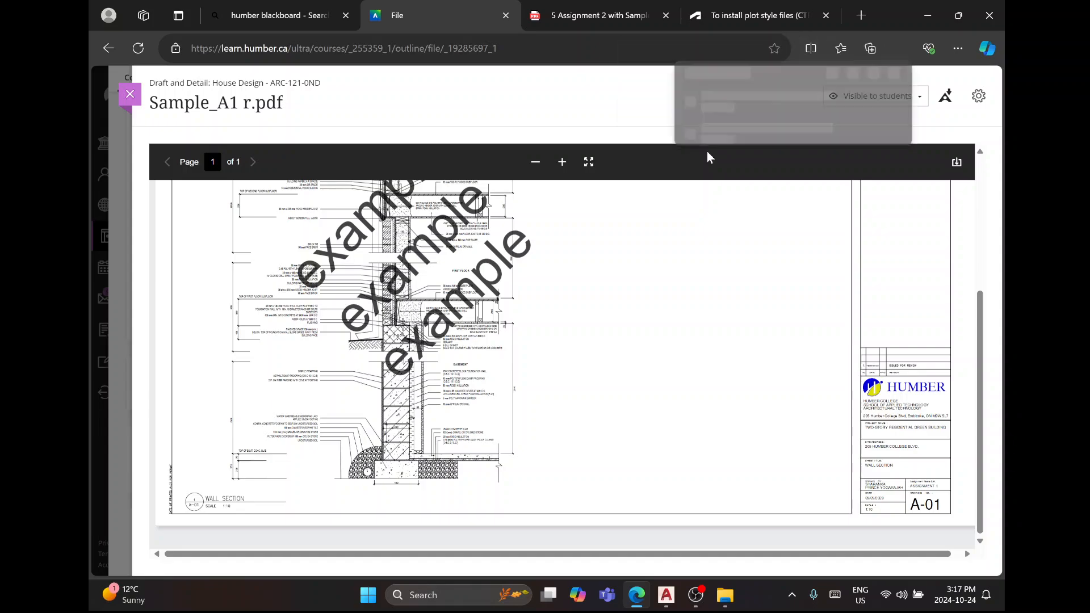
{"action": "left_click", "coordinate": [713, 107]}
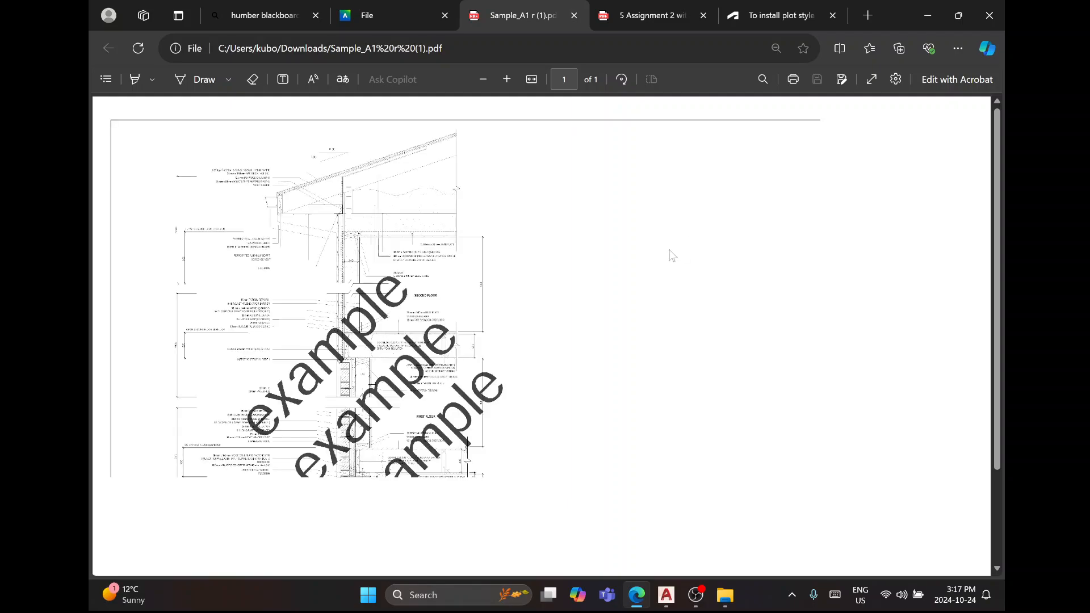
Examine the sample wall section's basement and footing, and the flashing detail where the brick meets the foundation wall.
{"action": "scroll", "coordinate": [500, 258], "scroll_direction": "down", "scroll_amount": 3}
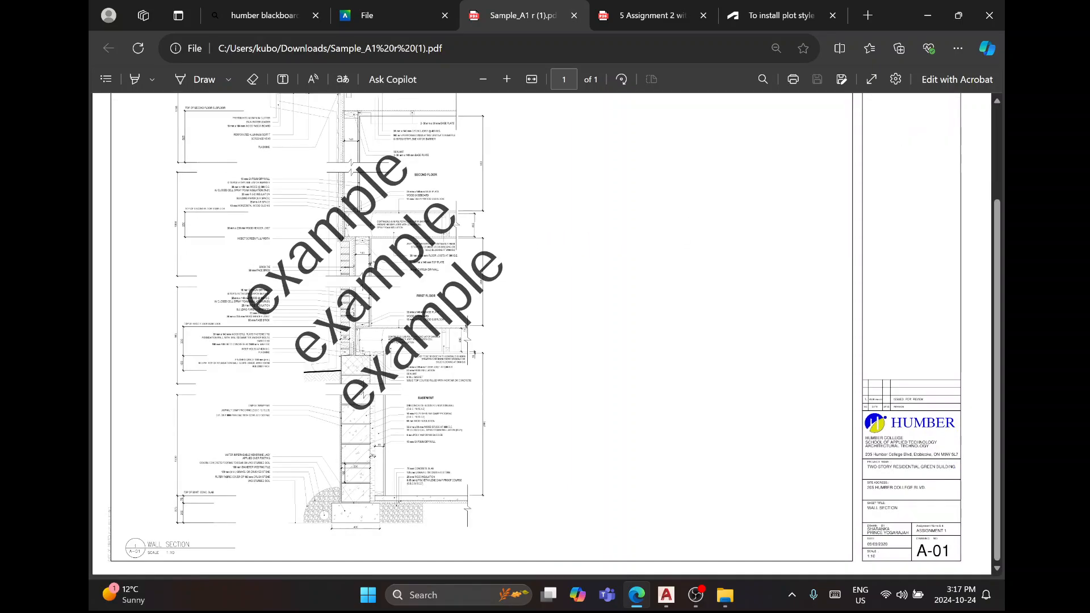
{"action": "scroll", "coordinate": [478, 321], "scroll_direction": "up", "scroll_amount": 5, "text": "ctrl"}
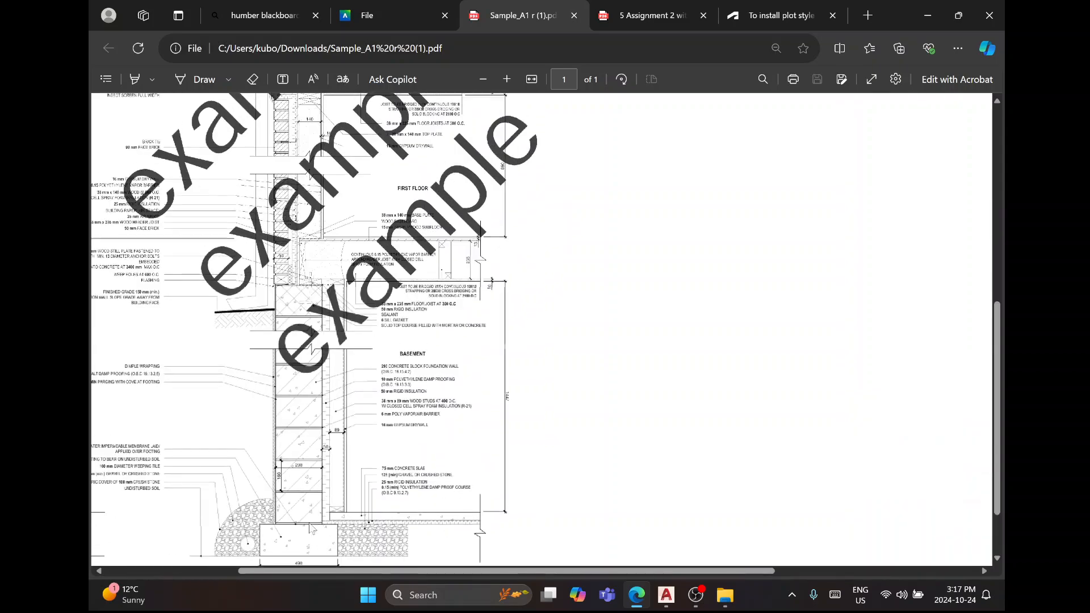
{"action": "scroll", "coordinate": [479, 320], "scroll_direction": "up", "scroll_amount": 4, "text": "ctrl"}
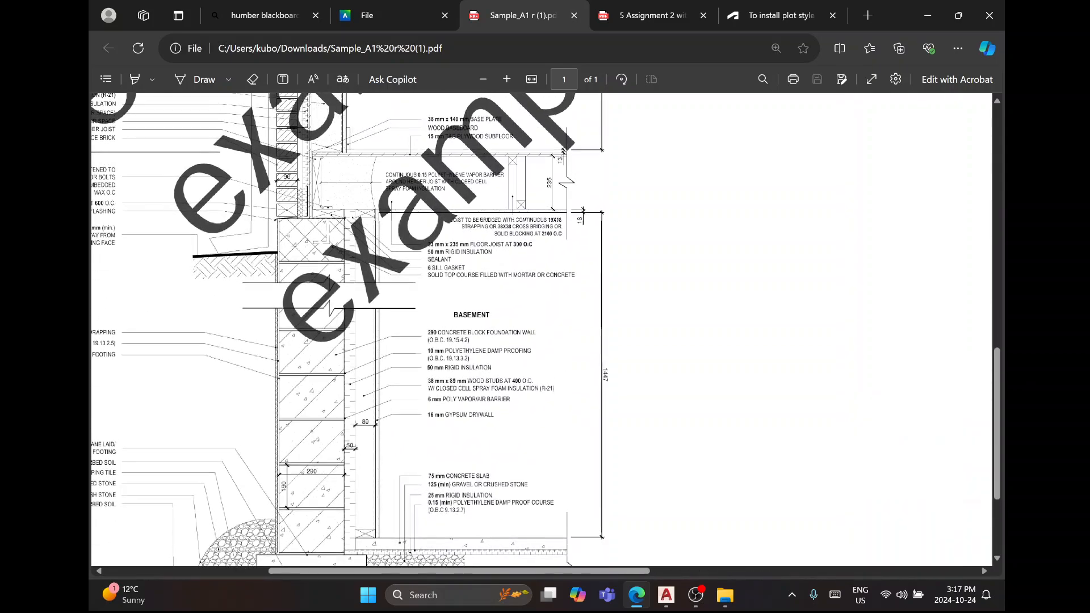
{"action": "scroll", "coordinate": [503, 459], "scroll_direction": "down", "scroll_amount": 3}
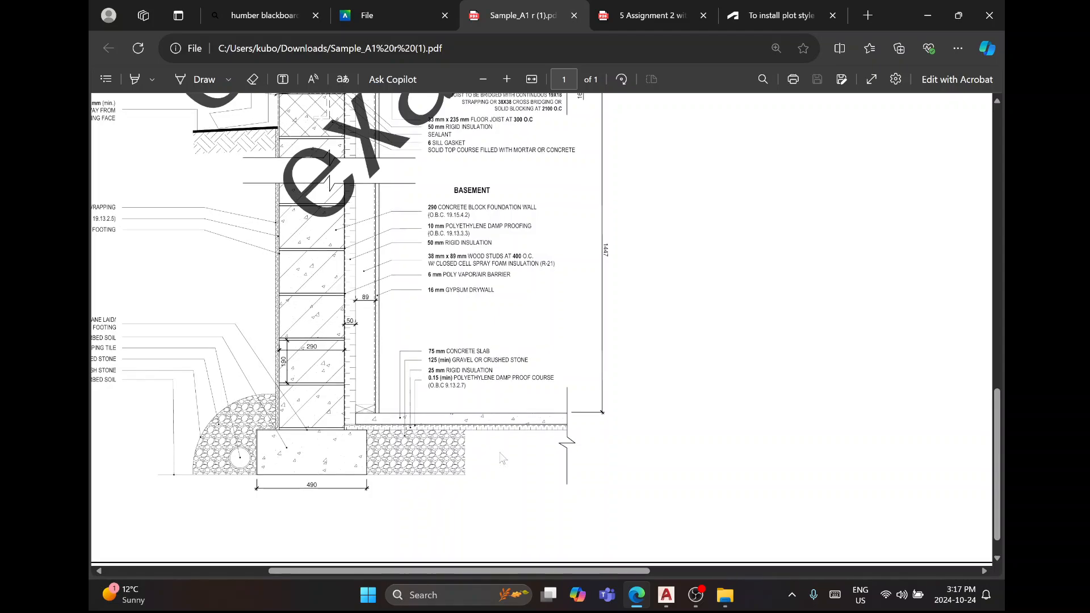
{"action": "left_click_drag", "start_coordinate": [997, 411], "coordinate": [988, 362]}
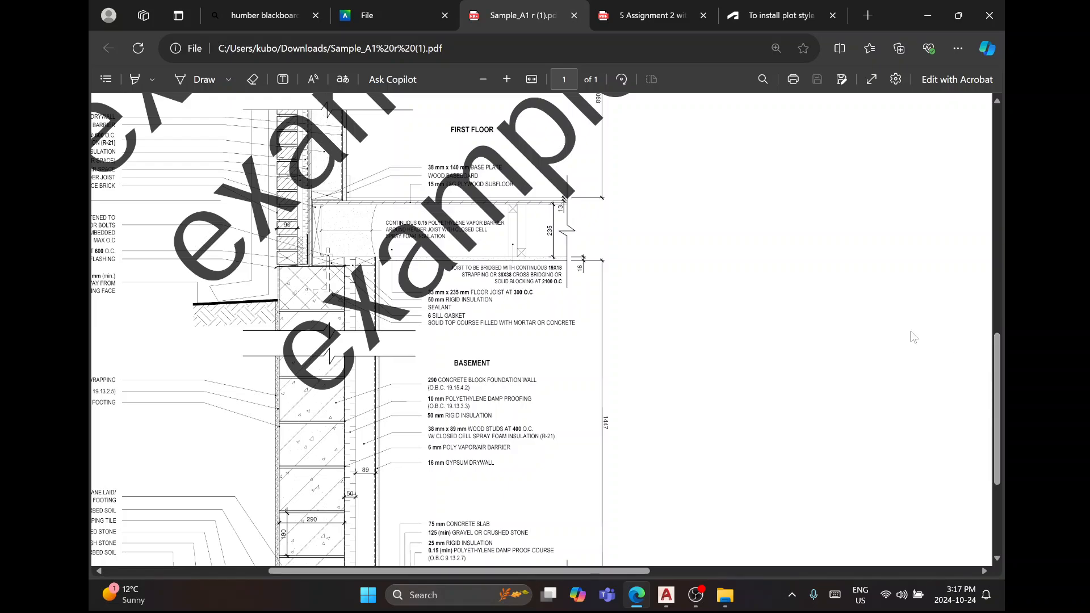
{"action": "scroll", "coordinate": [207, 240], "scroll_direction": "up", "scroll_amount": 5, "text": "ctrl"}
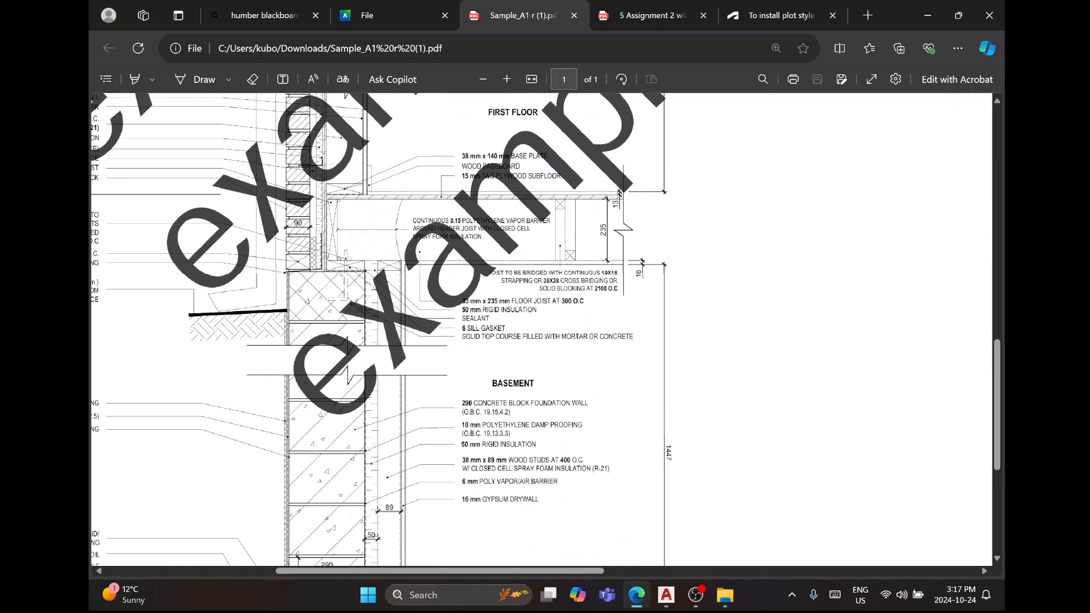
{"action": "scroll", "coordinate": [637, 324], "scroll_direction": "down", "scroll_amount": 5, "text": "ctrl"}
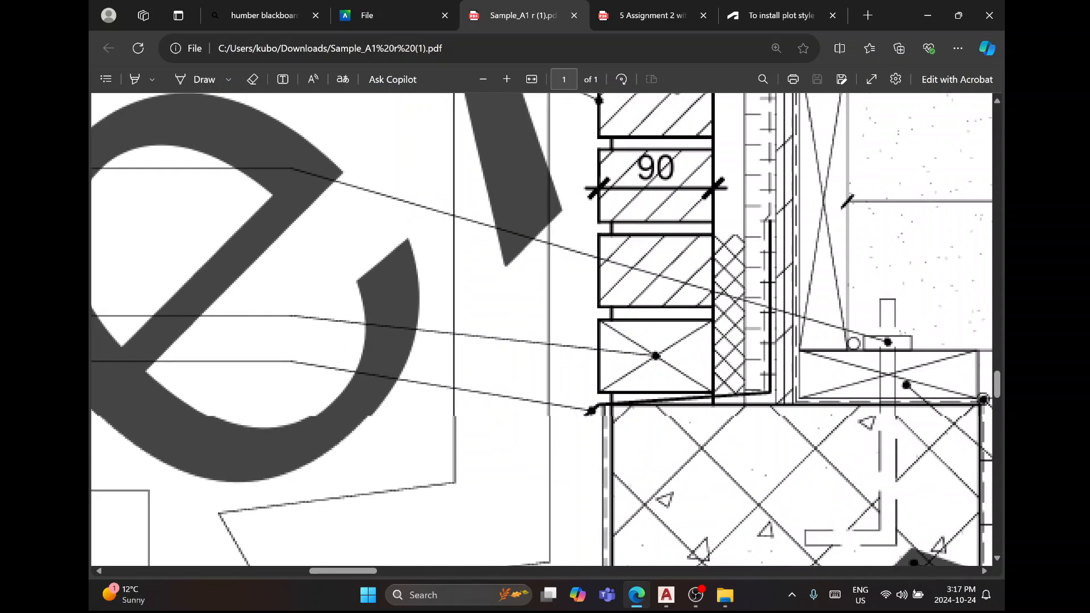
{"action": "scroll", "coordinate": [545, 329], "scroll_direction": "down", "scroll_amount": 1}
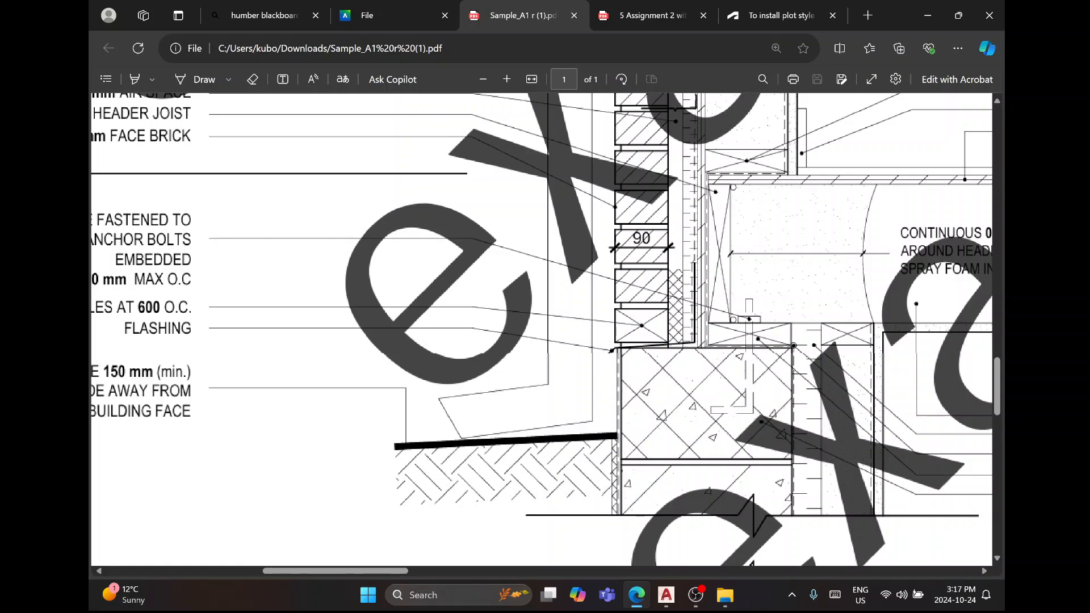
Compare the brick base and sill plate area of the AutoCAD drawing with the sample PDF in Edge.
{"action": "left_click", "coordinate": [668, 597]}
{"action": "scroll", "coordinate": [494, 243], "scroll_direction": "up", "scroll_amount": 8}
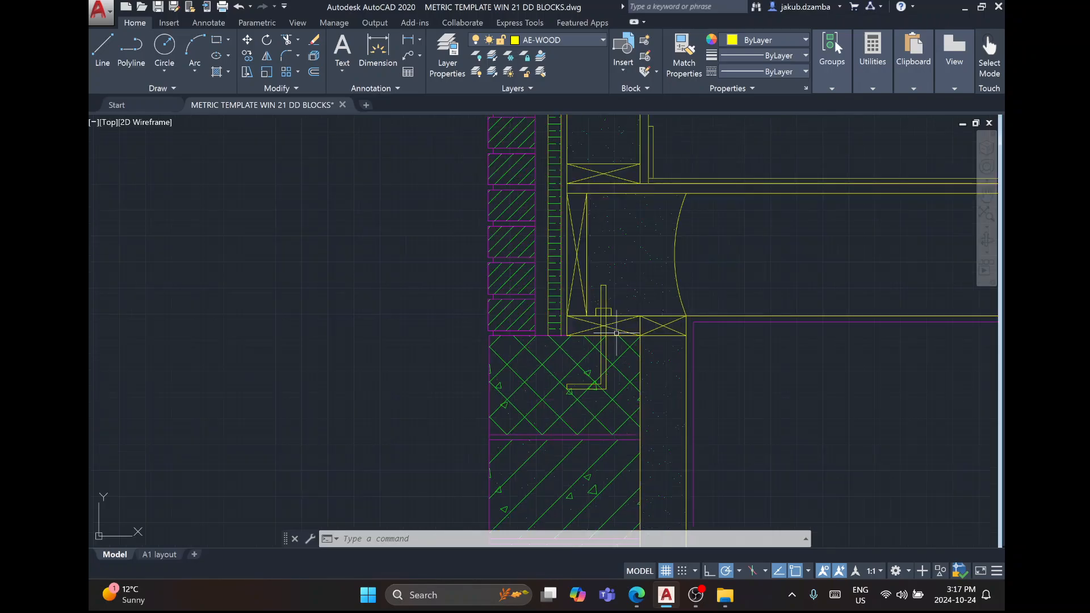
{"action": "left_click", "coordinate": [636, 596]}
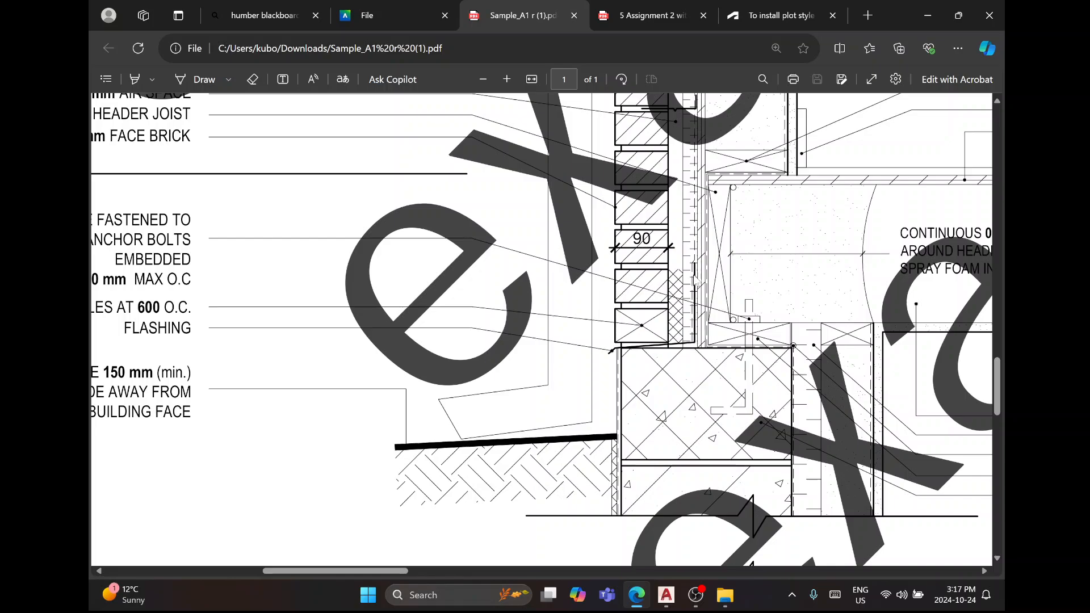
Switch back to AutoCAD and make A-WALL-EXTR the current layer.
{"action": "left_click", "coordinate": [666, 595]}
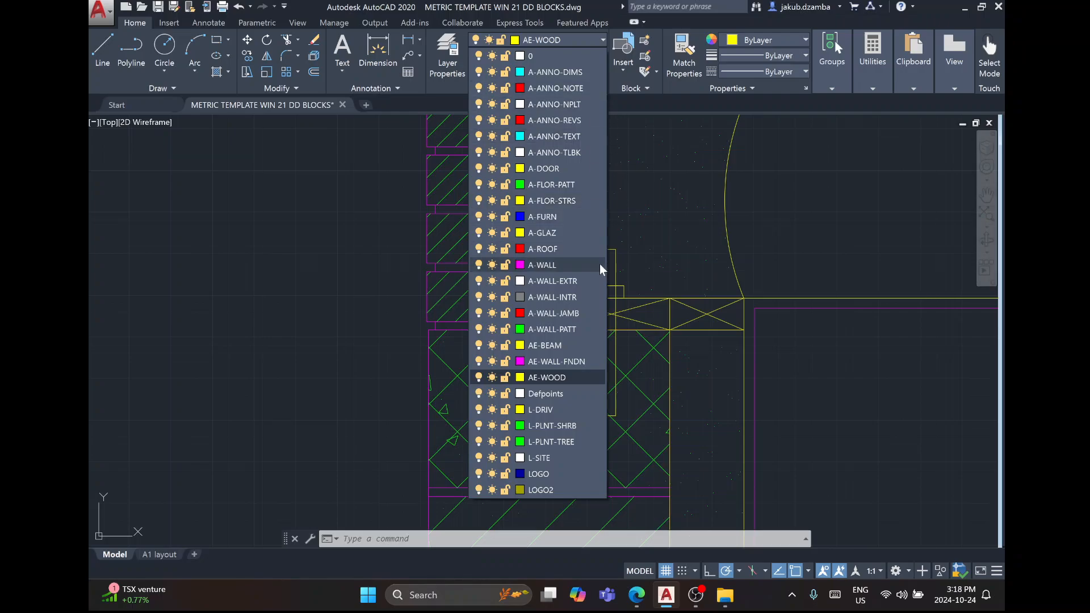
{"action": "left_click", "coordinate": [581, 298]}
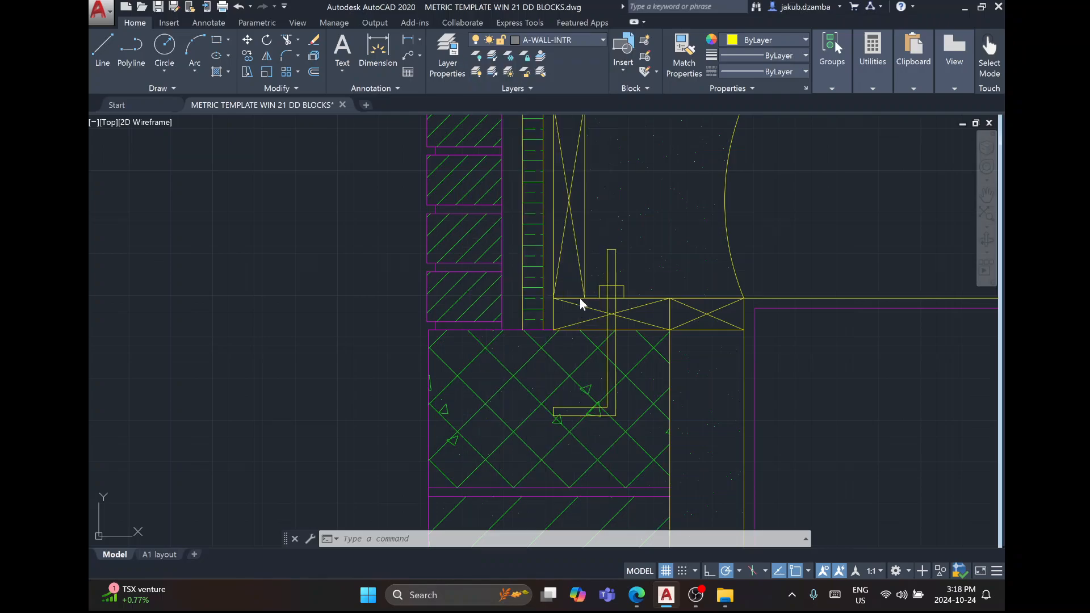
{"action": "left_click", "coordinate": [602, 43]}
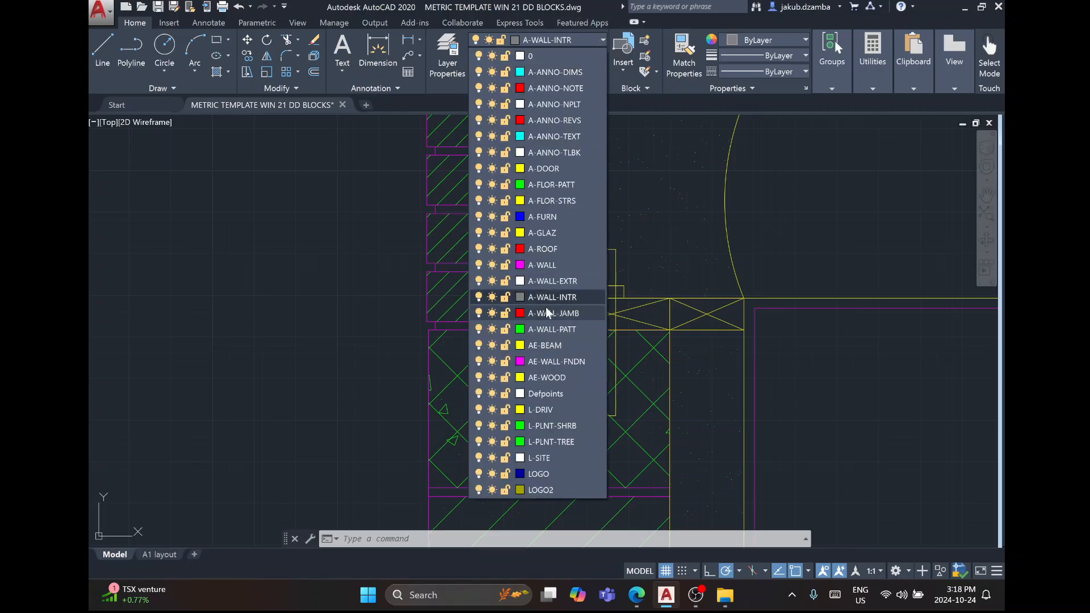
{"action": "left_click", "coordinate": [551, 284]}
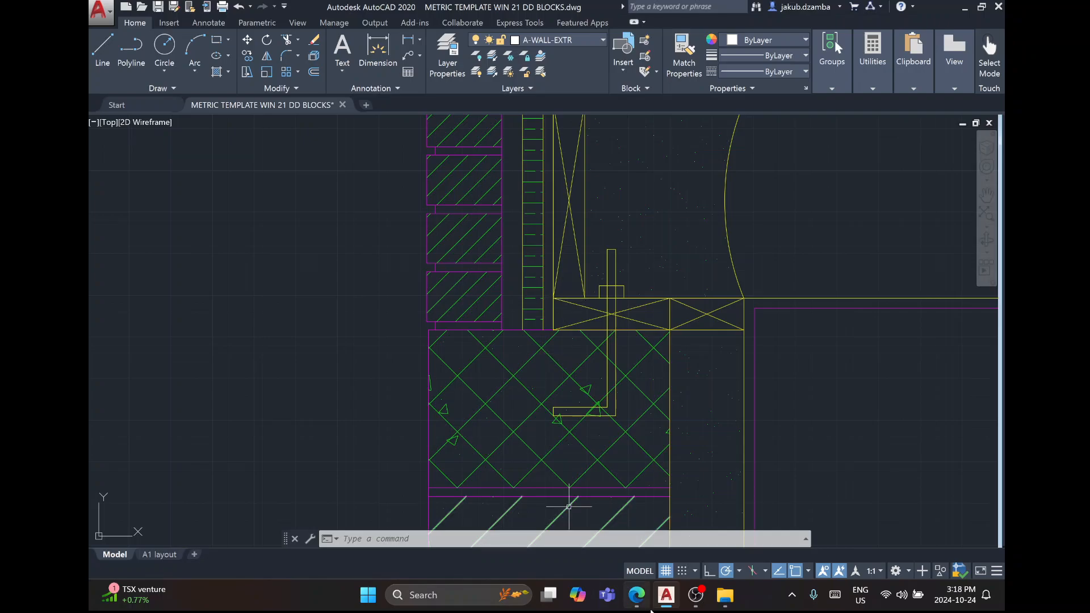
Following the sample, draw flashing lines from the second-lowest brick's inner top corner to the lowest brick's base, sloping out to the foundation's outer top corner.
{"action": "left_click", "coordinate": [636, 595]}
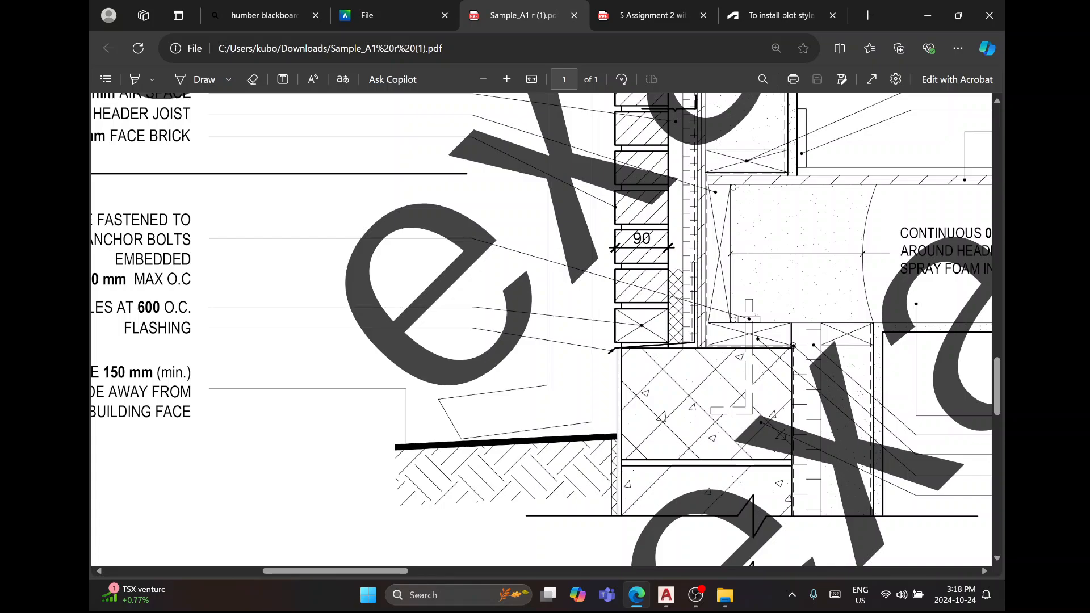
{"action": "left_click", "coordinate": [666, 595]}
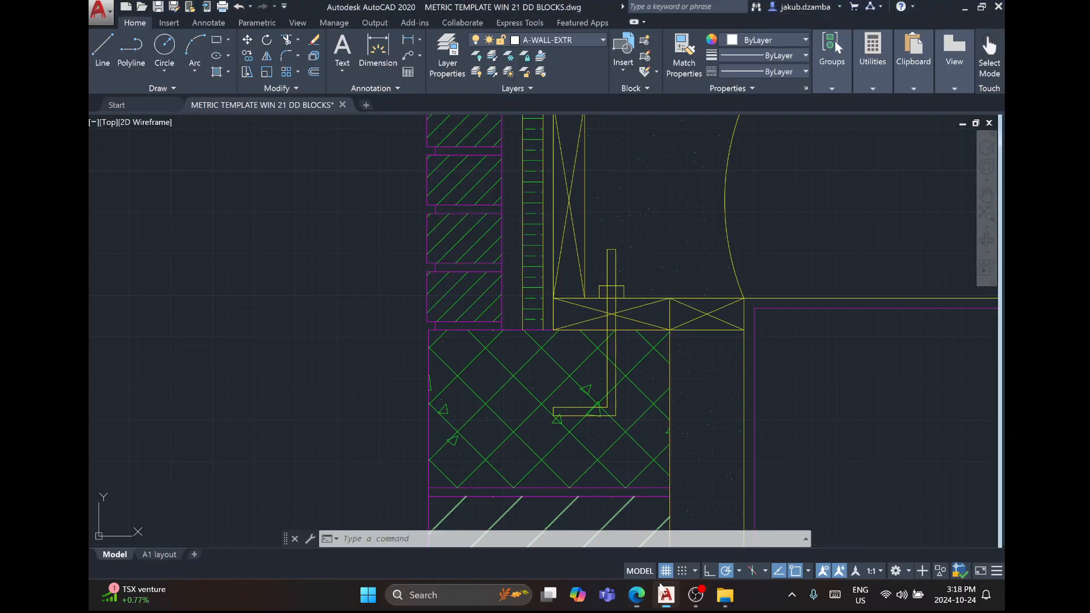
{"action": "left_click", "coordinate": [102, 48]}
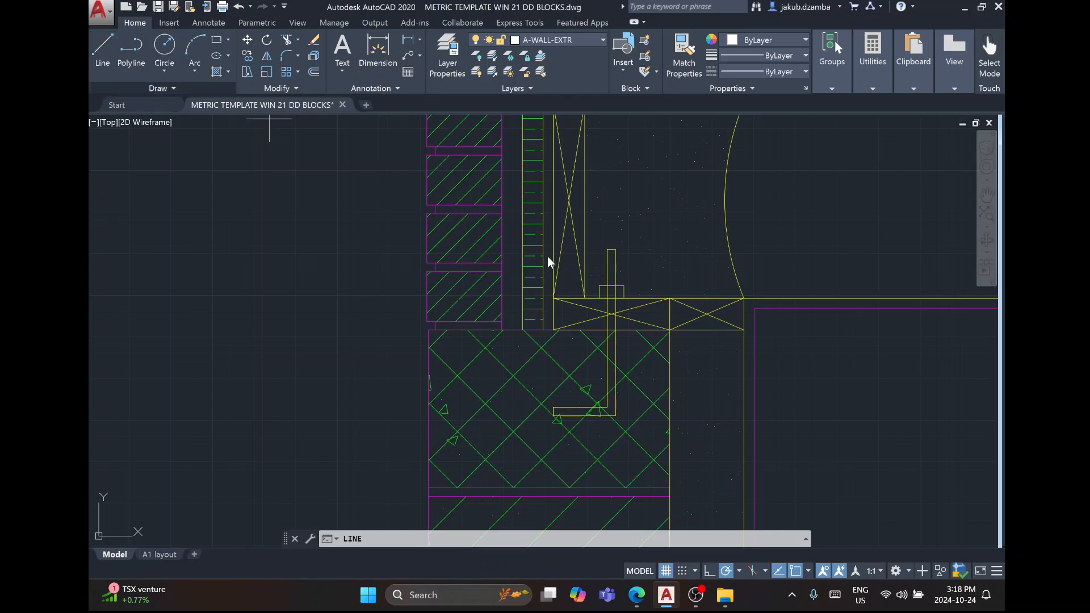
{"action": "left_click", "coordinate": [502, 214]}
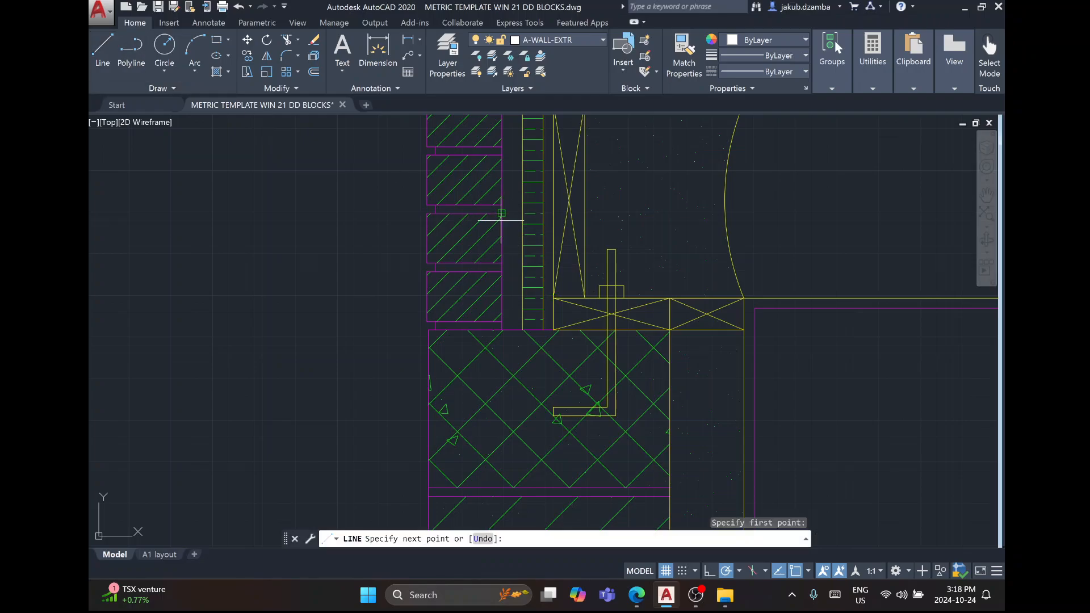
{"action": "left_click", "coordinate": [501, 322]}
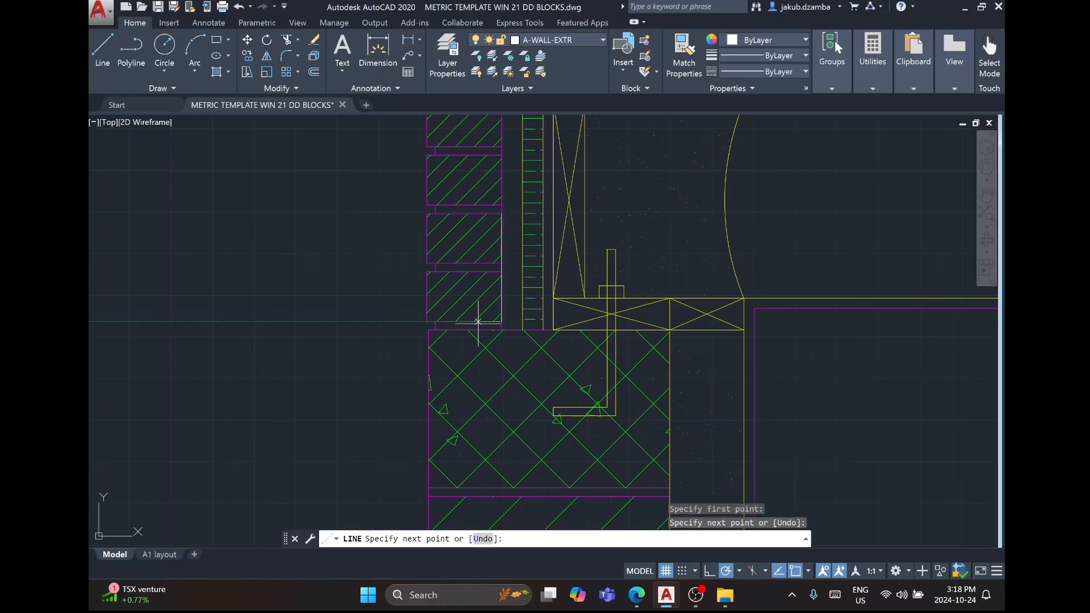
{"action": "left_click", "coordinate": [430, 332]}
{"action": "scroll", "coordinate": [433, 321], "scroll_direction": "up", "scroll_amount": 4}
{"action": "key", "text": "Escape"}
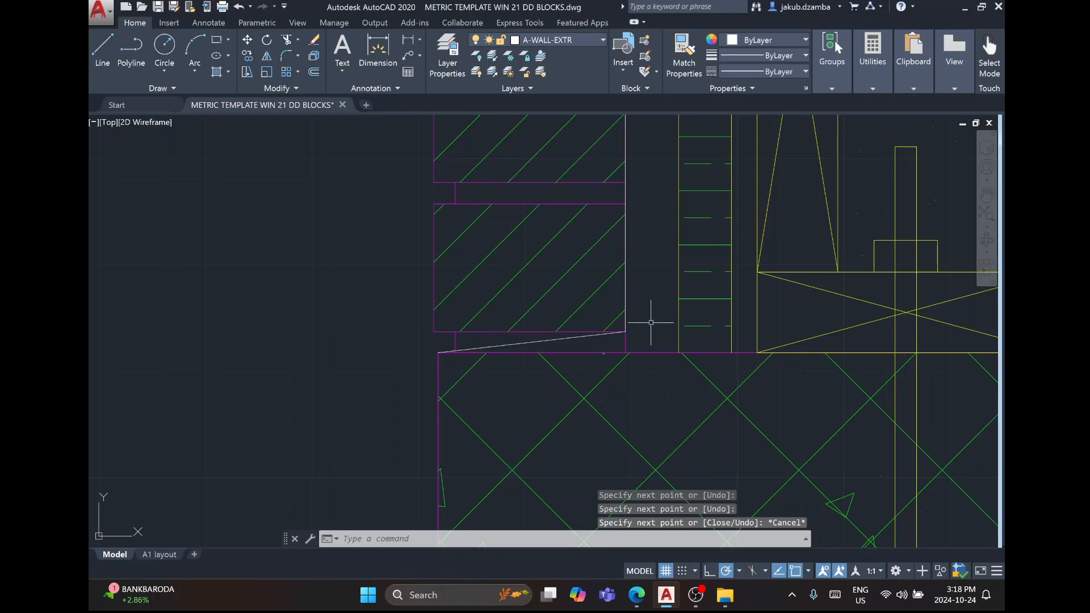
Move the vertical flashing line horizontally from the brick's inner face to the outer face of the insulation.
{"action": "left_click", "coordinate": [625, 305]}
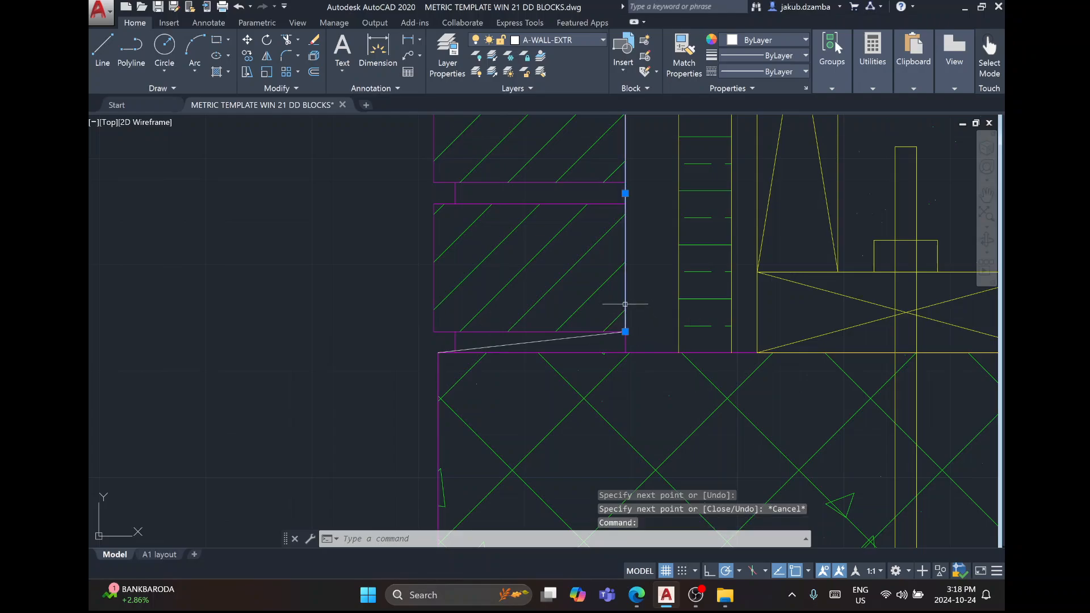
{"action": "type", "text": "m"}
{"action": "key", "text": "Return"}
{"action": "left_click", "coordinate": [625, 267]}
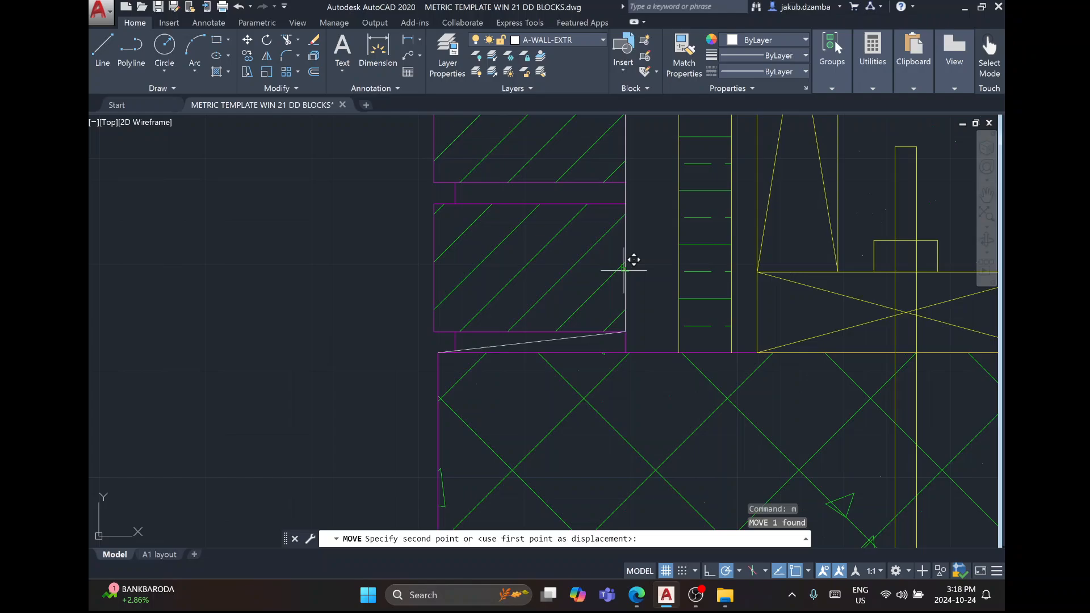
{"action": "left_click", "coordinate": [680, 267]}
Move the vertical flashing line 5 mm away from the insulation face towards the brick.
{"action": "right_click", "coordinate": [666, 276]}
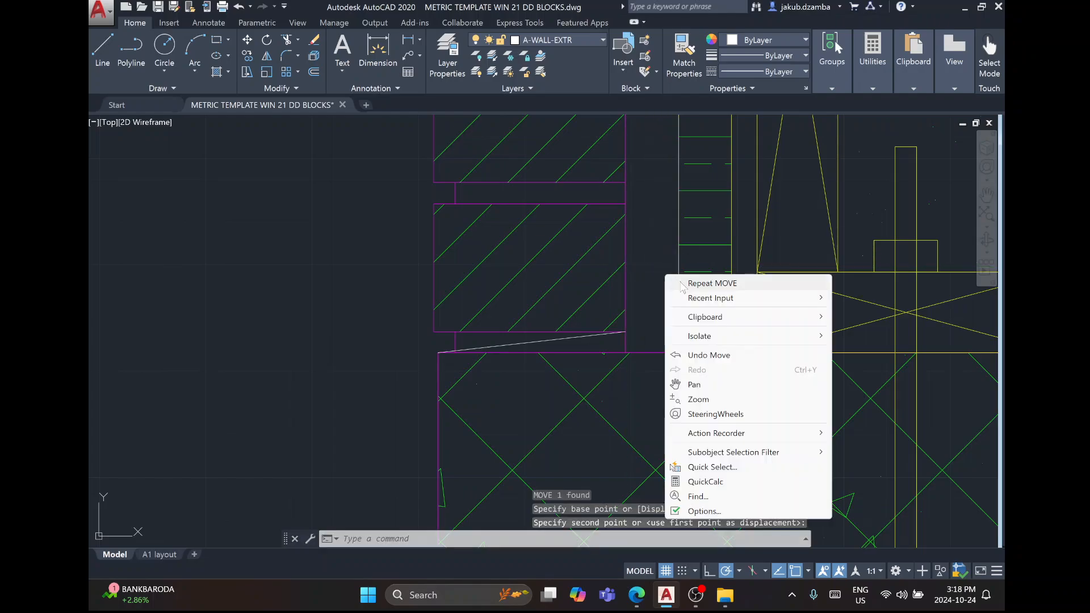
{"action": "left_click", "coordinate": [712, 283]}
{"action": "left_click", "coordinate": [679, 284]}
{"action": "key", "text": "Return"}
{"action": "left_click", "coordinate": [678, 281]}
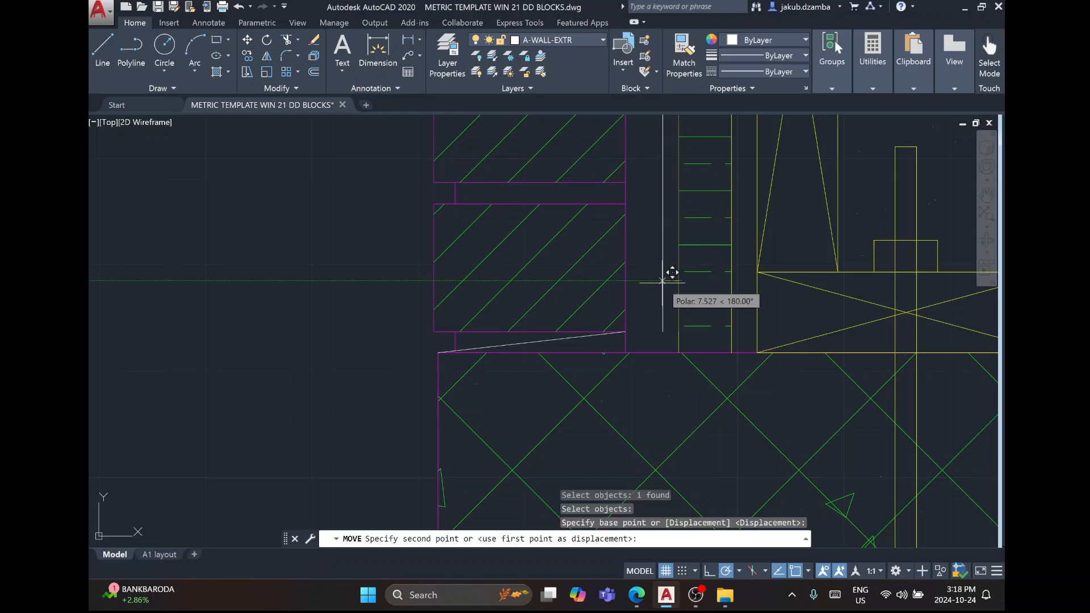
{"action": "type", "text": "5"}
{"action": "key", "text": "Return"}
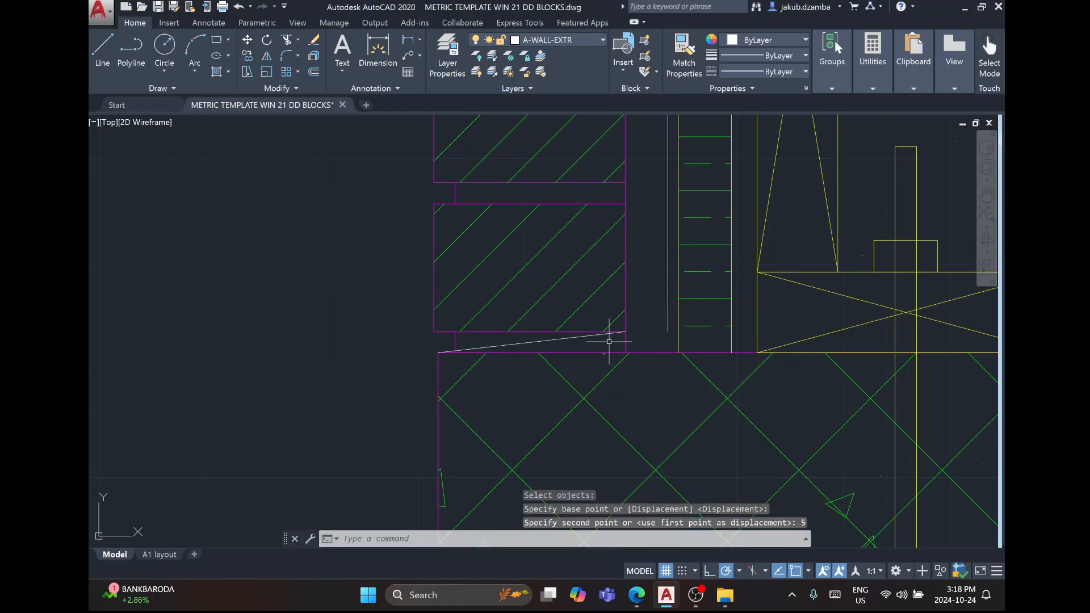
Stretch the inner end of the sloped flashing line to meet the lower end of the vertical flashing line.
{"action": "left_click", "coordinate": [599, 337]}
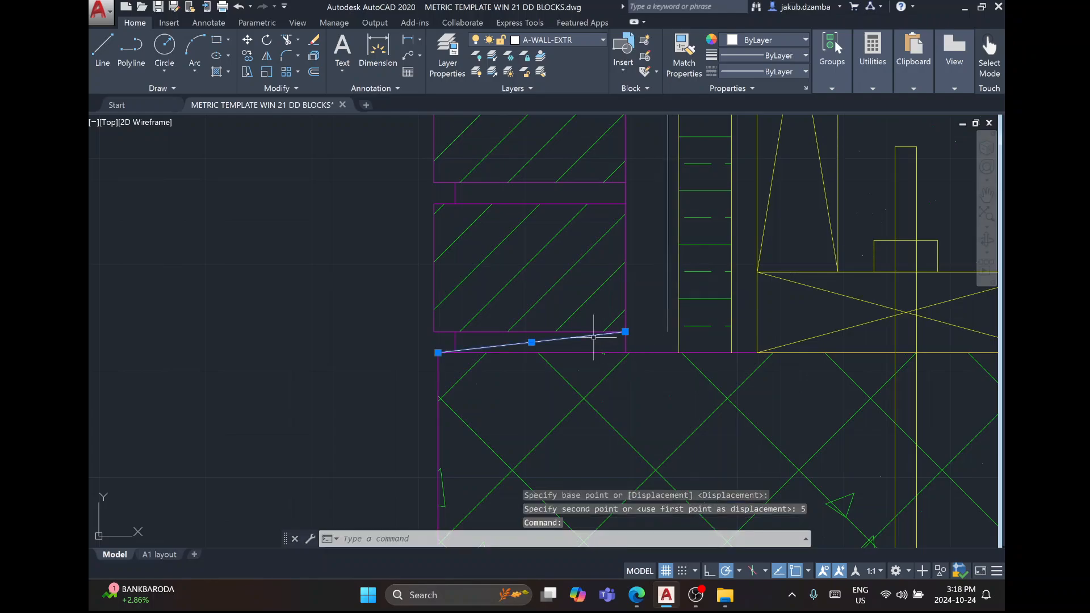
{"action": "left_click", "coordinate": [625, 332]}
{"action": "left_click", "coordinate": [668, 332]}
{"action": "key", "text": "Escape"}
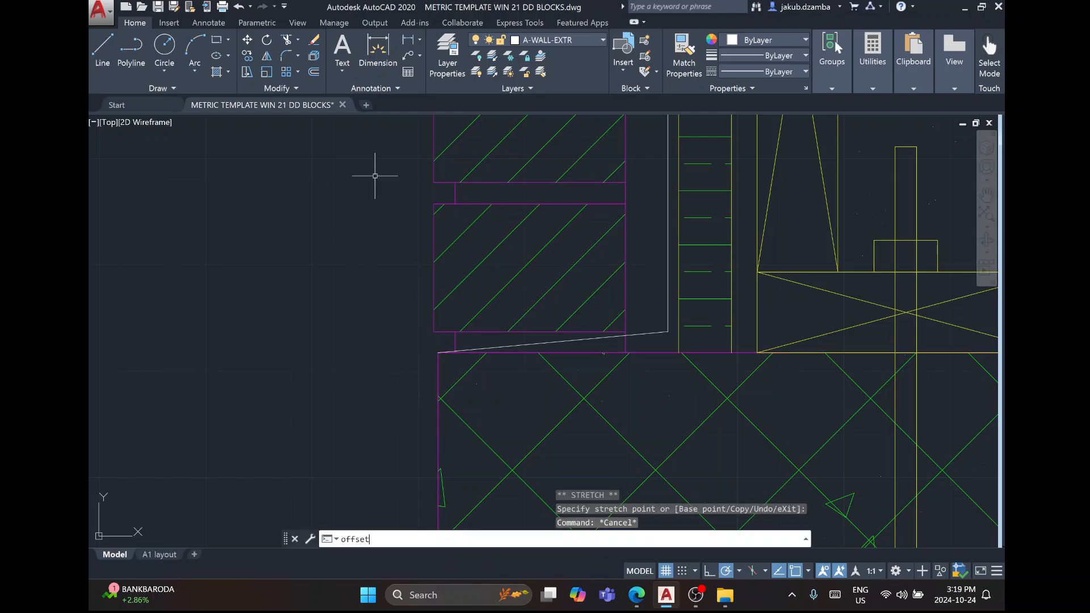
Offset the foundation wall outline 5 mm outwards as a guide for the flashing's projection.
{"action": "key", "text": "Return"}
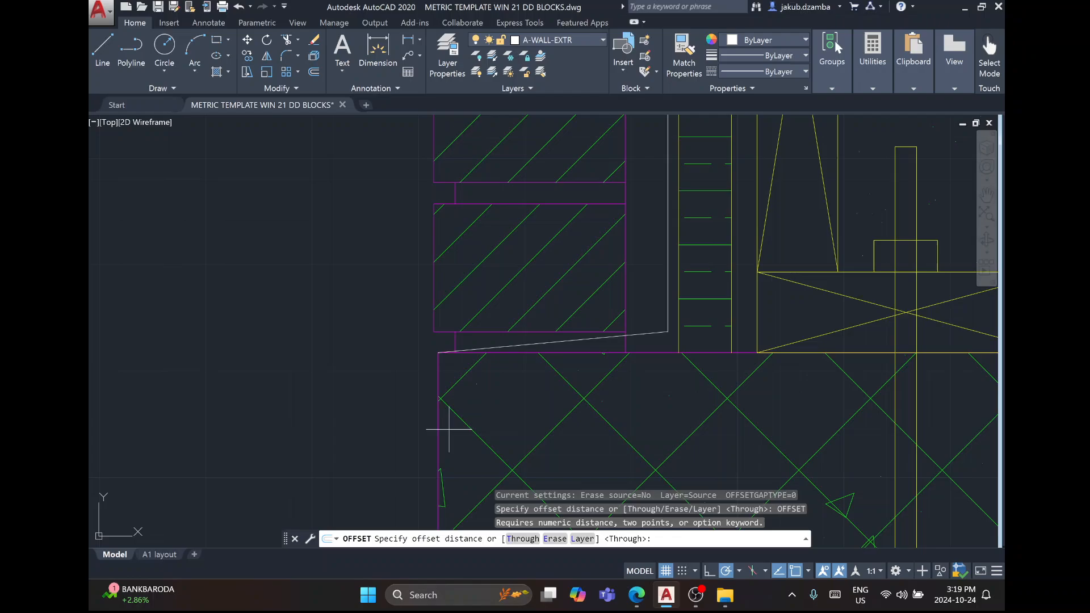
{"action": "type", "text": "5"}
{"action": "key", "text": "Return"}
{"action": "left_click", "coordinate": [439, 379]}
{"action": "left_click", "coordinate": [432, 377]}
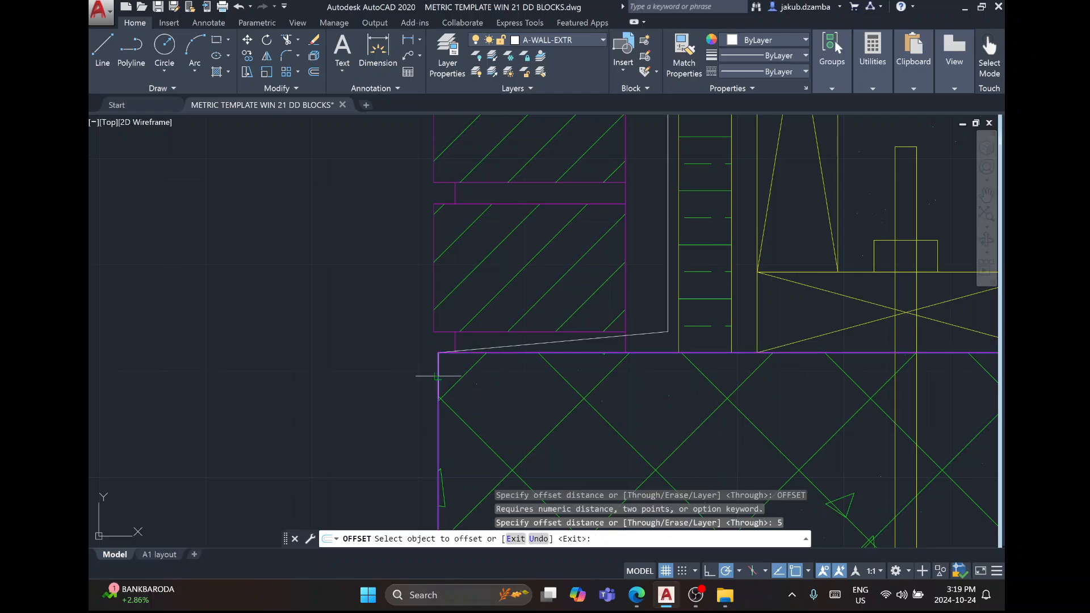
{"action": "key", "text": "Escape"}
Stretch the outer end of the sloped flashing line horizontally to the offset guide, and delete the guide outline.
{"action": "left_click", "coordinate": [466, 348]}
{"action": "key", "text": "Escape"}
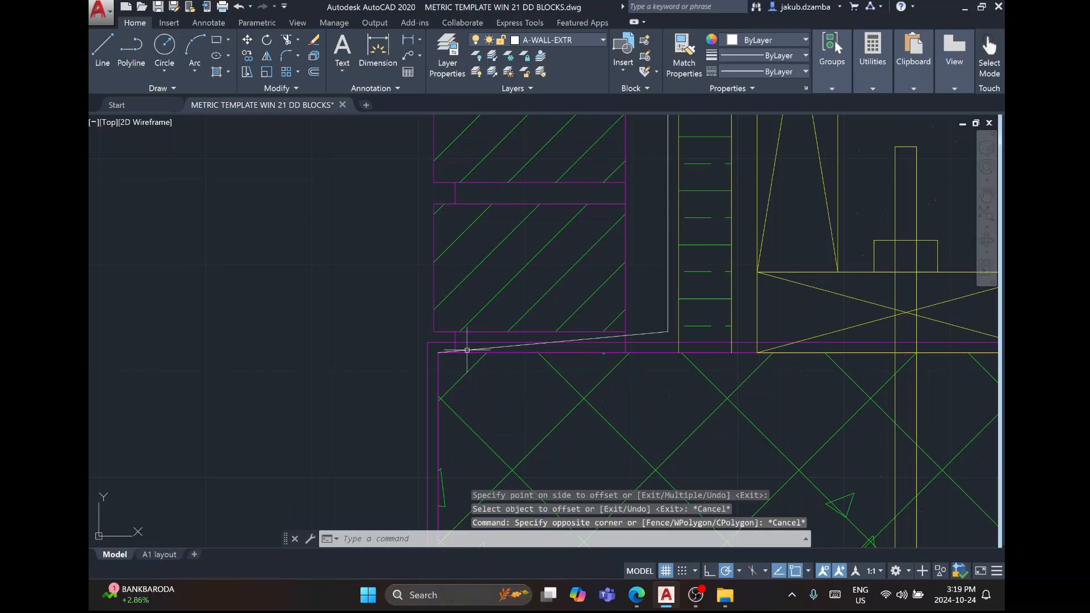
{"action": "left_click", "coordinate": [467, 350]}
{"action": "left_click", "coordinate": [438, 352]}
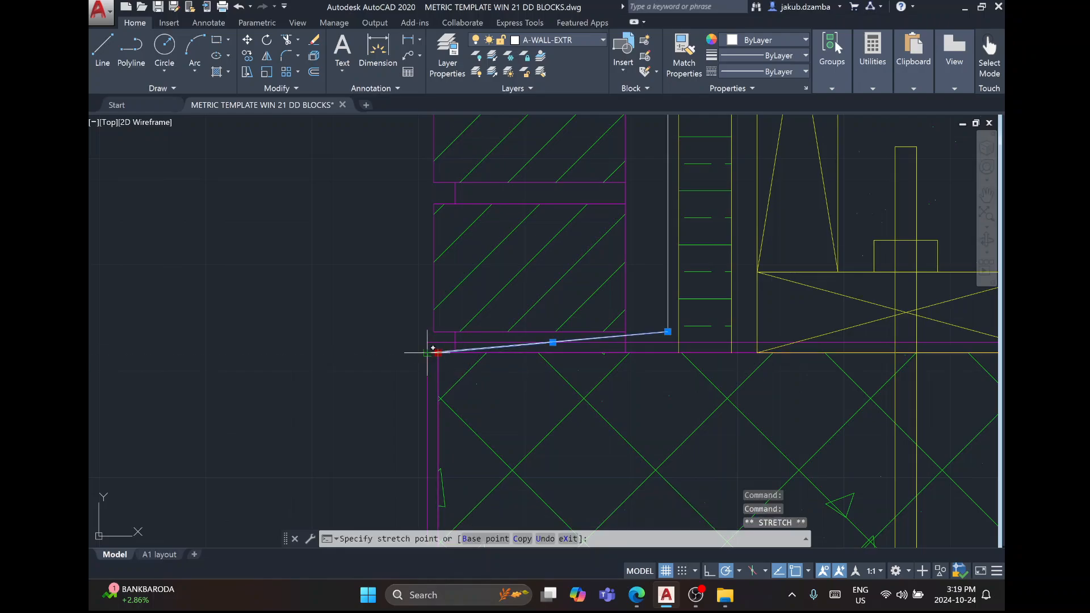
{"action": "left_click", "coordinate": [428, 352]}
{"action": "key", "text": "Escape"}
{"action": "left_click", "coordinate": [426, 378]}
{"action": "key", "text": "Delete"}
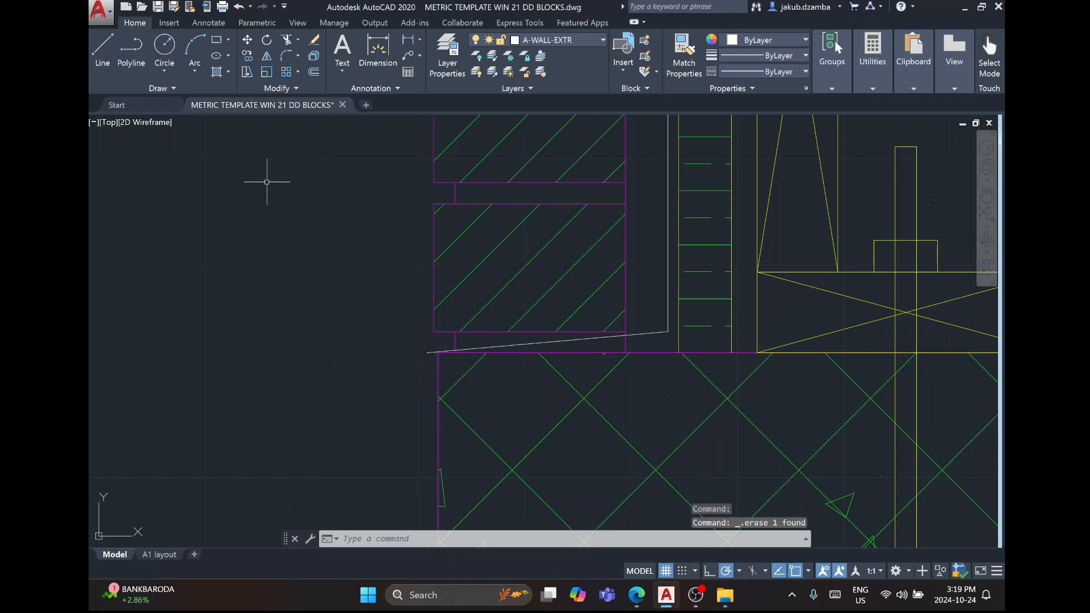
Draw the flashing's drip edge as a line from its outer end to the relative point @-5,-5.
{"action": "type", "text": "l"}
{"action": "key", "text": "Return"}
{"action": "left_click", "coordinate": [427, 353]}
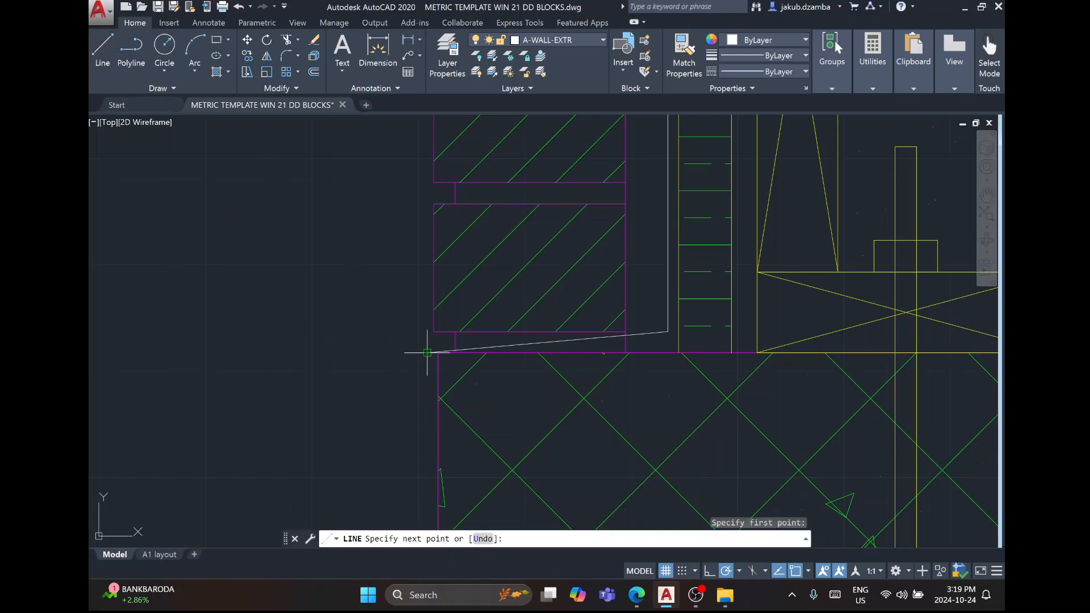
{"action": "type", "text": "@-5,"}
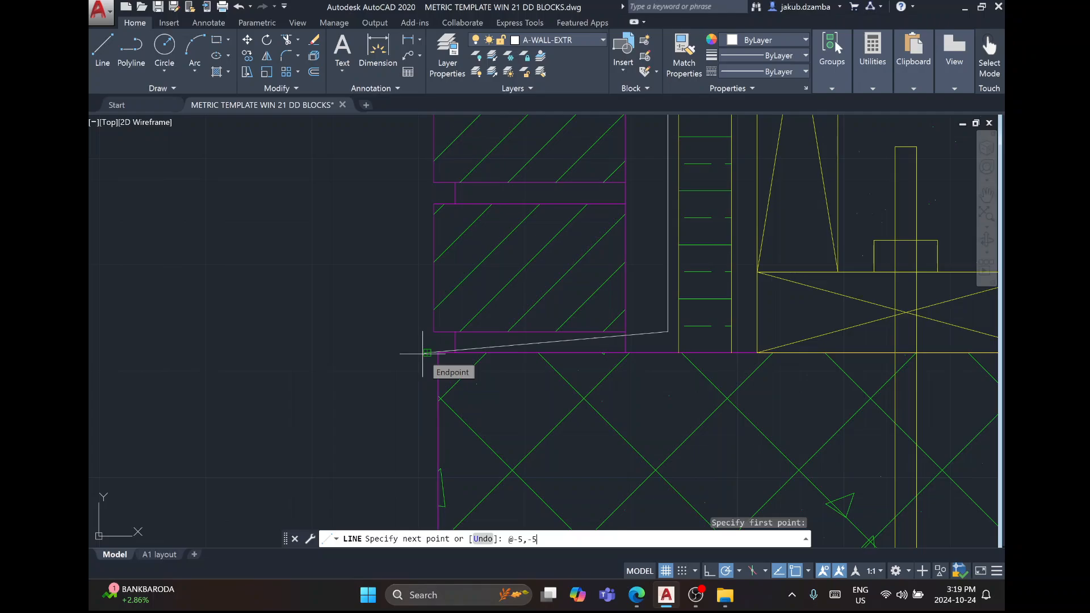
{"action": "type", "text": "-5"}
{"action": "key", "text": "Return"}
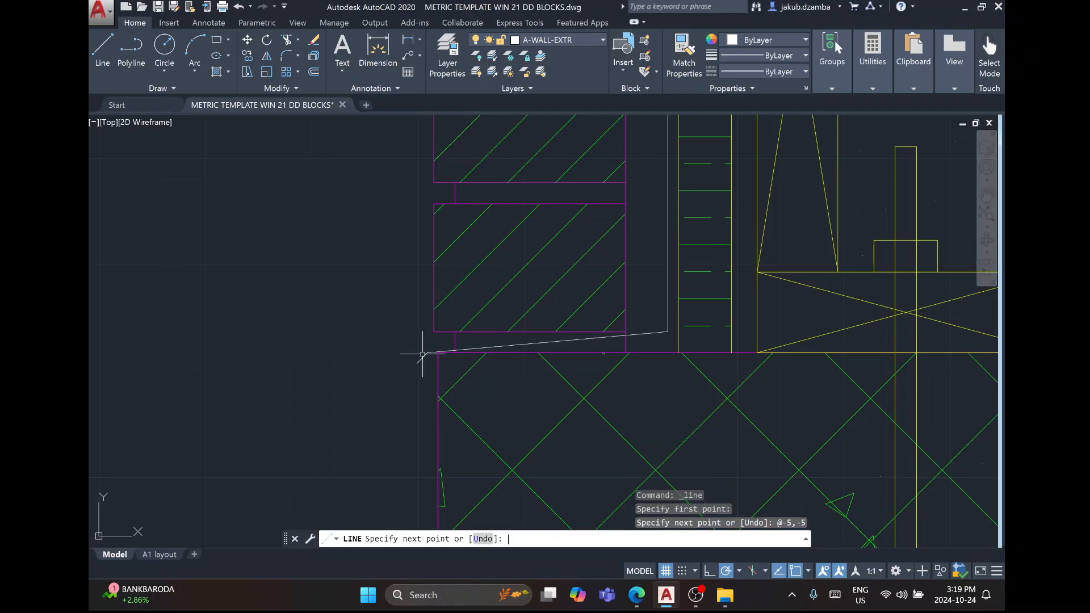
{"action": "key", "text": "Escape"}
{"action": "scroll", "coordinate": [430, 345], "scroll_direction": "down", "scroll_amount": 2}
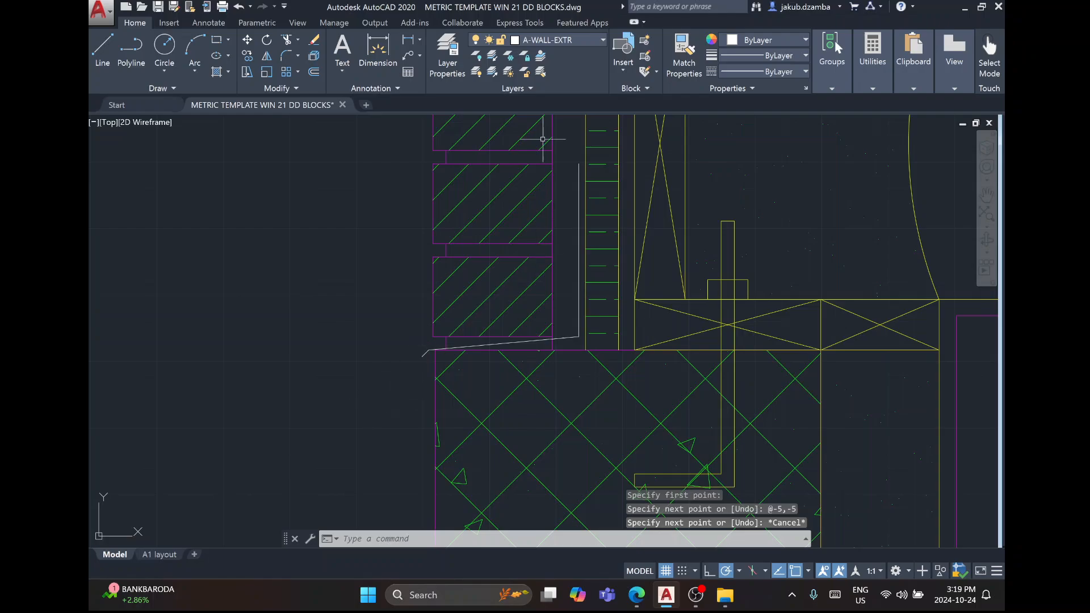
Switch to the sample assignment PDF and examine the flashing at the wall base, above the brick veneer and at the soffit.
{"action": "left_click", "coordinate": [638, 597]}
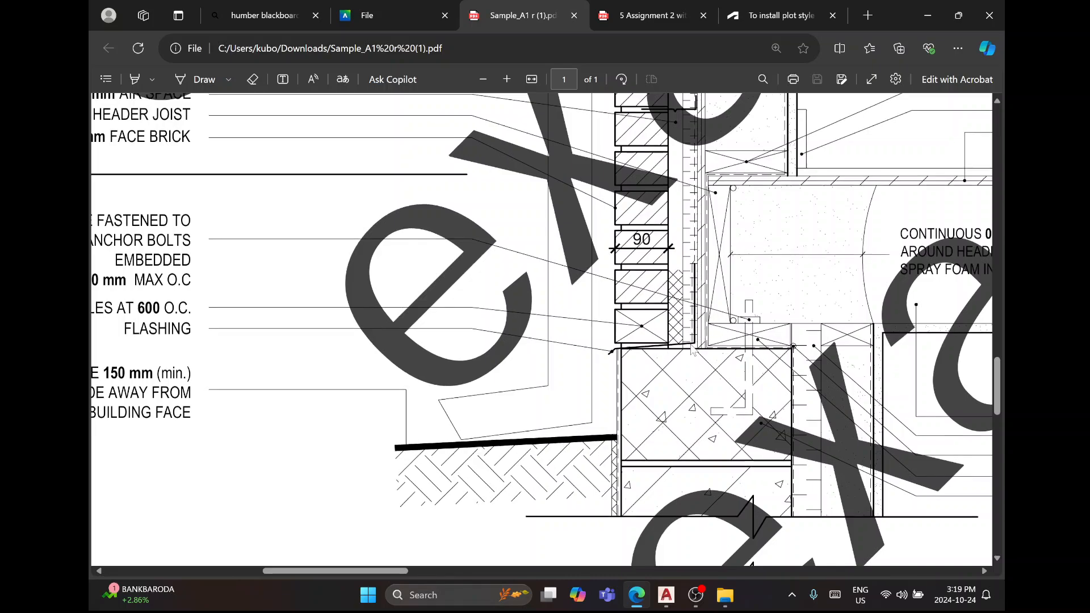
{"action": "scroll", "coordinate": [702, 346], "scroll_direction": "up", "scroll_amount": 3}
{"action": "scroll", "coordinate": [693, 346], "scroll_direction": "up", "scroll_amount": 5}
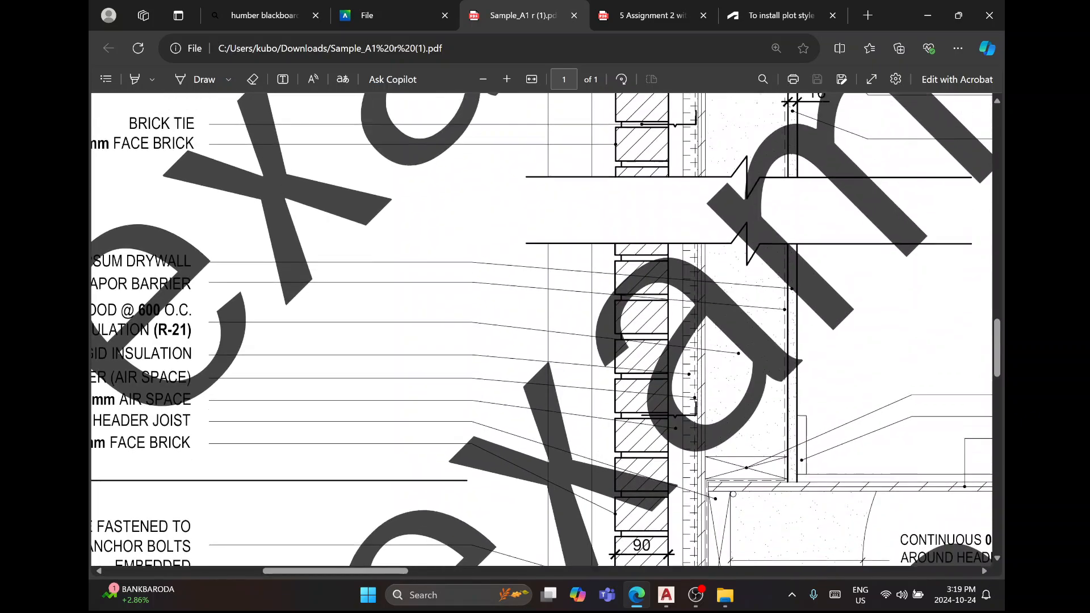
{"action": "scroll", "coordinate": [734, 238], "scroll_direction": "up", "scroll_amount": 2}
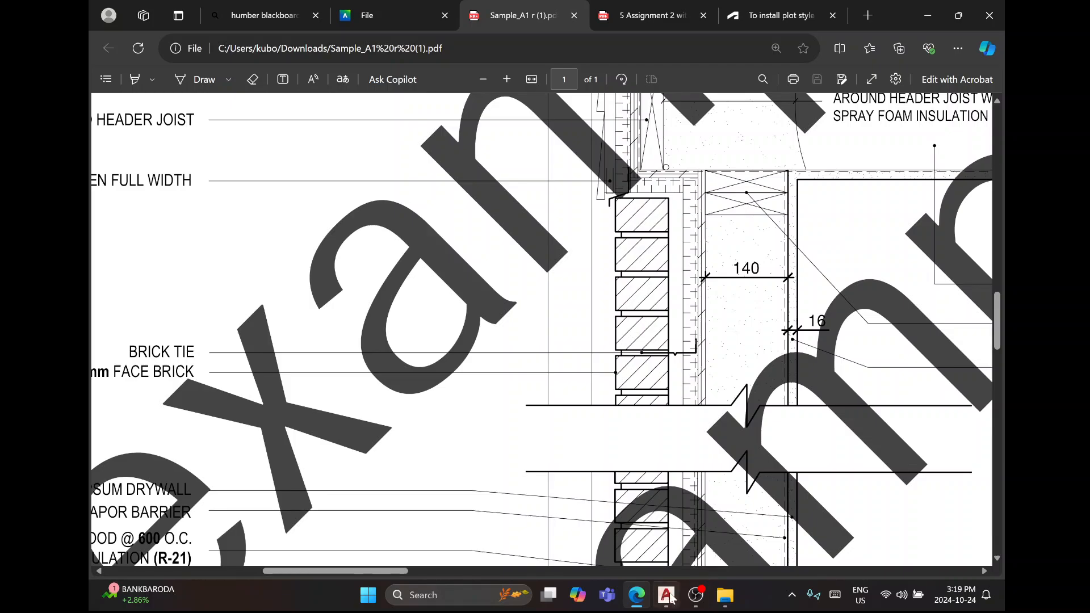
{"action": "scroll", "coordinate": [567, 330], "scroll_direction": "up", "scroll_amount": 2}
{"action": "scroll", "coordinate": [631, 258], "scroll_direction": "up", "scroll_amount": 4}
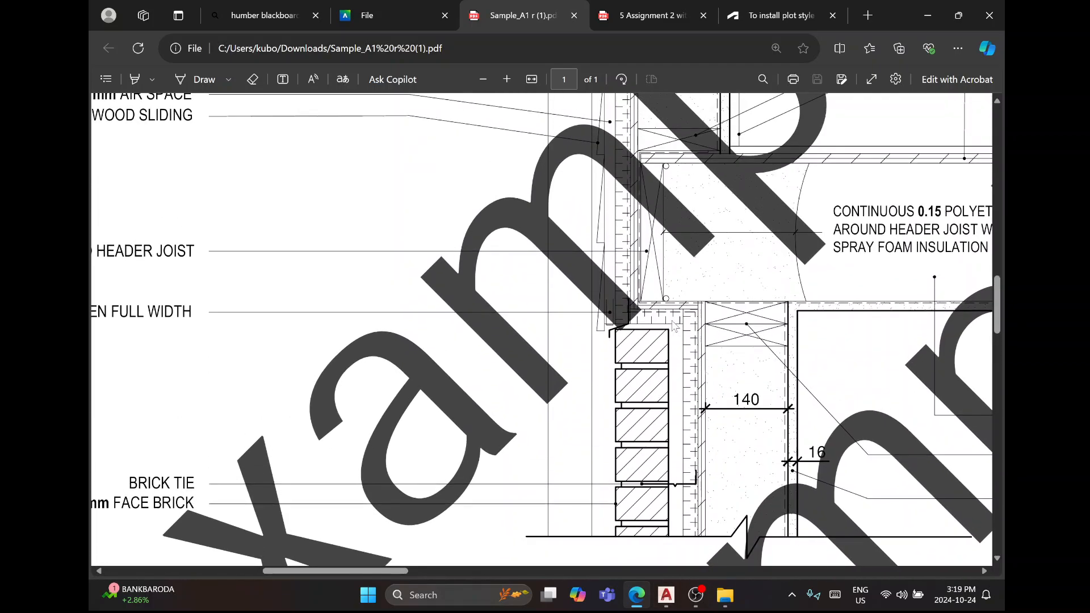
{"action": "scroll", "coordinate": [631, 145], "scroll_direction": "up", "scroll_amount": 10}
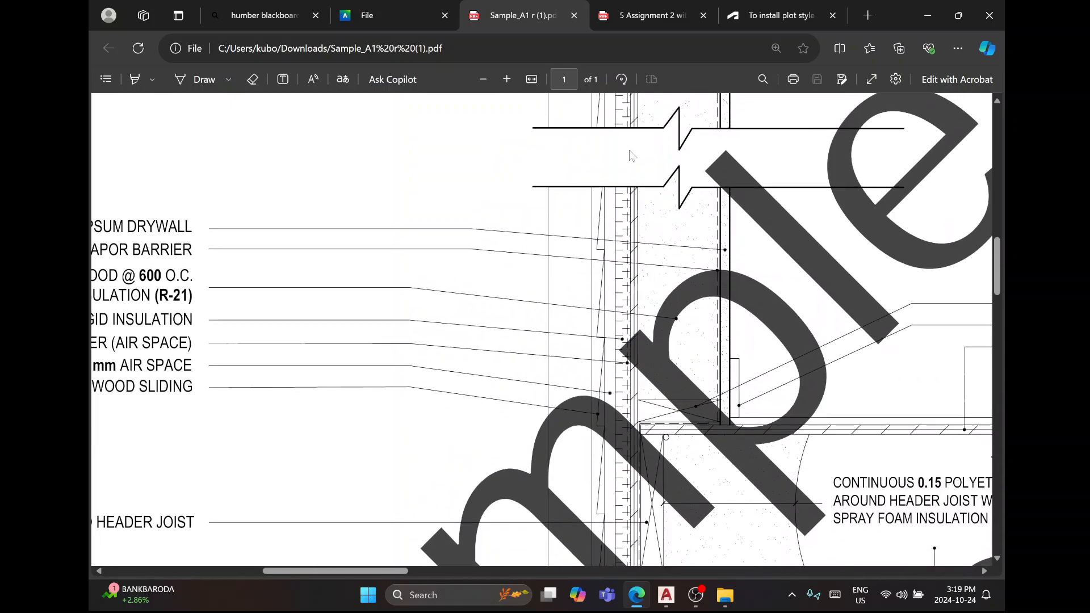
{"action": "scroll", "coordinate": [641, 281], "scroll_direction": "up", "scroll_amount": 3}
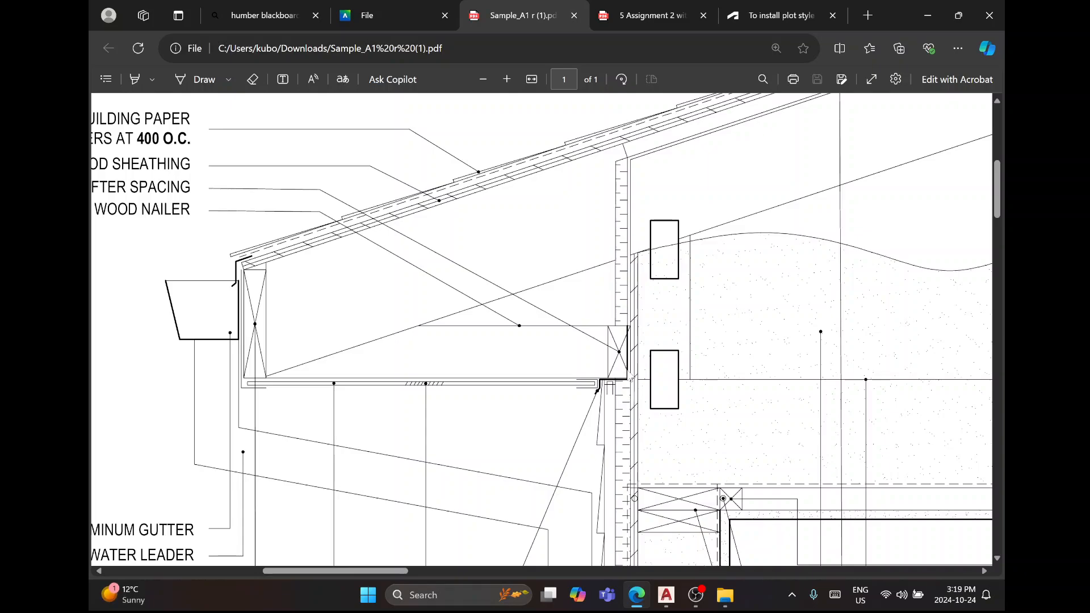
{"action": "scroll", "coordinate": [633, 489], "scroll_direction": "down", "scroll_amount": 4}
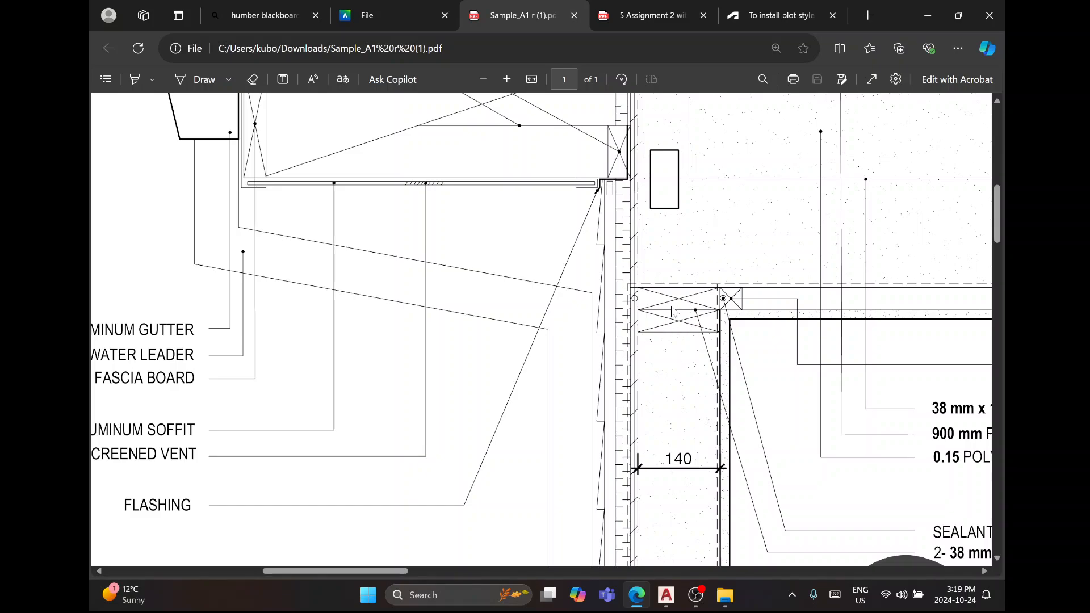
{"action": "left_click", "coordinate": [670, 606]}
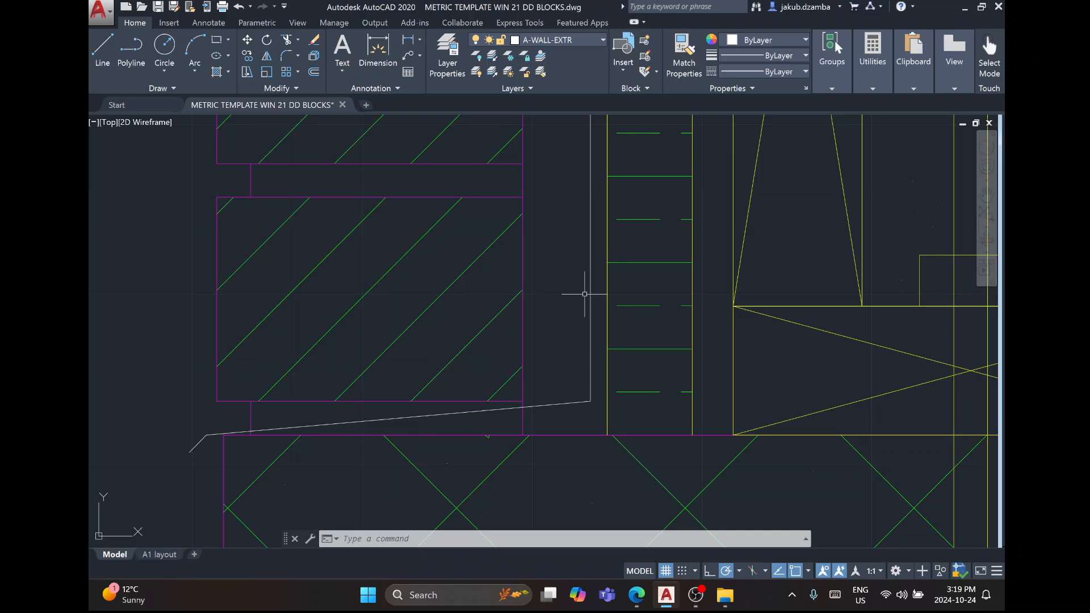
In the AutoCAD wall section, offset the rigid insulation's outer face line 5 mm towards the brick, leaving no extra flashing copy.
{"action": "scroll", "coordinate": [585, 294], "scroll_direction": "down", "scroll_amount": 2}
{"action": "left_click", "coordinate": [313, 72]}
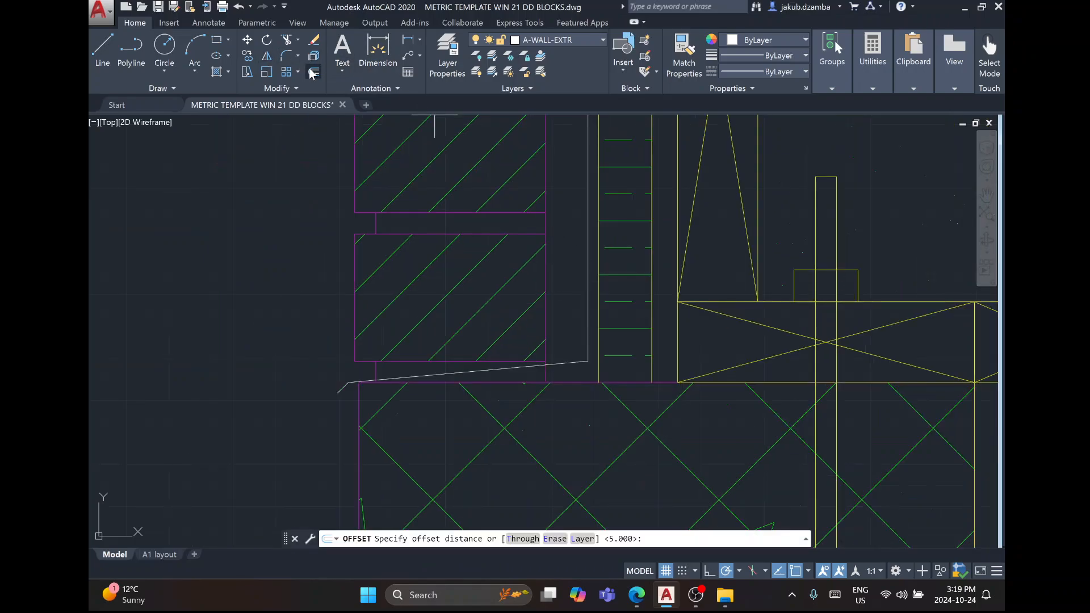
{"action": "type", "text": "5"}
{"action": "key", "text": "Return"}
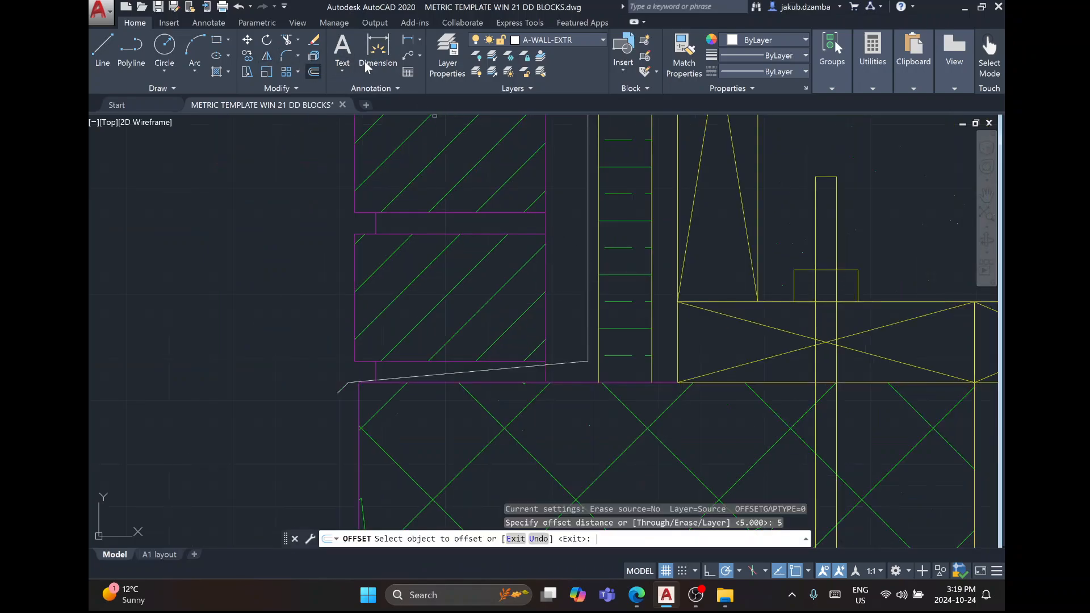
{"action": "left_click", "coordinate": [587, 250]}
{"action": "left_click", "coordinate": [579, 256]}
{"action": "left_click", "coordinate": [587, 257]}
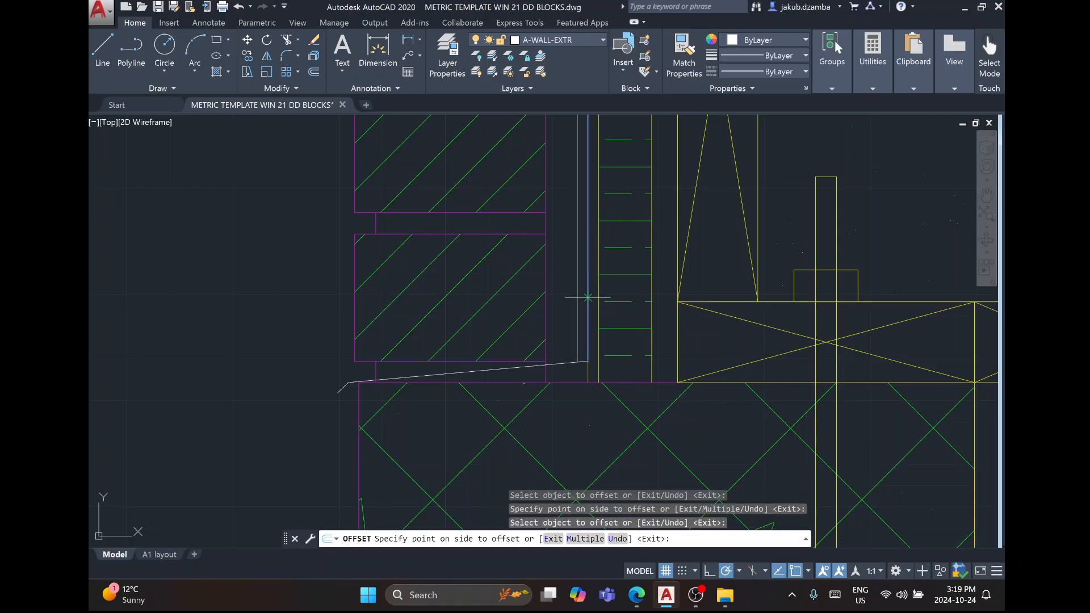
{"action": "key", "text": "Escape"}
{"action": "right_click", "coordinate": [574, 193]}
{"action": "left_click", "coordinate": [596, 200]}
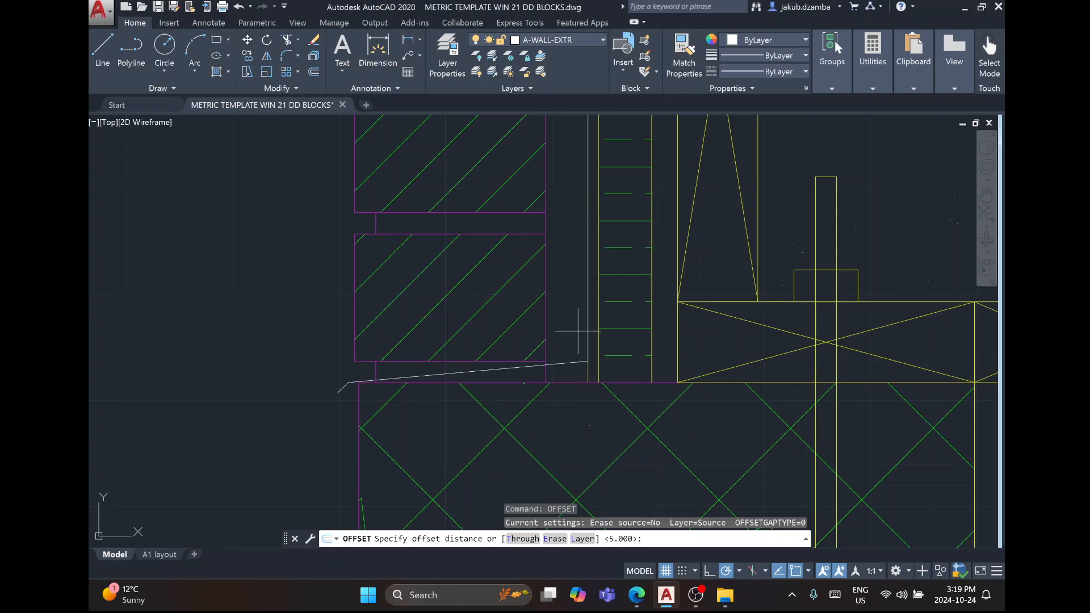
{"action": "key", "text": "Escape"}
Set the linetype of the new line beside the insulation's outer face to DASHED2.
{"action": "scroll", "coordinate": [591, 228], "scroll_direction": "down", "scroll_amount": 6}
{"action": "middle_click_drag", "start_coordinate": [603, 187], "coordinate": [582, 265]}
{"action": "scroll", "coordinate": [549, 272], "scroll_direction": "up", "scroll_amount": 6}
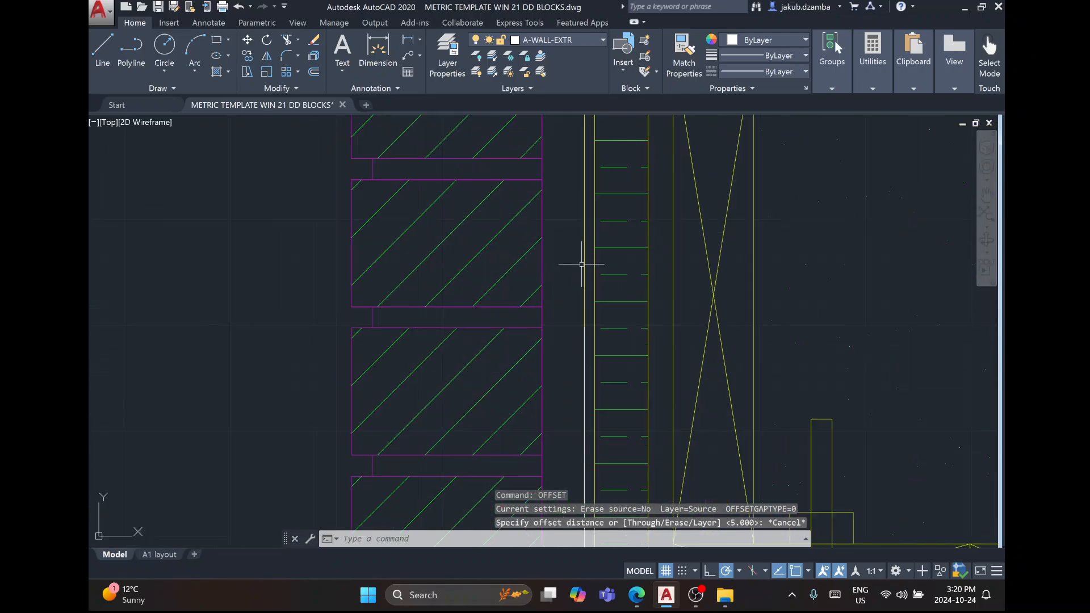
{"action": "left_click", "coordinate": [583, 260]}
{"action": "right_click", "coordinate": [583, 257]}
{"action": "left_click", "coordinate": [624, 556]}
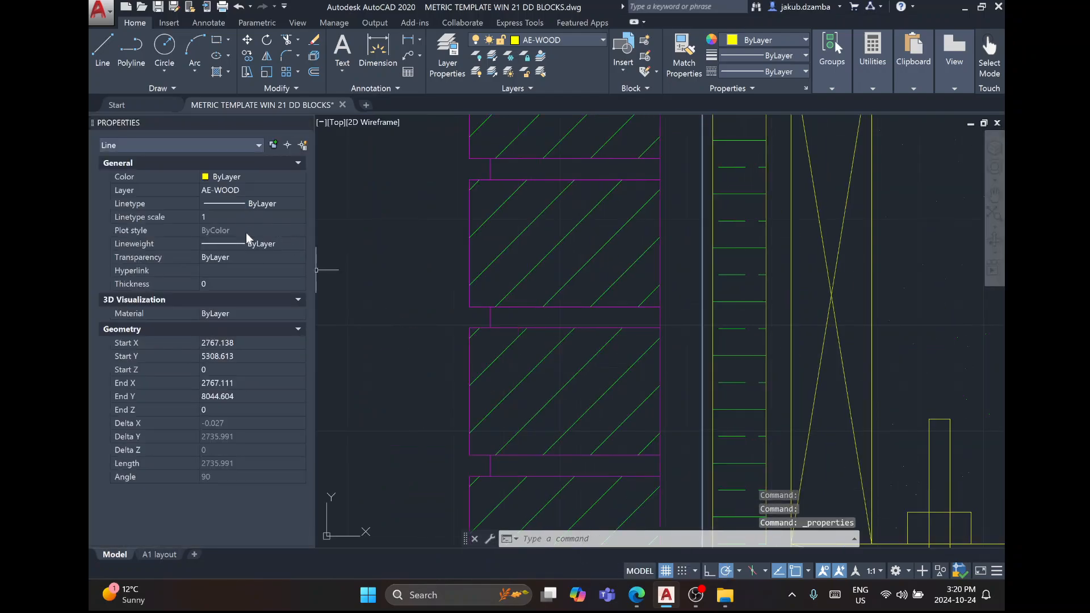
{"action": "left_click", "coordinate": [259, 208]}
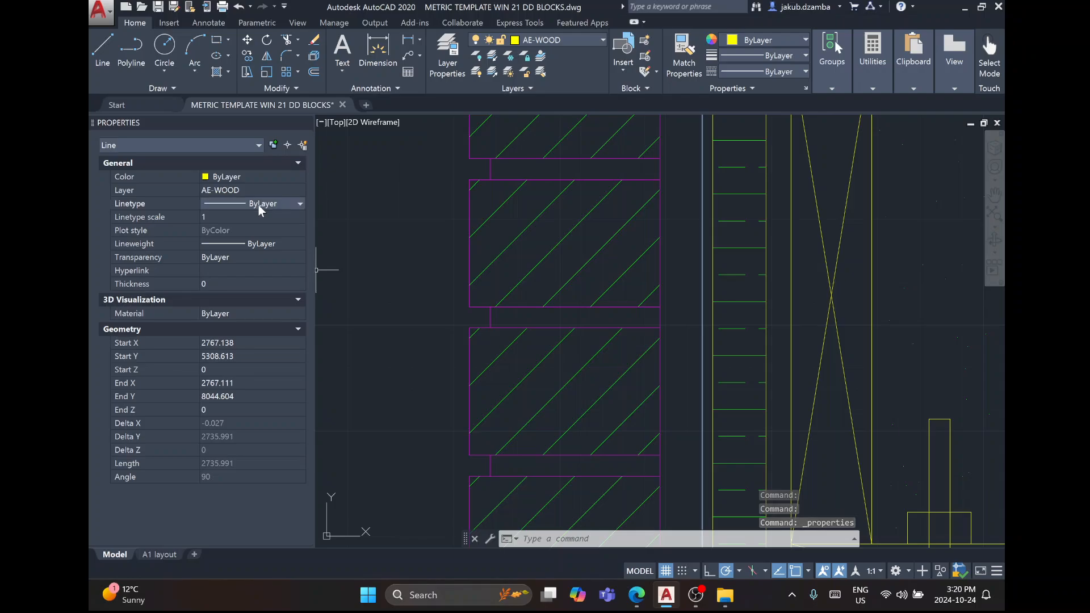
{"action": "left_click", "coordinate": [300, 204]}
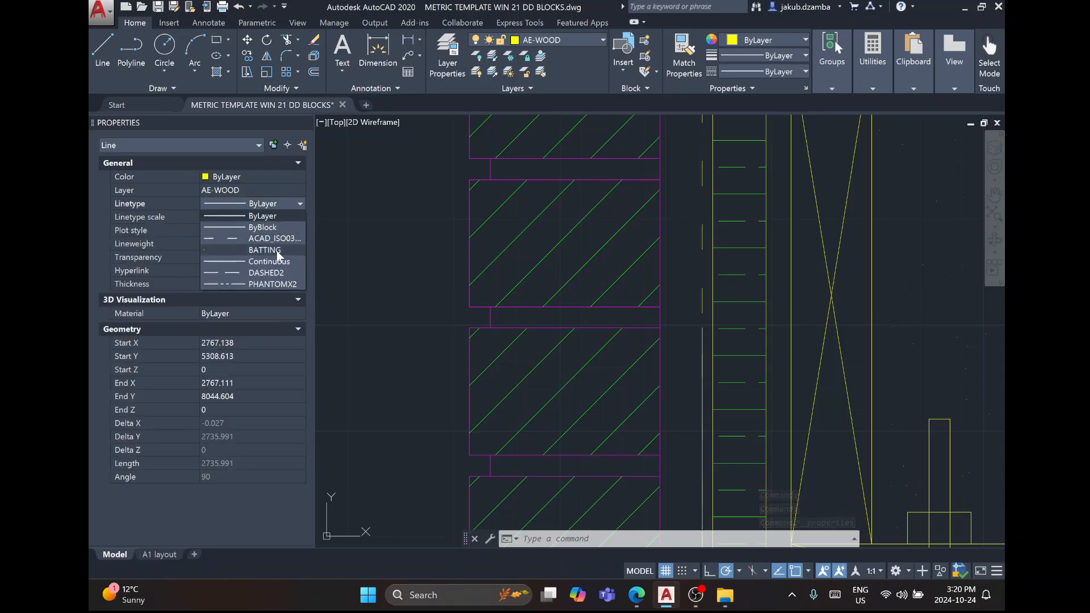
{"action": "left_click", "coordinate": [274, 273]}
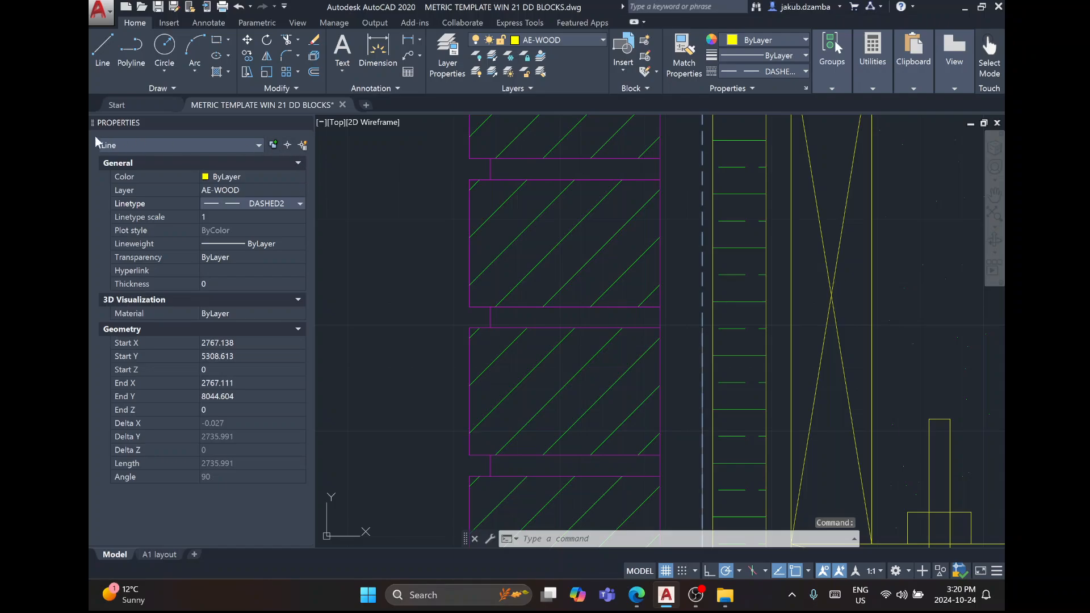
{"action": "left_click", "coordinate": [306, 124]}
{"action": "key", "text": "Escape"}
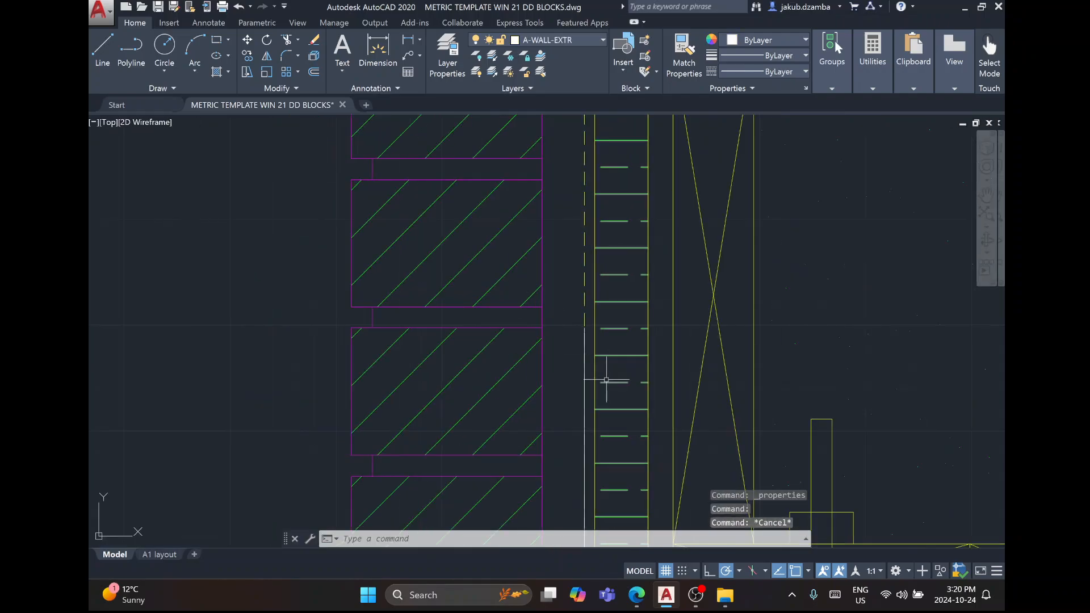
Examine the dashed line along the insulation from the wall base up to the top of the brick veneer.
{"action": "middle_click_drag", "start_coordinate": [530, 245], "coordinate": [563, 222]}
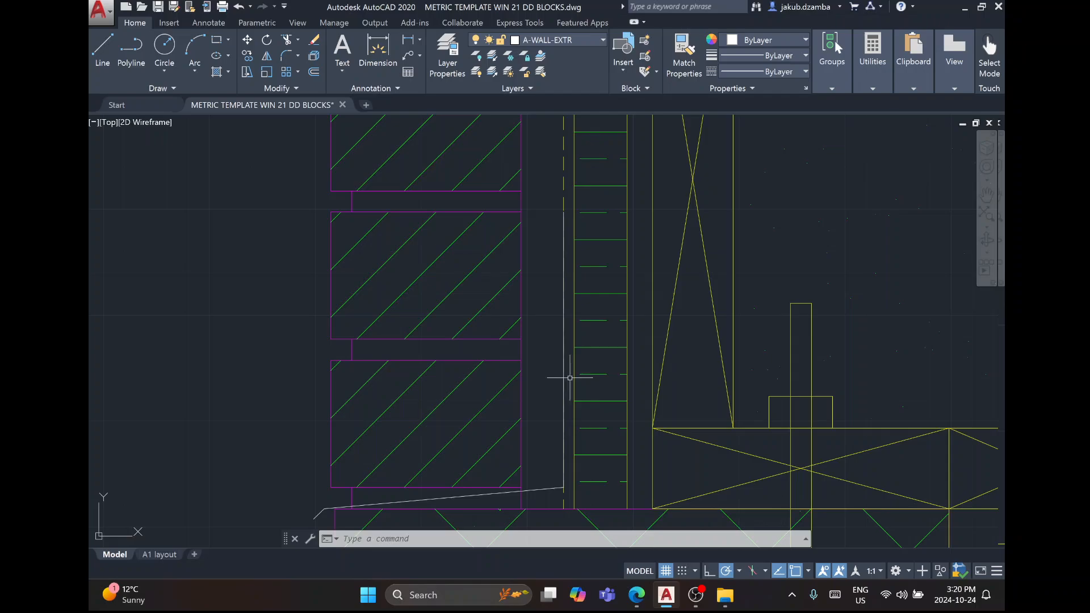
{"action": "left_click", "coordinate": [564, 195]}
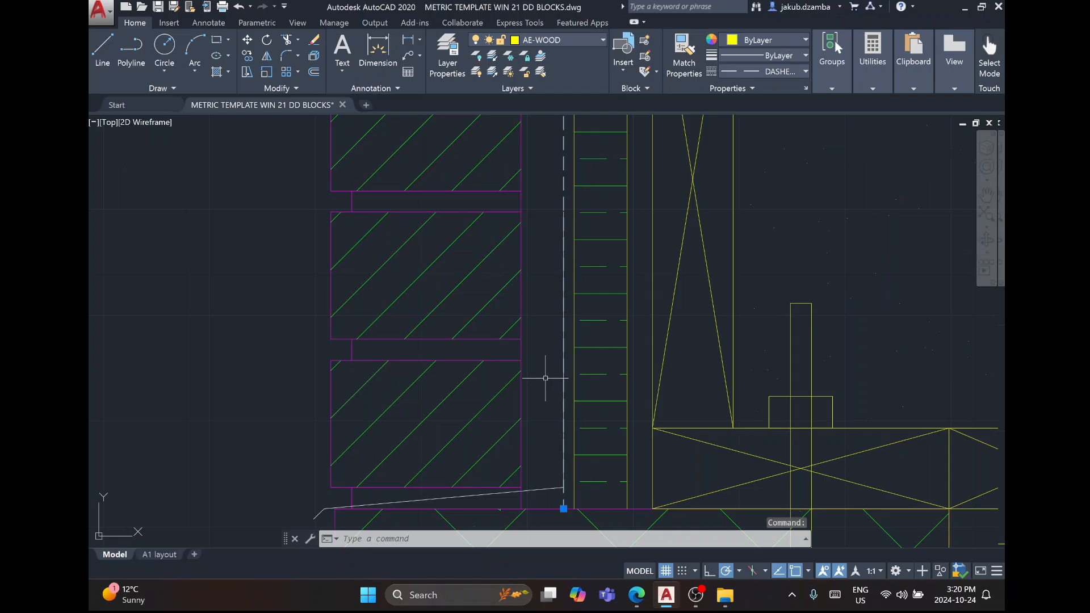
{"action": "key", "text": "Escape"}
{"action": "key", "text": "Escape"}
{"action": "scroll", "coordinate": [523, 336], "scroll_direction": "up", "scroll_amount": 3}
{"action": "scroll", "coordinate": [530, 342], "scroll_direction": "down", "scroll_amount": 5}
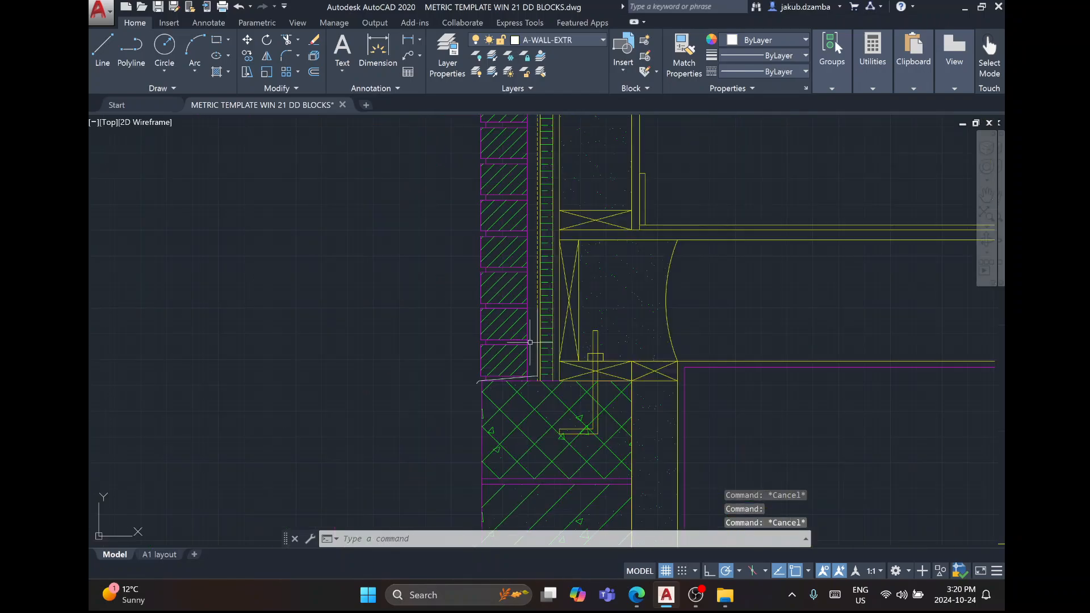
{"action": "middle_click_drag", "start_coordinate": [530, 274], "coordinate": [540, 605]}
{"action": "middle_click_drag", "start_coordinate": [511, 221], "coordinate": [514, 596]}
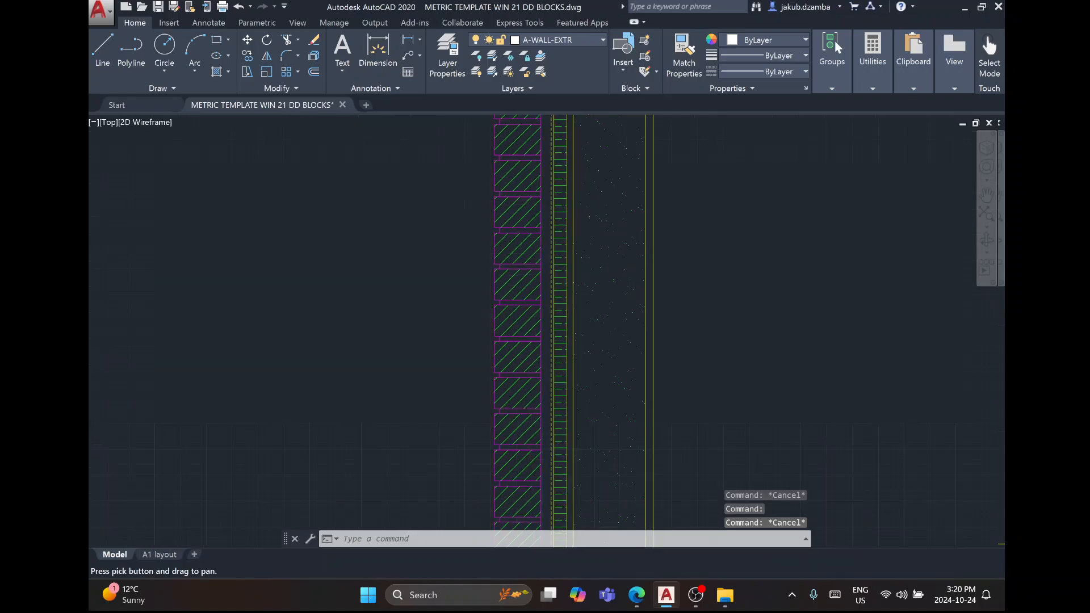
{"action": "middle_click_drag", "start_coordinate": [499, 195], "coordinate": [516, 414]}
{"action": "scroll", "coordinate": [514, 406], "scroll_direction": "up", "scroll_amount": 6}
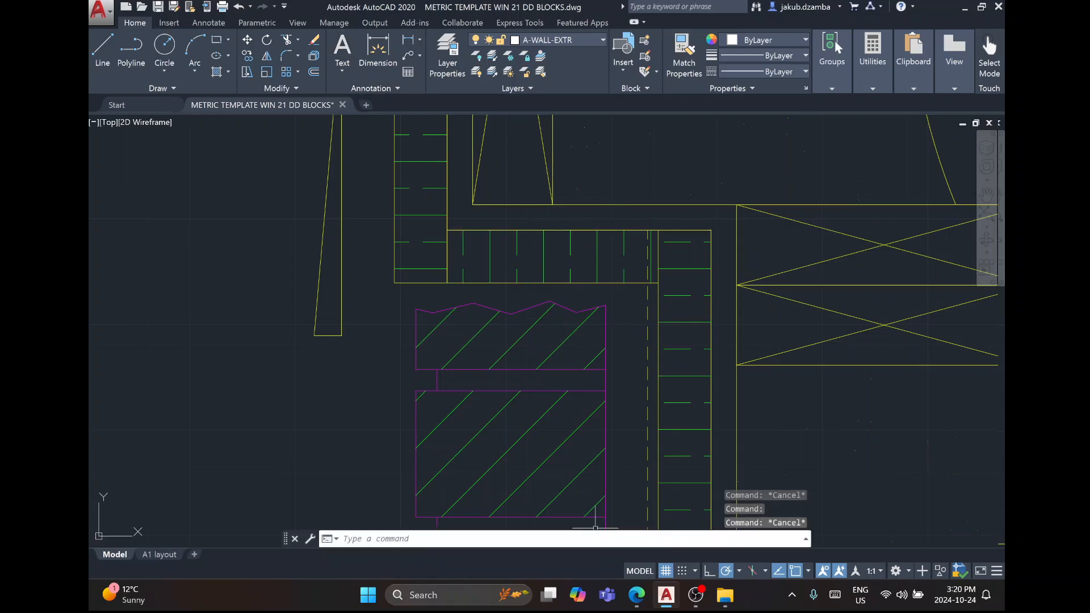
Switch to the sample assignment PDF and examine the flashing and insulation detail at the base of the brick veneer.
{"action": "left_click", "coordinate": [607, 595]}
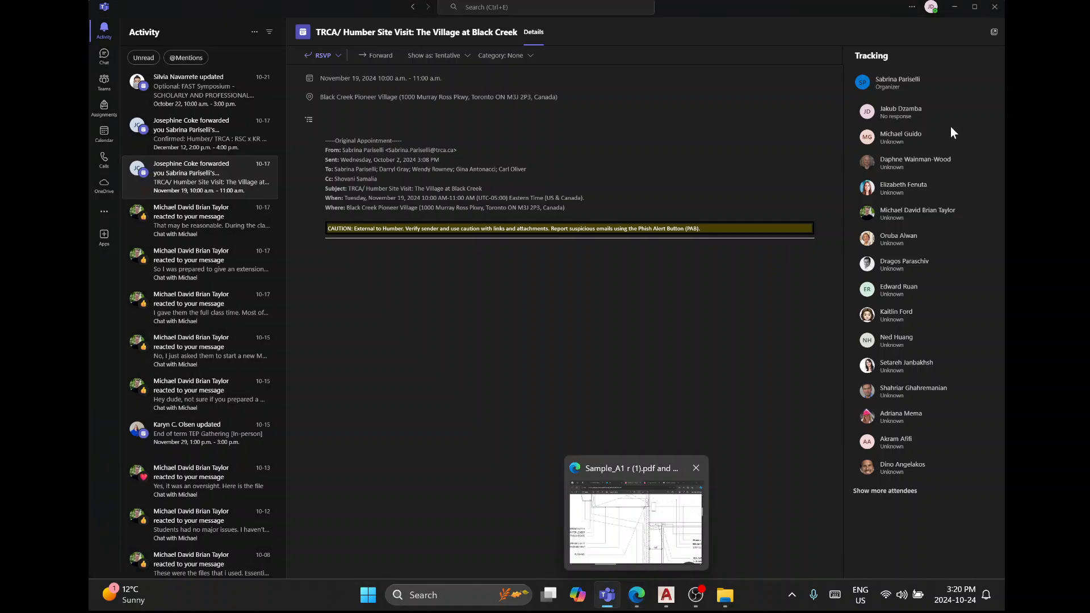
{"action": "left_click", "coordinate": [666, 595]}
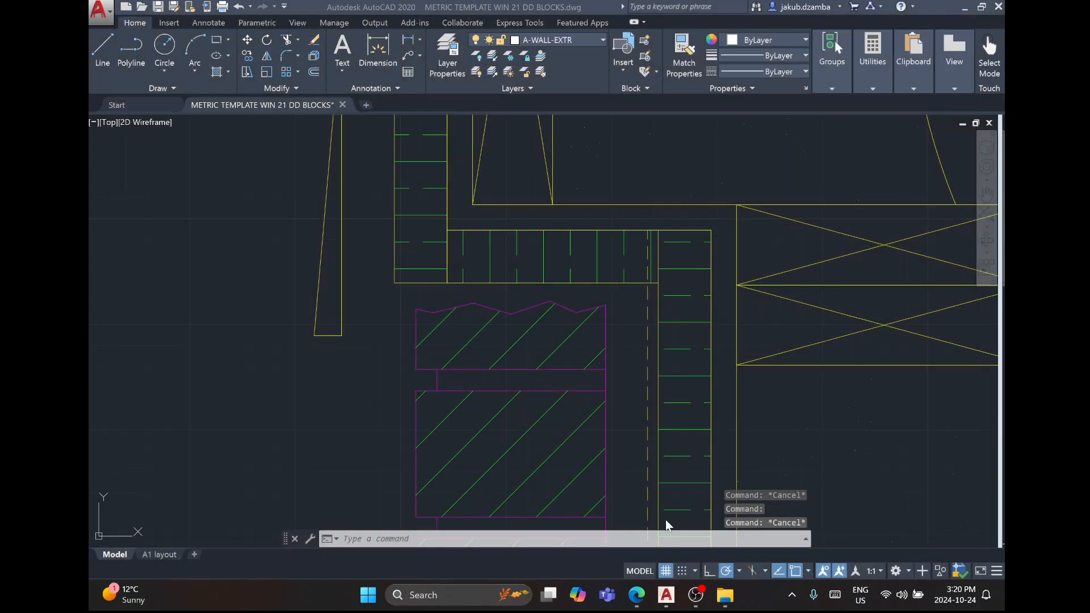
{"action": "left_click", "coordinate": [637, 595]}
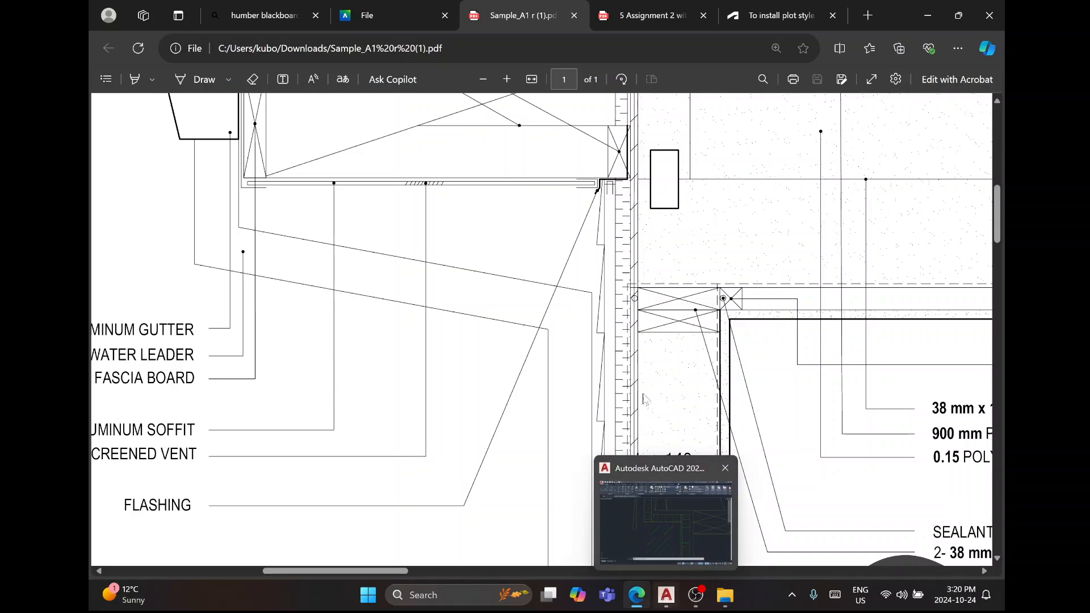
{"action": "scroll", "coordinate": [660, 172], "scroll_direction": "down", "scroll_amount": 10}
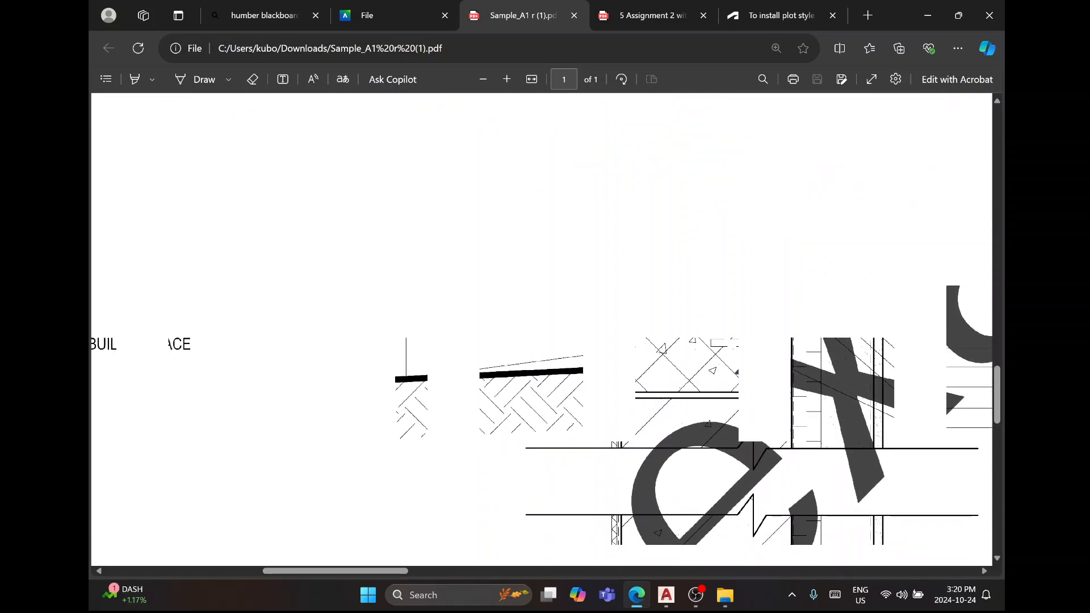
{"action": "scroll", "coordinate": [699, 288], "scroll_direction": "up", "scroll_amount": 2}
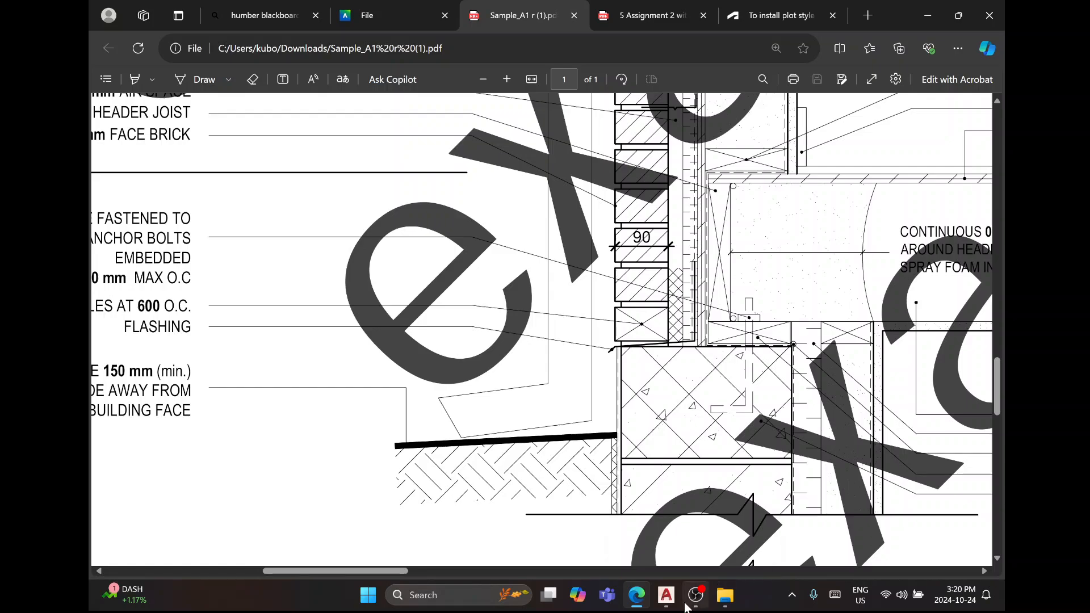
Back in AutoCAD, move the dashed line and the flashing's upright and sloped lines inward by the rigid insulation's thickness at the wall base.
{"action": "left_click", "coordinate": [667, 595]}
{"action": "scroll", "coordinate": [612, 156], "scroll_direction": "down", "scroll_amount": 8}
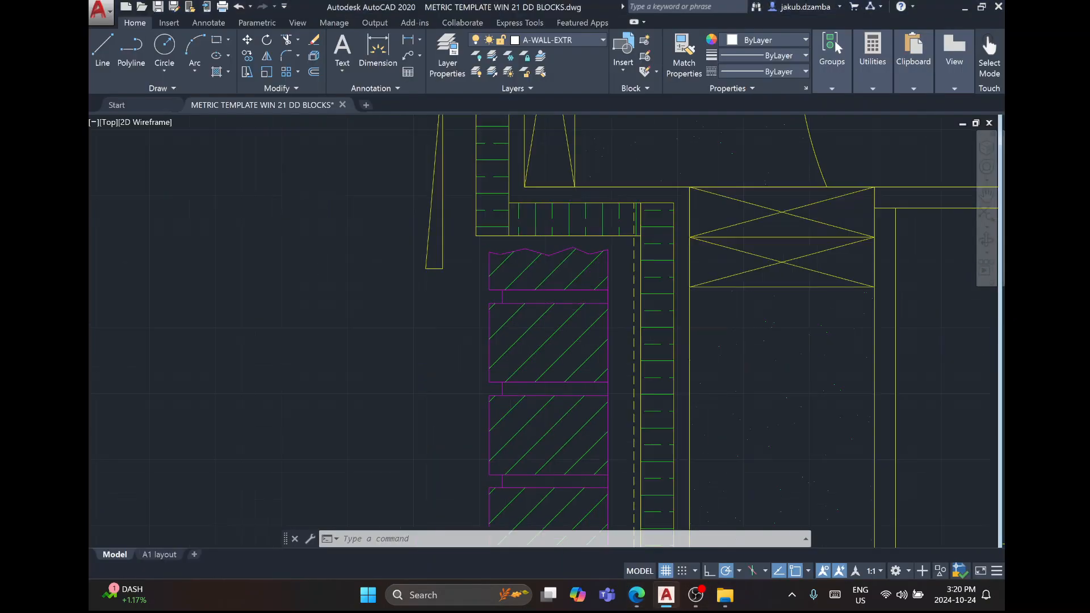
{"action": "mouse_move", "coordinate": [613, 396]}
{"action": "middle_mouse_down"}
{"action": "mouse_move", "coordinate": [482, 319]}
{"action": "mouse_move", "coordinate": [445, 23]}
{"action": "middle_mouse_up"}
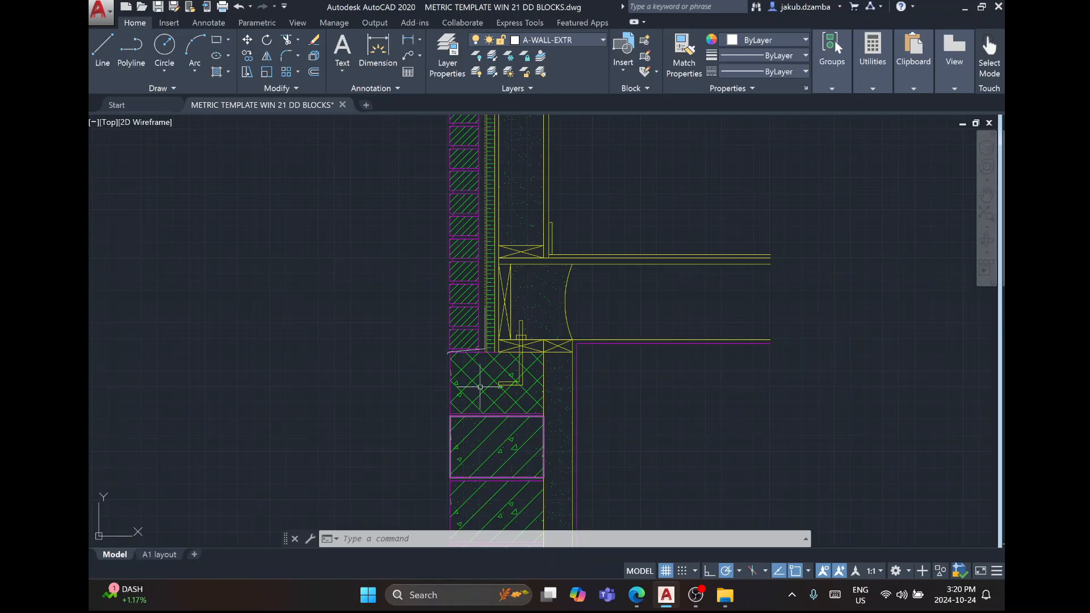
{"action": "mouse_move", "coordinate": [454, 341]}
{"action": "middle_mouse_down"}
{"action": "mouse_move", "coordinate": [454, 199]}
{"action": "mouse_move", "coordinate": [460, 347]}
{"action": "mouse_move", "coordinate": [512, 355]}
{"action": "middle_mouse_up"}
{"action": "scroll", "coordinate": [474, 398], "scroll_direction": "up", "scroll_amount": 6}
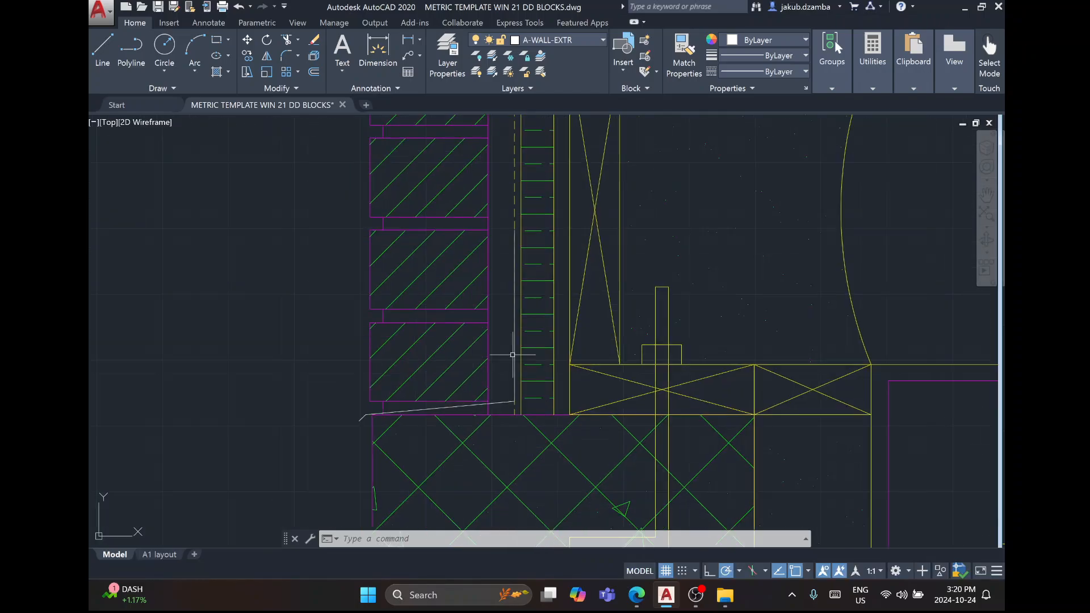
{"action": "type", "text": "m"}
{"action": "key", "text": "space"}
{"action": "scroll", "coordinate": [514, 413], "scroll_direction": "up", "scroll_amount": 2}
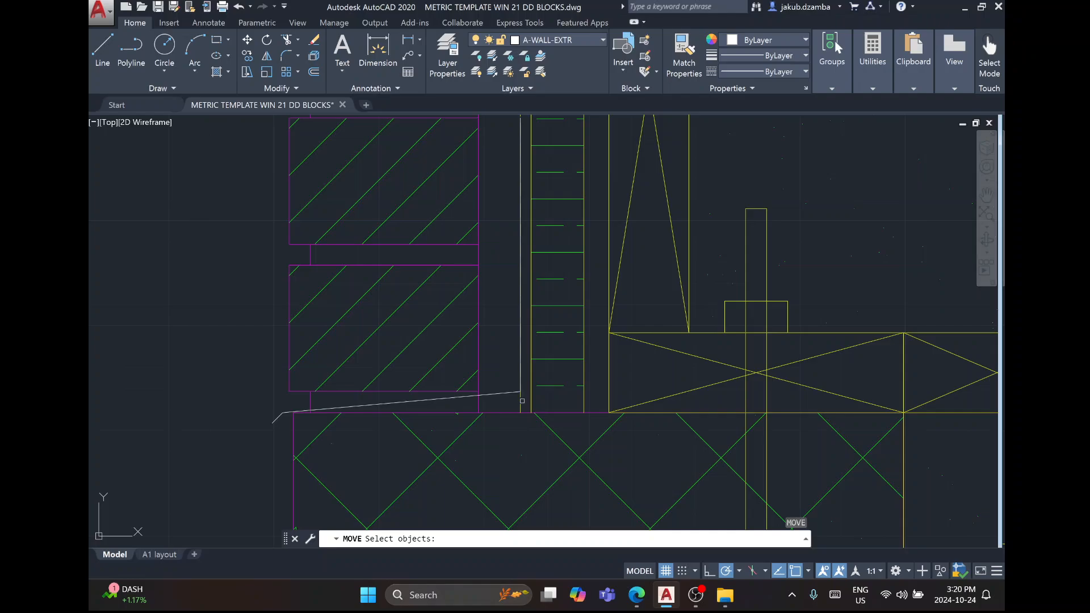
{"action": "left_click", "coordinate": [521, 401]}
{"action": "left_click", "coordinate": [524, 406]}
{"action": "left_click", "coordinate": [487, 354]}
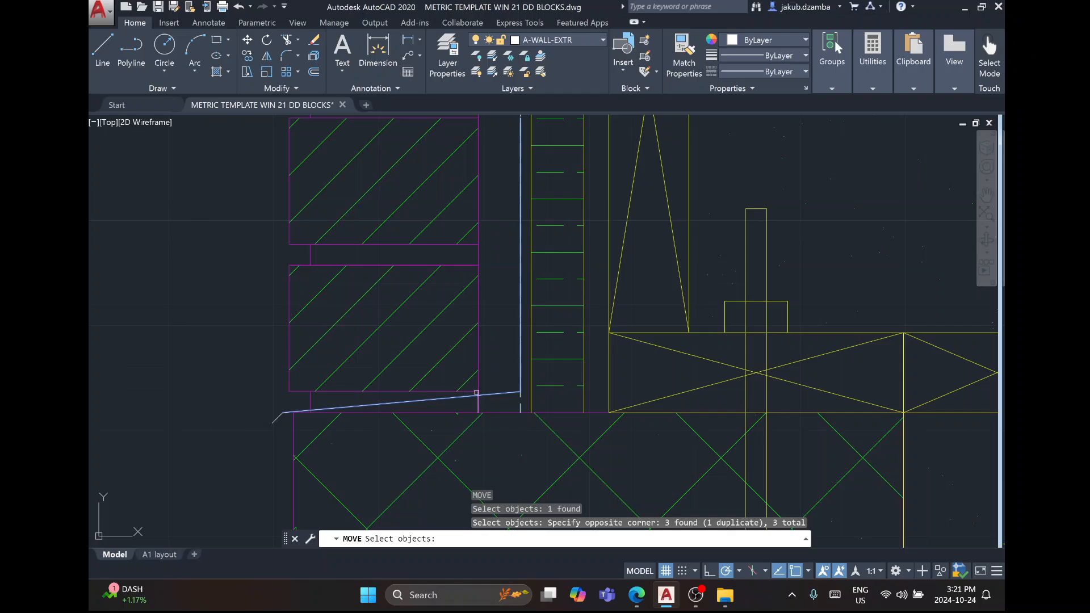
{"action": "key", "text": "space"}
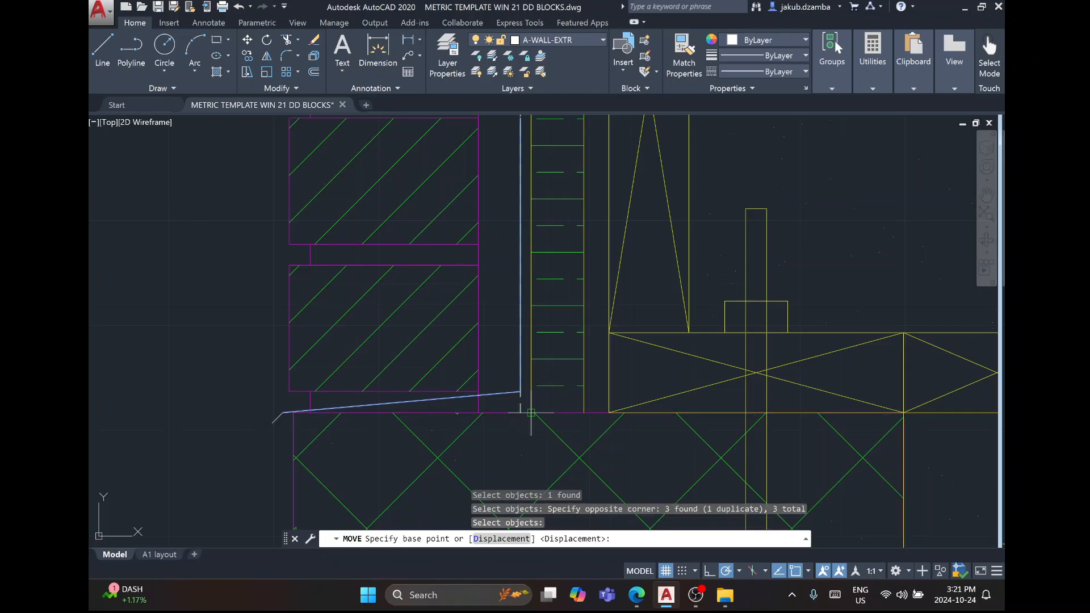
{"action": "left_click", "coordinate": [531, 413]}
{"action": "left_click", "coordinate": [583, 411]}
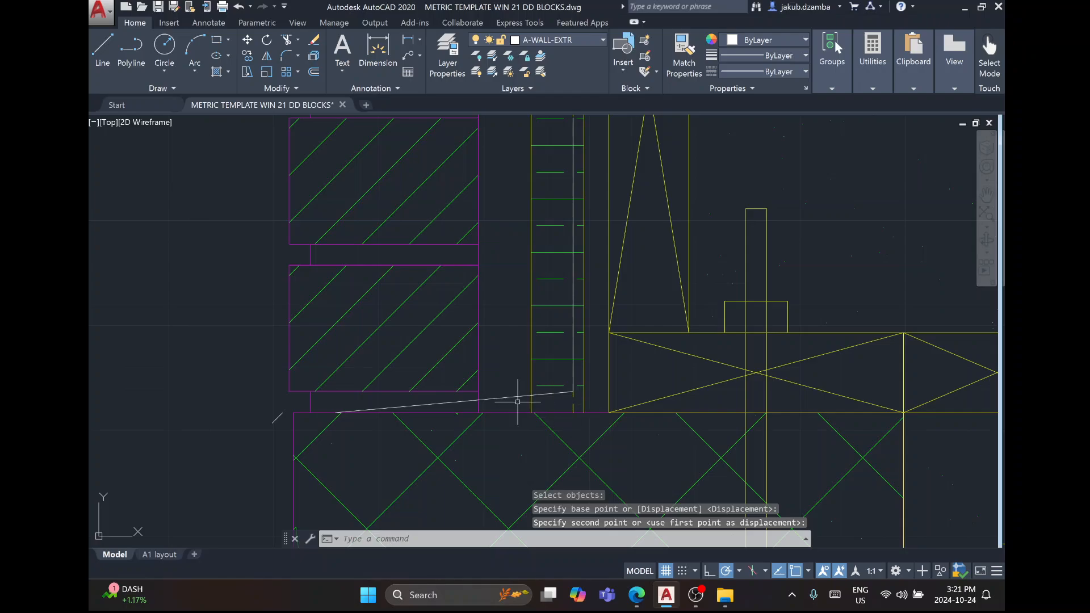
{"action": "key", "text": "Escape"}
Stretch the outer end of the sloped flashing line back to the drip edge at the foundation's outer corner.
{"action": "left_click", "coordinate": [443, 396]}
{"action": "left_click", "coordinate": [403, 405]}
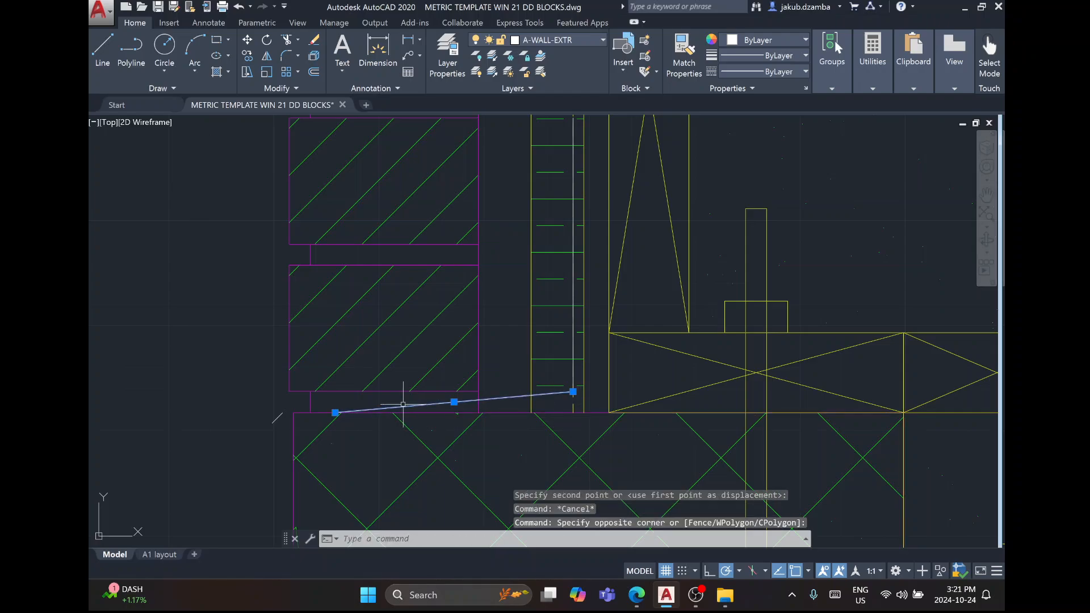
{"action": "left_click", "coordinate": [335, 412]}
{"action": "key", "text": "Escape"}
{"action": "scroll", "coordinate": [450, 429], "scroll_direction": "down", "scroll_amount": 2}
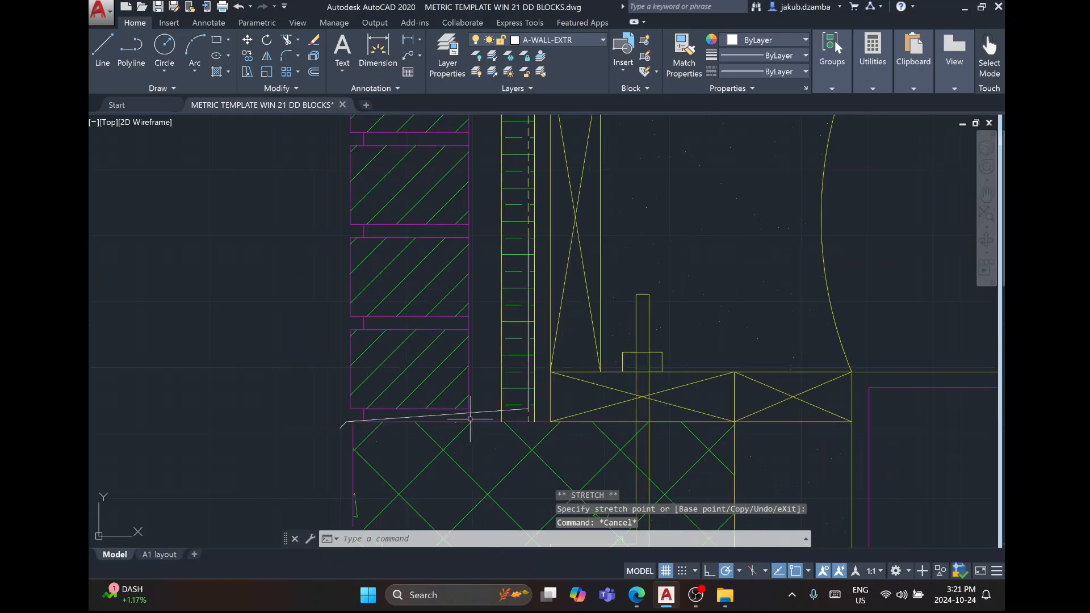
Above the brick veneer, offset the horizontal insulation's upper edge and the upper wall insulation's inner face 5 mm into the insulation.
{"action": "middle_click_drag", "start_coordinate": [570, 310], "coordinate": [576, 596]}
{"action": "middle_click_drag", "start_coordinate": [571, 266], "coordinate": [616, 586]}
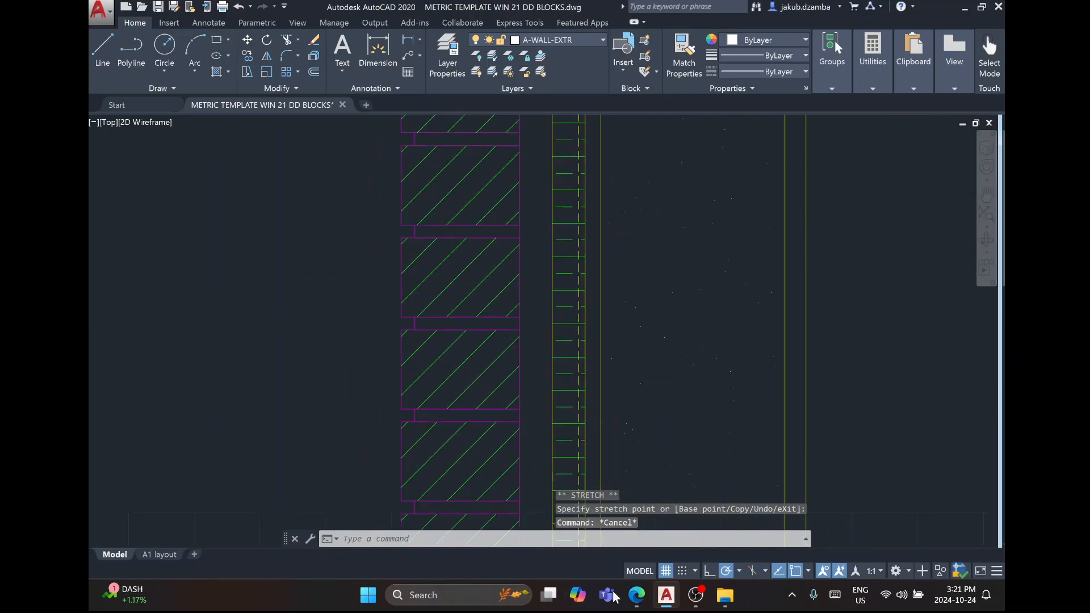
{"action": "middle_click_drag", "start_coordinate": [617, 249], "coordinate": [644, 432]}
{"action": "middle_click_drag", "start_coordinate": [640, 204], "coordinate": [649, 396]}
{"action": "middle_click_drag", "start_coordinate": [636, 176], "coordinate": [679, 477]}
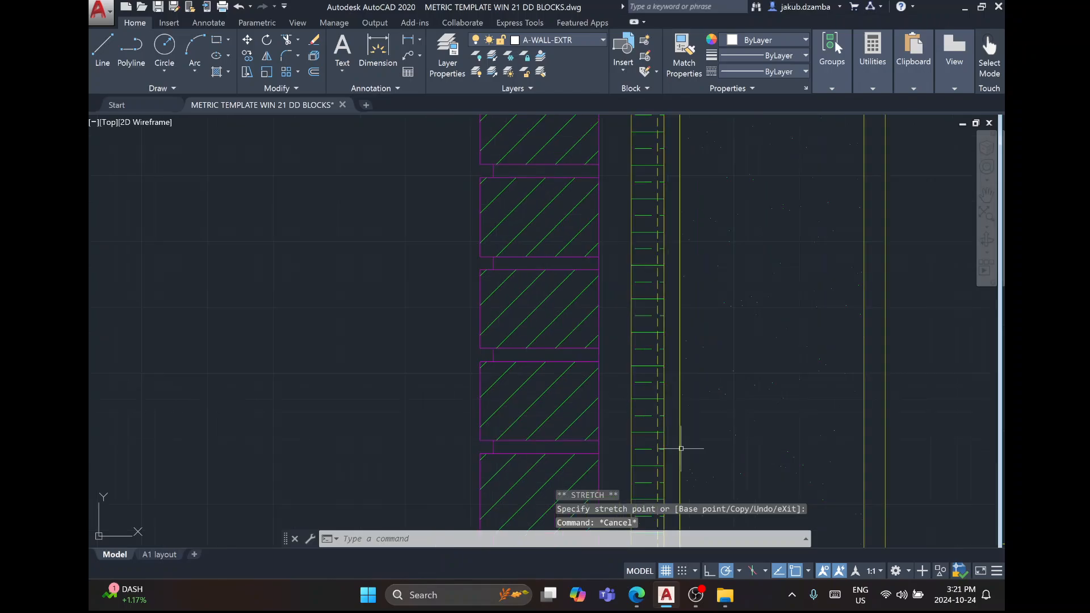
{"action": "scroll", "coordinate": [686, 387], "scroll_direction": "down", "scroll_amount": 3}
{"action": "middle_click_drag", "start_coordinate": [669, 253], "coordinate": [656, 426]}
{"action": "scroll", "coordinate": [649, 175], "scroll_direction": "up", "scroll_amount": 6}
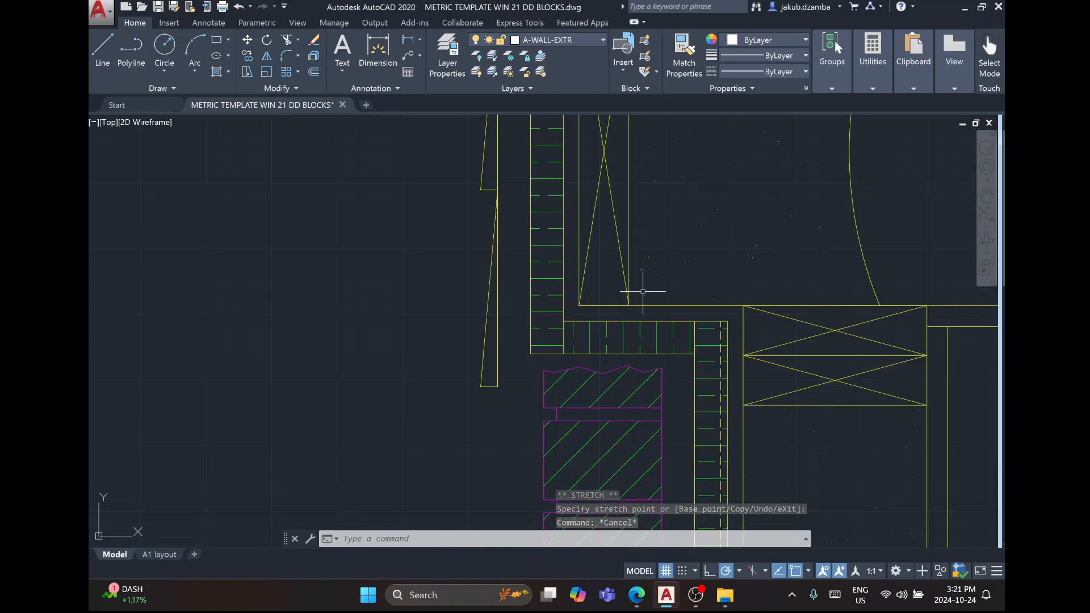
{"action": "scroll", "coordinate": [653, 306], "scroll_direction": "up", "scroll_amount": 2}
{"action": "left_click", "coordinate": [314, 72]}
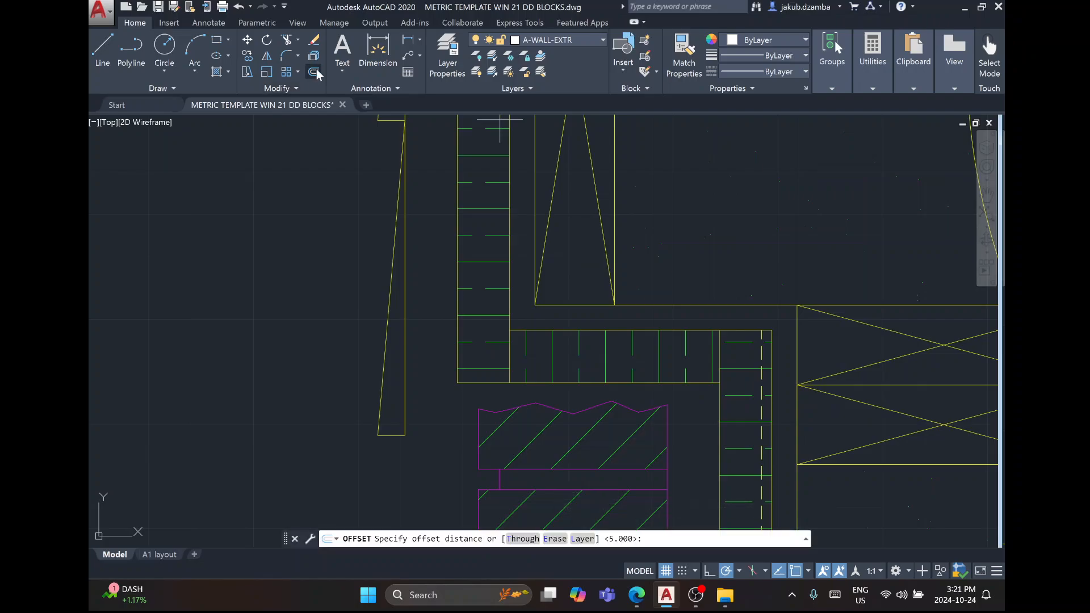
{"action": "type", "text": "5"}
{"action": "key", "text": "Return"}
{"action": "left_click", "coordinate": [551, 331]}
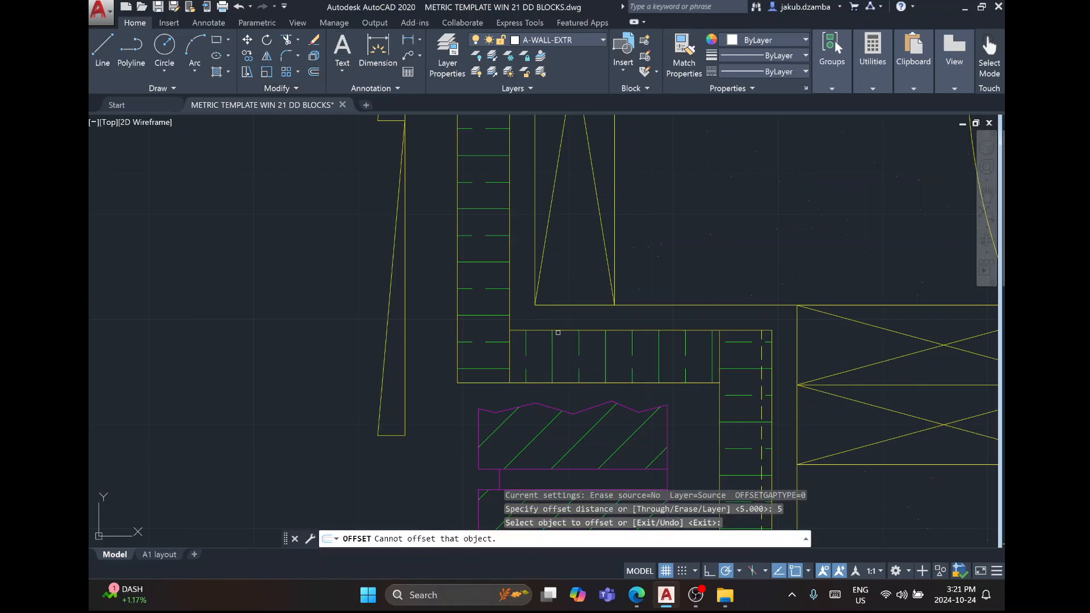
{"action": "left_click", "coordinate": [560, 330]}
{"action": "left_click", "coordinate": [565, 347]}
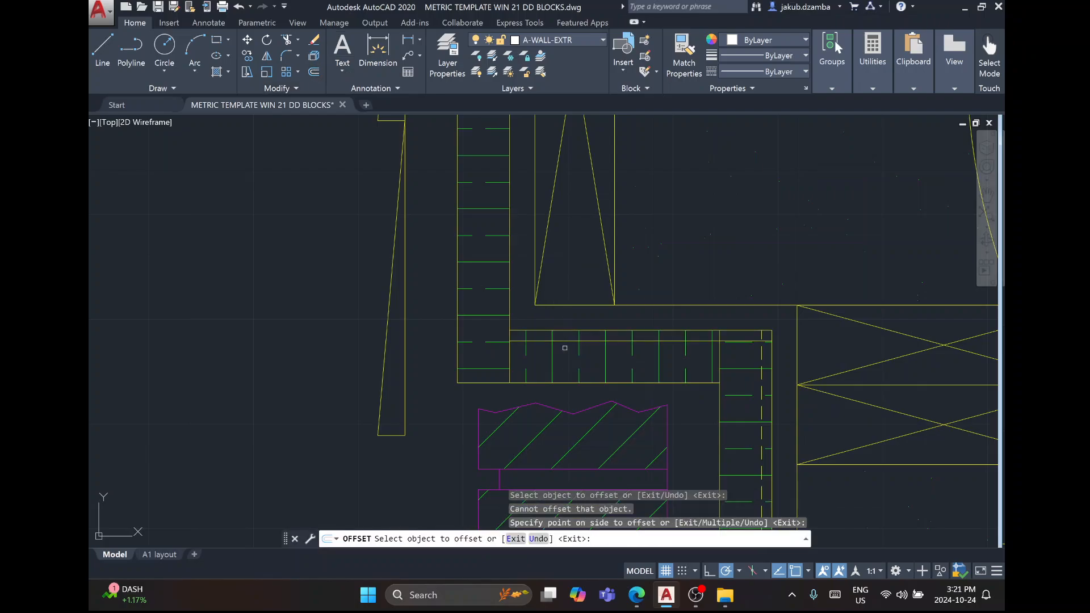
{"action": "left_click", "coordinate": [509, 292]}
{"action": "left_click", "coordinate": [486, 193]}
{"action": "key", "text": "Escape"}
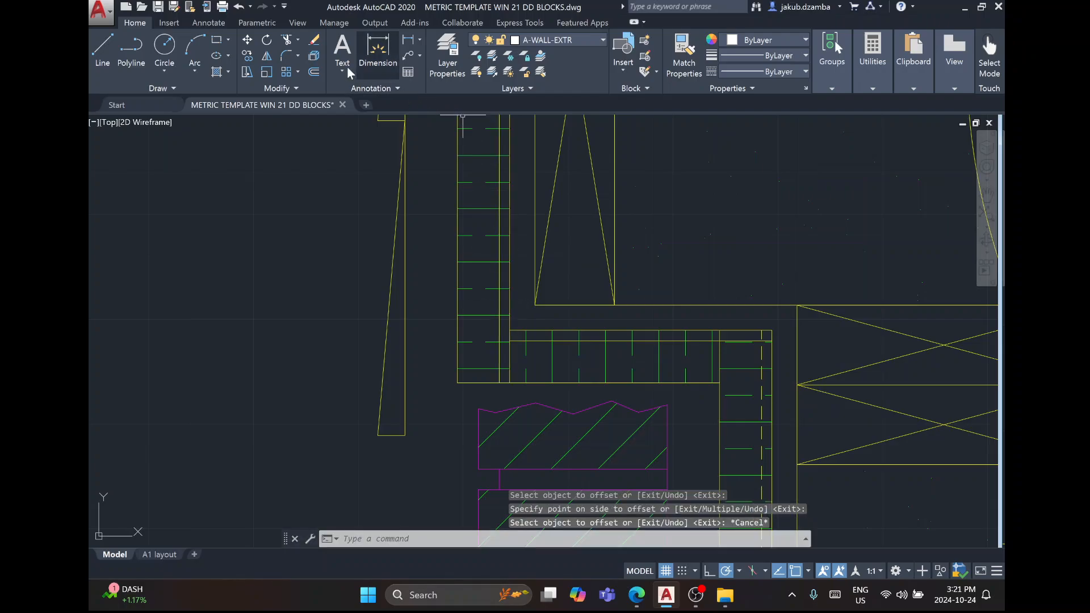
Fillet the horizontal offset line at radius 0 with the upper vertical offset line and with the dashed line behind the brick veneer.
{"action": "left_click", "coordinate": [285, 55]}
{"action": "left_click", "coordinate": [500, 312]}
{"action": "left_click", "coordinate": [523, 342]}
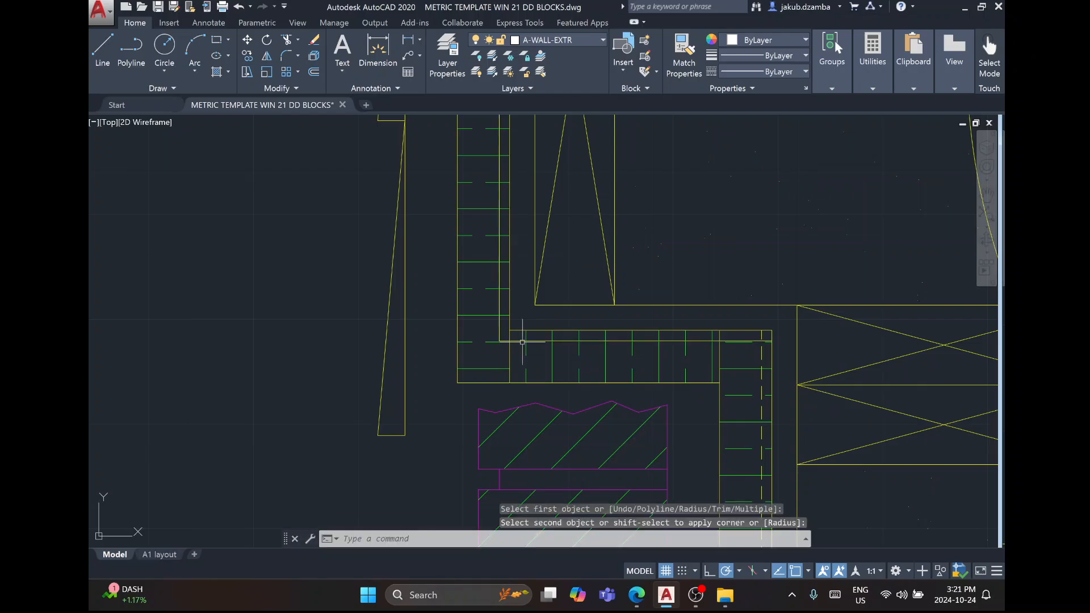
{"action": "right_click", "coordinate": [592, 297]}
{"action": "left_click", "coordinate": [605, 306]}
{"action": "left_click", "coordinate": [720, 341]}
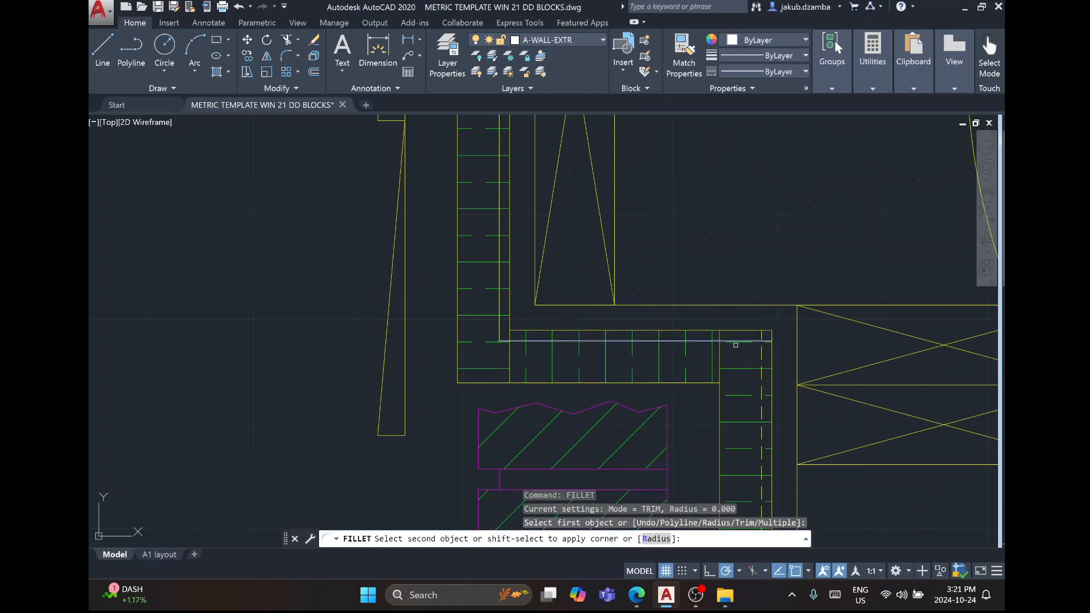
{"action": "key", "text": "Escape"}
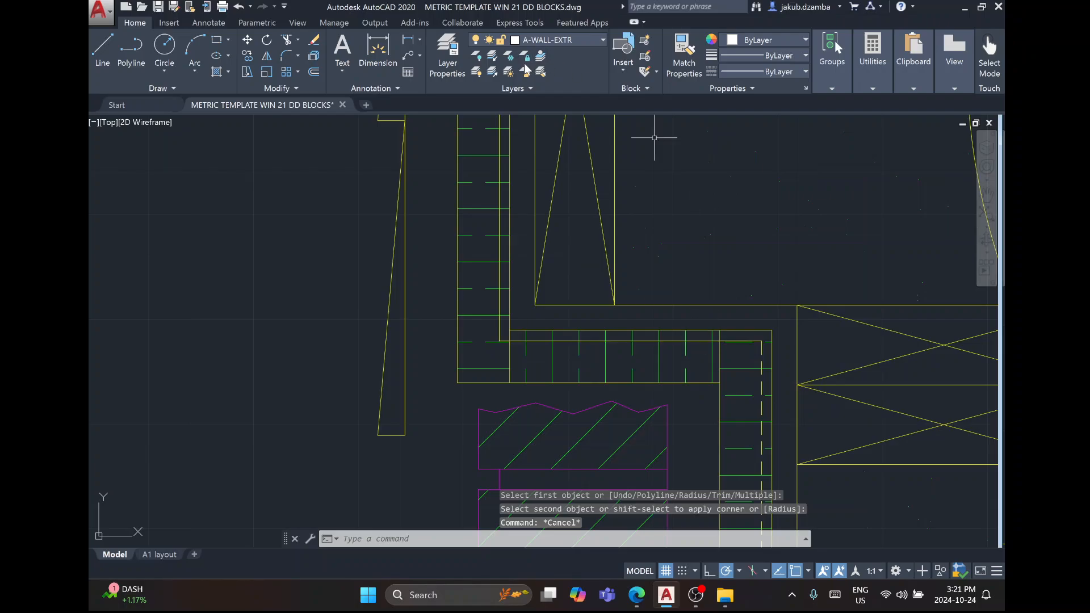
Match the dashed line's properties onto the horizontal and upper vertical offset lines in the insulation.
{"action": "left_click", "coordinate": [683, 55]}
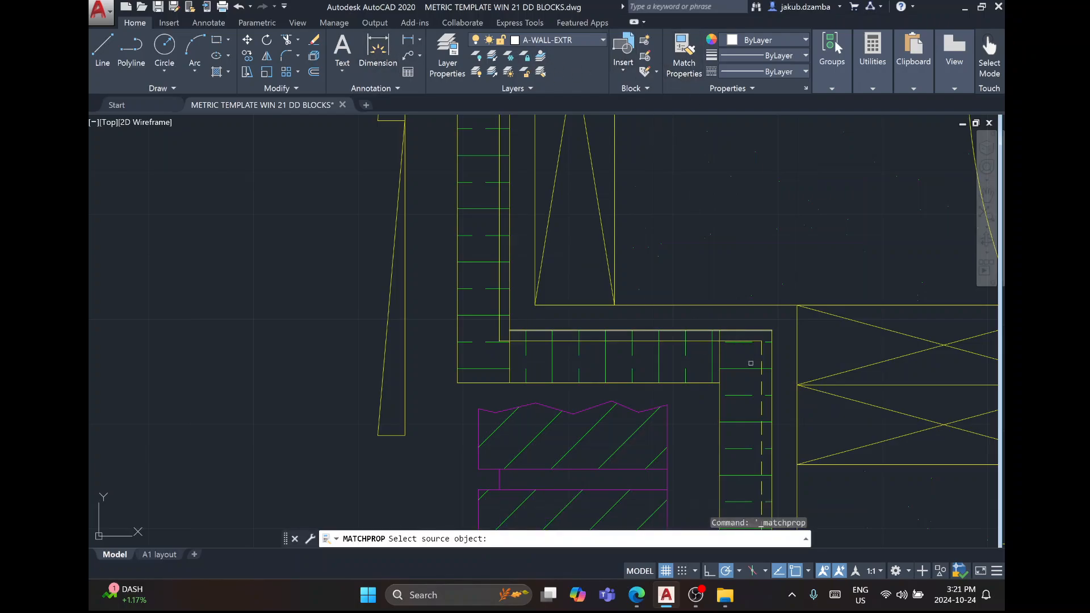
{"action": "left_click", "coordinate": [760, 353]}
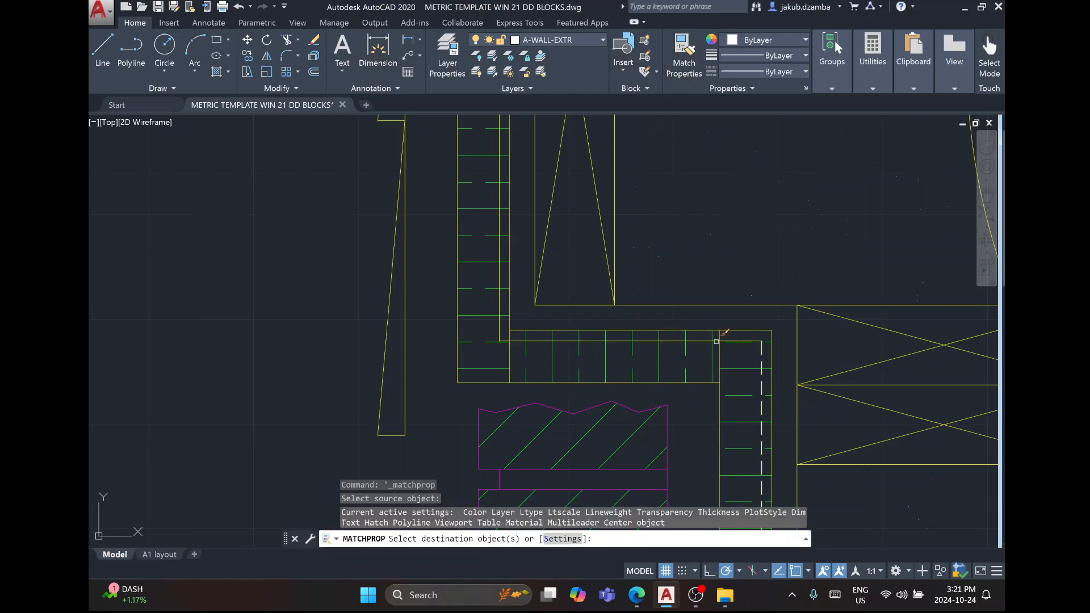
{"action": "left_click", "coordinate": [500, 326]}
{"action": "key", "text": "Escape"}
At the top of the wall, offset the short line between the insulation and the top plates 5 mm upward.
{"action": "scroll", "coordinate": [536, 353], "scroll_direction": "down", "scroll_amount": 6}
{"action": "middle_click_drag", "start_coordinate": [555, 193], "coordinate": [544, 314]}
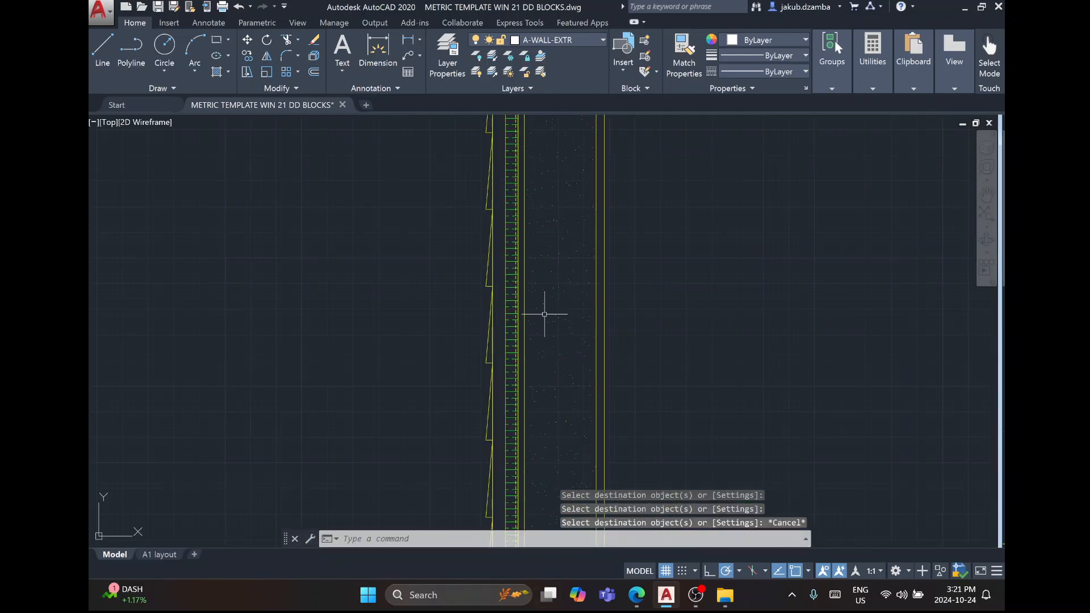
{"action": "middle_click_drag", "start_coordinate": [540, 184], "coordinate": [536, 321]}
{"action": "scroll", "coordinate": [536, 322], "scroll_direction": "down", "scroll_amount": 2}
{"action": "scroll", "coordinate": [523, 197], "scroll_direction": "up", "scroll_amount": 8}
{"action": "middle_click_drag", "start_coordinate": [523, 227], "coordinate": [566, 340]}
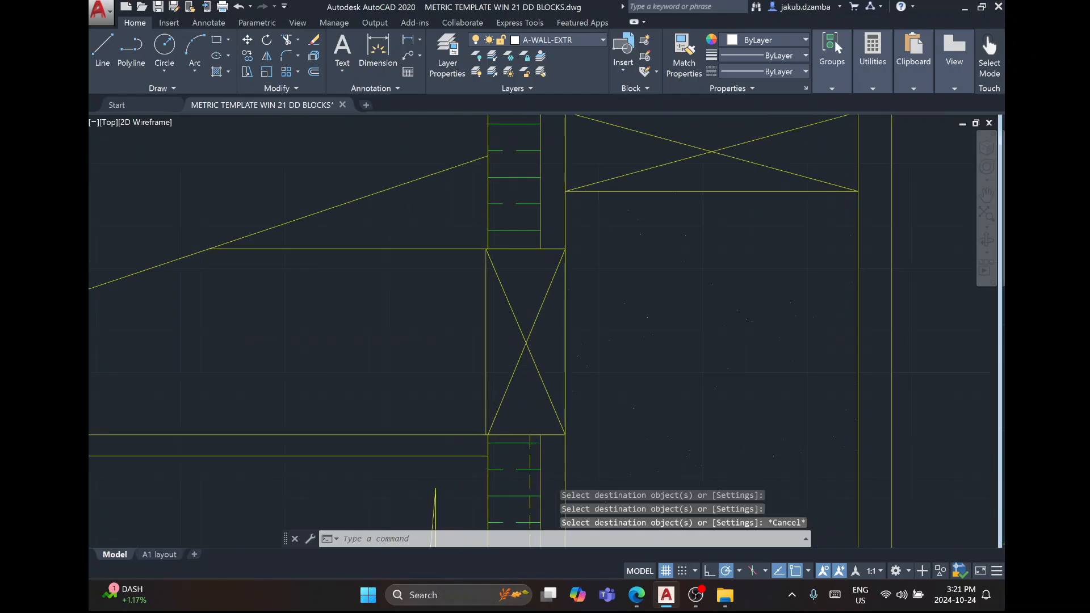
{"action": "scroll", "coordinate": [573, 347], "scroll_direction": "down", "scroll_amount": 2}
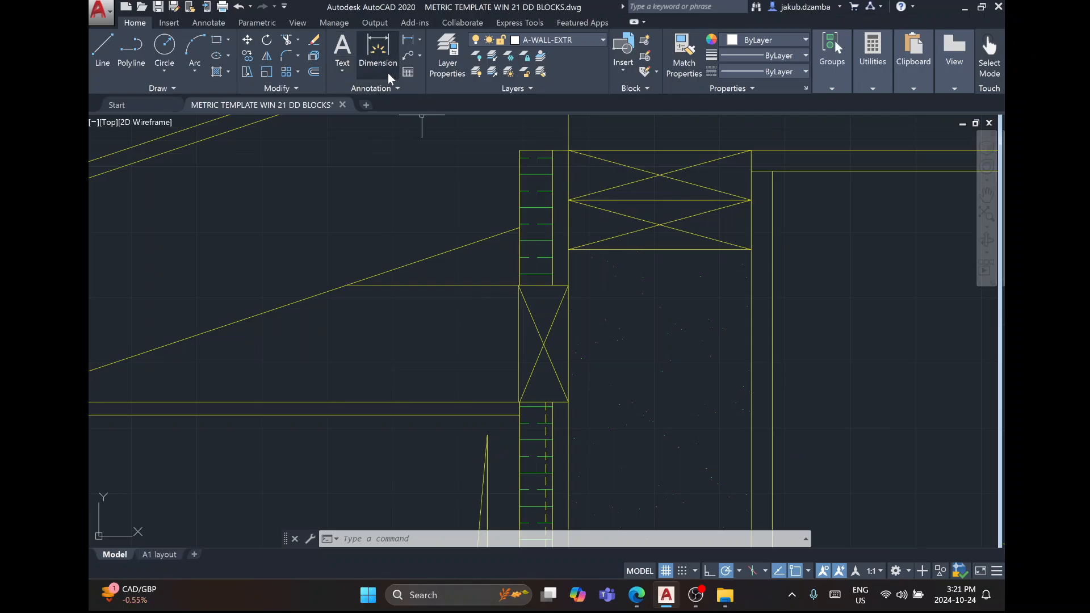
{"action": "left_click", "coordinate": [313, 73]}
{"action": "type", "text": "5"}
{"action": "key", "text": "Return"}
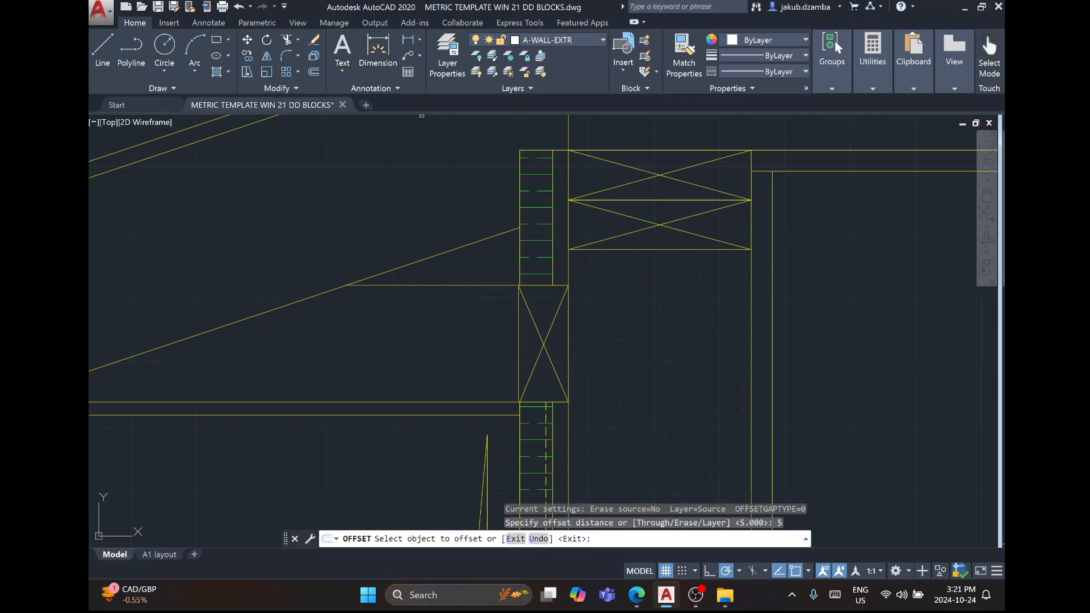
{"action": "left_click", "coordinate": [561, 150]}
{"action": "left_click", "coordinate": [556, 126]}
{"action": "key", "text": "Escape"}
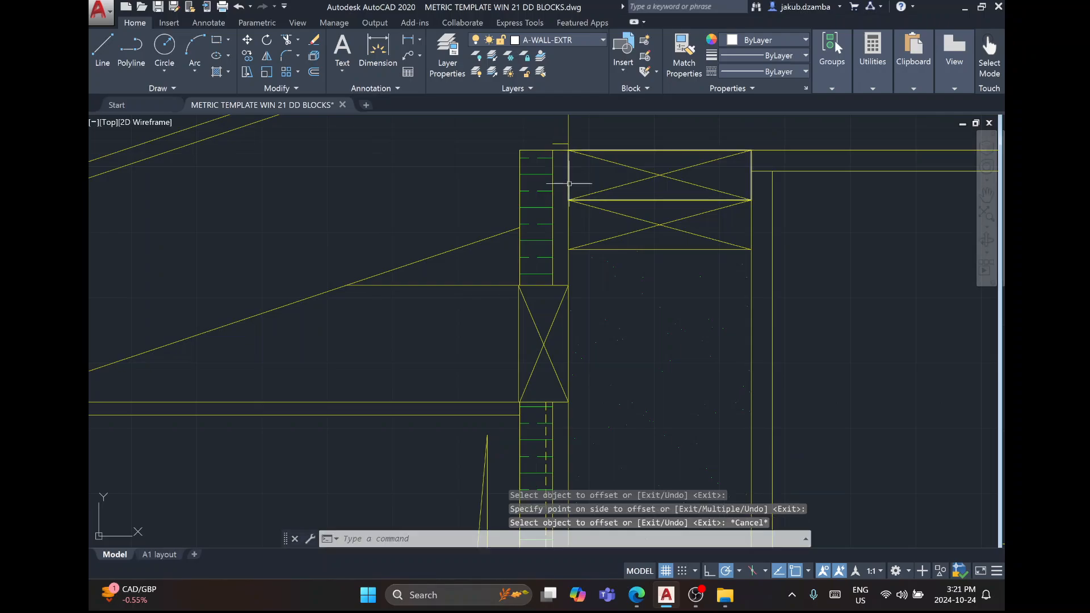
{"action": "left_click", "coordinate": [560, 144]}
{"action": "key", "text": "Escape"}
Switch to the sample PDF in the browser and examine the wall section from the foundation up to the second-floor ceiling and eave.
{"action": "left_click", "coordinate": [636, 595]}
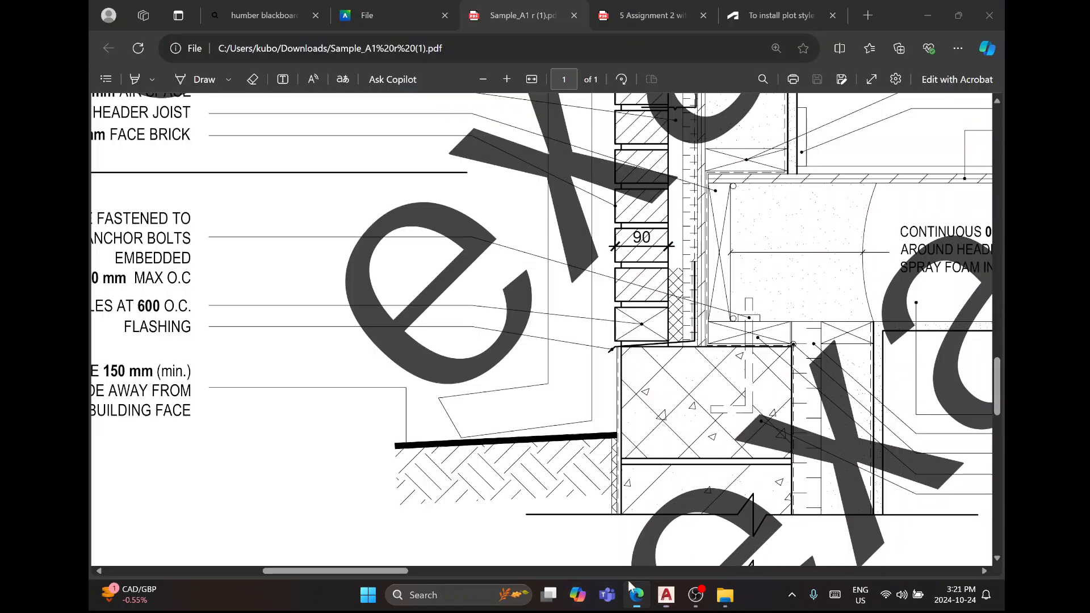
{"action": "scroll", "coordinate": [791, 444], "scroll_direction": "down", "scroll_amount": 8}
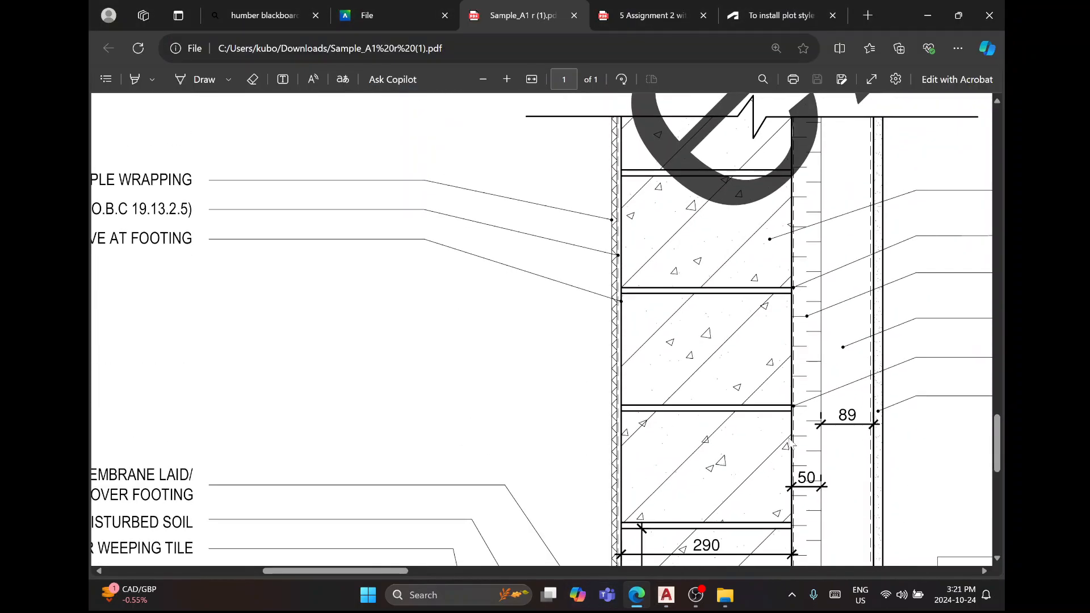
{"action": "scroll", "coordinate": [791, 445], "scroll_direction": "up", "scroll_amount": 5}
{"action": "scroll", "coordinate": [791, 445], "scroll_direction": "down", "scroll_amount": 3, "text": "ctrl"}
{"action": "scroll", "coordinate": [791, 445], "scroll_direction": "down", "scroll_amount": 5, "text": "ctrl"}
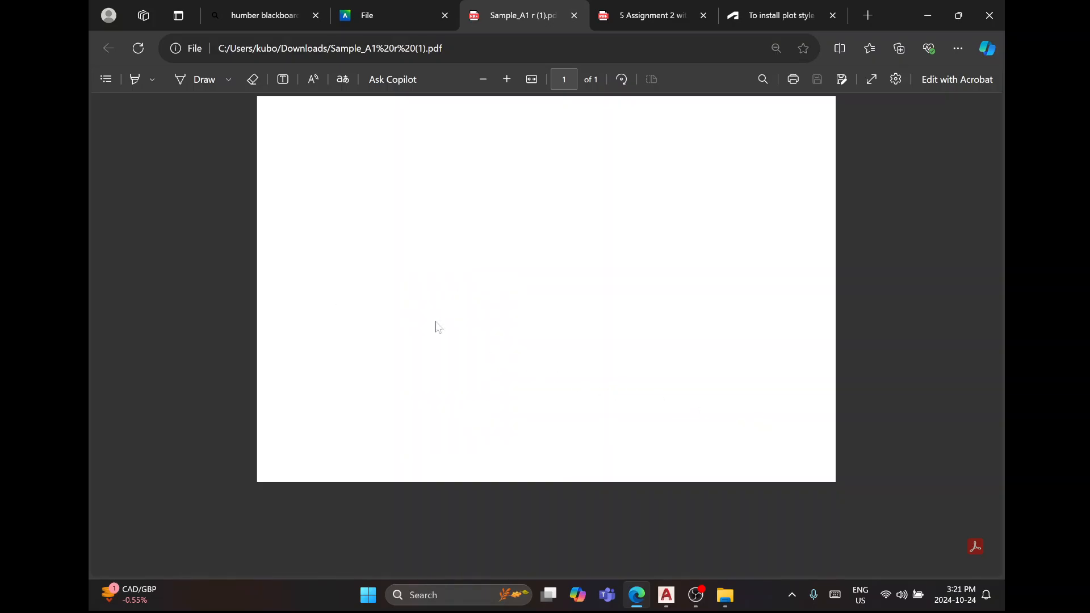
{"action": "scroll", "coordinate": [435, 324], "scroll_direction": "up", "scroll_amount": 3, "text": "ctrl"}
{"action": "scroll", "coordinate": [436, 324], "scroll_direction": "up", "scroll_amount": 3, "text": "ctrl"}
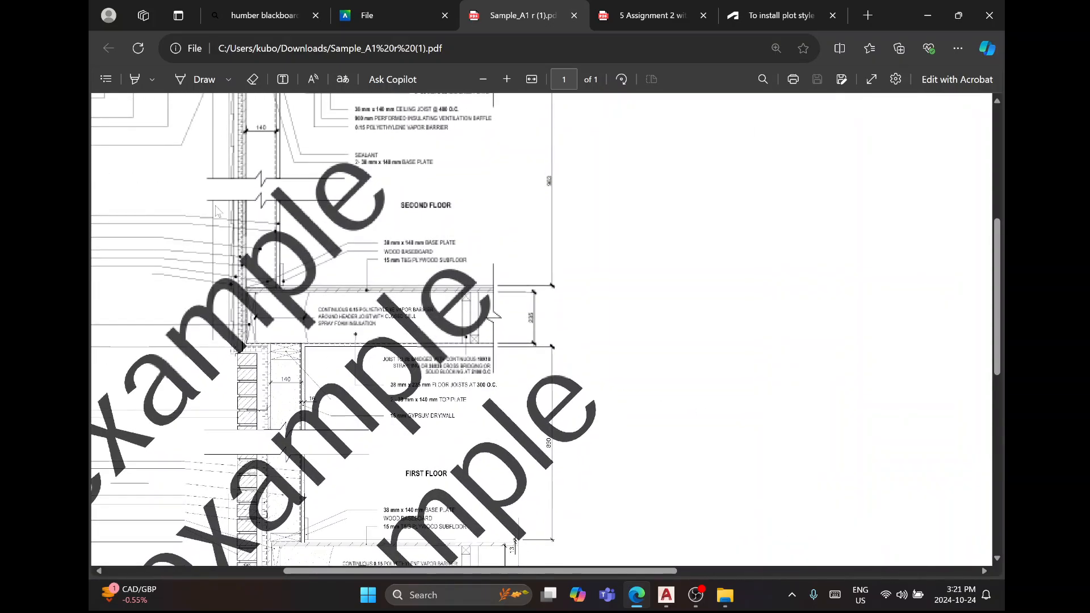
{"action": "scroll", "coordinate": [234, 242], "scroll_direction": "up", "scroll_amount": 1}
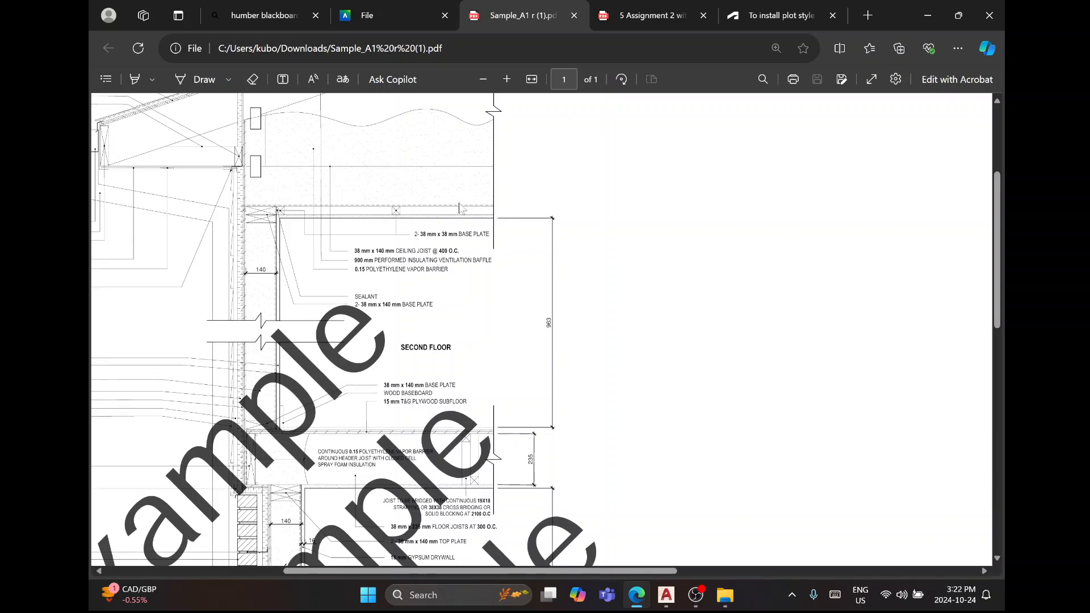
{"action": "left_click", "coordinate": [666, 595]}
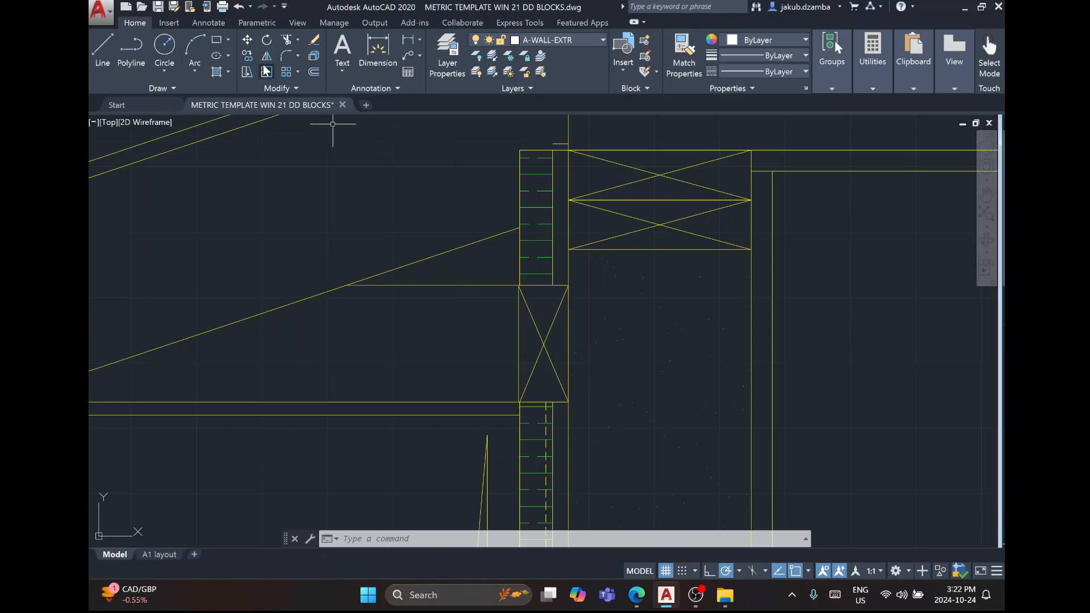
Fillet the short offset line at the top of the wall with the dashed insulation line, and erase the short line.
{"action": "left_click", "coordinate": [286, 55]}
{"action": "left_click", "coordinate": [560, 144]}
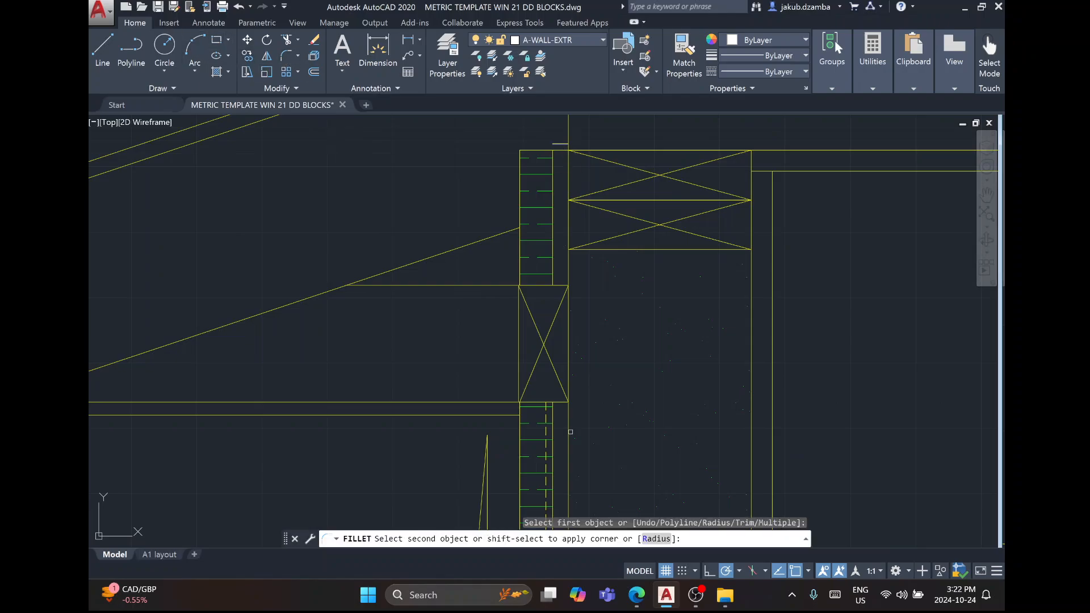
{"action": "key", "text": "Escape"}
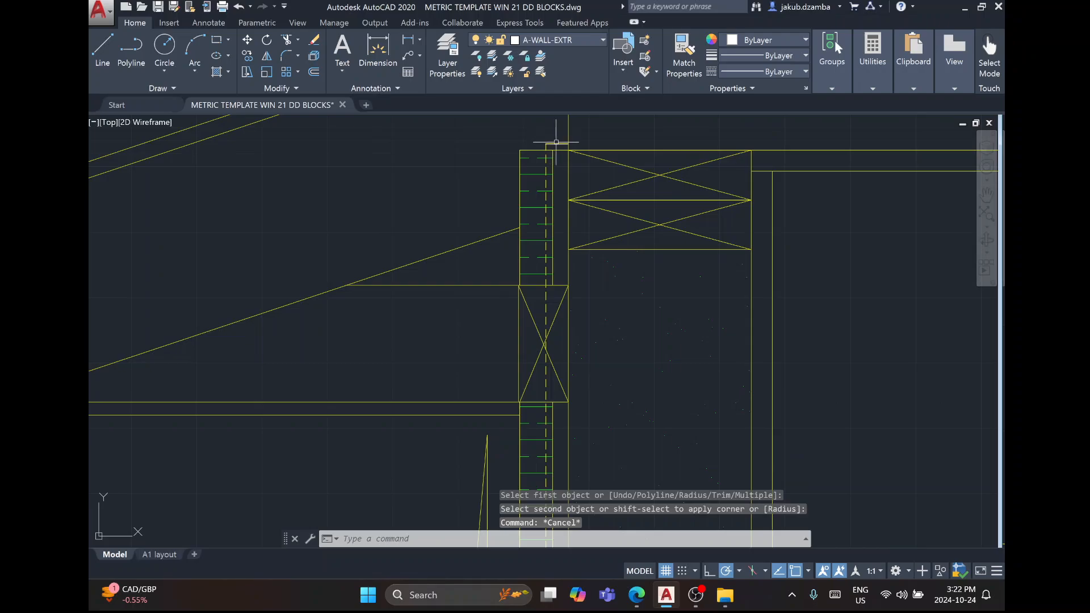
{"action": "left_click", "coordinate": [557, 143]}
{"action": "key", "text": "Delete"}
Stretch the dashed line's upper end down to the top edge of the wall insulation.
{"action": "scroll", "coordinate": [537, 134], "scroll_direction": "up", "scroll_amount": 8}
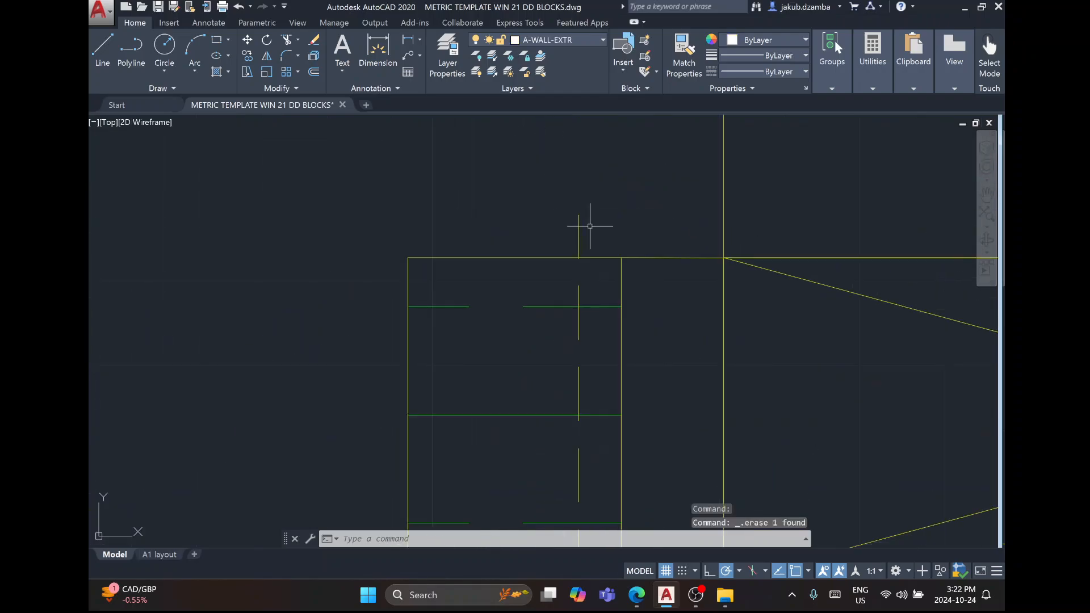
{"action": "left_click", "coordinate": [576, 214]}
{"action": "left_click", "coordinate": [578, 215]}
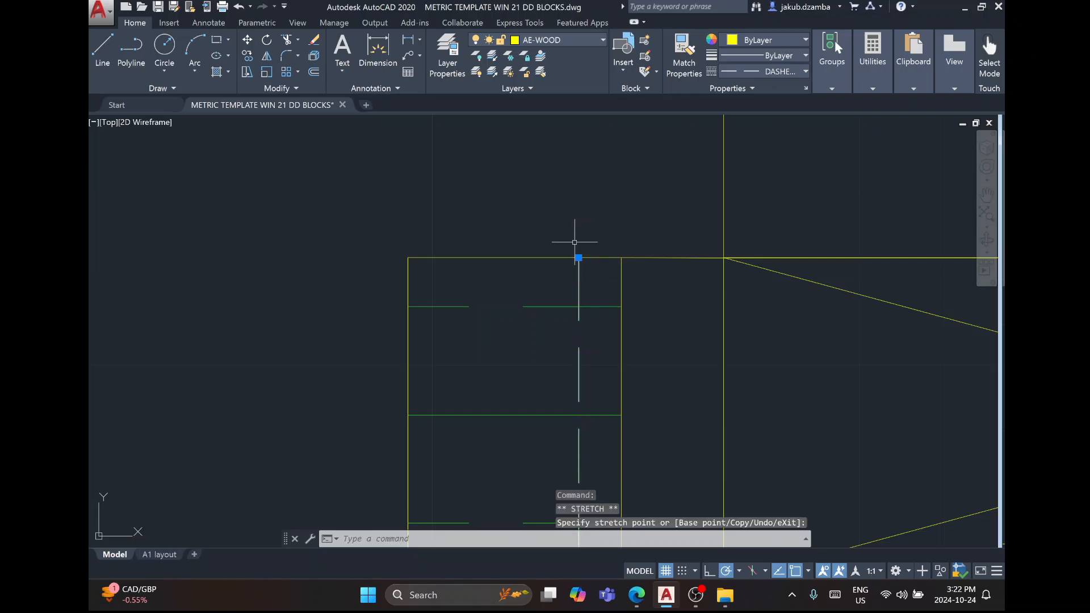
{"action": "key", "text": "Escape"}
Examine the eave detail in the sample PDF, including the soffit flashing, the gutter and the dashed line above the roof sheathing.
{"action": "scroll", "coordinate": [577, 237], "scroll_direction": "down", "scroll_amount": 6}
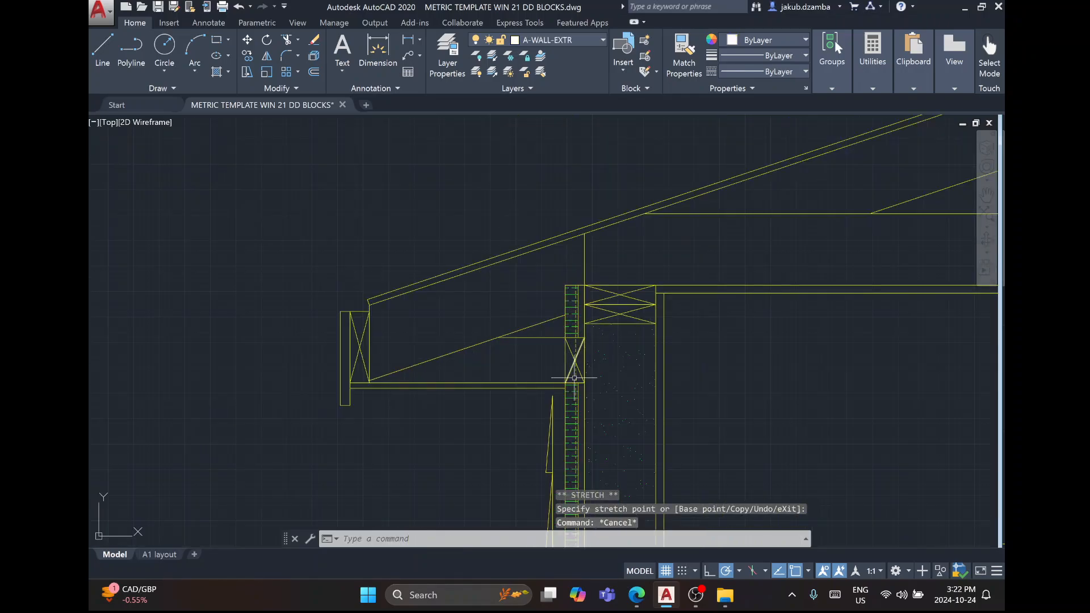
{"action": "middle_click_drag", "start_coordinate": [623, 364], "coordinate": [521, 358]}
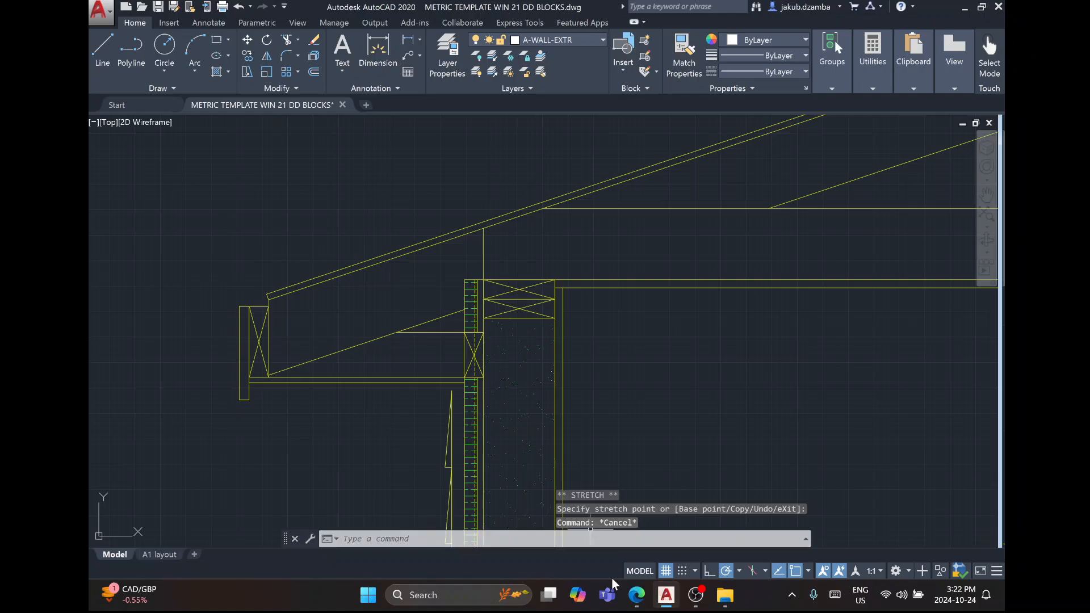
{"action": "left_click", "coordinate": [640, 604]}
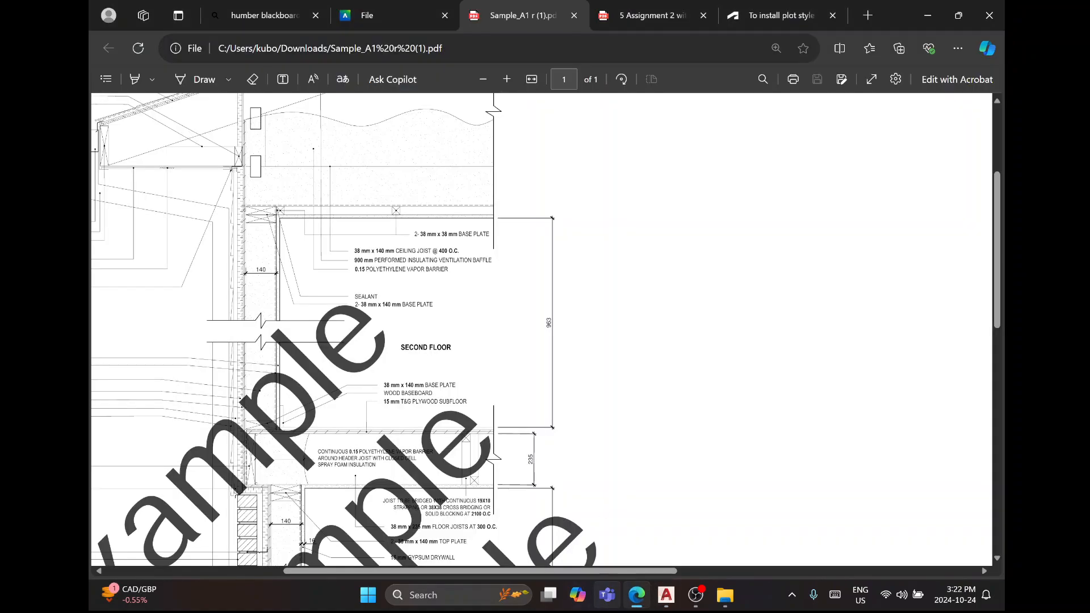
{"action": "left_click_drag", "start_coordinate": [598, 572], "coordinate": [560, 570]}
{"action": "left_click_drag", "start_coordinate": [559, 563], "coordinate": [496, 571]}
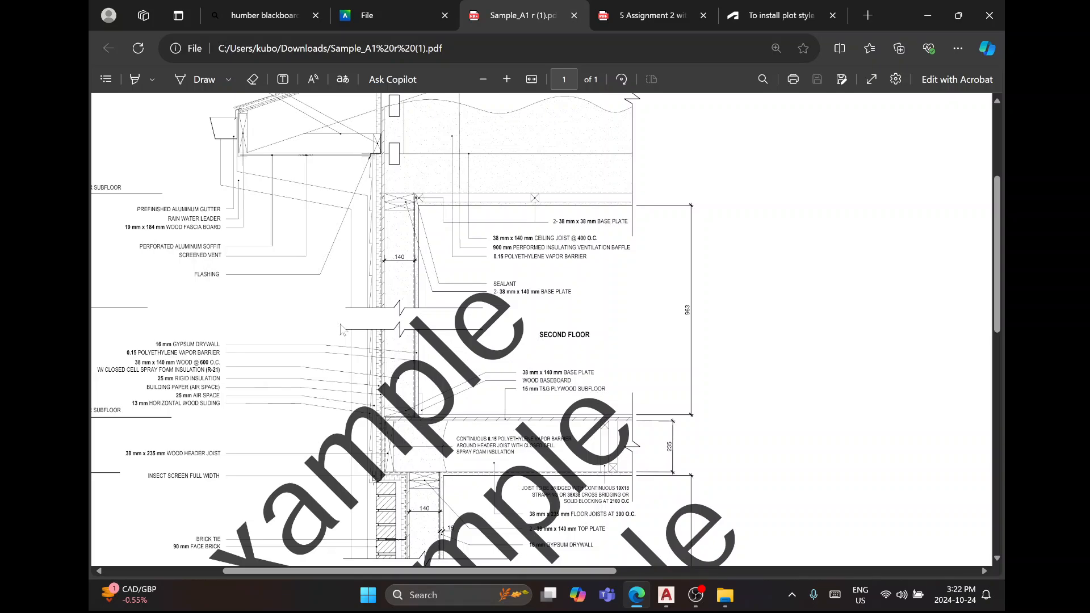
{"action": "scroll", "coordinate": [341, 330], "scroll_direction": "up", "scroll_amount": 3}
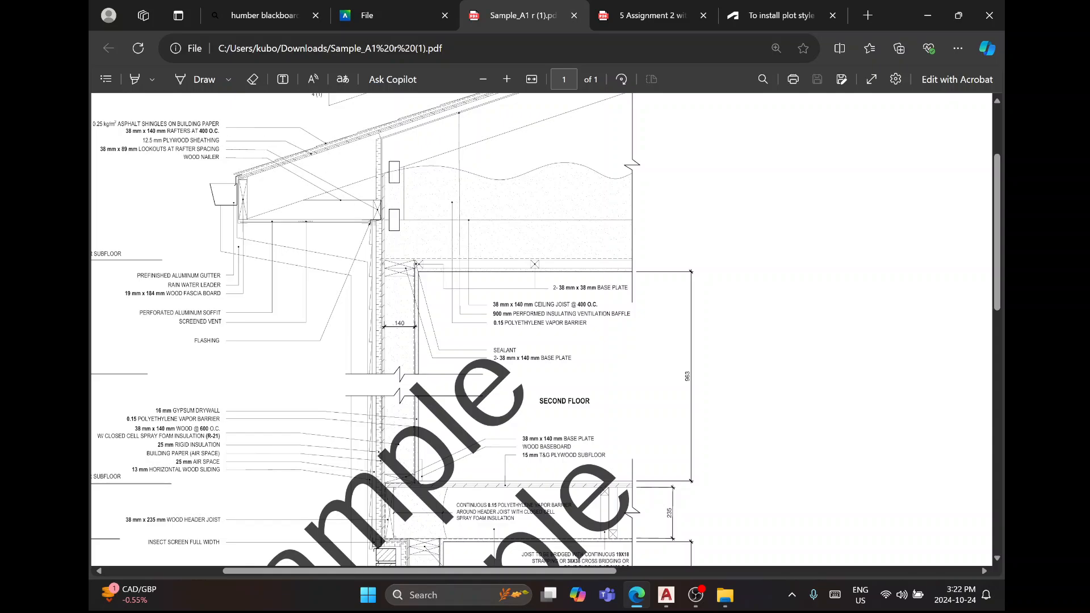
{"action": "left_click", "coordinate": [666, 595]}
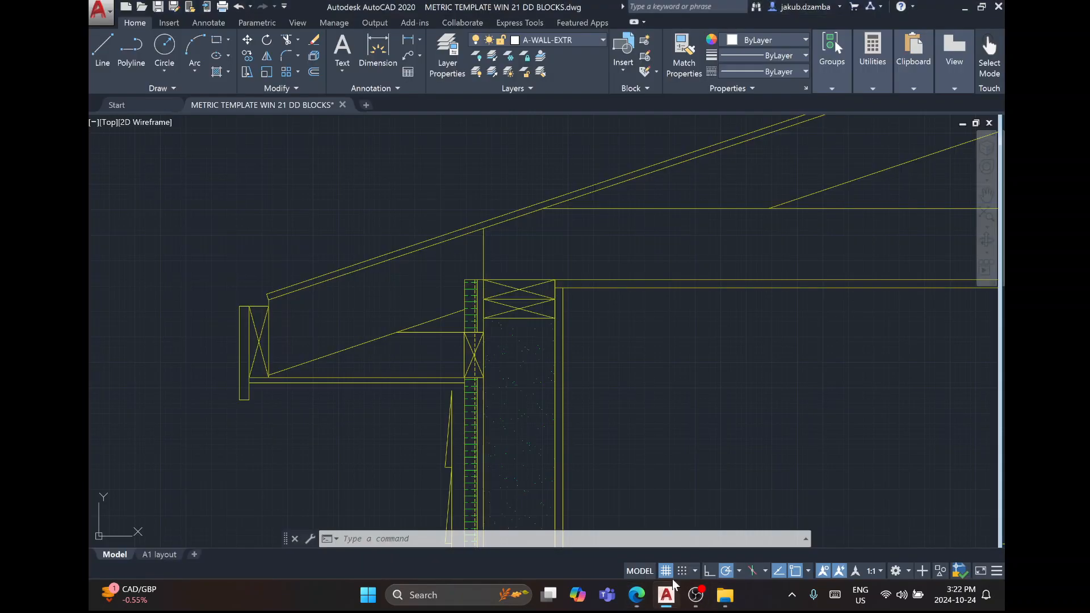
{"action": "left_click", "coordinate": [637, 598]}
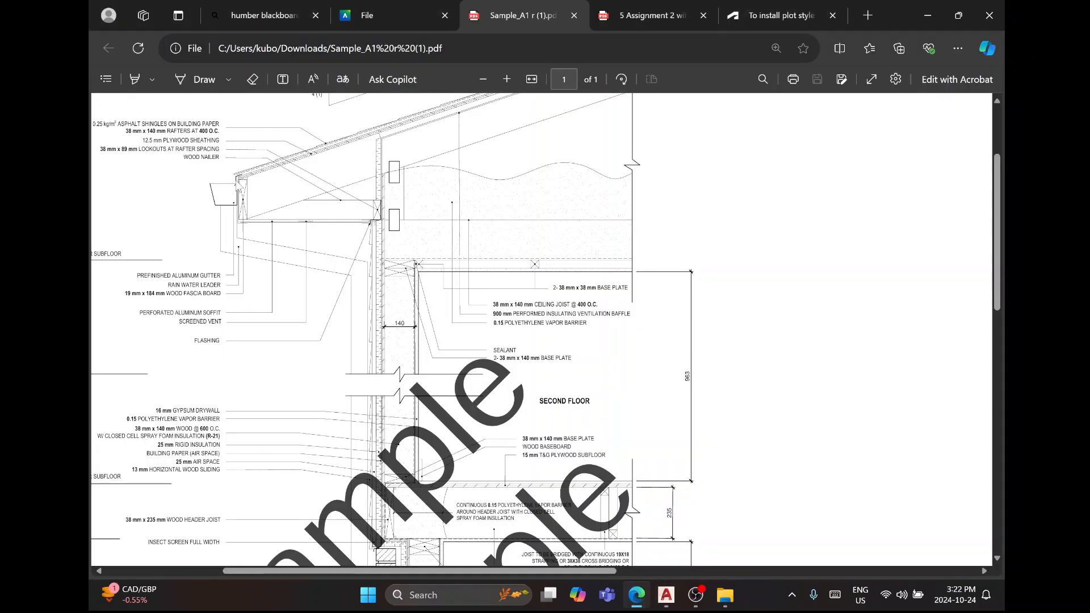
{"action": "scroll", "coordinate": [178, 170], "scroll_direction": "up", "scroll_amount": 8, "text": "ctrl"}
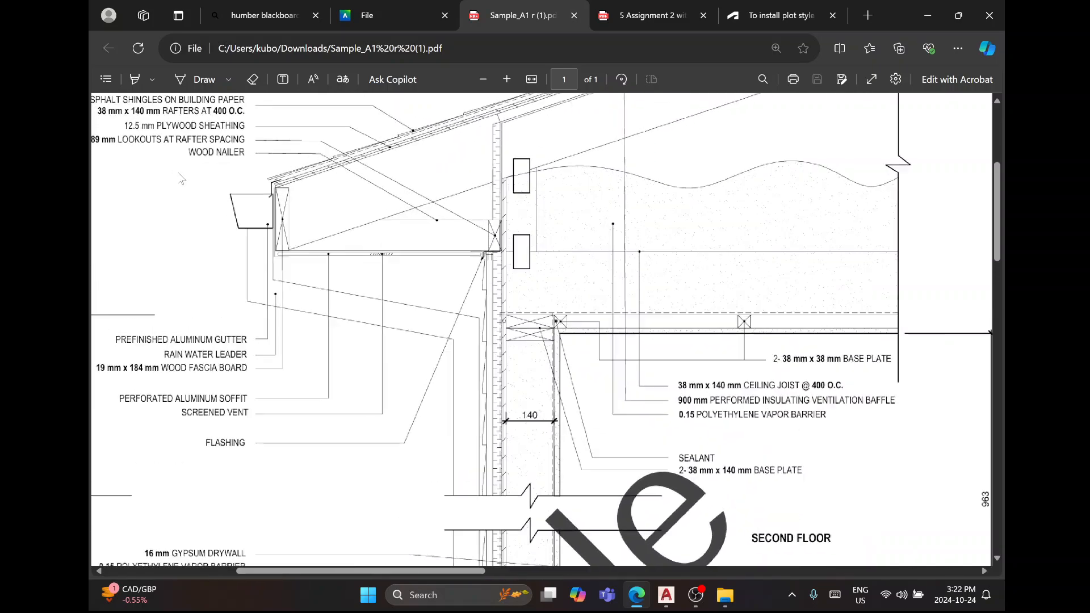
{"action": "scroll", "coordinate": [431, 306], "scroll_direction": "up", "scroll_amount": 2}
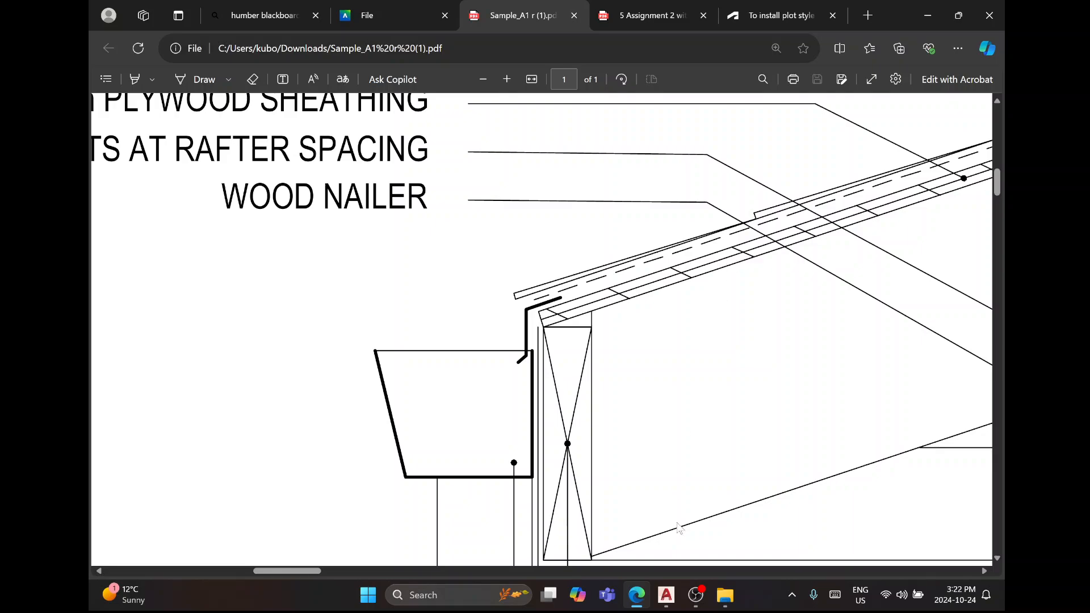
{"action": "left_click", "coordinate": [666, 595]}
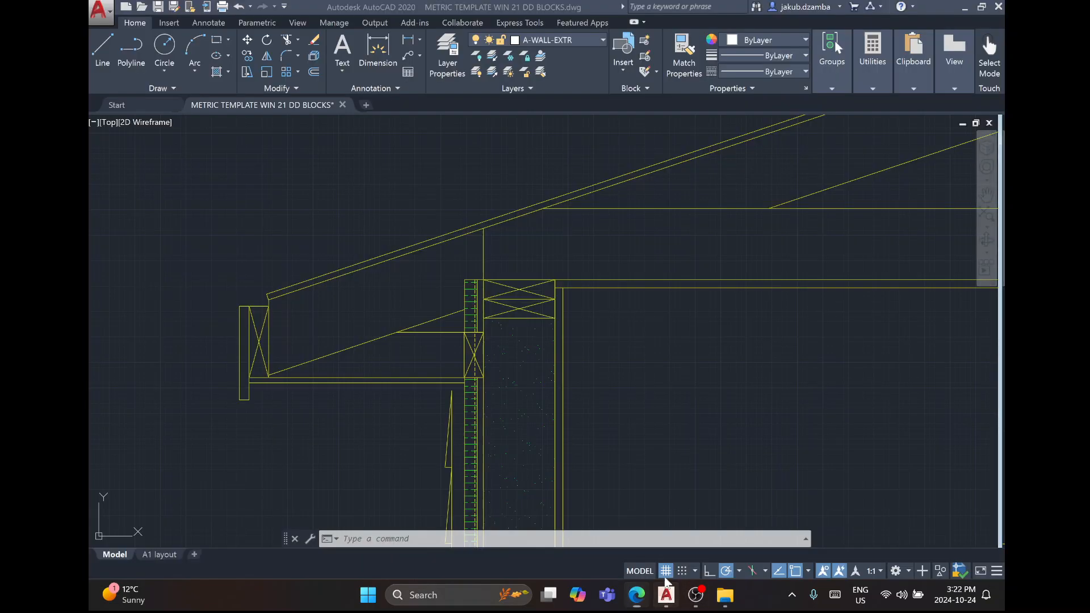
Offset the roof sheathing's upper line 5 mm upward.
{"action": "left_click", "coordinate": [314, 71]}
{"action": "type", "text": "5"}
{"action": "key", "text": "Return"}
{"action": "left_click", "coordinate": [379, 248]}
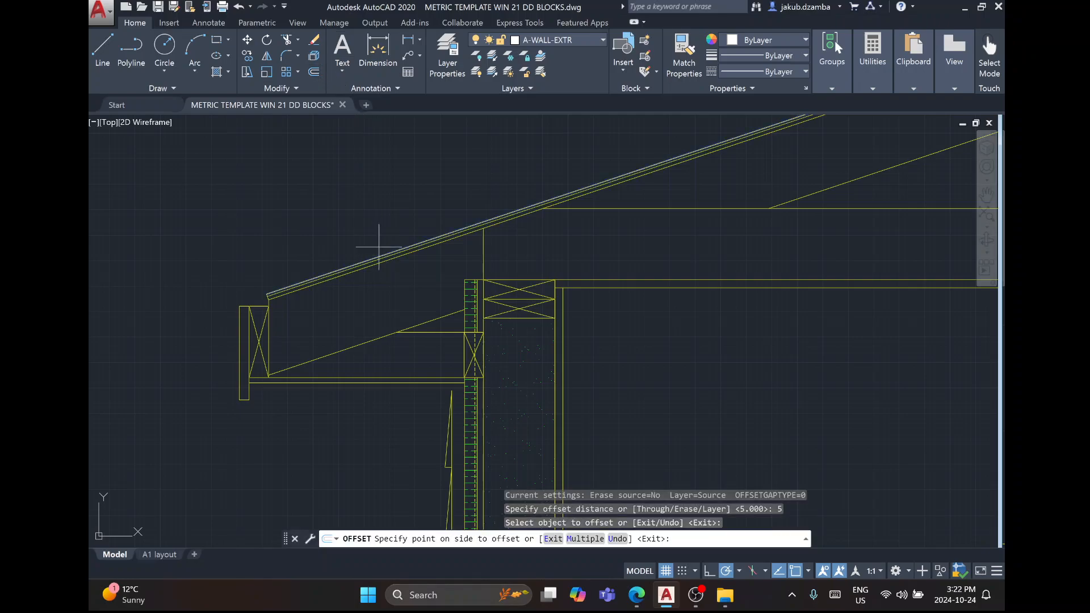
{"action": "left_click", "coordinate": [379, 244]}
{"action": "key", "text": "Escape"}
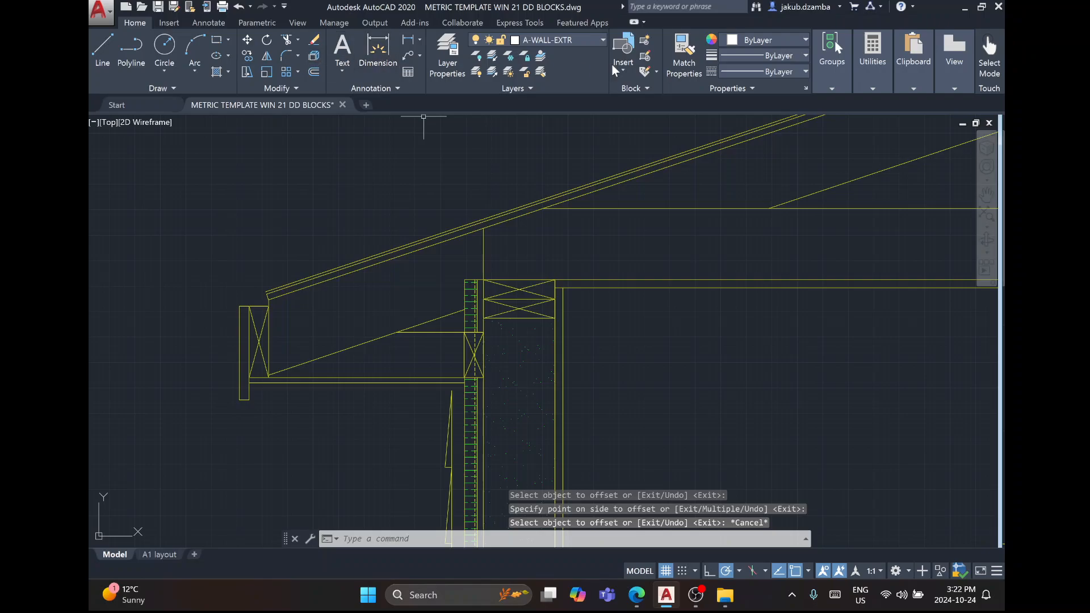
Match the dashed insulation line's properties onto the offset line above the roof sheathing.
{"action": "left_click", "coordinate": [687, 57]}
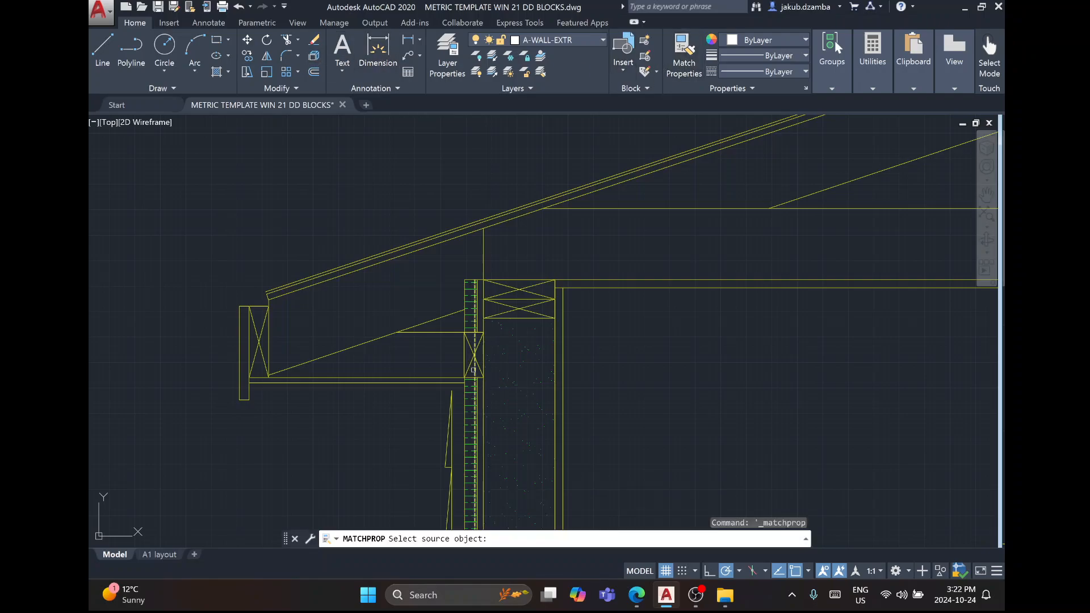
{"action": "left_click", "coordinate": [470, 353]}
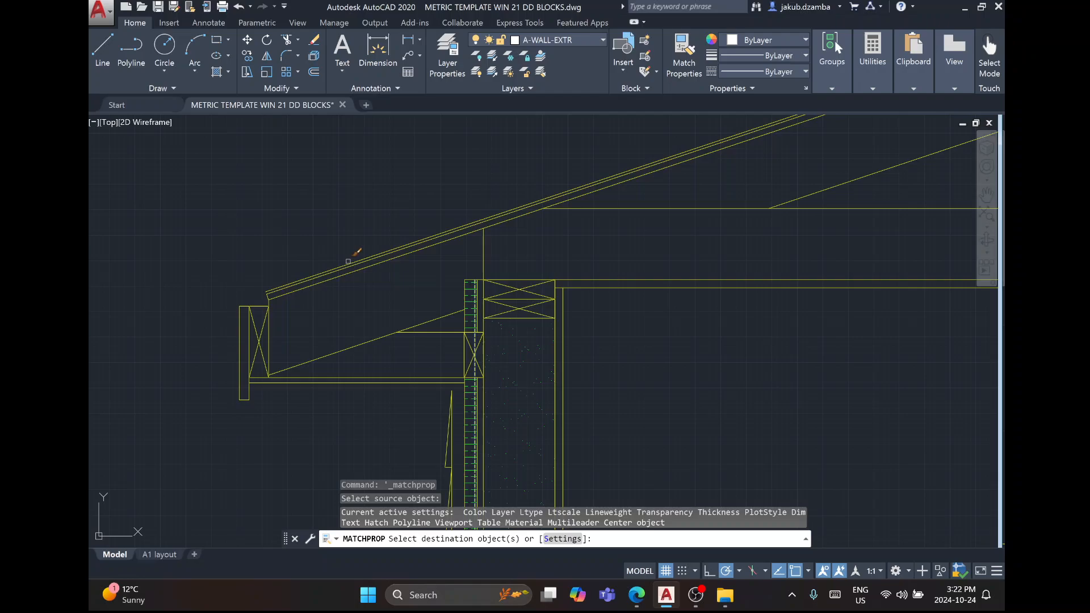
{"action": "left_click", "coordinate": [348, 261]}
{"action": "key", "text": "Escape"}
{"action": "key", "text": "Escape"}
Draw a short solid line over the lower end of the dashed roof line at the eave.
{"action": "scroll", "coordinate": [182, 312], "scroll_direction": "up", "scroll_amount": 2}
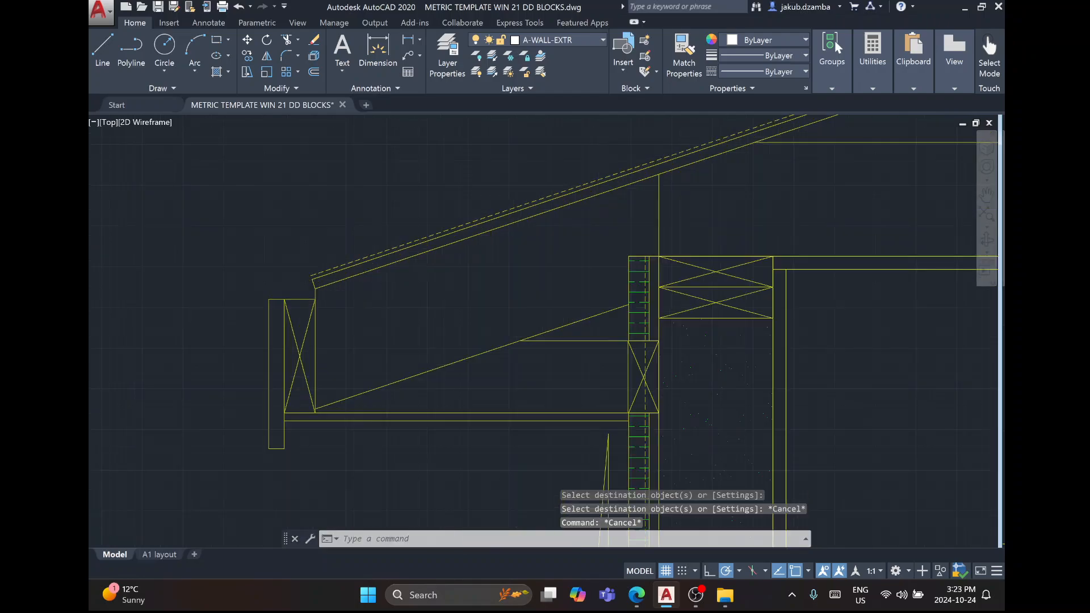
{"action": "scroll", "coordinate": [221, 303], "scroll_direction": "up", "scroll_amount": 3}
{"action": "scroll", "coordinate": [221, 303], "scroll_direction": "up", "scroll_amount": 3}
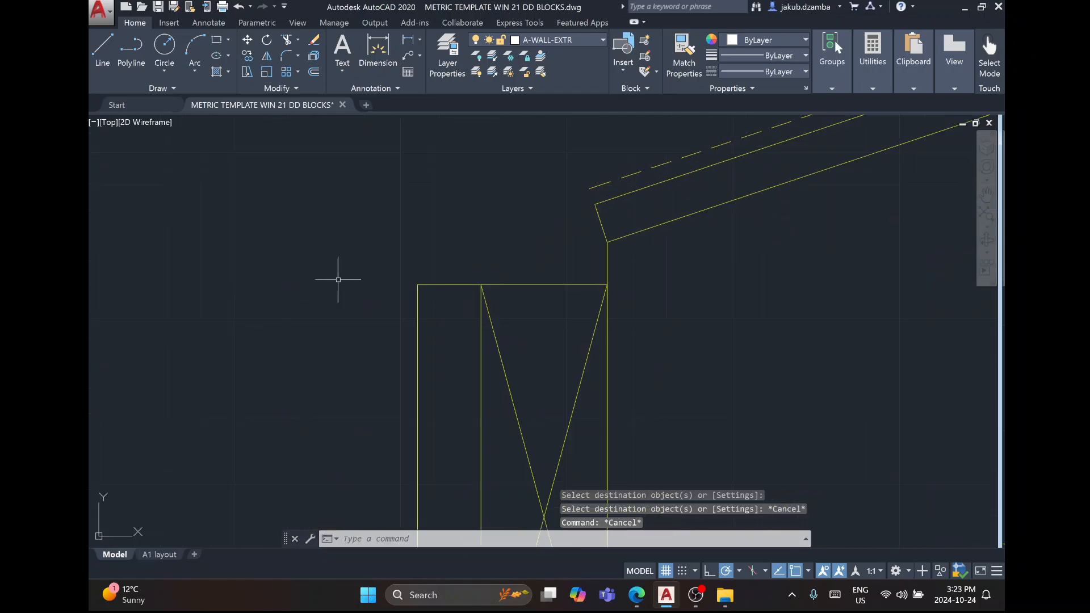
{"action": "left_click", "coordinate": [113, 60]}
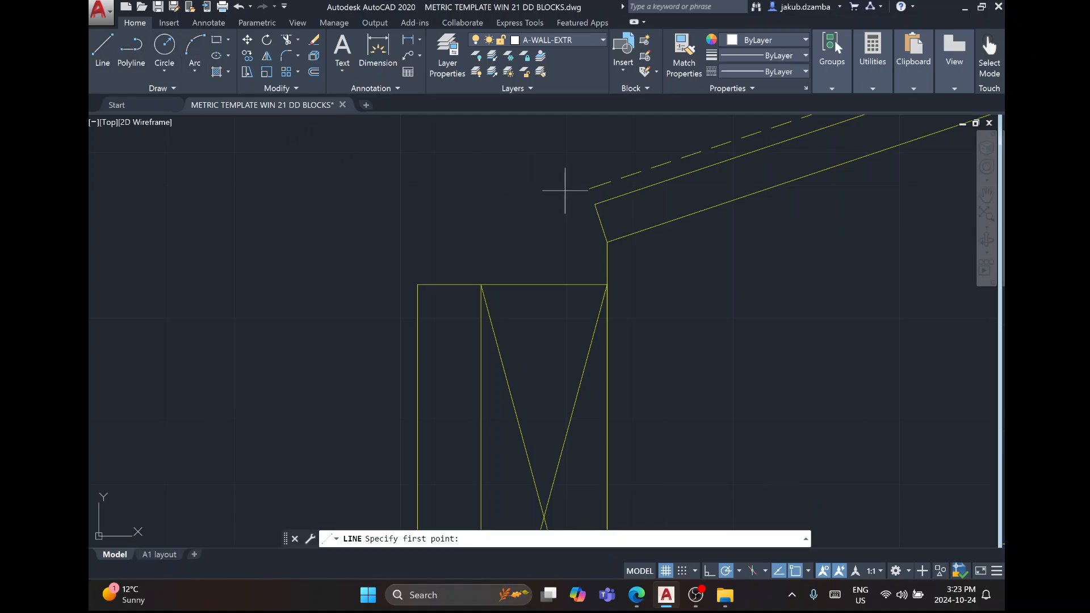
{"action": "left_click", "coordinate": [652, 167]}
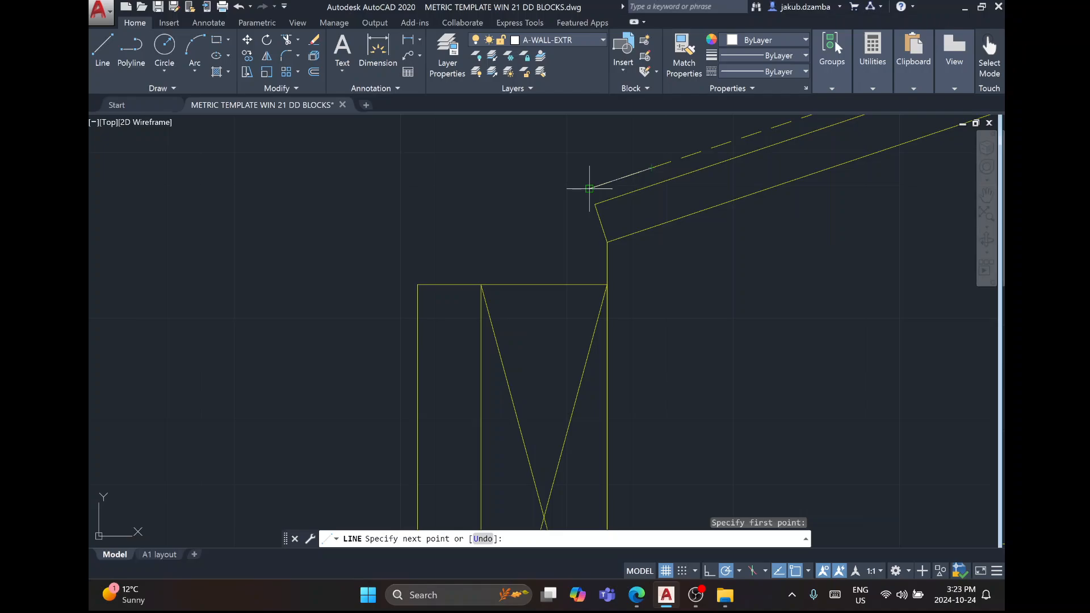
{"action": "left_click", "coordinate": [589, 189]}
{"action": "key", "text": "Escape"}
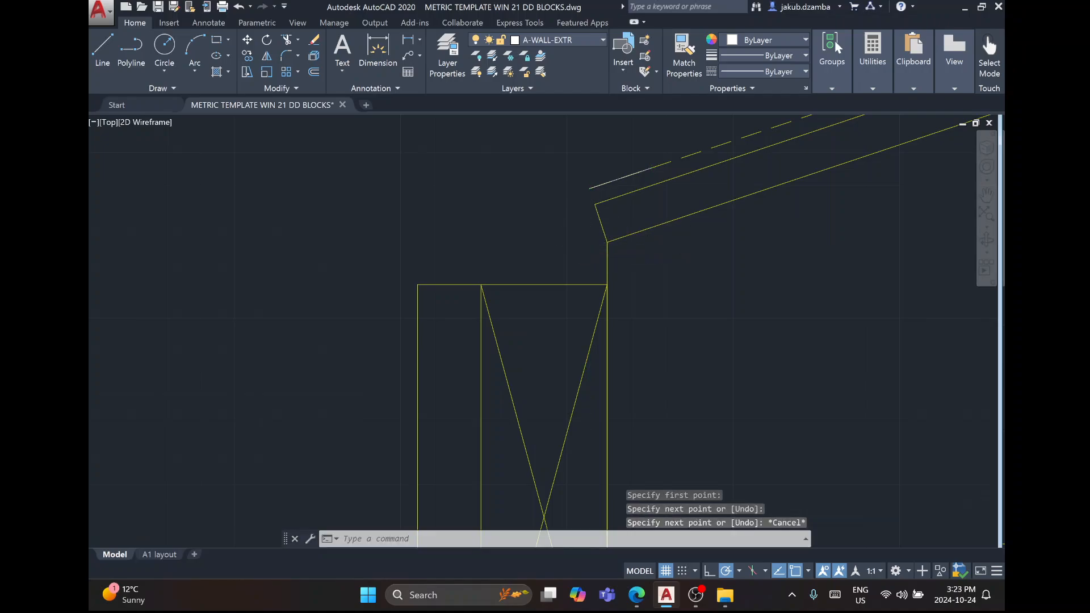
{"action": "key", "text": "ctrl+z"}
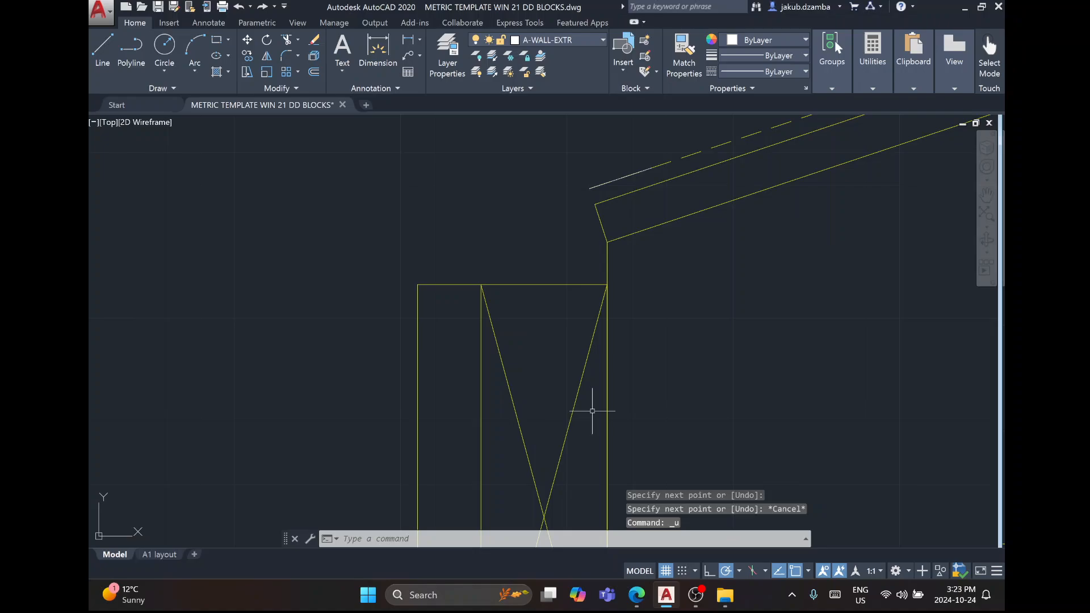
Check the eave in the sample PDF, and extend the roof sheathing's lower line to the fascia board's inner edge with a zero-radius fillet.
{"action": "left_click", "coordinate": [637, 595]}
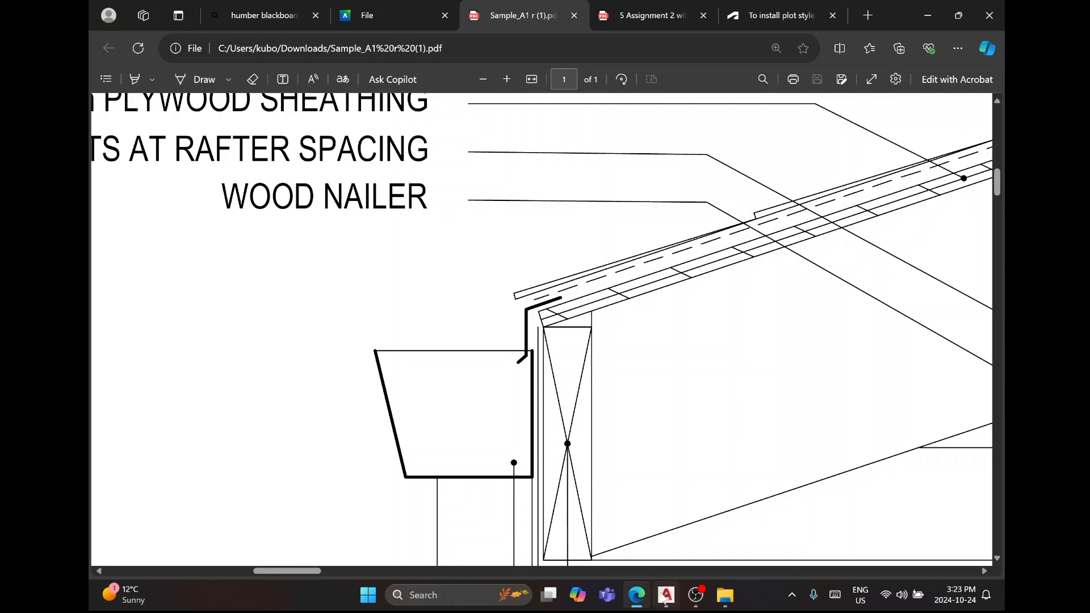
{"action": "left_click", "coordinate": [666, 595]}
{"action": "scroll", "coordinate": [534, 227], "scroll_direction": "down", "scroll_amount": 2}
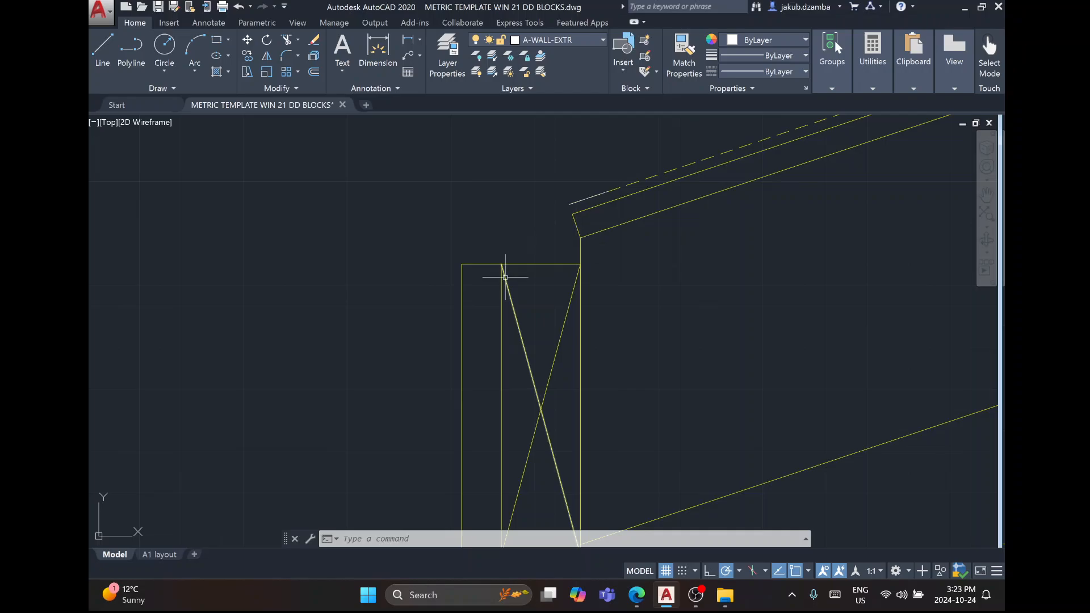
{"action": "scroll", "coordinate": [540, 237], "scroll_direction": "down", "scroll_amount": 2}
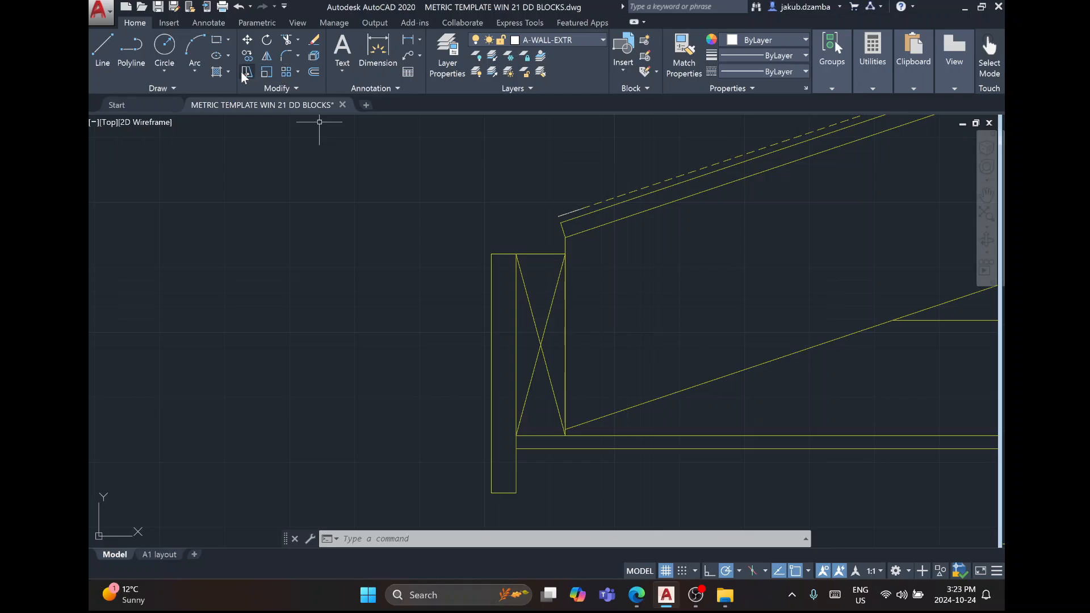
{"action": "left_click", "coordinate": [281, 56]}
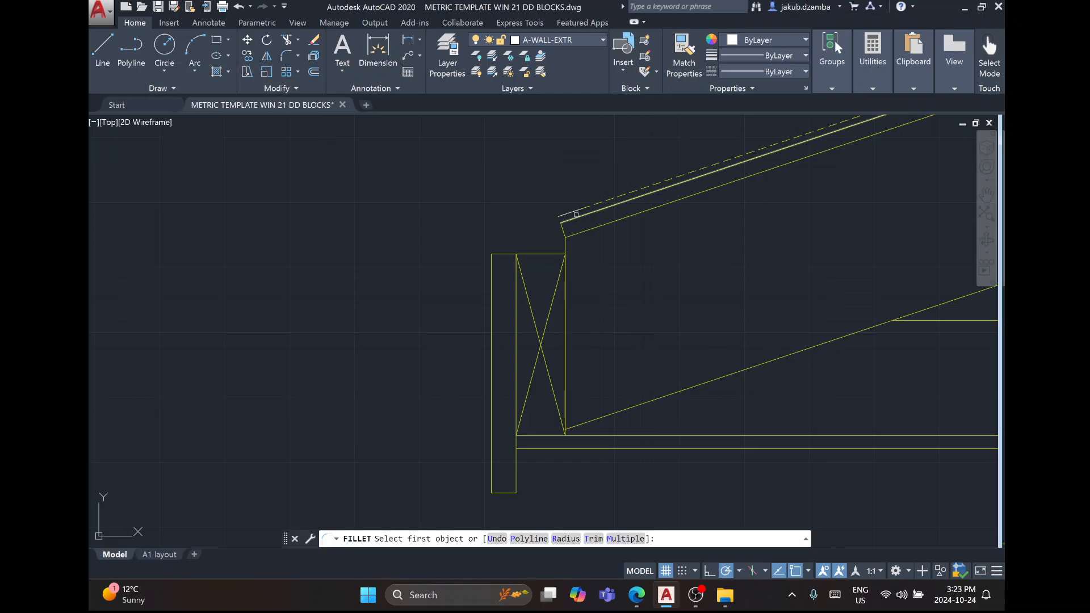
{"action": "left_click", "coordinate": [625, 218]}
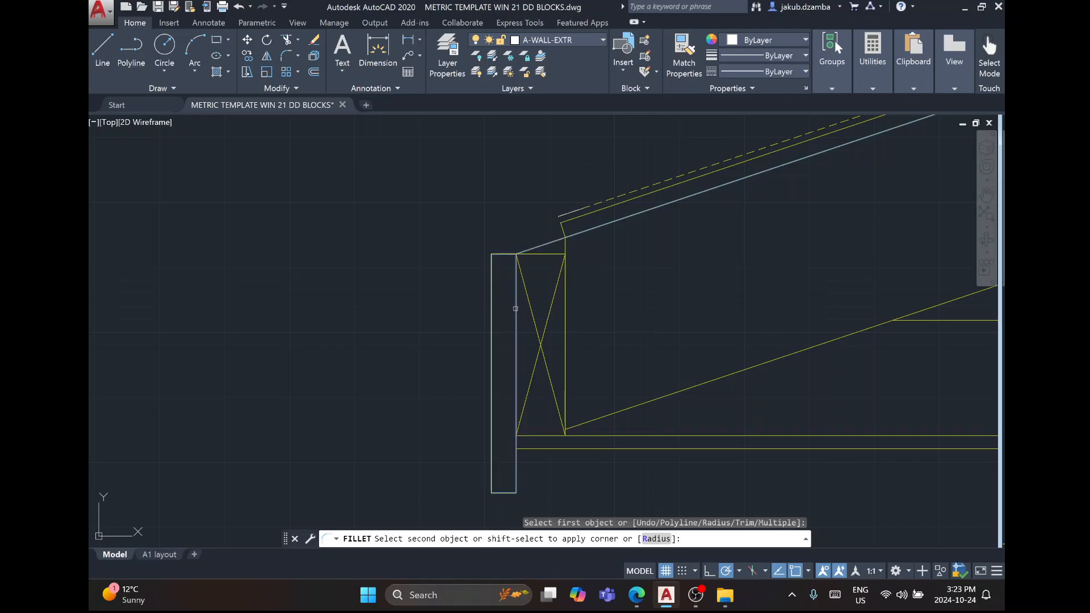
{"action": "left_click", "coordinate": [512, 308]}
{"action": "right_click", "coordinate": [567, 221]}
{"action": "left_click", "coordinate": [569, 221]}
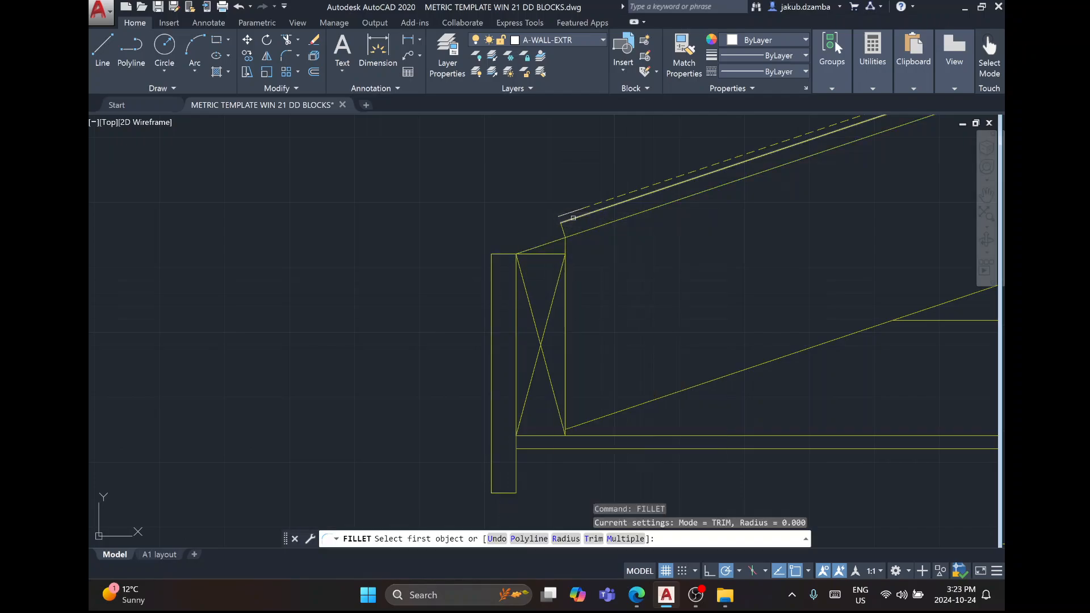
{"action": "key", "text": "Escape"}
Move the sheathing's short end line from its lower endpoint to the wood nailer's upper outer corner.
{"action": "type", "text": "m"}
{"action": "key", "text": "Return"}
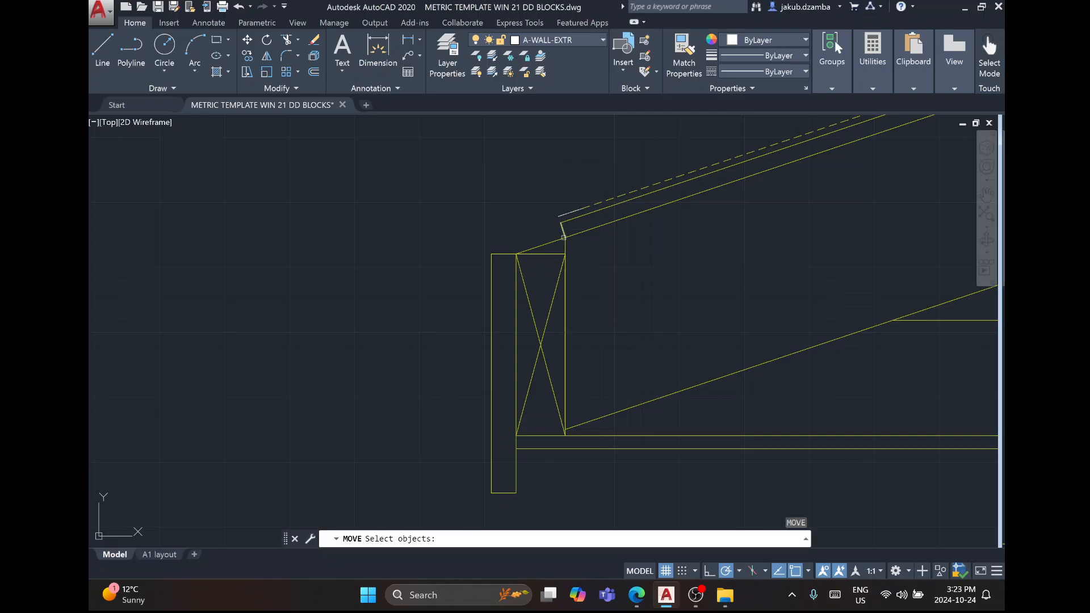
{"action": "left_click", "coordinate": [565, 234]}
{"action": "key", "text": "Return"}
{"action": "left_click", "coordinate": [565, 237]}
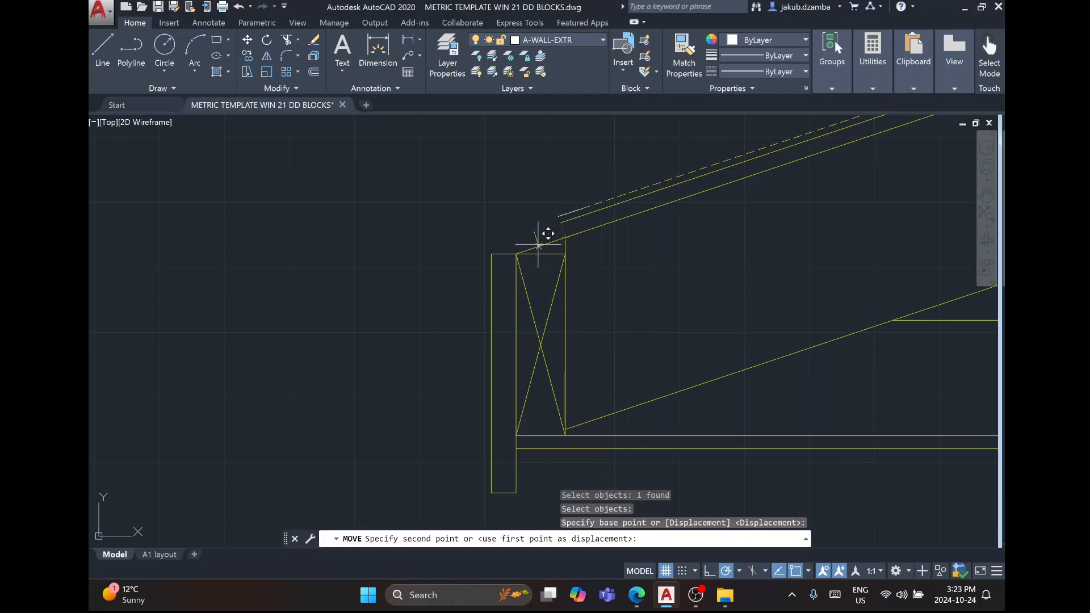
{"action": "key", "text": "Escape"}
Fillet the sheathing's upper line with the moved end line to close the sheathing's lower end at the eave.
{"action": "scroll", "coordinate": [486, 217], "scroll_direction": "up", "scroll_amount": 2}
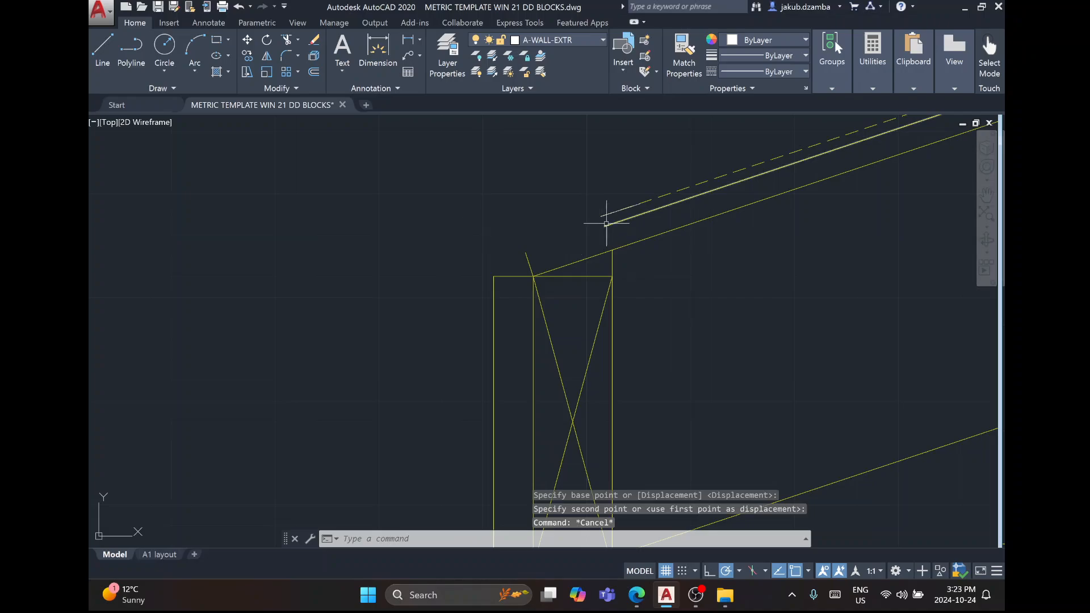
{"action": "left_click", "coordinate": [287, 56]}
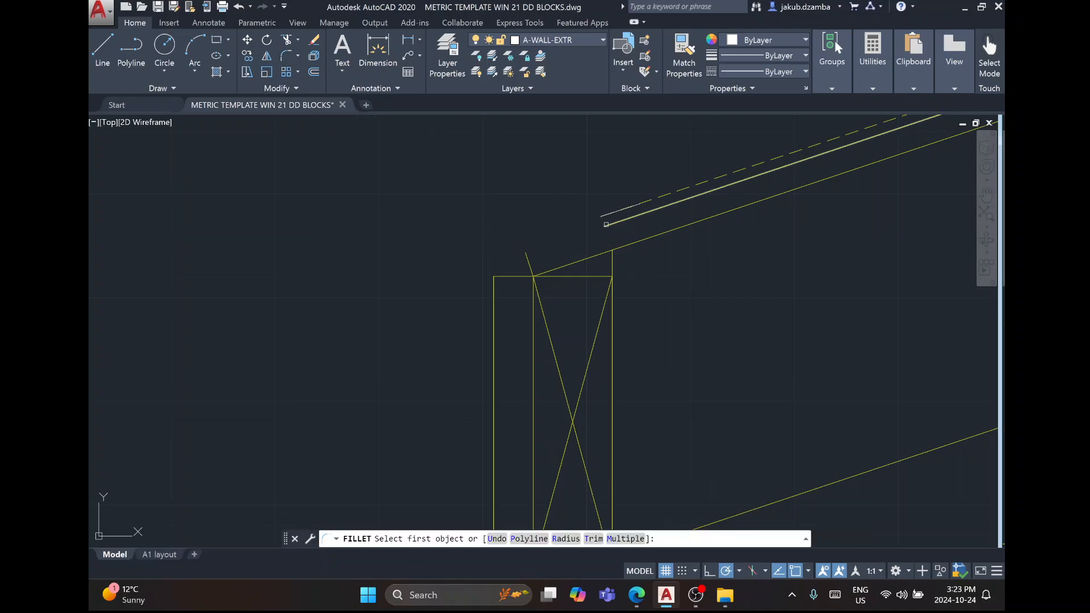
{"action": "left_click", "coordinate": [616, 222]}
{"action": "key", "text": "Escape"}
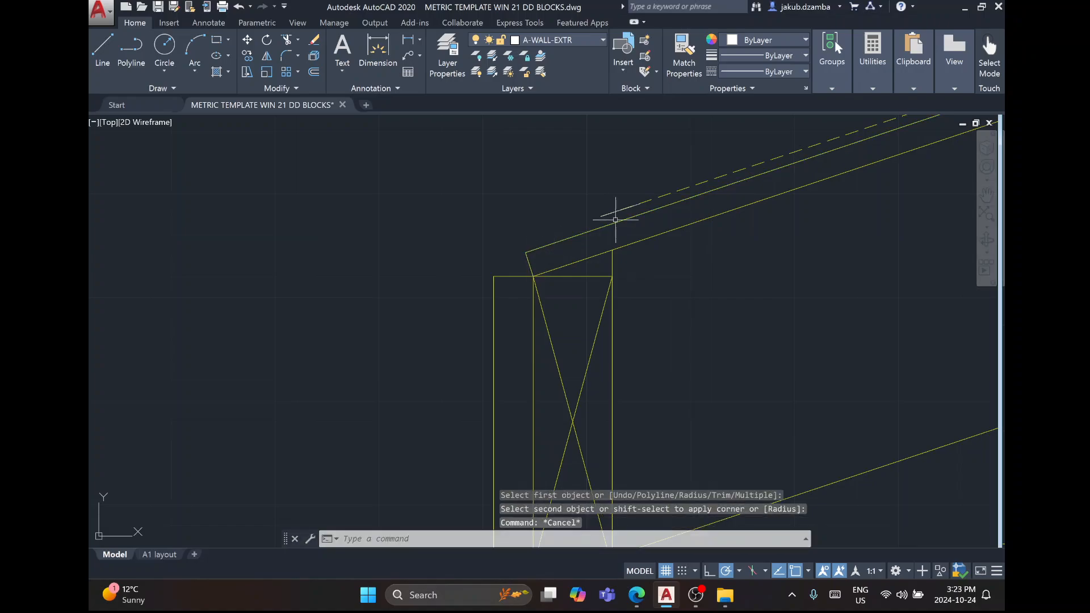
Delete the short solid line at the eave and stretch the dashed roof line's lower end down to the sheathing's new end.
{"action": "left_click", "coordinate": [621, 208]}
{"action": "key", "text": "Delete"}
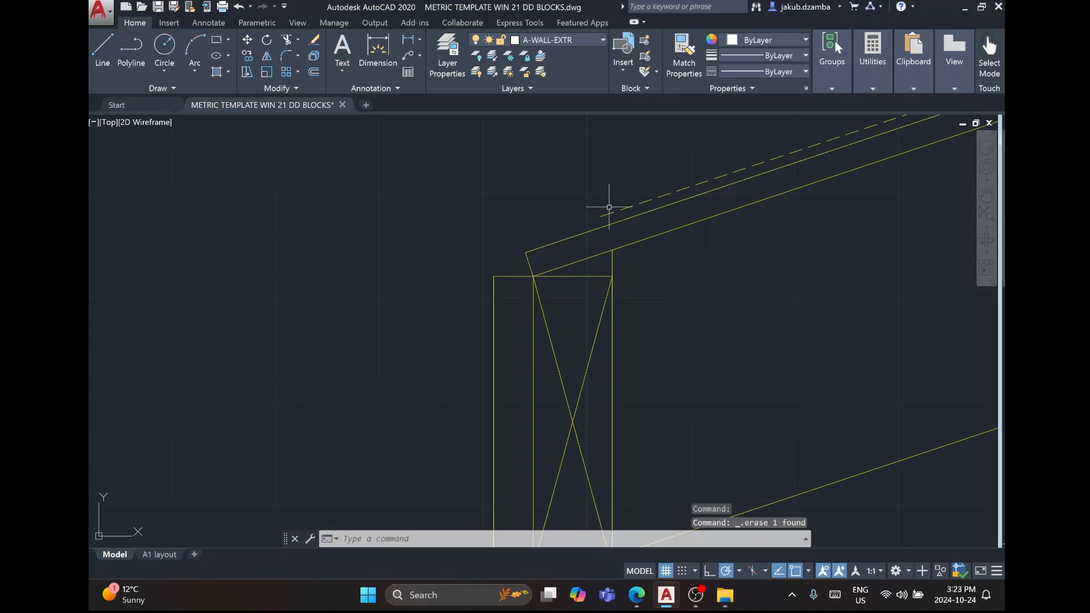
{"action": "left_click", "coordinate": [607, 214]}
{"action": "left_click", "coordinate": [601, 217]}
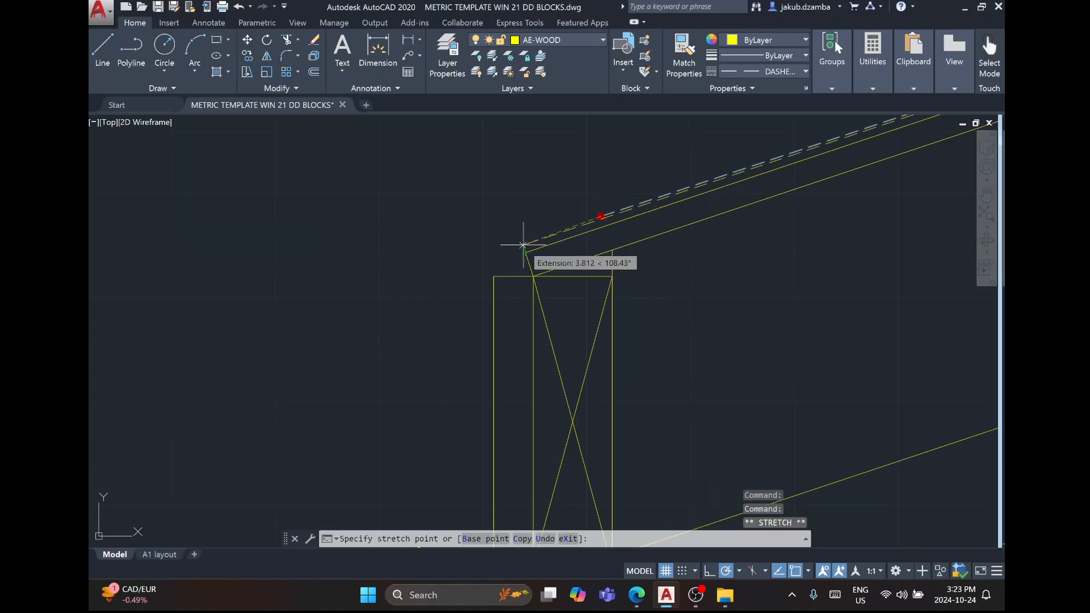
{"action": "left_click", "coordinate": [522, 245]}
{"action": "key", "text": "Escape"}
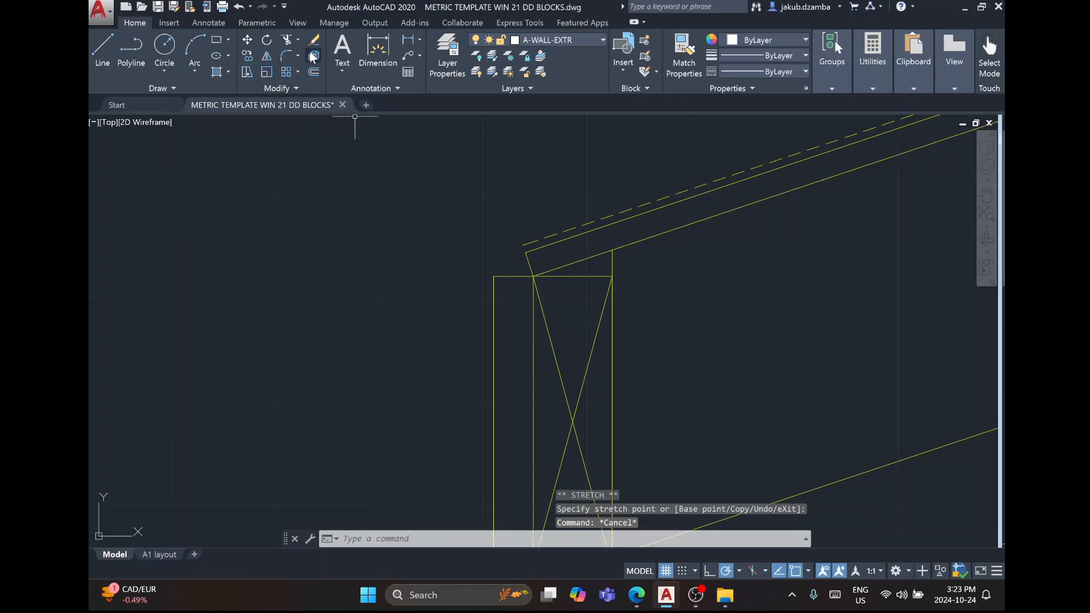
{"action": "left_click", "coordinate": [102, 47]}
{"action": "scroll", "coordinate": [523, 249], "scroll_direction": "up", "scroll_amount": 2}
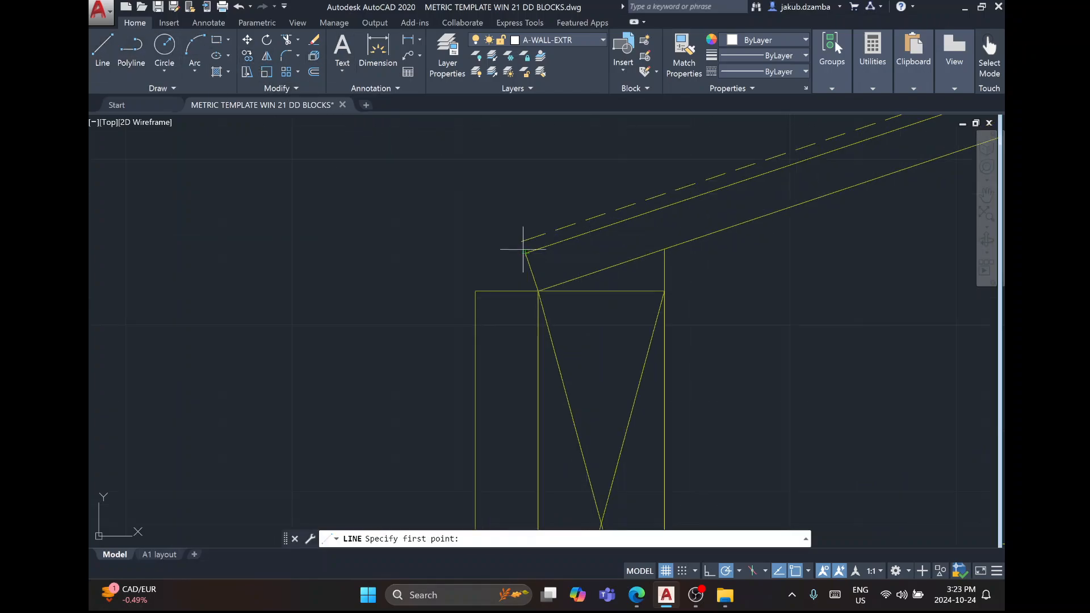
{"action": "left_click", "coordinate": [568, 226]}
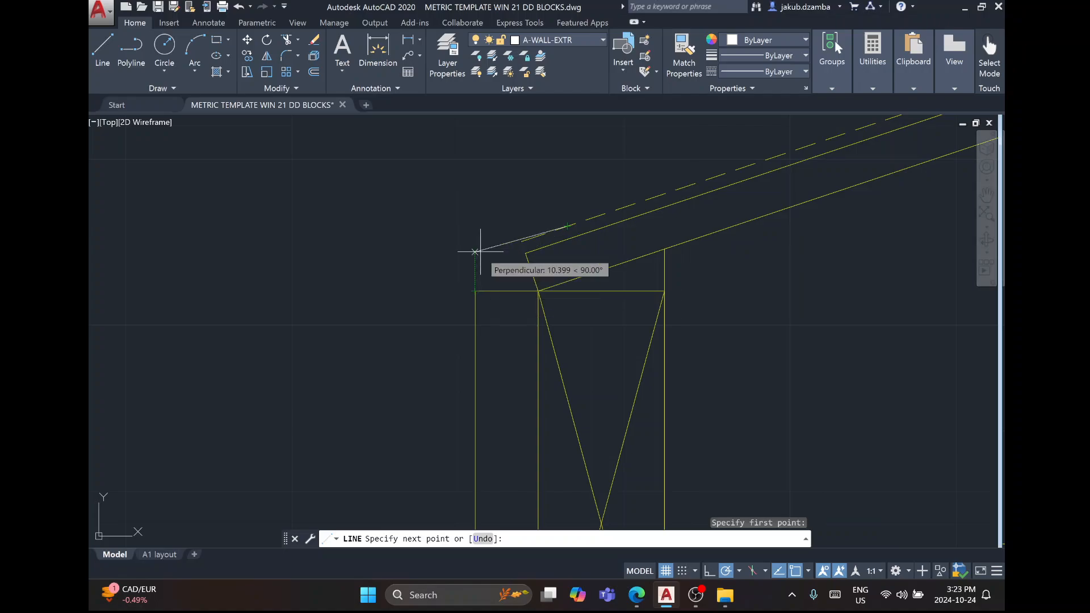
{"action": "key", "text": "Escape"}
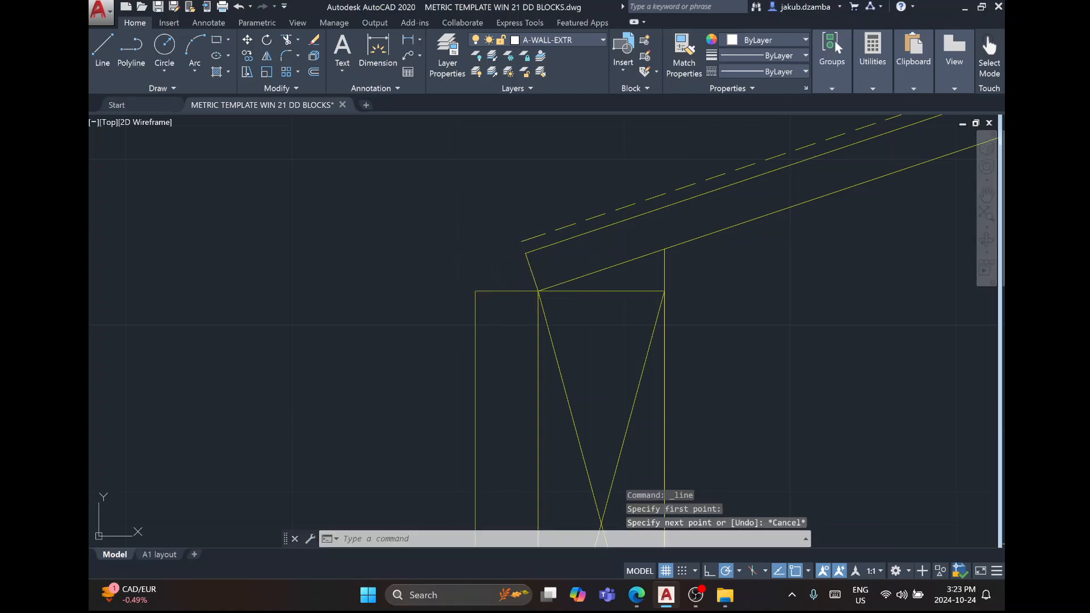
{"action": "key", "text": "Escape"}
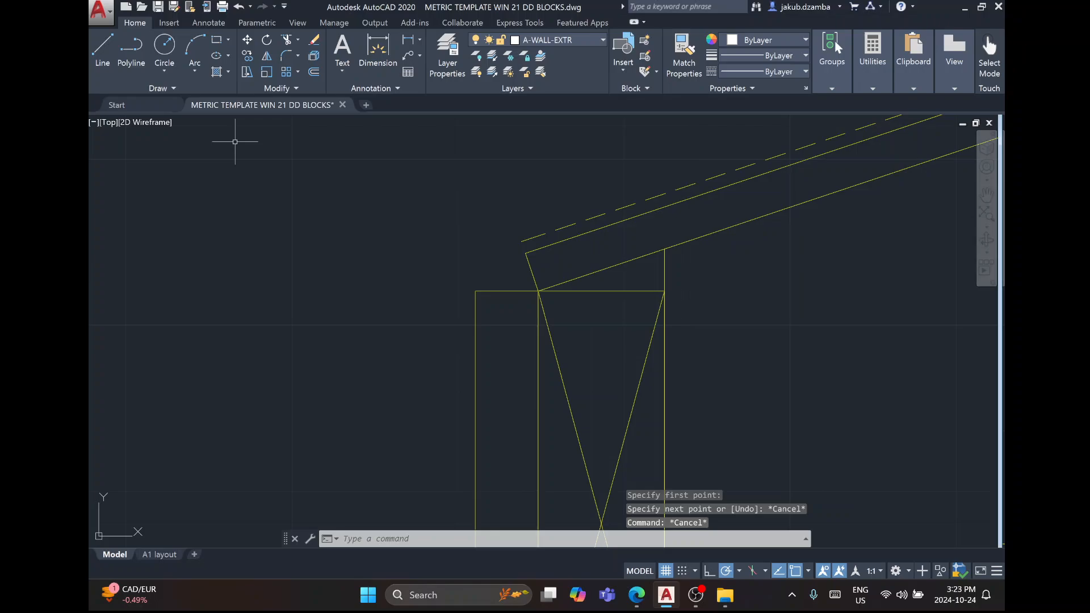
Try to offset the fascia board's outline 5 mm outward, and undo the offset.
{"action": "type", "text": "off"}
{"action": "key", "text": "Return"}
{"action": "type", "text": "5"}
{"action": "key", "text": "Return"}
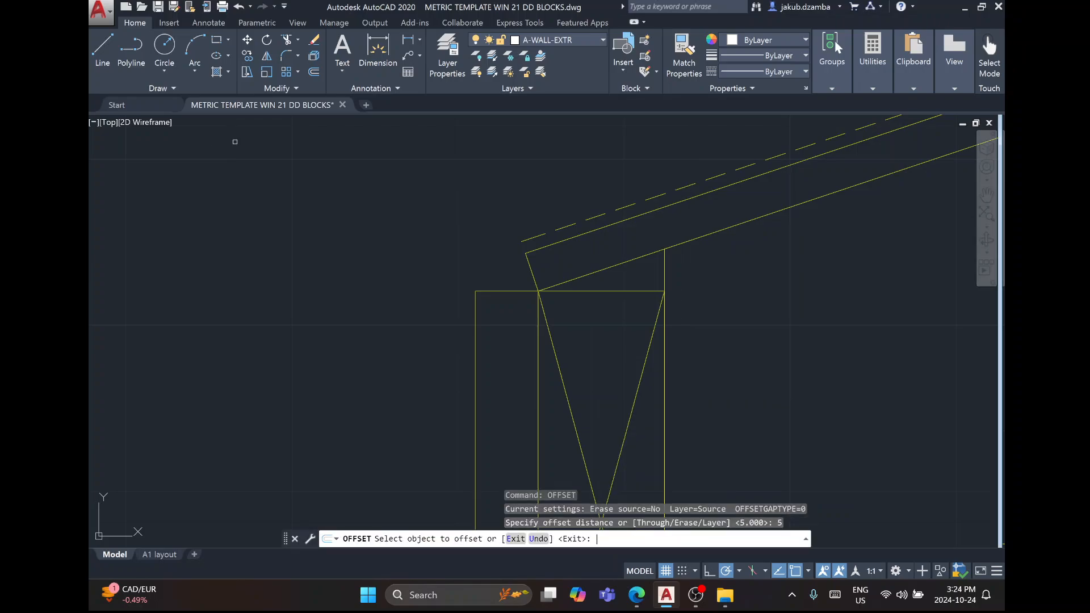
{"action": "left_click", "coordinate": [475, 316]}
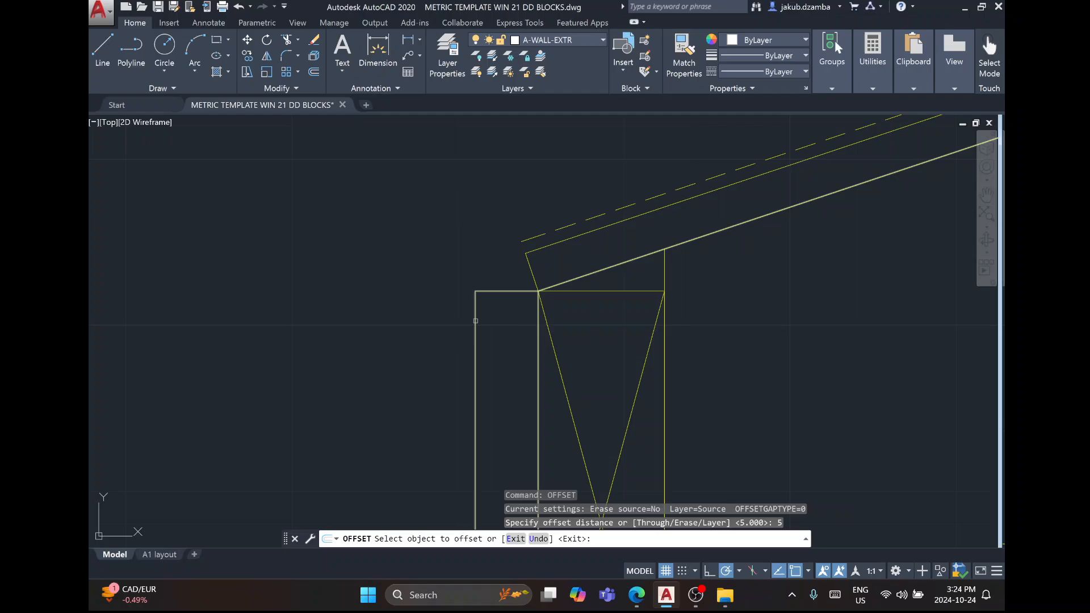
{"action": "left_click", "coordinate": [450, 306]}
{"action": "key", "text": "Escape"}
{"action": "key", "text": "ctrl+z"}
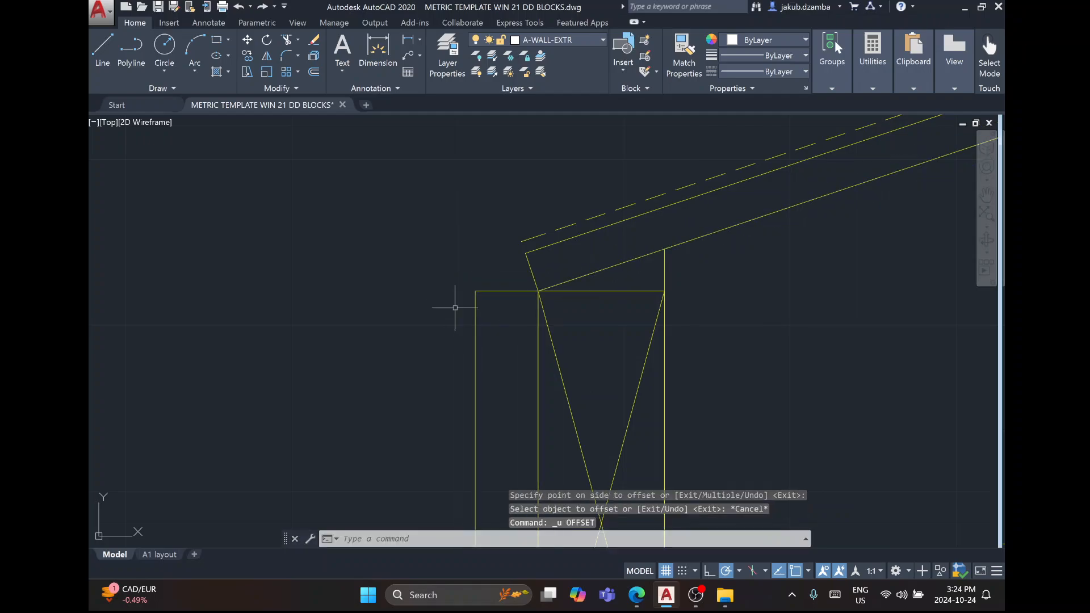
Draw a vertical guide line upward from the fascia board's upper outer corner, reaching above the dashed line's lower end.
{"action": "left_click", "coordinate": [102, 48]}
{"action": "left_click", "coordinate": [474, 290]}
{"action": "left_click", "coordinate": [475, 202]}
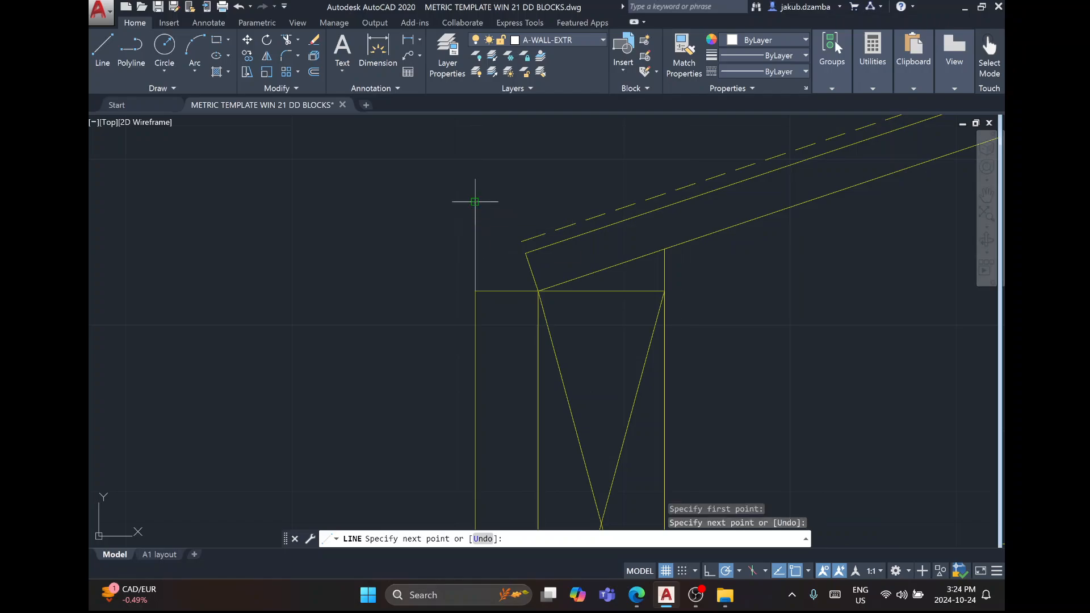
{"action": "key", "text": "Escape"}
Offset the vertical guide line 5 mm outward, away from the fascia board.
{"action": "type", "text": "offse"}
{"action": "key", "text": "Return"}
{"action": "type", "text": "5"}
{"action": "key", "text": "Return"}
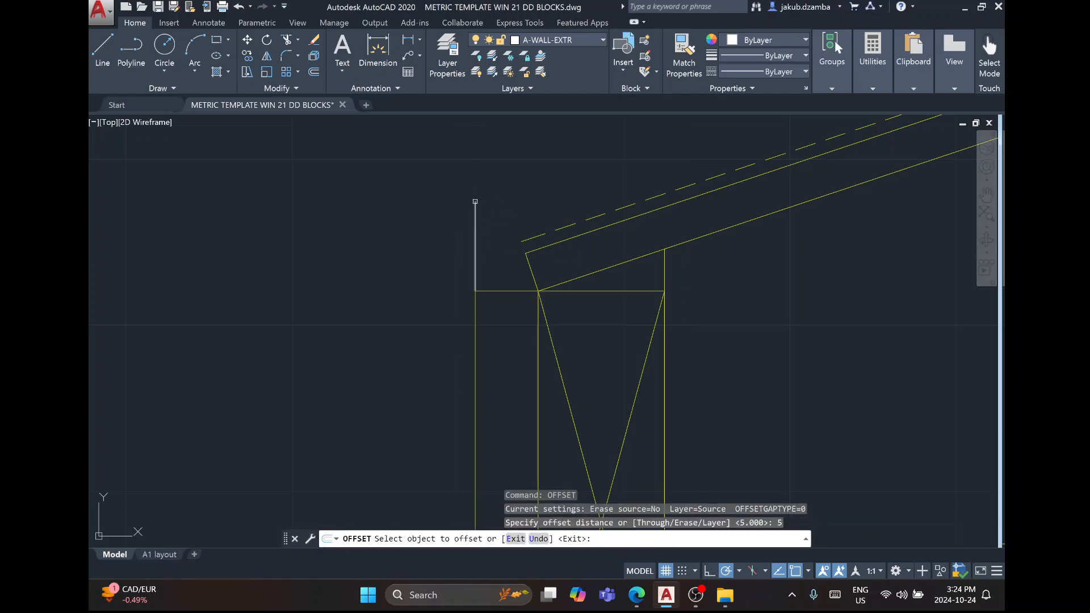
{"action": "left_click", "coordinate": [474, 219]}
{"action": "left_click", "coordinate": [469, 238]}
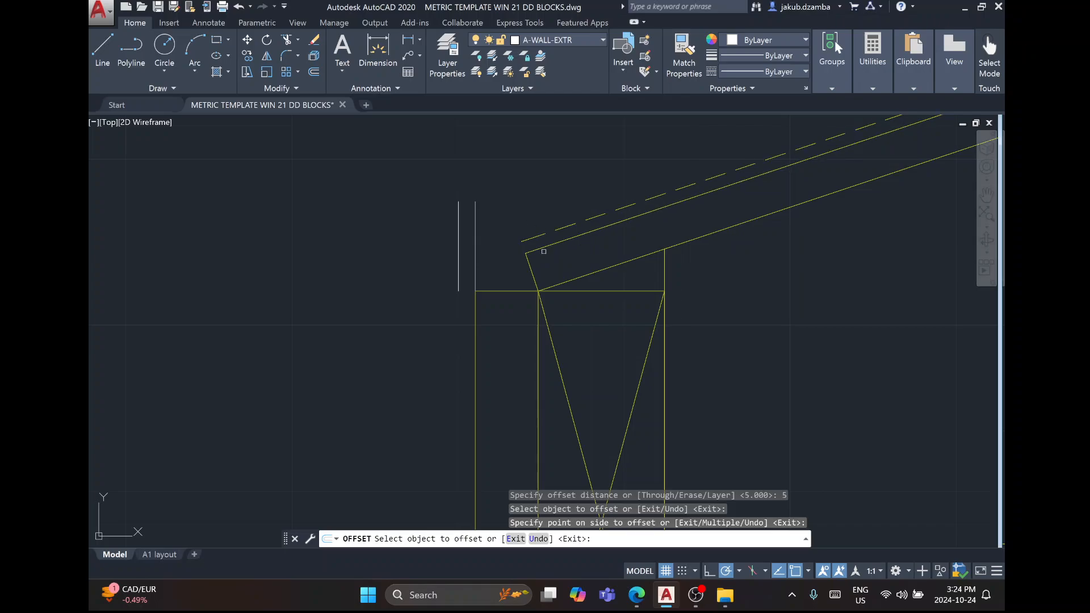
{"action": "key", "text": "Escape"}
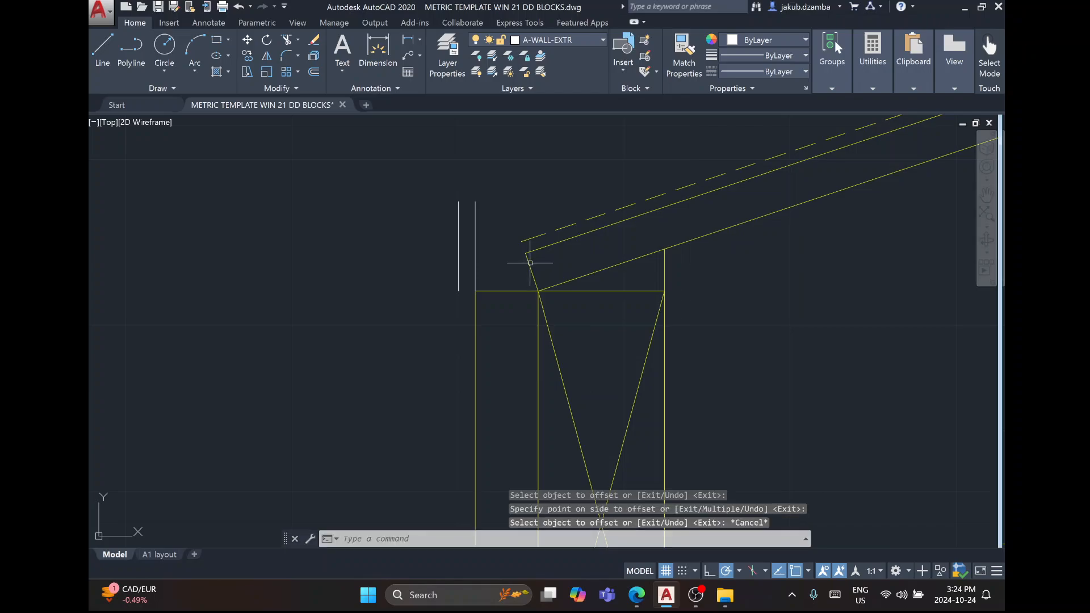
Offset the sheathing's short end line 20 mm up the roof slope.
{"action": "right_click", "coordinate": [540, 253]}
{"action": "left_click", "coordinate": [590, 261]}
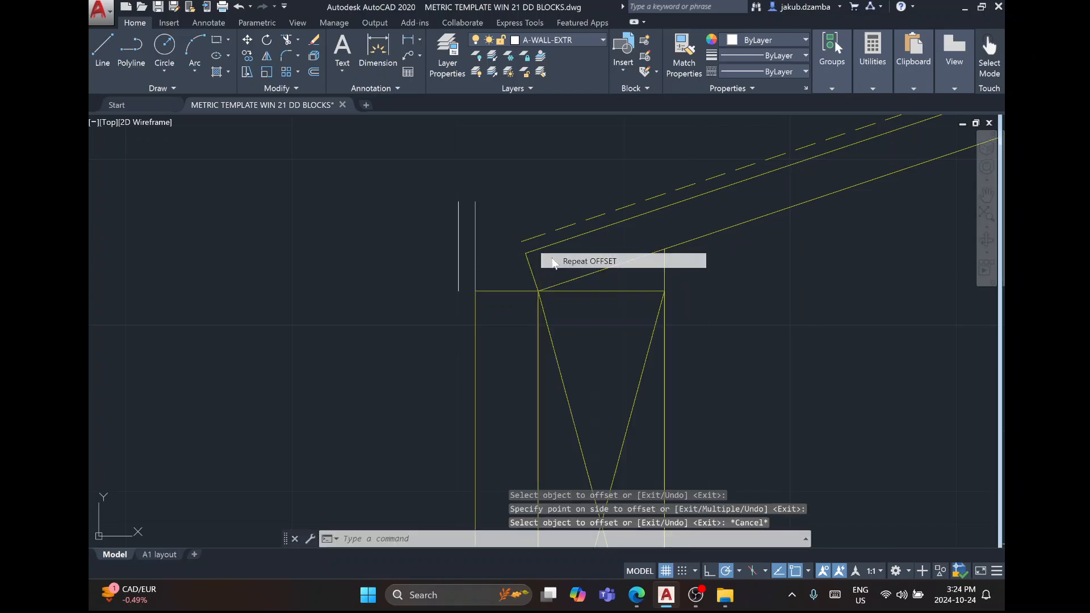
{"action": "type", "text": "20"}
{"action": "key", "text": "Return"}
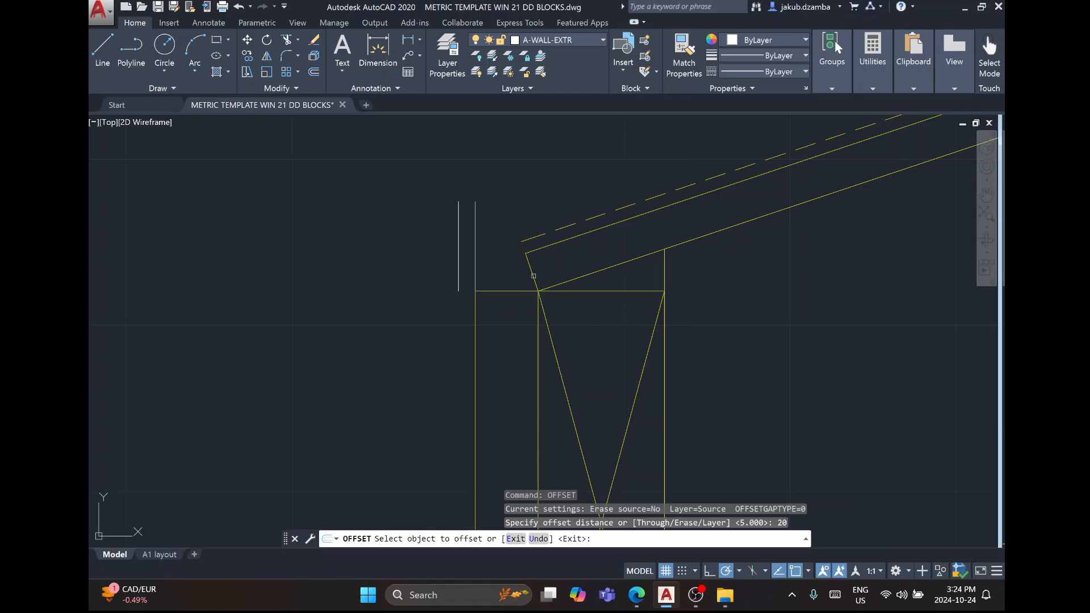
{"action": "left_click", "coordinate": [534, 276]}
{"action": "left_click", "coordinate": [597, 243]}
{"action": "key", "text": "Escape"}
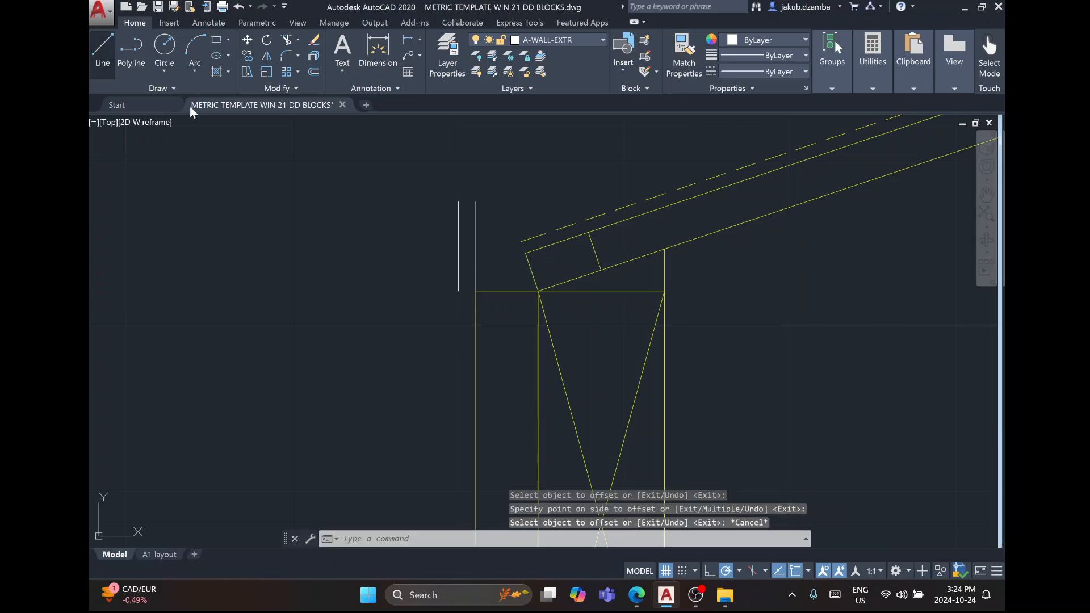
Draw a solid line over the dashed roof line, from above the 20 mm offset line down to the dashed line's lower end.
{"action": "left_click", "coordinate": [584, 220]}
{"action": "left_click", "coordinate": [521, 242]}
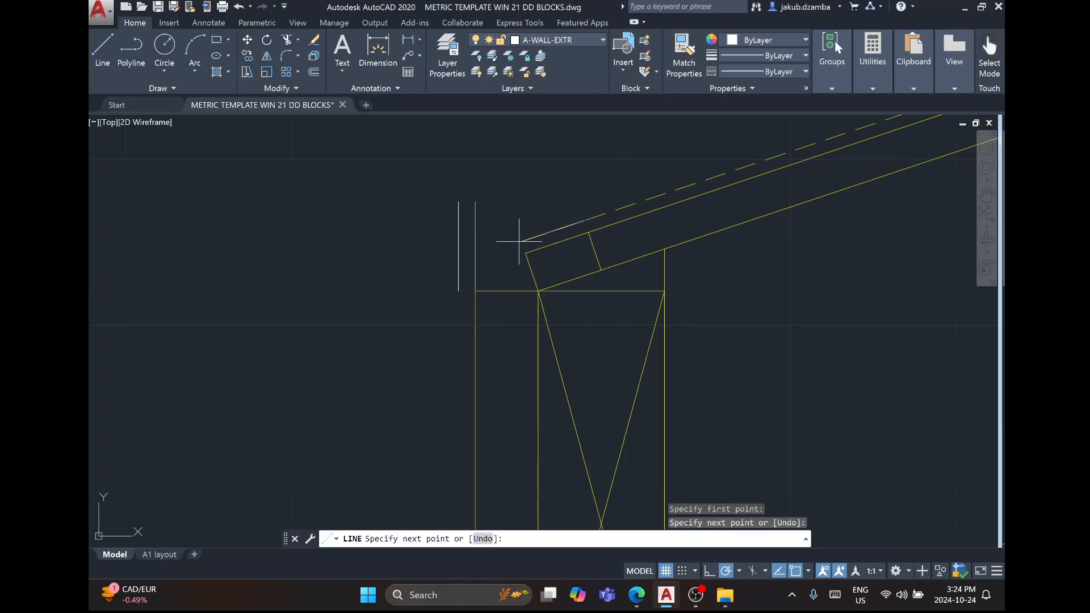
{"action": "key", "text": "Escape"}
Extend the solid line's lower end to the outer vertical guide line.
{"action": "type", "text": "ext"}
{"action": "key", "text": "Return"}
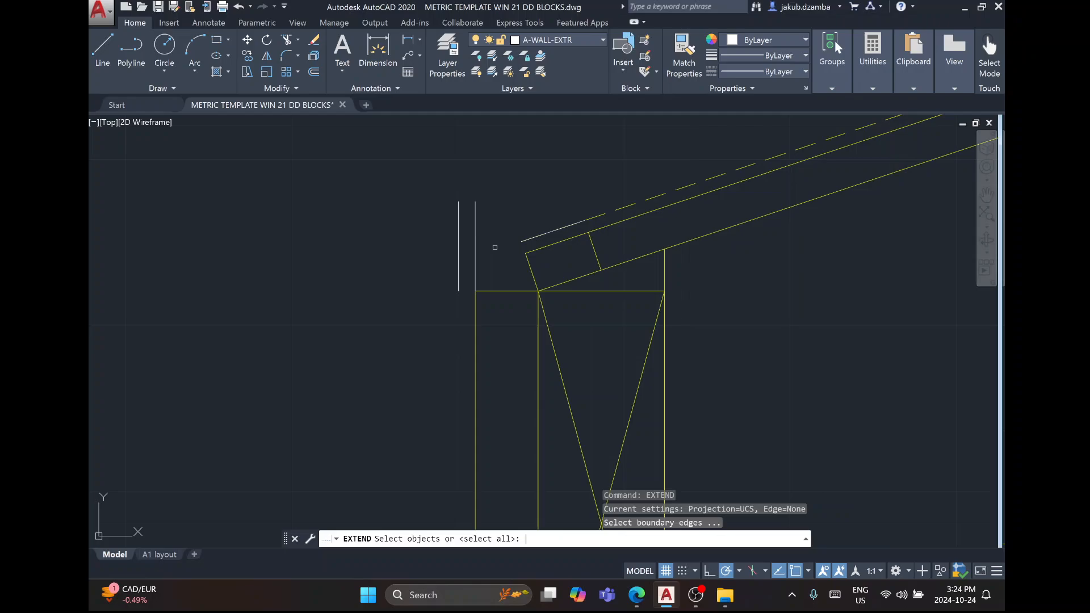
{"action": "left_click", "coordinate": [459, 278]}
{"action": "key", "text": "Return"}
{"action": "left_click", "coordinate": [530, 245]}
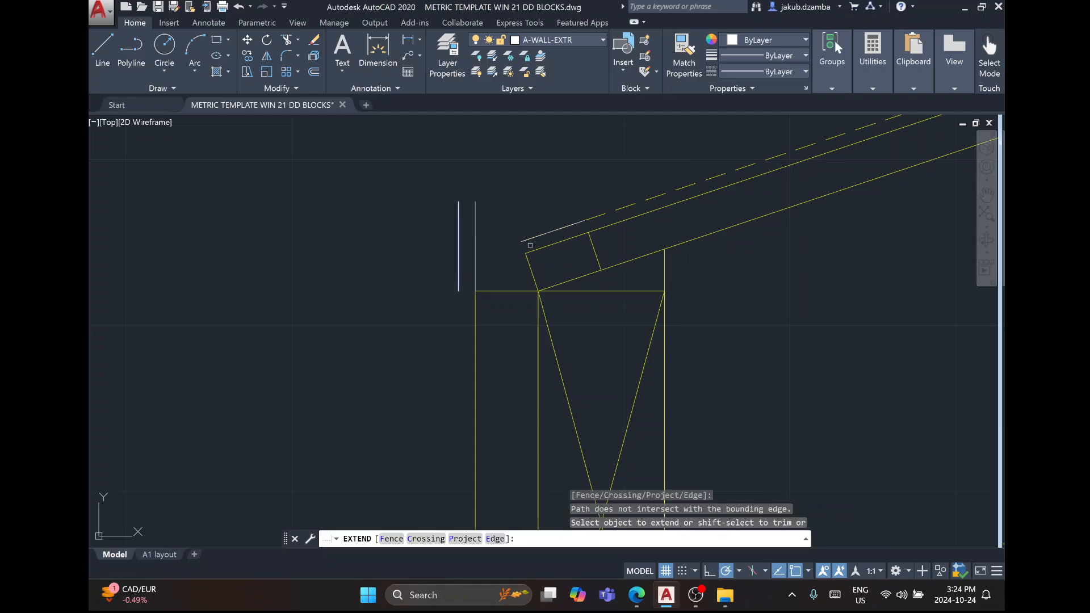
{"action": "key", "text": "Escape"}
Delete both vertical guide lines and the 20 mm offset line across the roof sheathing.
{"action": "left_click", "coordinate": [476, 241]}
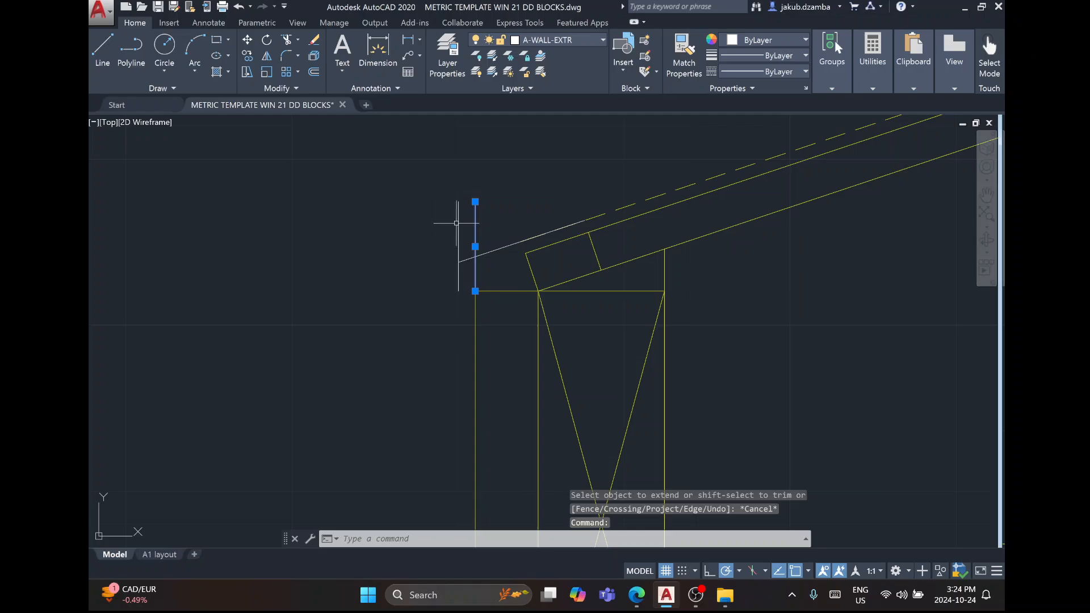
{"action": "left_click", "coordinate": [458, 224]}
{"action": "key", "text": "Delete"}
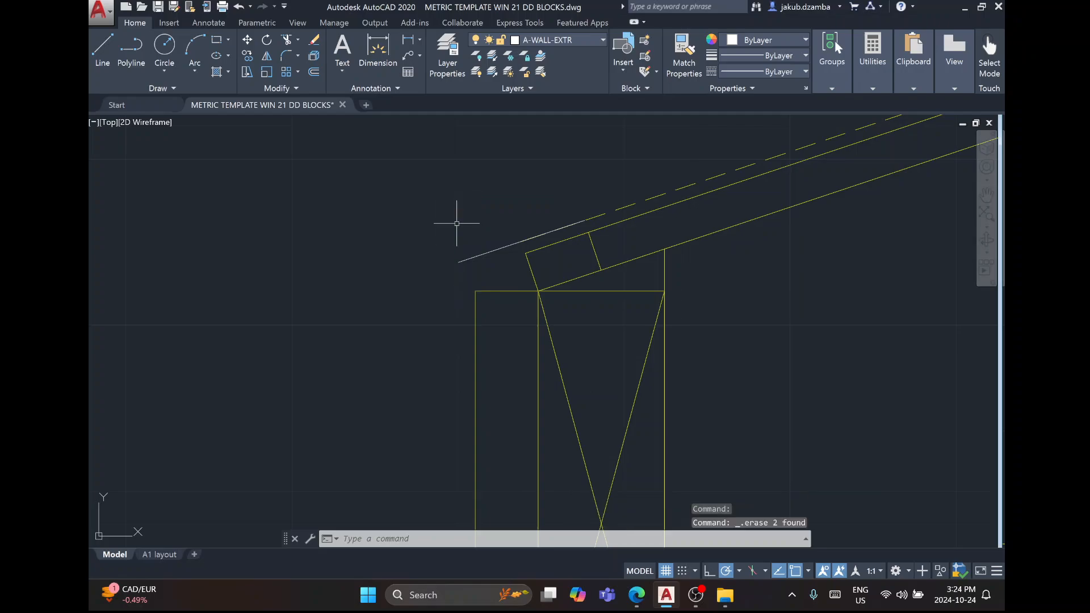
{"action": "left_click", "coordinate": [593, 248]}
{"action": "key", "text": "Delete"}
Continue the flashing from the solid line's lower end with a 50 mm vertical line downward and a short kick-out line offset @-5,-5.
{"action": "left_click", "coordinate": [102, 44]}
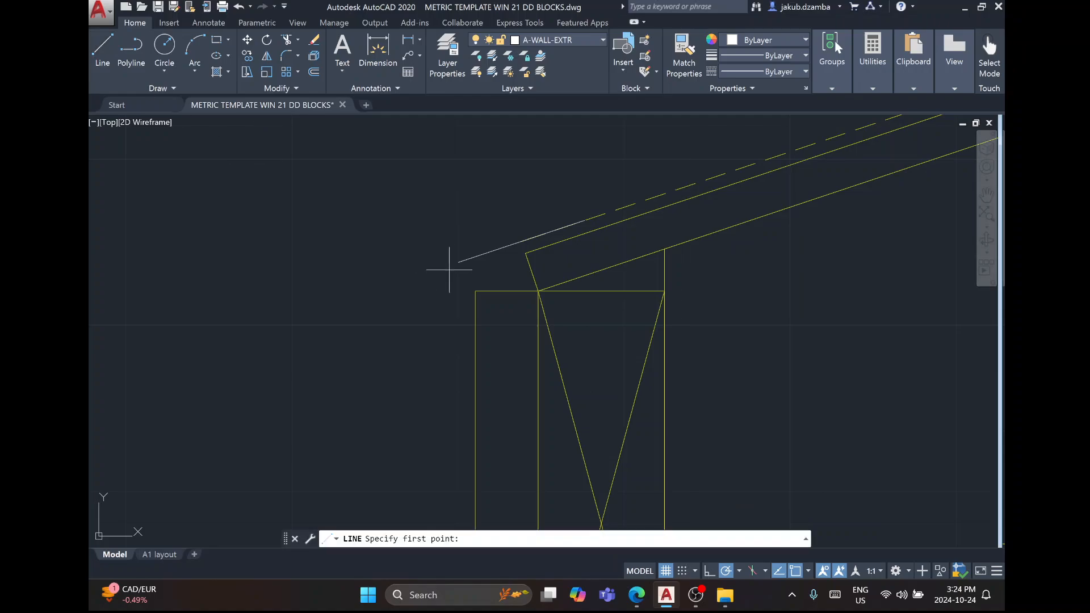
{"action": "left_click", "coordinate": [455, 259]}
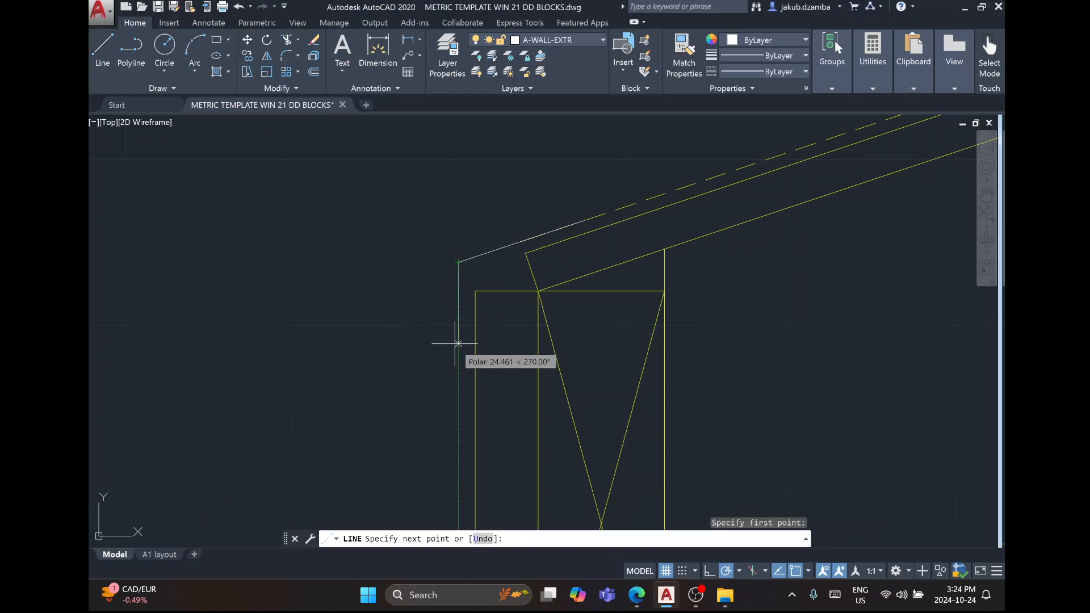
{"action": "type", "text": "50"}
{"action": "key", "text": "Return"}
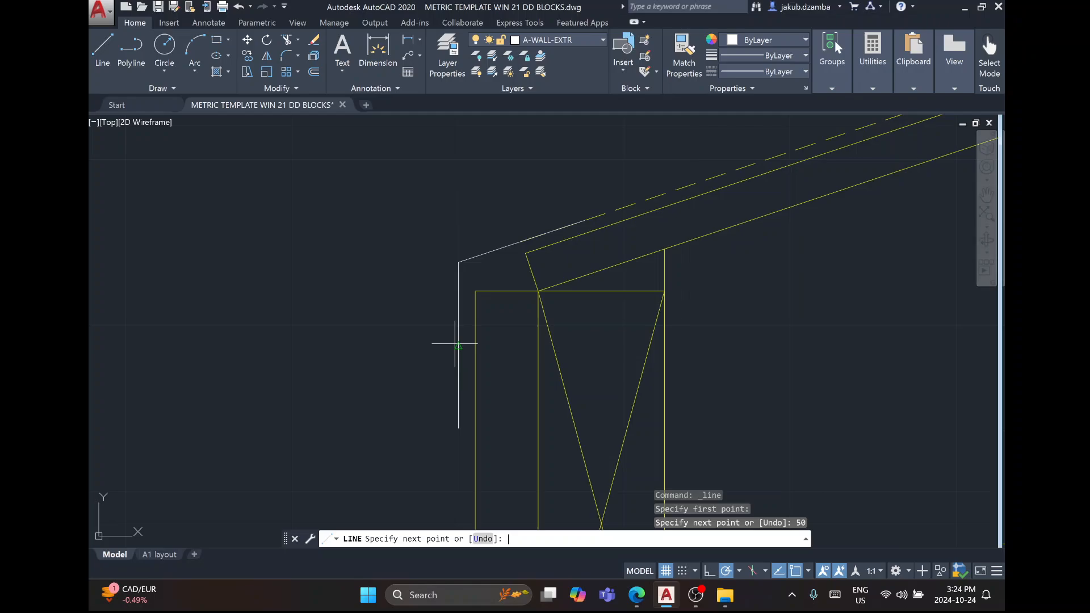
{"action": "middle_click_drag", "start_coordinate": [445, 414], "coordinate": [473, 318]}
{"action": "type", "text": "@"}
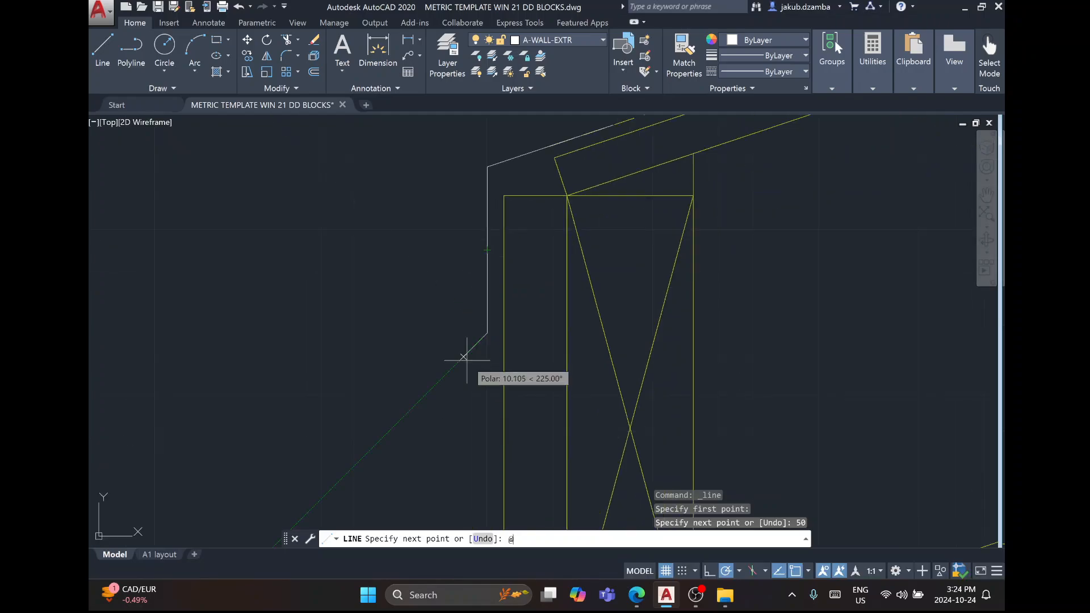
{"action": "type", "text": "-5,-5"}
{"action": "key", "text": "Return"}
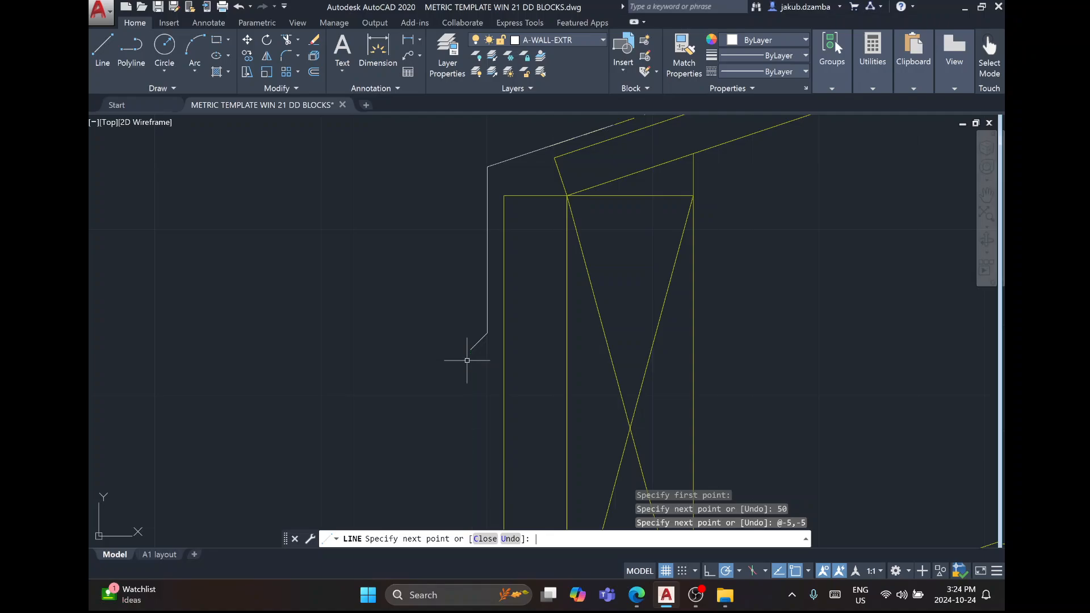
{"action": "key", "text": "Escape"}
{"action": "key", "text": "Escape"}
{"action": "scroll", "coordinate": [463, 361], "scroll_direction": "down", "scroll_amount": 4}
{"action": "left_click", "coordinate": [637, 595]}
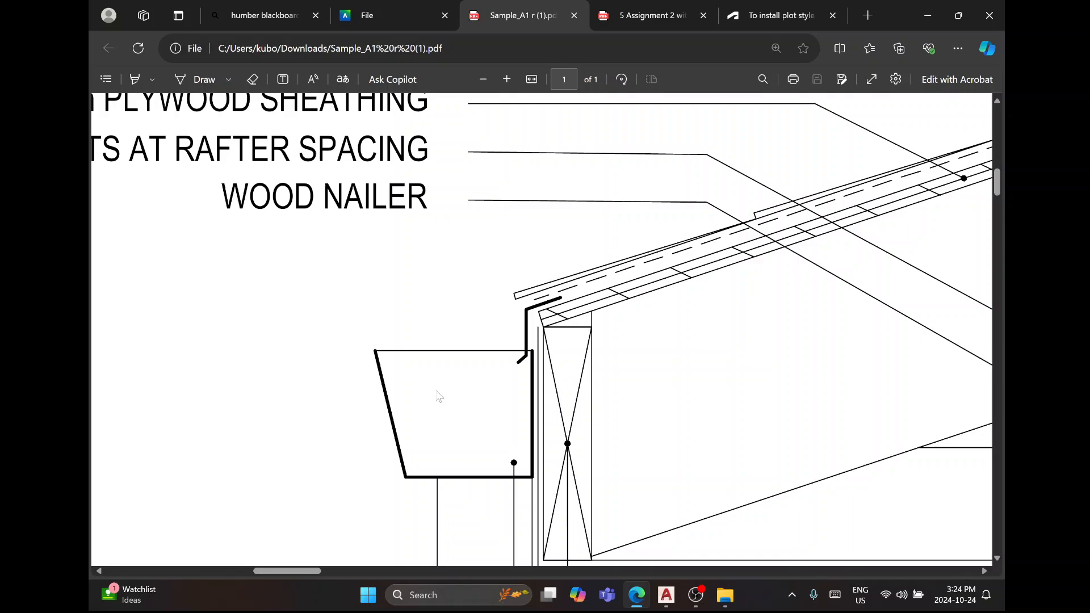
{"action": "left_click", "coordinate": [666, 595]}
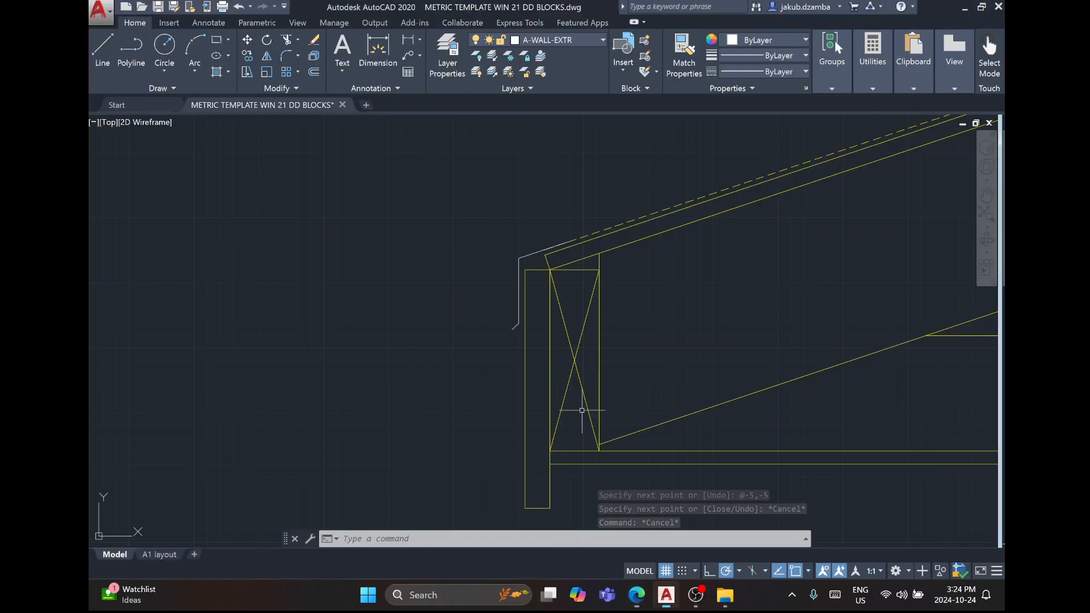
{"action": "middle_click_drag", "start_coordinate": [534, 349], "coordinate": [552, 338]}
{"action": "type", "text": "l"}
{"action": "key", "text": "Return"}
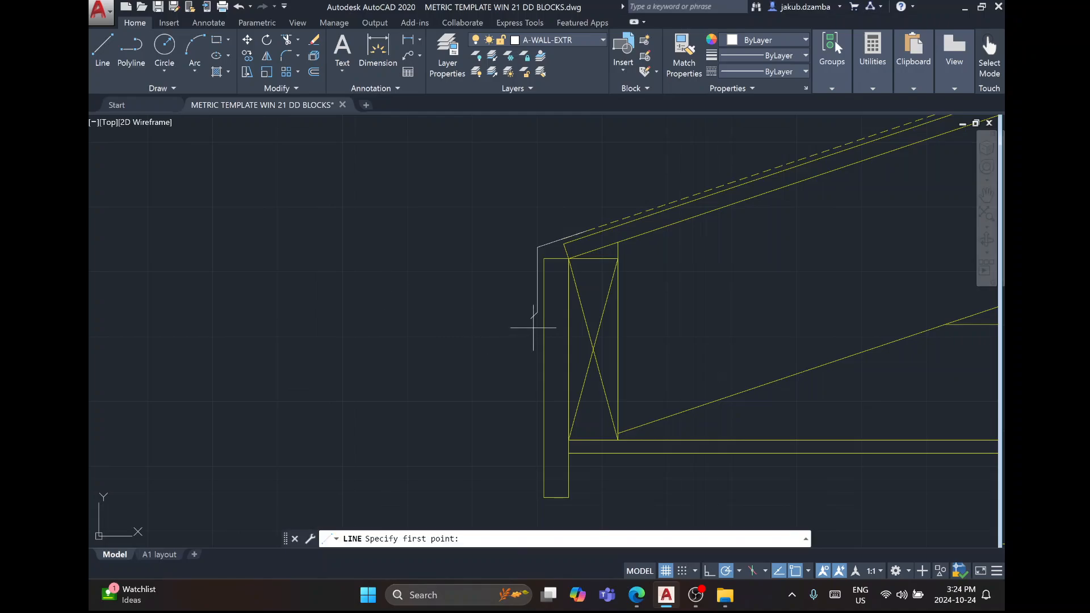
{"action": "scroll", "coordinate": [537, 312], "scroll_direction": "up", "scroll_amount": 4}
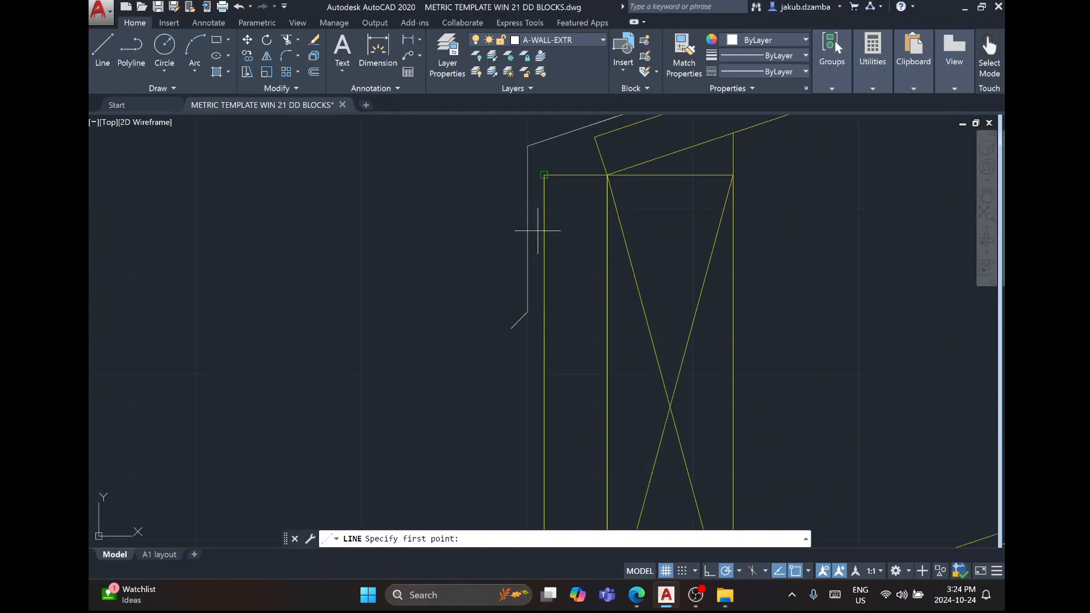
{"action": "key", "text": "Escape"}
{"action": "key", "text": "Escape"}
{"action": "type", "text": "off"}
{"action": "key", "text": "Escape"}
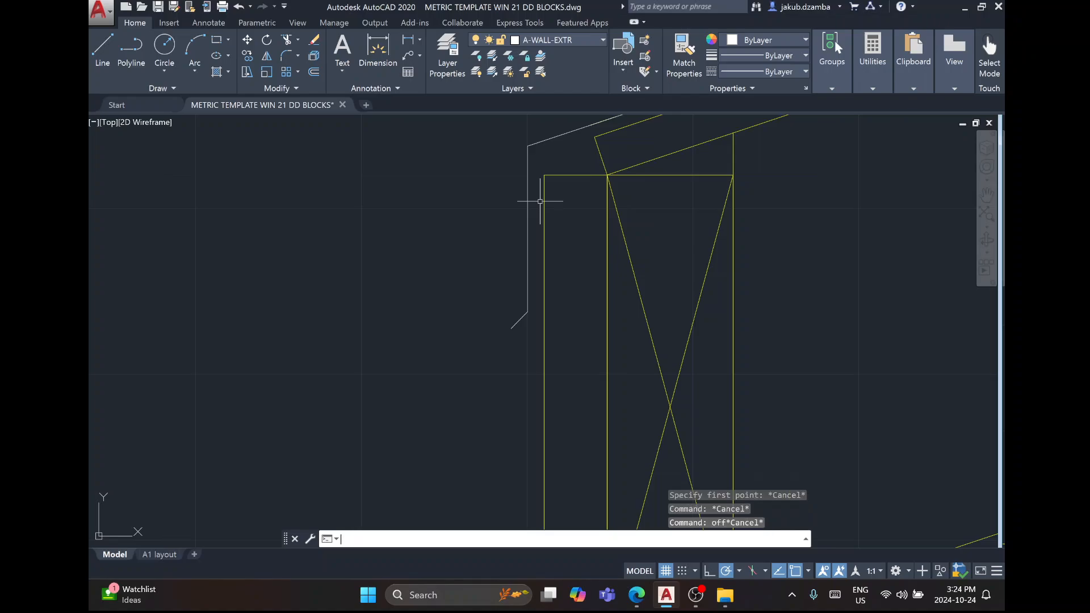
{"action": "key", "text": "Escape"}
Draw a short horizontal line from the fascia's upper outer corner to the vertical flashing line.
{"action": "right_click", "coordinate": [541, 198]}
{"action": "left_click", "coordinate": [549, 205]}
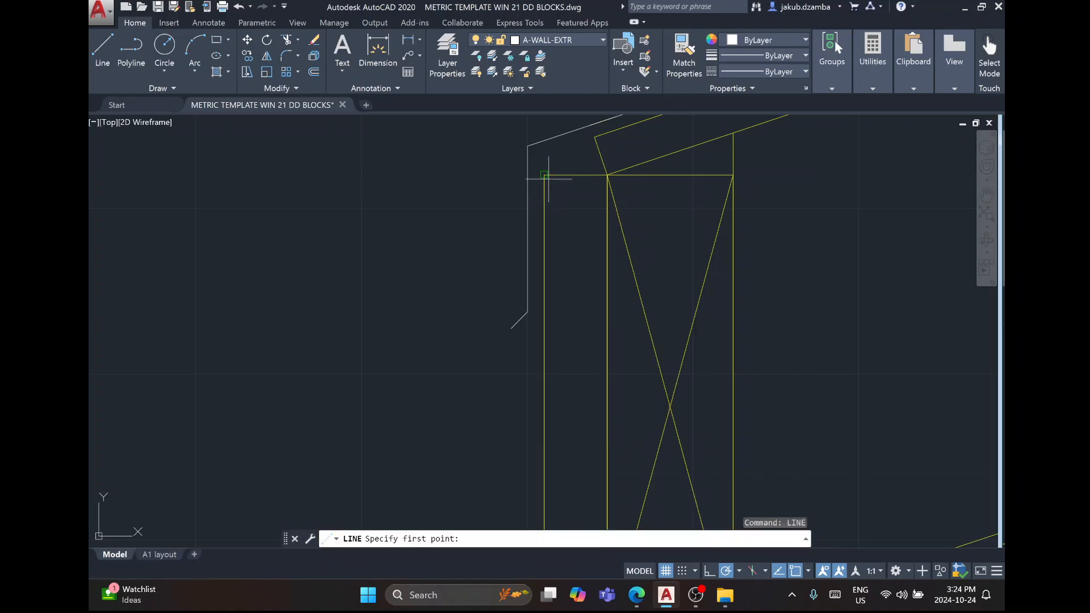
{"action": "left_click", "coordinate": [528, 180]}
Try to draw a vertical line from the short horizontal line's midpoint with length -150, and delete it.
{"action": "right_click", "coordinate": [533, 181]}
{"action": "left_click", "coordinate": [542, 189]}
{"action": "left_click", "coordinate": [536, 178]}
{"action": "scroll", "coordinate": [571, 335], "scroll_direction": "down", "scroll_amount": 2}
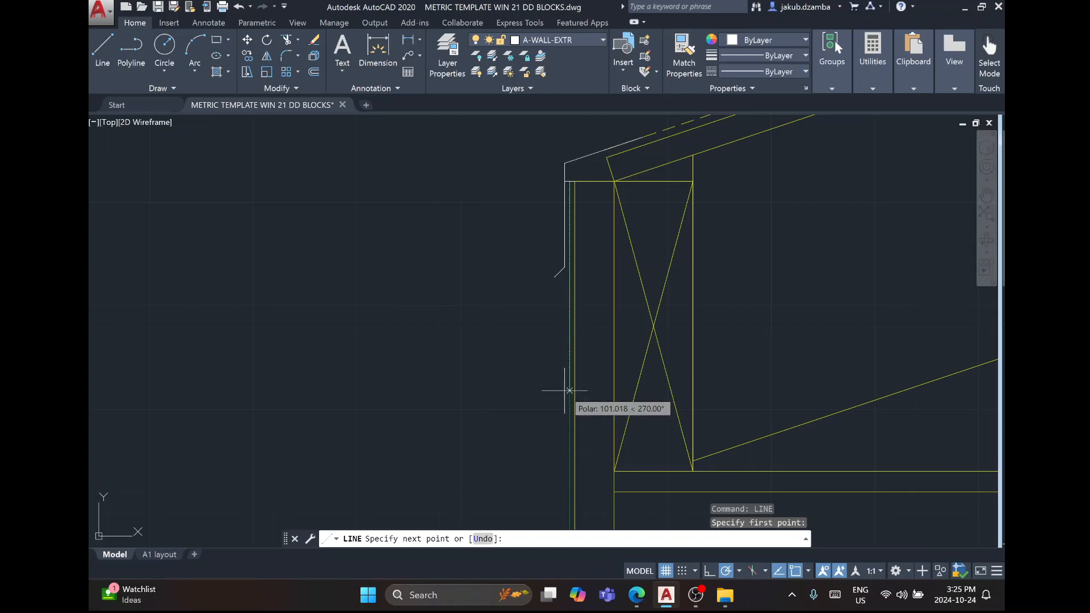
{"action": "type", "text": "-150"}
{"action": "key", "text": "Return"}
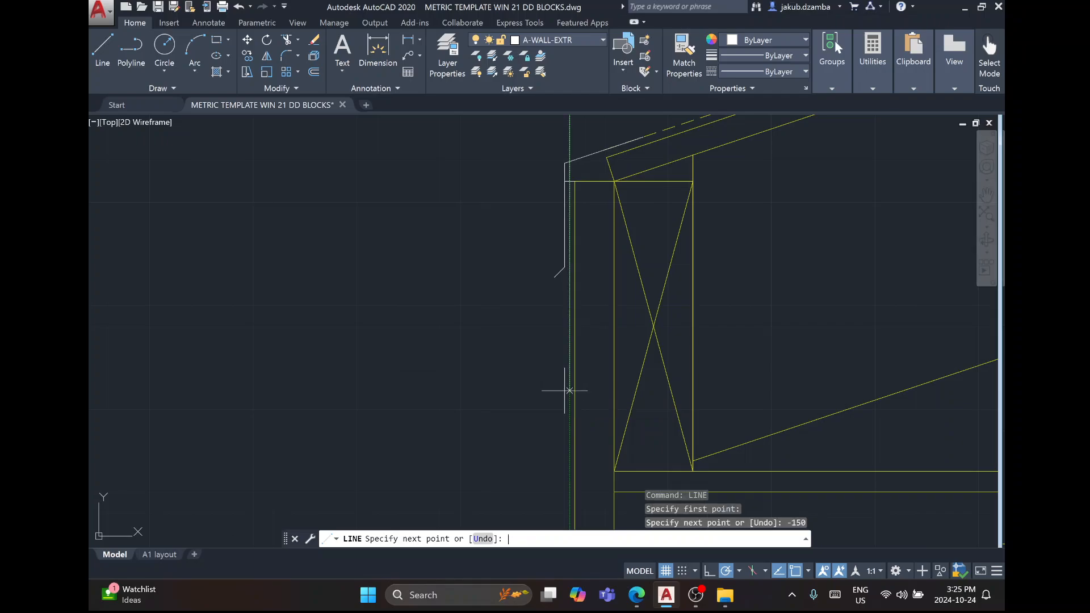
{"action": "scroll", "coordinate": [569, 390], "scroll_direction": "down", "scroll_amount": 3}
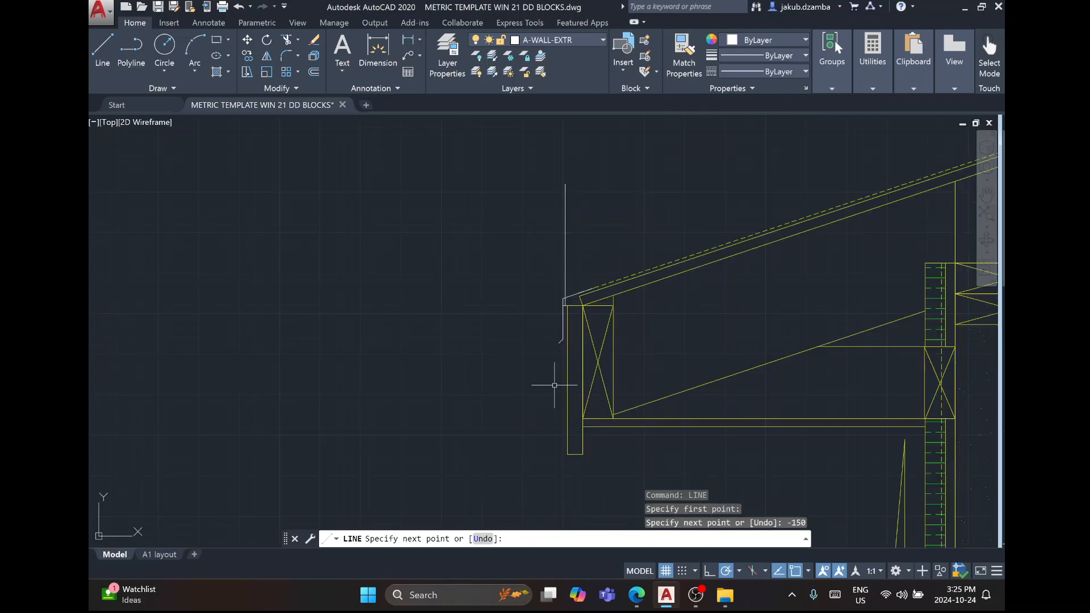
{"action": "key", "text": "Escape"}
{"action": "left_click", "coordinate": [565, 256]}
{"action": "left_click", "coordinate": [542, 243]}
{"action": "key", "text": "Delete"}
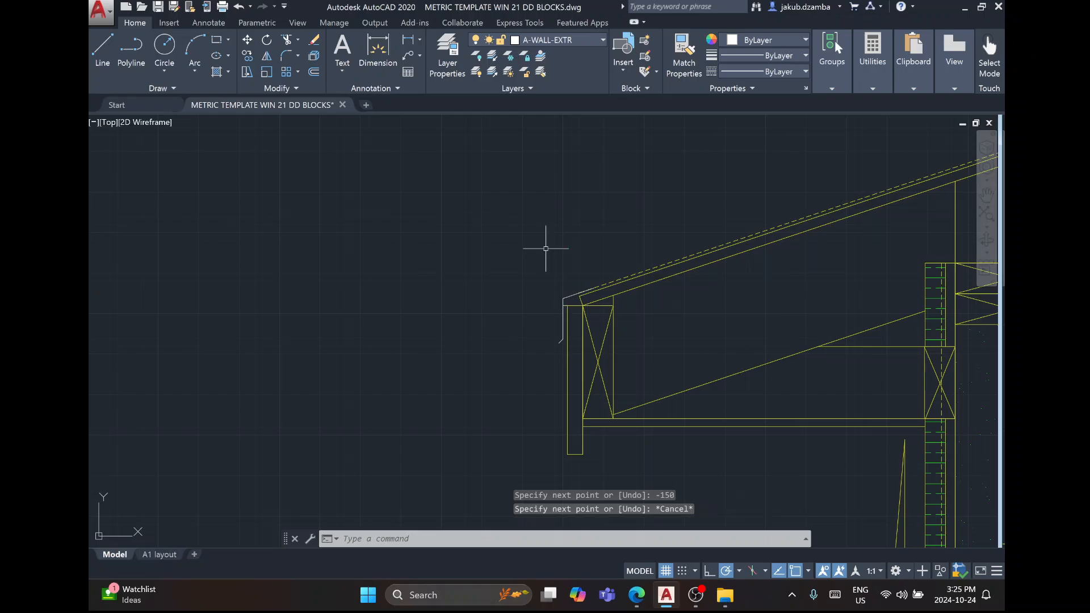
Draw the gutter's back and base from the short horizontal line's midpoint, 150 mm straight down and 100 mm outward.
{"action": "type", "text": "l"}
{"action": "key", "text": "Return"}
{"action": "scroll", "coordinate": [531, 331], "scroll_direction": "up", "scroll_amount": 2}
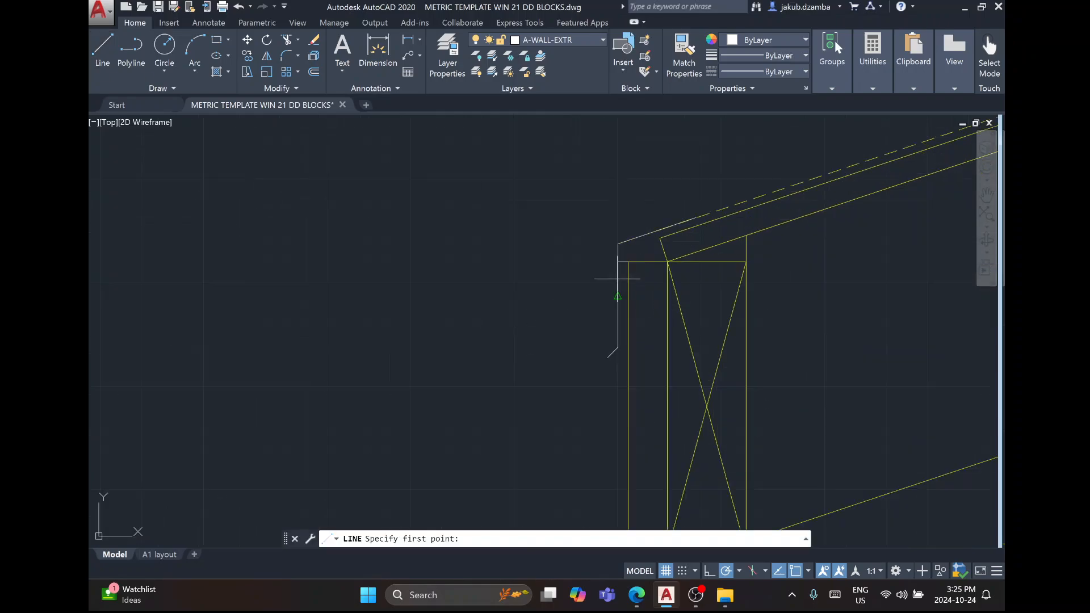
{"action": "left_click", "coordinate": [623, 263]}
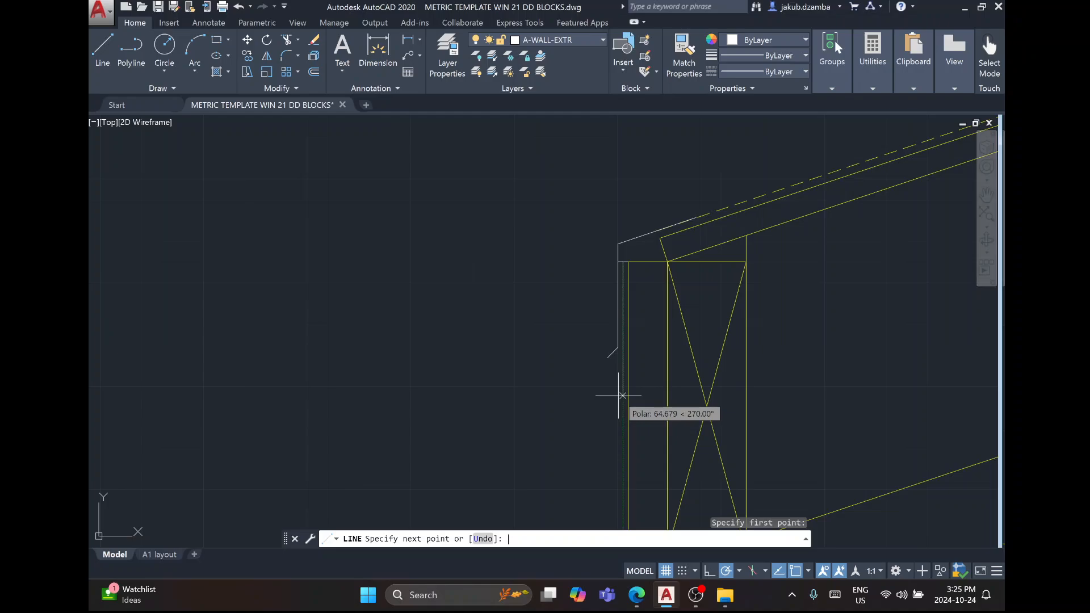
{"action": "type", "text": "150"}
{"action": "key", "text": "Return"}
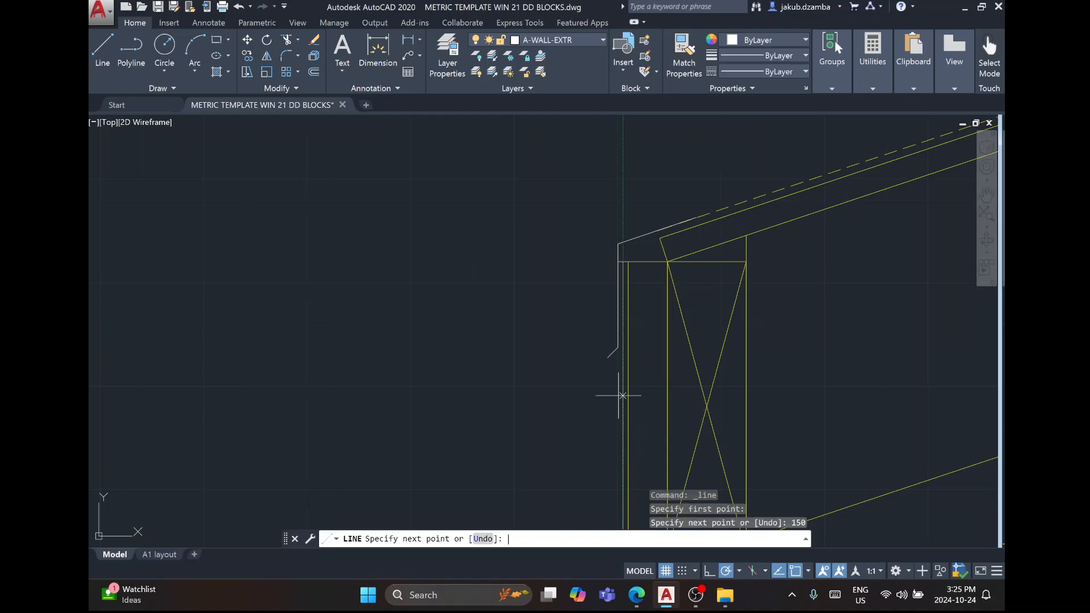
{"action": "scroll", "coordinate": [619, 381], "scroll_direction": "down", "scroll_amount": 2}
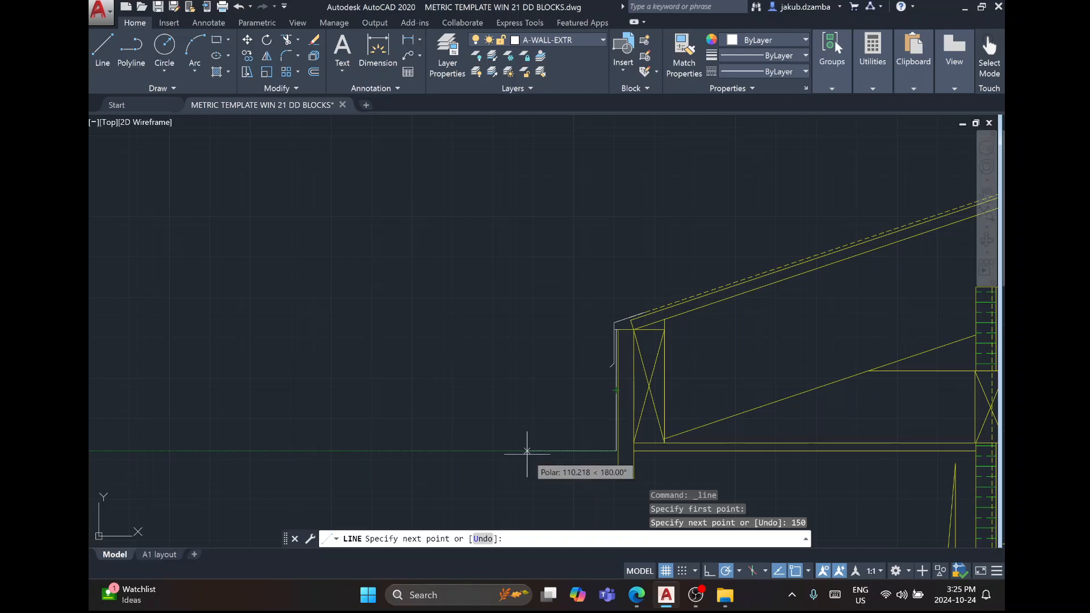
{"action": "key", "text": "Return"}
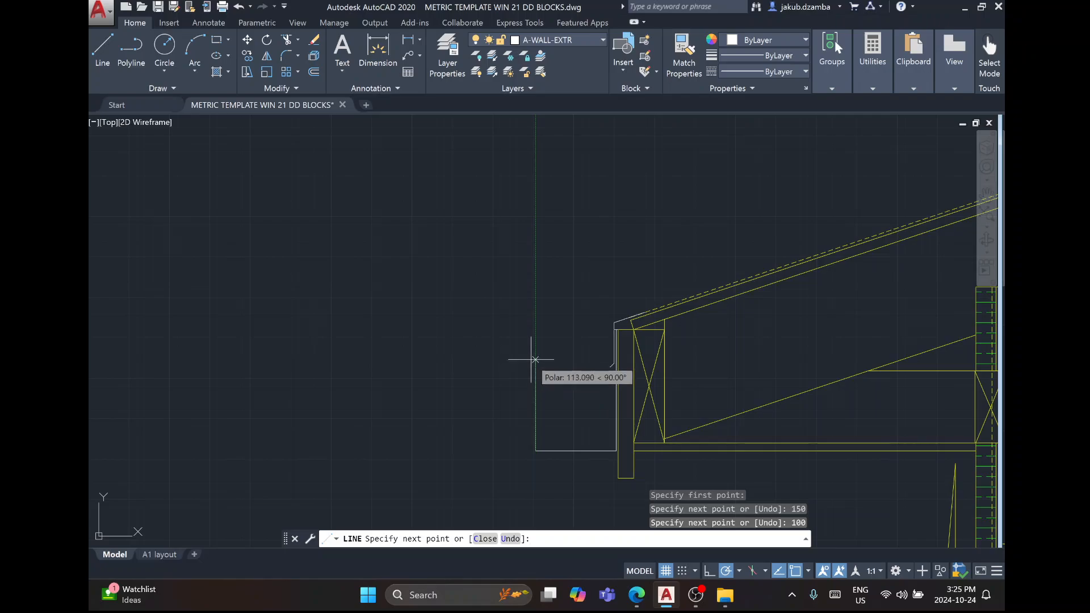
Check the gutter shape in the sample PDF and draw its sloped outer side from the base's outer end with offset @-30,100.
{"action": "key", "text": "alt+Tab"}
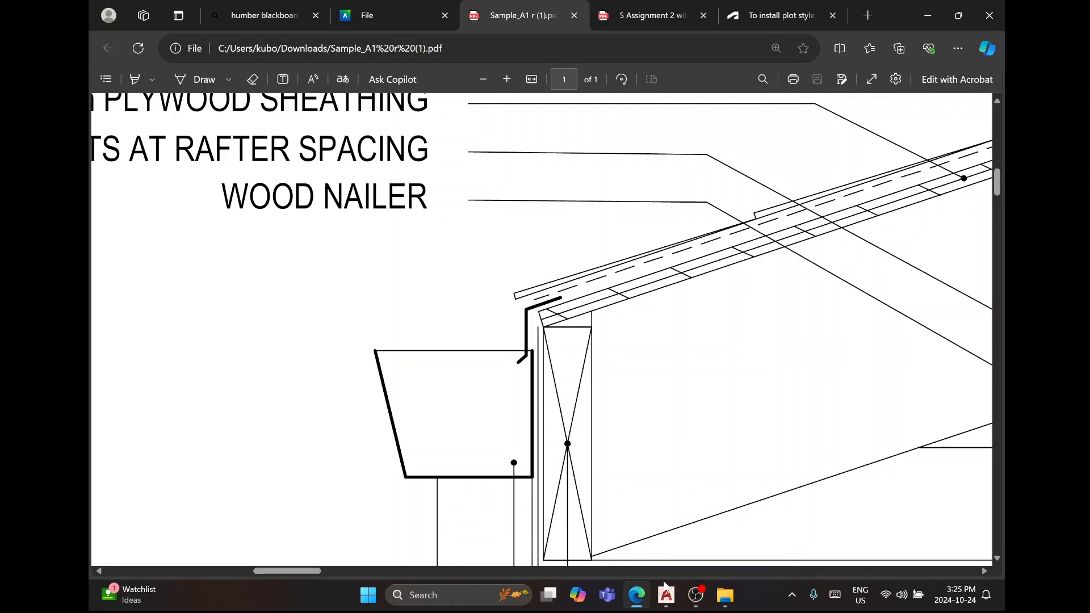
{"action": "left_click", "coordinate": [667, 594]}
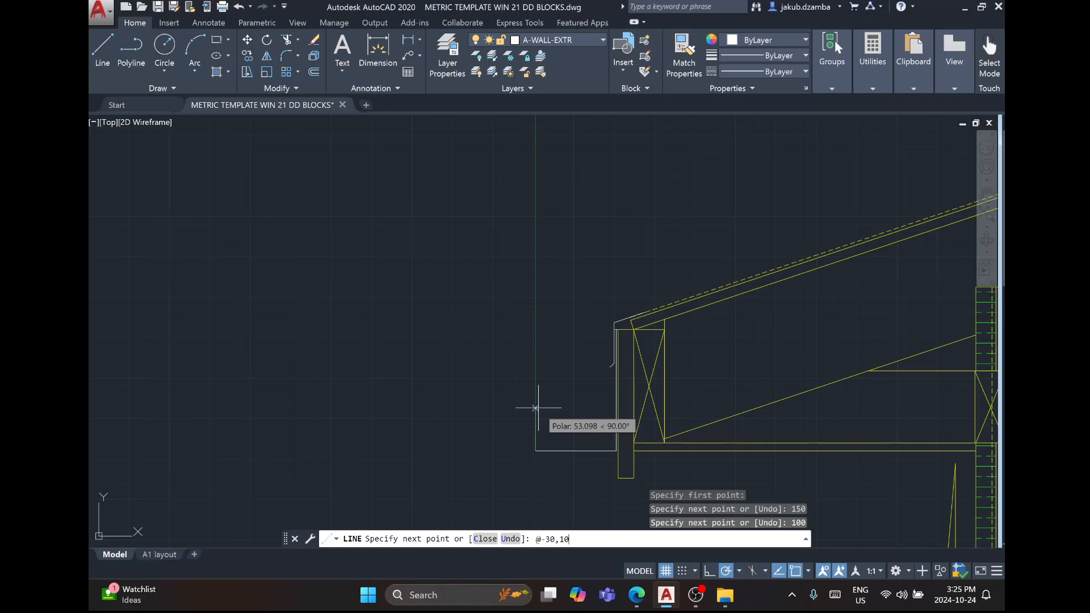
{"action": "type", "text": "@-30,100"}
{"action": "key", "text": "Return"}
{"action": "key", "text": "Escape"}
{"action": "key", "text": "Escape"}
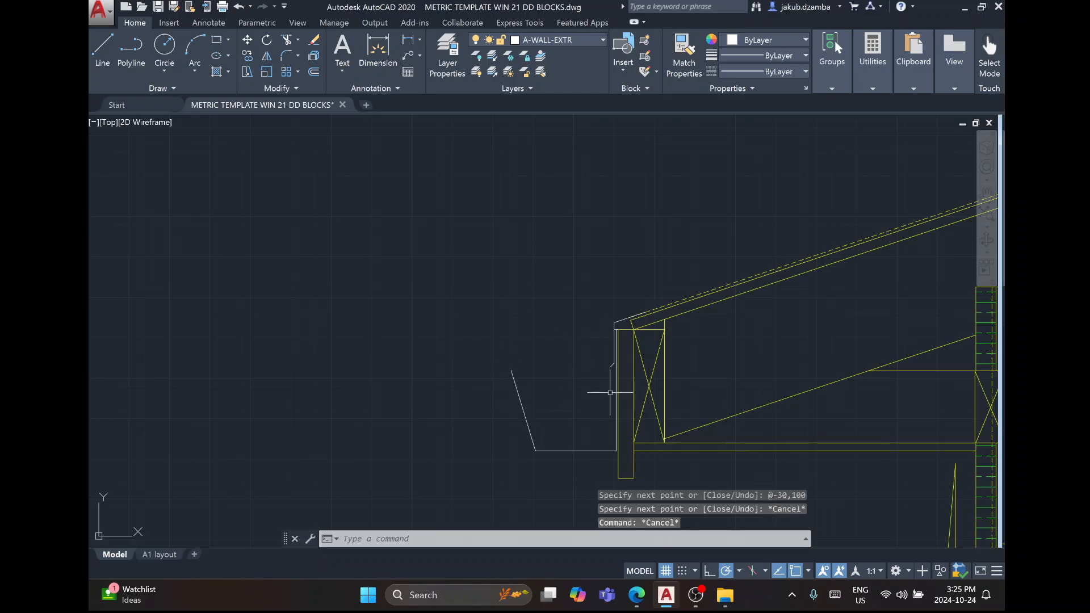
Copy the full column of siding boards from the exterior wall and paste it just above and outside the eave.
{"action": "scroll", "coordinate": [541, 317], "scroll_direction": "down", "scroll_amount": 3}
{"action": "mouse_move", "coordinate": [658, 327]}
{"action": "middle_mouse_down"}
{"action": "mouse_move", "coordinate": [358, 426]}
{"action": "mouse_move", "coordinate": [455, 149]}
{"action": "middle_mouse_up"}
{"action": "scroll", "coordinate": [447, 180], "scroll_direction": "down", "scroll_amount": 2}
{"action": "middle_click_drag", "start_coordinate": [437, 308], "coordinate": [475, 278]}
{"action": "scroll", "coordinate": [472, 281], "scroll_direction": "down", "scroll_amount": 2}
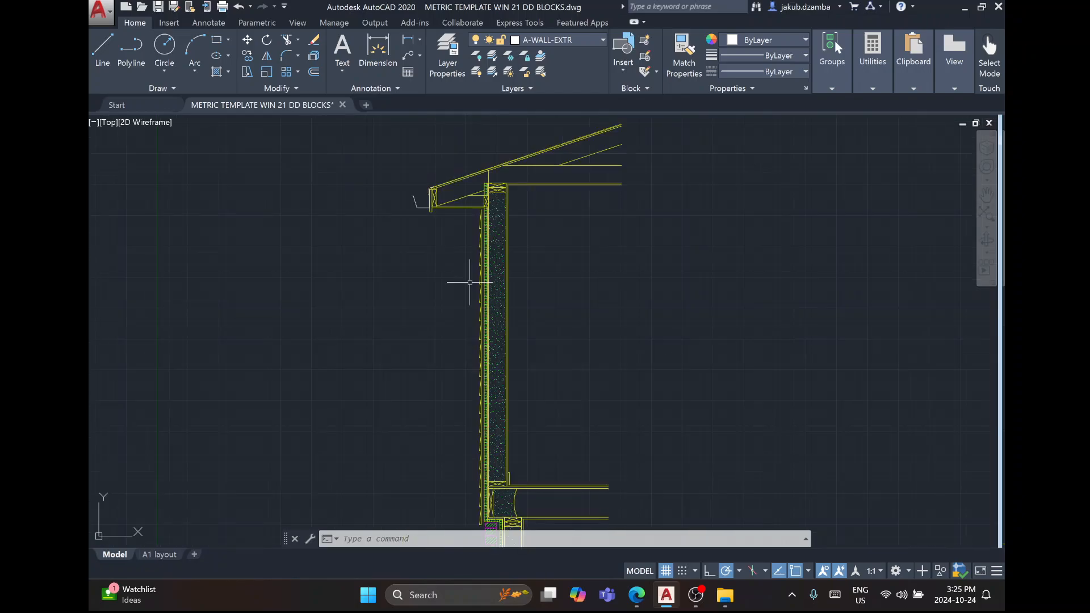
{"action": "scroll", "coordinate": [475, 458], "scroll_direction": "up", "scroll_amount": 2}
{"action": "scroll", "coordinate": [463, 477], "scroll_direction": "up", "scroll_amount": 3}
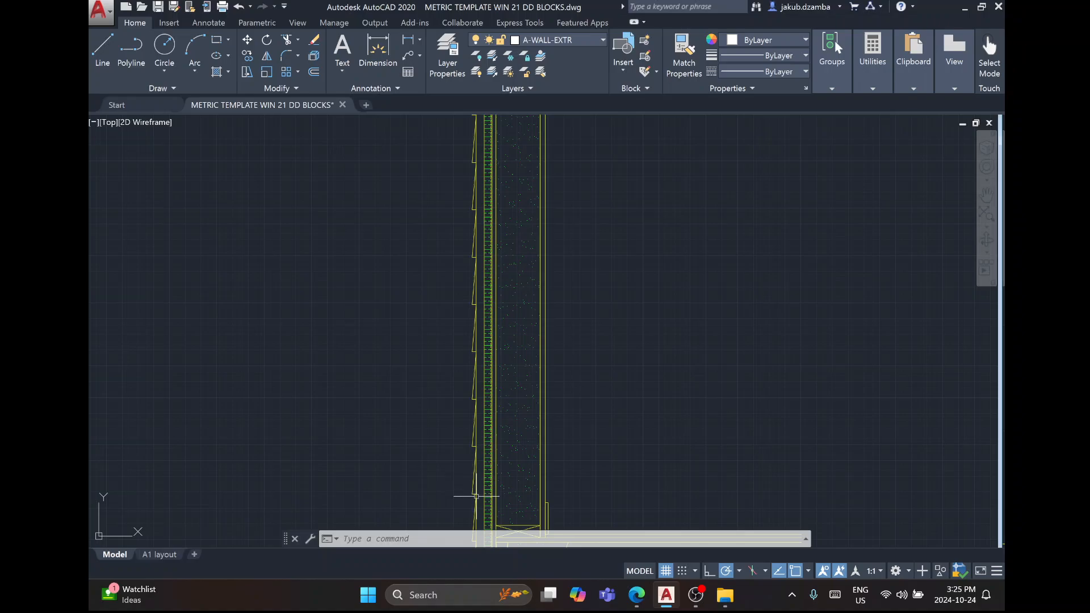
{"action": "left_click", "coordinate": [476, 503]}
{"action": "scroll", "coordinate": [472, 498], "scroll_direction": "down", "scroll_amount": 1}
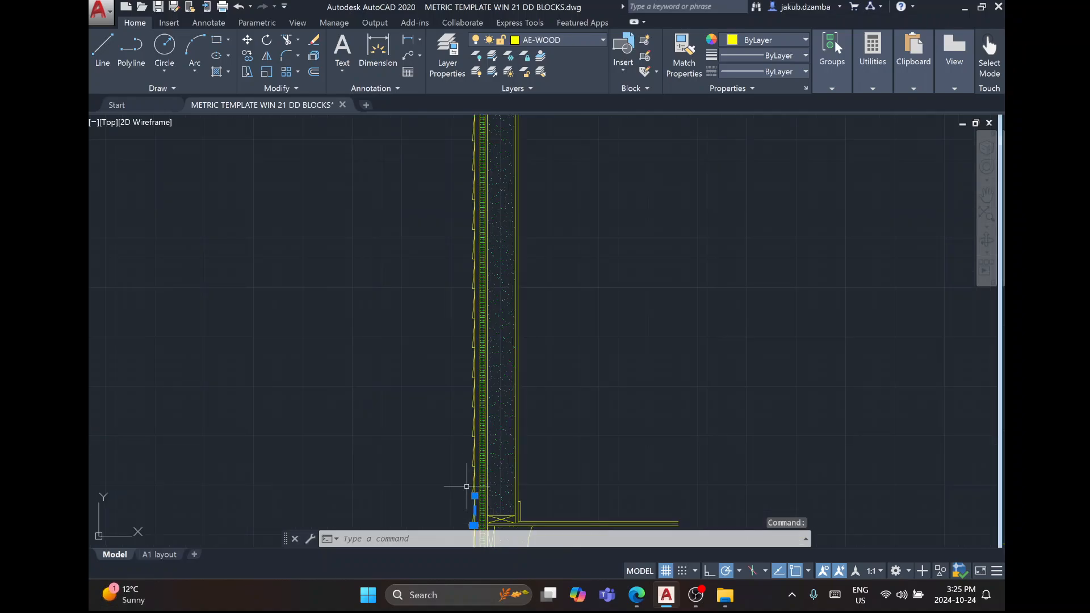
{"action": "scroll", "coordinate": [467, 522], "scroll_direction": "up", "scroll_amount": 1}
{"action": "middle_click_drag", "start_coordinate": [468, 521], "coordinate": [496, 429]}
{"action": "scroll", "coordinate": [498, 435], "scroll_direction": "up", "scroll_amount": 2}
{"action": "scroll", "coordinate": [511, 402], "scroll_direction": "down", "scroll_amount": 3}
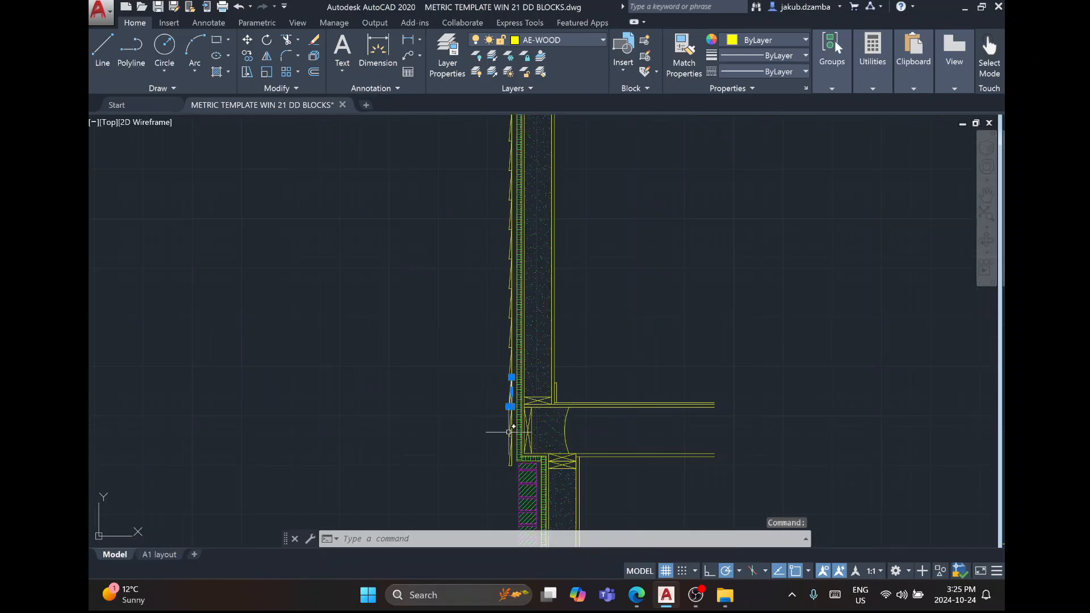
{"action": "scroll", "coordinate": [510, 431], "scroll_direction": "up", "scroll_amount": 1}
{"action": "left_click", "coordinate": [504, 477]}
{"action": "scroll", "coordinate": [494, 451], "scroll_direction": "down", "scroll_amount": 2}
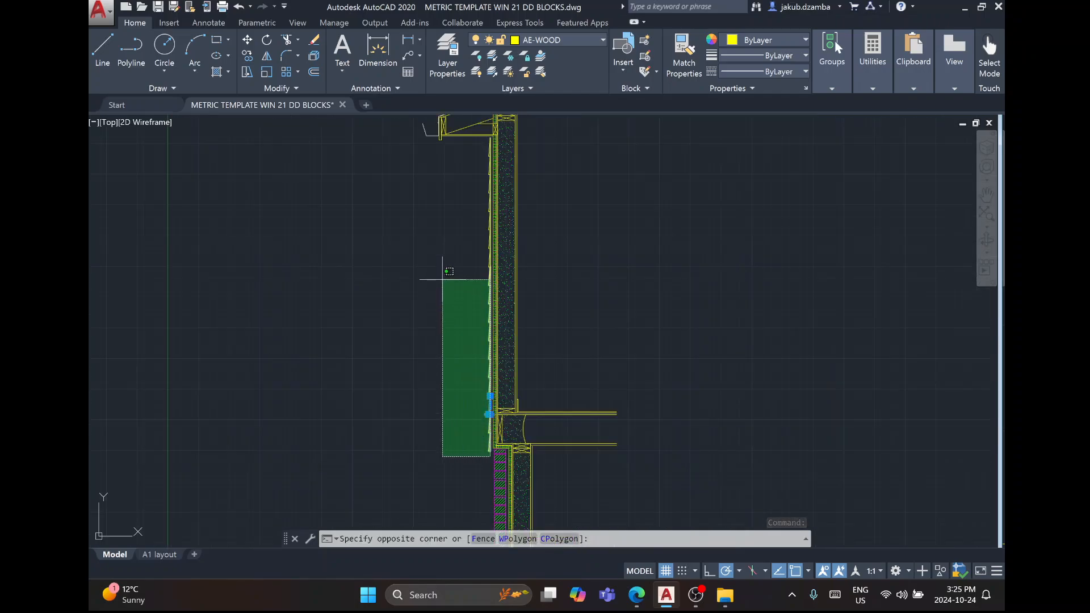
{"action": "left_click", "coordinate": [454, 134]}
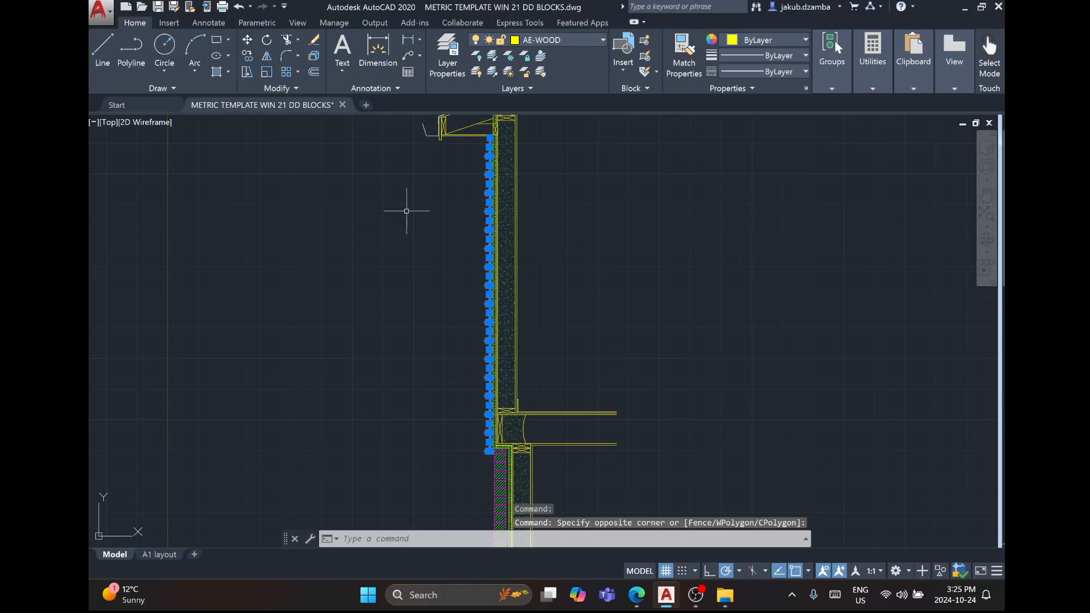
{"action": "key", "text": "ctrl+c"}
{"action": "key", "text": "ctrl+v"}
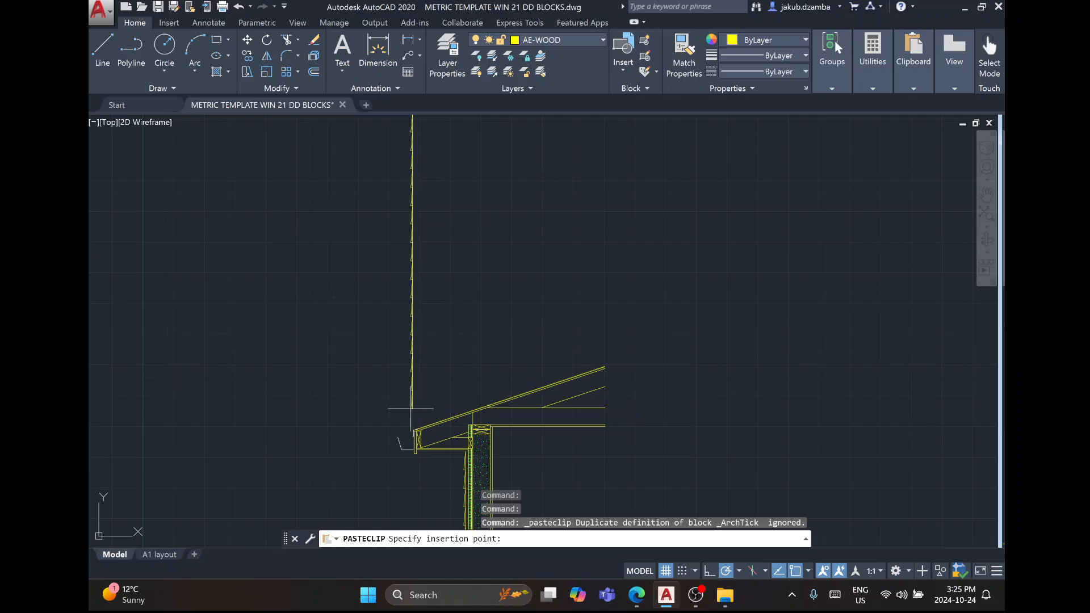
{"action": "scroll", "coordinate": [415, 420], "scroll_direction": "up", "scroll_amount": 3}
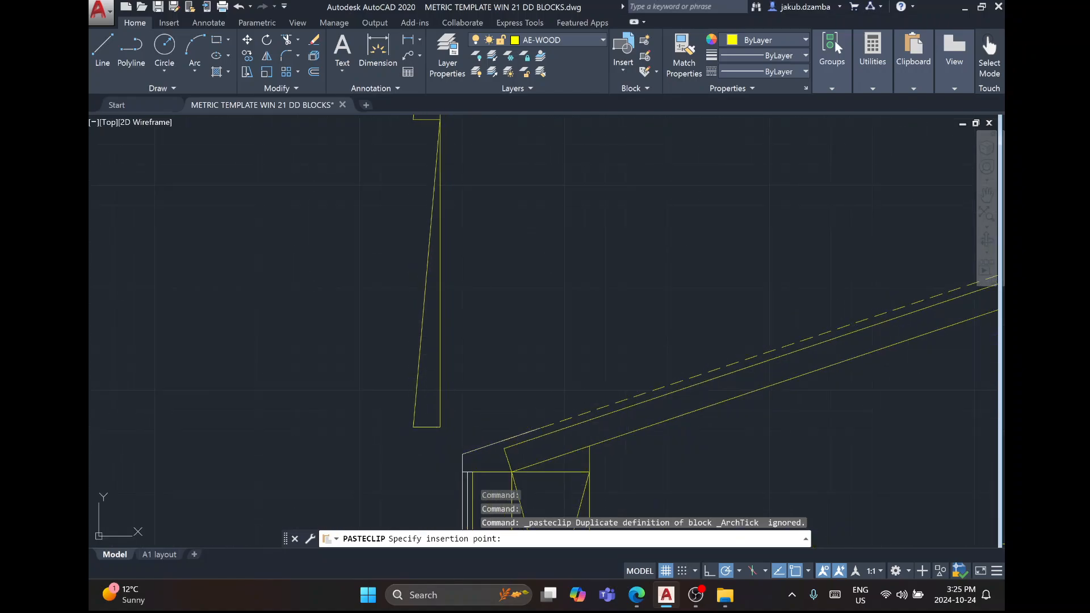
{"action": "left_click", "coordinate": [420, 427]}
{"action": "type", "text": "m"}
{"action": "key", "text": "Return"}
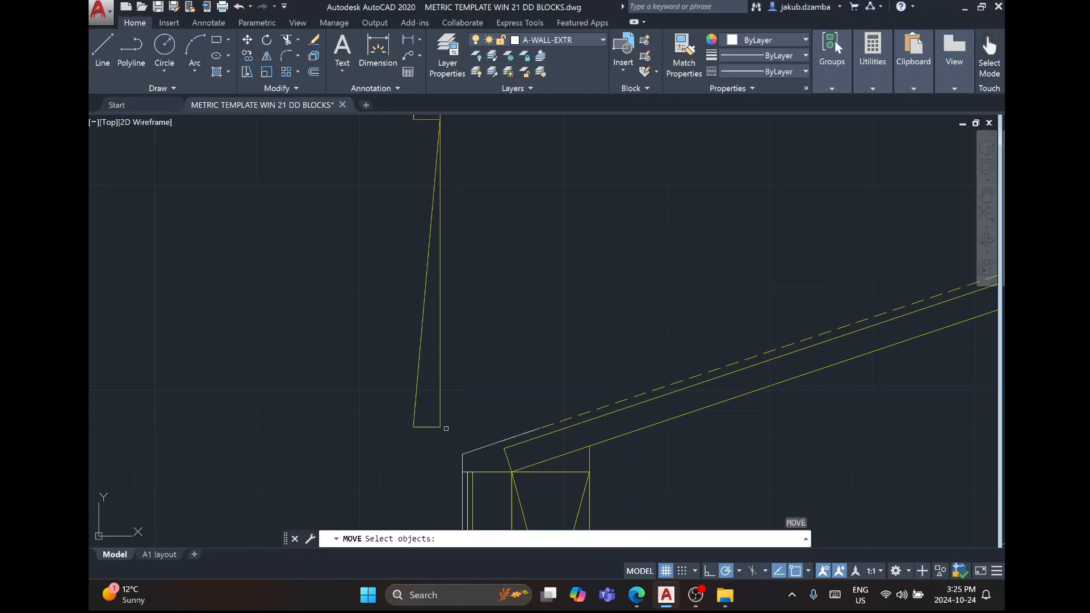
{"action": "left_click", "coordinate": [447, 422]}
{"action": "scroll", "coordinate": [451, 421], "scroll_direction": "down", "scroll_amount": 2}
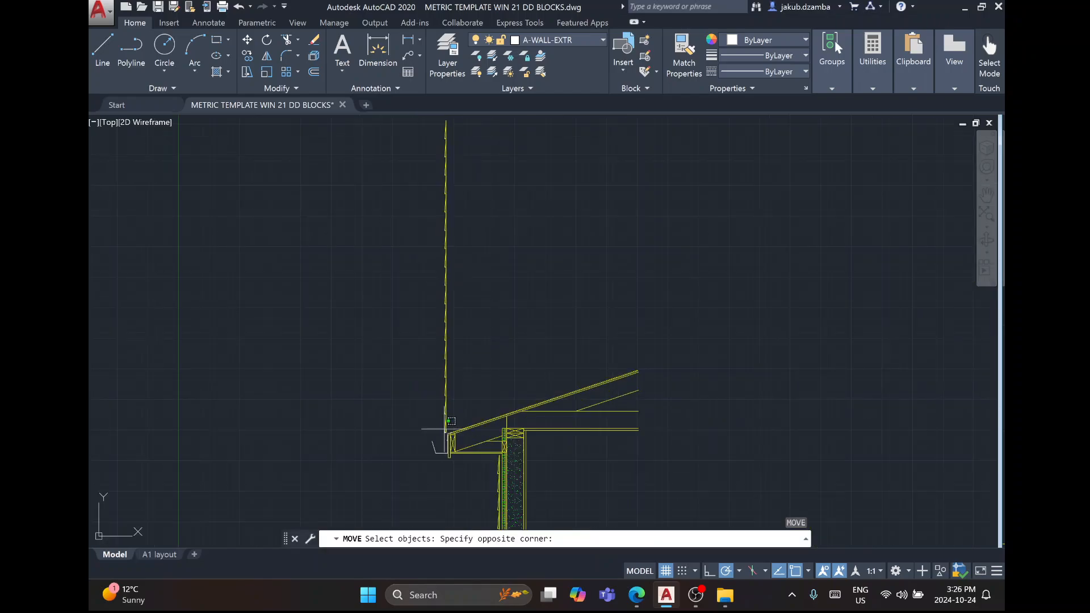
{"action": "left_click", "coordinate": [429, 117]}
{"action": "scroll", "coordinate": [434, 446], "scroll_direction": "up", "scroll_amount": 4}
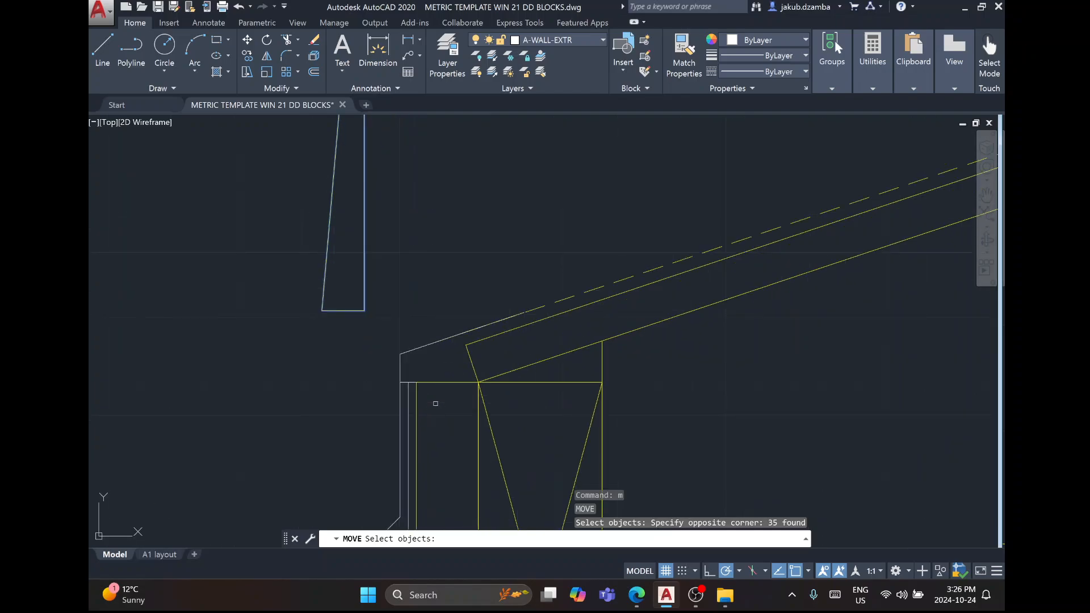
{"action": "key", "text": "Escape"}
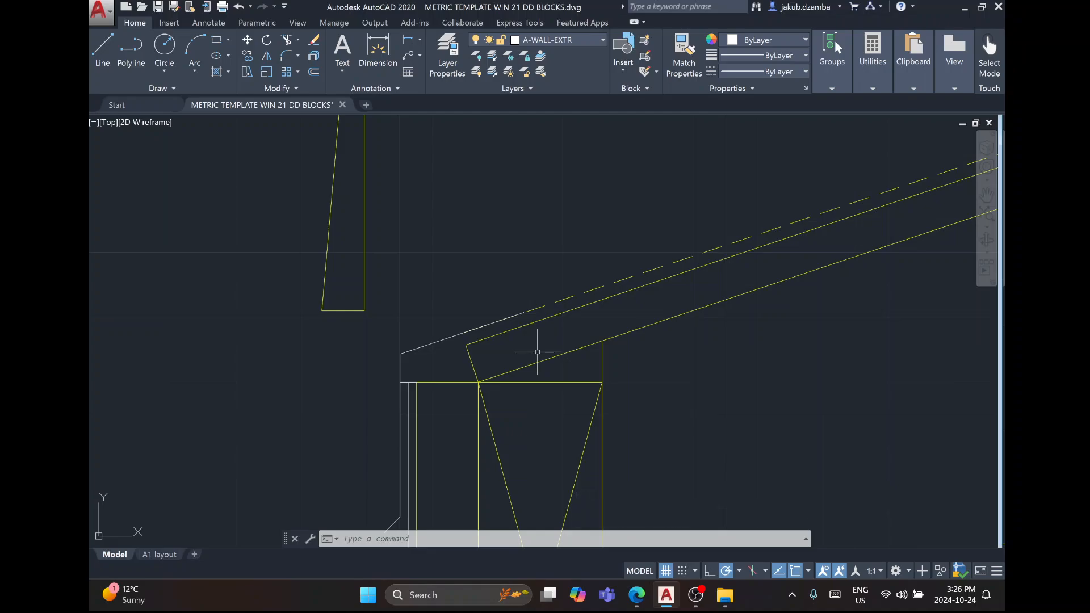
Offset the dashed line above the roof slope upward by 5.
{"action": "left_click", "coordinate": [315, 73]}
{"action": "type", "text": "5"}
{"action": "key", "text": "Return"}
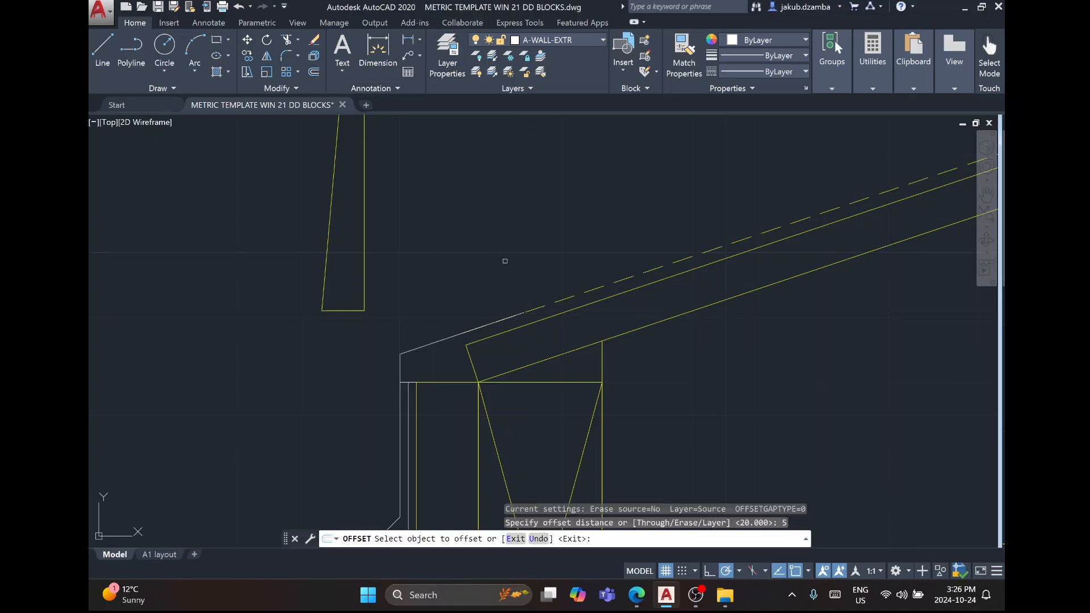
{"action": "left_click", "coordinate": [531, 302]}
{"action": "left_click", "coordinate": [512, 280]}
{"action": "key", "text": "Escape"}
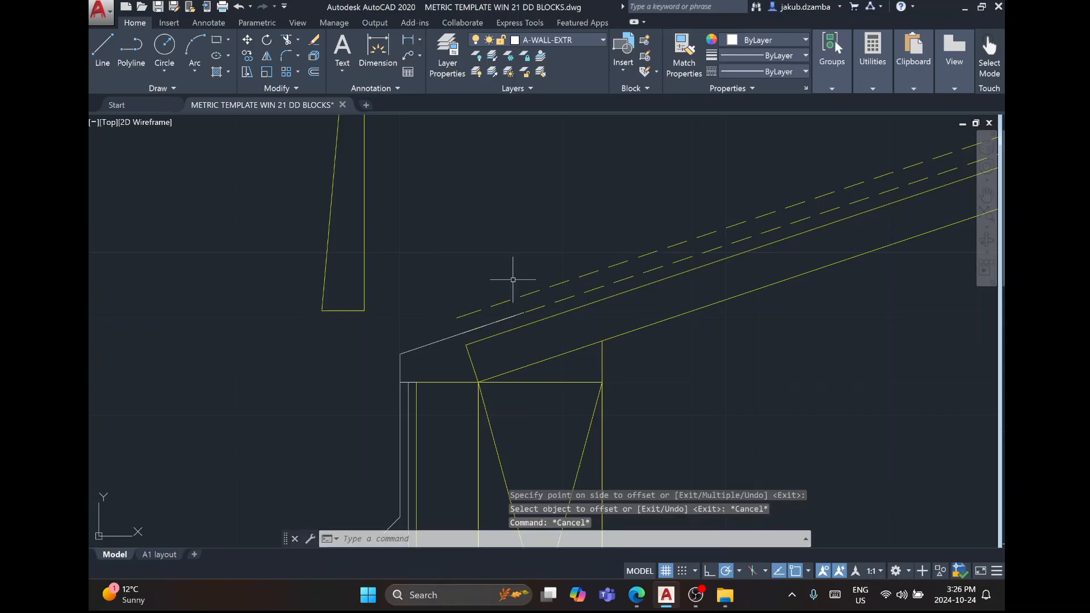
Move the copied column of siding boards so its bottom inner corner sits on the lower end of the upper dashed roof line.
{"action": "type", "text": "m"}
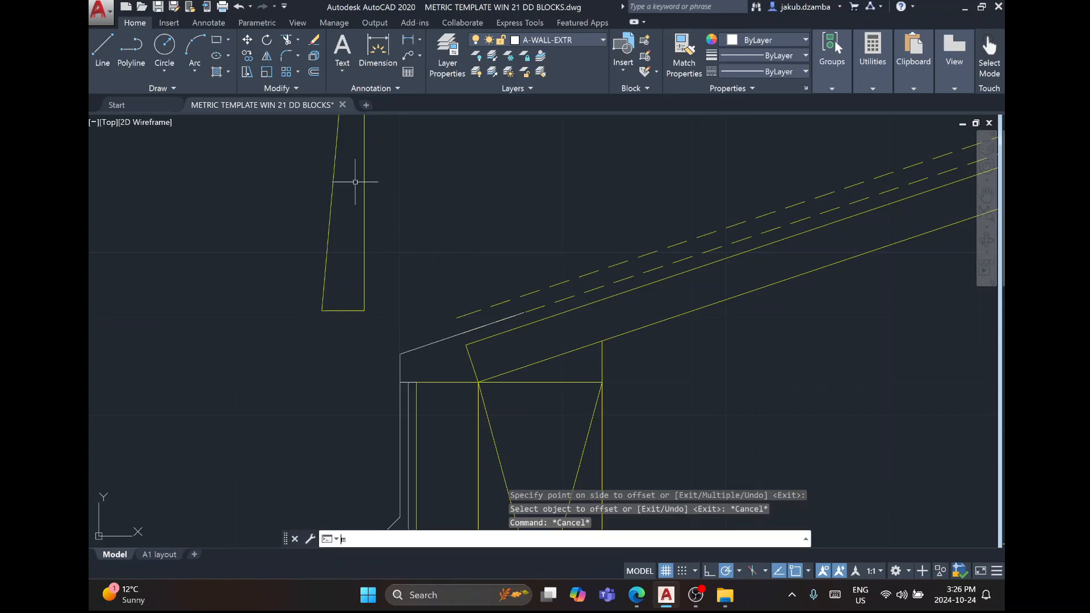
{"action": "key", "text": "Return"}
{"action": "scroll", "coordinate": [414, 338], "scroll_direction": "down", "scroll_amount": 5}
{"action": "left_click", "coordinate": [412, 338]}
{"action": "scroll", "coordinate": [412, 338], "scroll_direction": "down", "scroll_amount": 8}
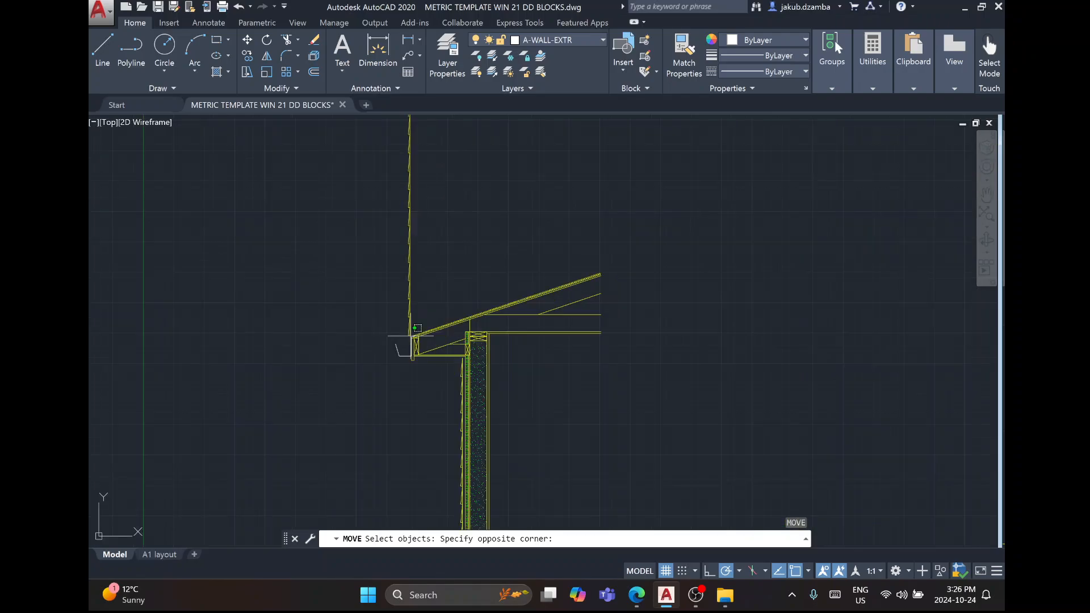
{"action": "middle_click_drag", "start_coordinate": [400, 267], "coordinate": [399, 267]}
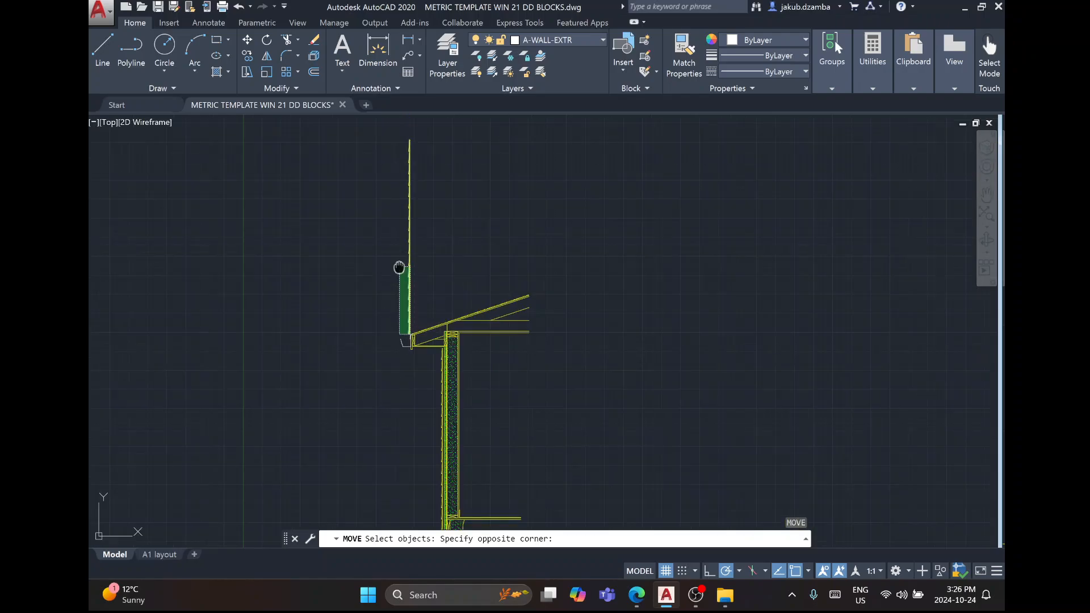
{"action": "left_click", "coordinate": [398, 134]}
{"action": "scroll", "coordinate": [397, 328], "scroll_direction": "up", "scroll_amount": 2}
{"action": "scroll", "coordinate": [471, 360], "scroll_direction": "up", "scroll_amount": 5}
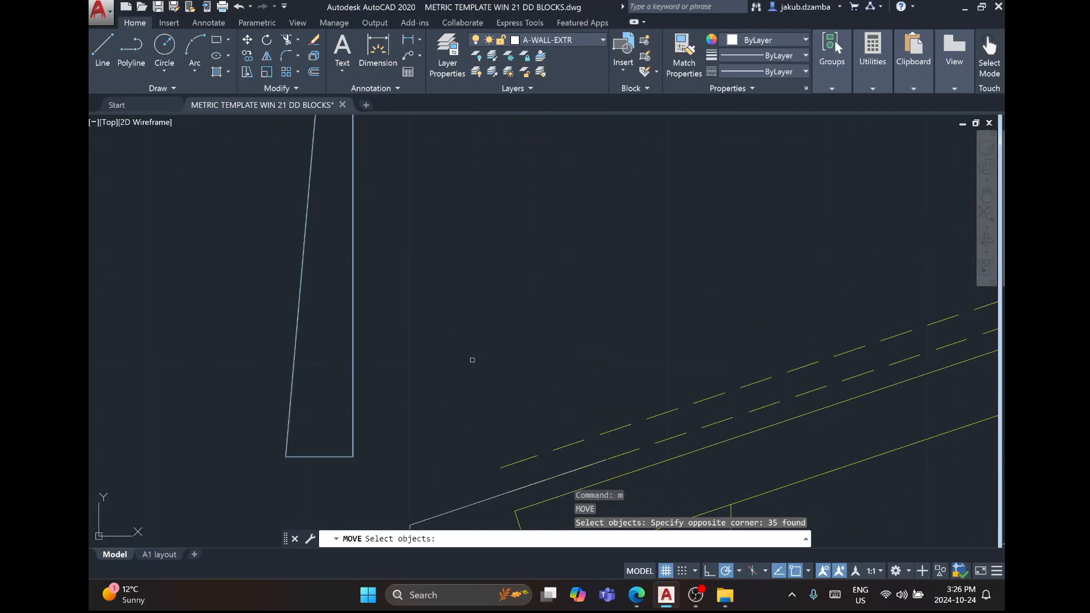
{"action": "key", "text": "Return"}
{"action": "left_click", "coordinate": [353, 456]}
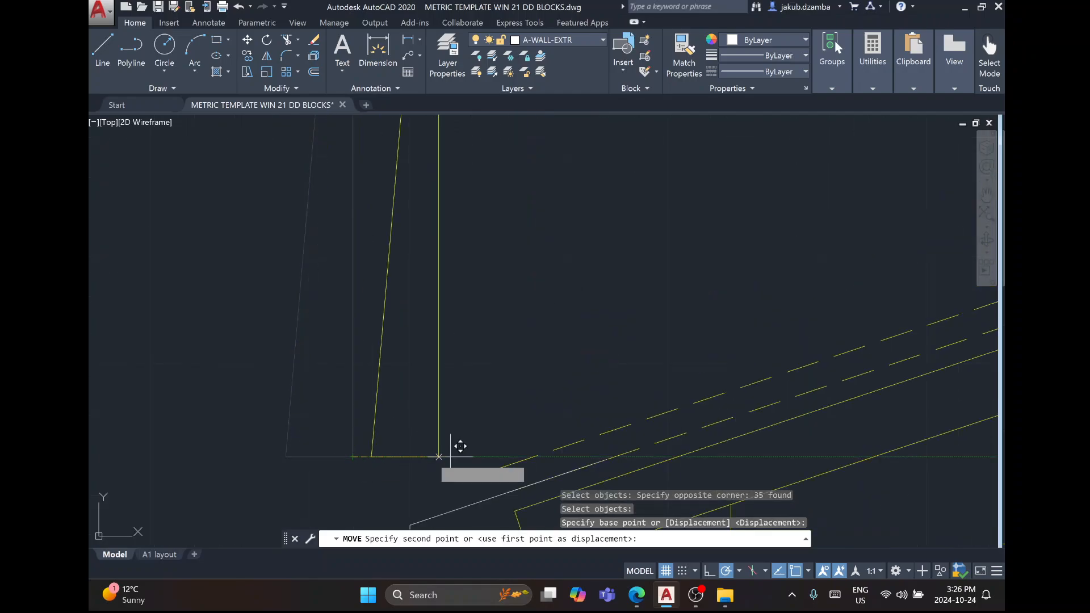
{"action": "left_click", "coordinate": [502, 466]}
{"action": "left_click", "coordinate": [523, 461]}
{"action": "key", "text": "Escape"}
{"action": "key", "text": "Escape"}
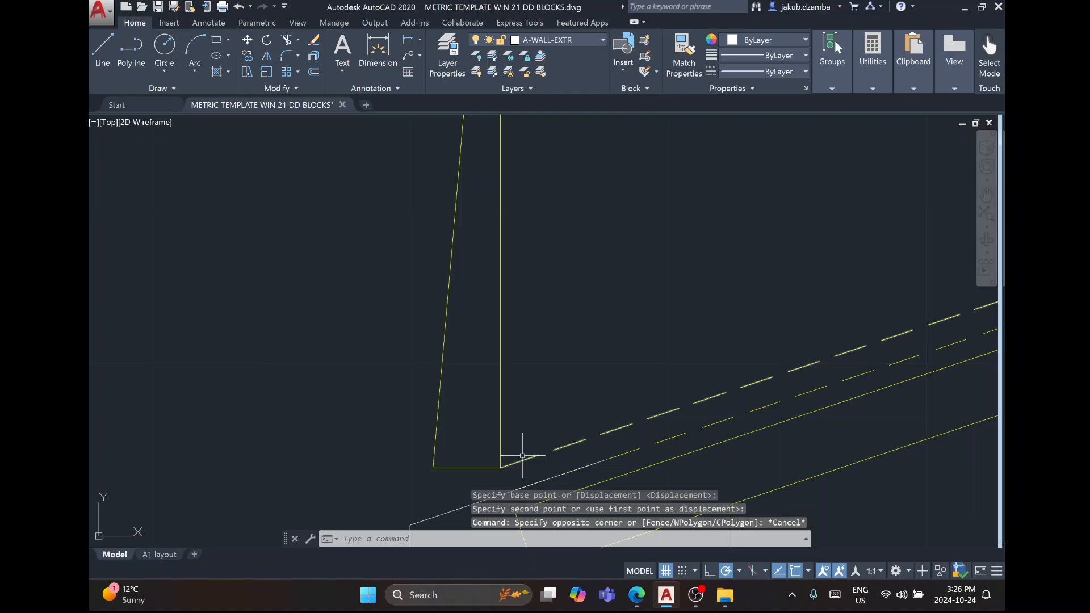
Start Align on the whole board column, keeping its bottom inner corner on the upper dashed line's lower end as the first point pair.
{"action": "scroll", "coordinate": [496, 398], "scroll_direction": "down", "scroll_amount": 1}
{"action": "type", "text": "align"}
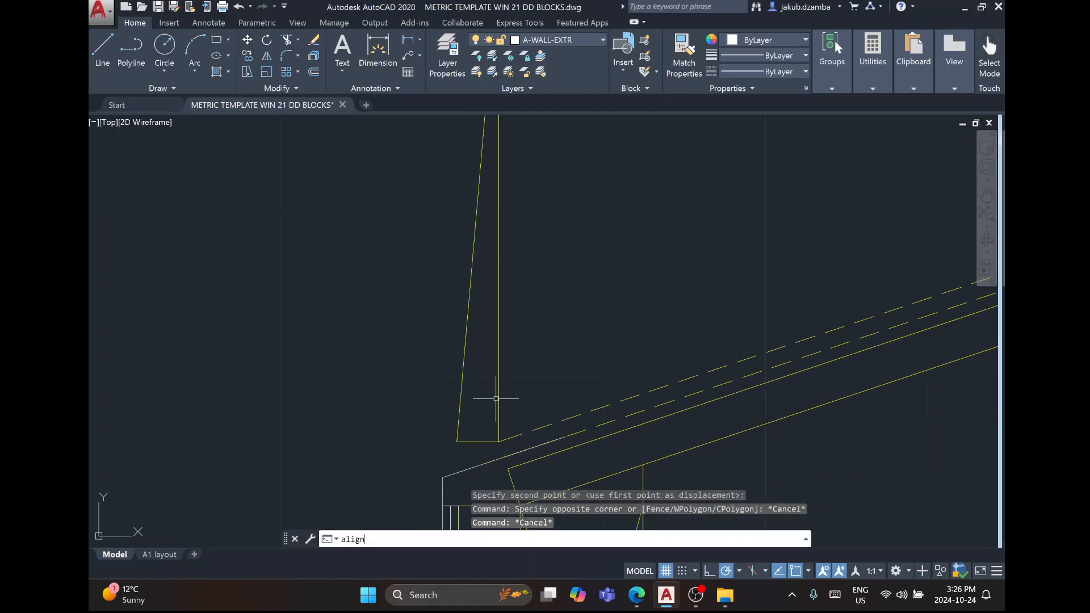
{"action": "key", "text": "Return"}
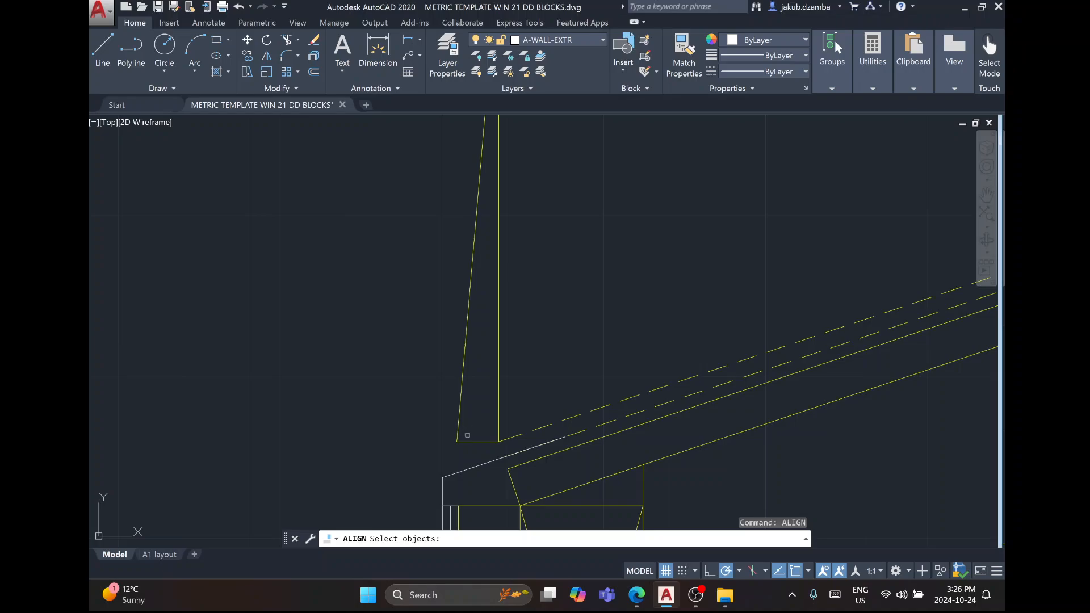
{"action": "left_click", "coordinate": [503, 420]}
{"action": "left_click", "coordinate": [455, 466]}
{"action": "scroll", "coordinate": [518, 406], "scroll_direction": "down", "scroll_amount": 5}
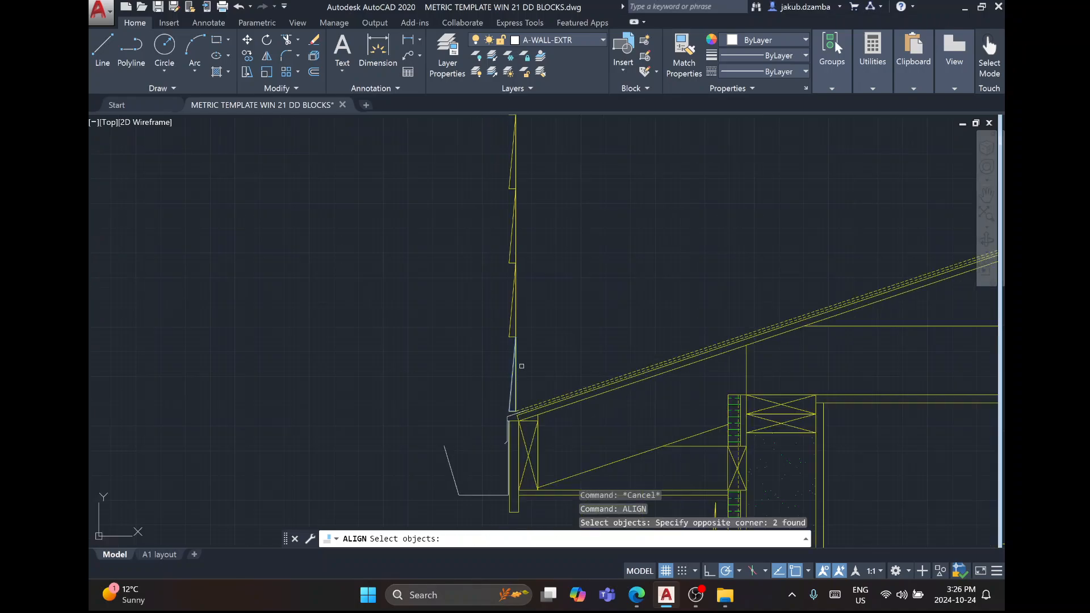
{"action": "scroll", "coordinate": [522, 366], "scroll_direction": "down", "scroll_amount": 5}
{"action": "left_click", "coordinate": [522, 165]}
{"action": "left_click", "coordinate": [513, 346]}
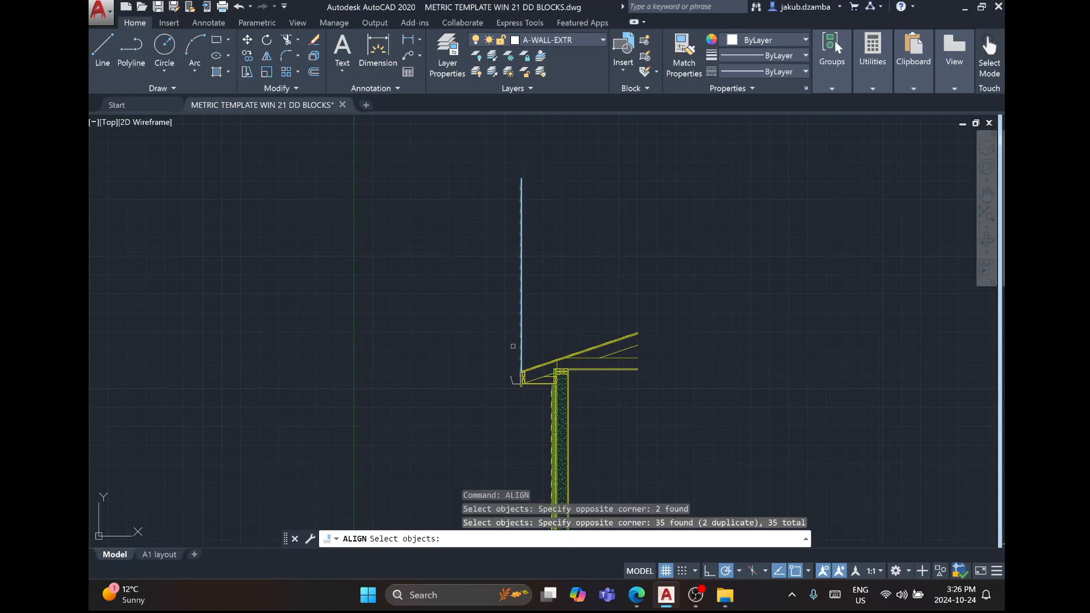
{"action": "scroll", "coordinate": [537, 375], "scroll_direction": "up", "scroll_amount": 5}
{"action": "key", "text": "Return"}
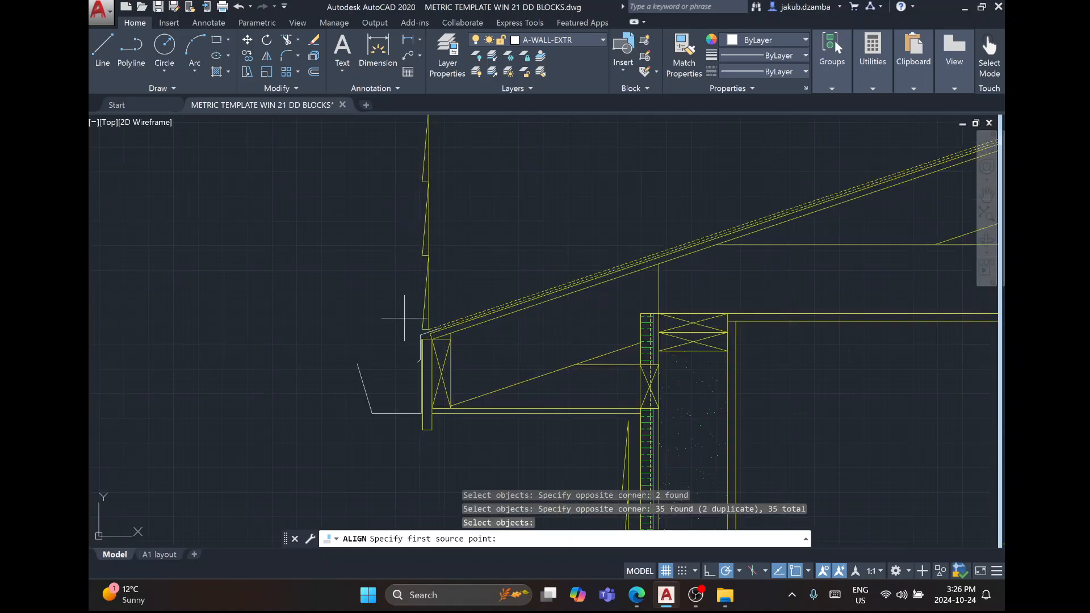
{"action": "scroll", "coordinate": [405, 318], "scroll_direction": "up", "scroll_amount": 3}
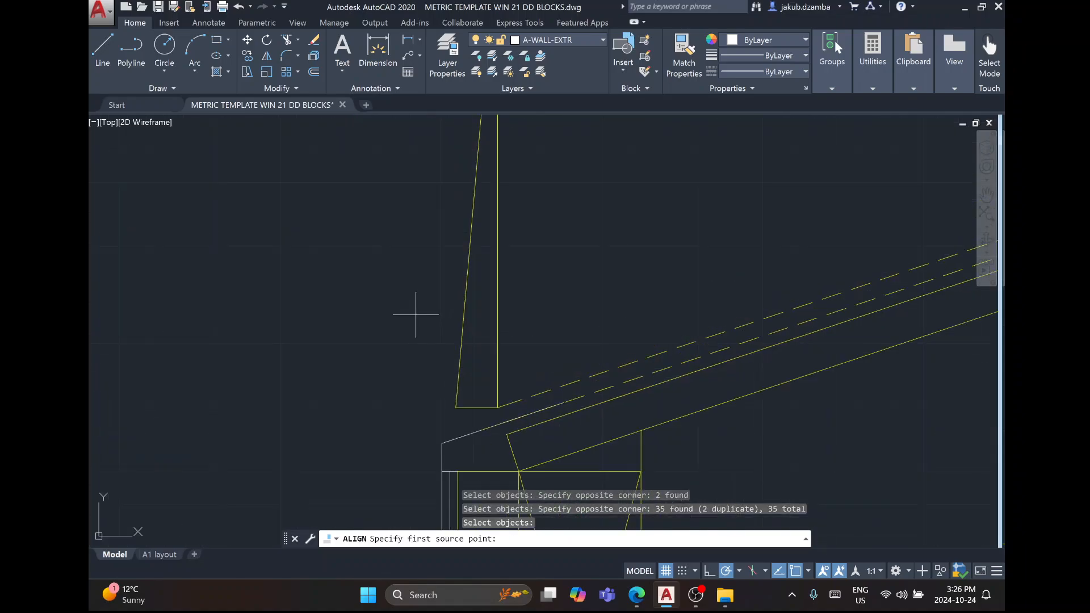
{"action": "left_click", "coordinate": [498, 407]}
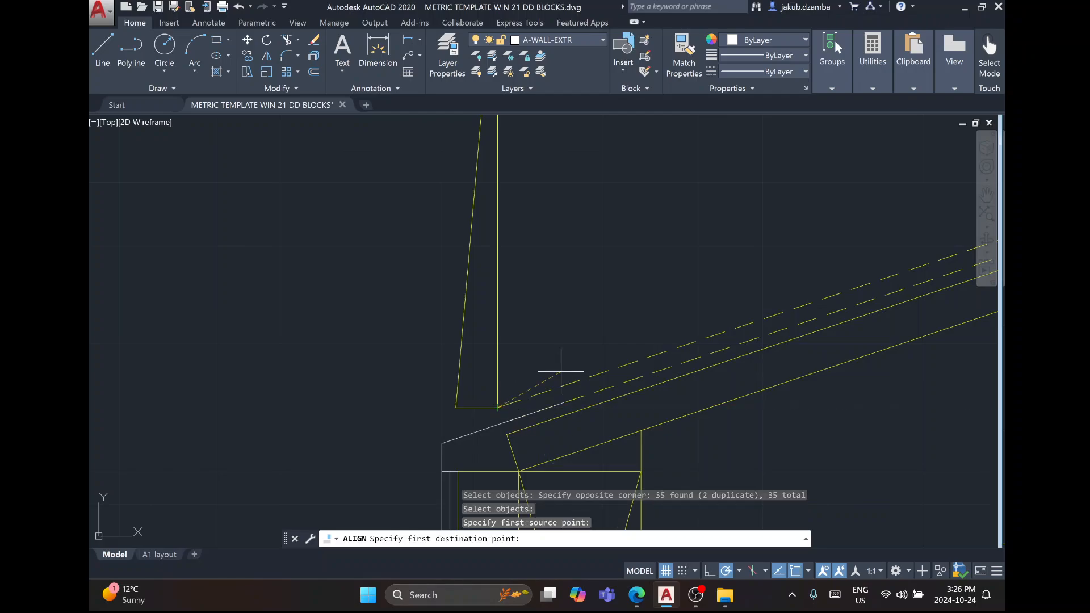
{"action": "left_click", "coordinate": [498, 408]}
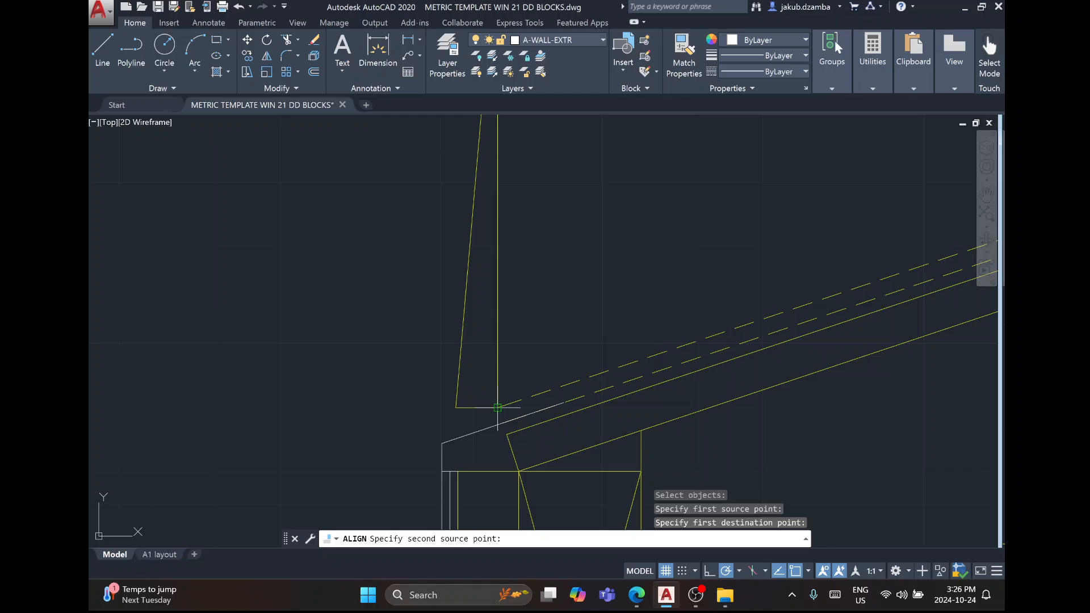
Pair the board column's top end with the upper dashed line's far end and finish the alignment without scaling the boards.
{"action": "scroll", "coordinate": [498, 408], "scroll_direction": "down", "scroll_amount": 2}
{"action": "middle_click_drag", "start_coordinate": [724, 255], "coordinate": [325, 459]}
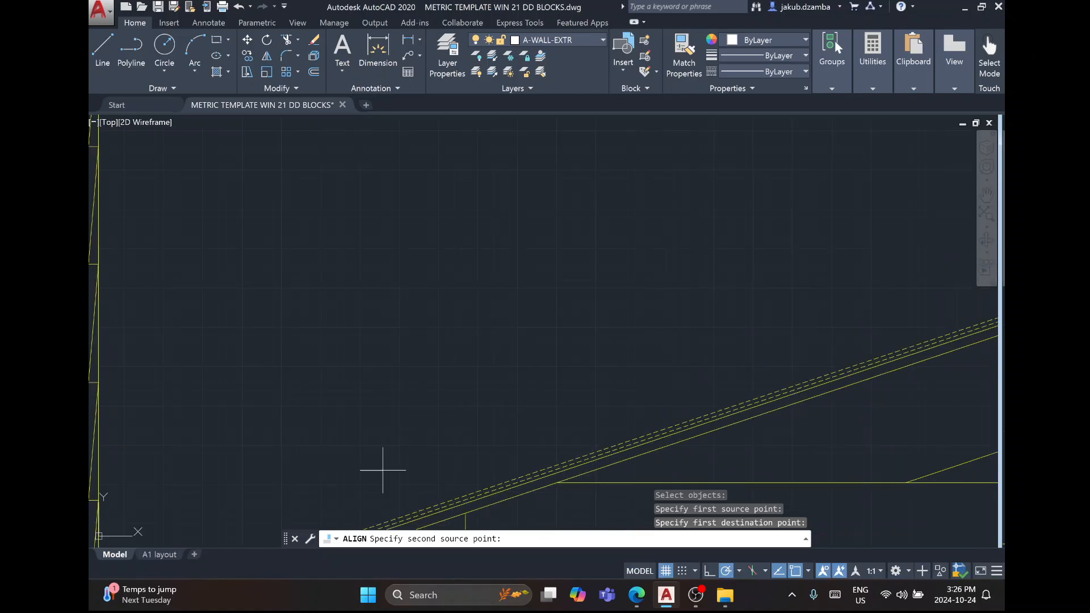
{"action": "scroll", "coordinate": [403, 469], "scroll_direction": "down", "scroll_amount": 3}
{"action": "middle_click_drag", "start_coordinate": [373, 289], "coordinate": [401, 455]}
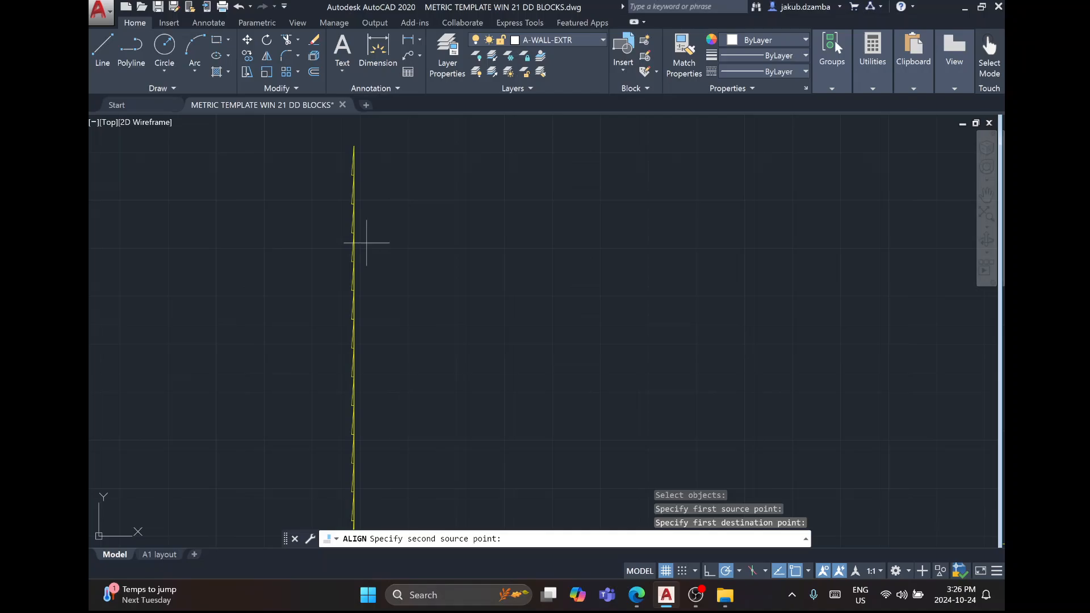
{"action": "left_click", "coordinate": [353, 146]}
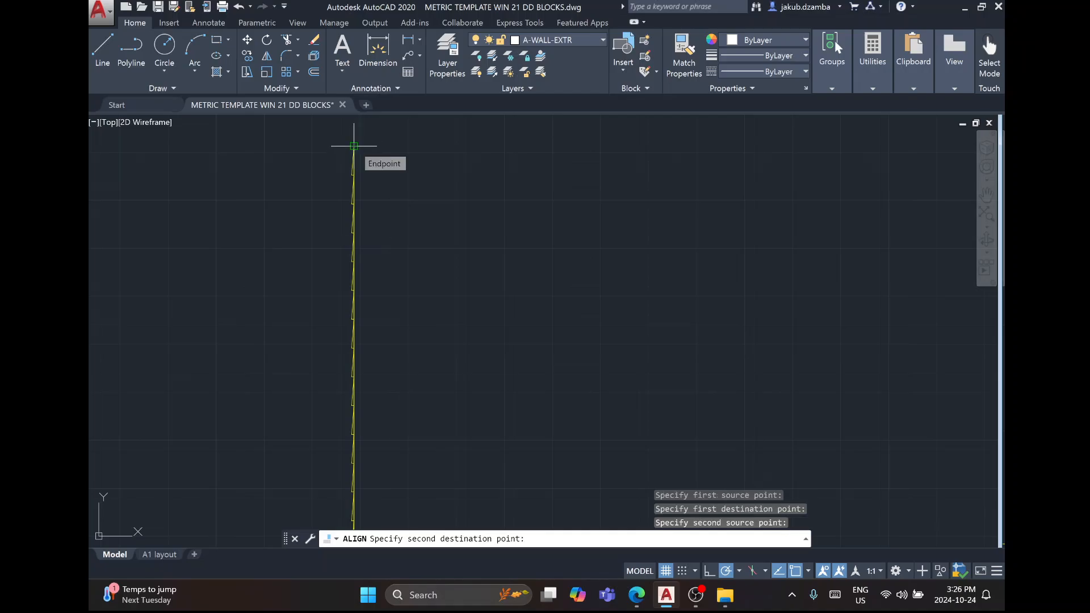
{"action": "middle_click_drag", "start_coordinate": [599, 365], "coordinate": [433, 250]}
{"action": "middle_click_drag", "start_coordinate": [290, 207], "coordinate": [436, 304]}
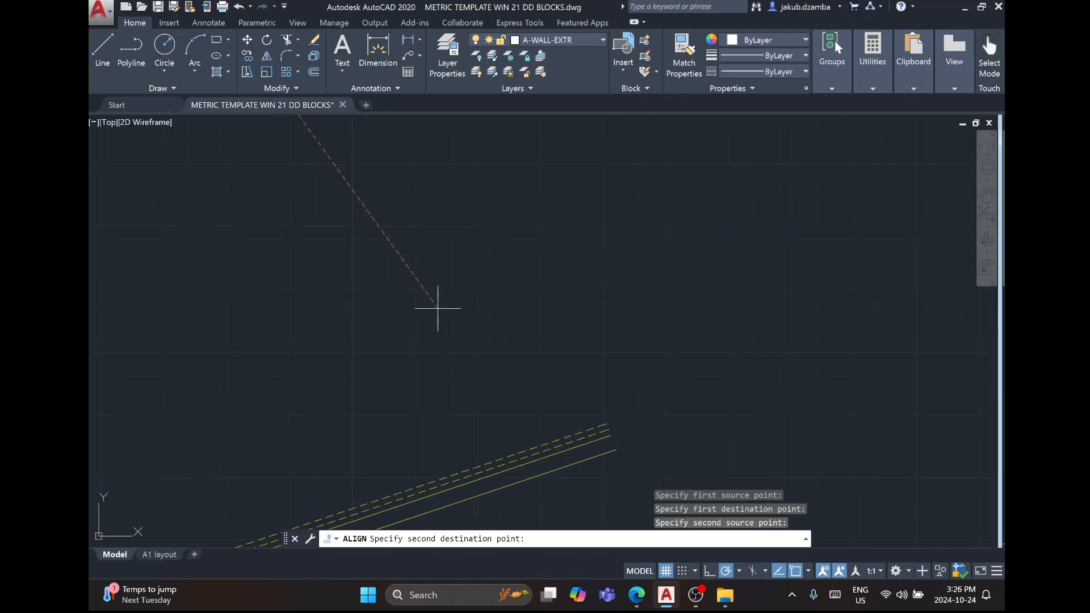
{"action": "left_click", "coordinate": [606, 423]}
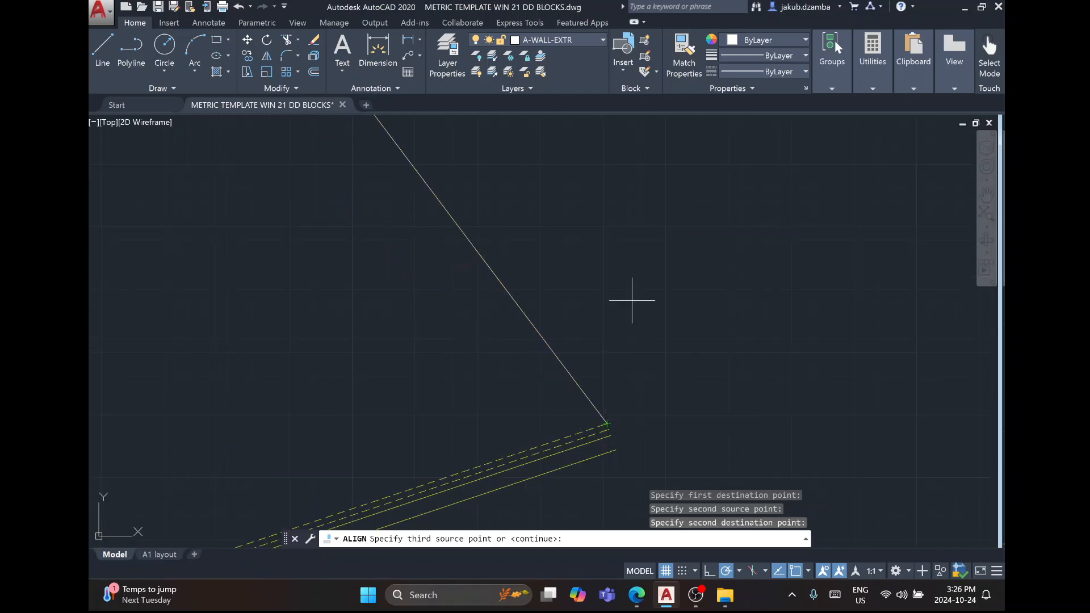
{"action": "key", "text": "Return"}
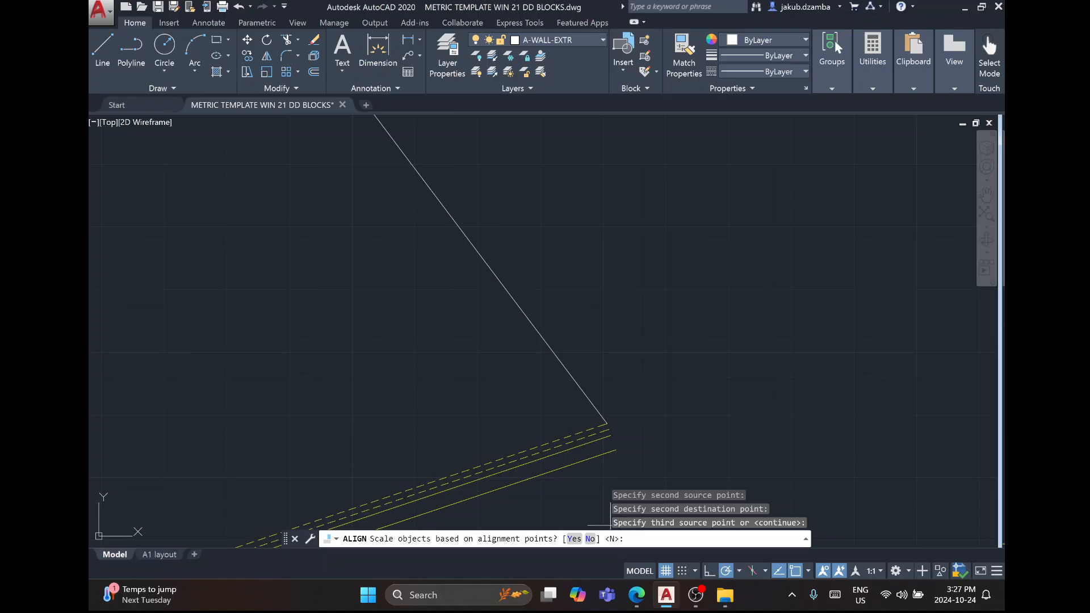
{"action": "left_click", "coordinate": [591, 539]}
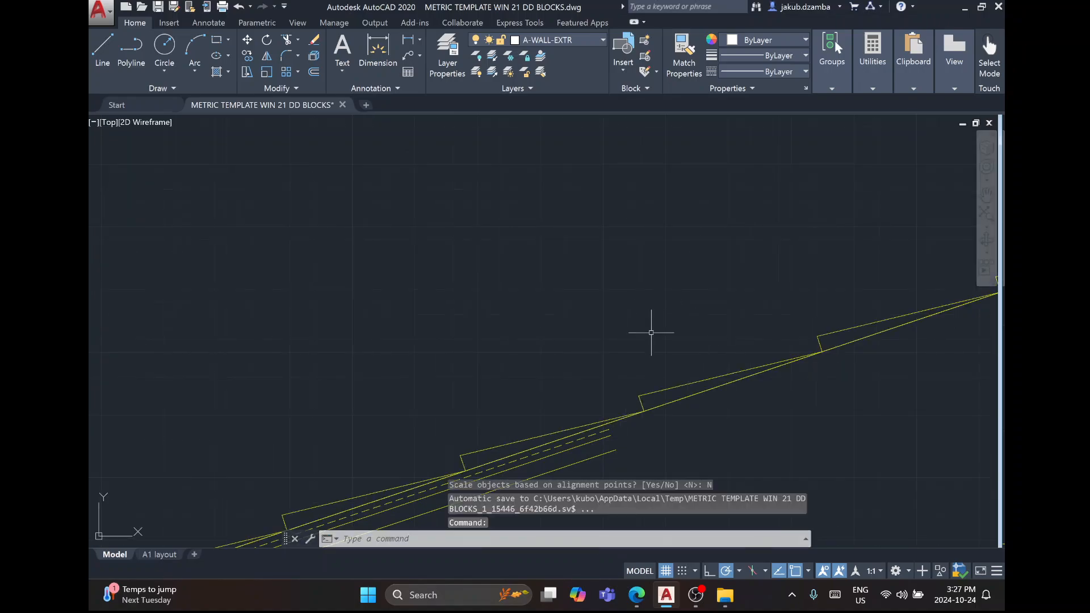
Delete all the boards that extend past the upper end of the roof slope.
{"action": "scroll", "coordinate": [653, 326], "scroll_direction": "down", "scroll_amount": 2}
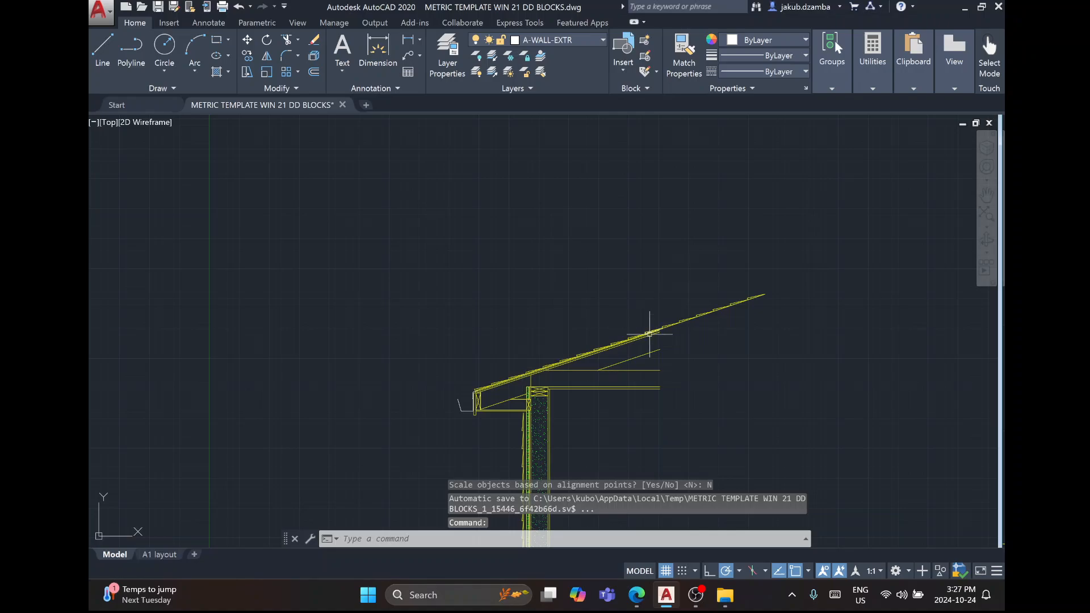
{"action": "scroll", "coordinate": [663, 328], "scroll_direction": "up", "scroll_amount": 5}
{"action": "scroll", "coordinate": [659, 328], "scroll_direction": "up", "scroll_amount": 3}
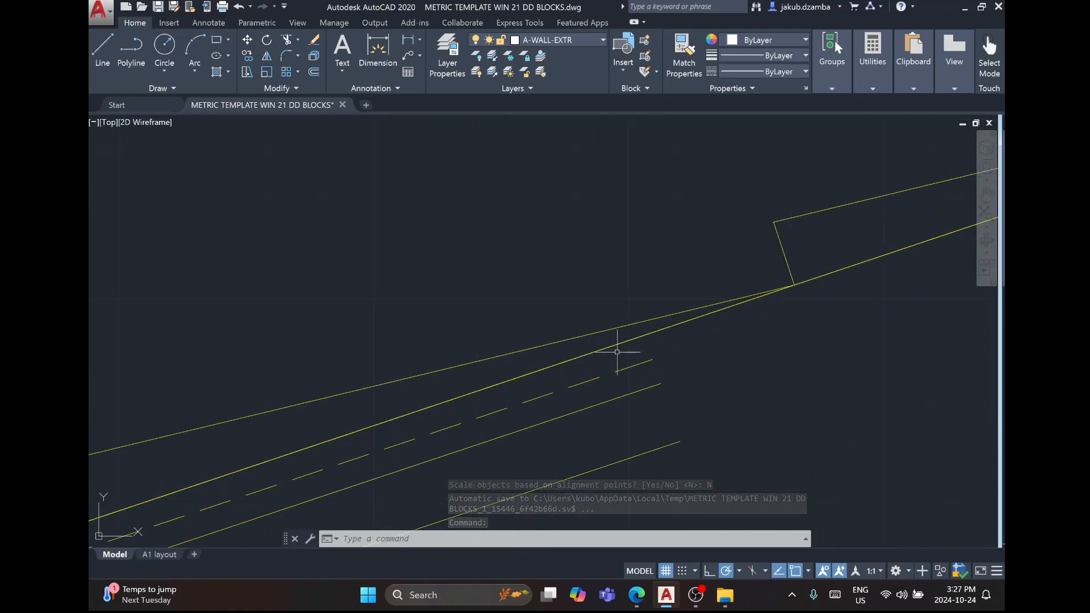
{"action": "left_click", "coordinate": [798, 244]}
{"action": "left_click", "coordinate": [734, 214]}
{"action": "key", "text": "Delete"}
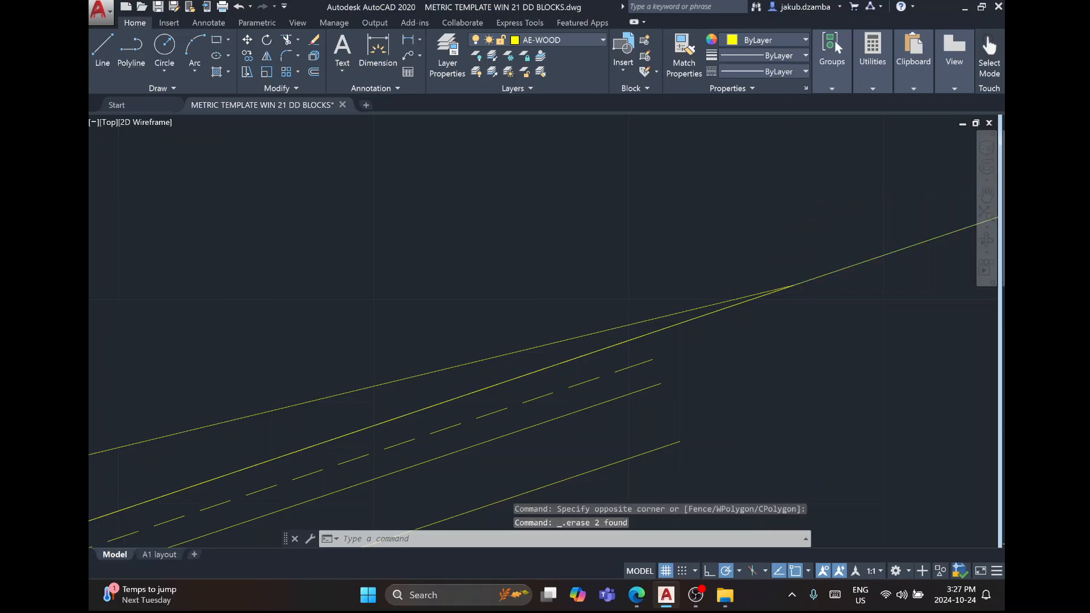
{"action": "scroll", "coordinate": [688, 287], "scroll_direction": "down", "scroll_amount": 3}
{"action": "middle_click_drag", "start_coordinate": [704, 280], "coordinate": [578, 342]}
{"action": "left_click", "coordinate": [882, 352]}
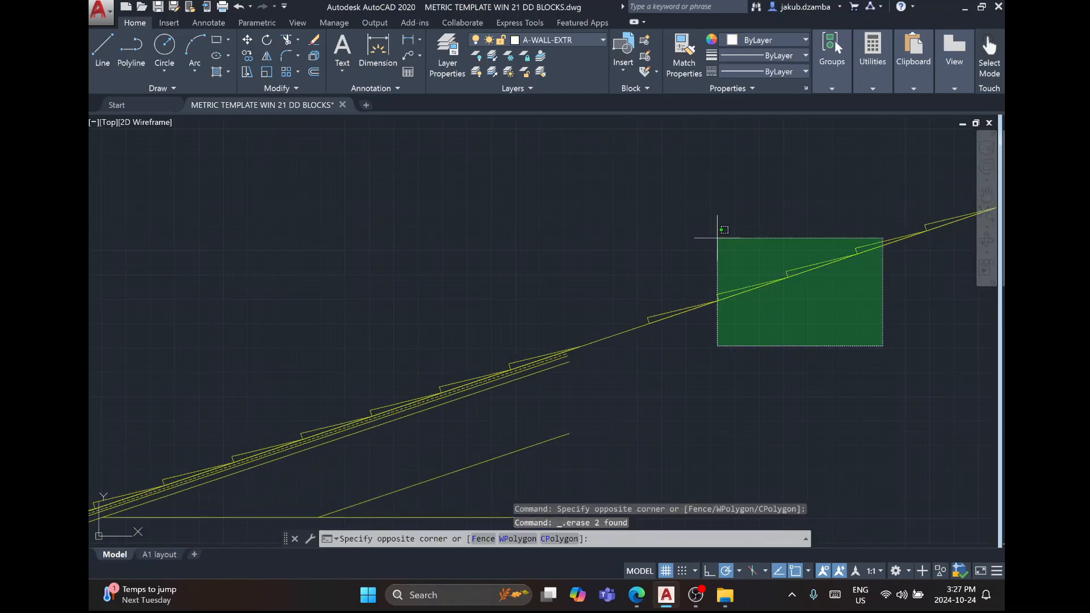
{"action": "left_click", "coordinate": [635, 202]}
{"action": "key", "text": "Delete"}
{"action": "scroll", "coordinate": [603, 297], "scroll_direction": "down", "scroll_amount": 3}
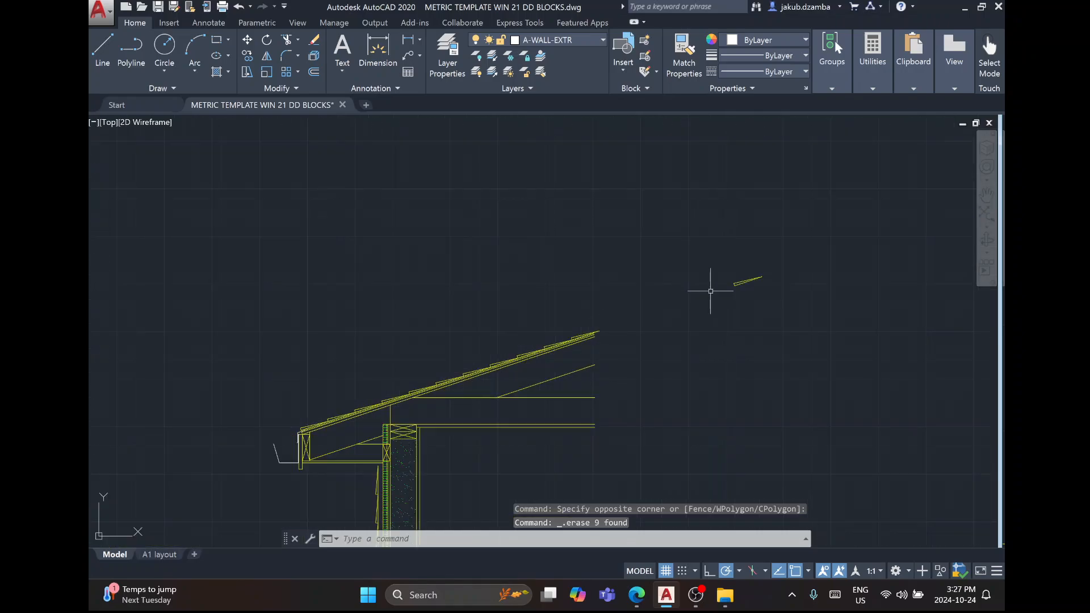
{"action": "left_click", "coordinate": [811, 297]}
{"action": "left_click", "coordinate": [678, 225]}
{"action": "key", "text": "Delete"}
{"action": "scroll", "coordinate": [448, 358], "scroll_direction": "up", "scroll_amount": 4}
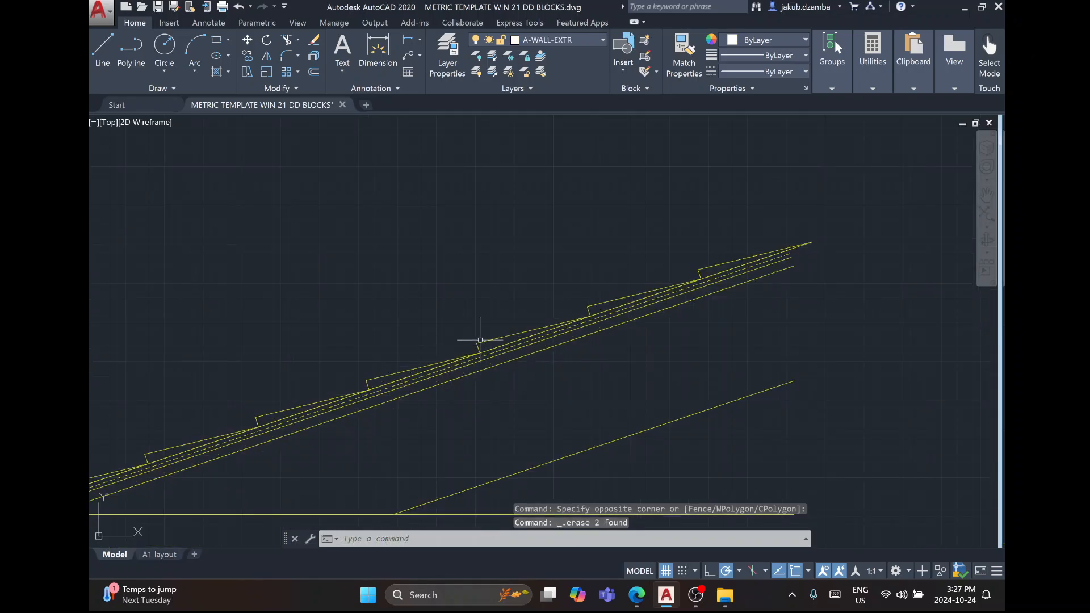
Examine the full wall section in the sample PDF down to the footing, and the top of the foundation wall in the AutoCAD drawing.
{"action": "scroll", "coordinate": [579, 279], "scroll_direction": "down", "scroll_amount": 5}
{"action": "middle_click_drag", "start_coordinate": [572, 348], "coordinate": [583, 265]}
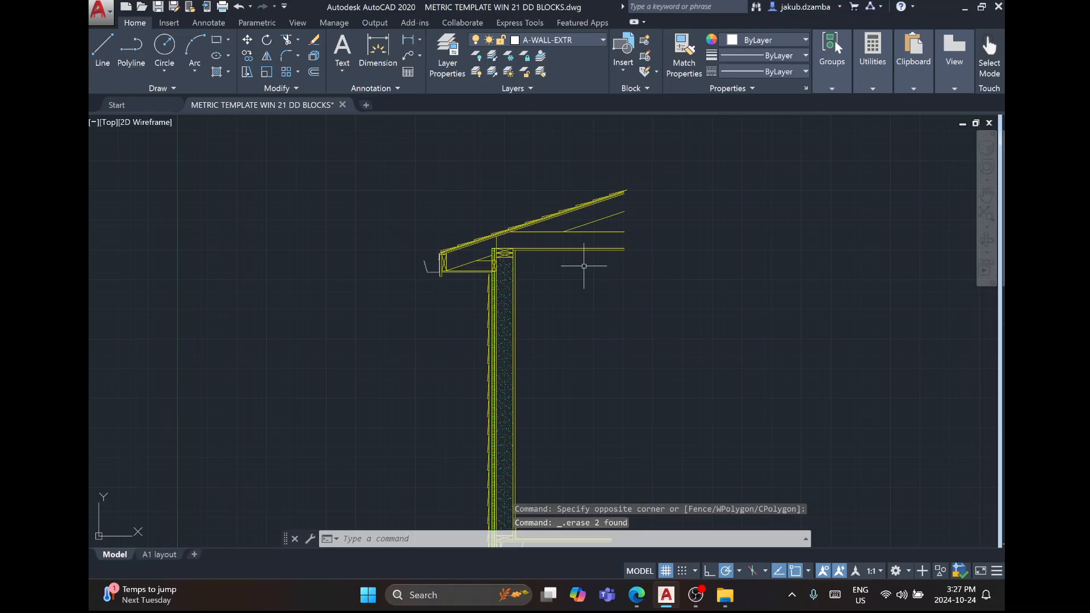
{"action": "key", "text": "alt+Tab"}
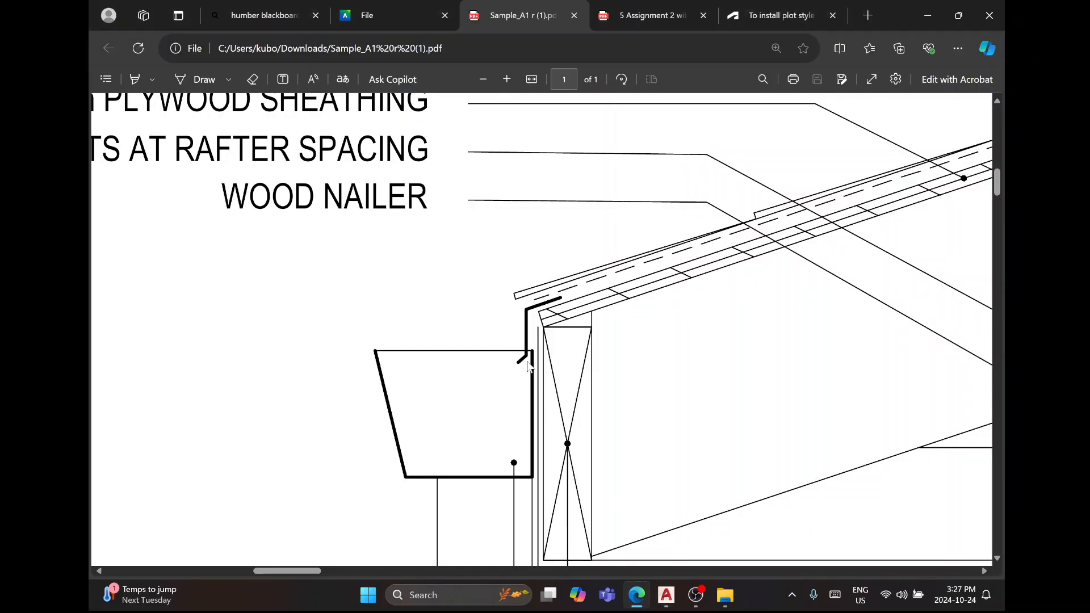
{"action": "scroll", "coordinate": [529, 358], "scroll_direction": "down", "scroll_amount": 10, "text": "ctrl"}
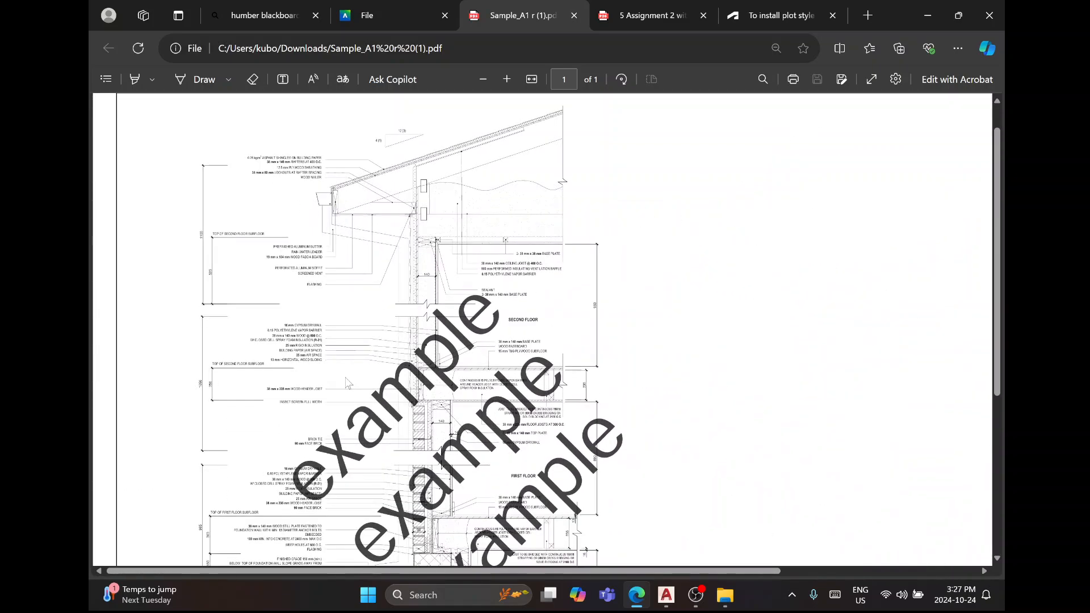
{"action": "scroll", "coordinate": [348, 384], "scroll_direction": "down", "scroll_amount": 5}
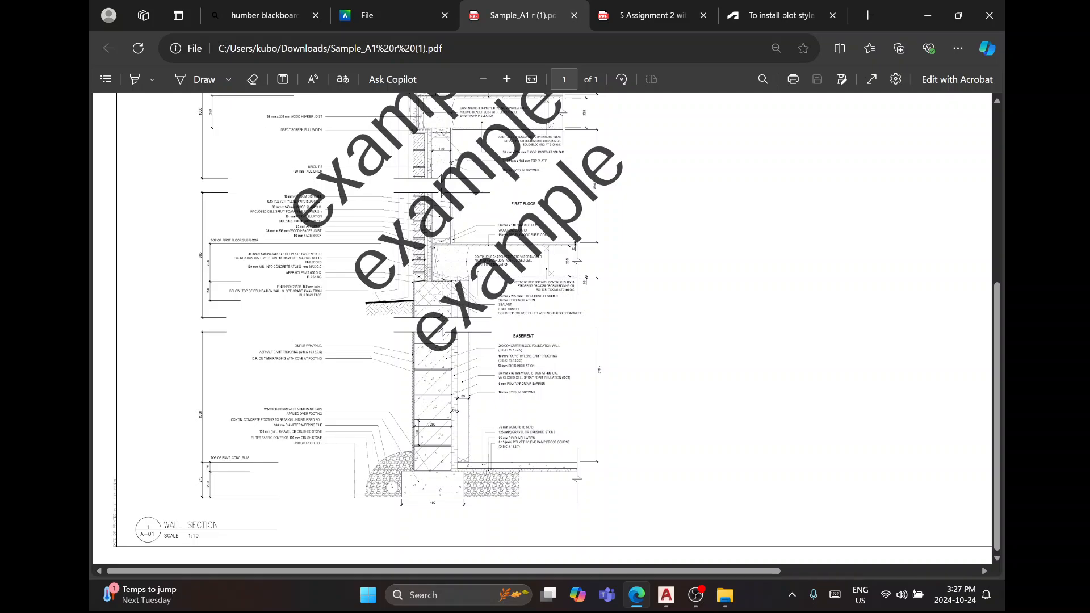
{"action": "left_click", "coordinate": [667, 596]}
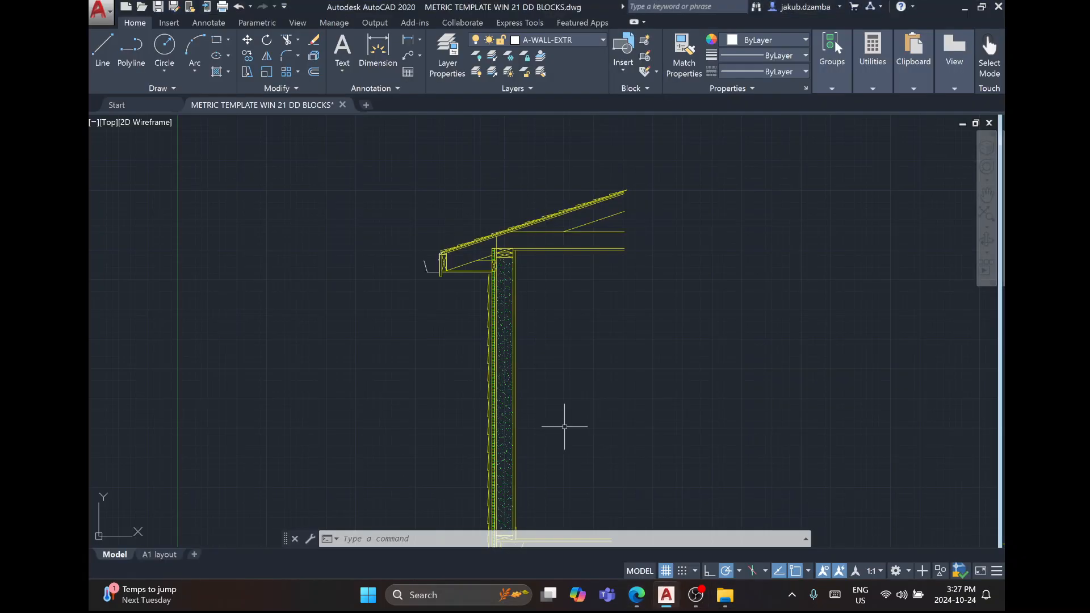
{"action": "scroll", "coordinate": [466, 300], "scroll_direction": "down", "scroll_amount": 5}
{"action": "middle_click_drag", "start_coordinate": [461, 387], "coordinate": [489, 295]}
{"action": "scroll", "coordinate": [474, 330], "scroll_direction": "up", "scroll_amount": 5}
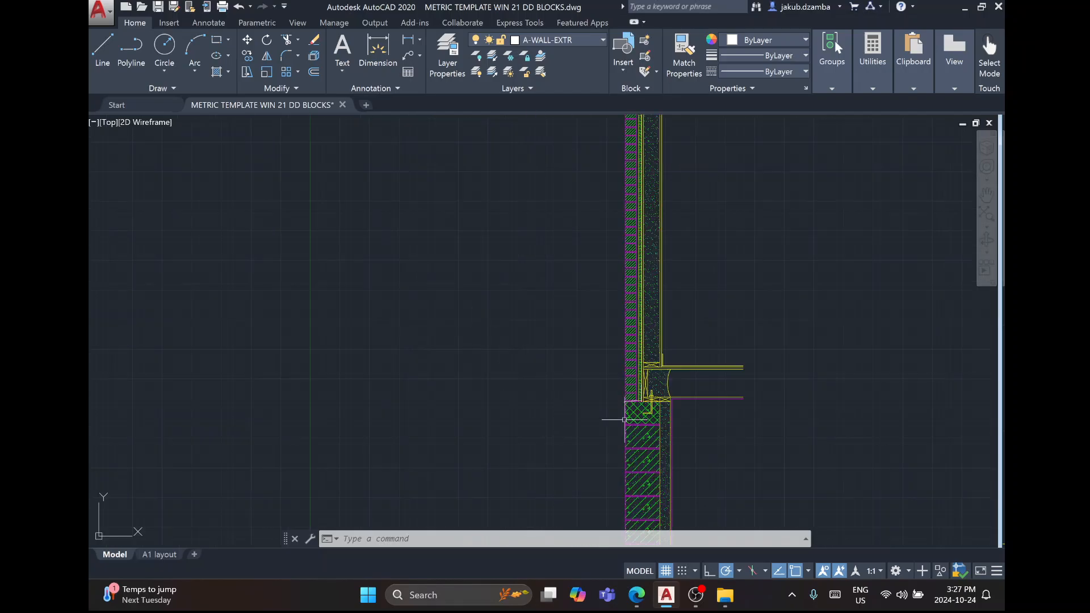
Switch to the sample PDF to check the grade line at the foundation wall, and return to AutoCAD.
{"action": "scroll", "coordinate": [644, 417], "scroll_direction": "up", "scroll_amount": 5}
{"action": "middle_click_drag", "start_coordinate": [535, 546], "coordinate": [652, 512]}
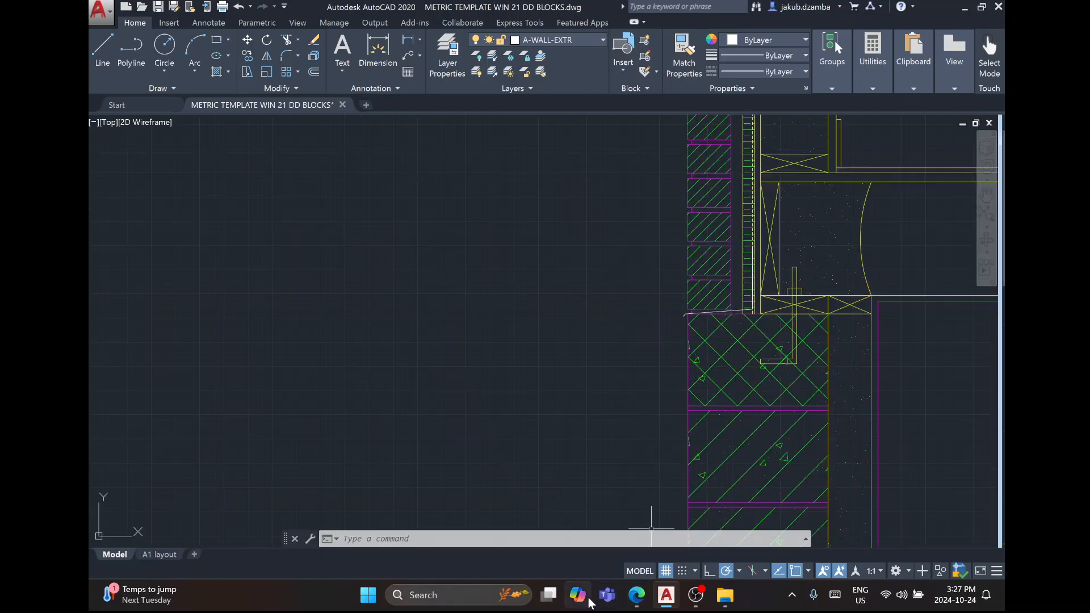
{"action": "left_click", "coordinate": [608, 597]}
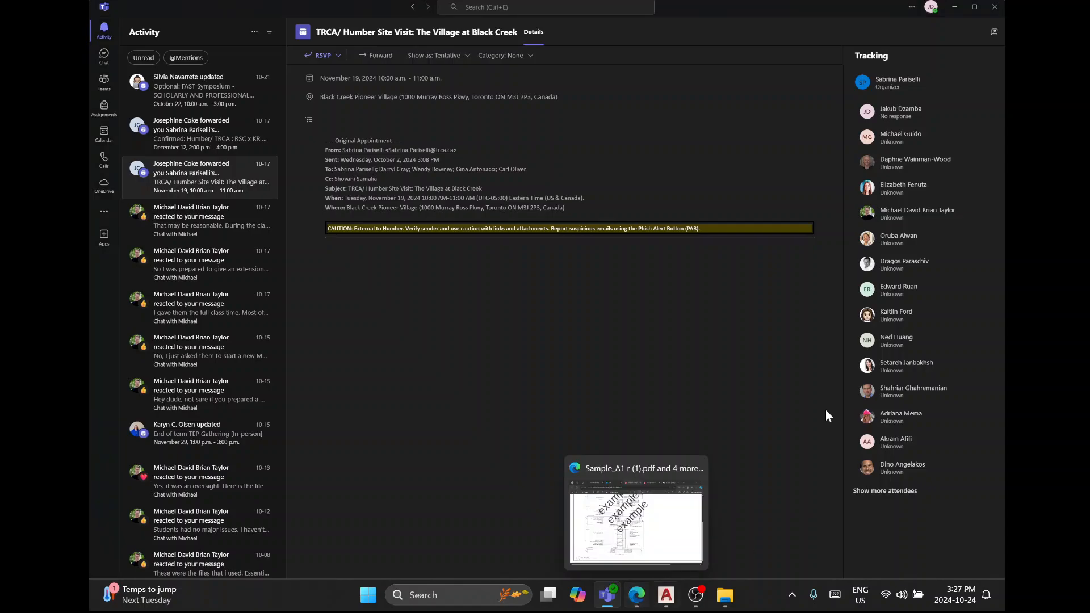
{"action": "left_click", "coordinate": [994, 6]}
{"action": "left_click", "coordinate": [636, 595]}
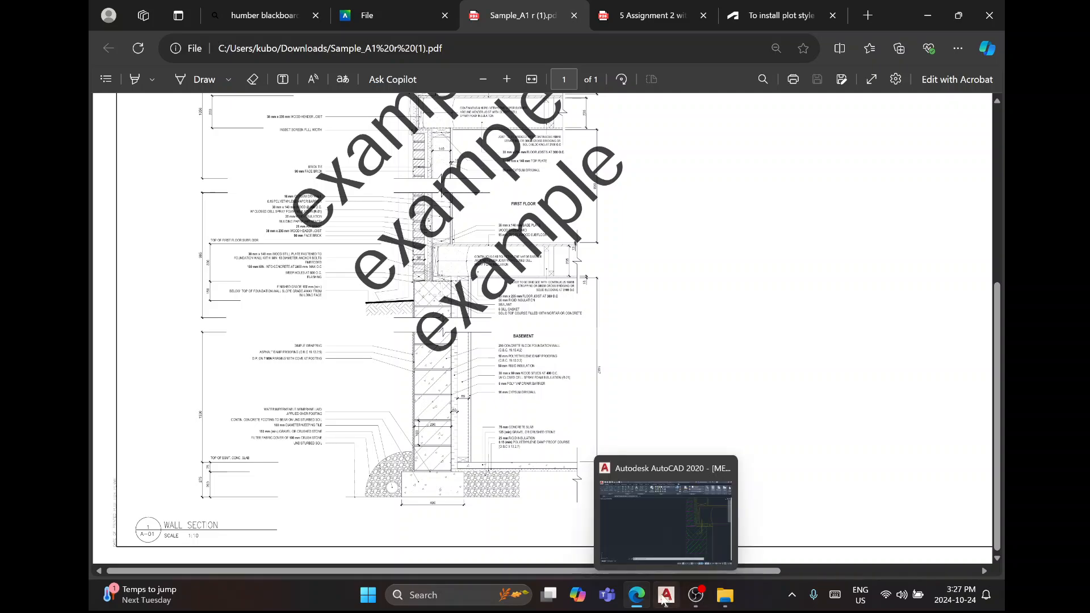
{"action": "left_click", "coordinate": [667, 595]}
Draw a horizontal grade line outward from the foundation wall's outer face, starting partway down the top block course.
{"action": "left_click", "coordinate": [103, 54]}
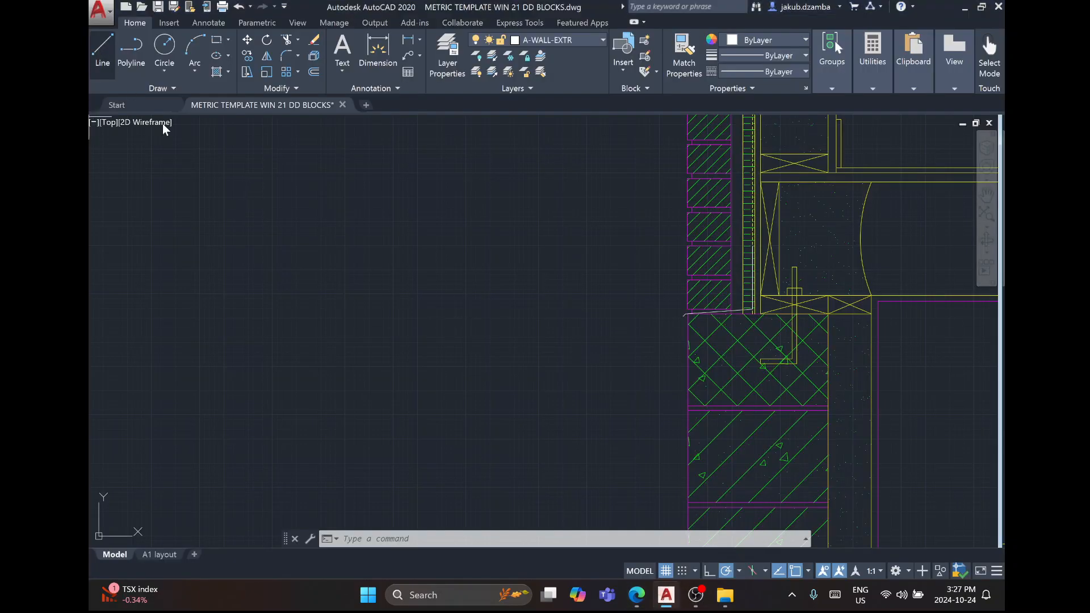
{"action": "left_click", "coordinate": [687, 377]}
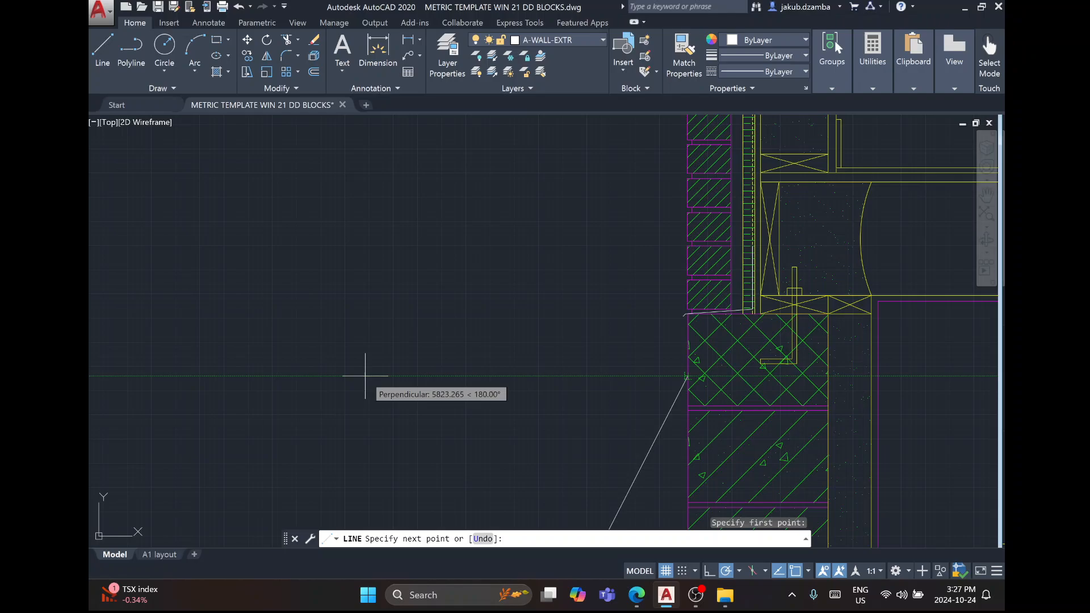
{"action": "scroll", "coordinate": [365, 375], "scroll_direction": "down", "scroll_amount": 5}
{"action": "left_click", "coordinate": [366, 372]}
{"action": "key", "text": "Escape"}
{"action": "scroll", "coordinate": [366, 377], "scroll_direction": "up", "scroll_amount": 5}
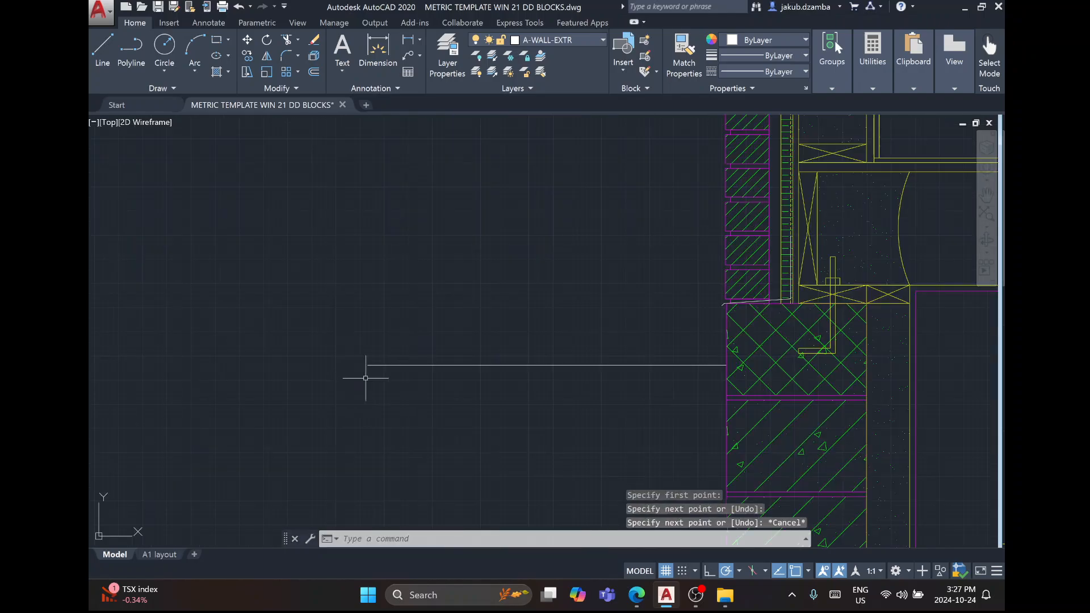
Slope the grade line away from the wall by stretching its outer end straight down about 84 mm.
{"action": "left_click", "coordinate": [365, 378]}
{"action": "left_click", "coordinate": [365, 357]}
{"action": "left_click", "coordinate": [368, 365]}
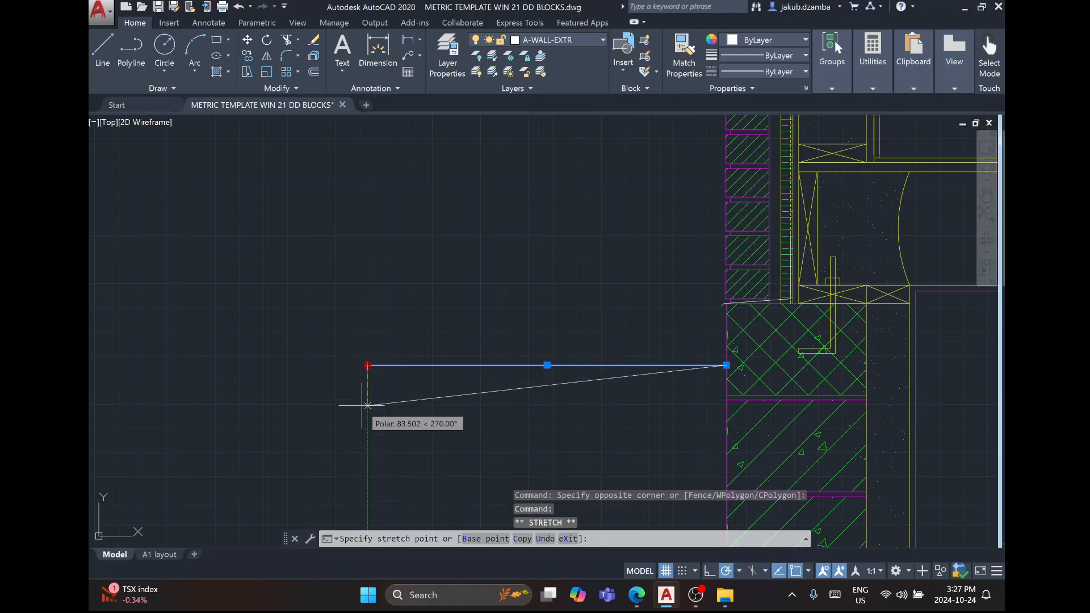
{"action": "left_click", "coordinate": [368, 406]}
{"action": "key", "text": "Escape"}
Move the sloped grade line to the L-PLNT-TREE layer and clear the selection.
{"action": "left_click", "coordinate": [557, 418]}
{"action": "left_click", "coordinate": [518, 348]}
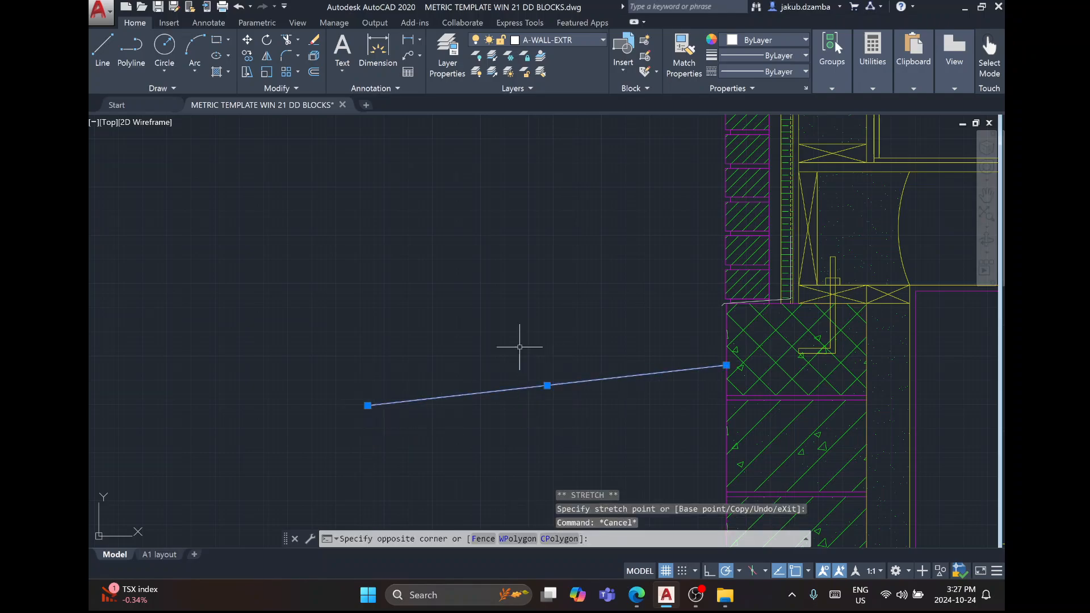
{"action": "left_click", "coordinate": [600, 42]}
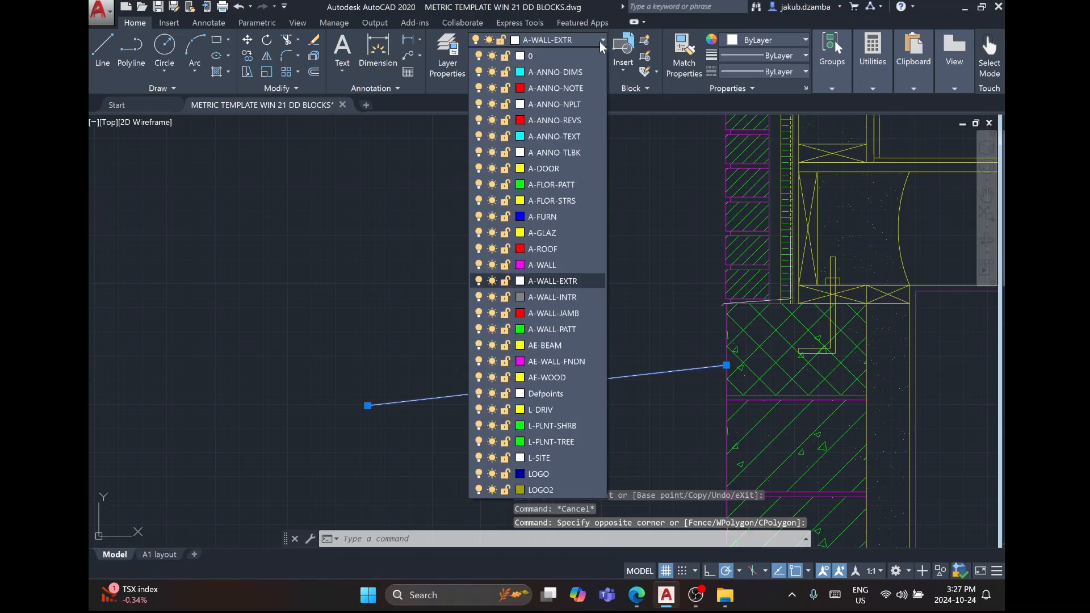
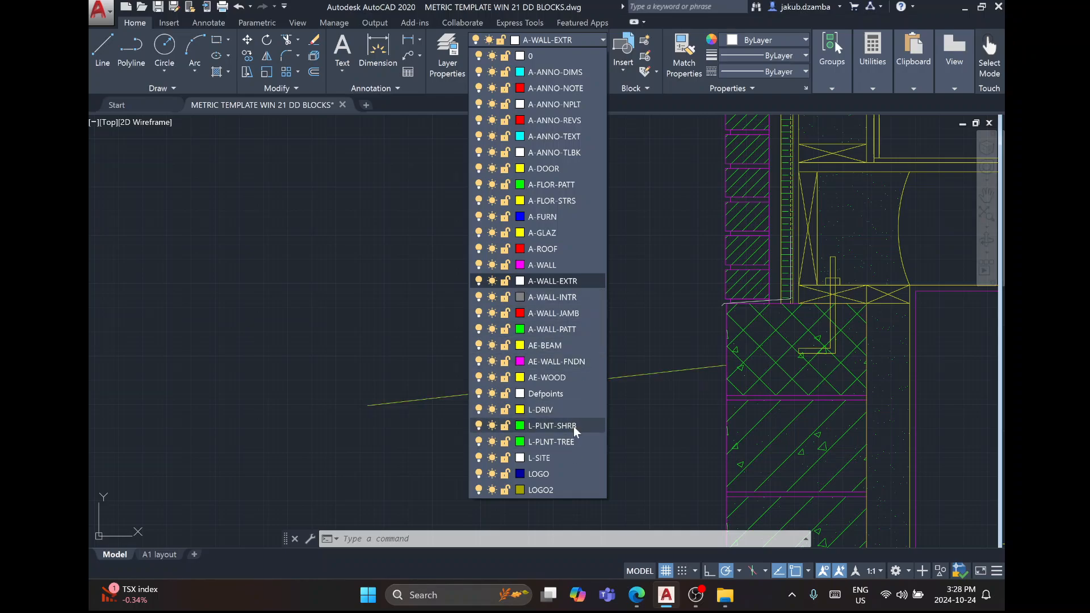
{"action": "left_click", "coordinate": [578, 442]}
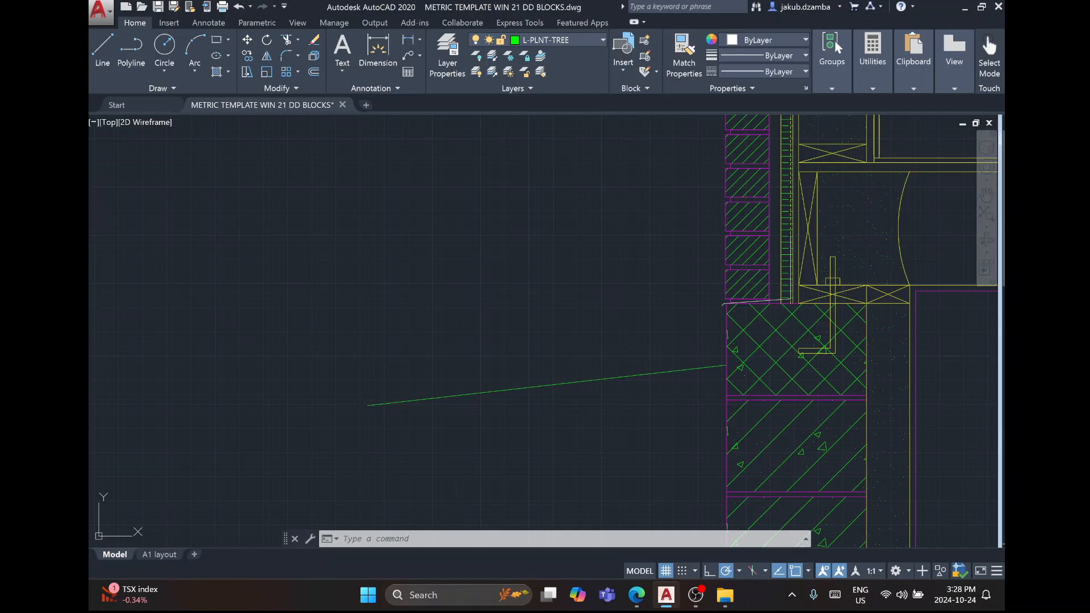
{"action": "key", "text": "Escape"}
Check the soil detail in the sample PDF and draw a vertical line straight down from the grade line's outer end in AutoCAD.
{"action": "scroll", "coordinate": [596, 283], "scroll_direction": "down", "scroll_amount": 4}
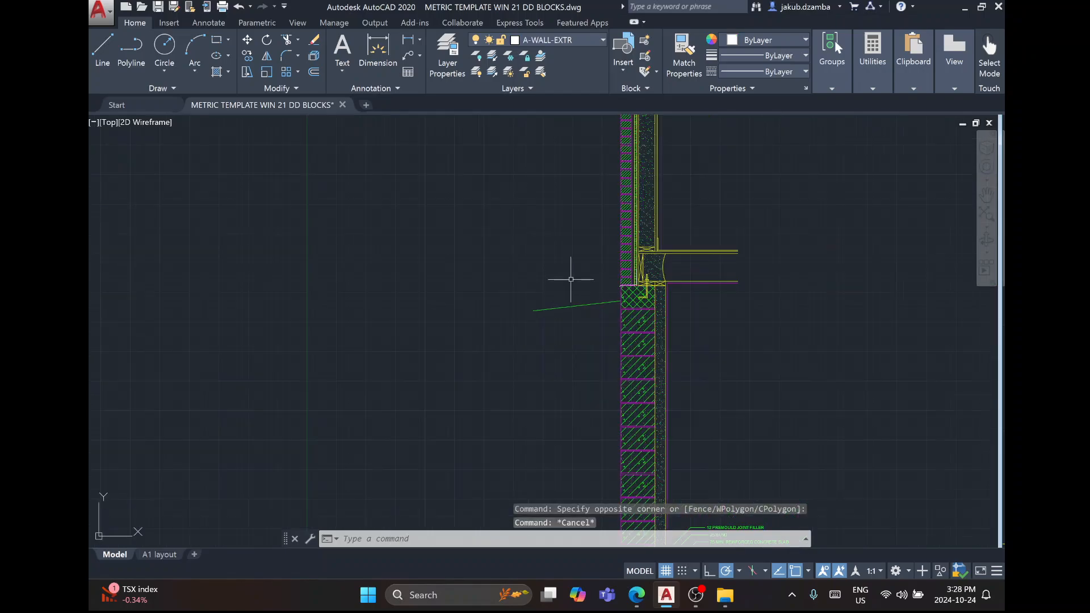
{"action": "left_click", "coordinate": [636, 594]}
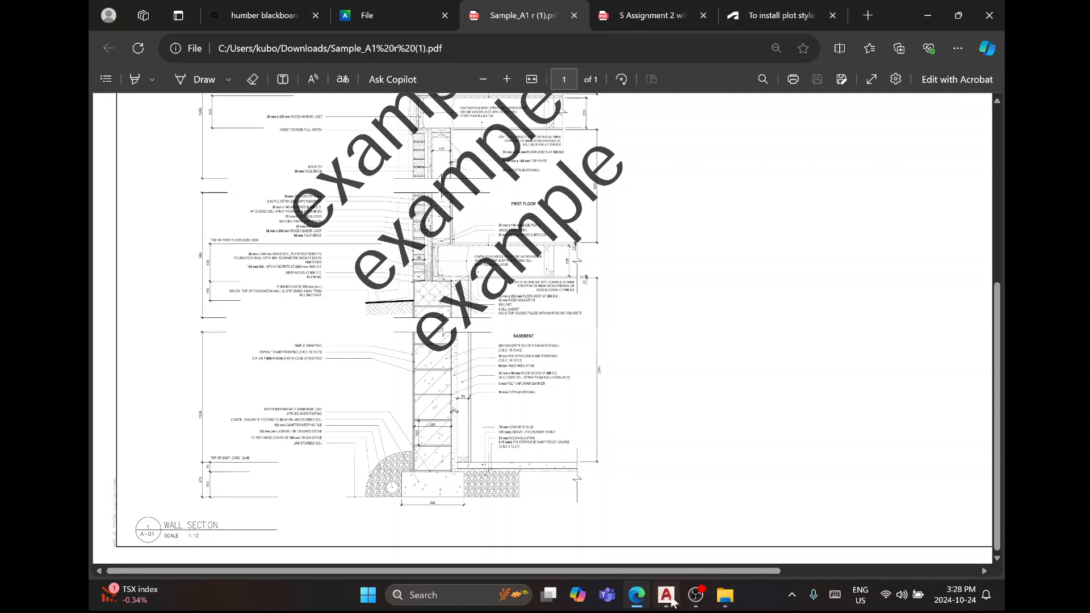
{"action": "left_click", "coordinate": [666, 594]}
{"action": "left_click", "coordinate": [103, 42]}
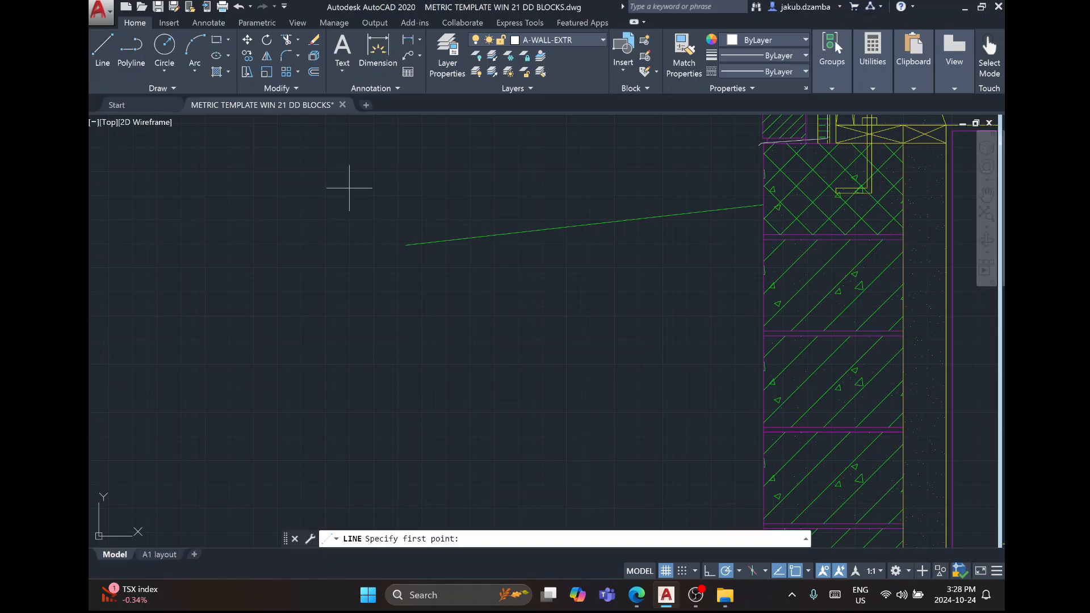
{"action": "left_click", "coordinate": [401, 244]}
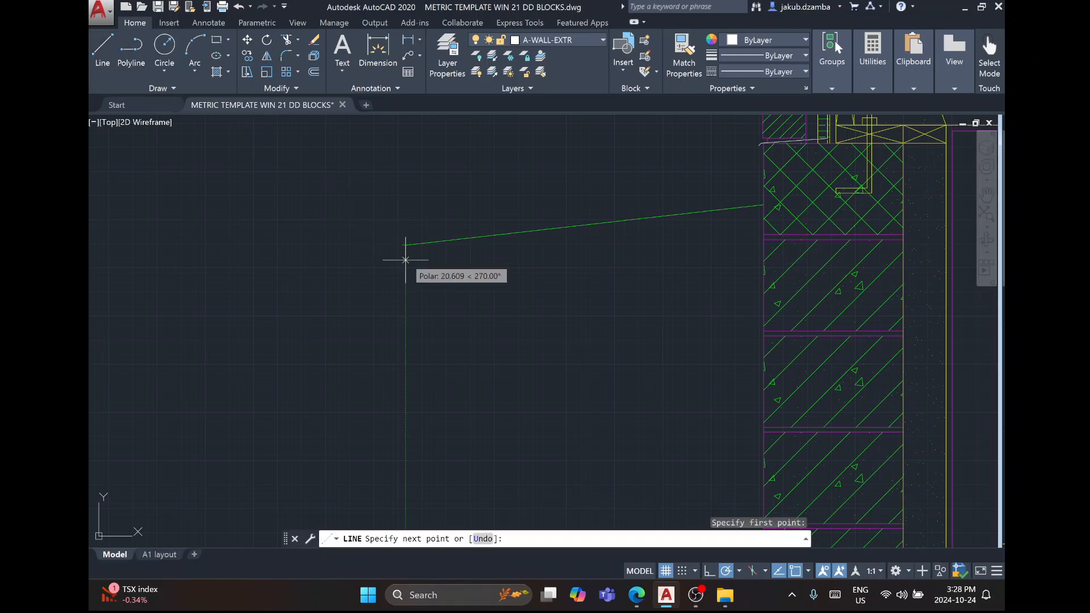
{"action": "left_click", "coordinate": [405, 367]}
{"action": "key", "text": "Escape"}
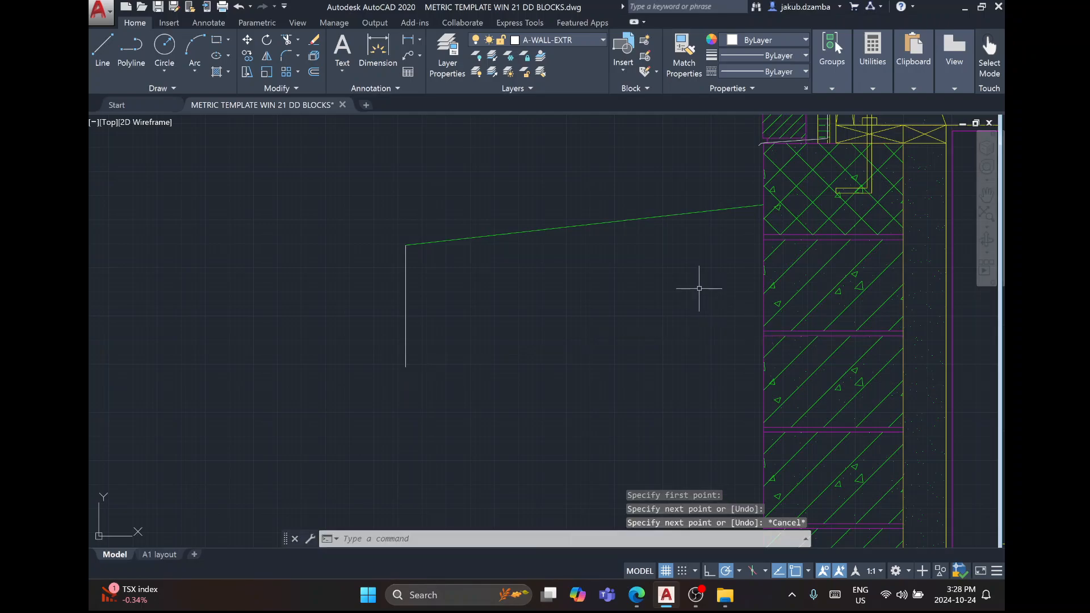
Copy the sloped grade line down to the lower end of the vertical line to close off the soil area.
{"action": "type", "text": "cop"}
{"action": "key", "text": "Return"}
{"action": "left_click", "coordinate": [647, 310]}
{"action": "left_click", "coordinate": [567, 192]}
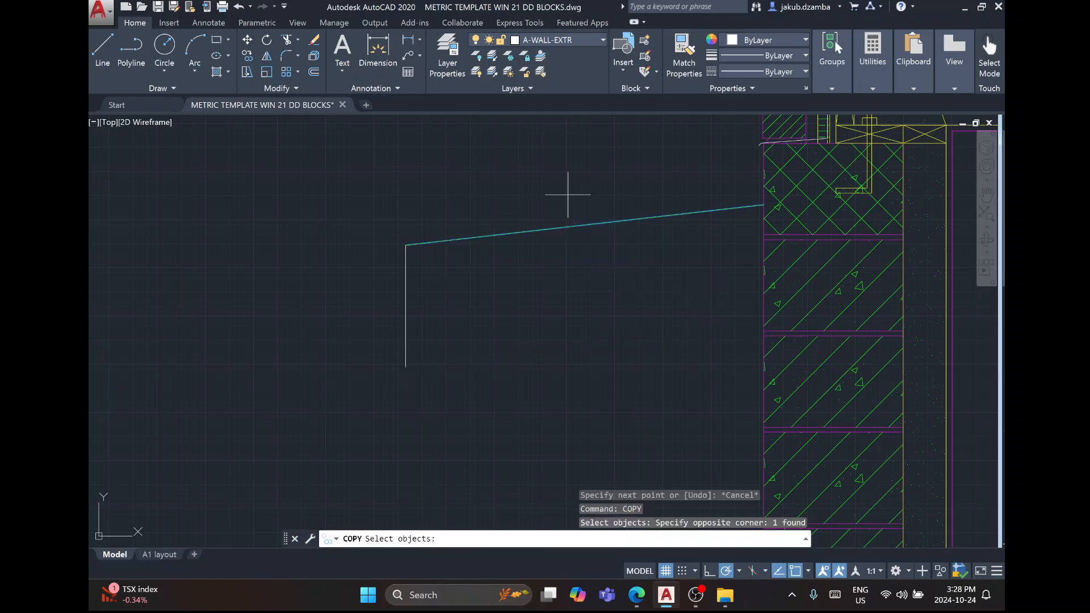
{"action": "key", "text": "Return"}
{"action": "left_click", "coordinate": [404, 247]}
{"action": "left_click", "coordinate": [406, 366]}
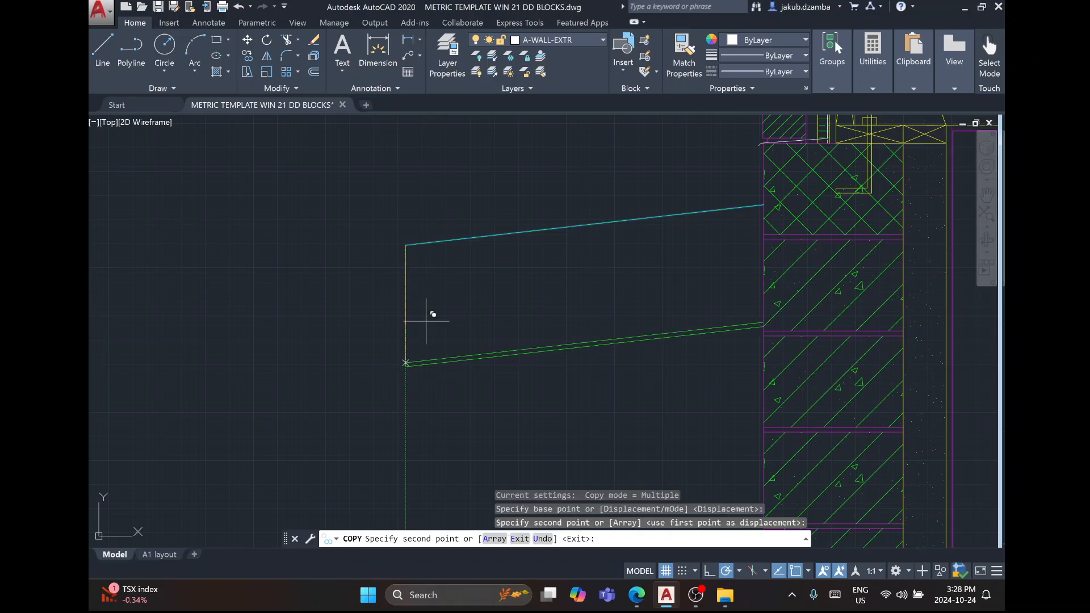
{"action": "key", "text": "Escape"}
Make A-WALL-PATT the current layer and hatch the enclosed soil area with the EARTH pattern.
{"action": "left_click", "coordinate": [545, 41]}
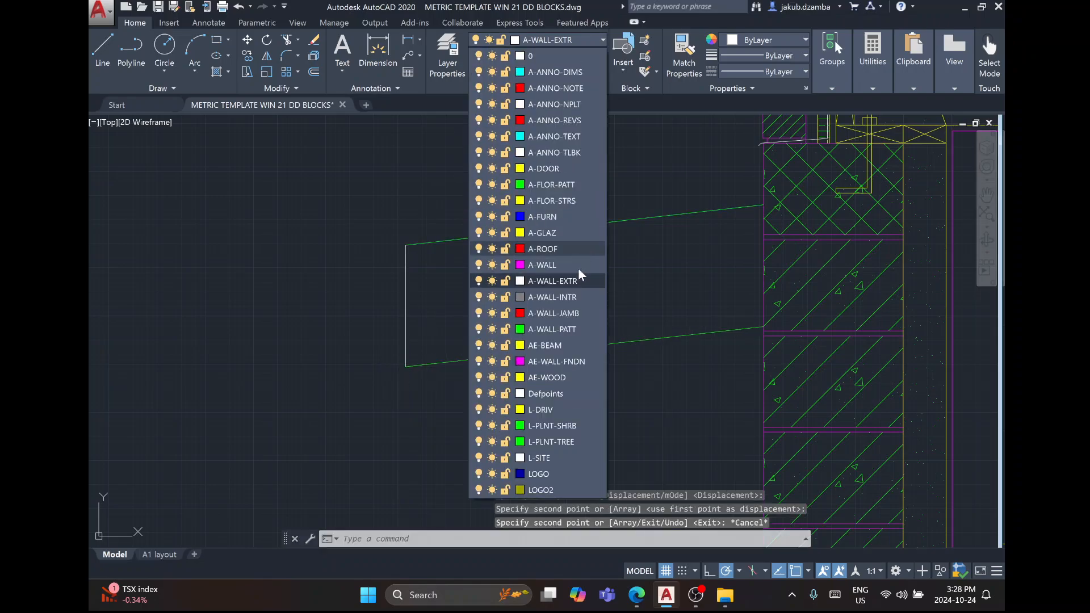
{"action": "left_click", "coordinate": [574, 328]}
{"action": "type", "text": "ha"}
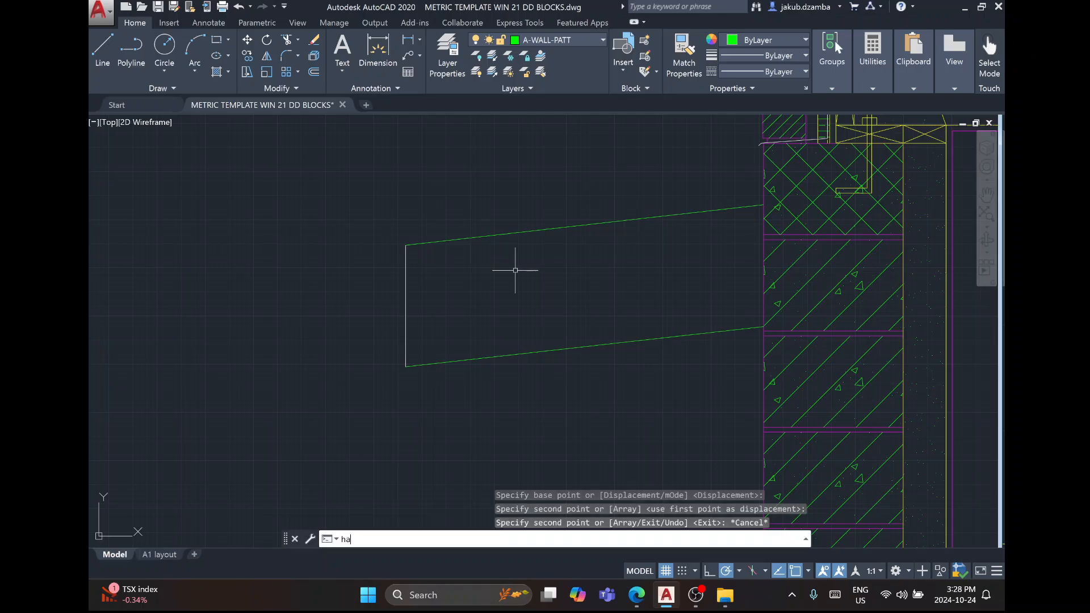
{"action": "type", "text": "tch"}
{"action": "key", "text": "Return"}
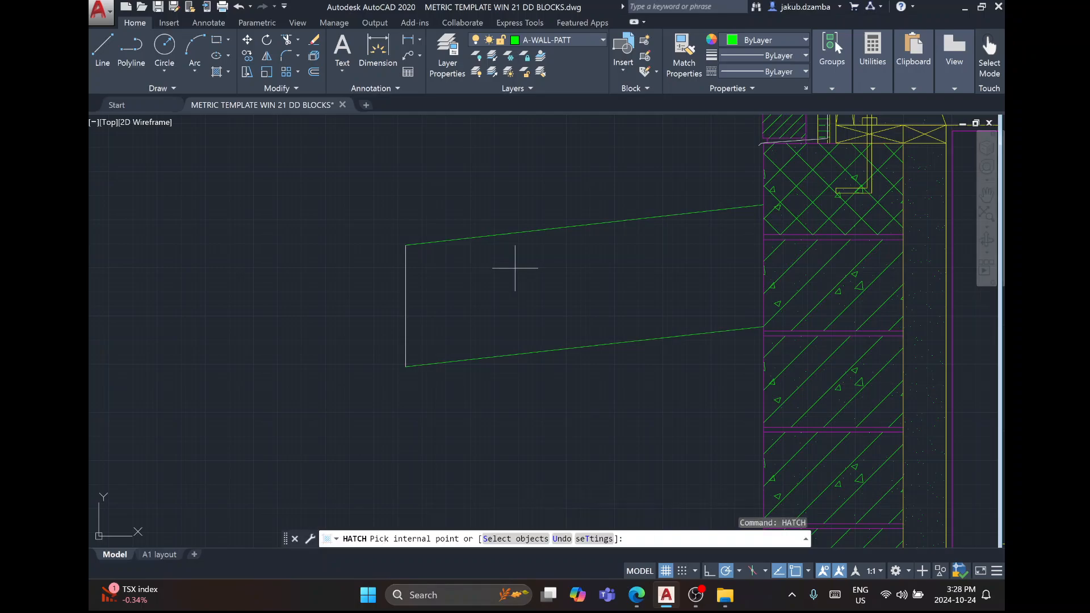
{"action": "left_click", "coordinate": [515, 268]}
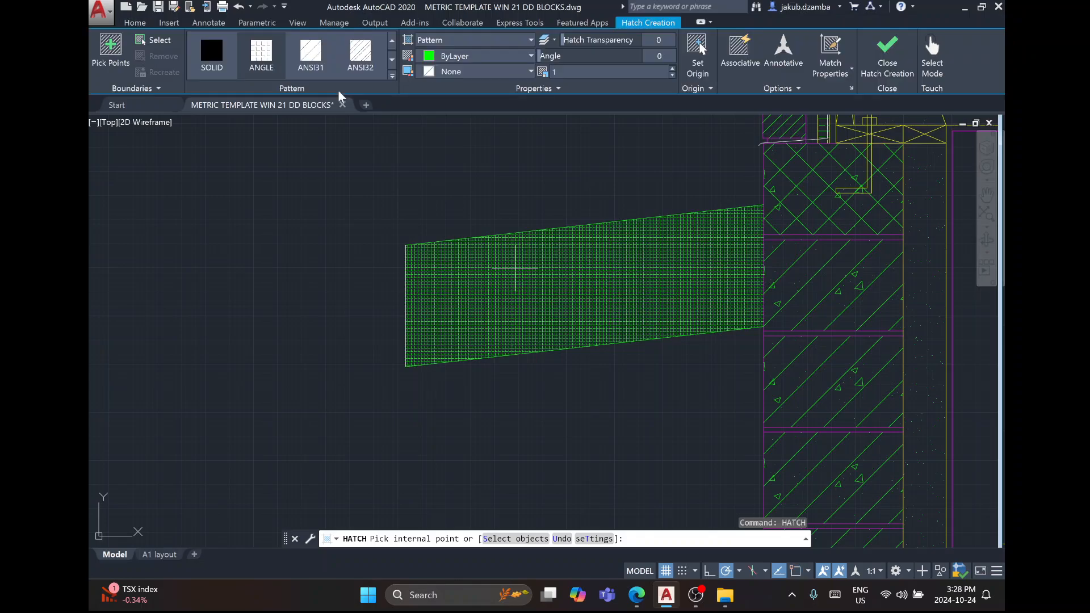
{"action": "left_click", "coordinate": [392, 75]}
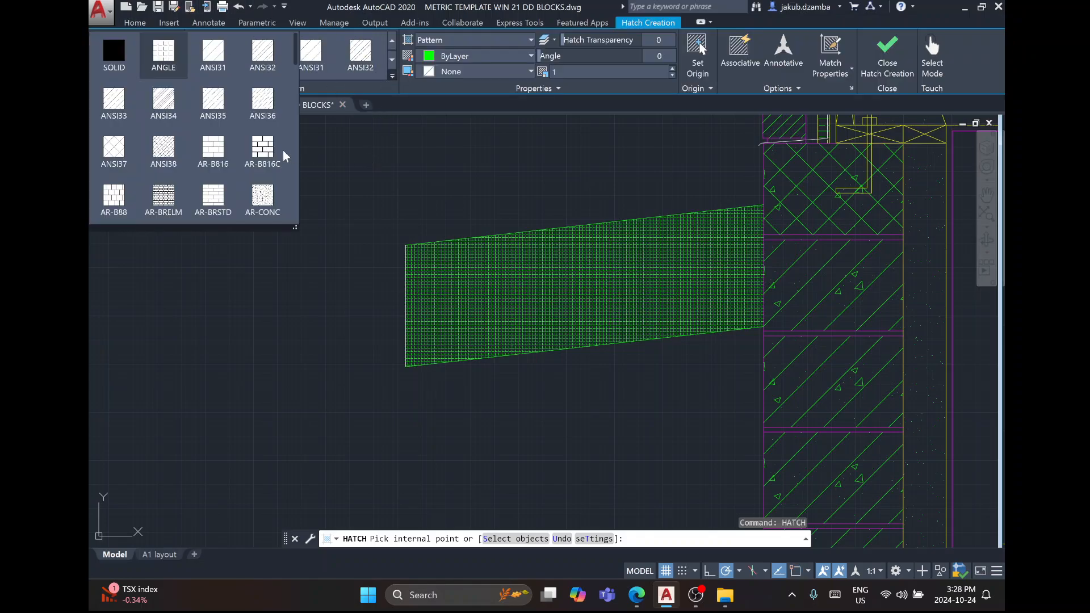
{"action": "scroll", "coordinate": [229, 185], "scroll_direction": "down", "scroll_amount": 1}
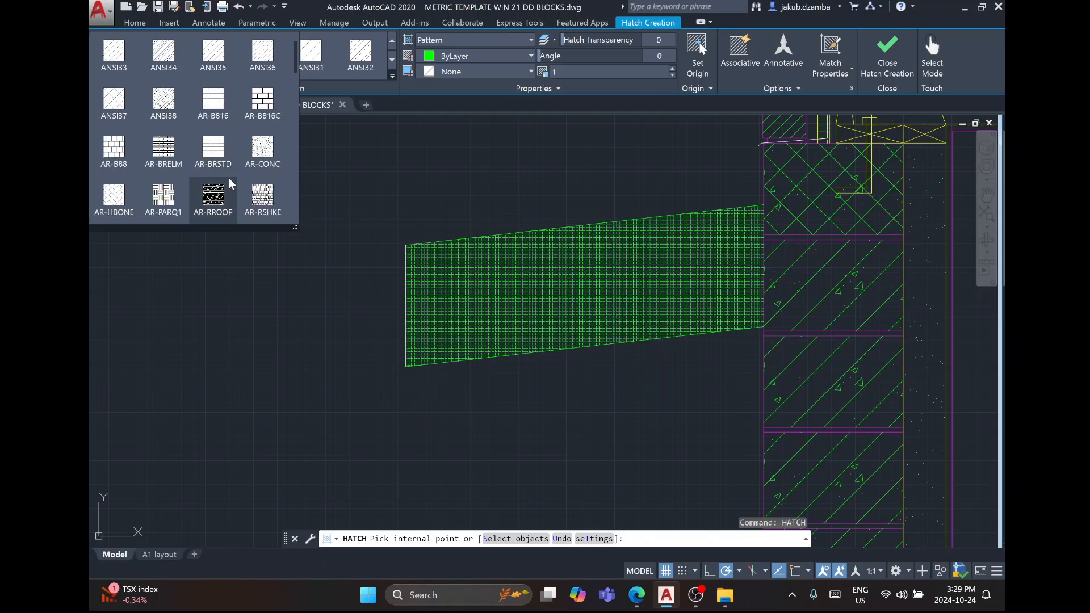
{"action": "scroll", "coordinate": [231, 183], "scroll_direction": "down", "scroll_amount": 2}
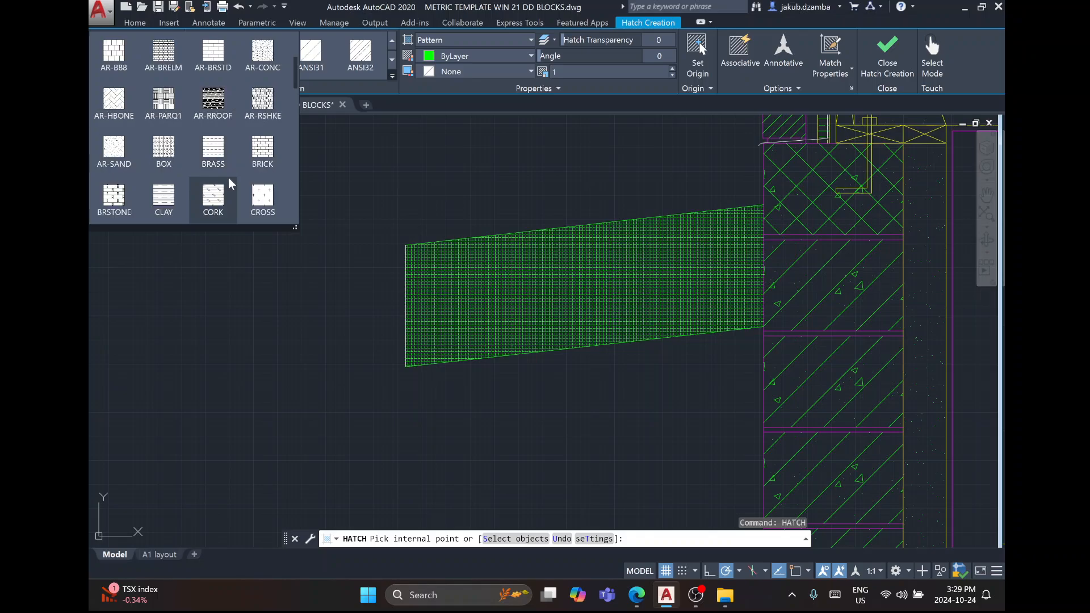
{"action": "scroll", "coordinate": [231, 183], "scroll_direction": "down", "scroll_amount": 2}
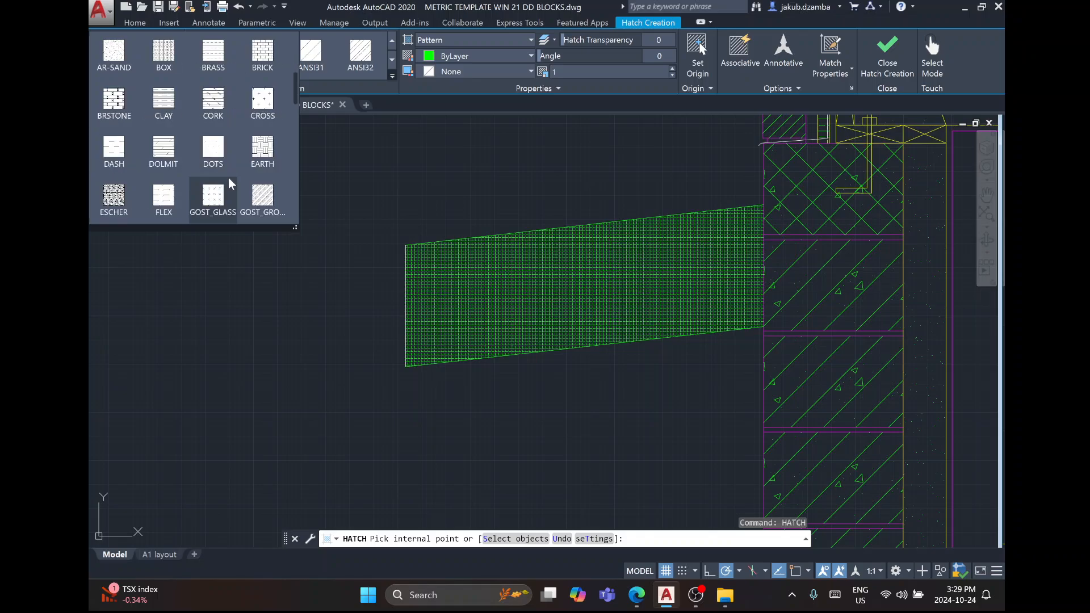
{"action": "left_click", "coordinate": [263, 163]}
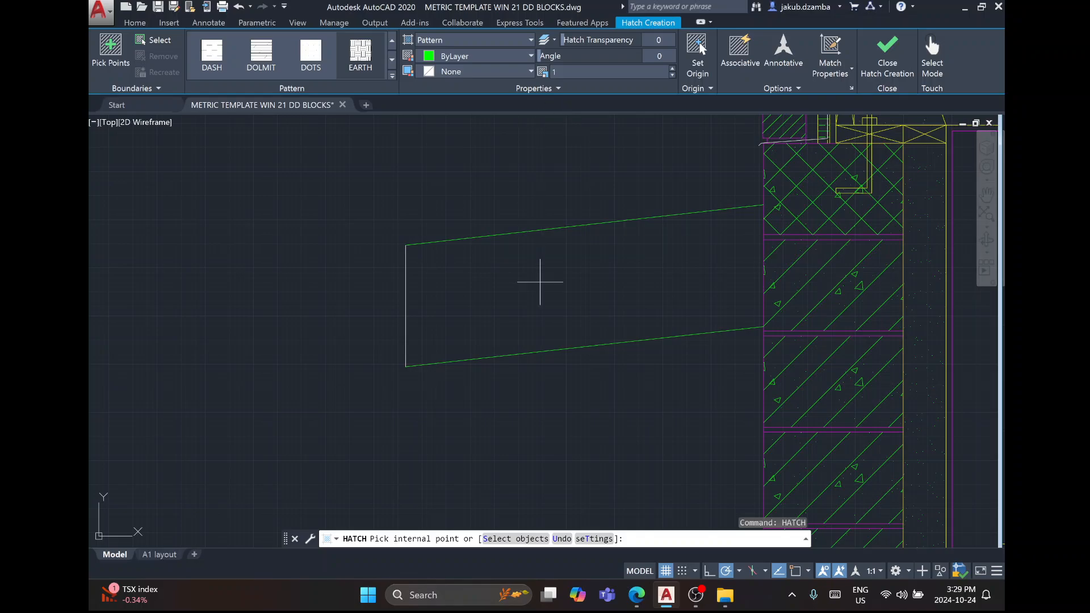
{"action": "left_click", "coordinate": [539, 284]}
Set the soil hatch scale to 15 and its angle to 45, and finish the hatch.
{"action": "left_click", "coordinate": [611, 72]}
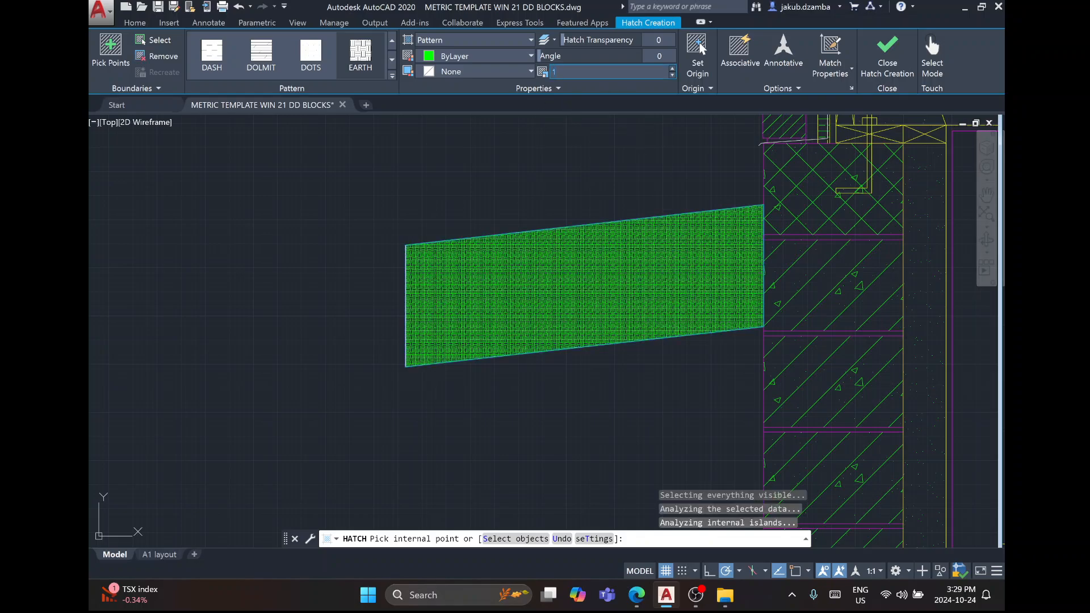
{"action": "type", "text": "15"}
{"action": "key", "text": "Return"}
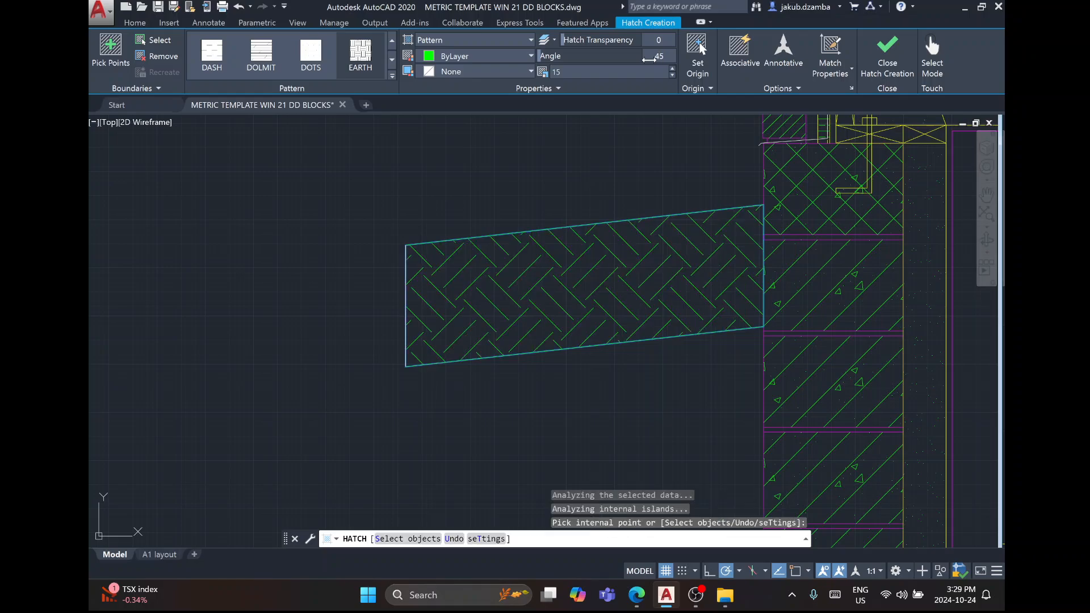
{"action": "key", "text": "Return"}
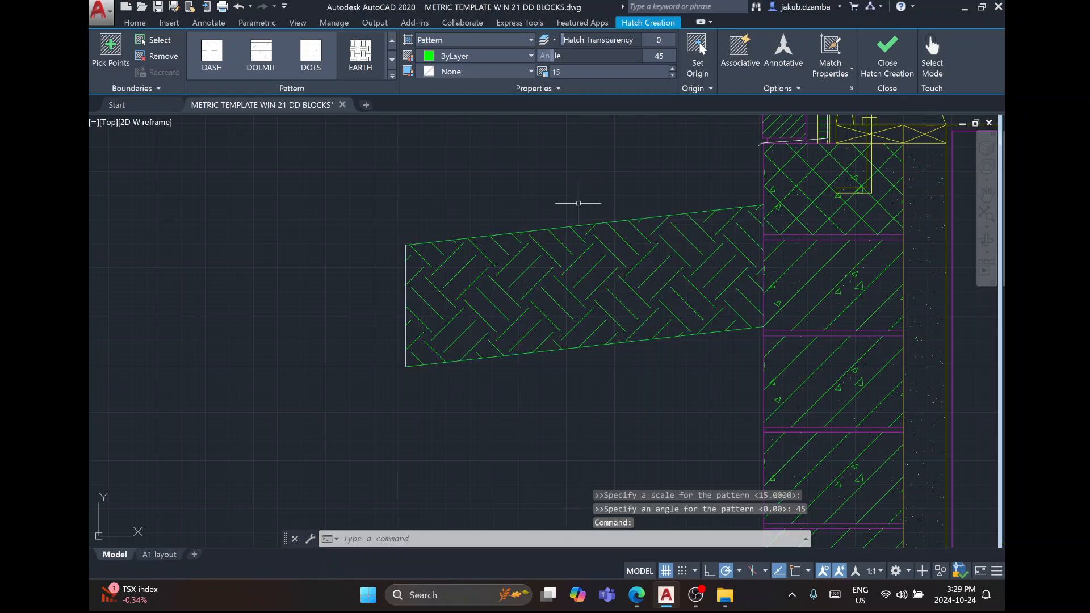
Delete the lower sloped boundary line beneath the earth hatch.
{"action": "left_click", "coordinate": [597, 345]}
{"action": "key", "text": "Delete"}
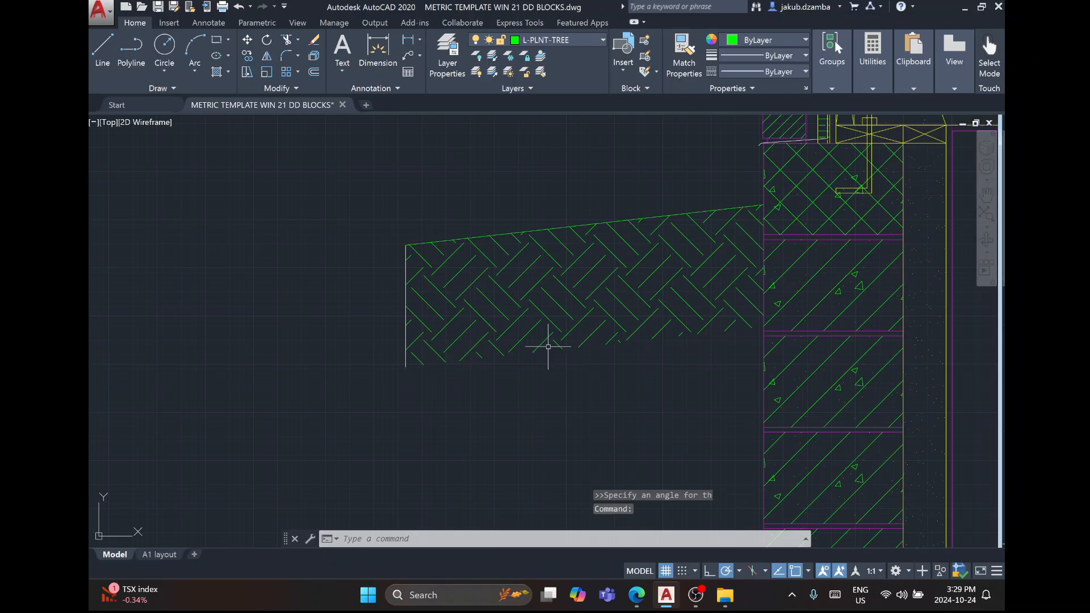
{"action": "scroll", "coordinate": [316, 304], "scroll_direction": "down", "scroll_amount": 5}
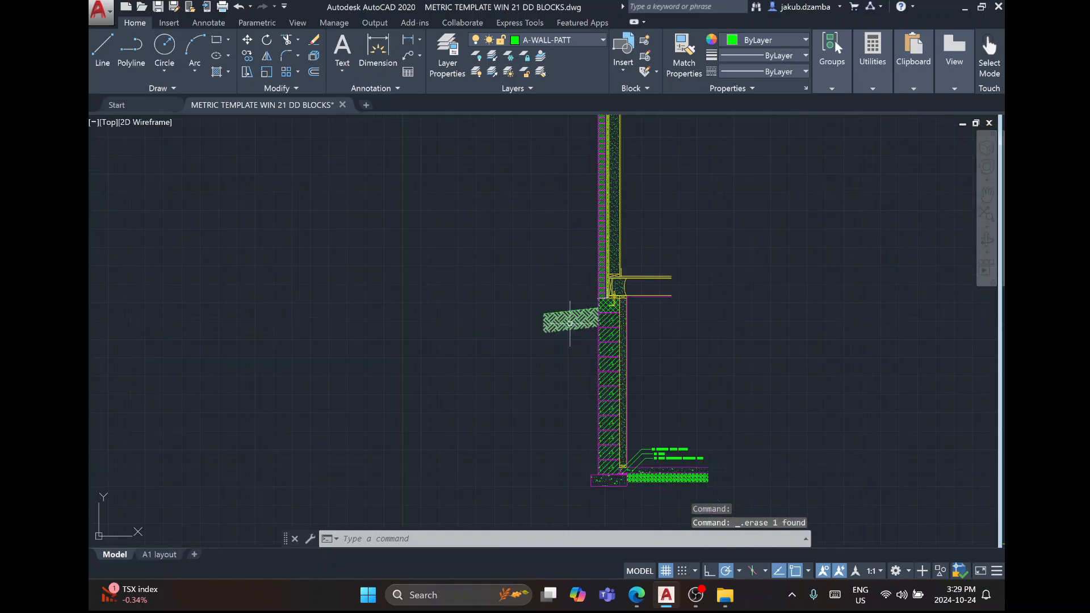
{"action": "scroll", "coordinate": [576, 309], "scroll_direction": "up", "scroll_amount": 5}
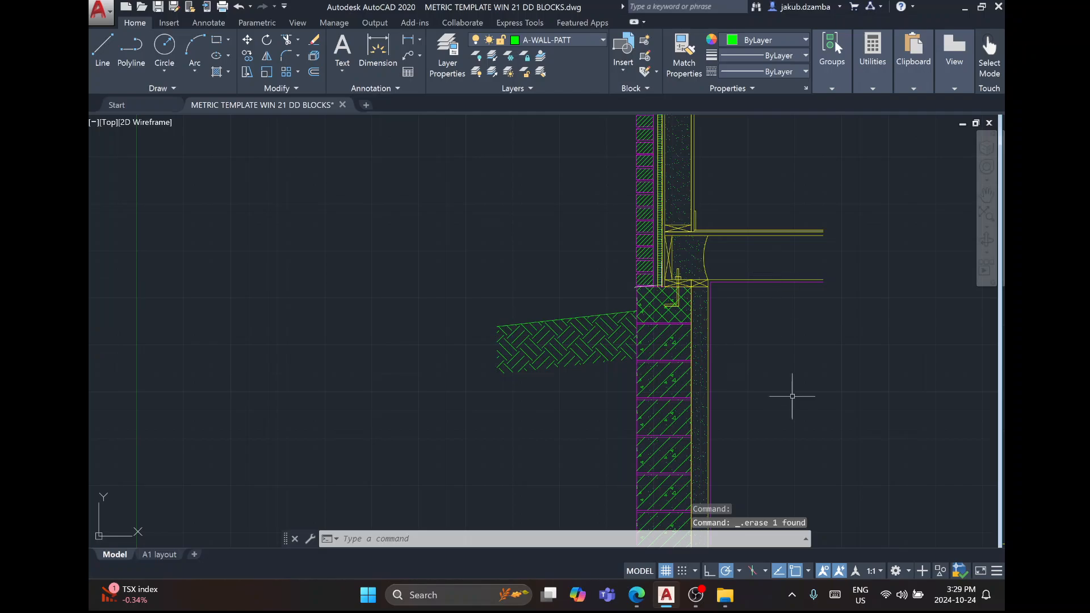
{"action": "mouse_move", "coordinate": [792, 397]}
{"action": "middle_mouse_down"}
{"action": "mouse_move", "coordinate": [766, 352]}
{"action": "mouse_move", "coordinate": [569, 152]}
{"action": "middle_mouse_up"}
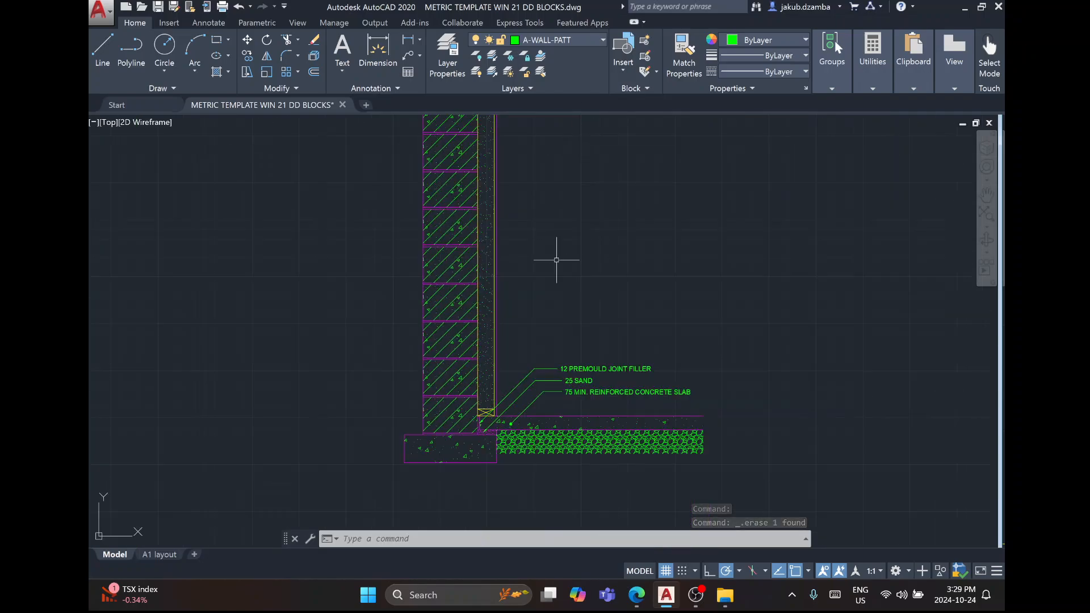
{"action": "middle_click_drag", "start_coordinate": [556, 258], "coordinate": [574, 259]}
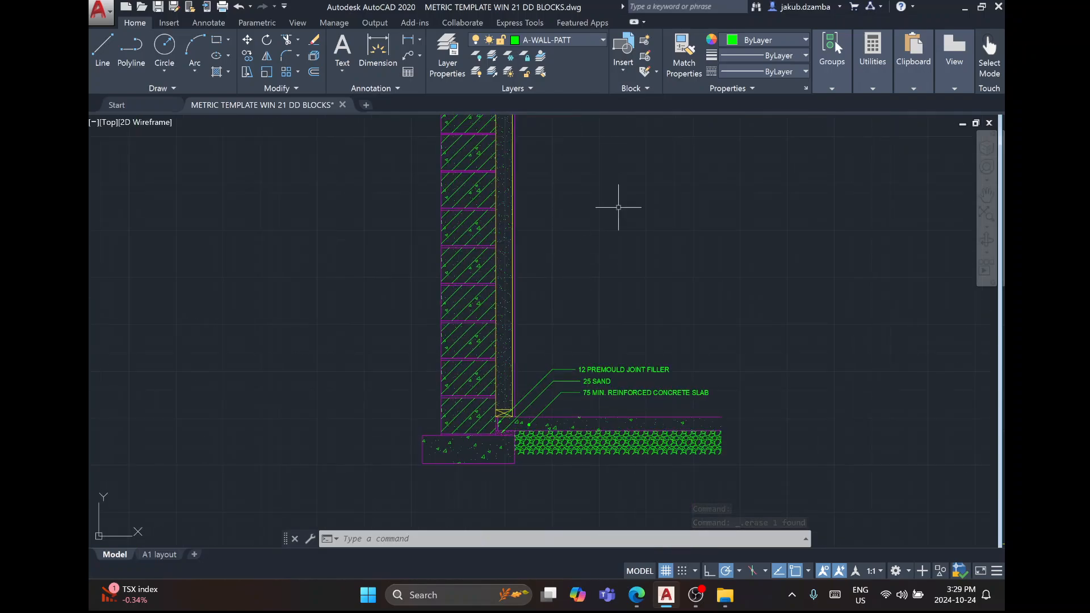
Make A-ANNO-NOTE the current layer and place a multileader pointing to the gravel hatch, landing below the concrete slab note.
{"action": "left_click", "coordinate": [595, 39]}
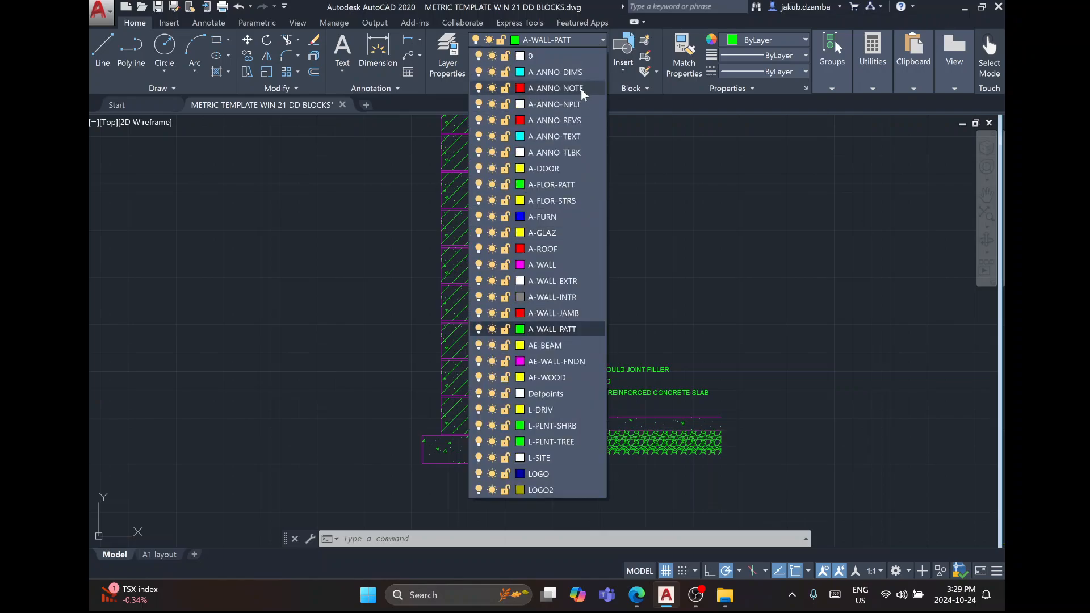
{"action": "left_click", "coordinate": [580, 88]}
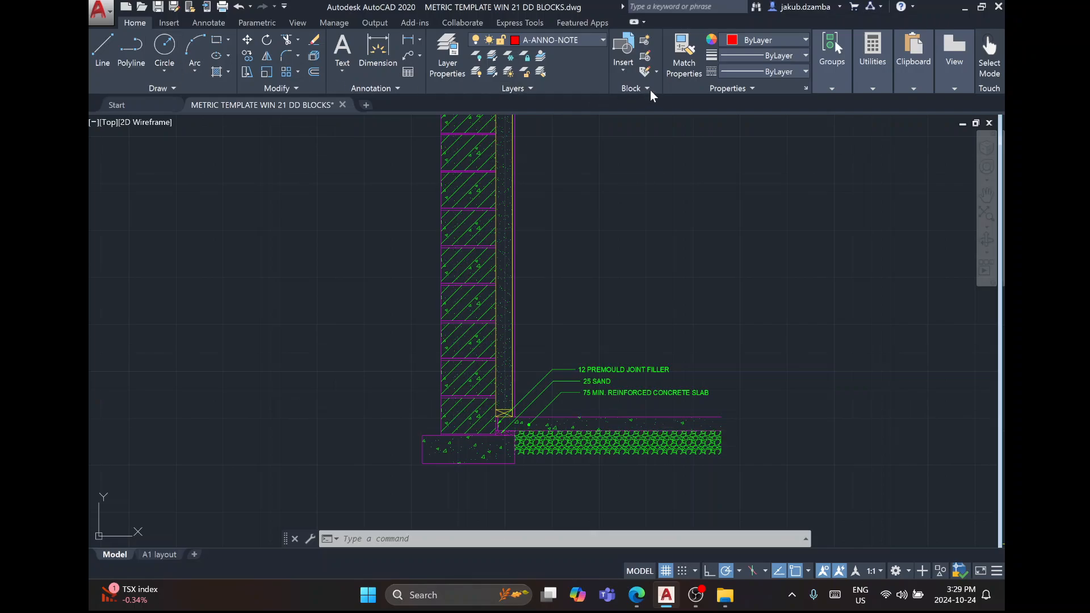
{"action": "left_click", "coordinate": [409, 59]}
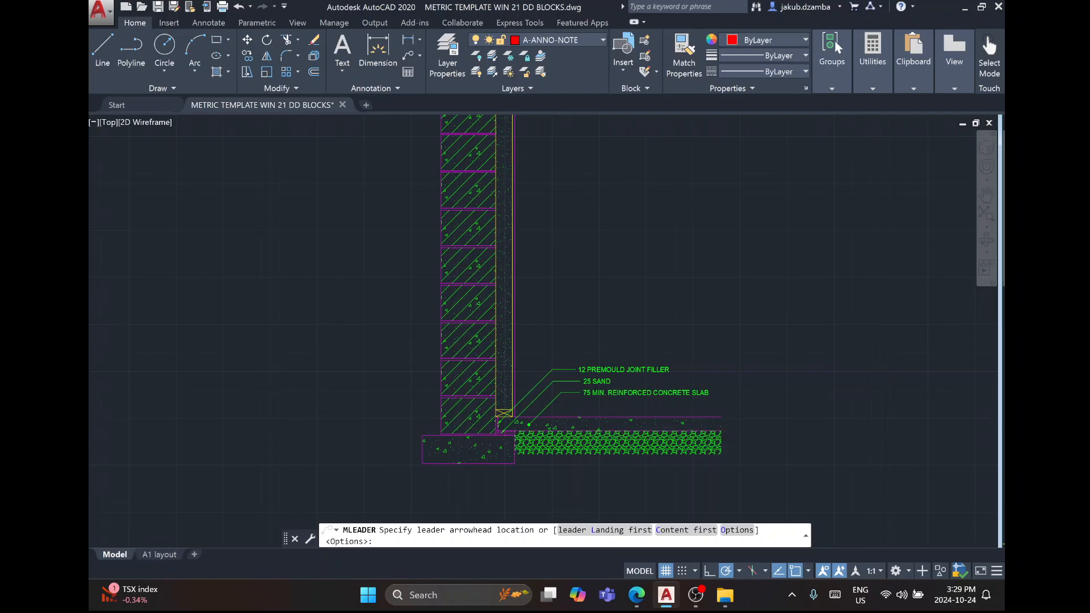
{"action": "scroll", "coordinate": [575, 464], "scroll_direction": "up", "scroll_amount": 4}
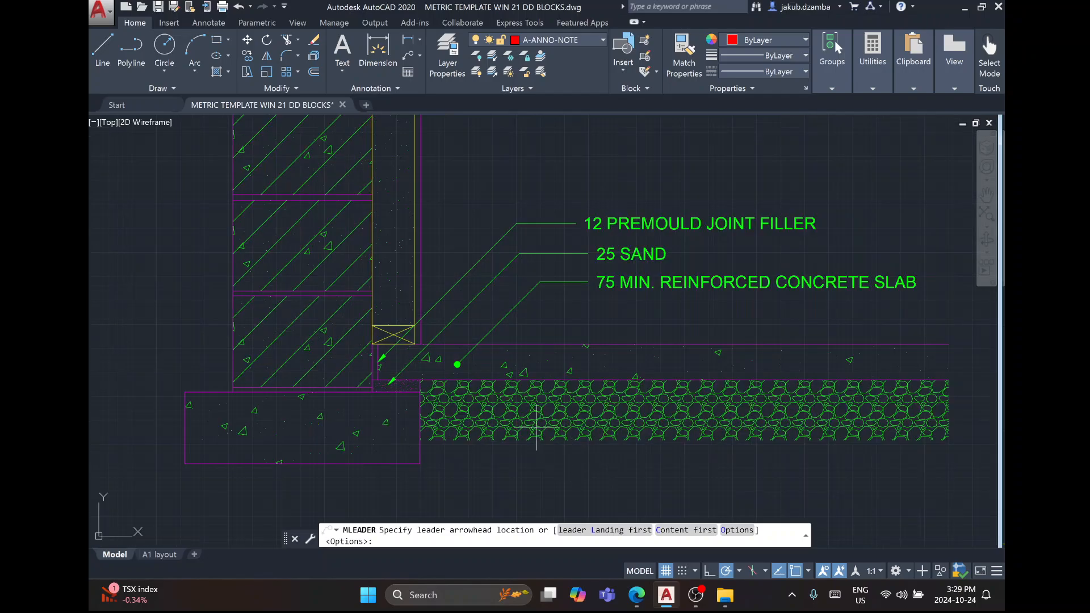
{"action": "left_click", "coordinate": [475, 409]}
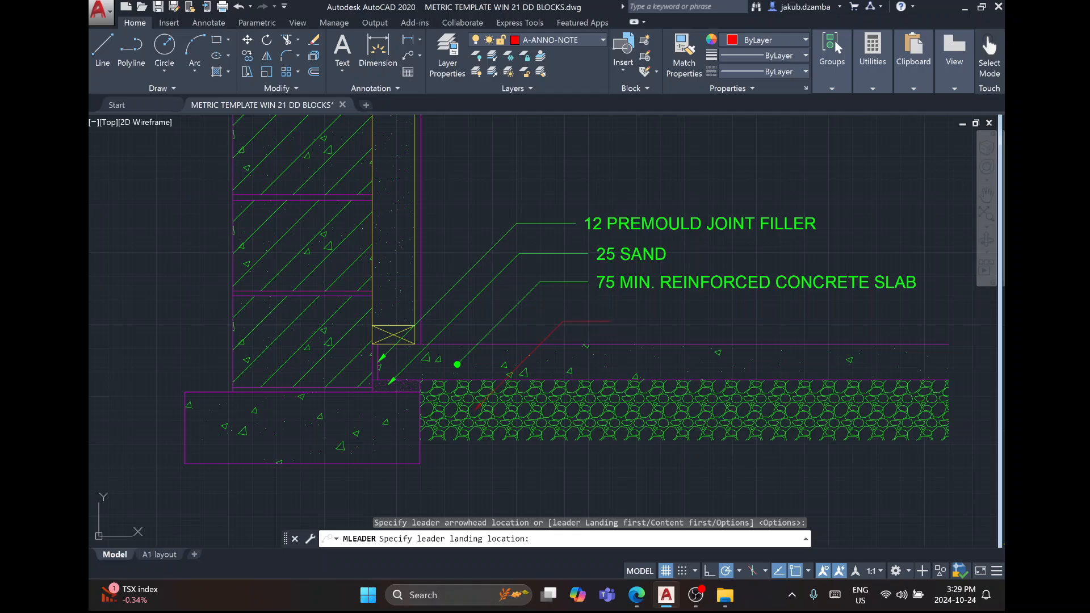
{"action": "left_click", "coordinate": [611, 321]}
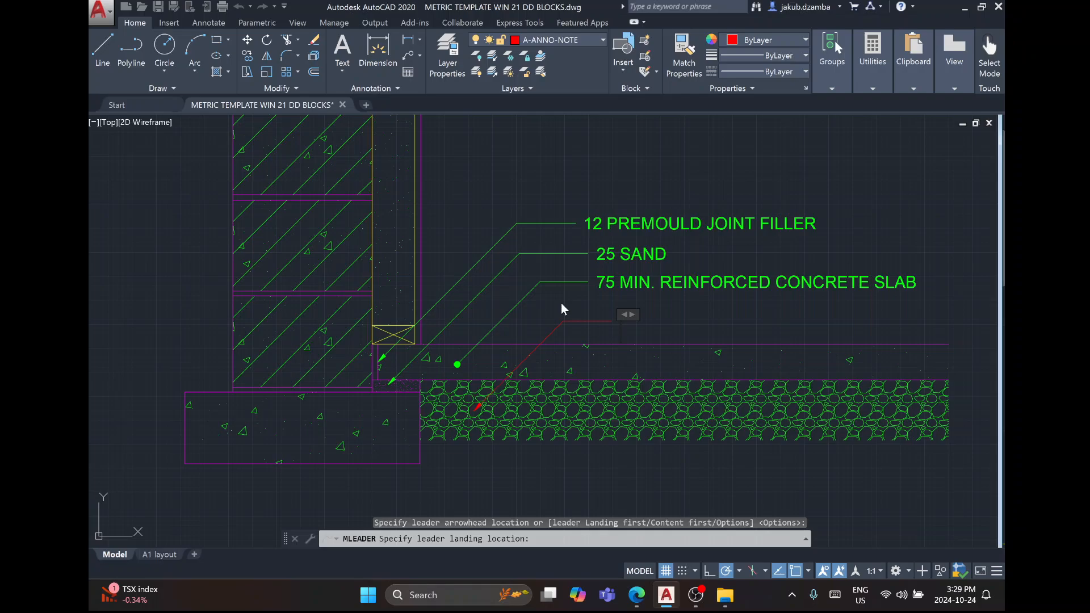
Start the gravel note with 17, and check the gravel layer's thickness under the slab in the sample PDF in the browser.
{"action": "mouse_move", "coordinate": [636, 595]}
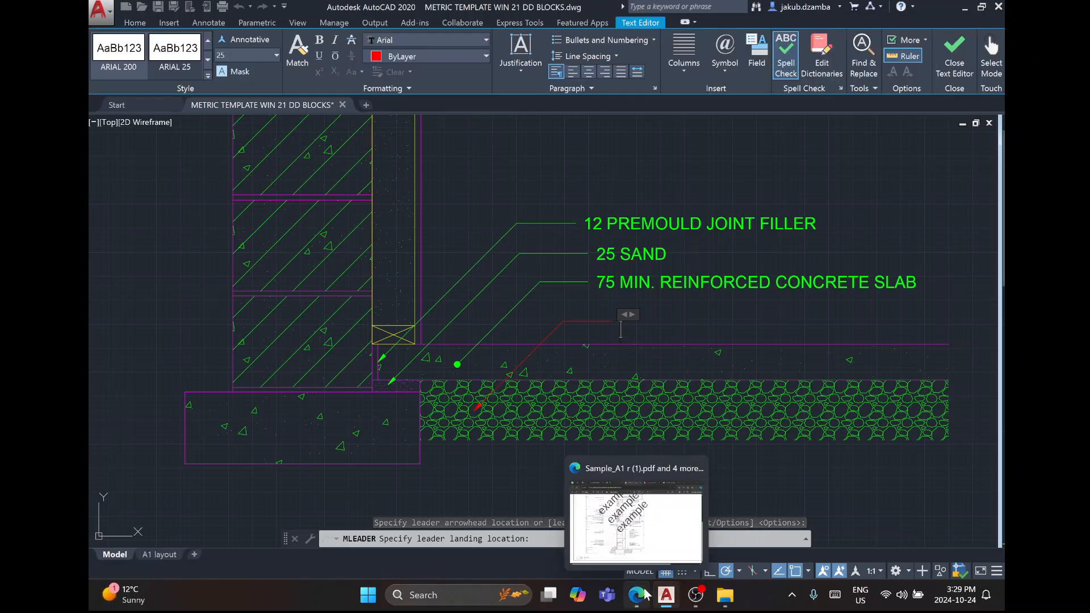
{"action": "mouse_move", "coordinate": [644, 533]}
{"action": "type", "text": "17"}
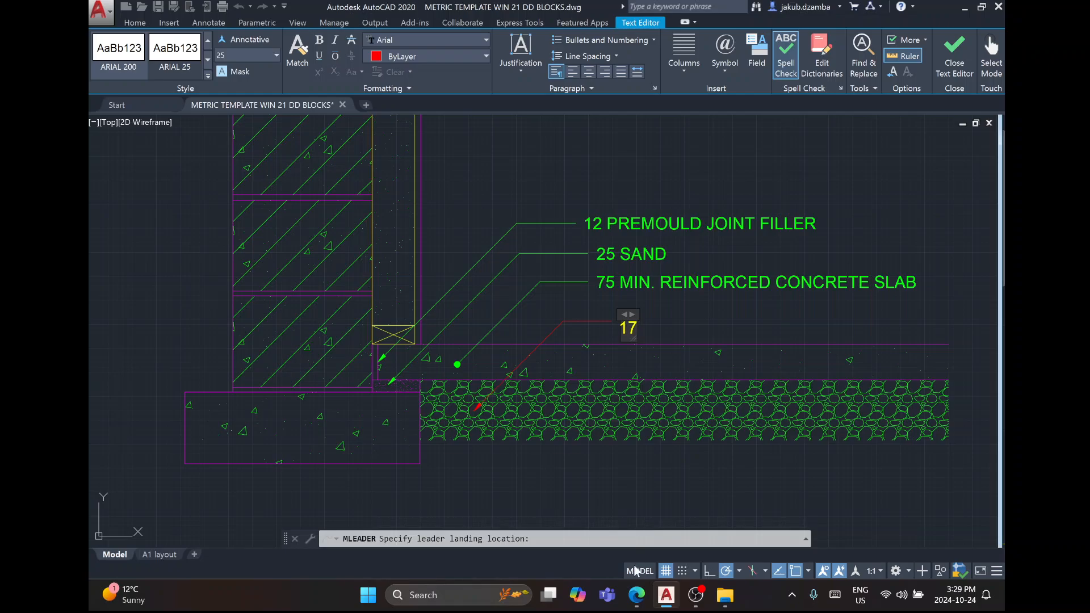
{"action": "left_click", "coordinate": [637, 595]}
{"action": "scroll", "coordinate": [491, 497], "scroll_direction": "up", "scroll_amount": 3, "text": "ctrl"}
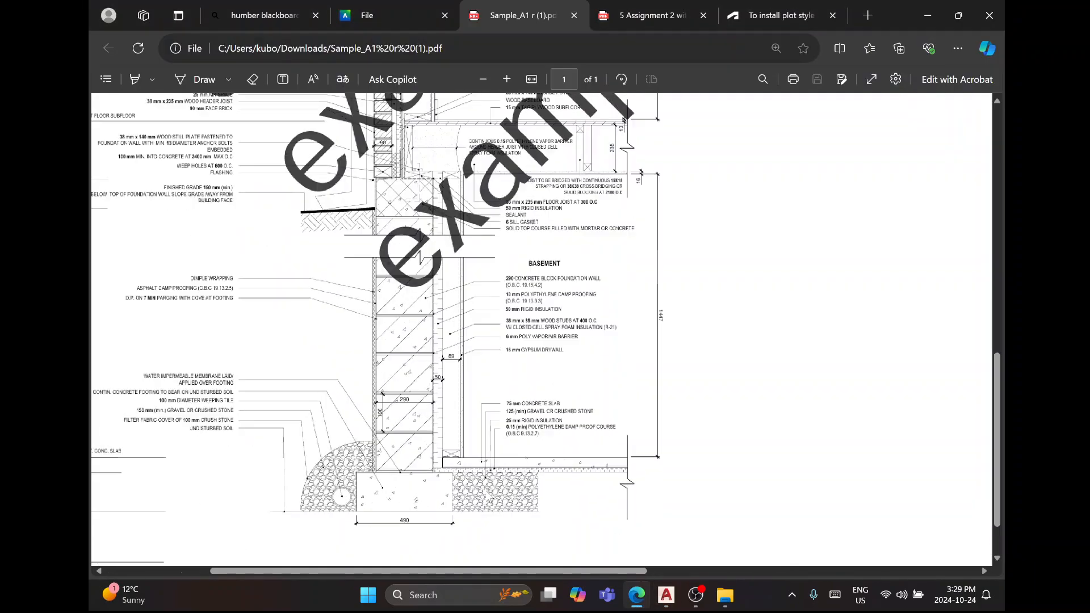
{"action": "scroll", "coordinate": [489, 499], "scroll_direction": "up", "scroll_amount": 3, "text": "ctrl"}
{"action": "scroll", "coordinate": [489, 499], "scroll_direction": "down", "scroll_amount": 2, "text": "ctrl"}
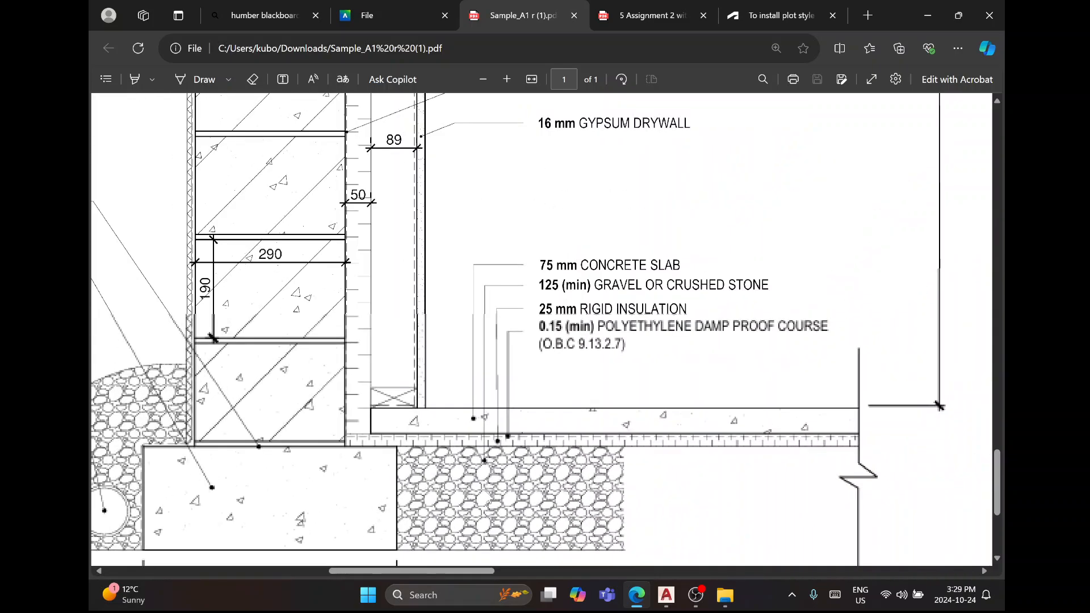
{"action": "scroll", "coordinate": [487, 497], "scroll_direction": "down", "scroll_amount": 1}
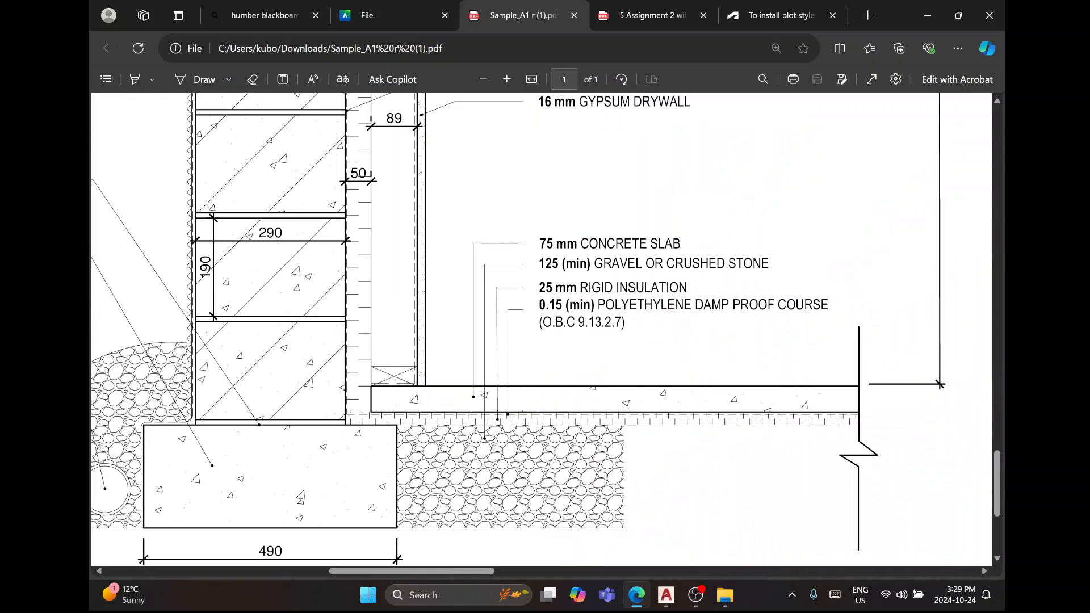
{"action": "left_click", "coordinate": [668, 594]}
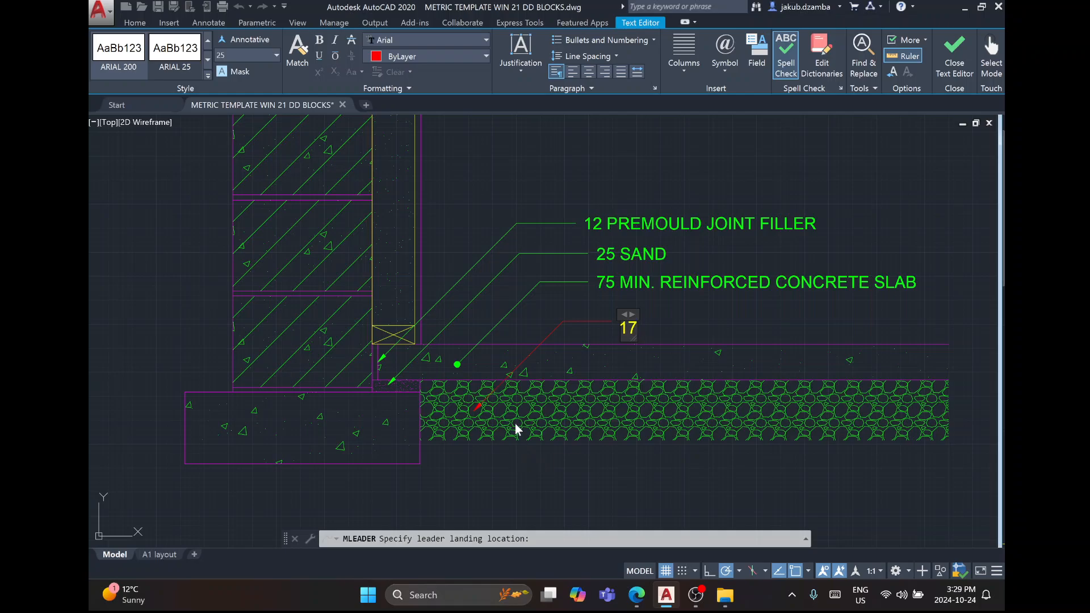
Change the leader's note to read 125 GRAVEL in capitals and finish the multileader.
{"action": "key", "text": "BackSpace"}
{"action": "type", "text": "25 gr"}
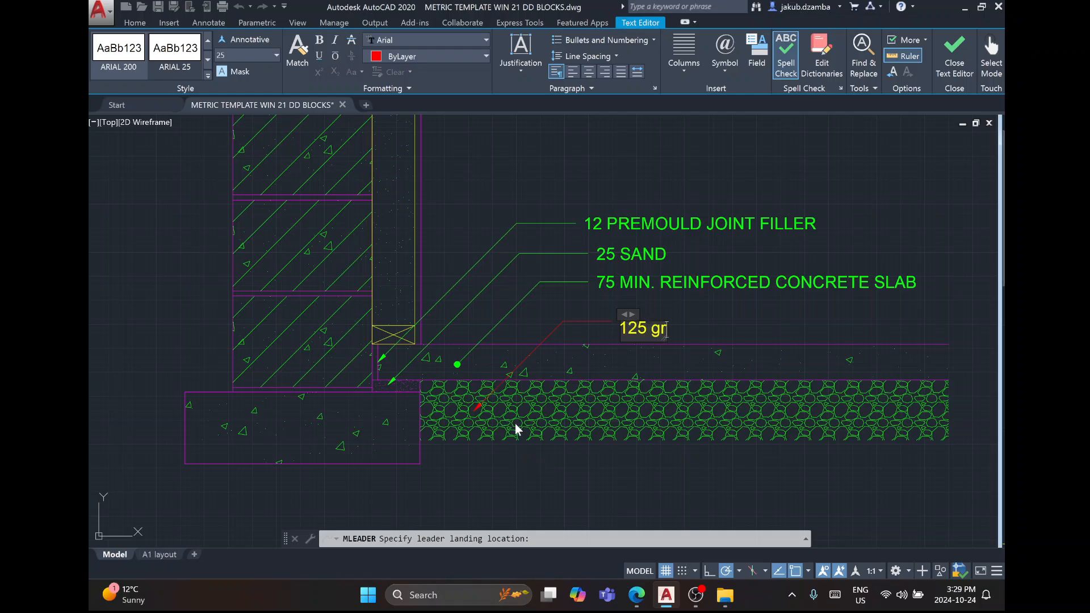
{"action": "type", "text": "avel"}
{"action": "key", "text": "BackSpace"}
{"action": "key", "text": "BackSpace"}
{"action": "key", "text": "BackSpace"}
{"action": "key", "text": "BackSpace"}
{"action": "key", "text": "BackSpace"}
{"action": "key", "text": "BackSpace"}
{"action": "key", "text": "Caps_Lock"}
{"action": "type", "text": "G"}
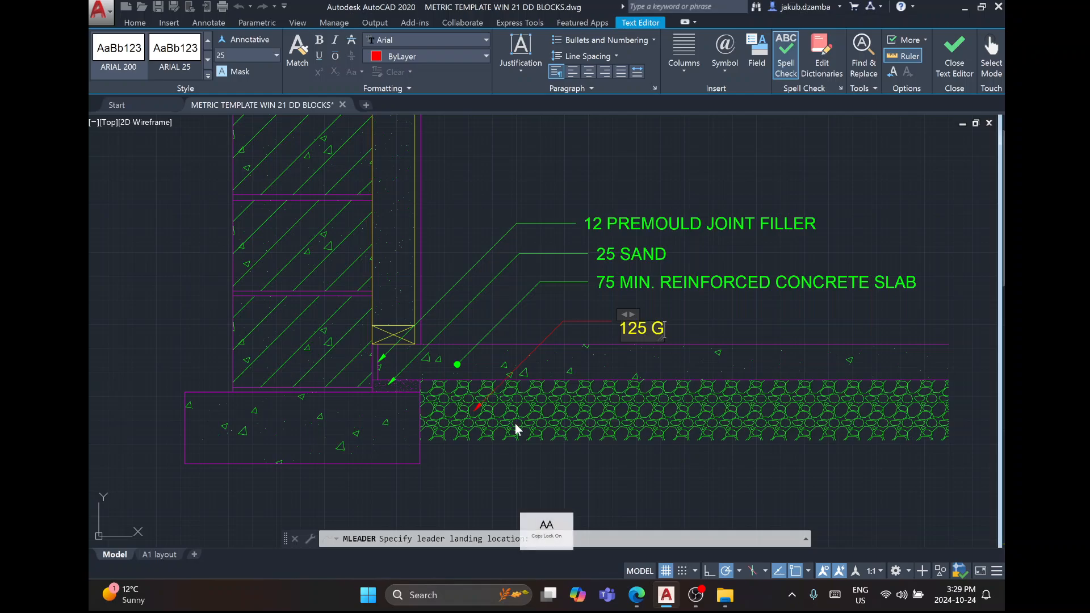
{"action": "type", "text": "RAVEL"}
{"action": "left_click", "coordinate": [520, 431]}
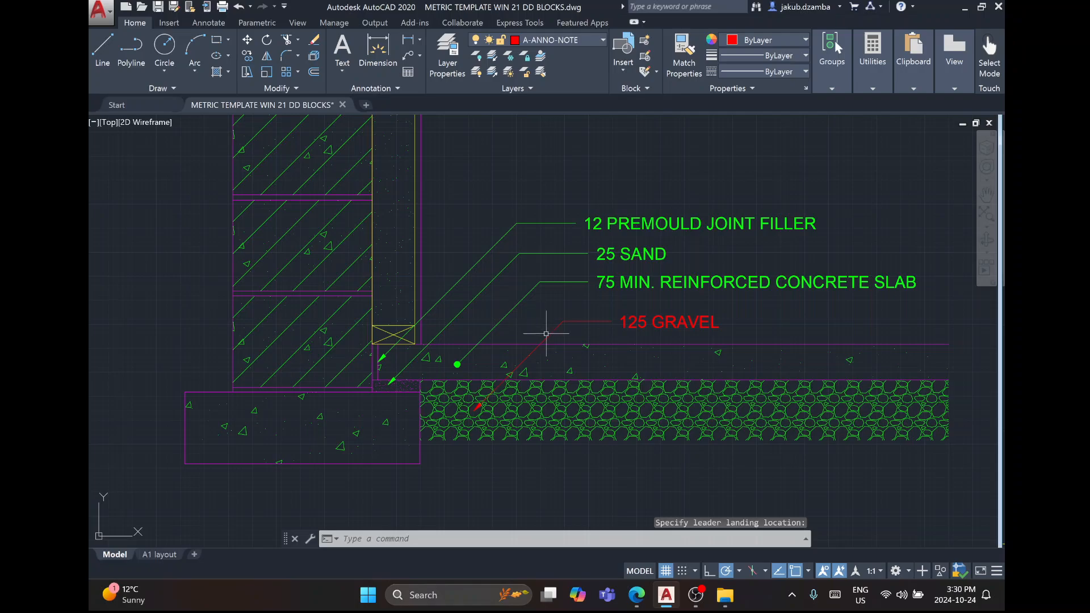
Stretch the landings of the 125 GRAVEL and 12 PREMOULD JOINT FILLER leaders so their text aligns with the other slab notes.
{"action": "left_click", "coordinate": [572, 322]}
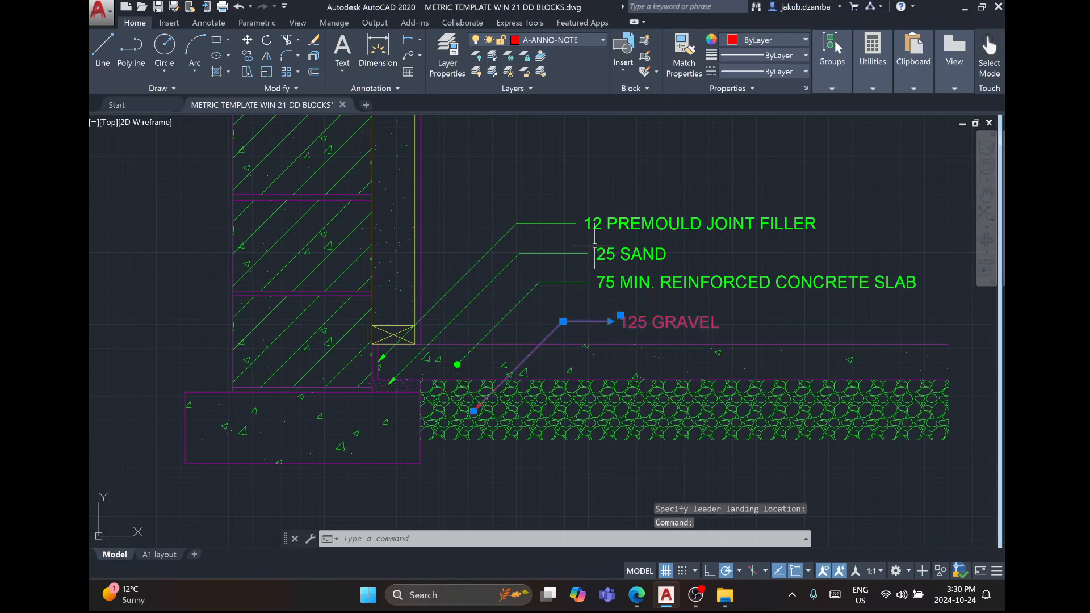
{"action": "left_click", "coordinate": [611, 321]}
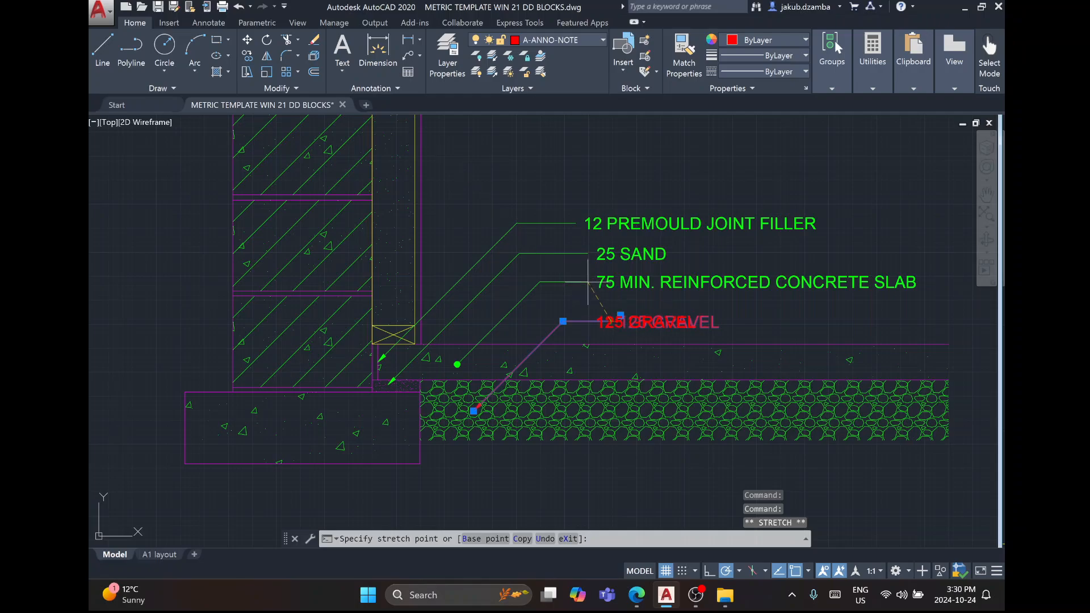
{"action": "left_click", "coordinate": [598, 317]}
{"action": "key", "text": "Escape"}
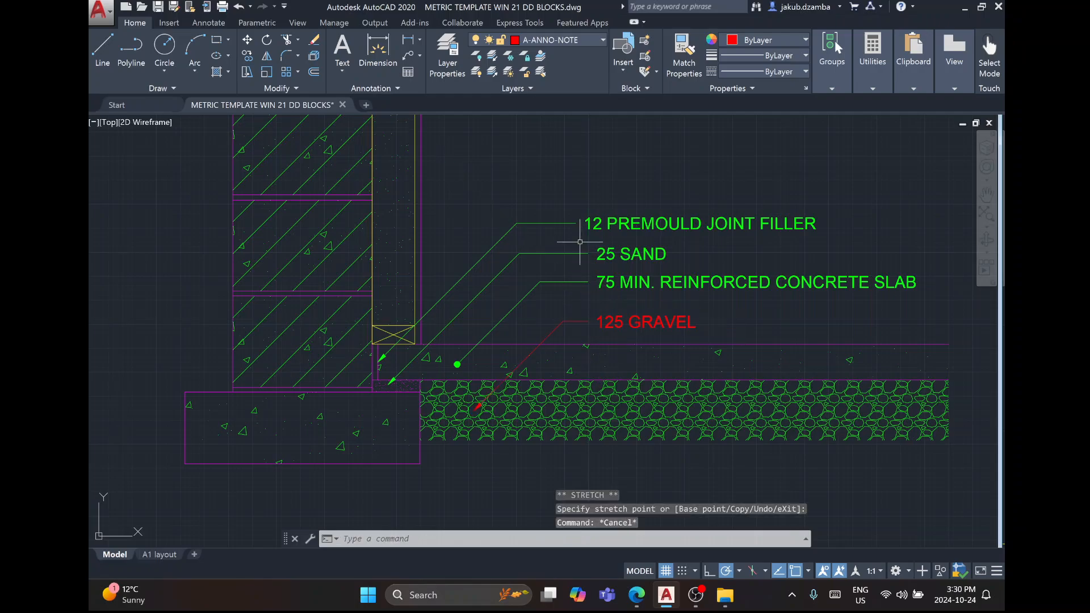
{"action": "left_click", "coordinate": [575, 223]}
{"action": "left_click", "coordinate": [576, 224]}
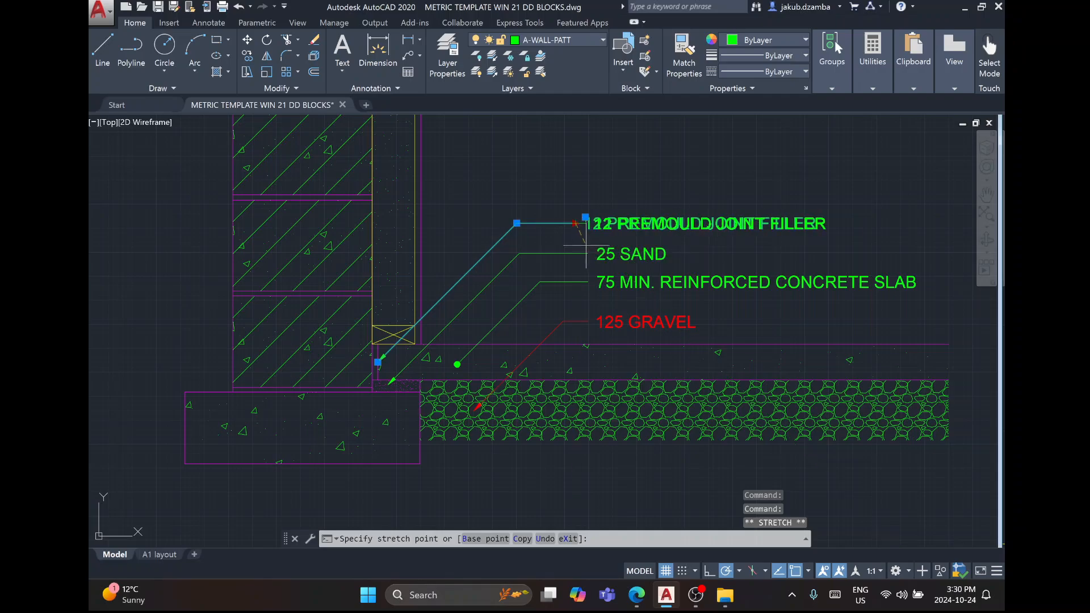
{"action": "left_click", "coordinate": [588, 223]}
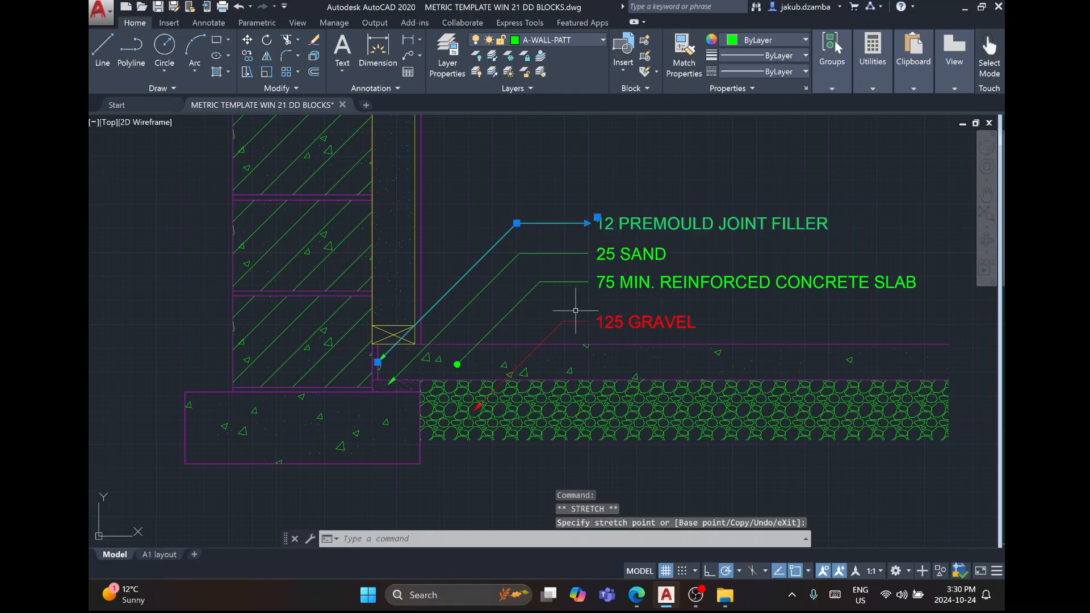
{"action": "key", "text": "Escape"}
{"action": "key", "text": "Escape"}
Draw a horizontal line from outside the brick veneer through the upper wall to the interior side, continuing vertically down beside the wall.
{"action": "middle_click_drag", "start_coordinate": [549, 211], "coordinate": [721, 499]}
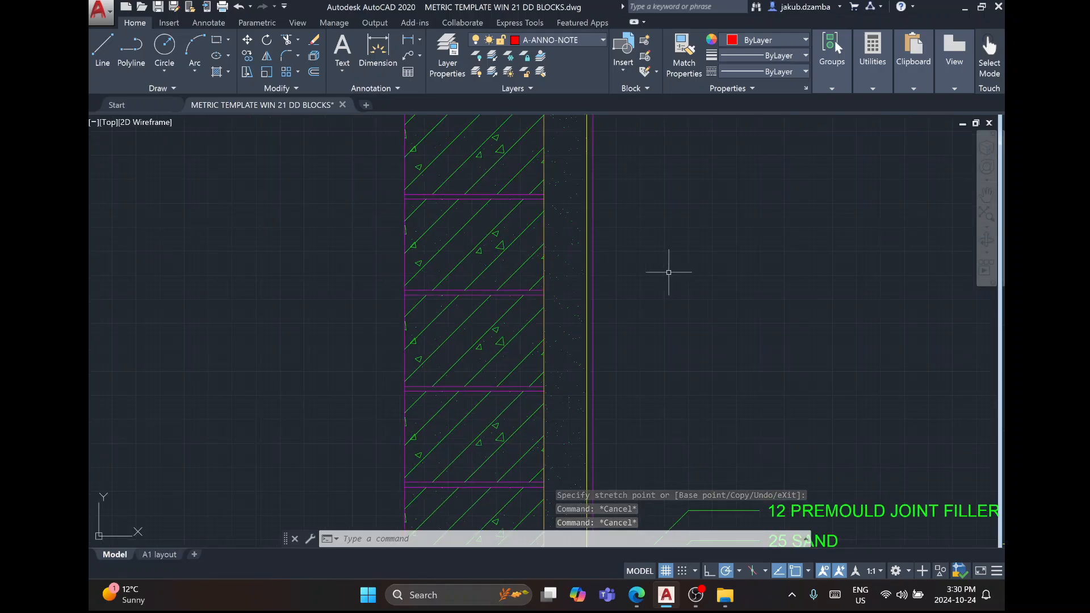
{"action": "scroll", "coordinate": [622, 338], "scroll_direction": "down", "scroll_amount": 4}
{"action": "middle_click_drag", "start_coordinate": [620, 255], "coordinate": [519, 567]}
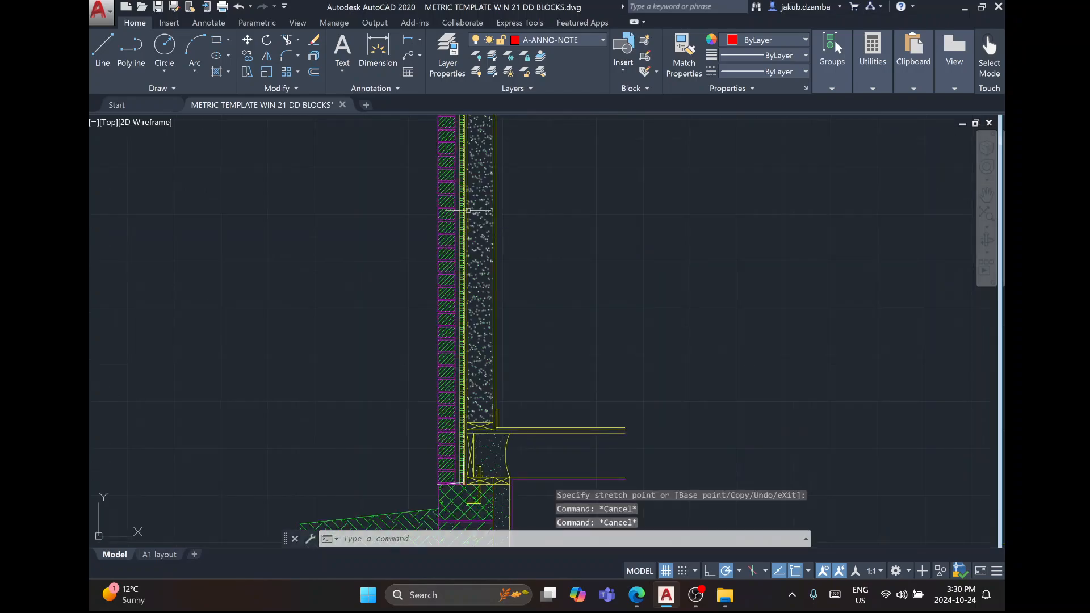
{"action": "scroll", "coordinate": [471, 311], "scroll_direction": "up", "scroll_amount": 4}
{"action": "left_click", "coordinate": [102, 48]}
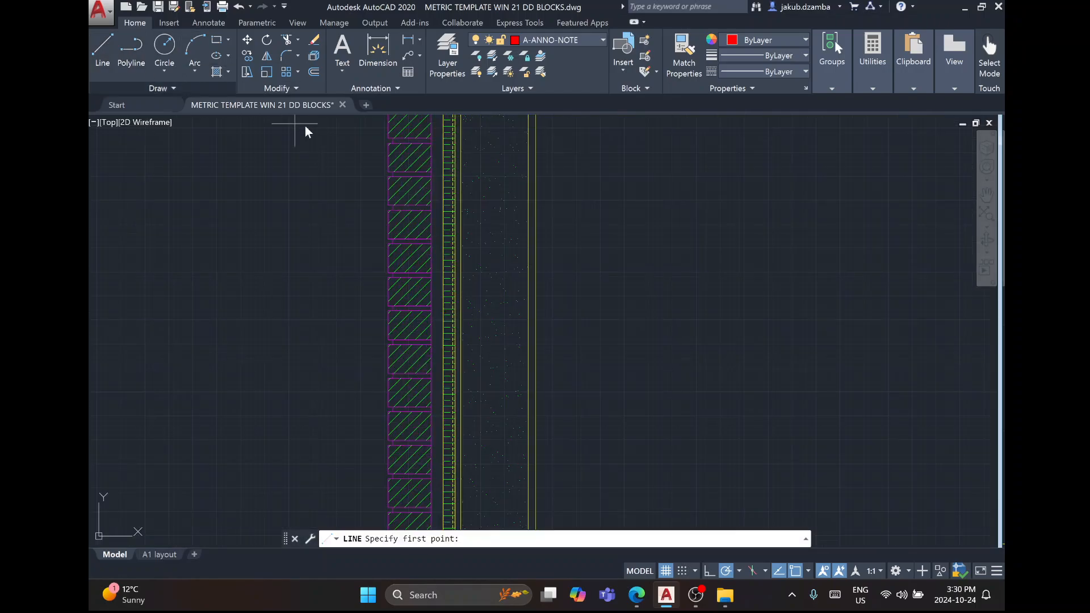
{"action": "left_click", "coordinate": [374, 159]}
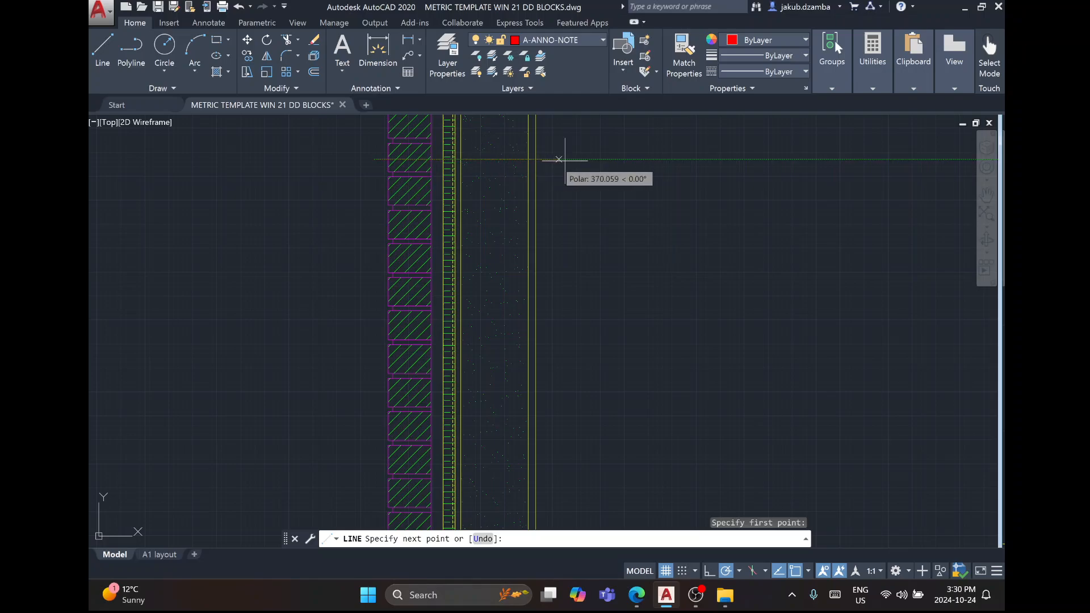
{"action": "left_click", "coordinate": [601, 159]}
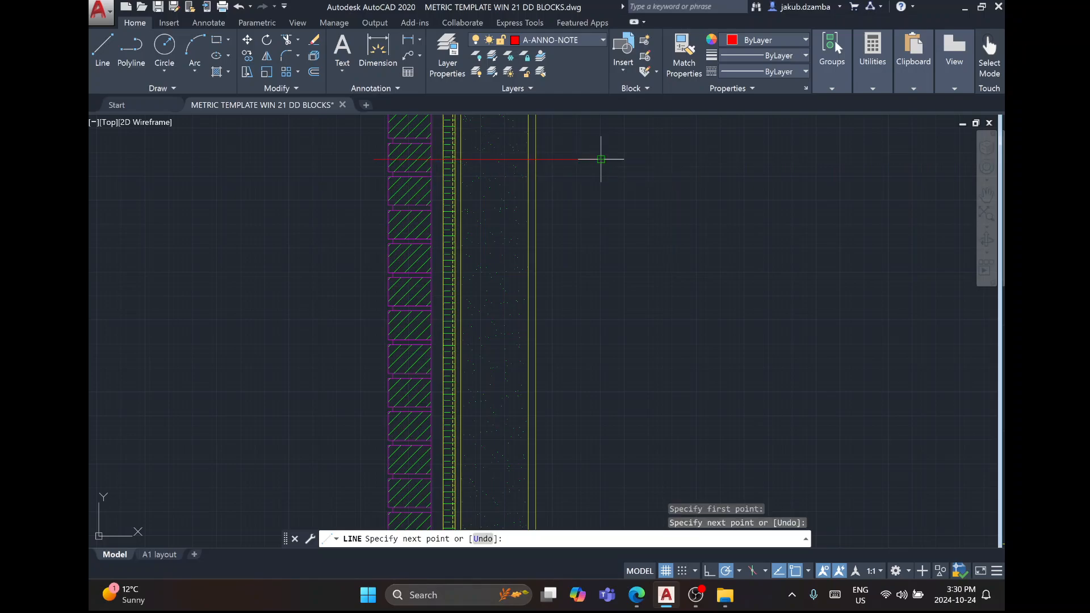
{"action": "left_click", "coordinate": [600, 342]}
{"action": "key", "text": "Escape"}
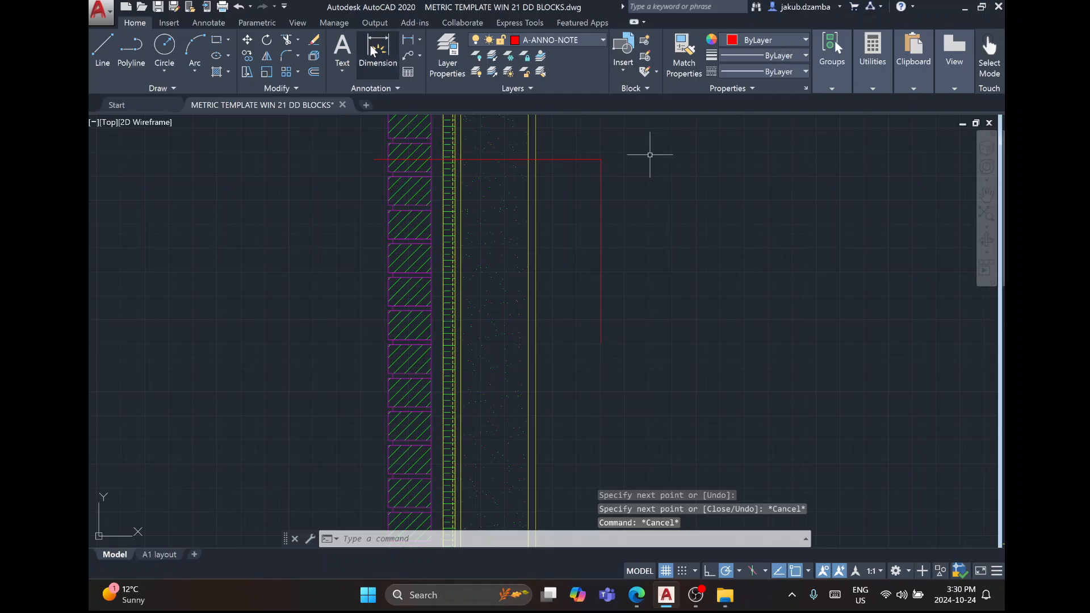
Create a multiline text box beside the vertical annotation line and enter 90 BRICK as its first line.
{"action": "left_click", "coordinate": [343, 50]}
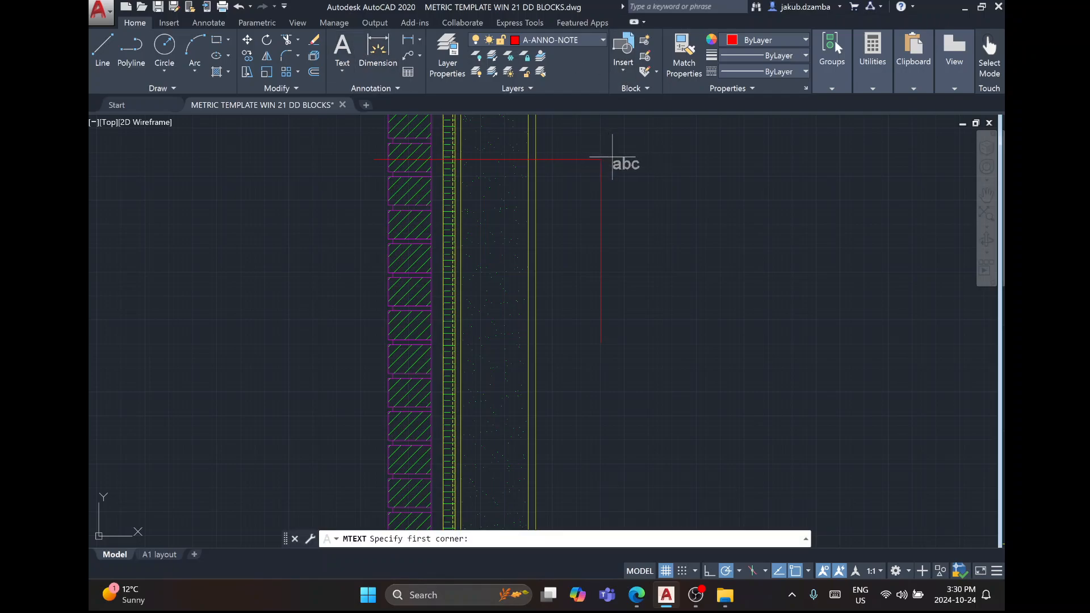
{"action": "left_click", "coordinate": [612, 158]}
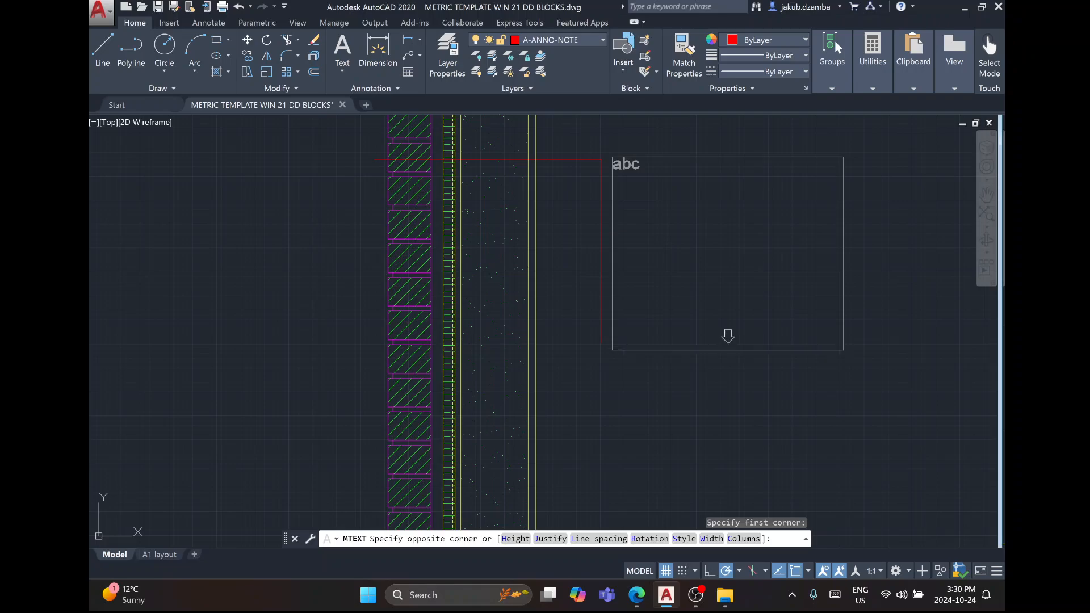
{"action": "left_click", "coordinate": [843, 348]}
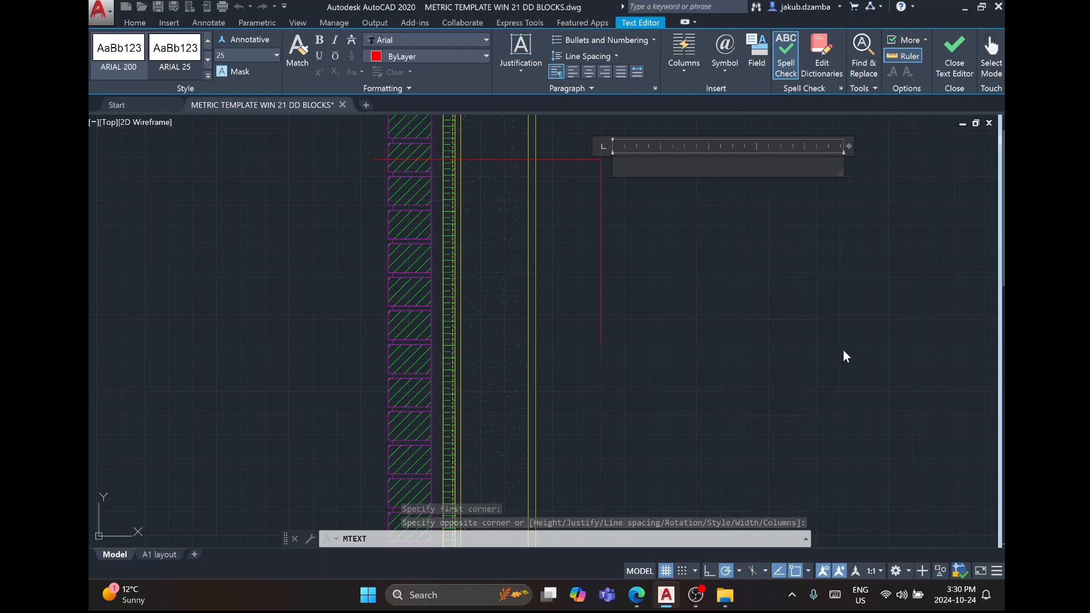
{"action": "type", "text": "90MM"}
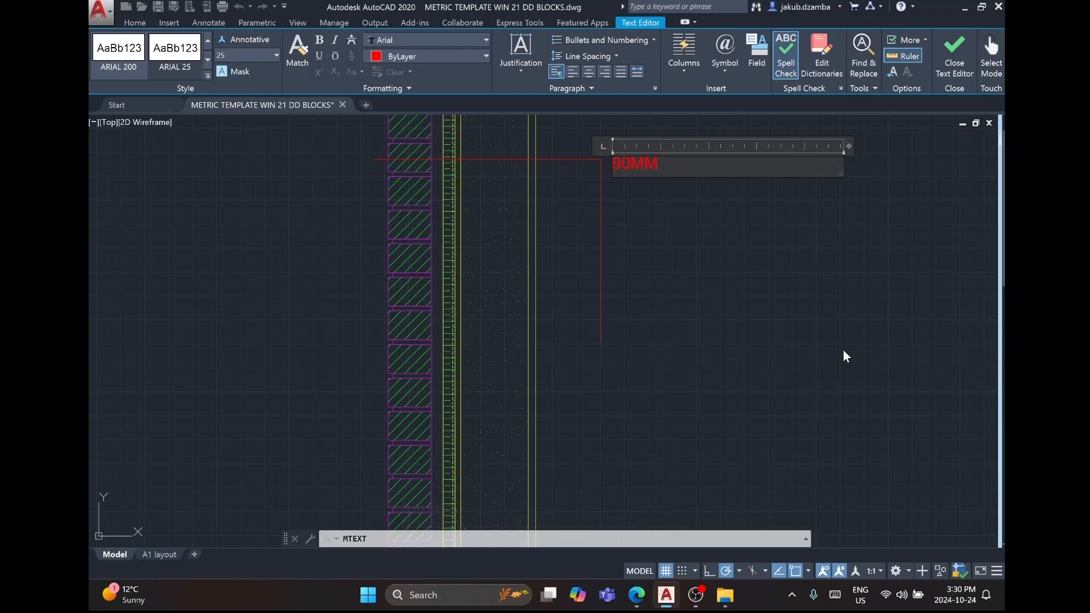
{"action": "key", "text": "BackSpace"}
{"action": "key", "text": "BackSpace"}
{"action": "key", "text": "BackSpace"}
{"action": "type", "text": "BRICK"}
{"action": "key", "text": "Return"}
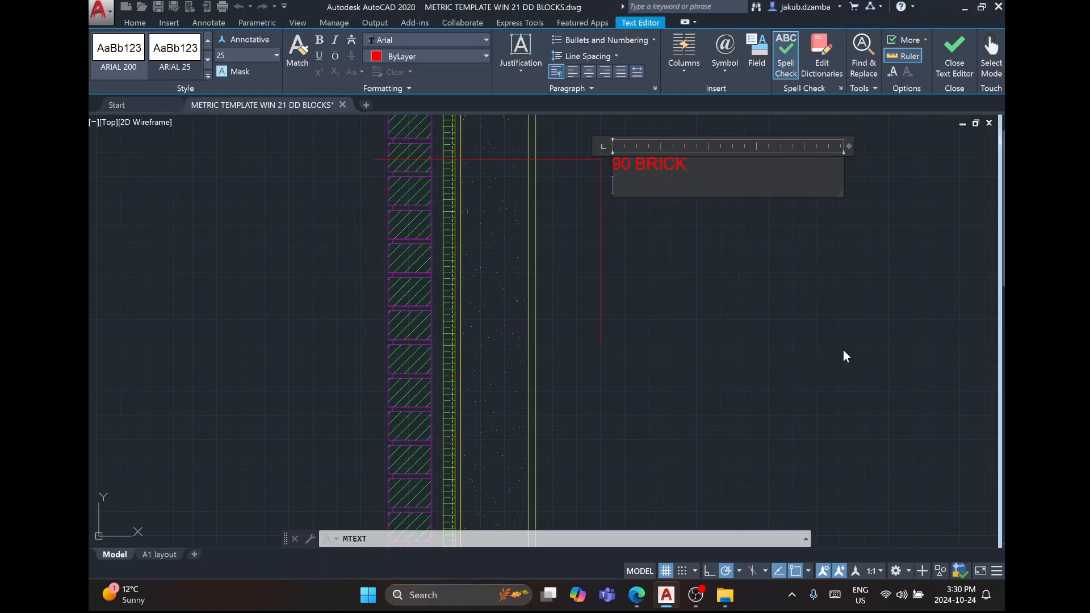
Add the lines 25 AIR SPACE, 25 RIGID INSULATION and 13 PLYWOOD below the brick line of the wall note.
{"action": "type", "text": "25 AIR SPACE"}
{"action": "key", "text": "Return"}
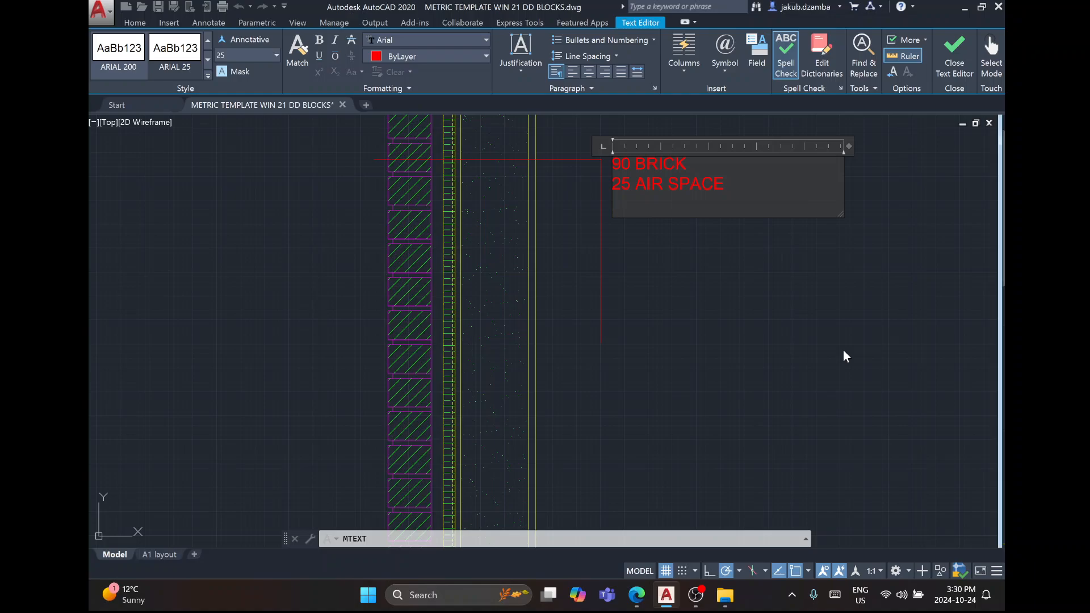
{"action": "type", "text": "25 RIGID INSULATION"}
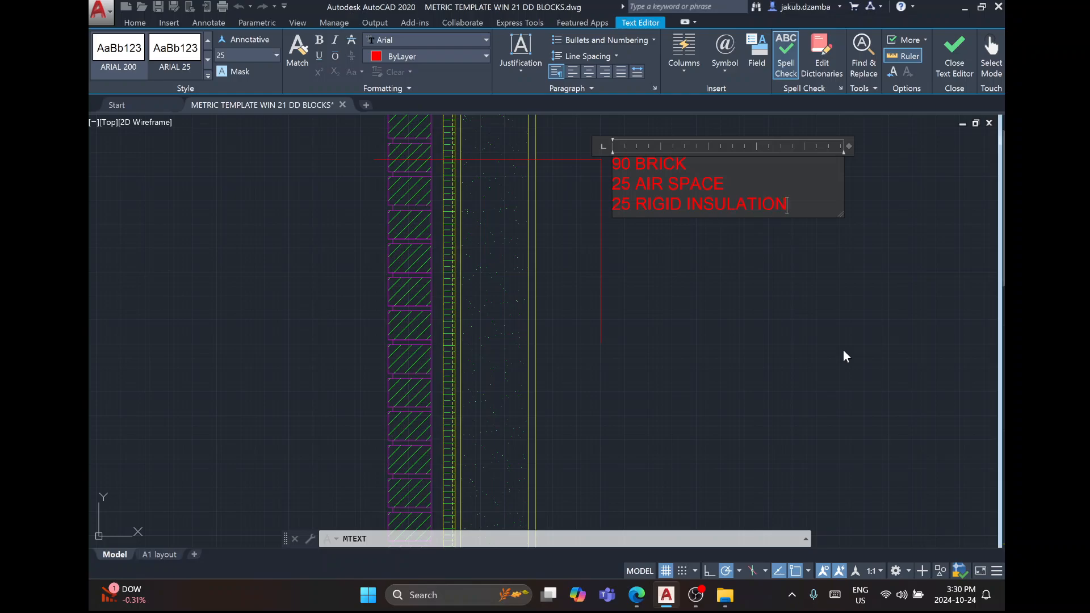
{"action": "key", "text": "Return"}
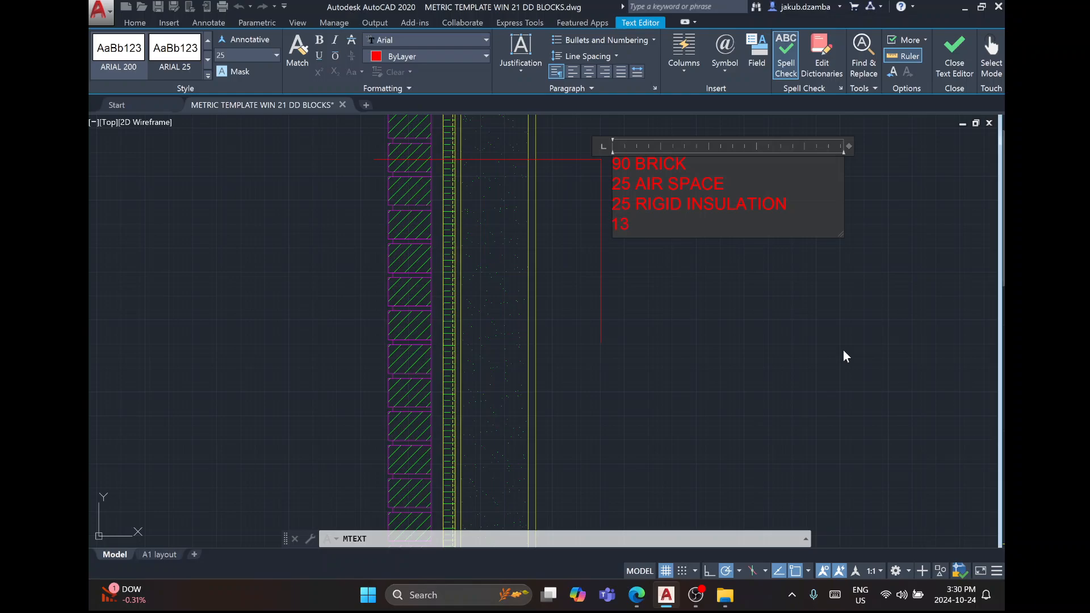
{"action": "type", "text": "PLYWOOD"}
{"action": "key", "text": "Return"}
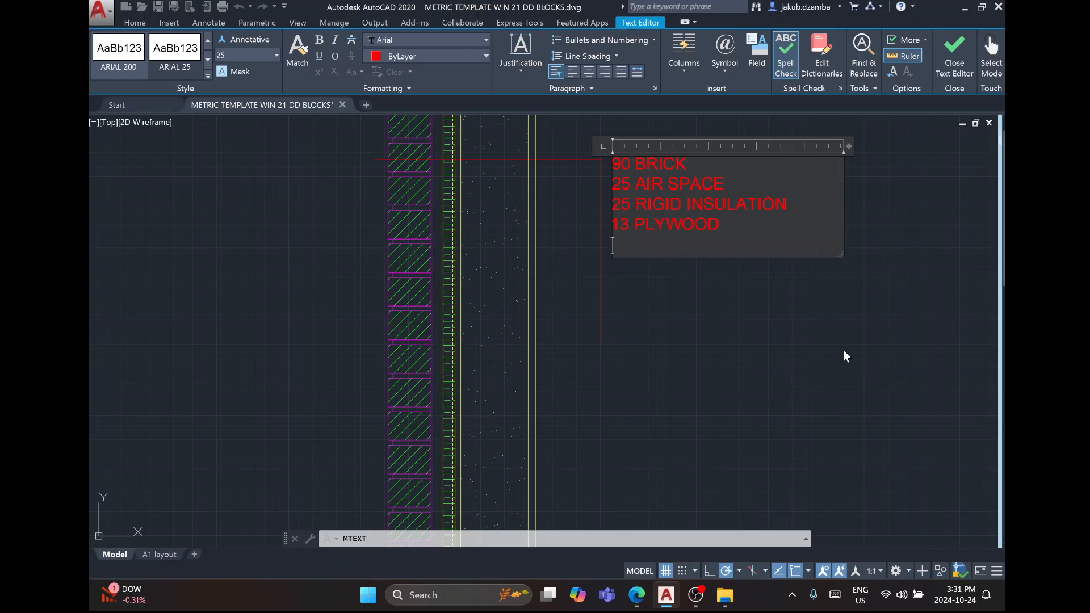
Add the line 140 STUDS AT 400 OC.C. SPRAY FOAM INSUALTION below the plywood line of the wall note.
{"action": "type", "text": "140SPRA"}
{"action": "key", "text": "BackSpace"}
{"action": "key", "text": "BackSpace"}
{"action": "key", "text": "BackSpace"}
{"action": "type", "text": "SPRAY FOAM INSUALTIO"}
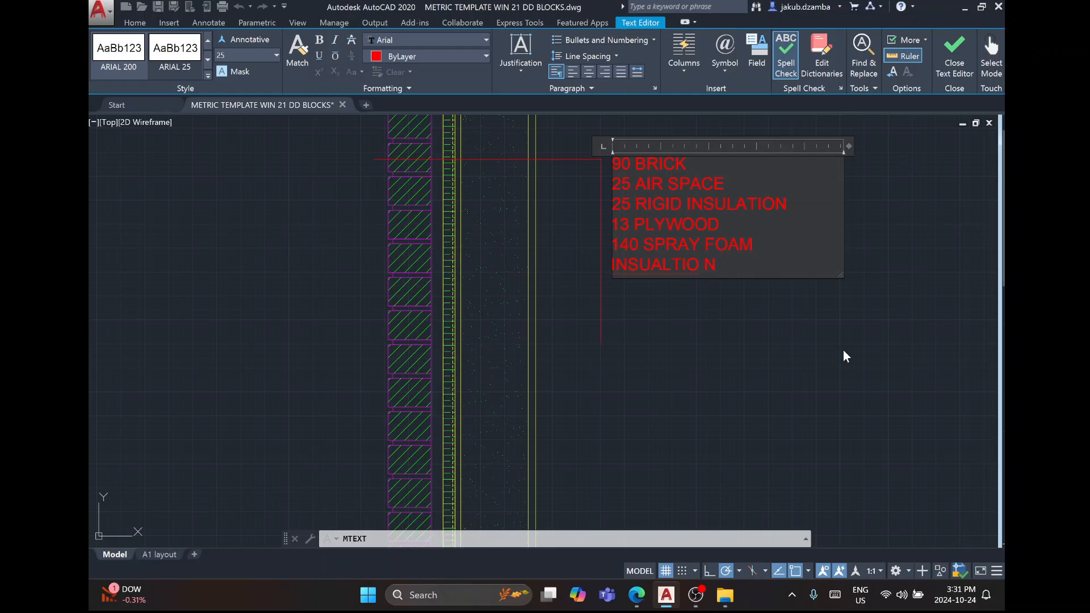
{"action": "type", "text": "N"}
{"action": "left_click", "coordinate": [733, 246]}
{"action": "type", "text": "400"}
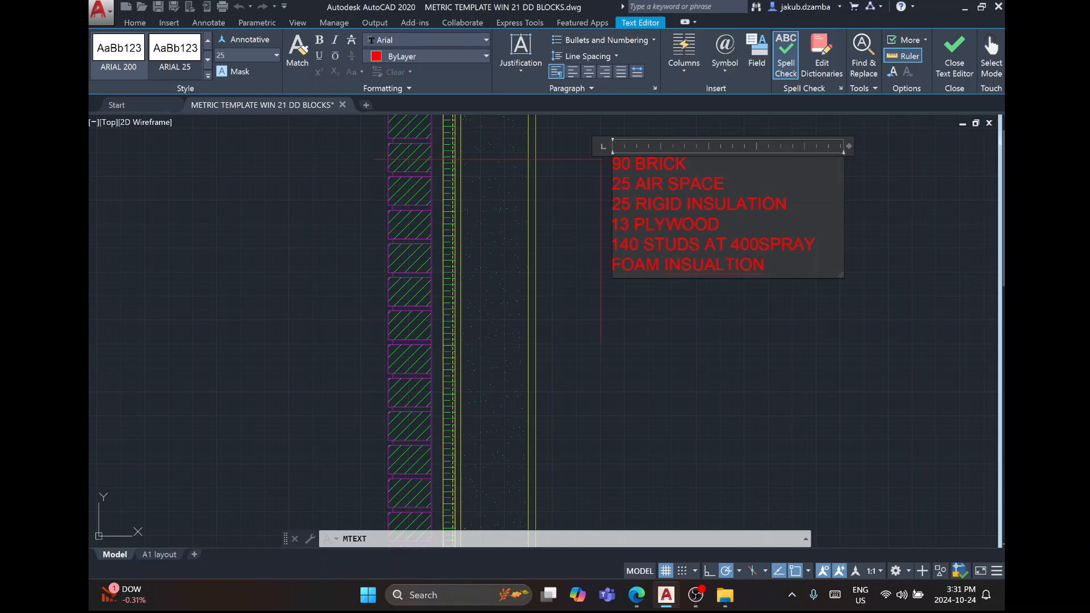
{"action": "type", "text": " OC.C."}
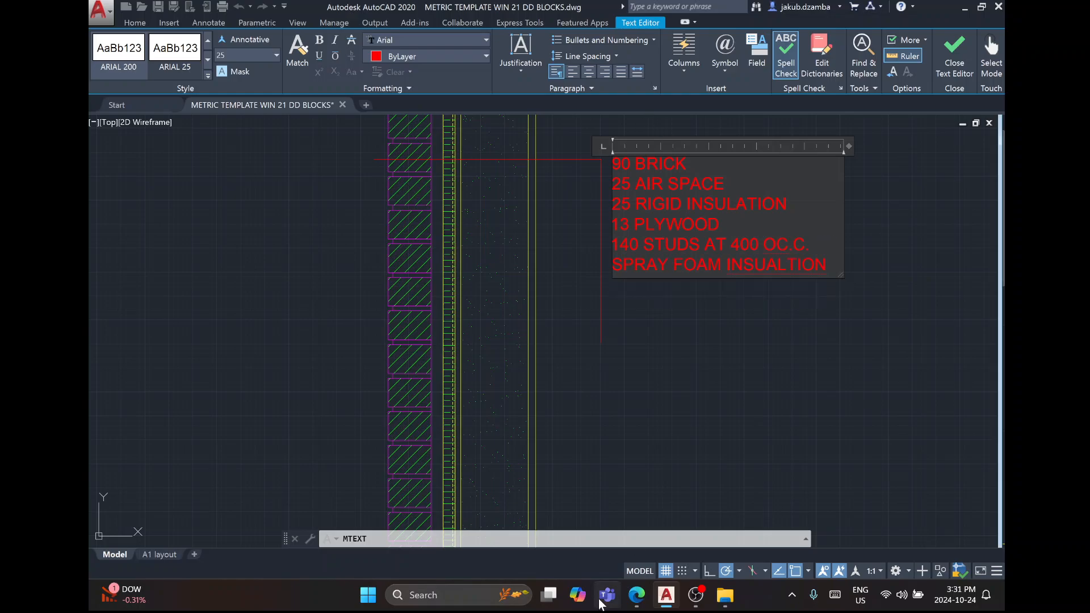
Switch to the sample PDF in the browser, examine the first-floor wall's material notes, and return to the AutoCAD drawing.
{"action": "left_click", "coordinate": [637, 595]}
{"action": "scroll", "coordinate": [543, 359], "scroll_direction": "up", "scroll_amount": 5}
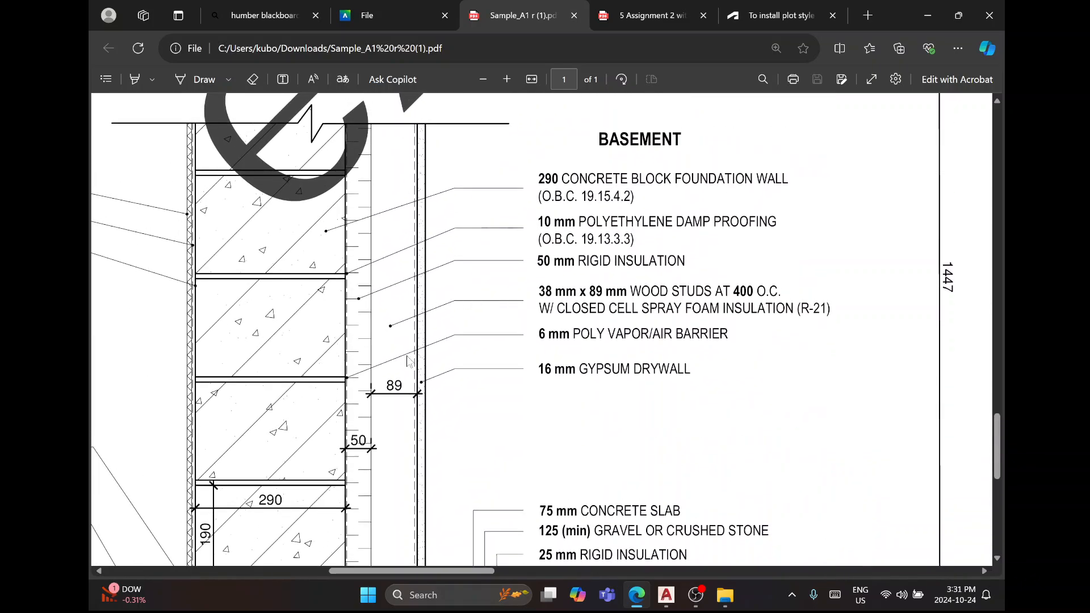
{"action": "scroll", "coordinate": [399, 336], "scroll_direction": "up", "scroll_amount": 4}
{"action": "scroll", "coordinate": [398, 337], "scroll_direction": "up", "scroll_amount": 10}
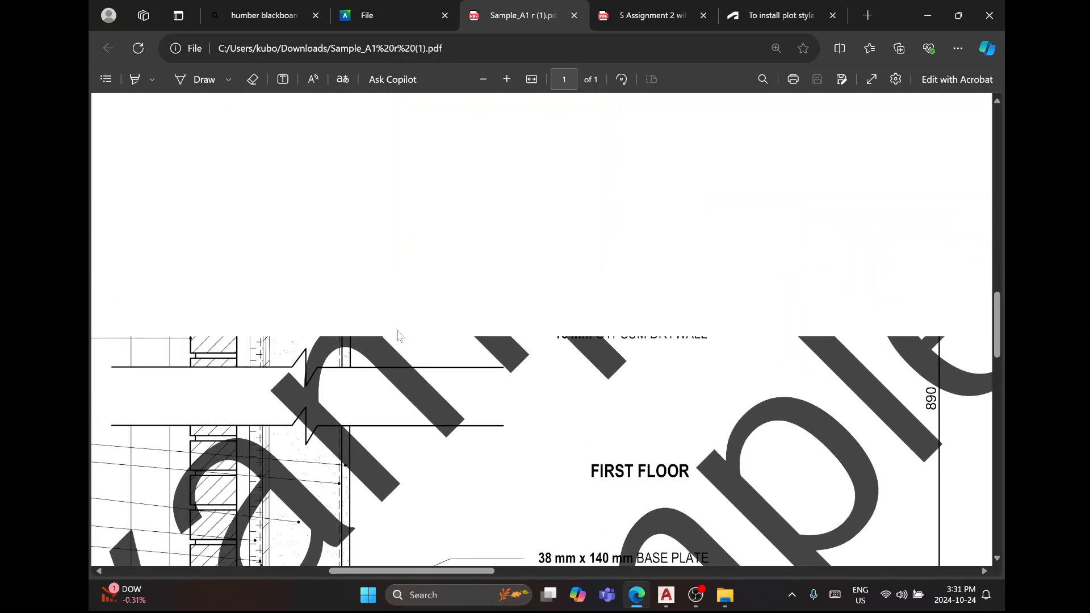
{"action": "scroll", "coordinate": [398, 337], "scroll_direction": "down", "scroll_amount": 5}
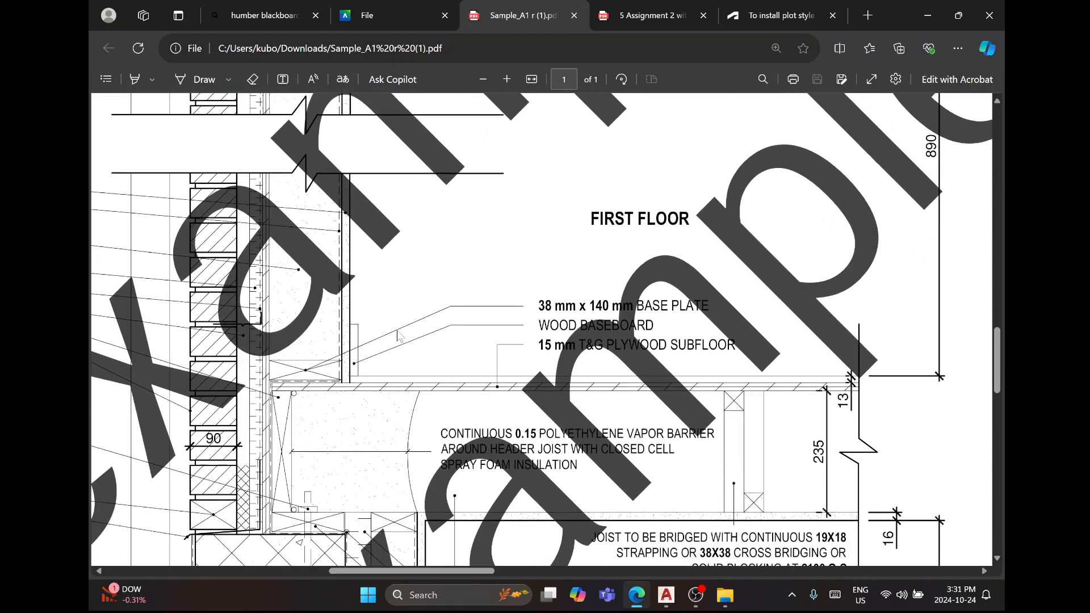
{"action": "left_click_drag", "start_coordinate": [477, 571], "coordinate": [362, 555]}
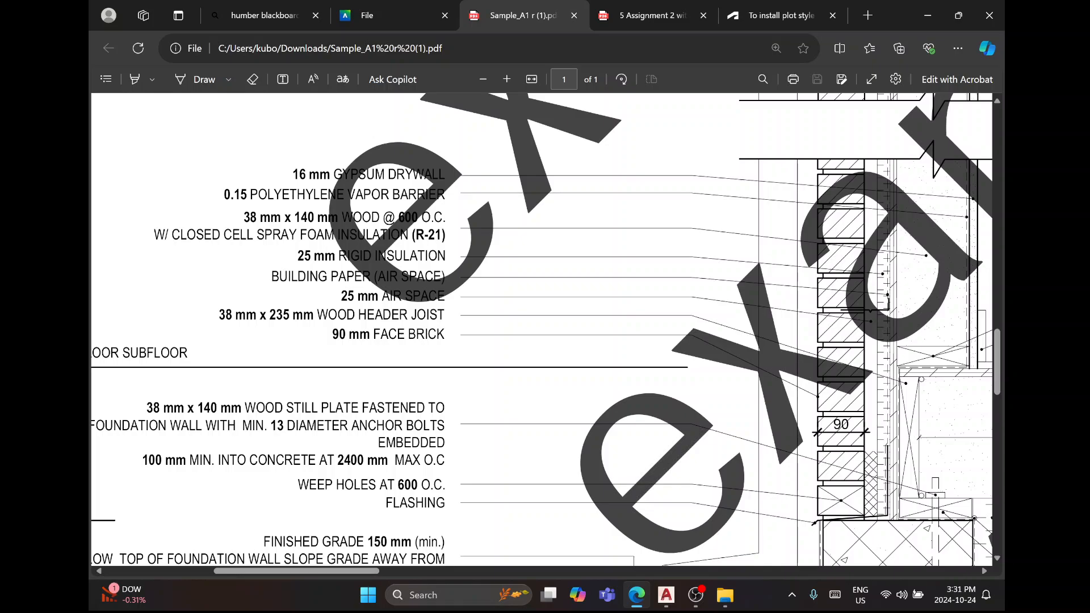
{"action": "left_click", "coordinate": [667, 596]}
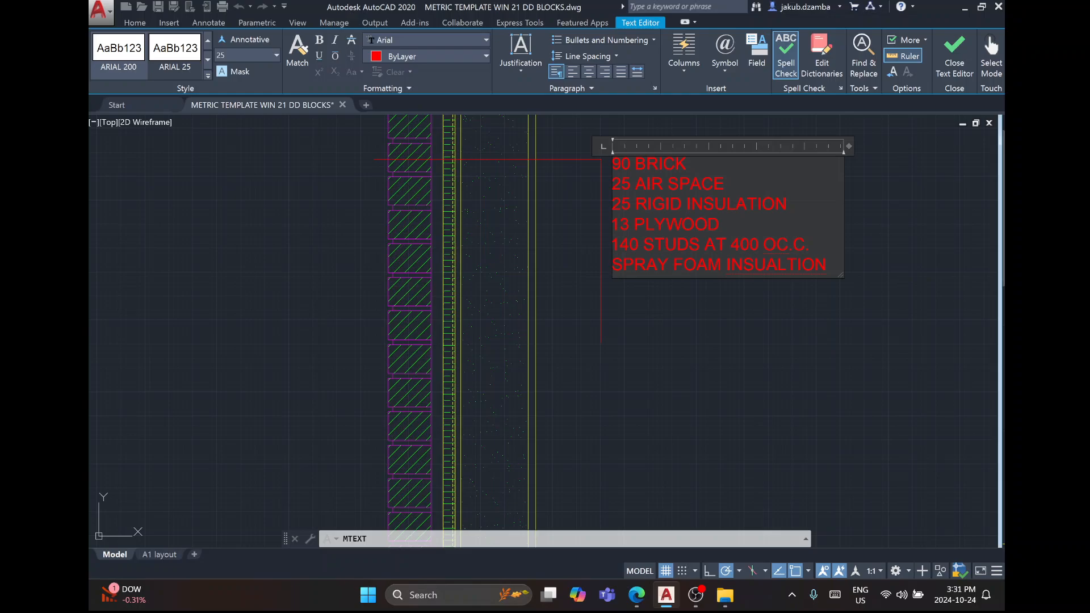
Set the stud spacing in the note to 600, insert WITH before SPRAY FOAM, and widen the text box.
{"action": "left_click", "coordinate": [737, 247]}
{"action": "key", "text": "BackSpace"}
{"action": "type", "text": "6"}
{"action": "type", "text": "WITH"}
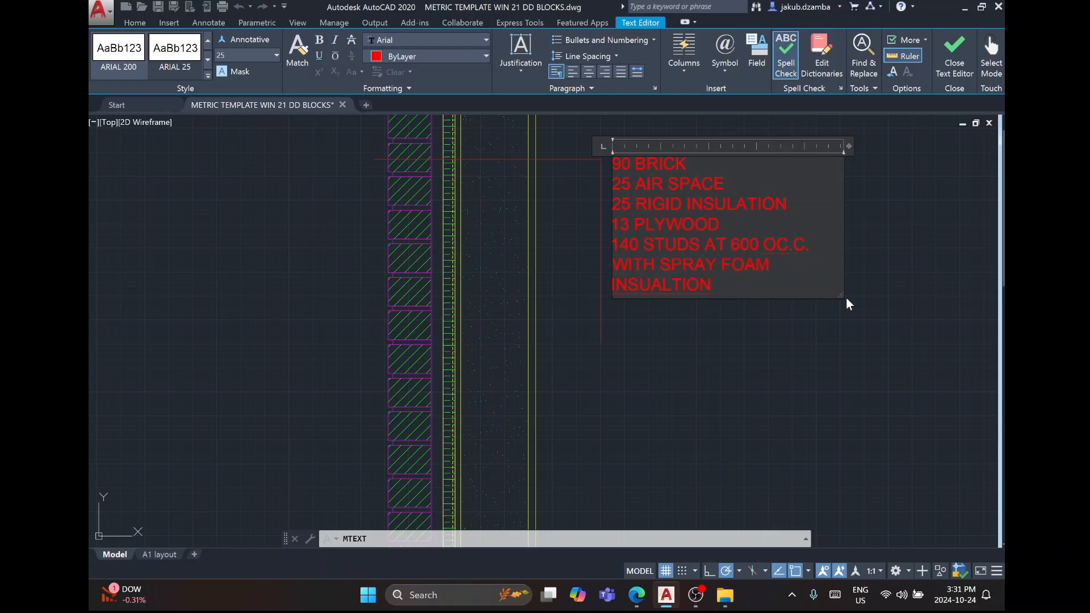
{"action": "left_click_drag", "start_coordinate": [841, 295], "coordinate": [903, 291]}
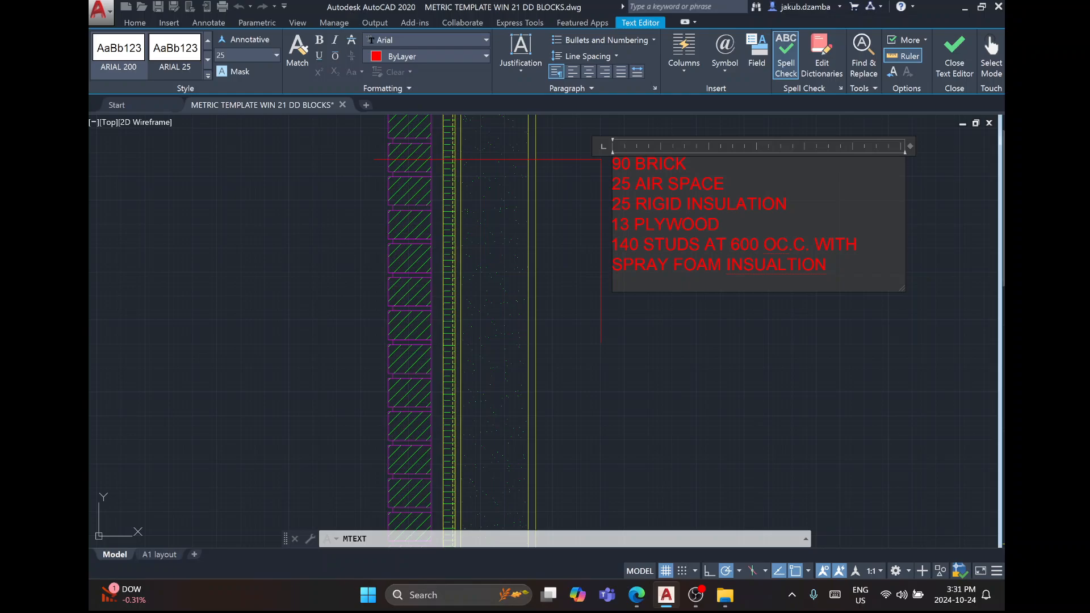
Add 16 GYPSUM WALLBOARD as the last line of the wall note.
{"action": "key", "text": "Return"}
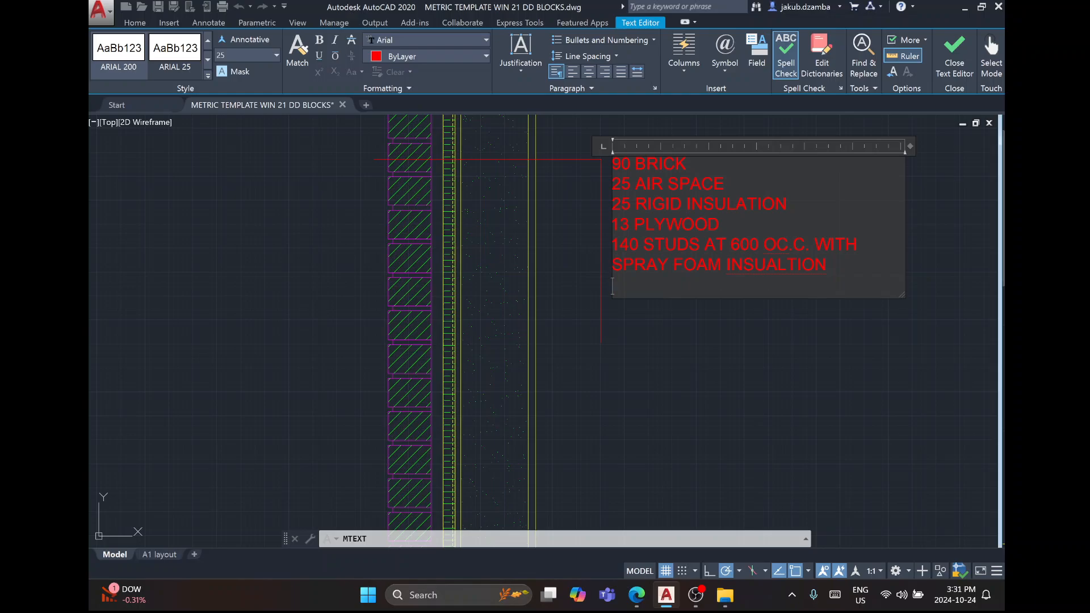
{"action": "type", "text": "16 GYPSUM WALLBOAR"}
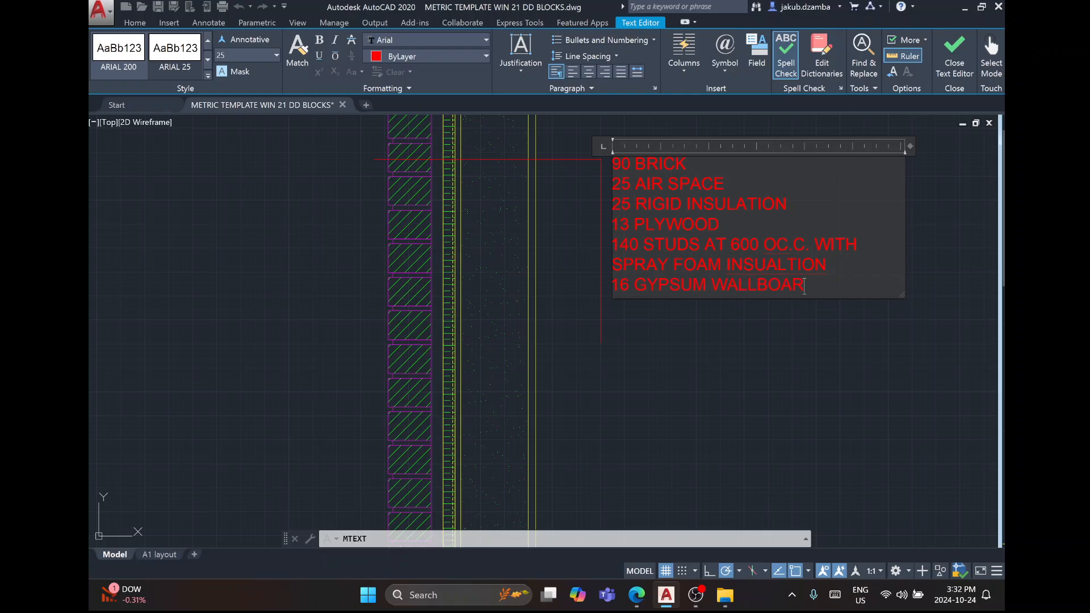
{"action": "type", "text": "D"}
Check the sample PDF, insert the line BUILDING PAPER below 25 RIGID INSULATION, and extend the text box to hold all lines in one column.
{"action": "left_click", "coordinate": [637, 595]}
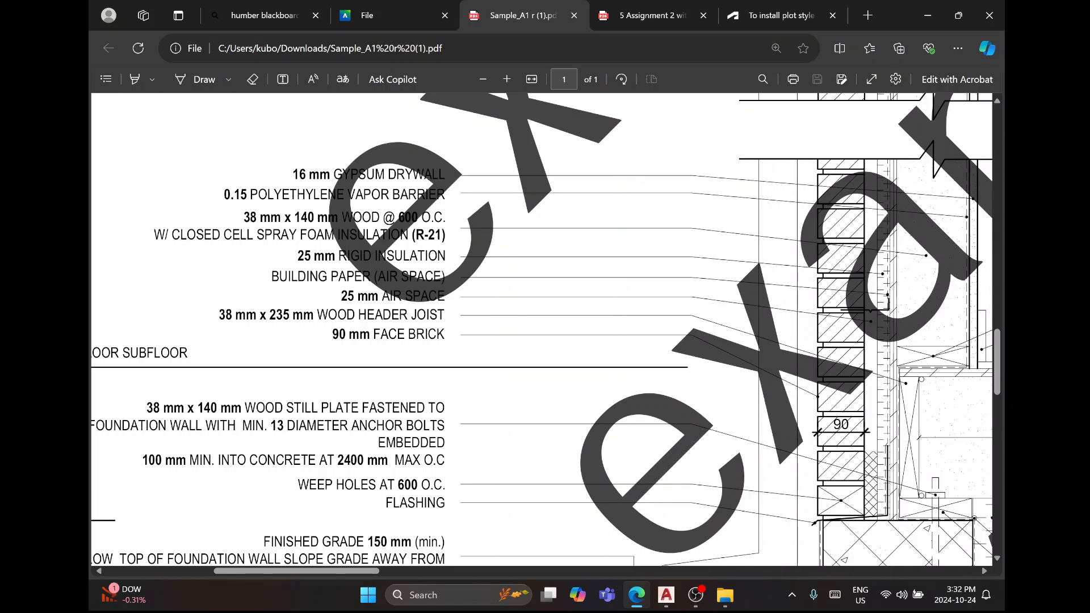
{"action": "left_click", "coordinate": [666, 594]}
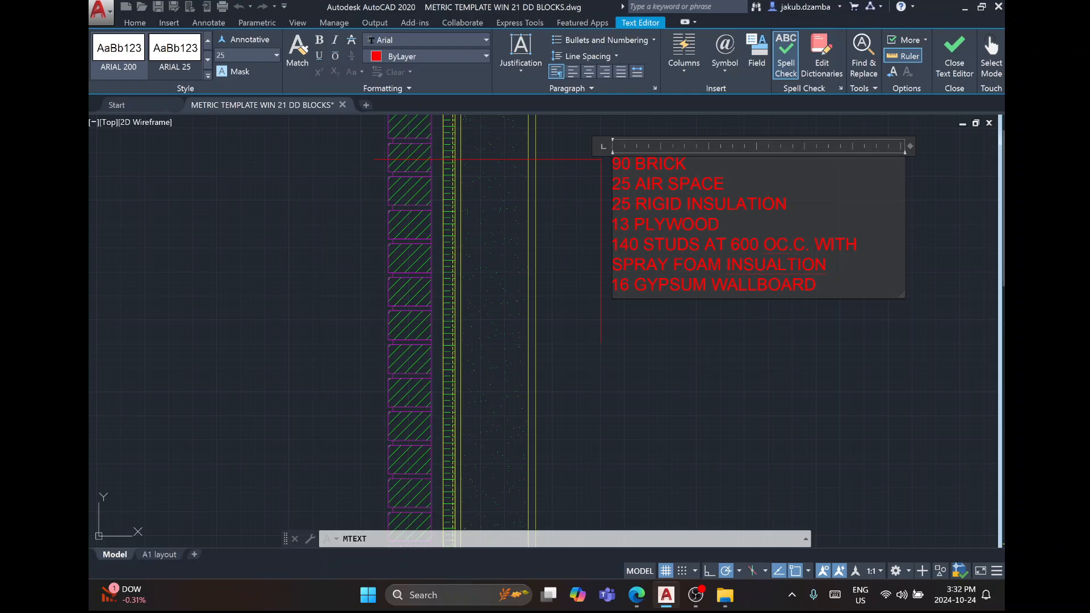
{"action": "left_click", "coordinate": [787, 205]}
{"action": "key", "text": "Return"}
{"action": "type", "text": "BUILDING PAPER"}
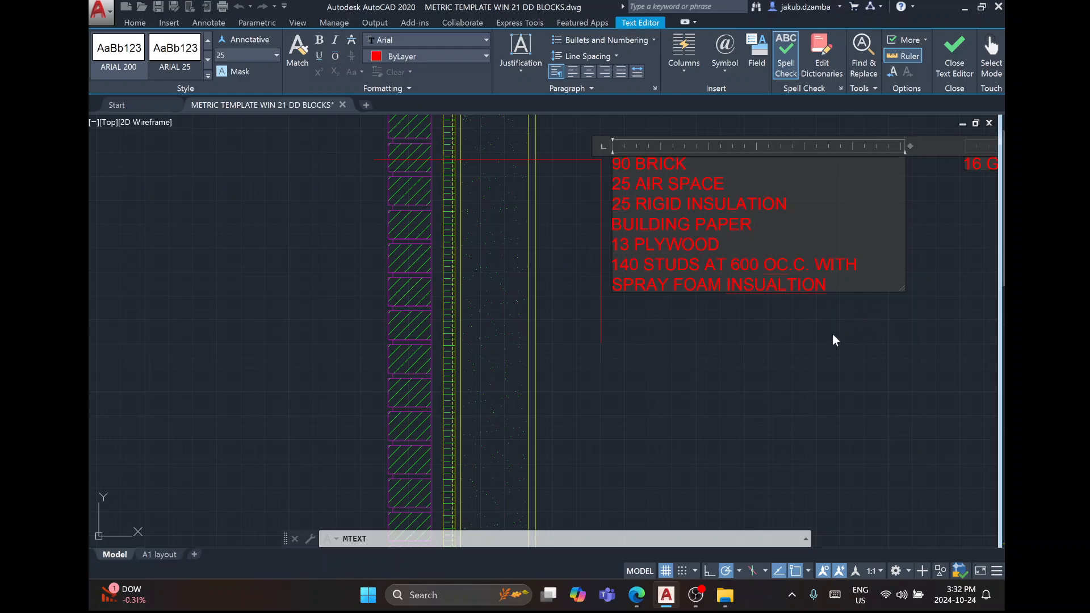
{"action": "left_click_drag", "start_coordinate": [903, 288], "coordinate": [902, 332]}
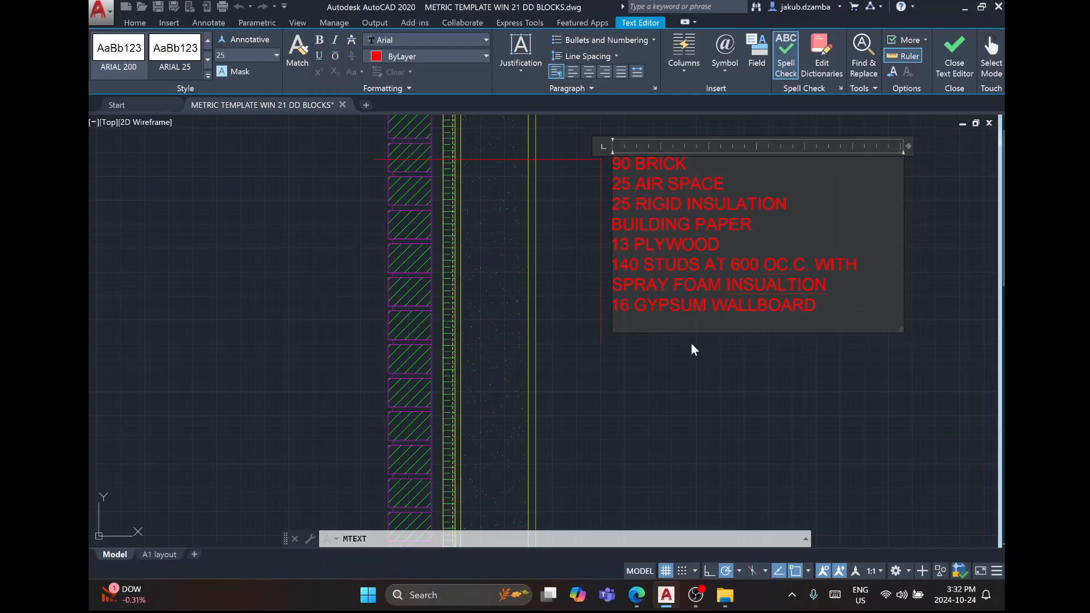
Compare the wall note with the sample PDF once more and finish the multiline text in the AutoCAD drawing.
{"action": "left_click", "coordinate": [637, 595]}
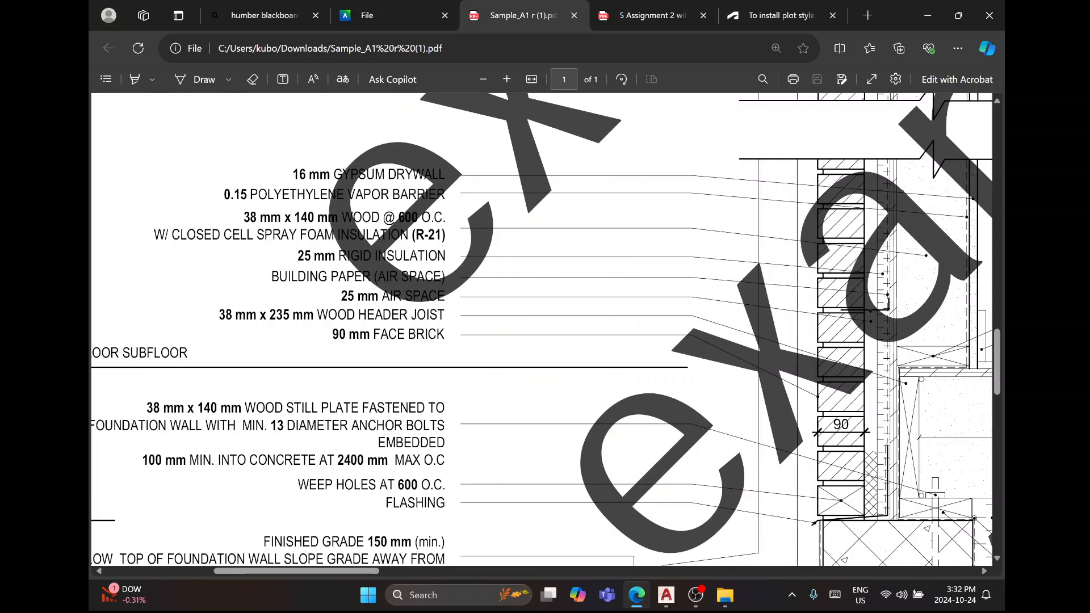
{"action": "left_click", "coordinate": [666, 595]}
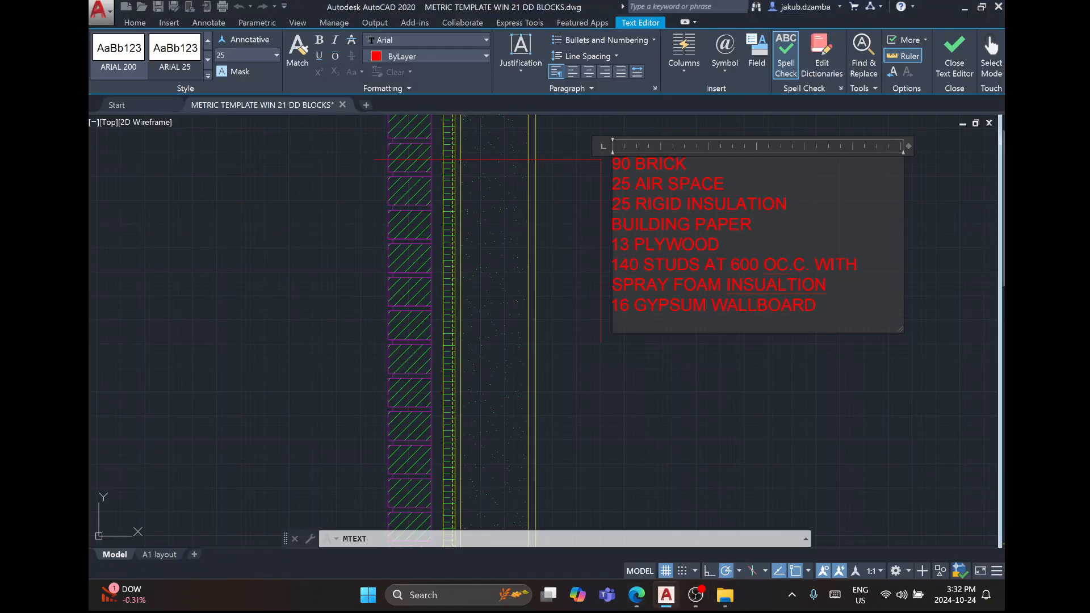
{"action": "left_click", "coordinate": [692, 378]}
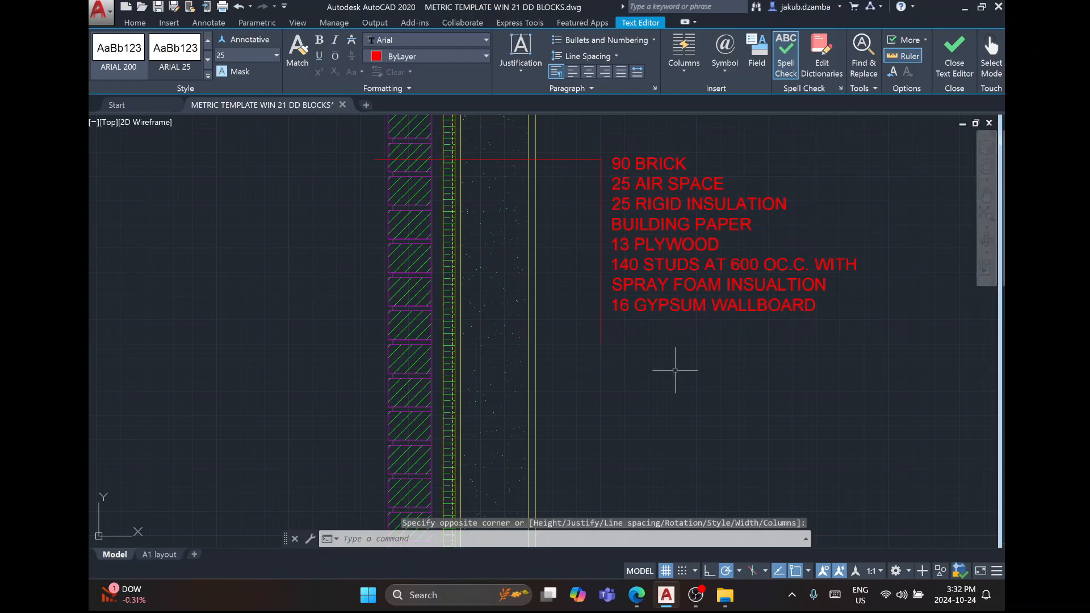
Shorten the vertical leader line beside the wall assembly note so it ends just below the last text line.
{"action": "left_click", "coordinate": [604, 338]}
{"action": "key", "text": "Escape"}
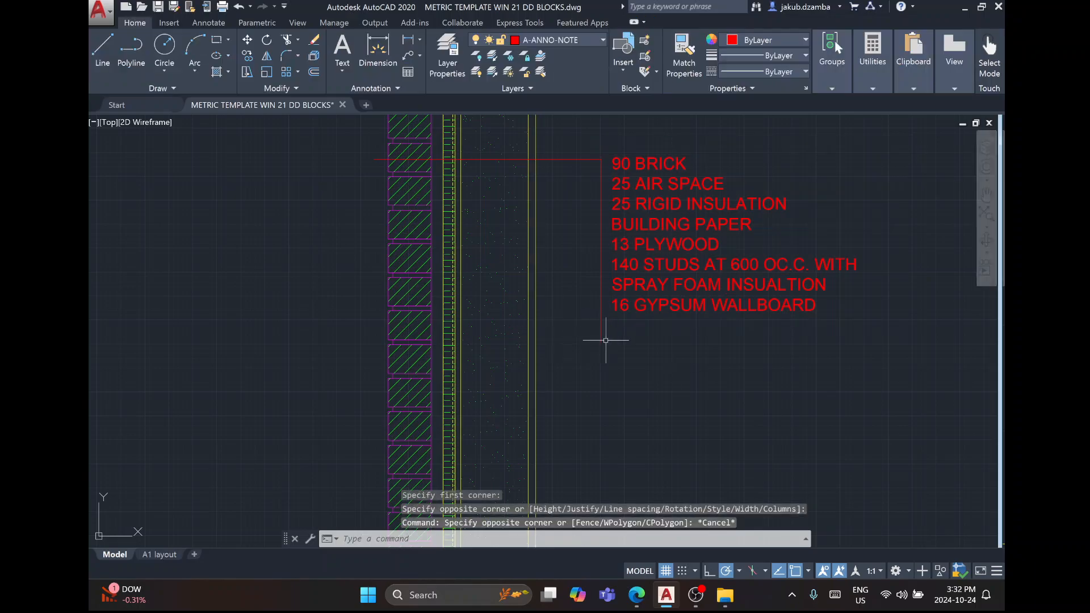
{"action": "left_click", "coordinate": [601, 339]}
{"action": "left_click", "coordinate": [600, 347]}
{"action": "left_click", "coordinate": [601, 317]}
{"action": "key", "text": "Escape"}
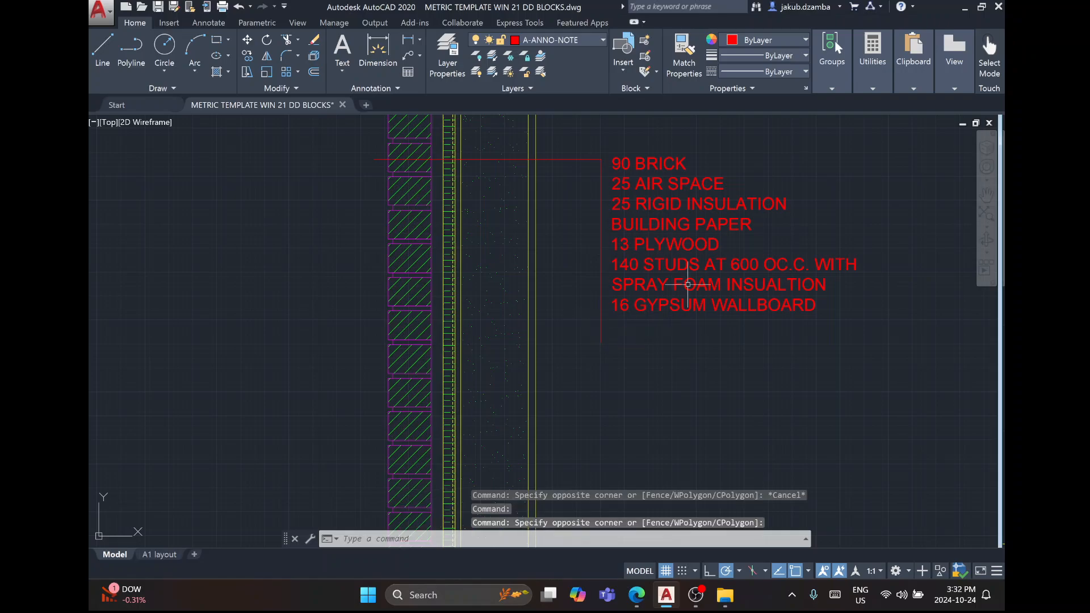
{"action": "left_click", "coordinate": [602, 327]}
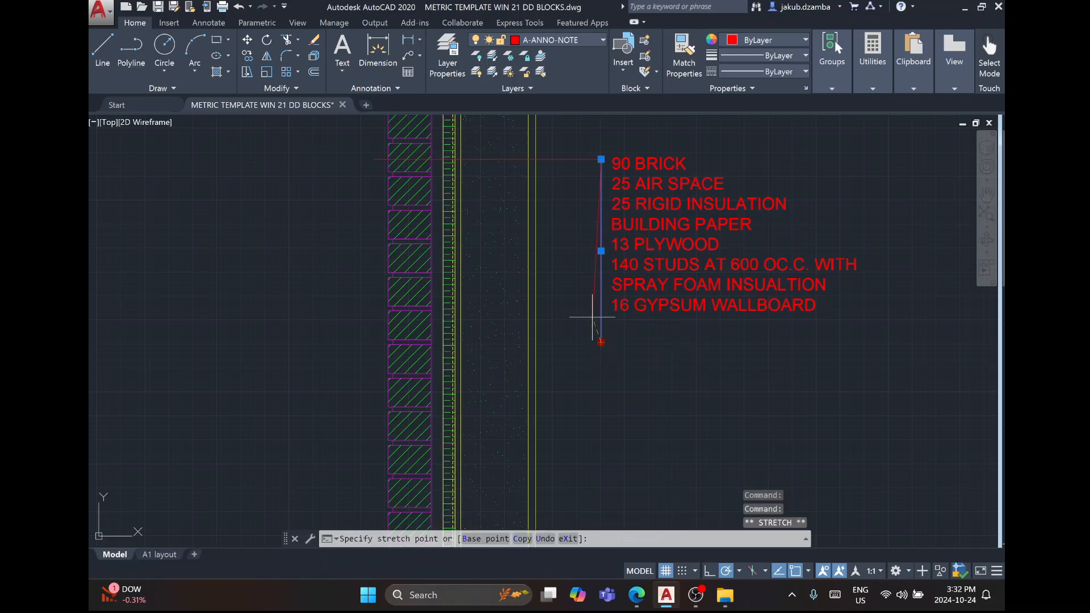
{"action": "left_click", "coordinate": [601, 342]}
{"action": "key", "text": "Escape"}
Move the joint filler, sand and concrete slab leader notes at the basement slab to the A-ANNO-NOTE layer.
{"action": "scroll", "coordinate": [669, 260], "scroll_direction": "down", "scroll_amount": 6}
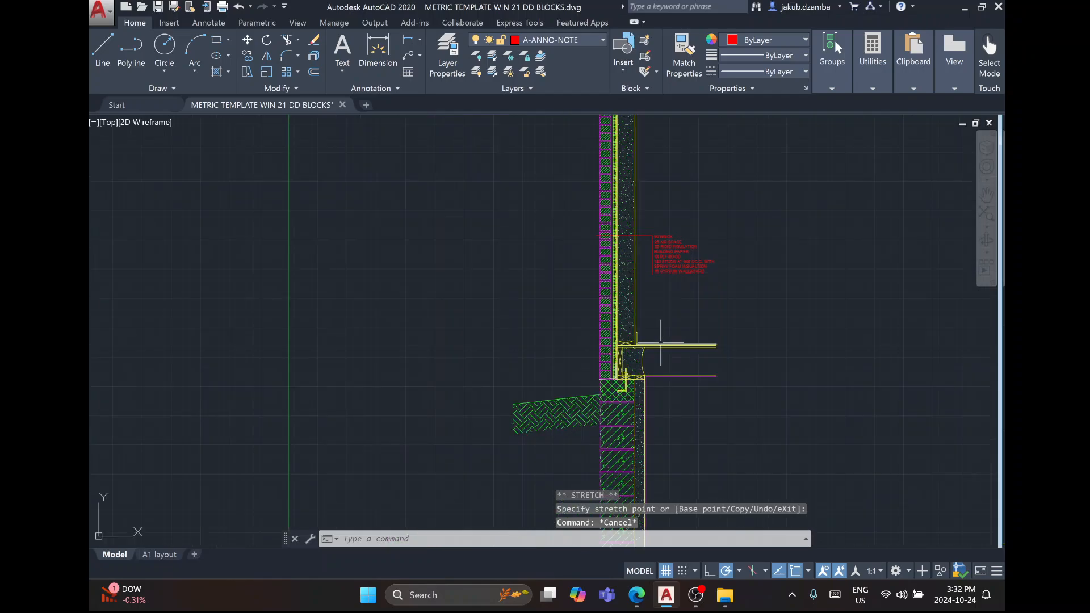
{"action": "middle_click_drag", "start_coordinate": [660, 393], "coordinate": [531, 109]}
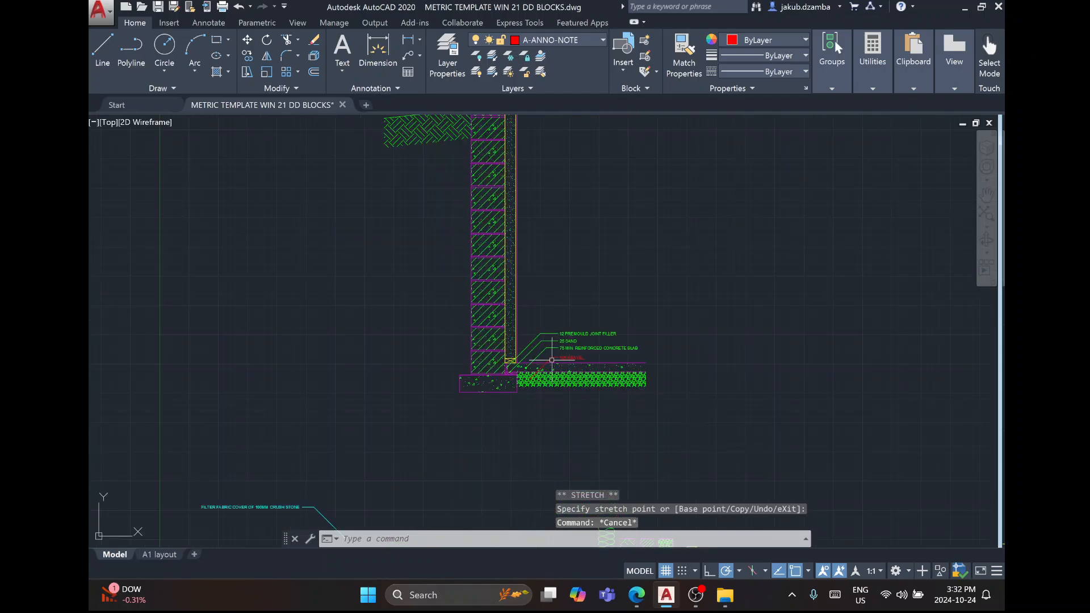
{"action": "scroll", "coordinate": [548, 358], "scroll_direction": "up", "scroll_amount": 4}
{"action": "left_click", "coordinate": [563, 357]}
{"action": "left_click", "coordinate": [519, 261]}
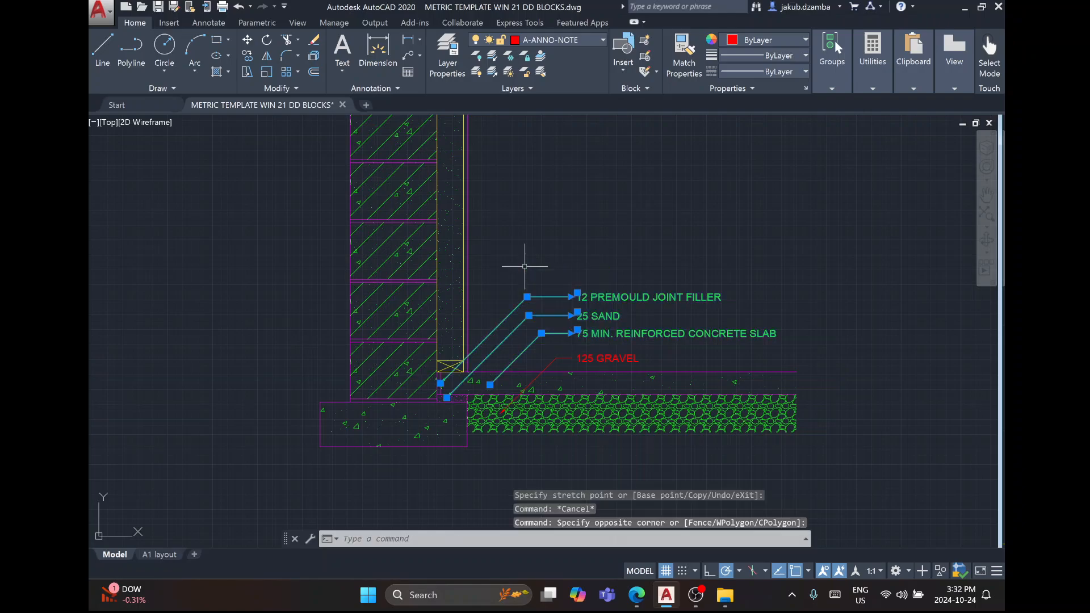
{"action": "left_click", "coordinate": [600, 38]}
{"action": "left_click", "coordinate": [588, 87]}
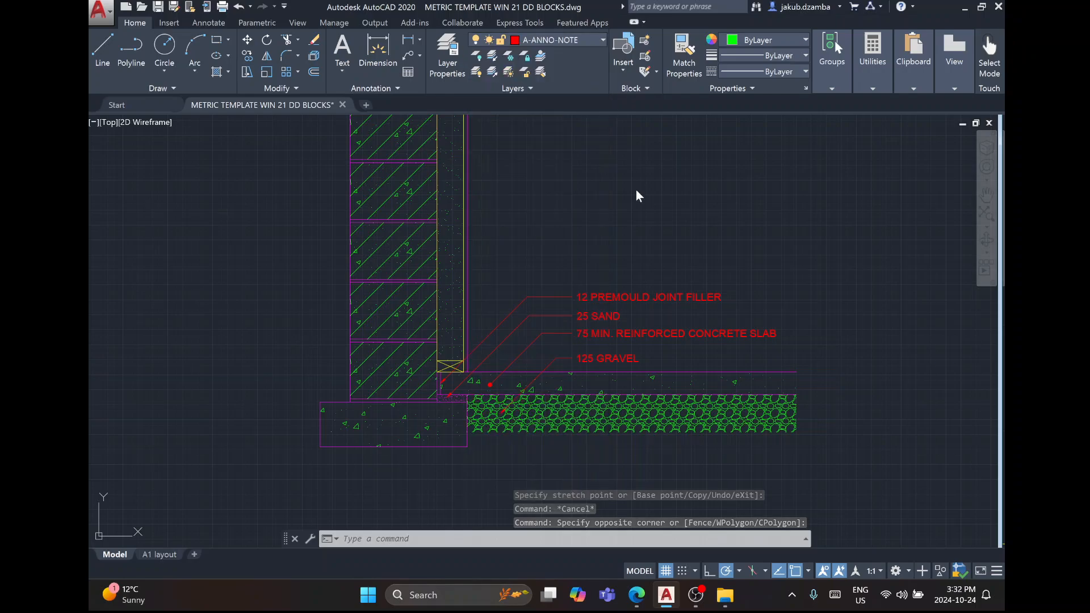
{"action": "key", "text": "Escape"}
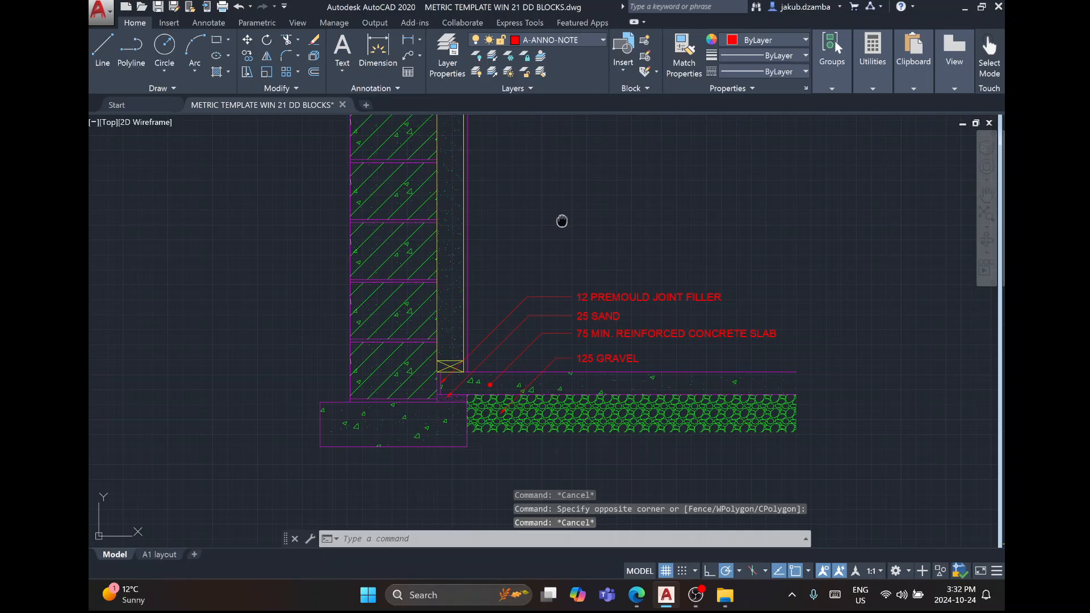
Draw a level line from the inner end of the ground floor's subfloor top across the wall to well outside the brick.
{"action": "middle_click_drag", "start_coordinate": [562, 222], "coordinate": [601, 362]}
{"action": "middle_click_drag", "start_coordinate": [563, 245], "coordinate": [632, 589]}
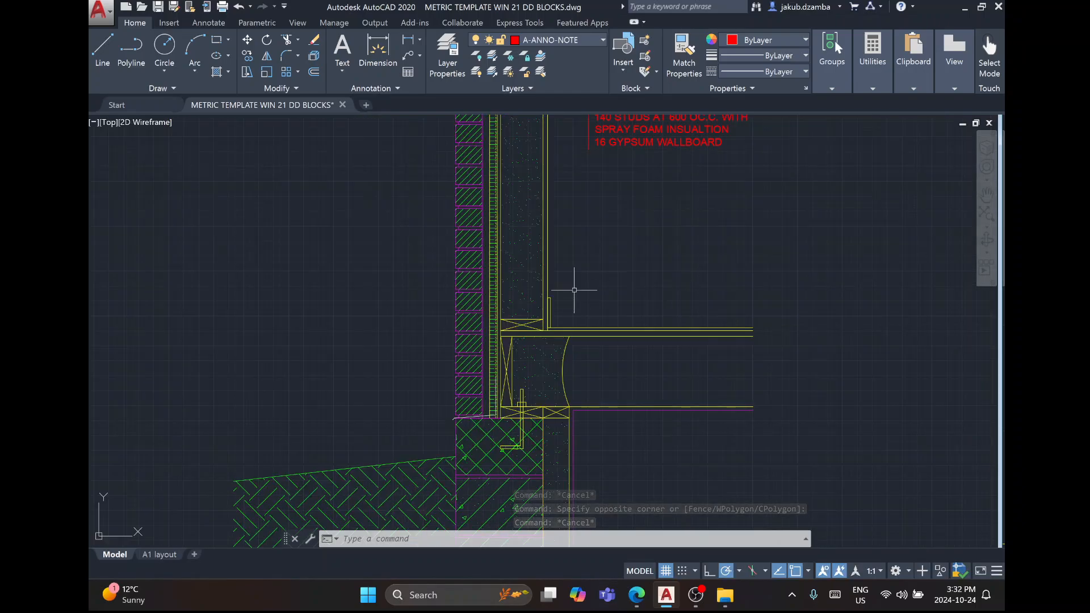
{"action": "middle_click_drag", "start_coordinate": [576, 290], "coordinate": [631, 489]}
{"action": "scroll", "coordinate": [599, 234], "scroll_direction": "down", "scroll_amount": 2}
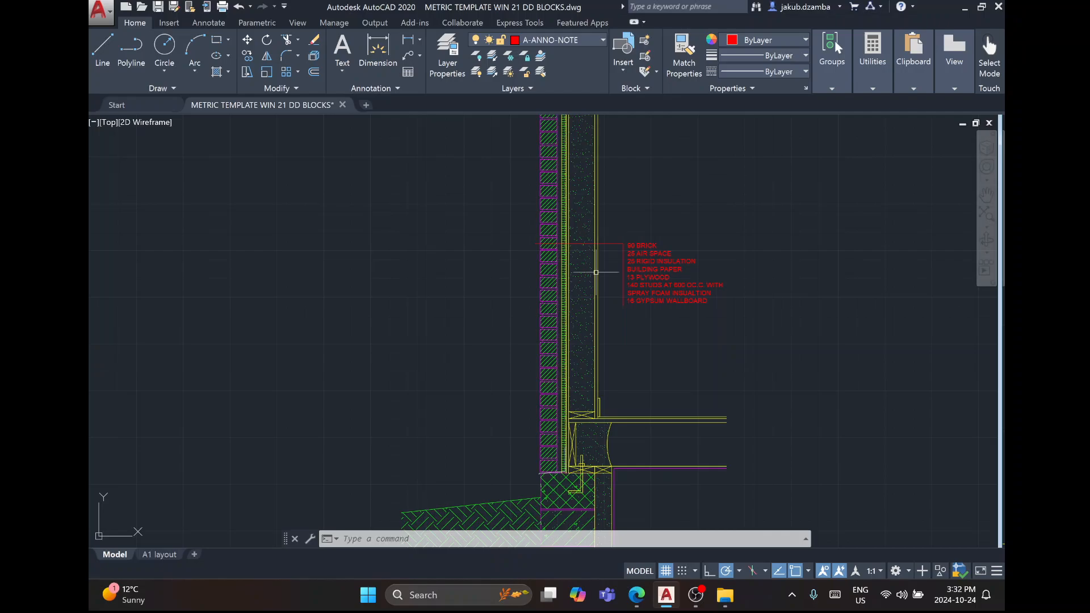
{"action": "type", "text": "l"}
{"action": "key", "text": "Return"}
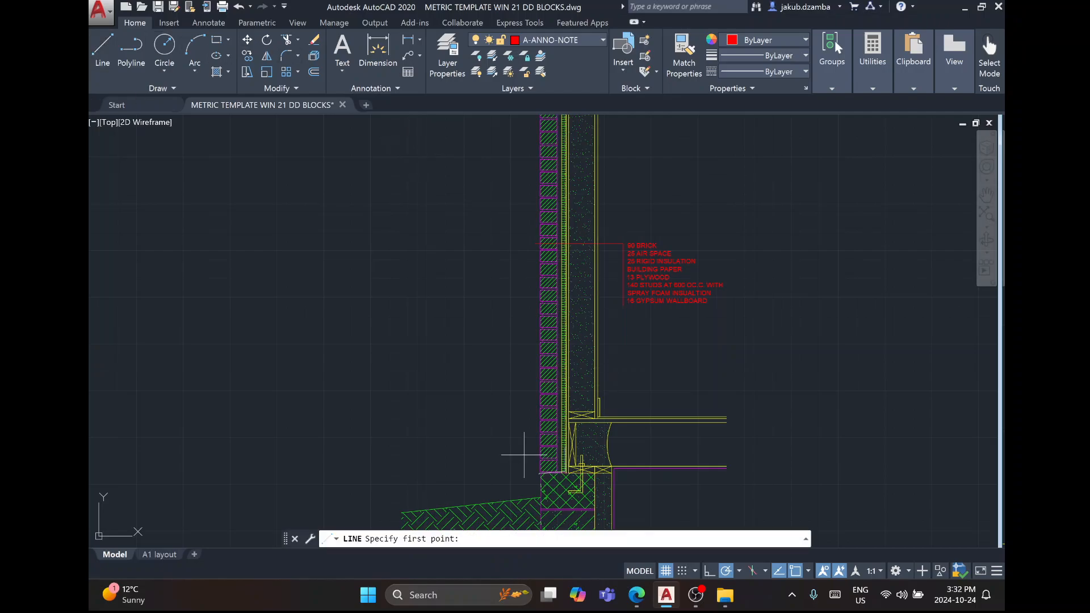
{"action": "scroll", "coordinate": [533, 449], "scroll_direction": "up", "scroll_amount": 3}
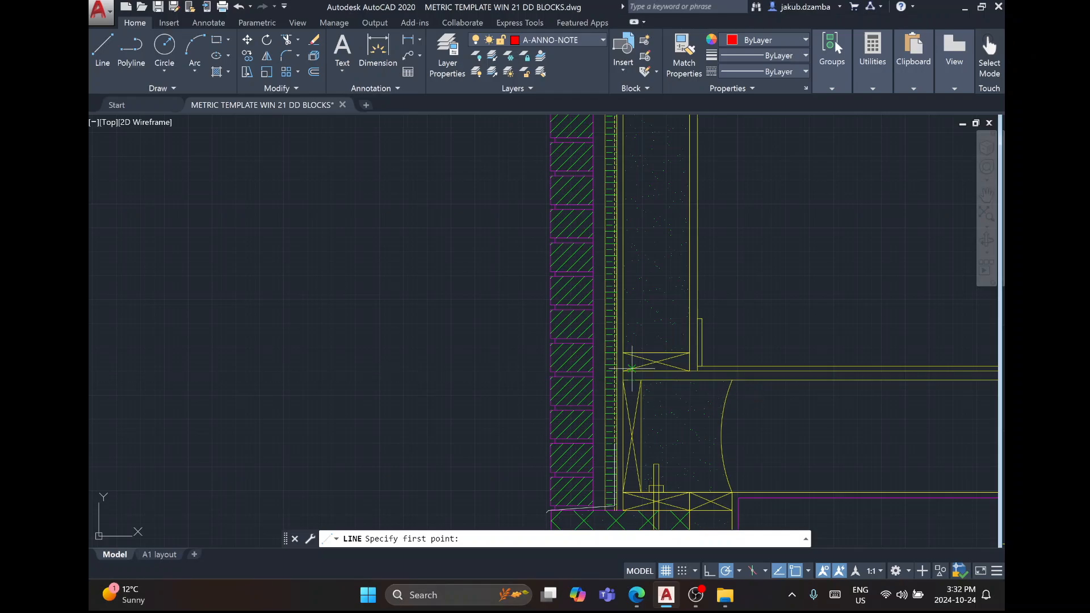
{"action": "scroll", "coordinate": [634, 368], "scroll_direction": "down", "scroll_amount": 2}
{"action": "scroll", "coordinate": [883, 369], "scroll_direction": "up", "scroll_amount": 3}
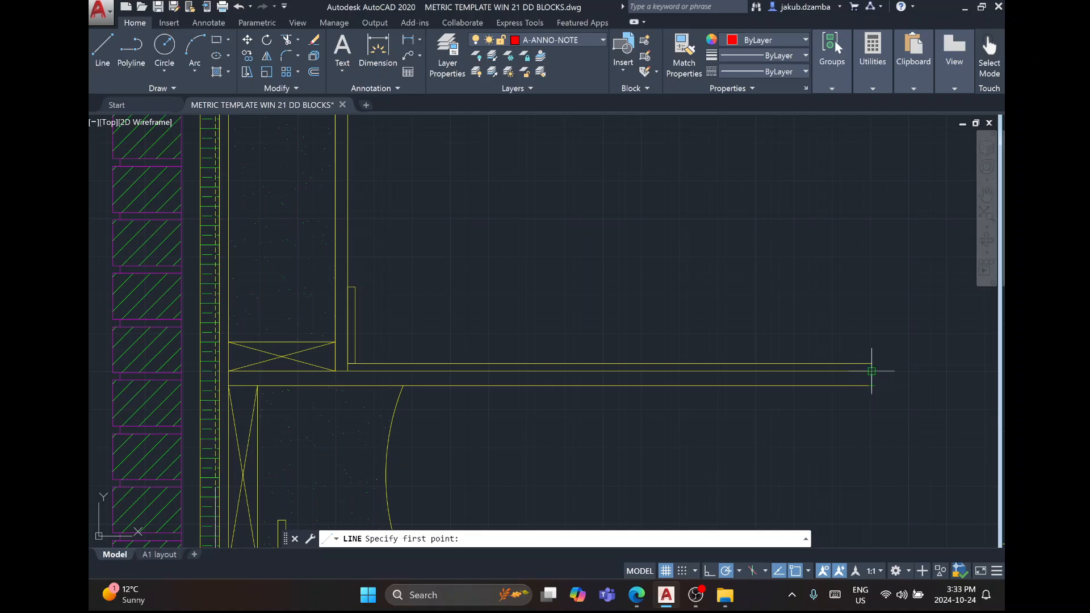
{"action": "left_click", "coordinate": [872, 370]}
{"action": "scroll", "coordinate": [874, 370], "scroll_direction": "down", "scroll_amount": 2}
{"action": "scroll", "coordinate": [880, 370], "scroll_direction": "down", "scroll_amount": 4}
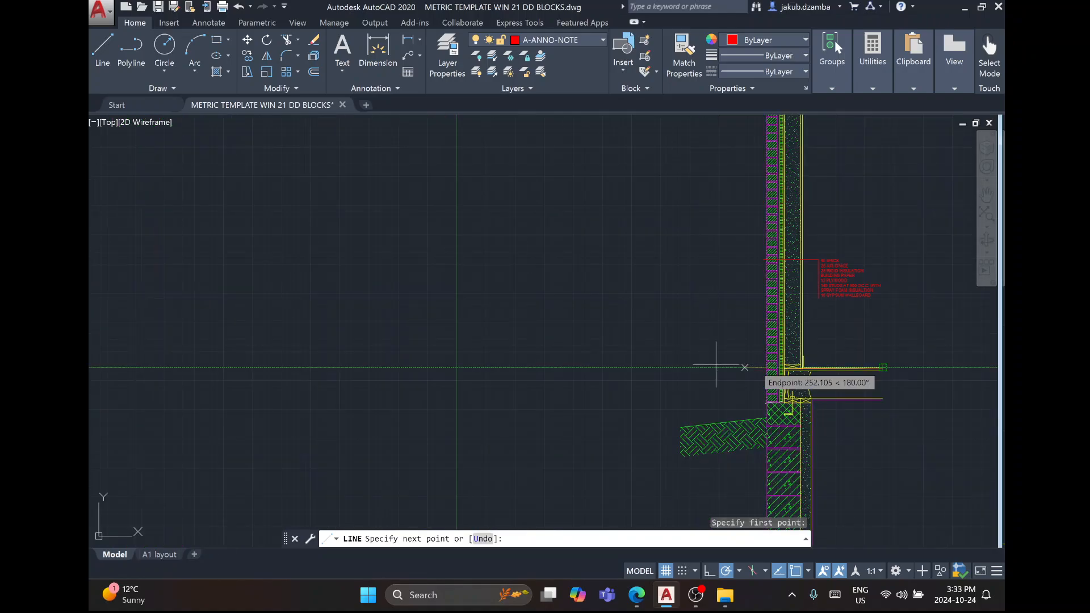
{"action": "left_click", "coordinate": [601, 367]}
{"action": "key", "text": "Escape"}
{"action": "key", "text": "Escape"}
Add the multiline text 0000 at height 50 and move it just above the level line's outer end.
{"action": "scroll", "coordinate": [619, 364], "scroll_direction": "up", "scroll_amount": 2}
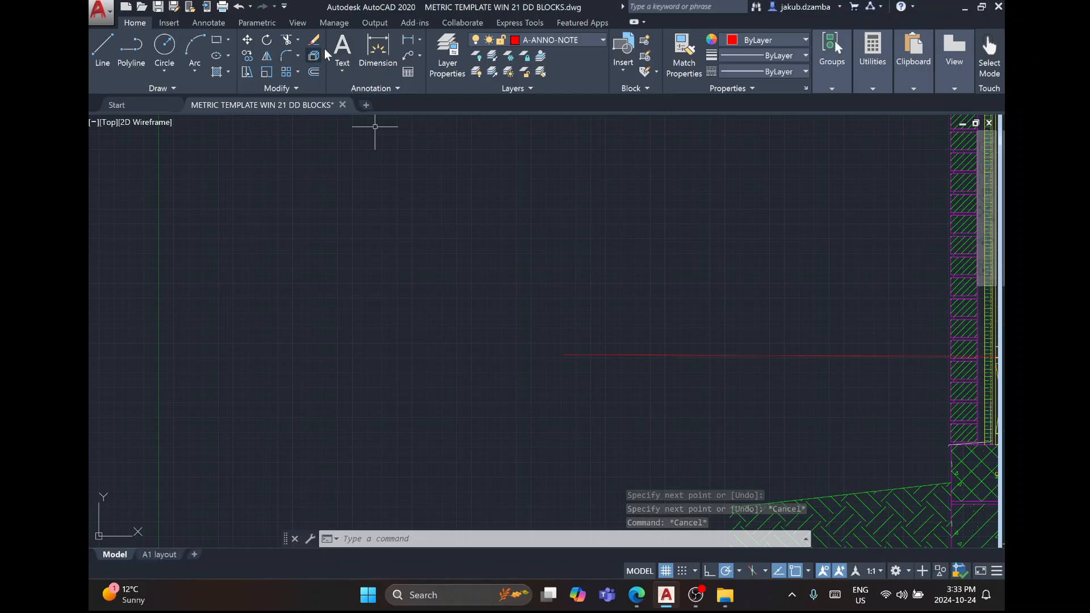
{"action": "left_click", "coordinate": [340, 51]}
{"action": "left_click", "coordinate": [580, 285]}
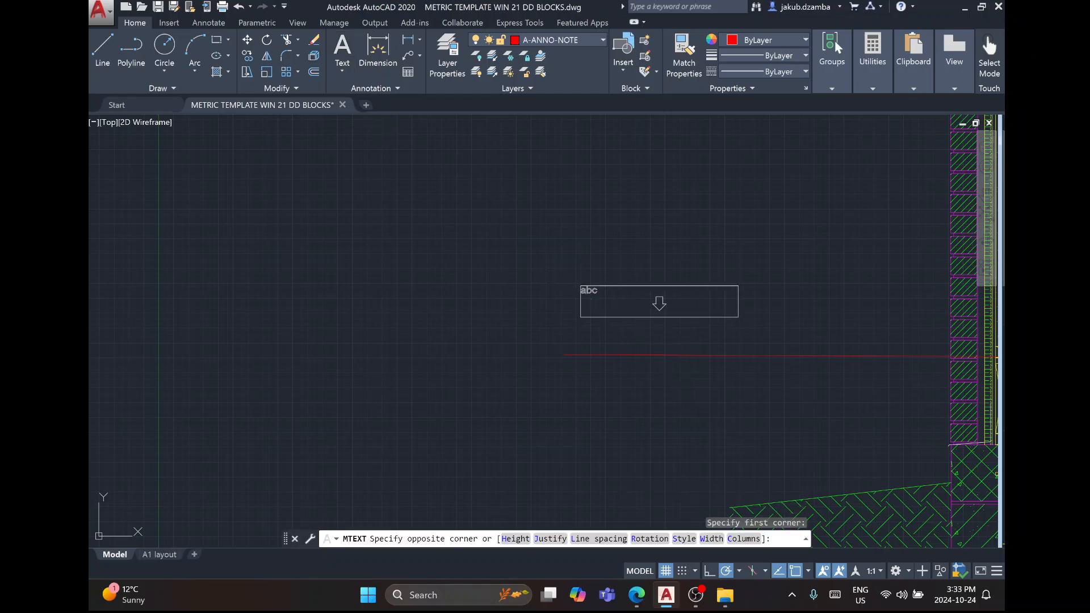
{"action": "left_click", "coordinate": [738, 316]}
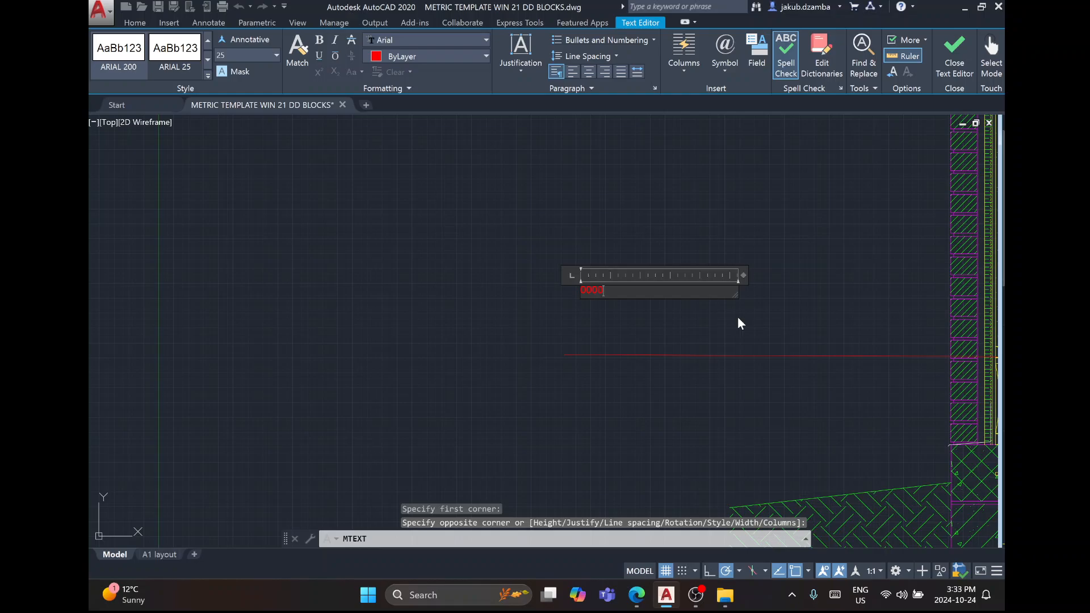
{"action": "key", "text": "ctrl+a"}
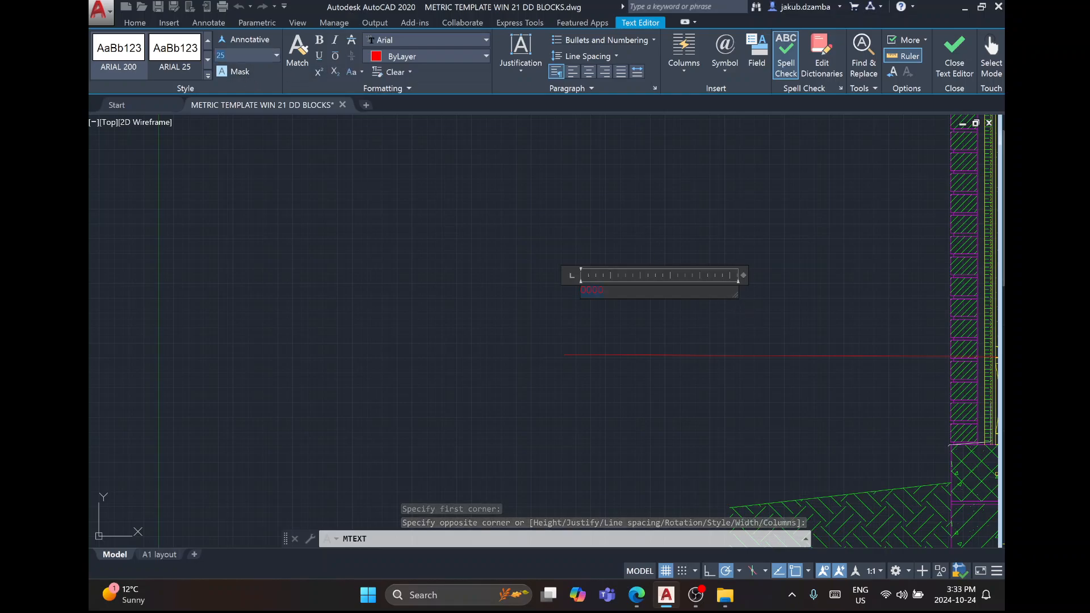
{"action": "type", "text": "50"}
{"action": "key", "text": "Return"}
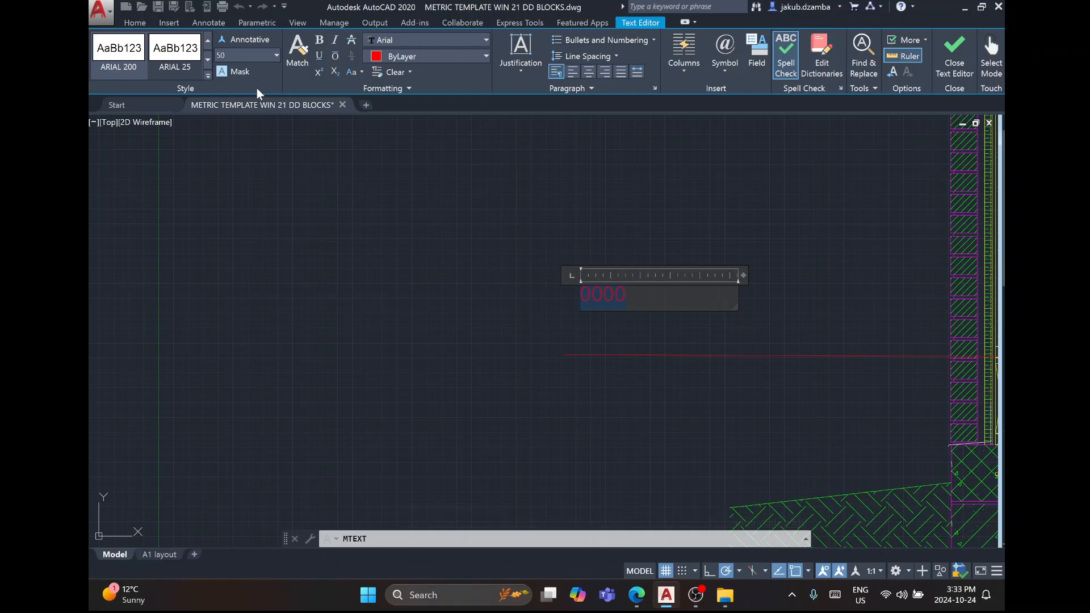
{"action": "left_click", "coordinate": [447, 331]}
{"action": "left_click", "coordinate": [609, 290]}
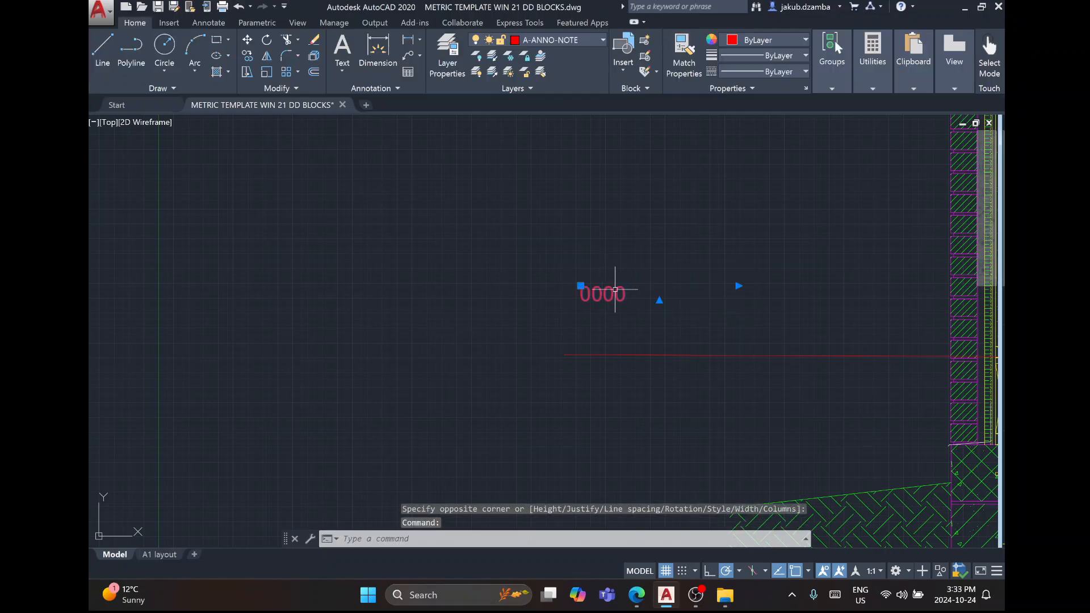
{"action": "left_click_drag", "start_coordinate": [615, 290], "coordinate": [606, 328]}
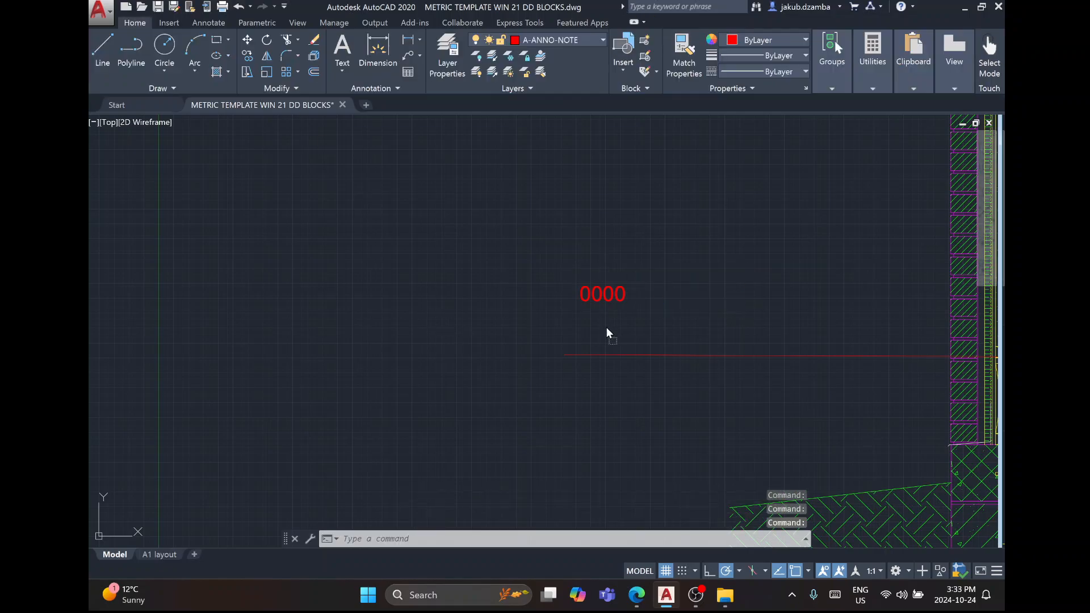
Draw a circle centred on the level line's outer end and move the 0000 text into its upper half.
{"action": "left_click", "coordinate": [165, 45]}
{"action": "left_click", "coordinate": [564, 355]}
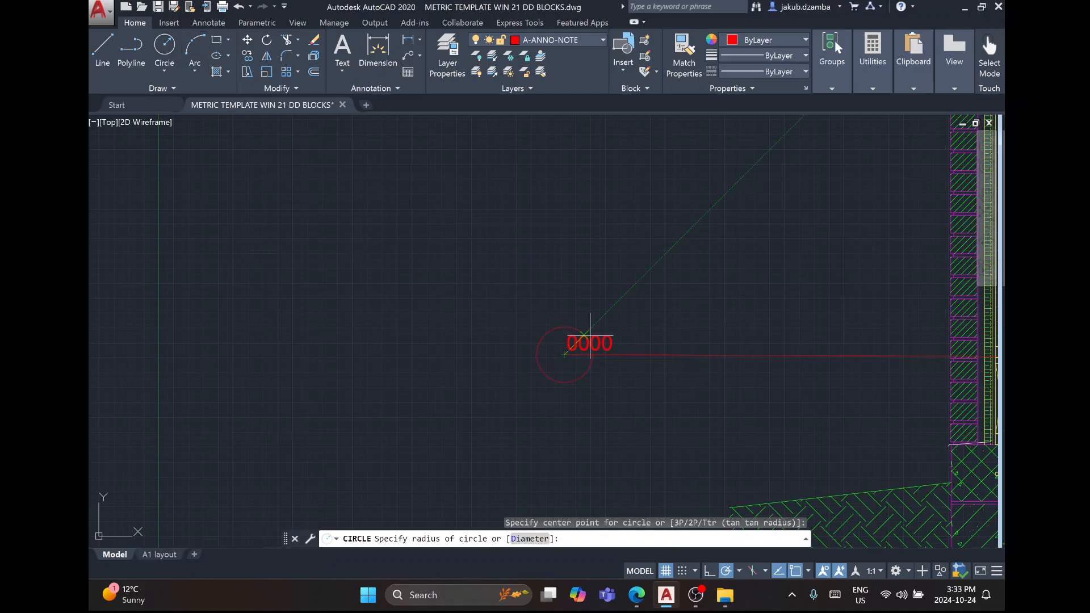
{"action": "left_click", "coordinate": [583, 336]}
{"action": "scroll", "coordinate": [579, 340], "scroll_direction": "up", "scroll_amount": 3}
{"action": "left_click", "coordinate": [580, 323]}
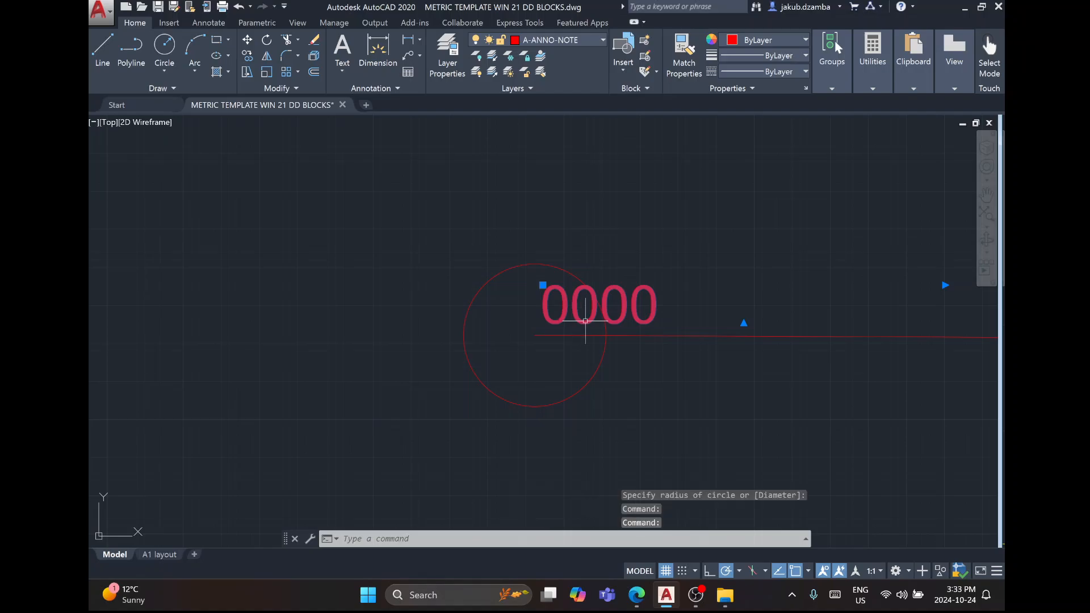
{"action": "left_click_drag", "start_coordinate": [581, 322], "coordinate": [522, 329]}
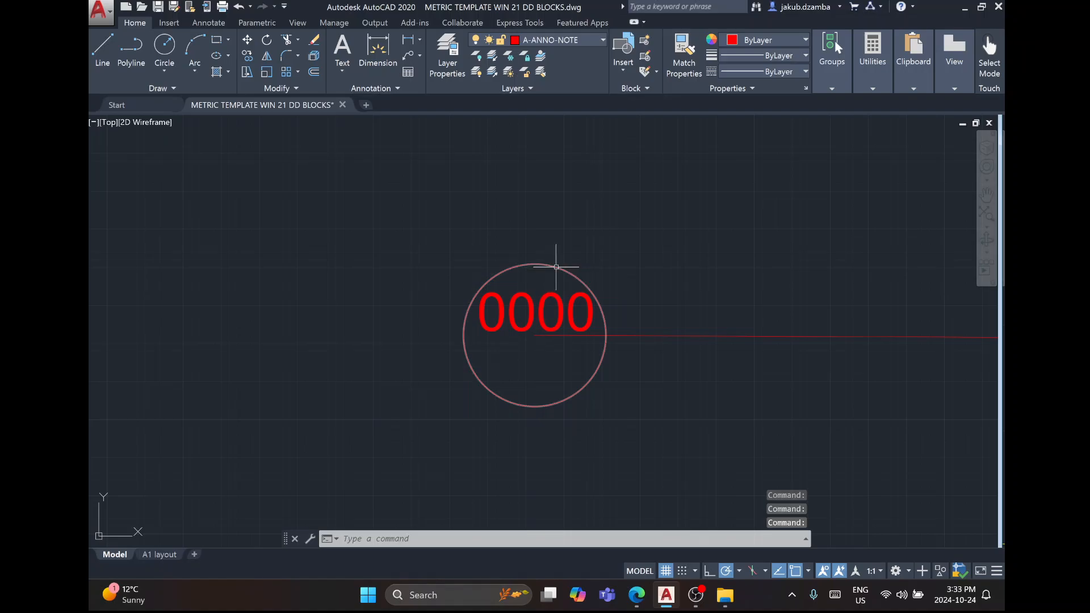
Enlarge the circle slightly around the 0000 text and extend the level line's outer end to the circle's far quadrant.
{"action": "left_click", "coordinate": [535, 264]}
{"action": "left_click", "coordinate": [534, 263]}
{"action": "left_click", "coordinate": [534, 255]}
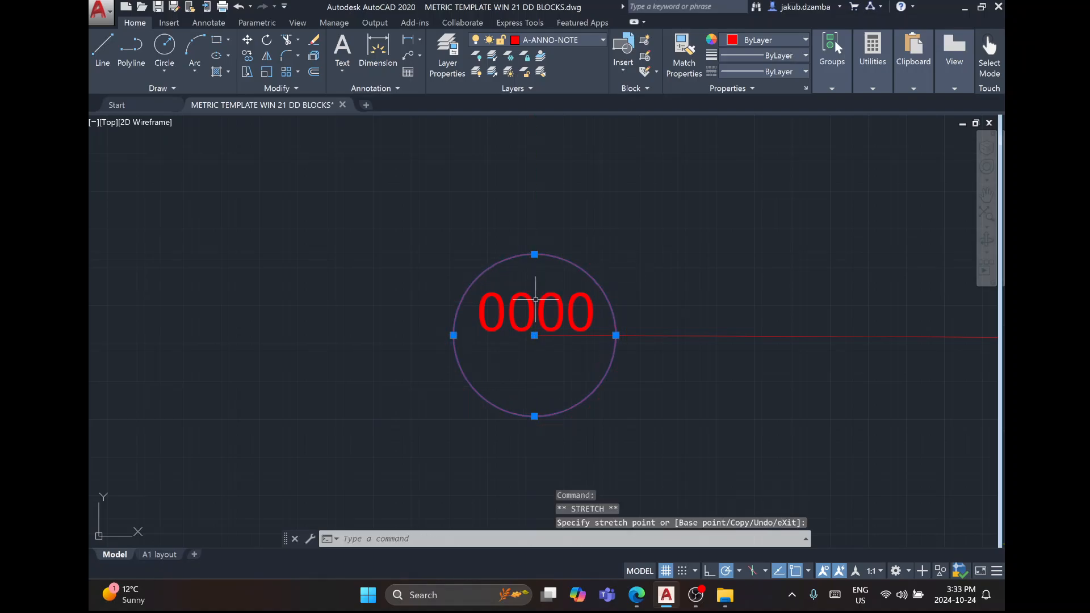
{"action": "key", "text": "Escape"}
{"action": "left_click", "coordinate": [552, 336]}
{"action": "left_click", "coordinate": [535, 335]}
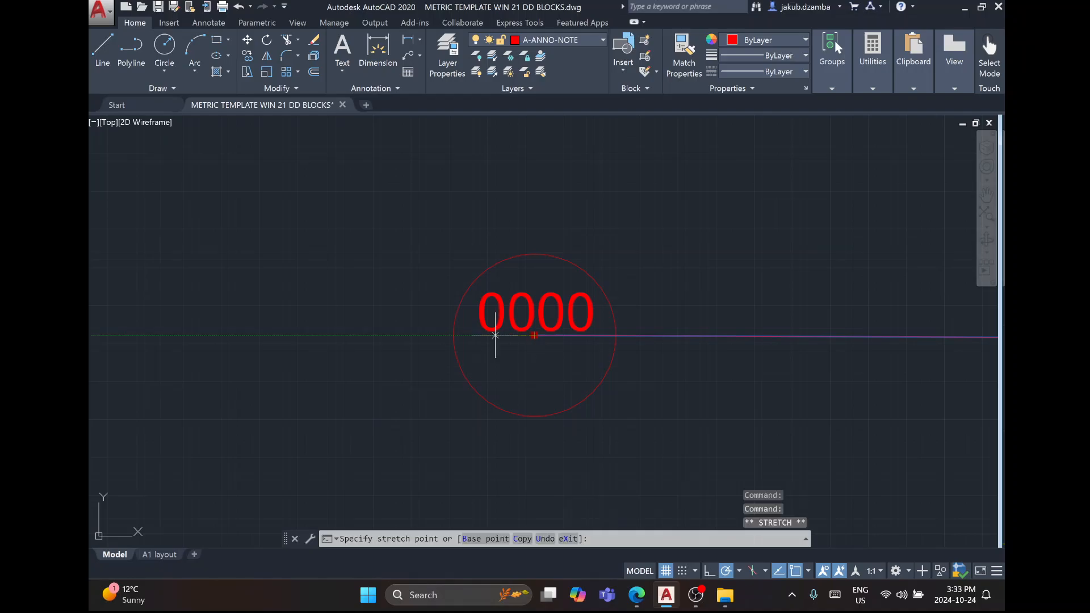
{"action": "left_click", "coordinate": [452, 336]}
Trim away the lower half of the circle below the level line to leave a semicircular level marker.
{"action": "type", "text": "tr"}
{"action": "key", "text": "Return"}
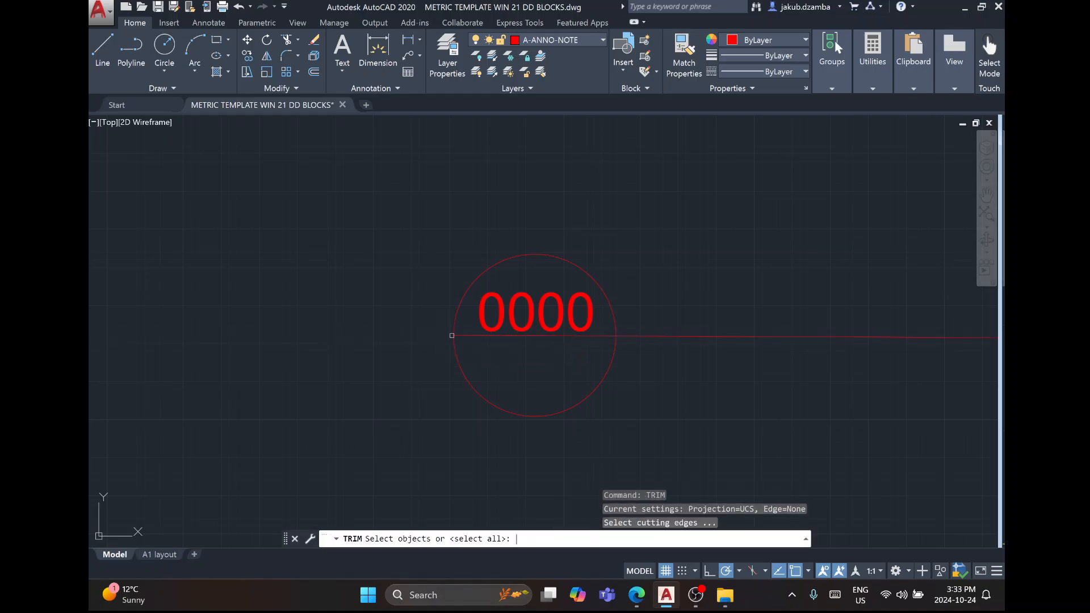
{"action": "left_click", "coordinate": [455, 347]}
{"action": "left_click", "coordinate": [462, 337]}
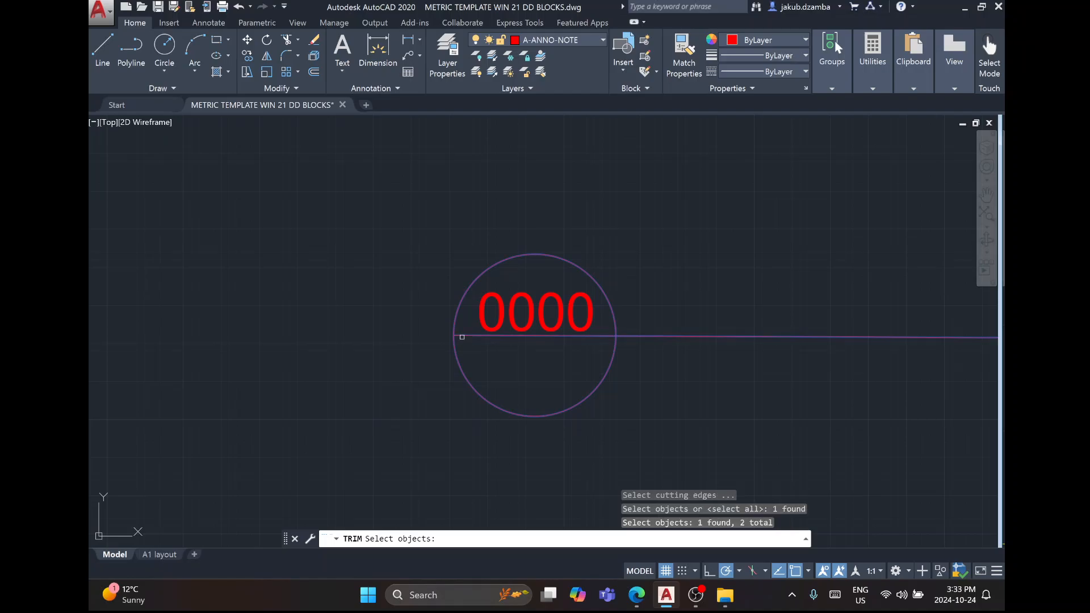
{"action": "key", "text": "Return"}
{"action": "left_click", "coordinate": [455, 358]}
{"action": "key", "text": "Escape"}
{"action": "scroll", "coordinate": [555, 375], "scroll_direction": "down", "scroll_amount": 5}
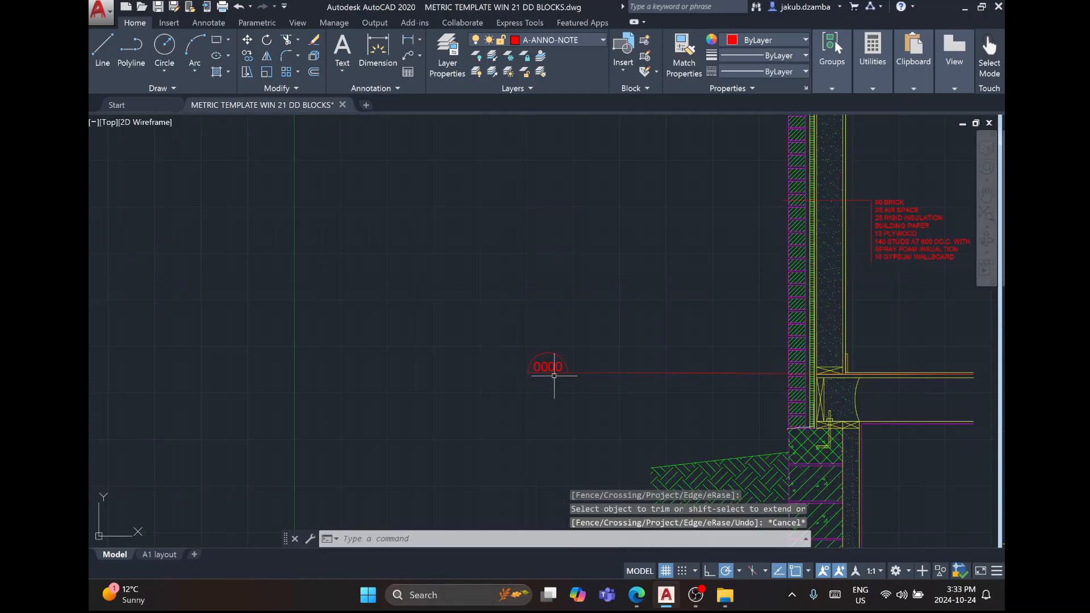
{"action": "mouse_move", "coordinate": [554, 365]}
{"action": "middle_mouse_down"}
{"action": "mouse_move", "coordinate": [594, 385]}
{"action": "mouse_move", "coordinate": [564, 372]}
{"action": "middle_mouse_up"}
{"action": "type", "text": "c"}
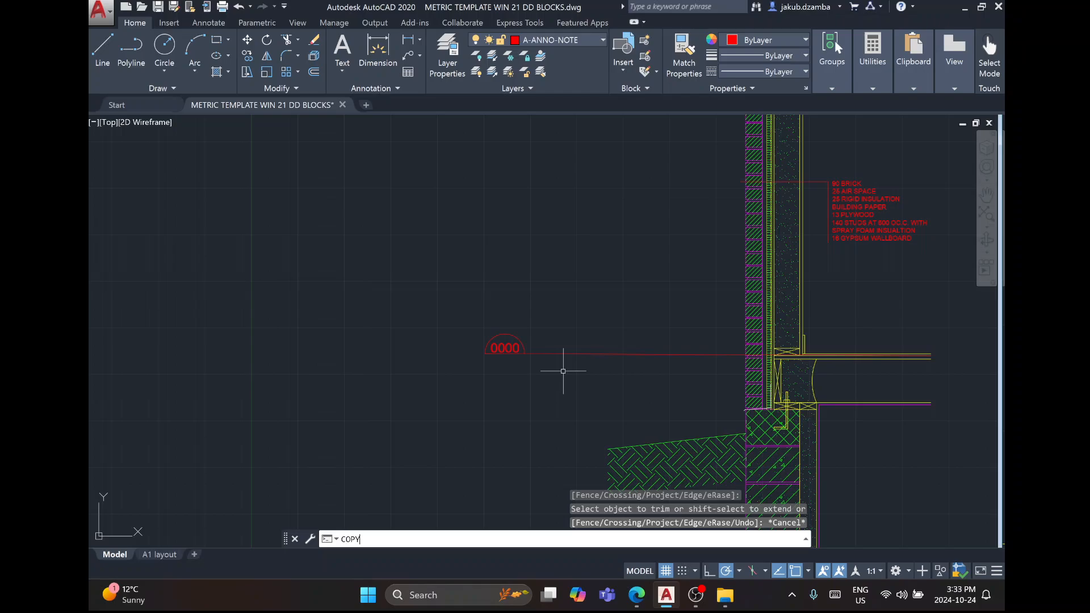
{"action": "key", "text": "Escape"}
{"action": "key", "text": "Escape"}
Add the multiline text GROUND FLOOR FFE at height 25 above the level line, beside the semicircular marker.
{"action": "scroll", "coordinate": [564, 371], "scroll_direction": "up", "scroll_amount": 4}
{"action": "left_click", "coordinate": [352, 60]}
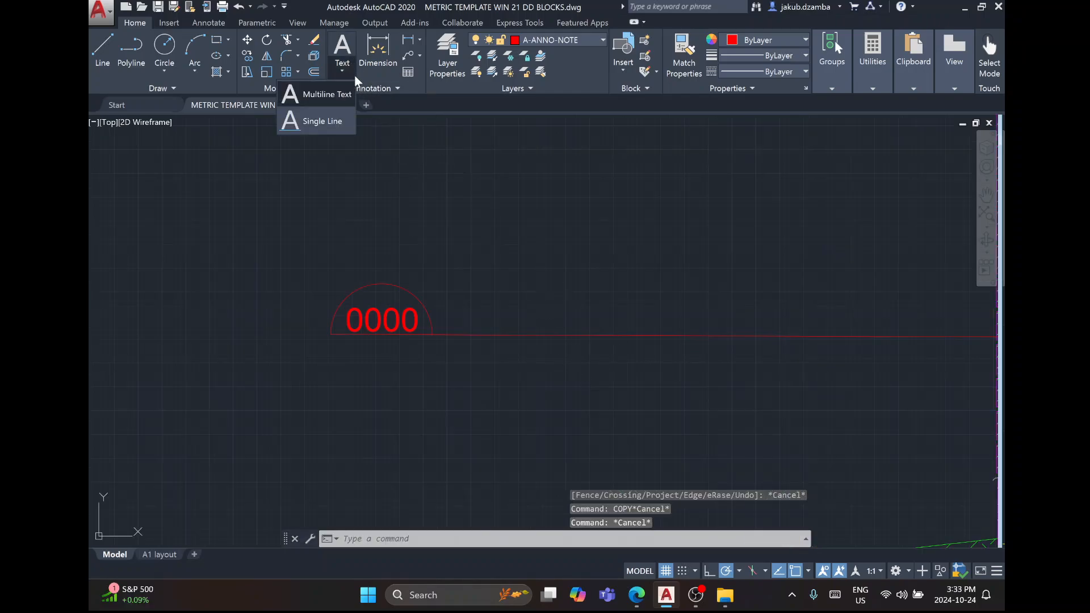
{"action": "left_click", "coordinate": [345, 50]}
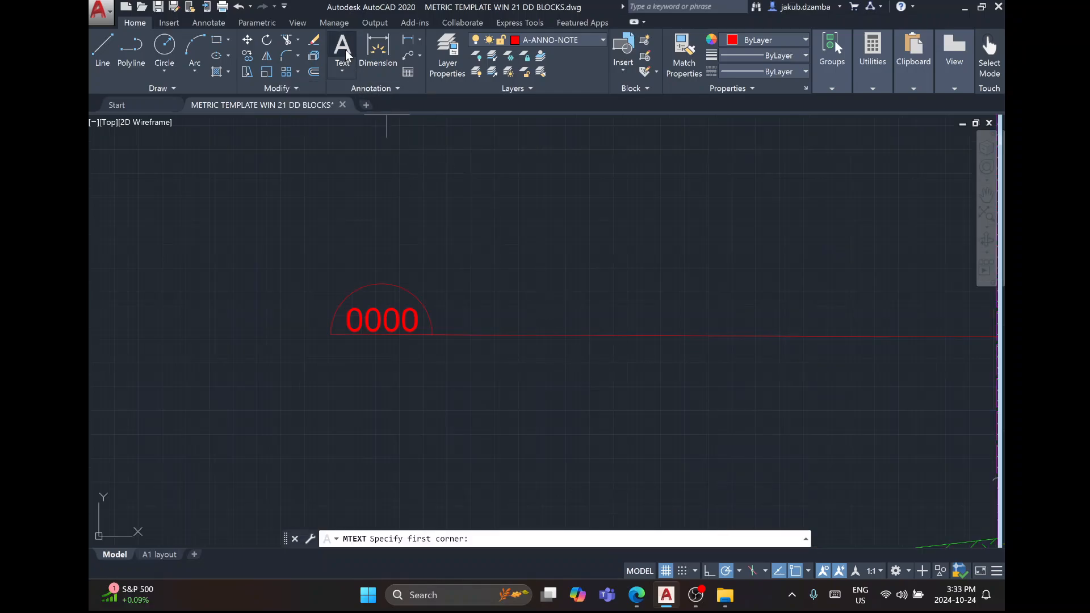
{"action": "left_click", "coordinate": [438, 305]}
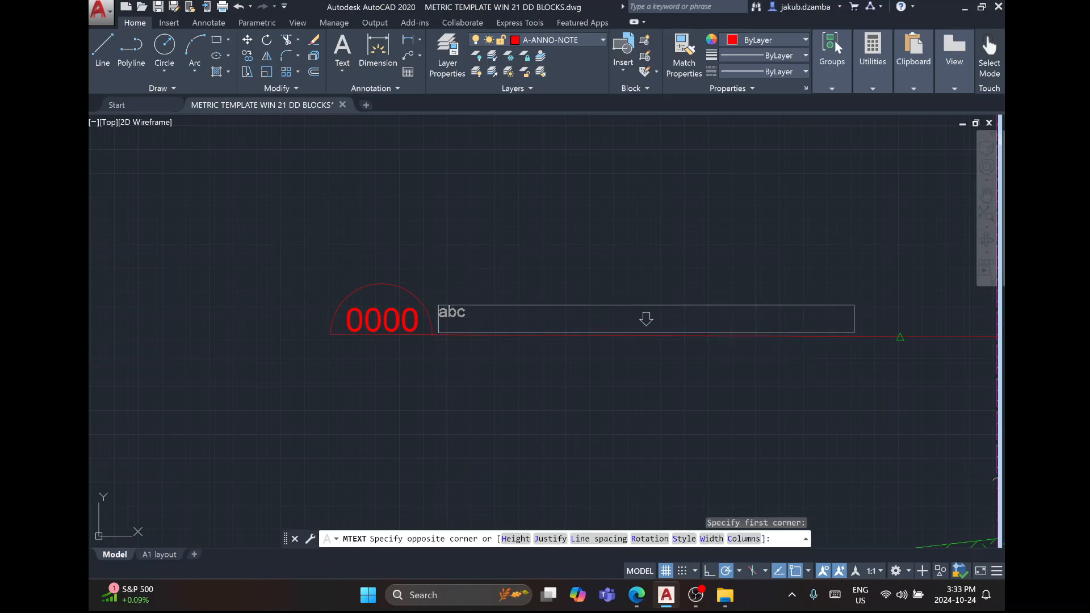
{"action": "left_click", "coordinate": [854, 332]}
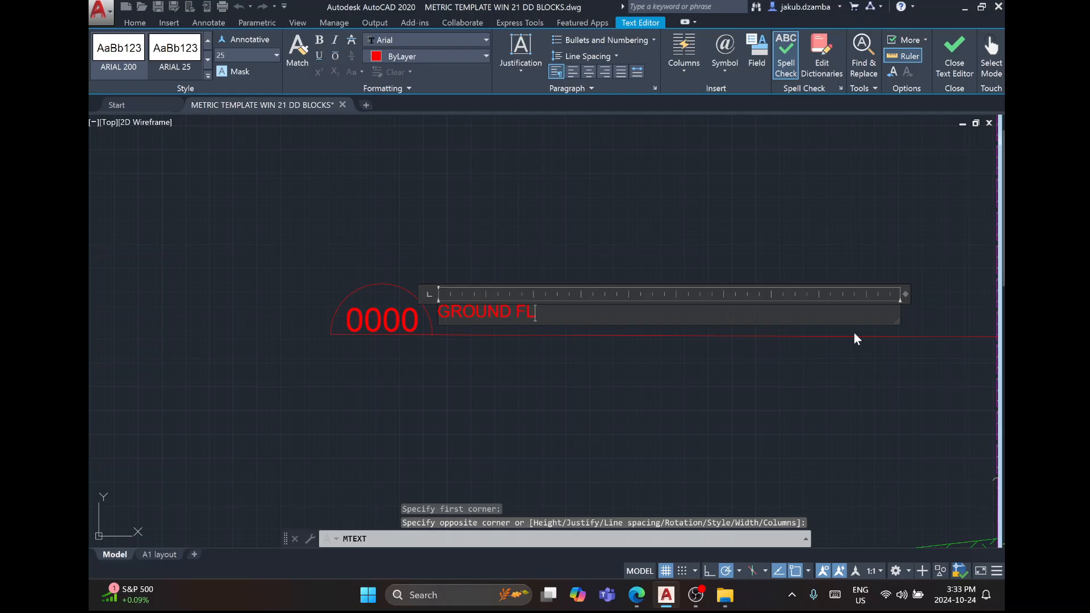
{"action": "left_click", "coordinate": [760, 210]}
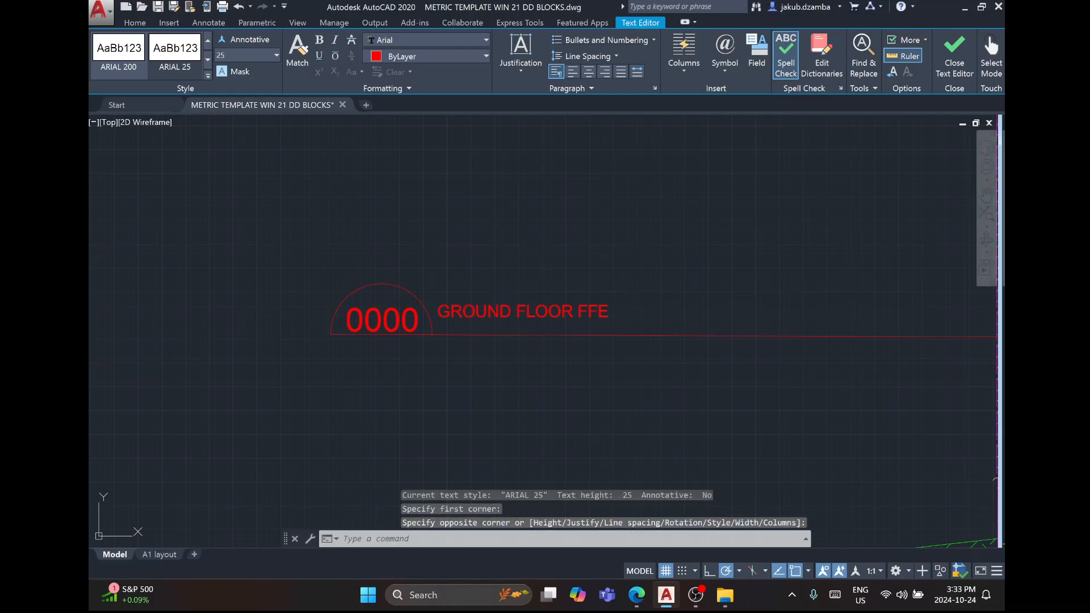
Finish the GROUND FLOOR FFE text and move it slightly down, closer to the level line.
{"action": "left_click", "coordinate": [548, 318]}
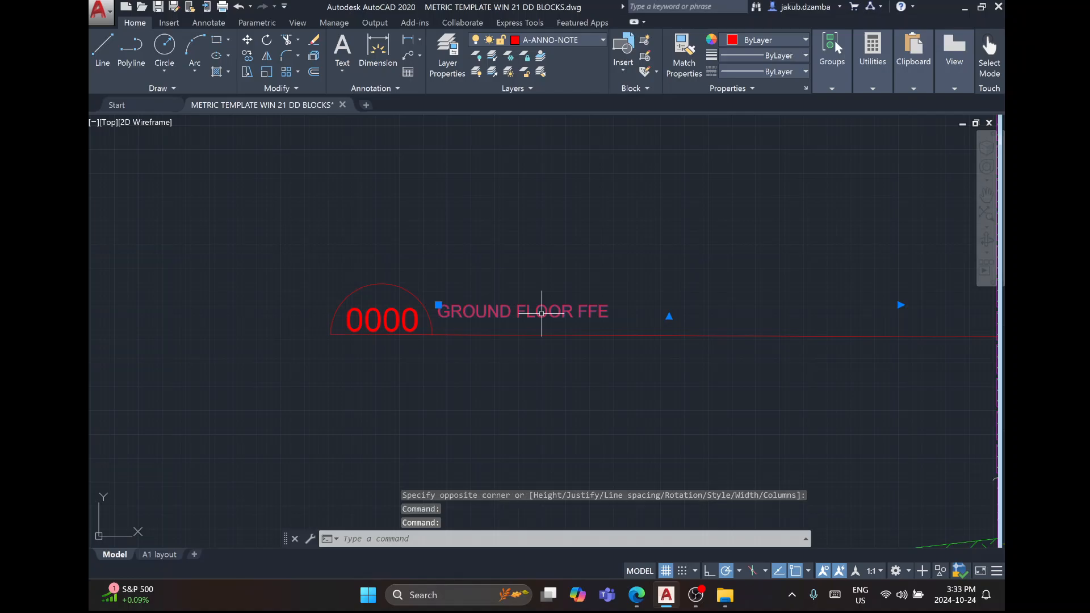
{"action": "left_click_drag", "start_coordinate": [540, 317], "coordinate": [542, 328]}
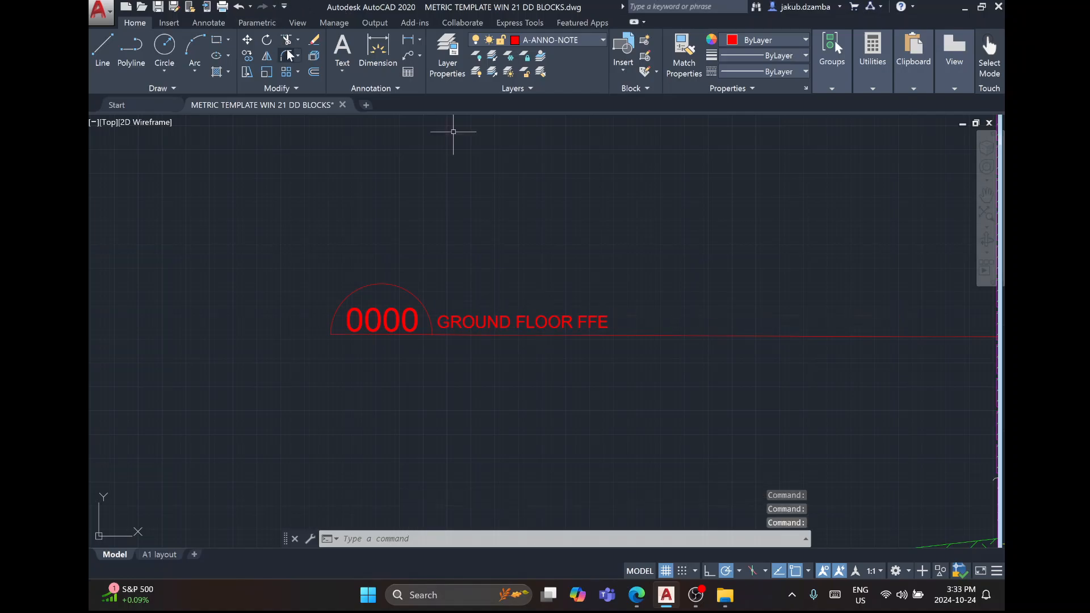
{"action": "left_click", "coordinate": [254, 60]}
{"action": "left_click", "coordinate": [533, 414]}
{"action": "left_click", "coordinate": [251, 237]}
{"action": "key", "text": "Return"}
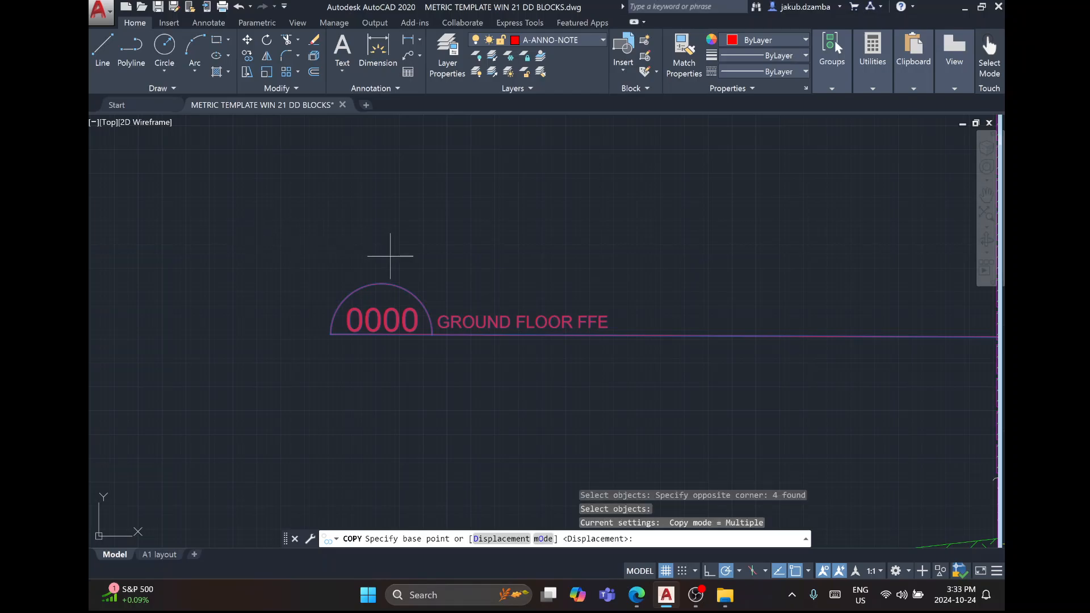
{"action": "scroll", "coordinate": [392, 255], "scroll_direction": "down", "scroll_amount": 3}
{"action": "scroll", "coordinate": [536, 271], "scroll_direction": "up", "scroll_amount": 3}
{"action": "scroll", "coordinate": [684, 310], "scroll_direction": "up", "scroll_amount": 3}
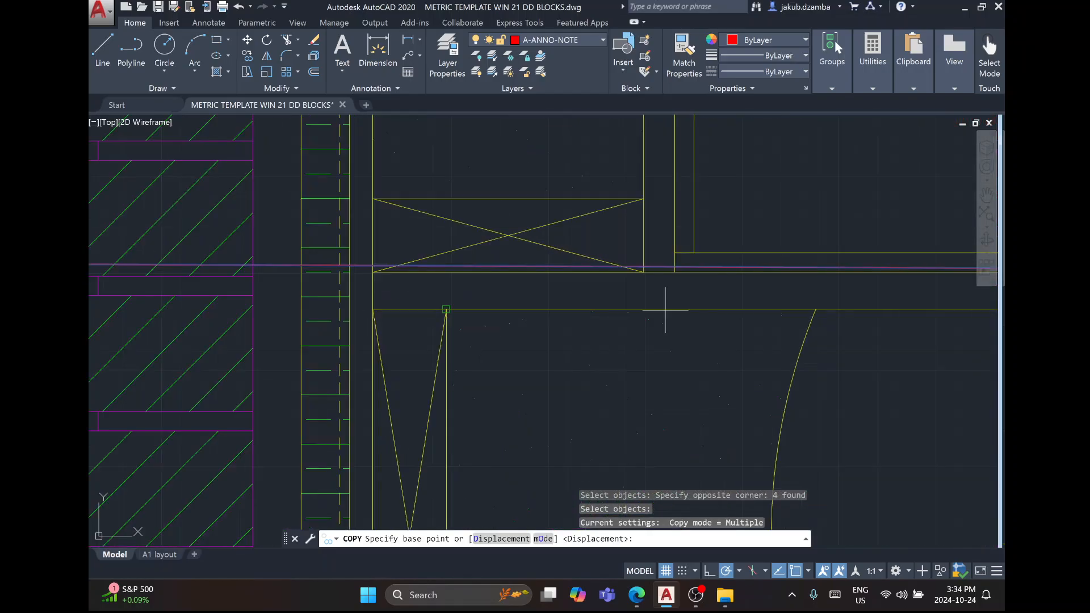
{"action": "key", "text": "Escape"}
{"action": "key", "text": "Escape"}
Move the whole ground floor level marker vertically so its line meets the lower outer corner of the wall's bottom plate.
{"action": "type", "text": "m"}
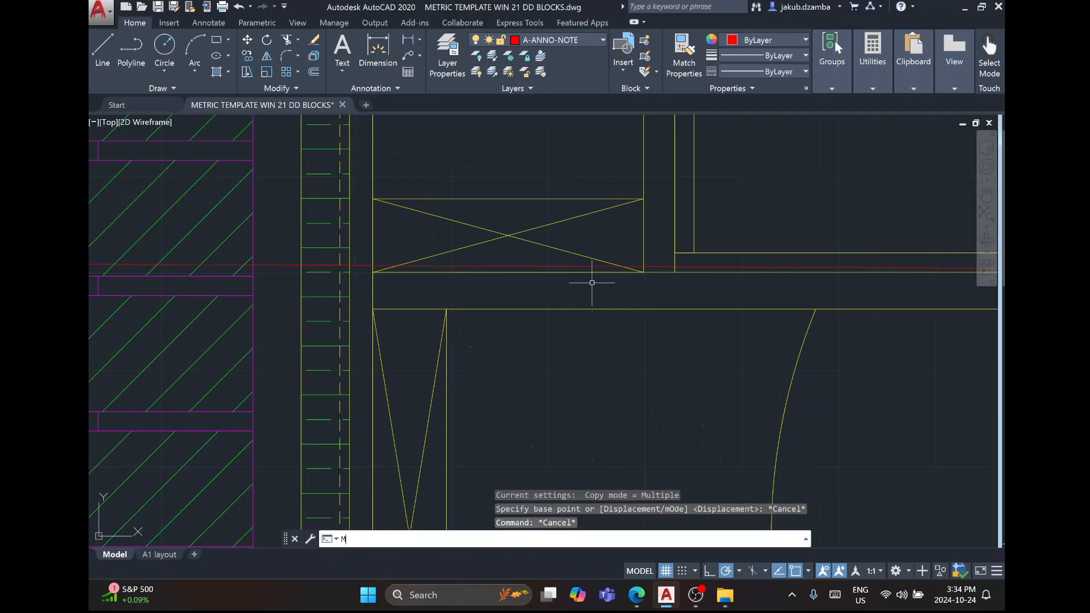
{"action": "key", "text": "Return"}
{"action": "scroll", "coordinate": [591, 284], "scroll_direction": "down", "scroll_amount": 3}
{"action": "left_click", "coordinate": [329, 309]}
{"action": "left_click", "coordinate": [145, 221]}
{"action": "key", "text": "Return"}
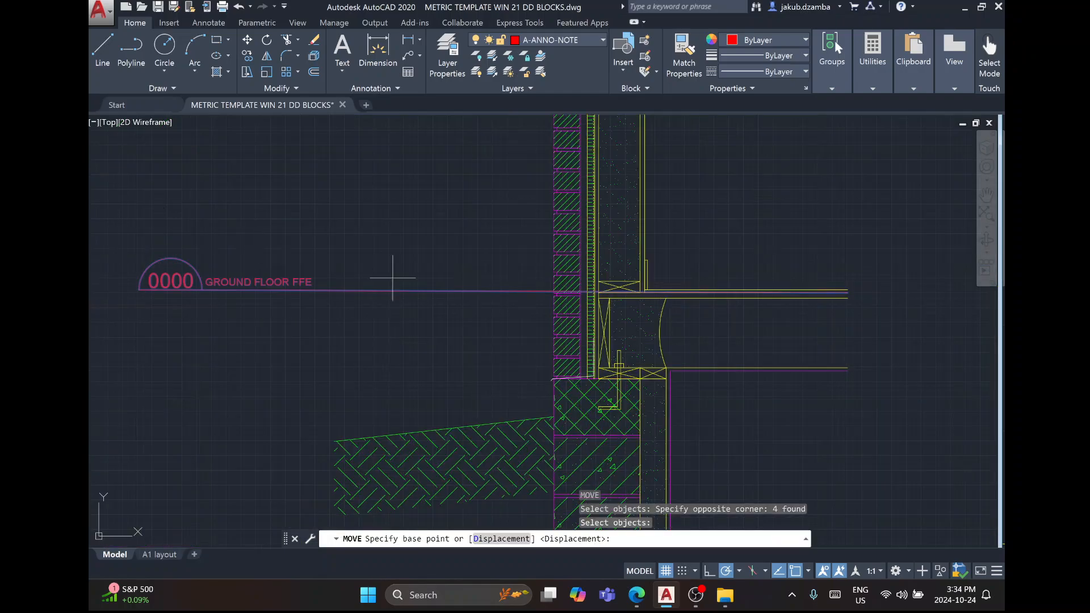
{"action": "scroll", "coordinate": [591, 292], "scroll_direction": "up", "scroll_amount": 6}
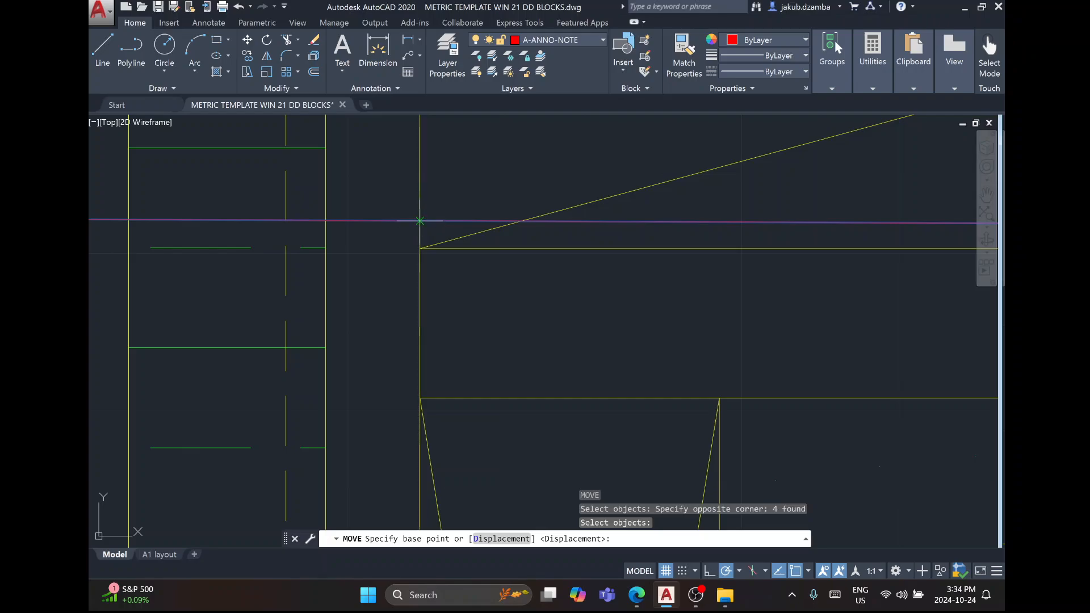
{"action": "left_click", "coordinate": [419, 220]}
{"action": "left_click", "coordinate": [420, 248]}
{"action": "scroll", "coordinate": [446, 286], "scroll_direction": "down", "scroll_amount": 8}
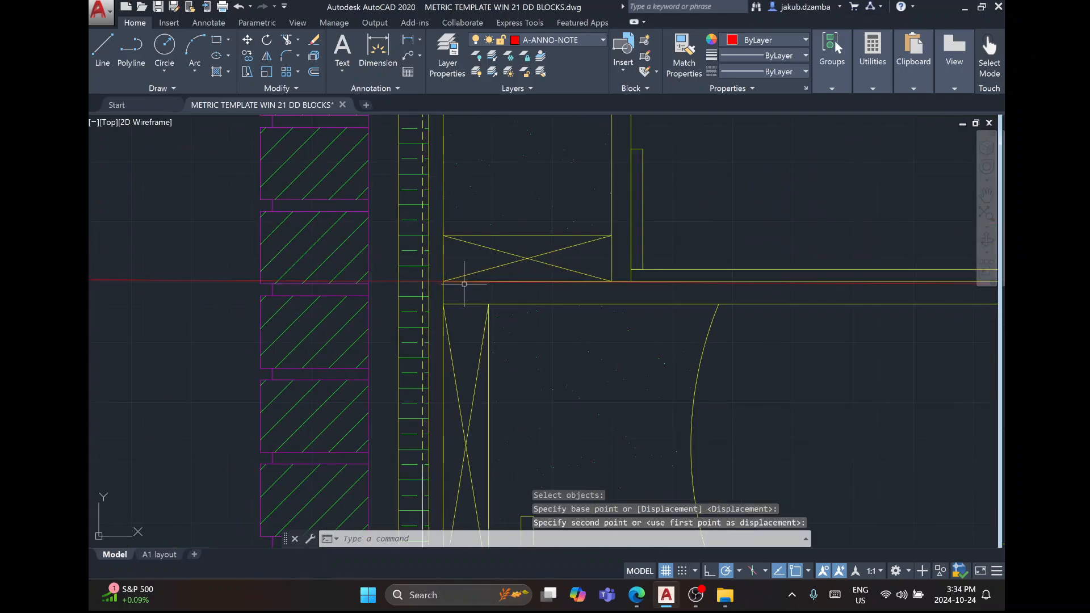
Examine how the level line aligns with the top of the subfloor at the floor's interior end and at the wall.
{"action": "mouse_move", "coordinate": [860, 311]}
{"action": "middle_mouse_down"}
{"action": "mouse_move", "coordinate": [508, 294]}
{"action": "mouse_move", "coordinate": [269, 256]}
{"action": "middle_mouse_up"}
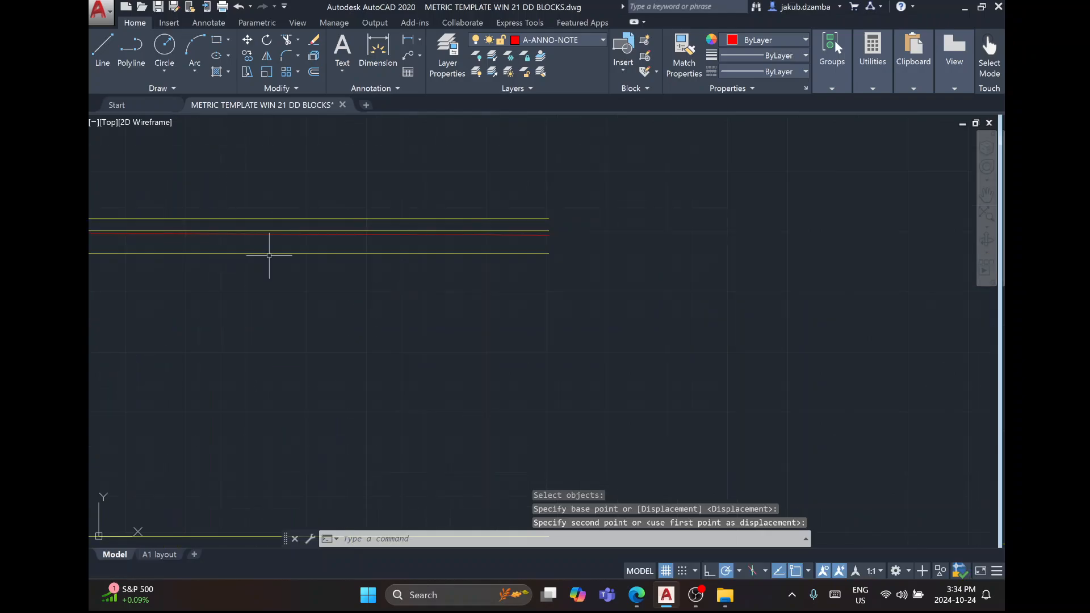
{"action": "scroll", "coordinate": [540, 225], "scroll_direction": "up", "scroll_amount": 6}
{"action": "left_click", "coordinate": [574, 241]}
{"action": "left_click", "coordinate": [545, 224]}
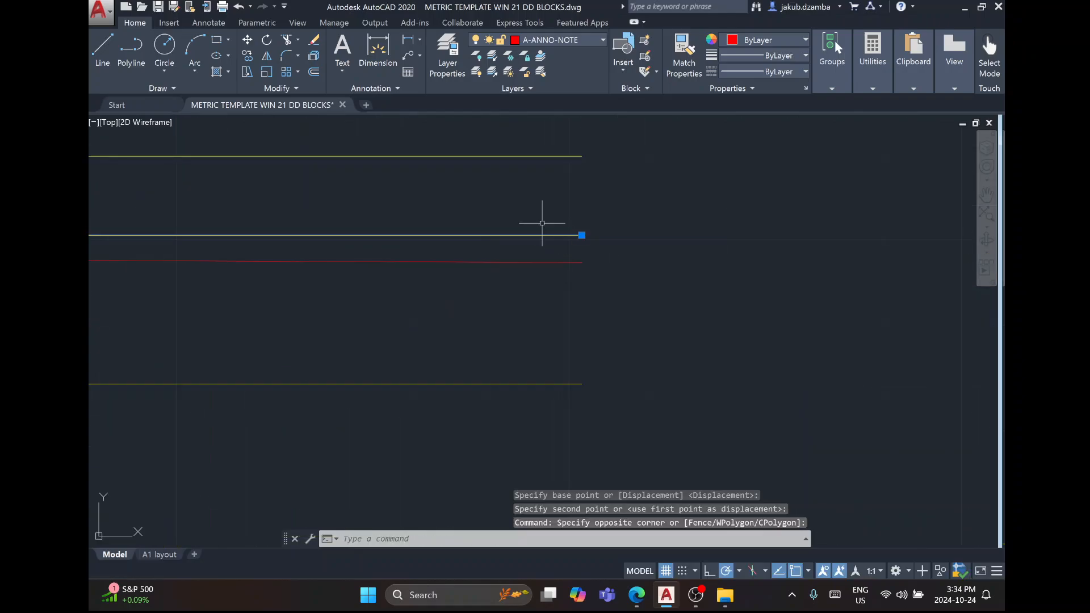
{"action": "scroll", "coordinate": [774, 275], "scroll_direction": "down", "scroll_amount": 6}
{"action": "scroll", "coordinate": [773, 275], "scroll_direction": "down", "scroll_amount": 5}
{"action": "scroll", "coordinate": [503, 272], "scroll_direction": "up", "scroll_amount": 3}
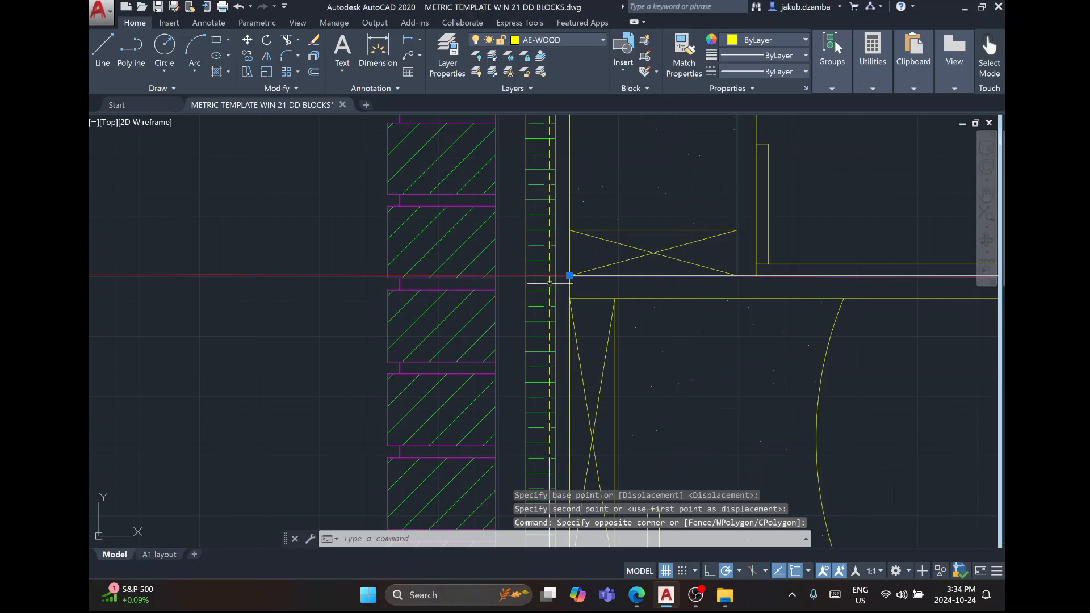
{"action": "scroll", "coordinate": [653, 290], "scroll_direction": "up", "scroll_amount": 4}
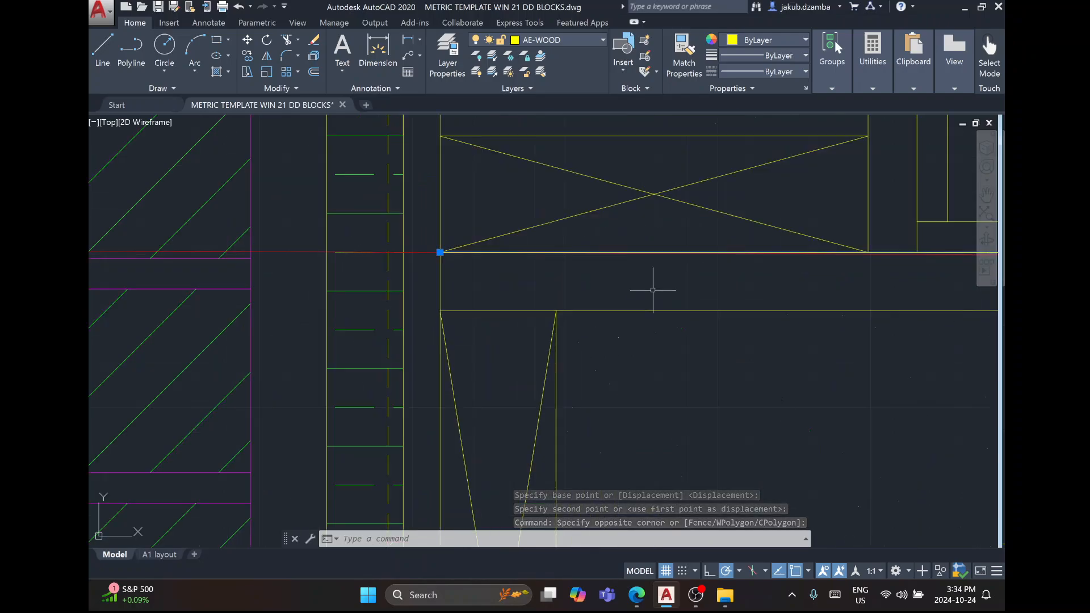
{"action": "scroll", "coordinate": [652, 290], "scroll_direction": "down", "scroll_amount": 8}
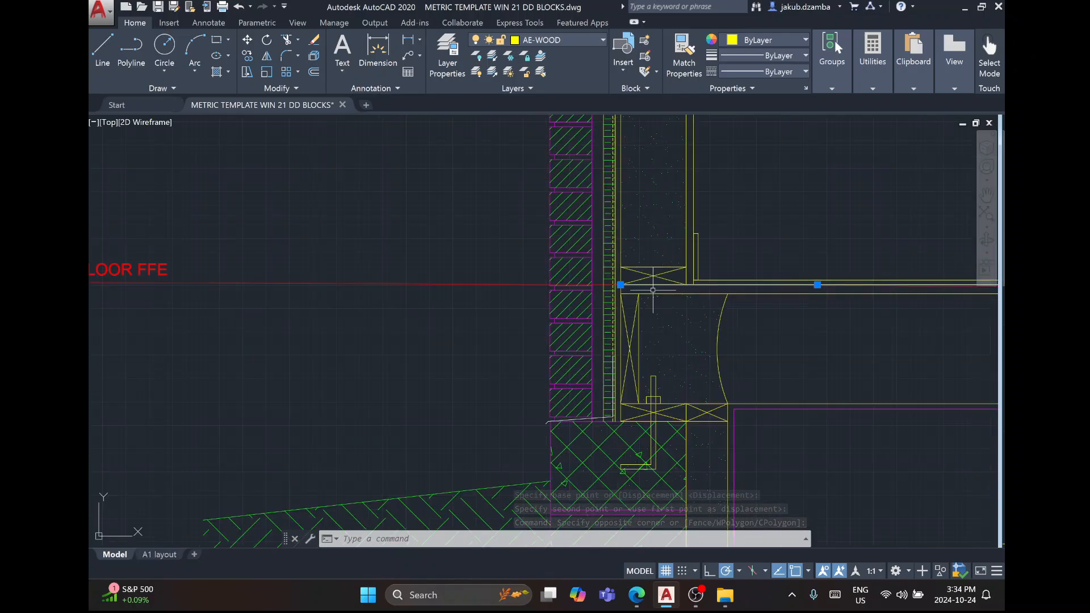
{"action": "key", "text": "Escape"}
{"action": "key", "text": "Escape"}
Delete the sloped level line and draw a horizontal one from the interior end of the subfloor's top edge to outside the brick.
{"action": "left_click", "coordinate": [497, 285]}
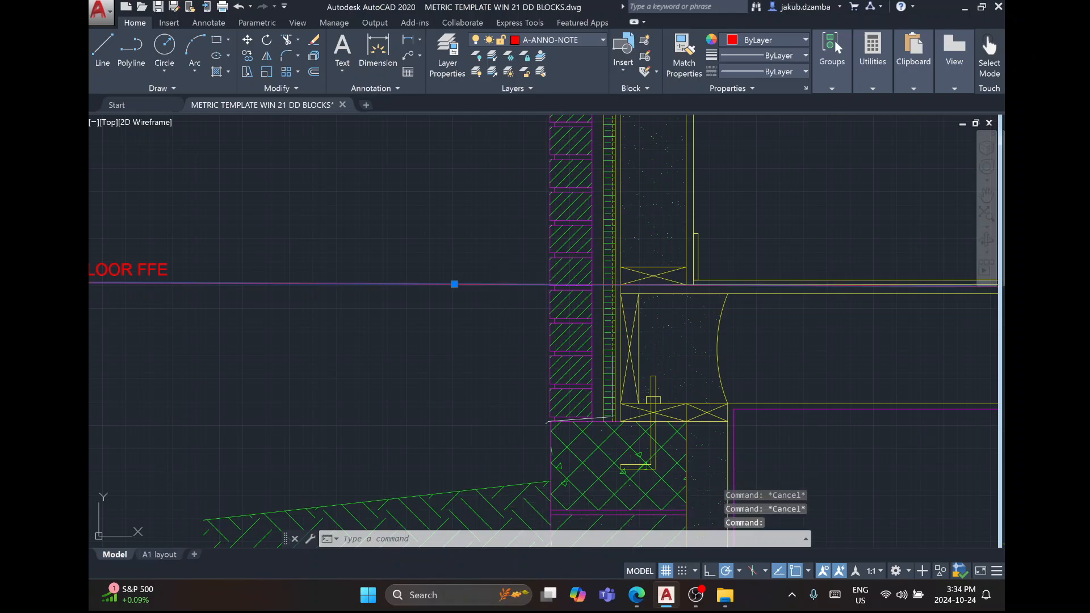
{"action": "key", "text": "Delete"}
{"action": "scroll", "coordinate": [536, 282], "scroll_direction": "down", "scroll_amount": 2}
{"action": "left_click", "coordinate": [103, 50]}
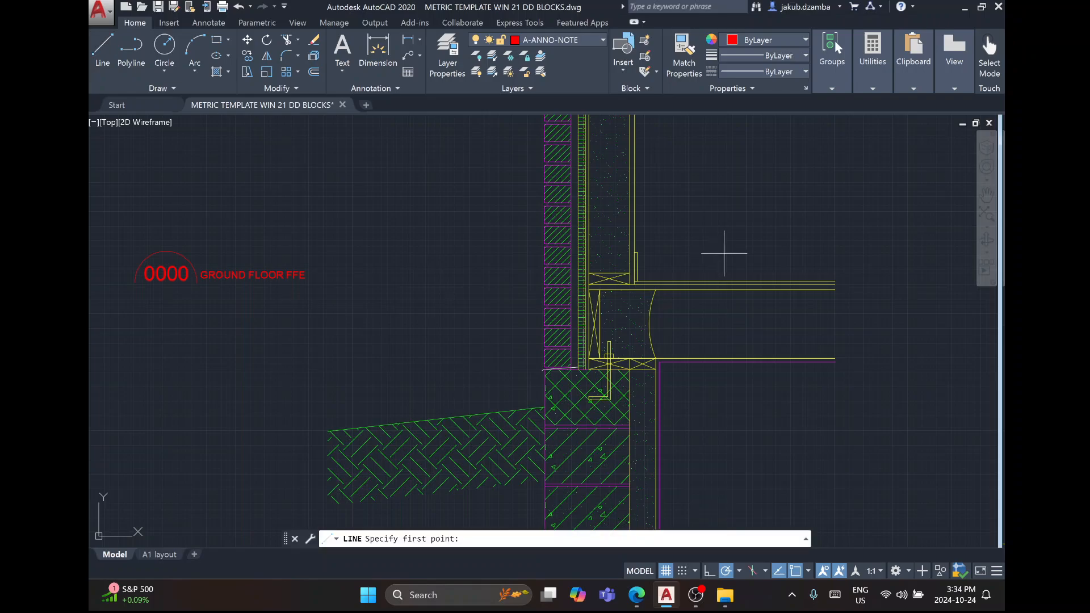
{"action": "scroll", "coordinate": [810, 279], "scroll_direction": "up", "scroll_amount": 2}
{"action": "left_click", "coordinate": [842, 292]}
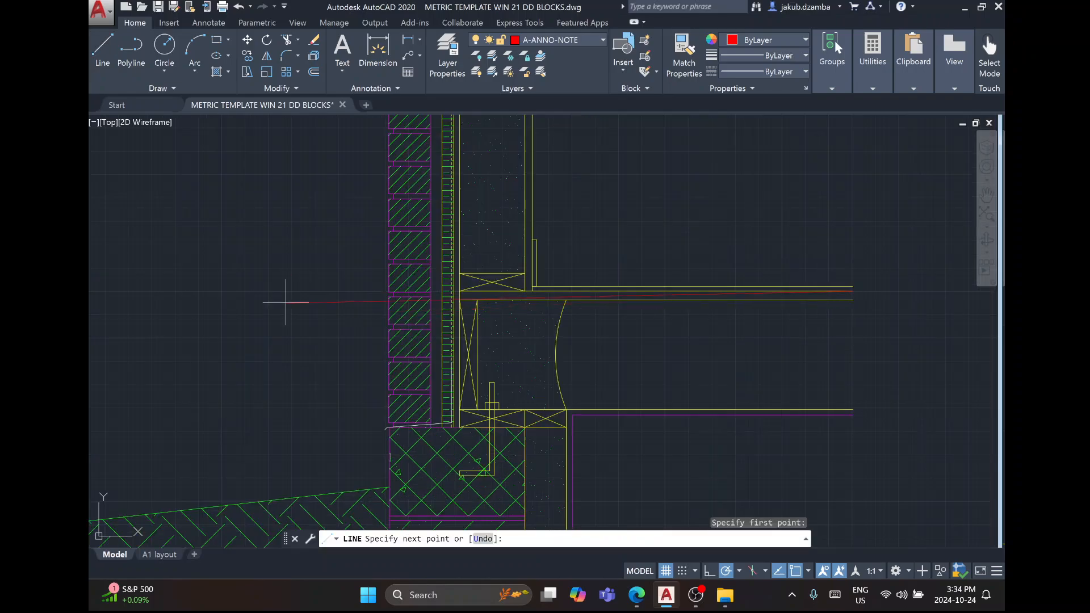
{"action": "middle_click_drag", "start_coordinate": [309, 375], "coordinate": [578, 379]}
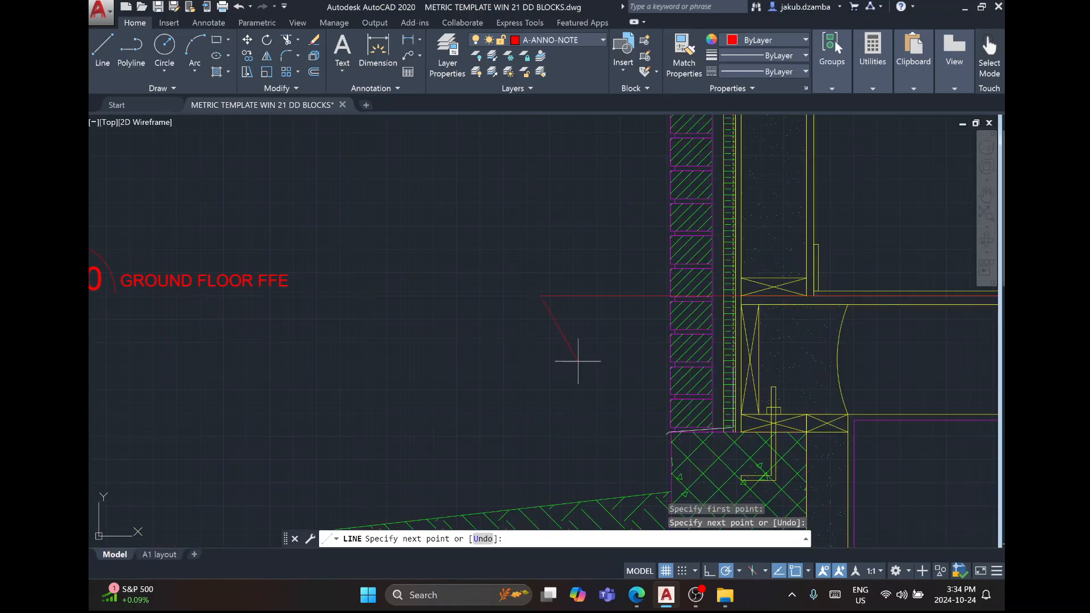
{"action": "key", "text": "Escape"}
{"action": "key", "text": "Escape"}
{"action": "left_click", "coordinate": [565, 302]}
{"action": "left_click", "coordinate": [537, 287]}
{"action": "left_click", "coordinate": [541, 296]}
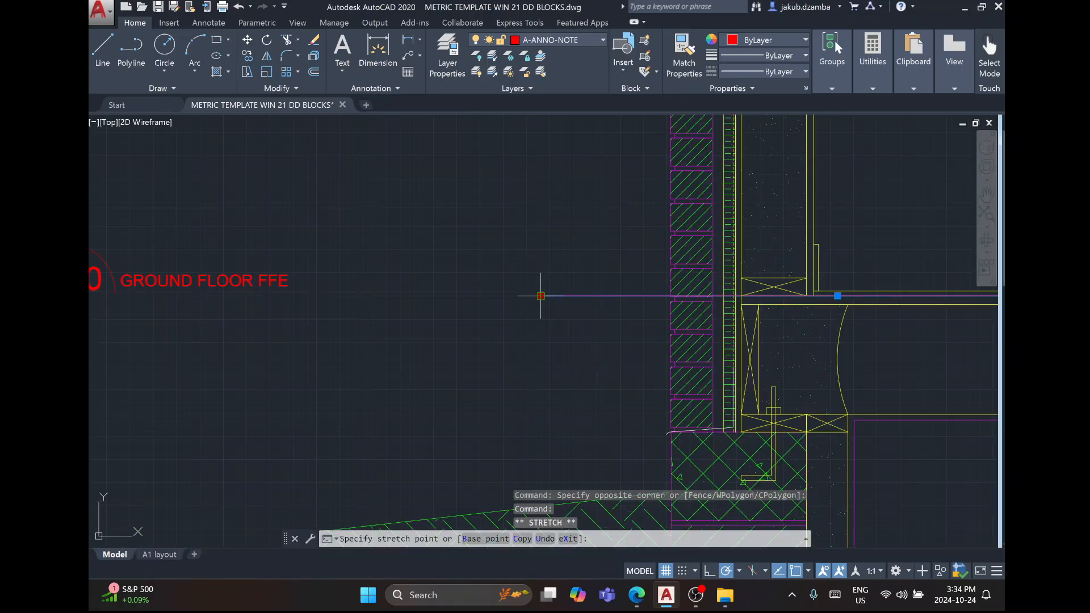
{"action": "scroll", "coordinate": [568, 302], "scroll_direction": "down", "scroll_amount": 2}
{"action": "scroll", "coordinate": [351, 294], "scroll_direction": "up", "scroll_amount": 4}
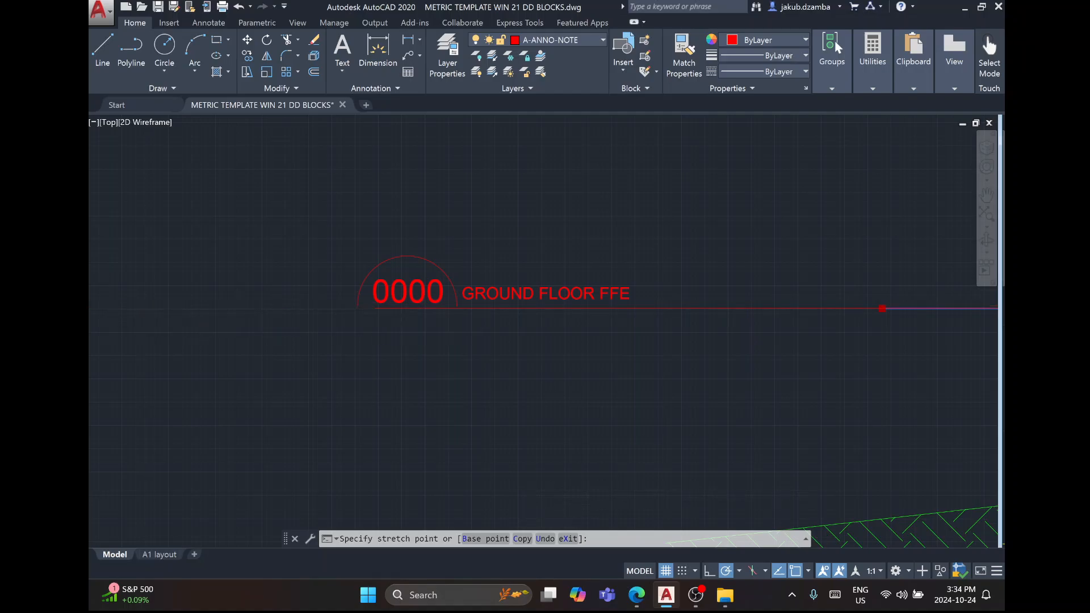
{"action": "scroll", "coordinate": [374, 311], "scroll_direction": "down", "scroll_amount": 3}
{"action": "key", "text": "Escape"}
{"action": "key", "text": "Escape"}
Draw a temporary vertical boundary line beyond the outer side of the 0000 semicircle.
{"action": "scroll", "coordinate": [359, 315], "scroll_direction": "up", "scroll_amount": 3}
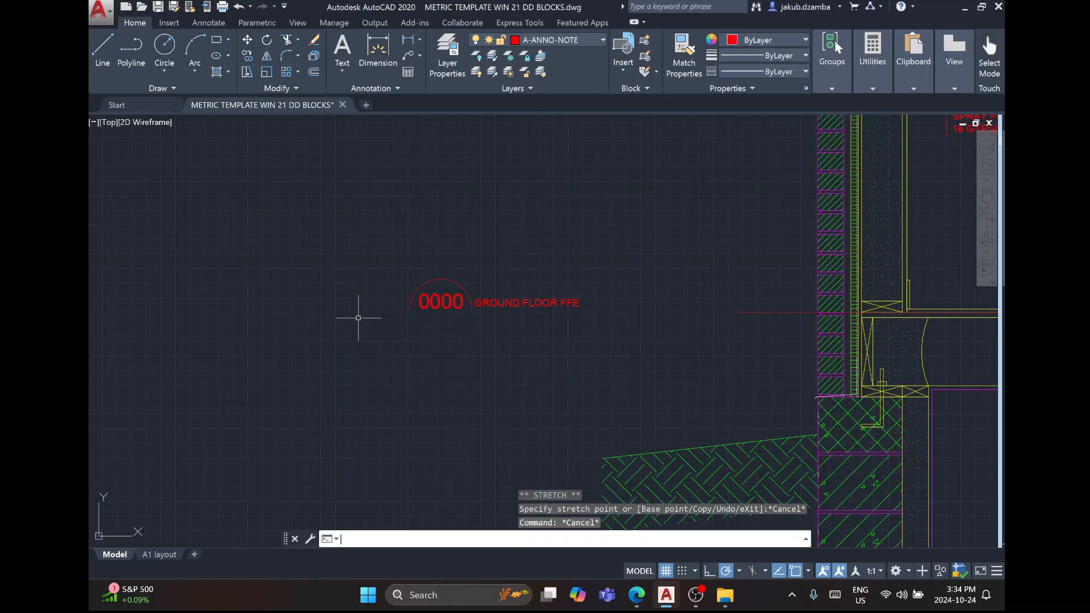
{"action": "type", "text": "l"}
{"action": "key", "text": "Return"}
{"action": "left_click", "coordinate": [344, 195]}
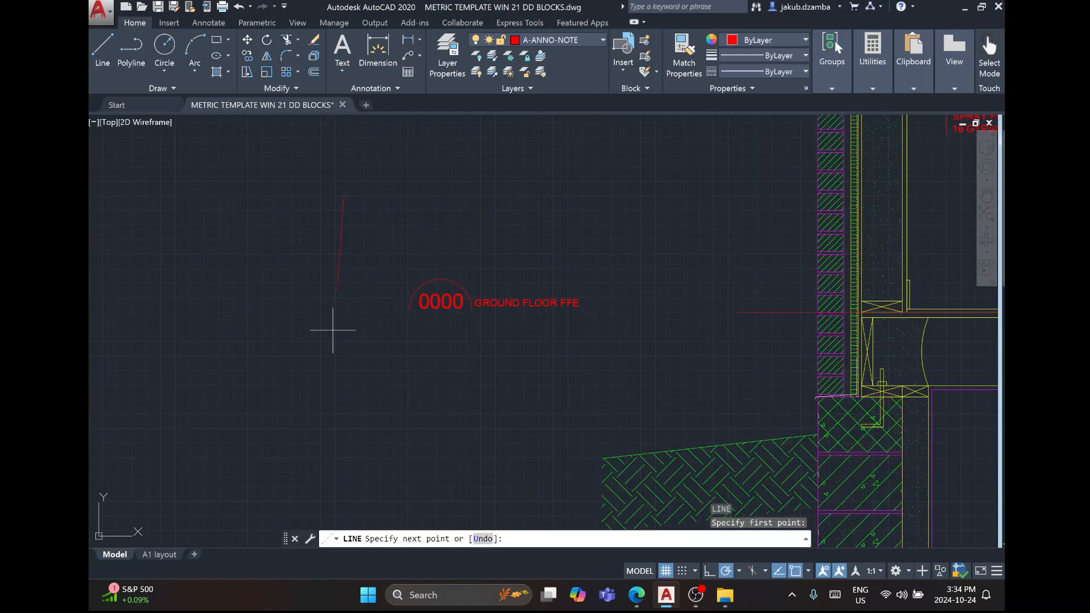
{"action": "left_click", "coordinate": [340, 373]}
{"action": "key", "text": "Escape"}
Extend the horizontal level line to the vertical boundary line, and erase that boundary line.
{"action": "type", "text": "ex"}
{"action": "key", "text": "Return"}
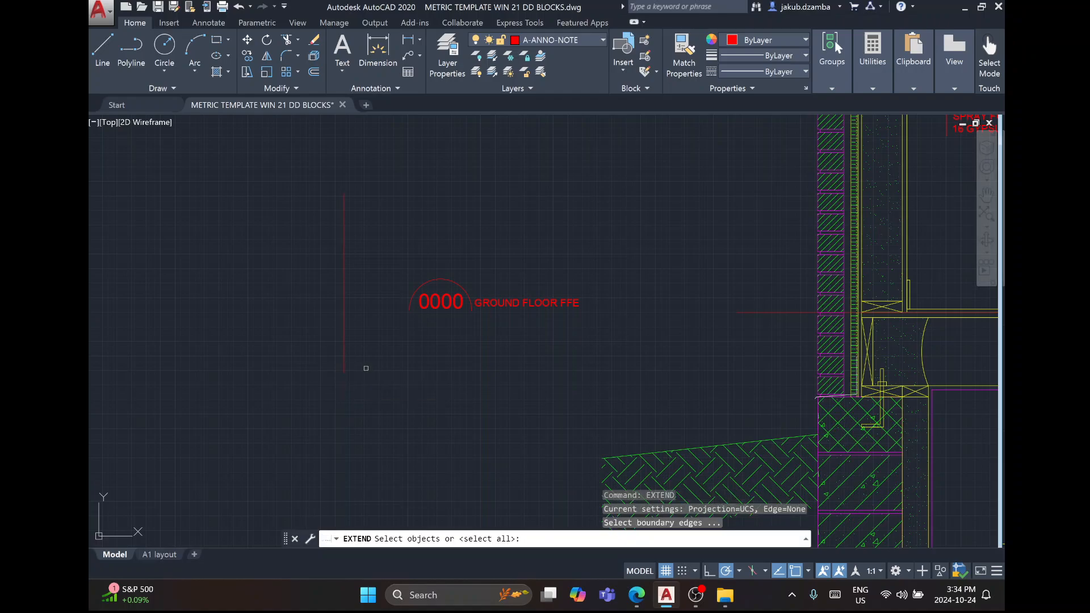
{"action": "left_click", "coordinate": [457, 321]}
{"action": "key", "text": "Return"}
{"action": "left_click", "coordinate": [740, 313]}
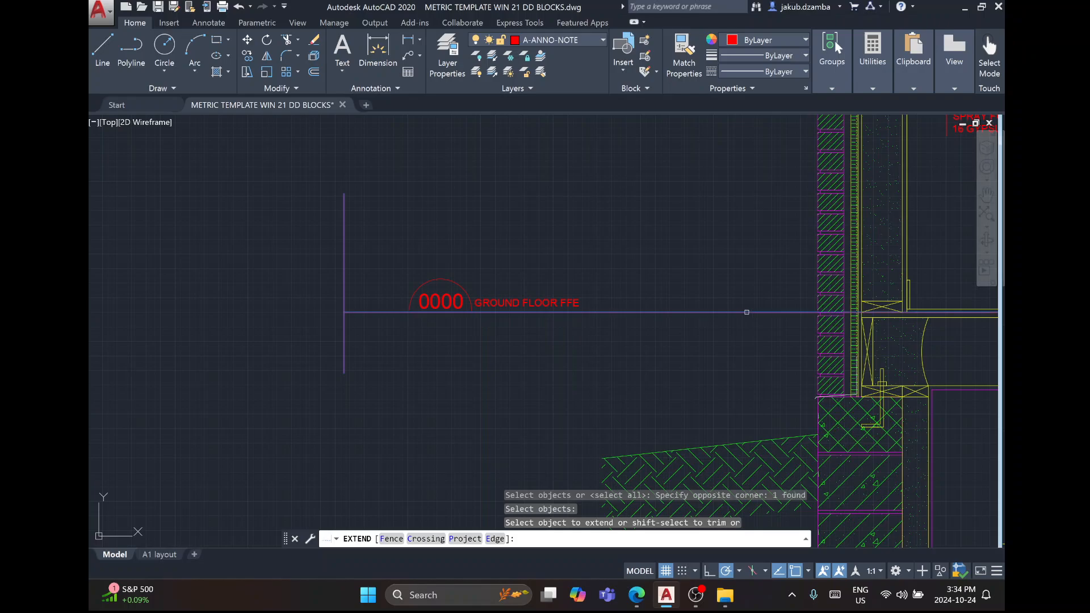
{"action": "key", "text": "Escape"}
{"action": "key", "text": "Escape"}
{"action": "left_click", "coordinate": [348, 316]}
{"action": "left_click", "coordinate": [299, 325]}
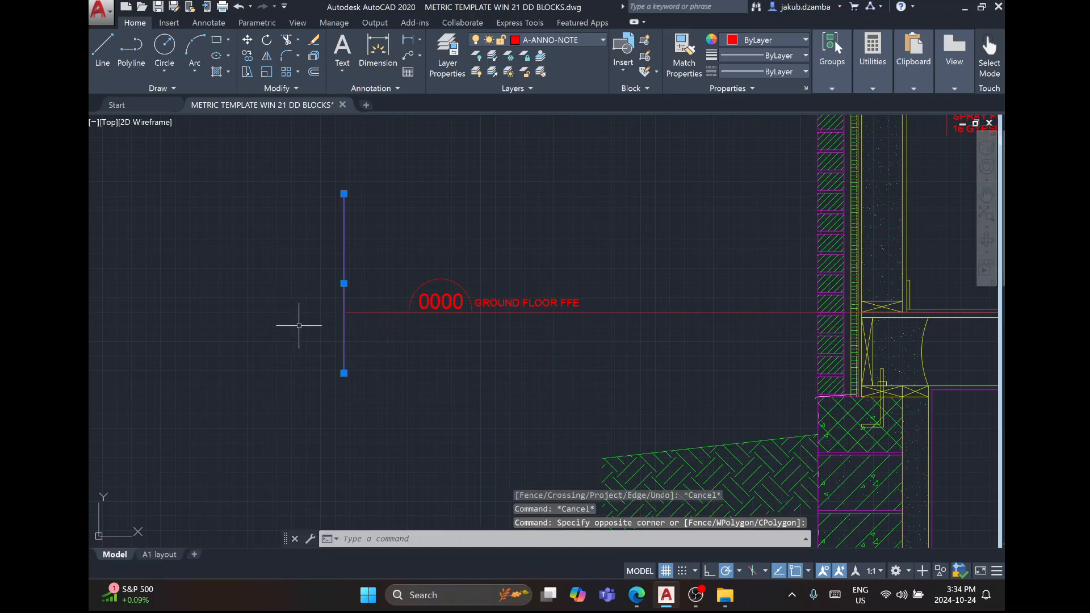
{"action": "key", "text": "Delete"}
Move the semicircle with the 0000 and GROUND FLOOR FFE texts down so the arc's ends sit on the level line.
{"action": "scroll", "coordinate": [448, 310], "scroll_direction": "up", "scroll_amount": 5}
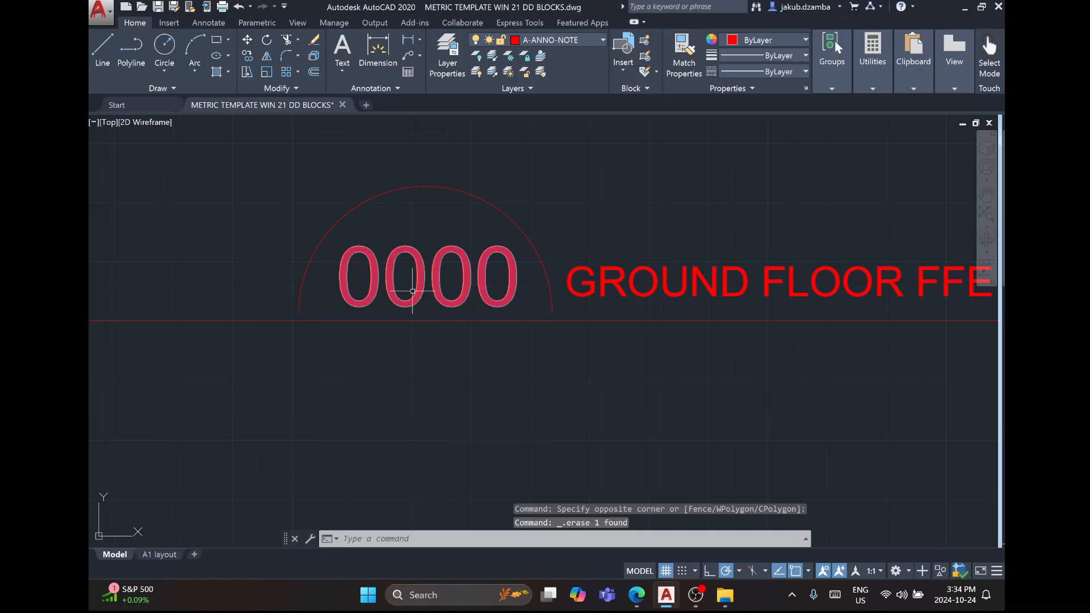
{"action": "type", "text": "m"}
{"action": "key", "text": "Return"}
{"action": "left_click", "coordinate": [627, 315]}
{"action": "left_click", "coordinate": [271, 176]}
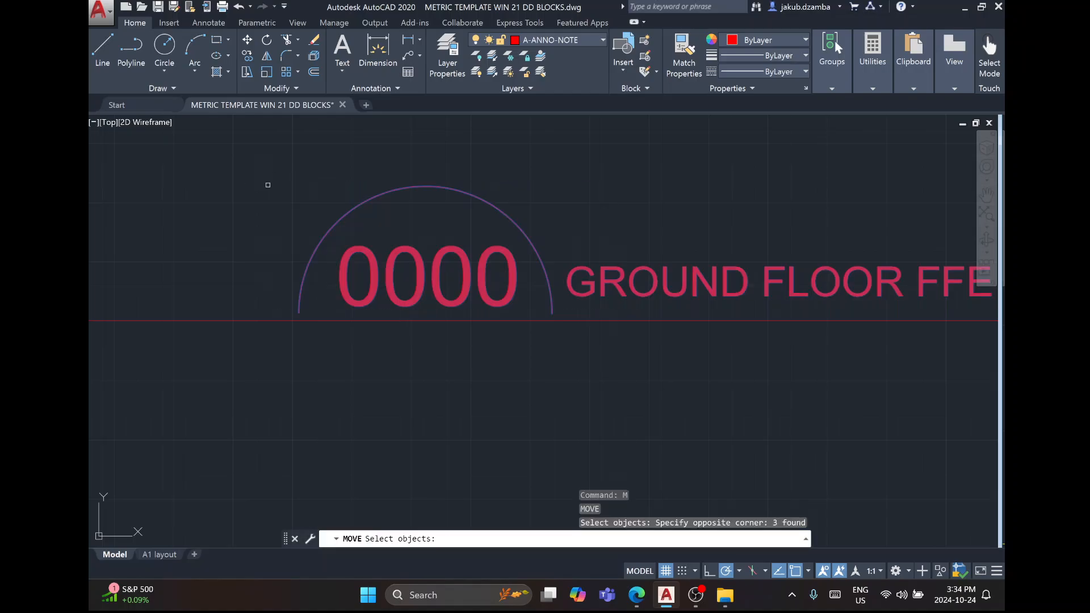
{"action": "key", "text": "Return"}
{"action": "left_click", "coordinate": [298, 313]}
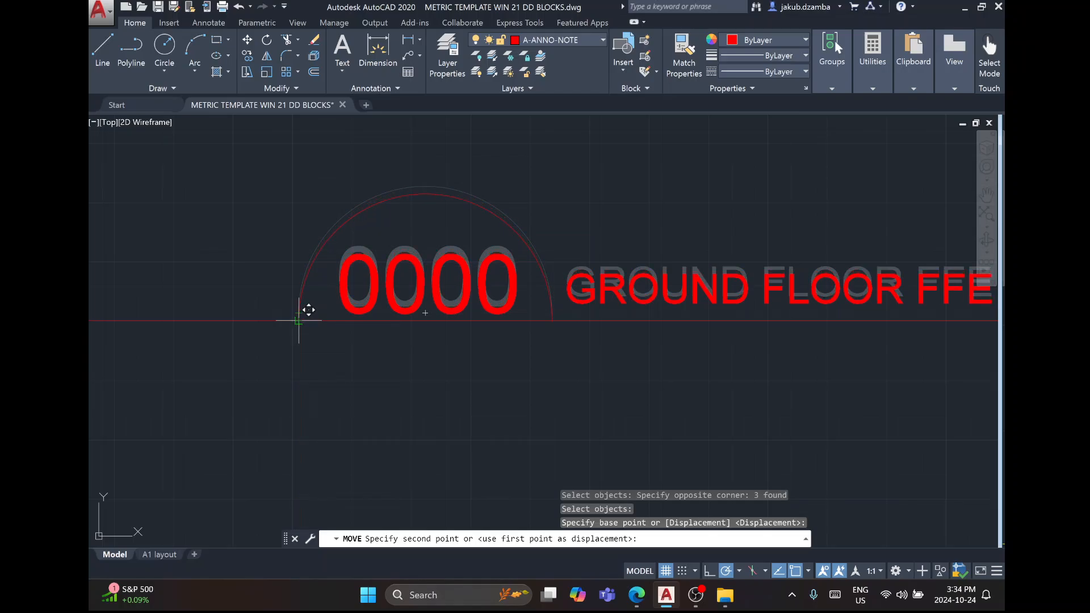
{"action": "left_click", "coordinate": [299, 321]}
Trim off the part of the level line that projects beyond the semicircle's outer end.
{"action": "type", "text": "TR"}
{"action": "key", "text": "Return"}
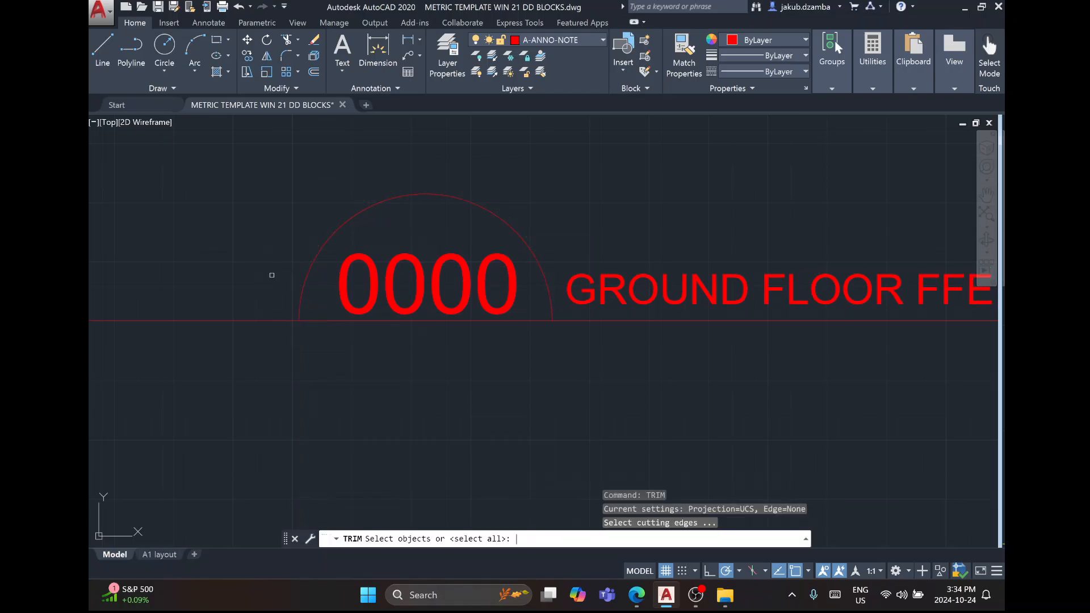
{"action": "left_click", "coordinate": [299, 296]}
{"action": "key", "text": "Return"}
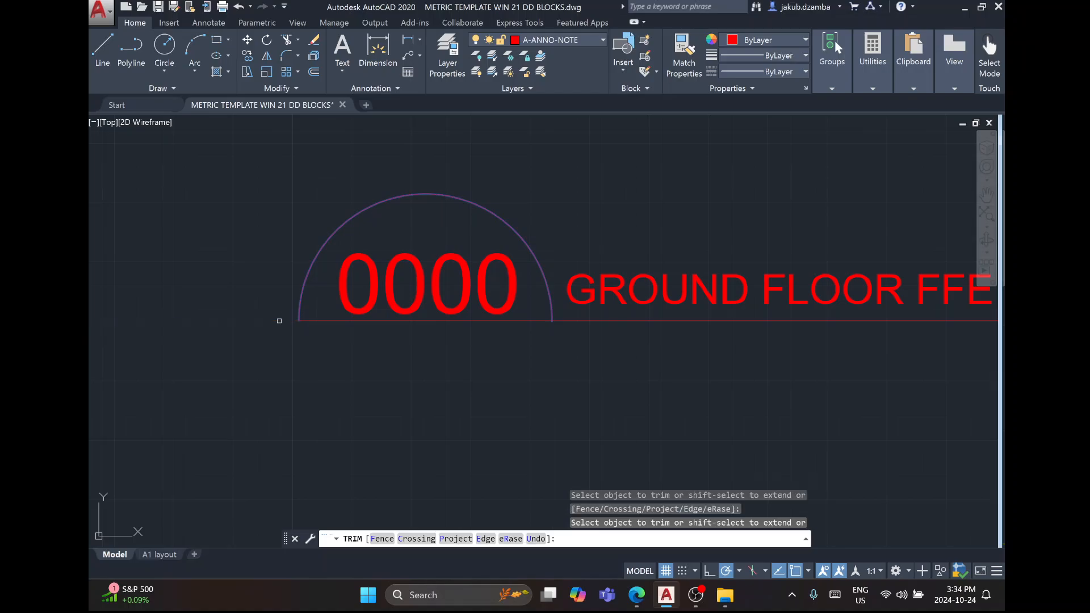
{"action": "key", "text": "Escape"}
Copy the complete ground floor level marker to the floor above, aligning its line with the interior end of that subfloor's top edge.
{"action": "scroll", "coordinate": [276, 314], "scroll_direction": "down", "scroll_amount": 4}
{"action": "scroll", "coordinate": [277, 315], "scroll_direction": "down", "scroll_amount": 2}
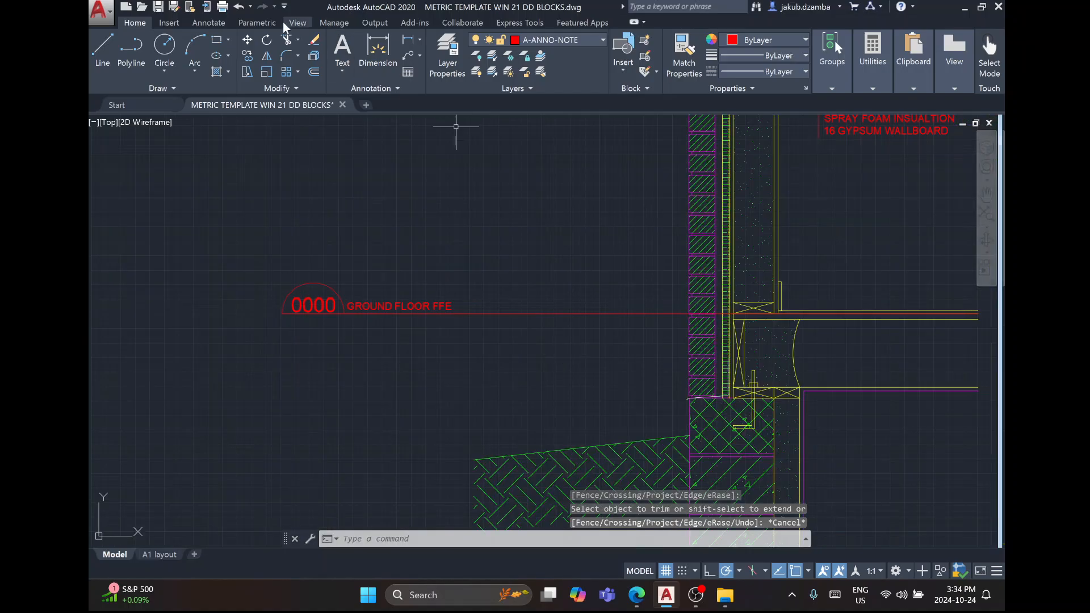
{"action": "left_click", "coordinate": [248, 56]}
{"action": "left_click", "coordinate": [486, 358]}
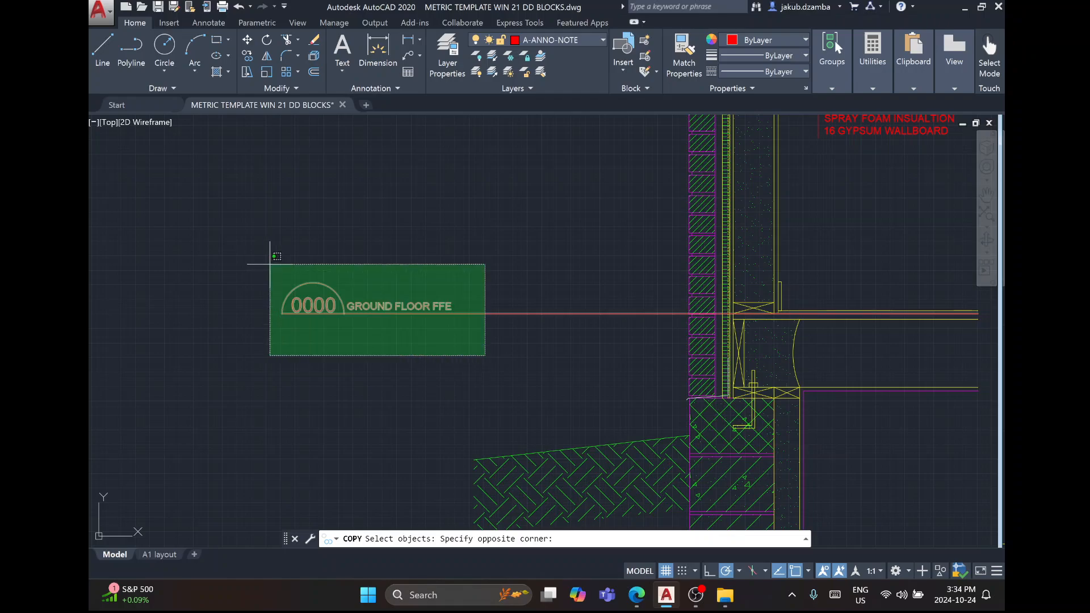
{"action": "left_click", "coordinate": [267, 258]}
{"action": "key", "text": "Return"}
{"action": "scroll", "coordinate": [823, 348], "scroll_direction": "up", "scroll_amount": 6}
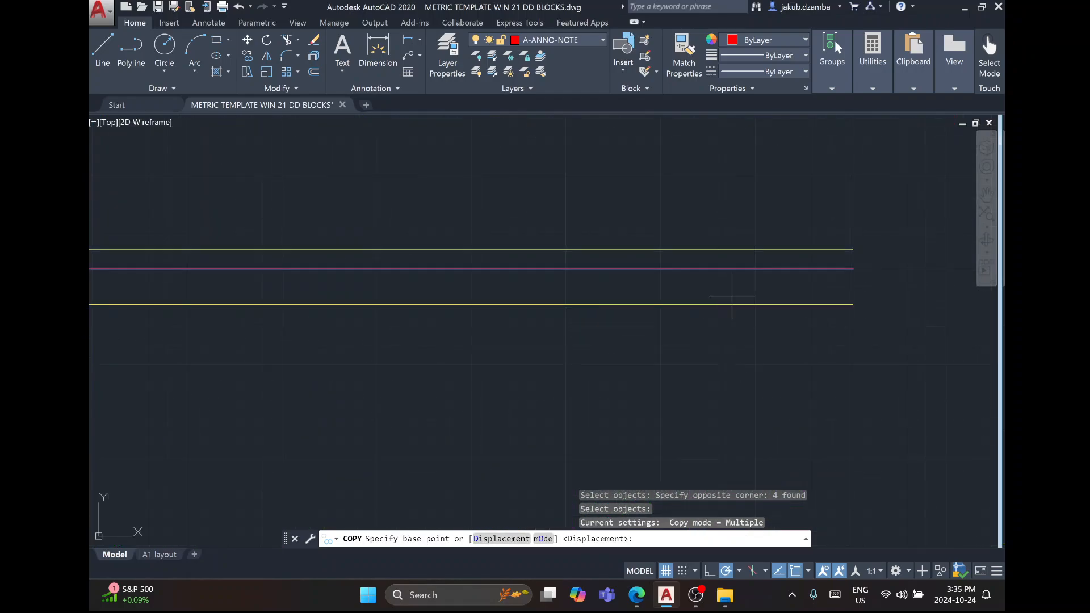
{"action": "left_click", "coordinate": [853, 271]}
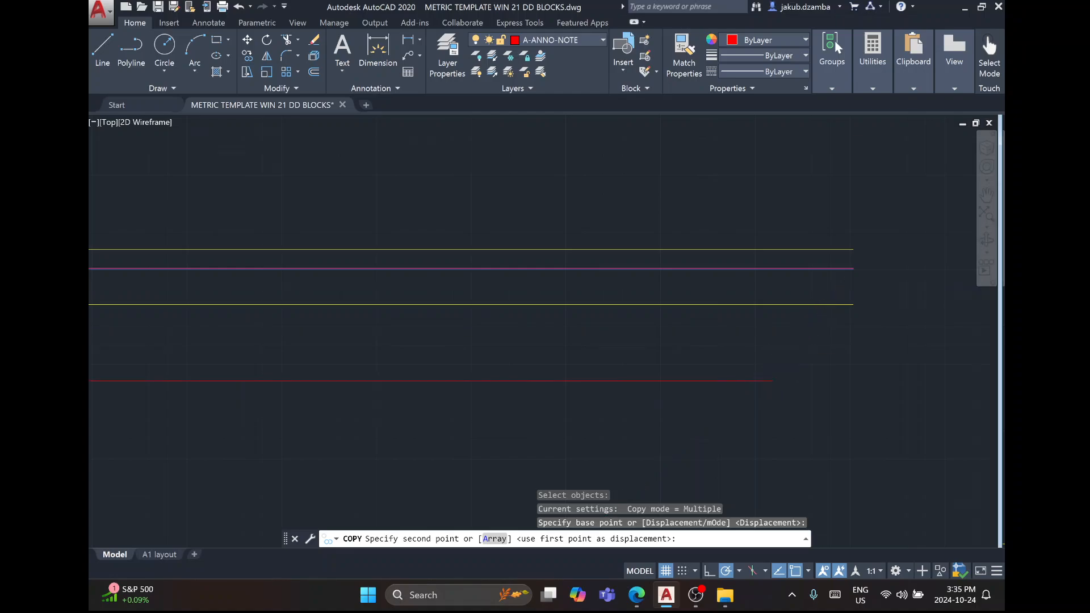
{"action": "scroll", "coordinate": [781, 370], "scroll_direction": "down", "scroll_amount": 5}
{"action": "middle_click_drag", "start_coordinate": [777, 236], "coordinate": [739, 444]}
{"action": "scroll", "coordinate": [755, 310], "scroll_direction": "up", "scroll_amount": 6}
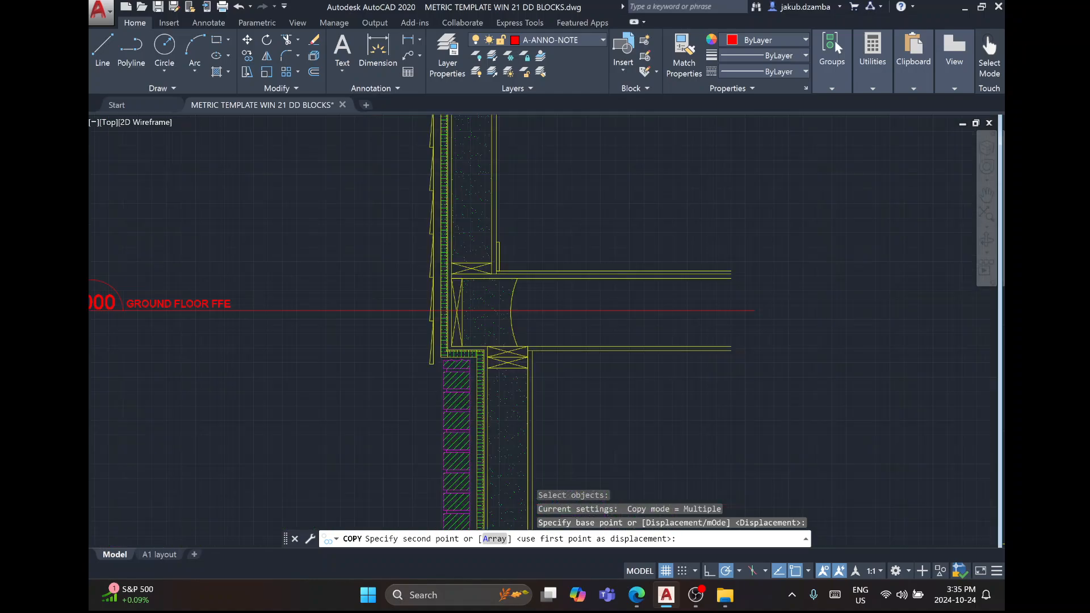
{"action": "left_click", "coordinate": [693, 219]}
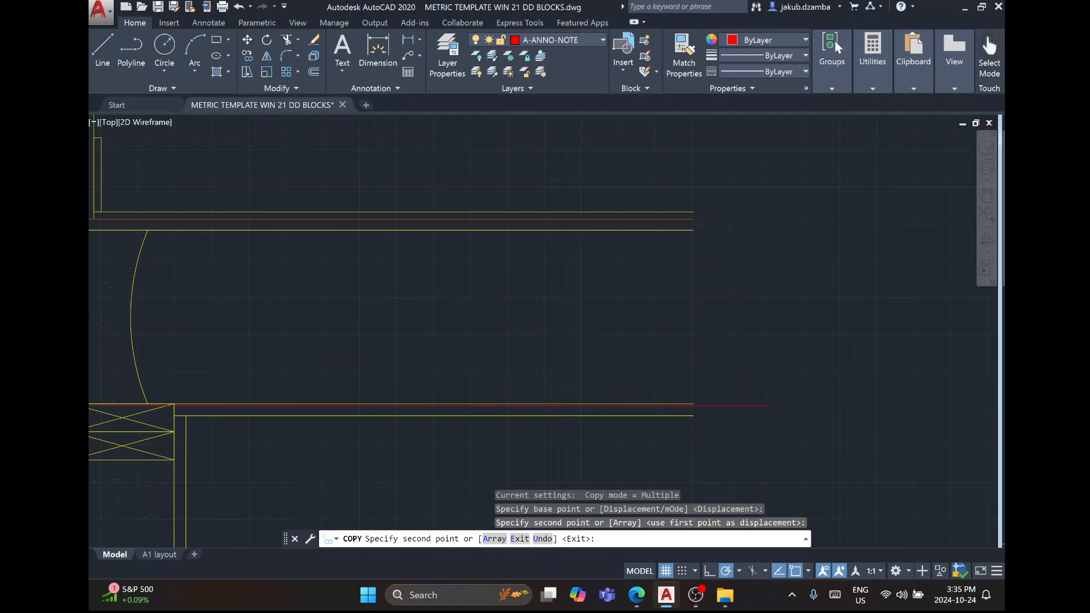
Copy the level marker up to the roof, with its line just above the ceiling and ending at the ceiling's interior end.
{"action": "scroll", "coordinate": [754, 193], "scroll_direction": "down", "scroll_amount": 5}
{"action": "scroll", "coordinate": [774, 211], "scroll_direction": "up", "scroll_amount": 3}
{"action": "mouse_move", "coordinate": [774, 210]}
{"action": "middle_mouse_down"}
{"action": "mouse_move", "coordinate": [782, 133]}
{"action": "mouse_move", "coordinate": [843, 297]}
{"action": "mouse_move", "coordinate": [834, 305]}
{"action": "middle_mouse_up"}
{"action": "left_click", "coordinate": [838, 305]}
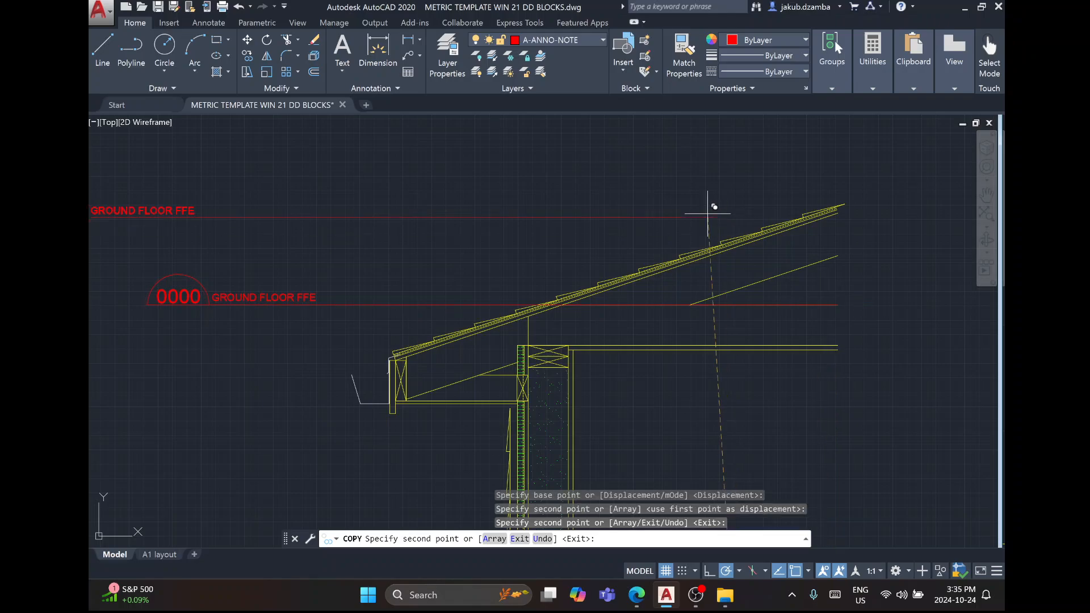
Copy the level marker down to the concrete floor slab above the footing, aligning its line with the slab's top edge at the interior end.
{"action": "scroll", "coordinate": [710, 210], "scroll_direction": "down", "scroll_amount": 8}
{"action": "scroll", "coordinate": [718, 412], "scroll_direction": "up", "scroll_amount": 10}
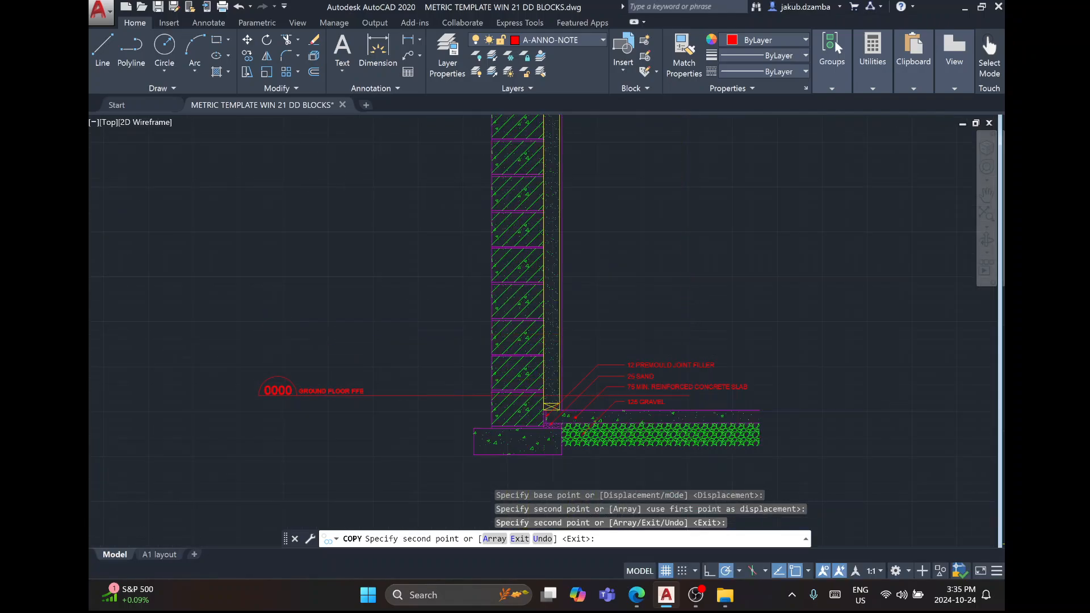
{"action": "left_click", "coordinate": [867, 432]}
{"action": "scroll", "coordinate": [738, 347], "scroll_direction": "down", "scroll_amount": 6}
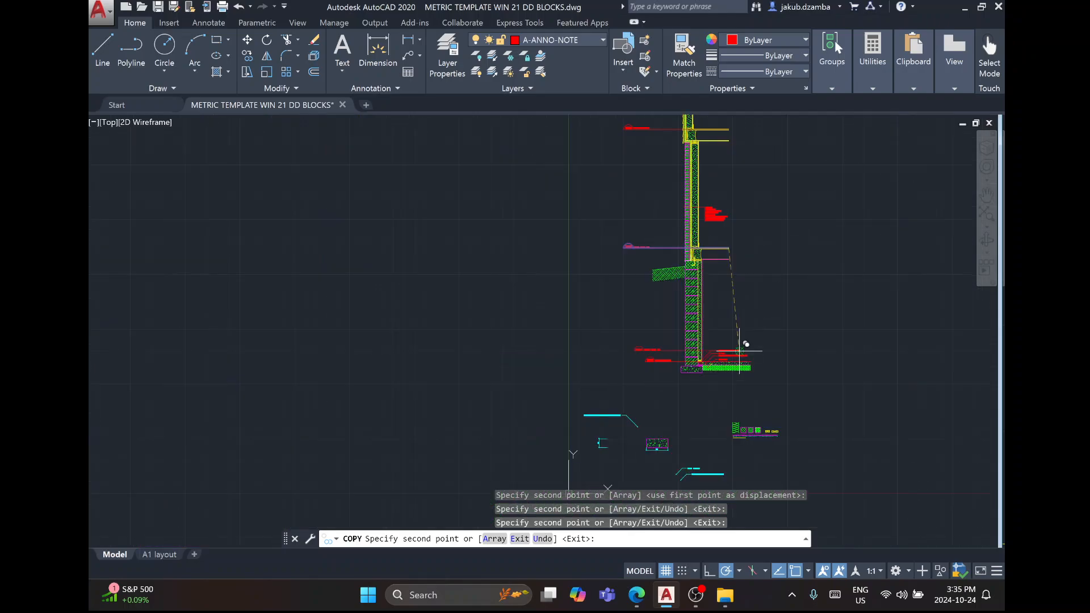
{"action": "key", "text": "Escape"}
Draw a vertical guide line from the outer end of the upper floor's level marker down past the slab's marker.
{"action": "middle_click_drag", "start_coordinate": [632, 221], "coordinate": [621, 273]}
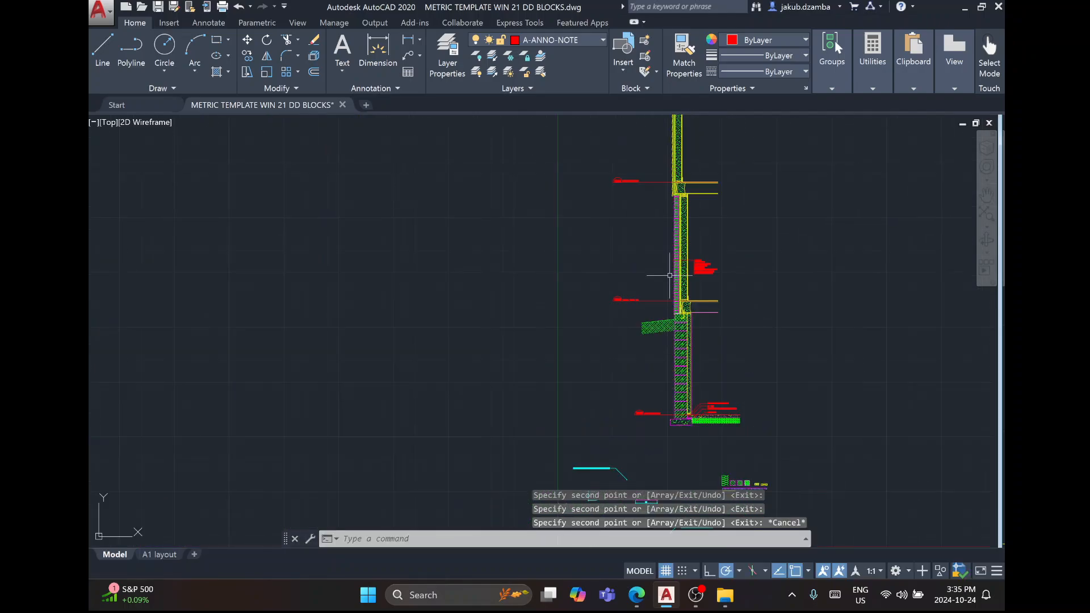
{"action": "type", "text": "l"}
{"action": "key", "text": "Return"}
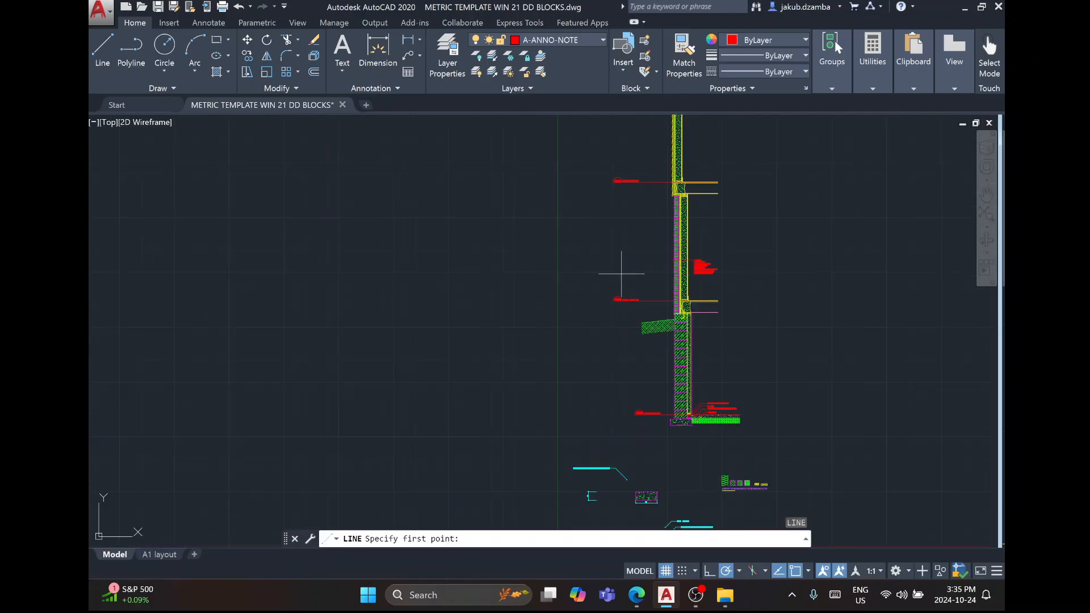
{"action": "left_click", "coordinate": [609, 182]}
{"action": "left_click", "coordinate": [609, 427]}
{"action": "key", "text": "Escape"}
Move the slab marker's semicircle, 0000 and GROUND FLOOR FFE texts outward so the arc's outer end sits on the guide line.
{"action": "scroll", "coordinate": [628, 429], "scroll_direction": "up", "scroll_amount": 6}
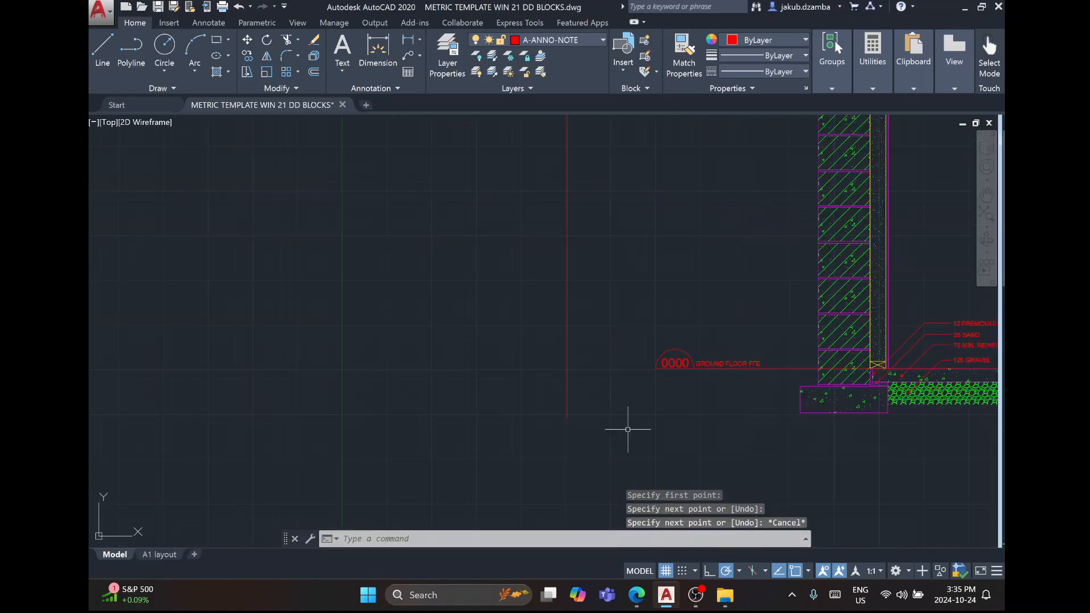
{"action": "type", "text": "m"}
{"action": "key", "text": "Return"}
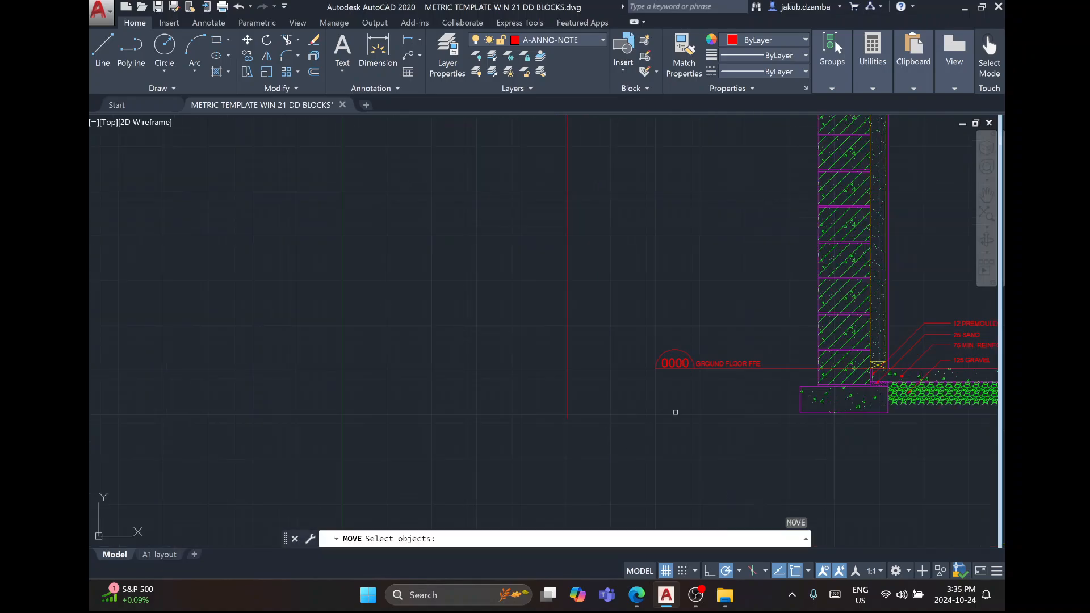
{"action": "left_click", "coordinate": [775, 369]}
{"action": "left_click", "coordinate": [638, 316]}
{"action": "key", "text": "Return"}
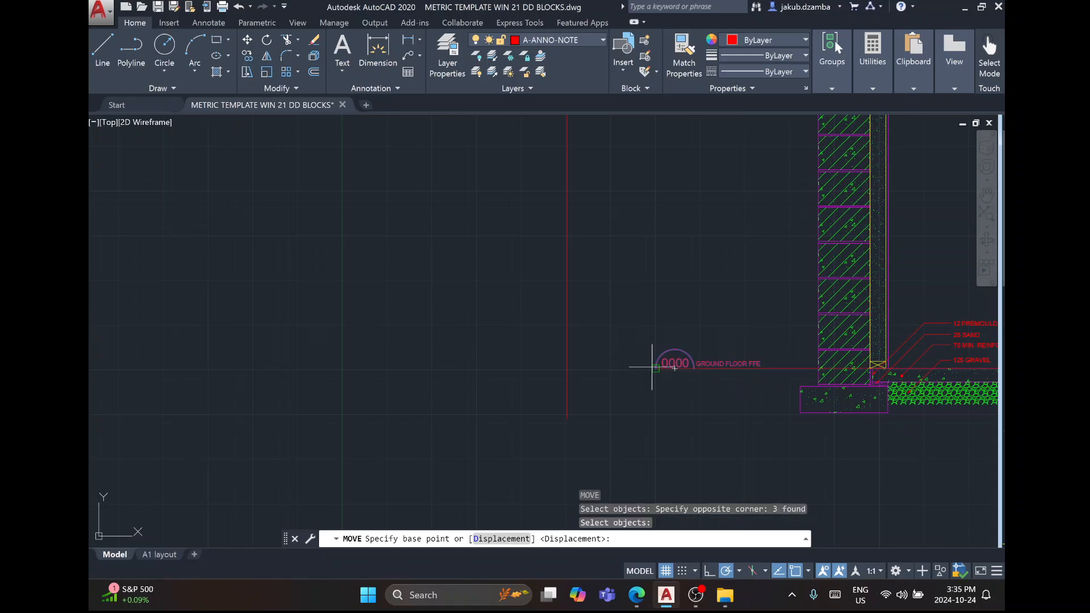
{"action": "left_click", "coordinate": [655, 368]}
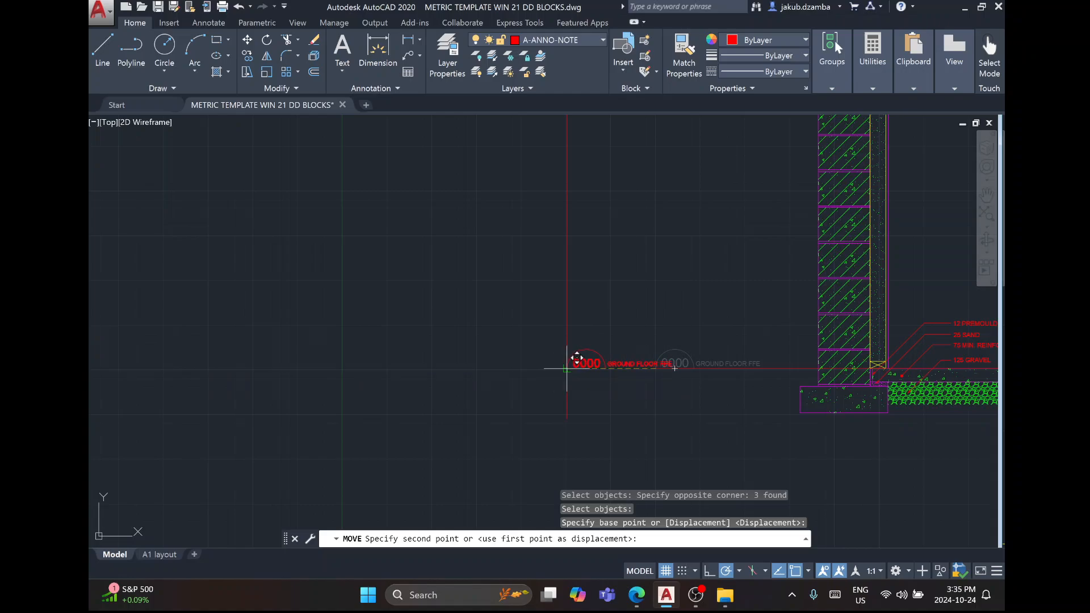
{"action": "left_click", "coordinate": [568, 368]}
{"action": "key", "text": "Escape"}
Stretch the slab marker's level line out to the vertical guide line, and erase the guide line.
{"action": "left_click", "coordinate": [681, 368]}
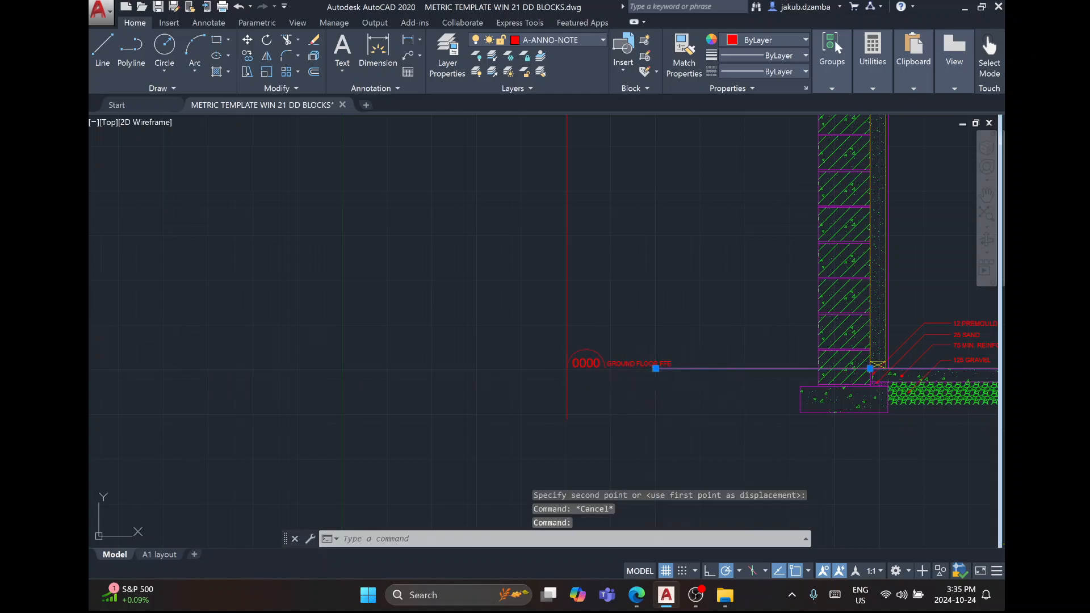
{"action": "left_click", "coordinate": [656, 368]}
{"action": "left_click", "coordinate": [567, 368]}
{"action": "left_click", "coordinate": [579, 409]}
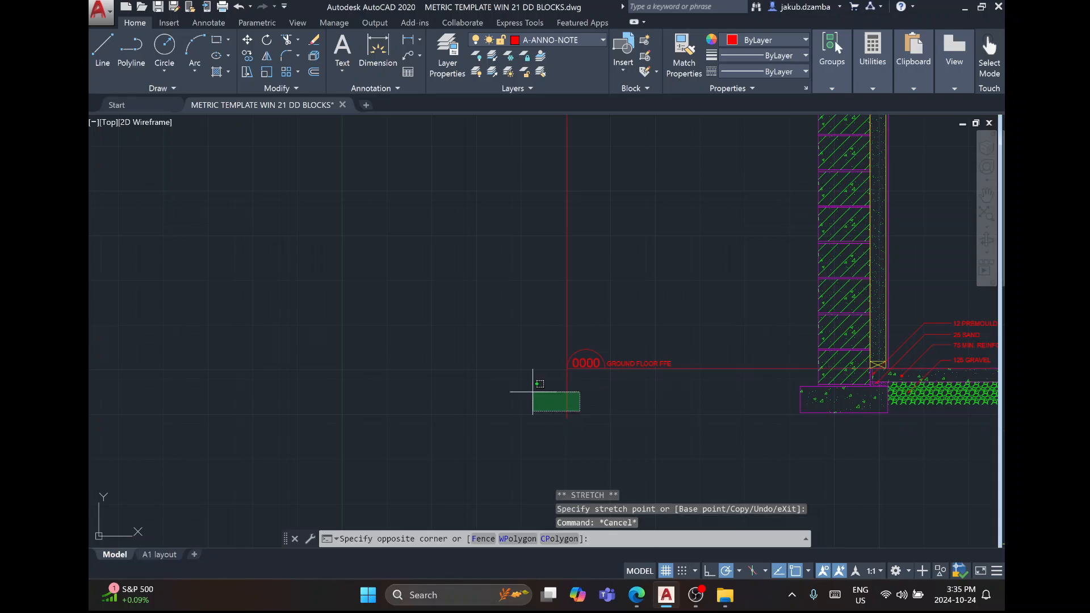
{"action": "left_click", "coordinate": [531, 390]}
{"action": "key", "text": "Delete"}
Make A-ANNO-DIMS the current layer and add a vertical linear dimension between the slab marker and the next level marker above, at the arcs' inner ends.
{"action": "scroll", "coordinate": [580, 348], "scroll_direction": "up", "scroll_amount": 2}
{"action": "scroll", "coordinate": [608, 390], "scroll_direction": "down", "scroll_amount": 3}
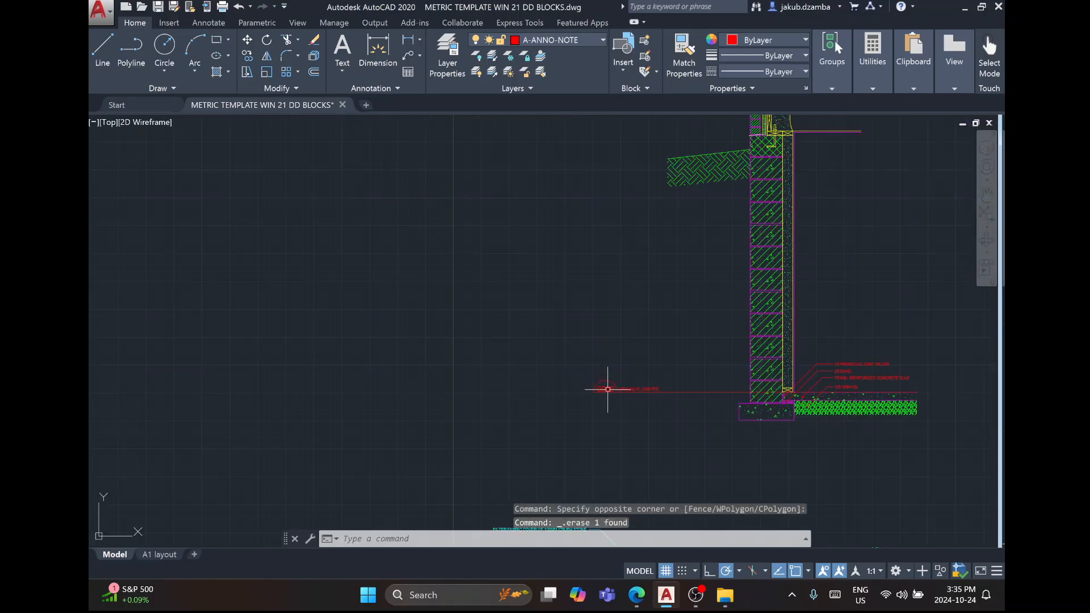
{"action": "middle_click_drag", "start_coordinate": [633, 352], "coordinate": [516, 469]}
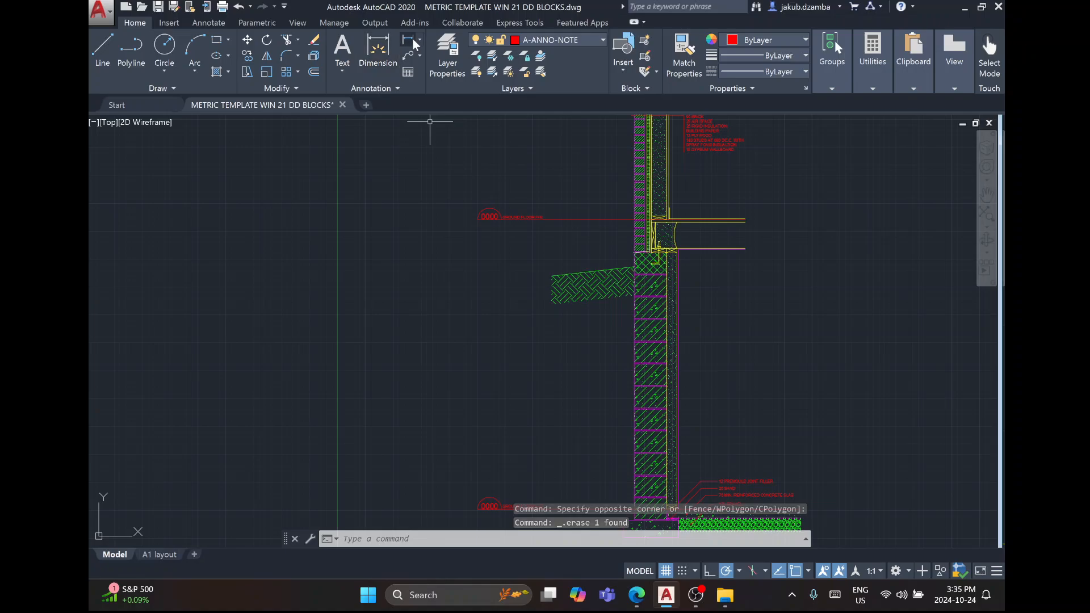
{"action": "left_click", "coordinate": [553, 40]}
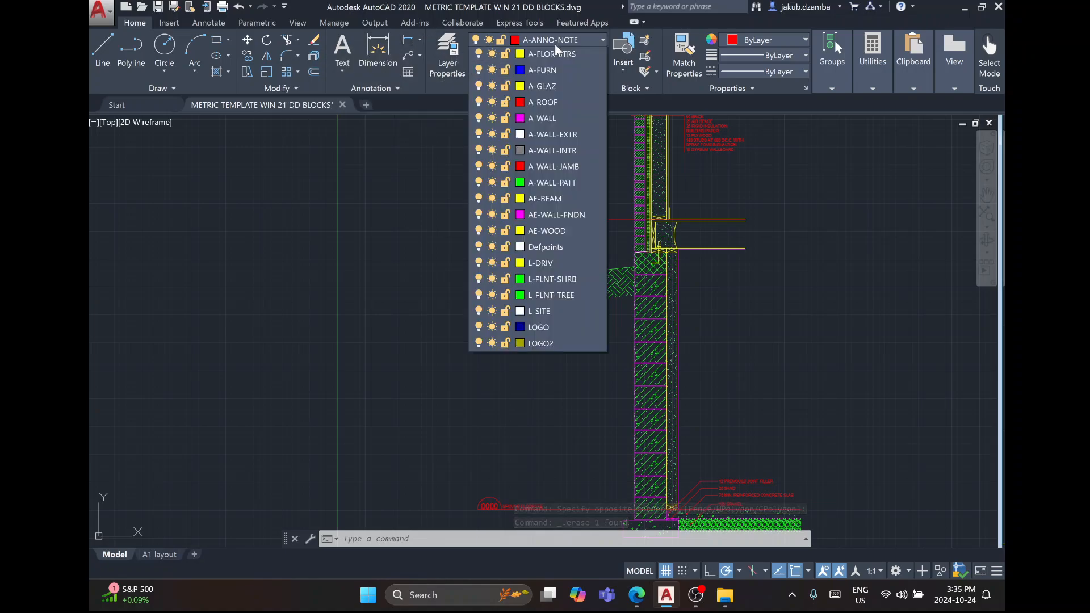
{"action": "left_click", "coordinate": [565, 72]}
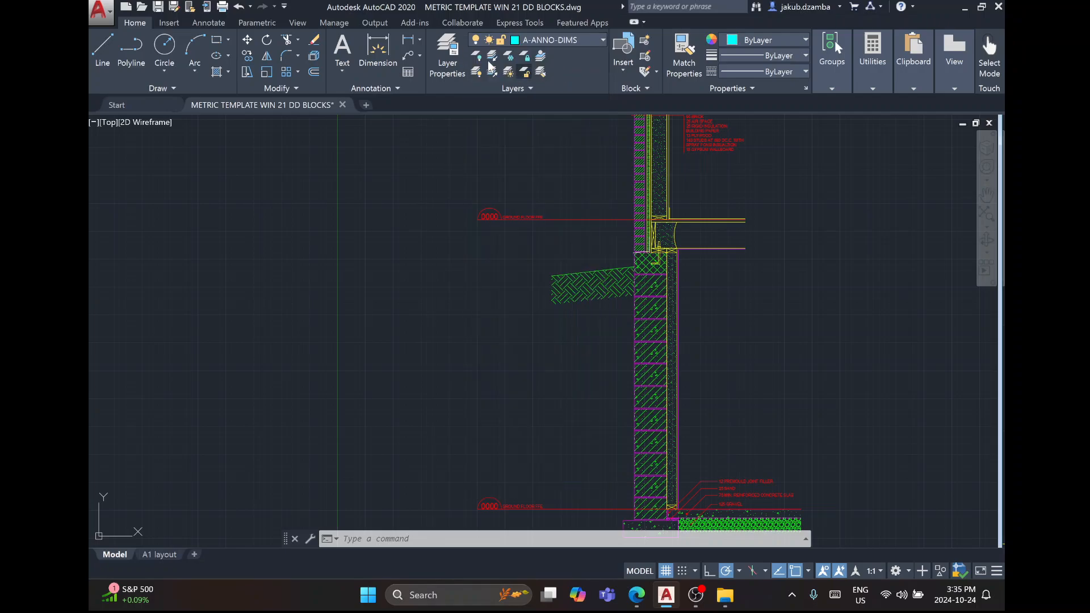
{"action": "left_click", "coordinate": [501, 220]}
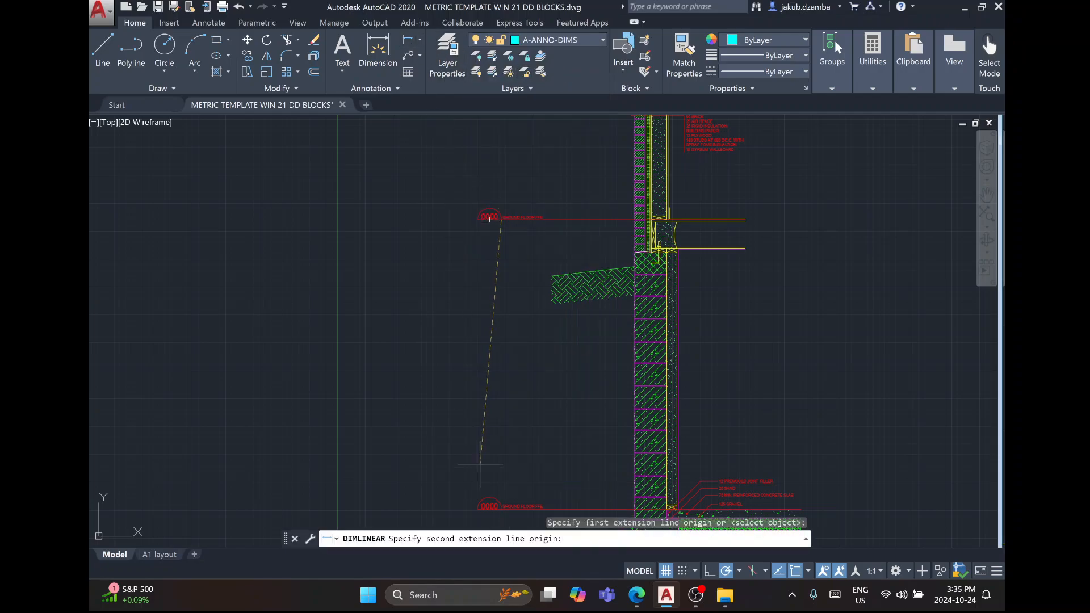
{"action": "left_click", "coordinate": [502, 509]}
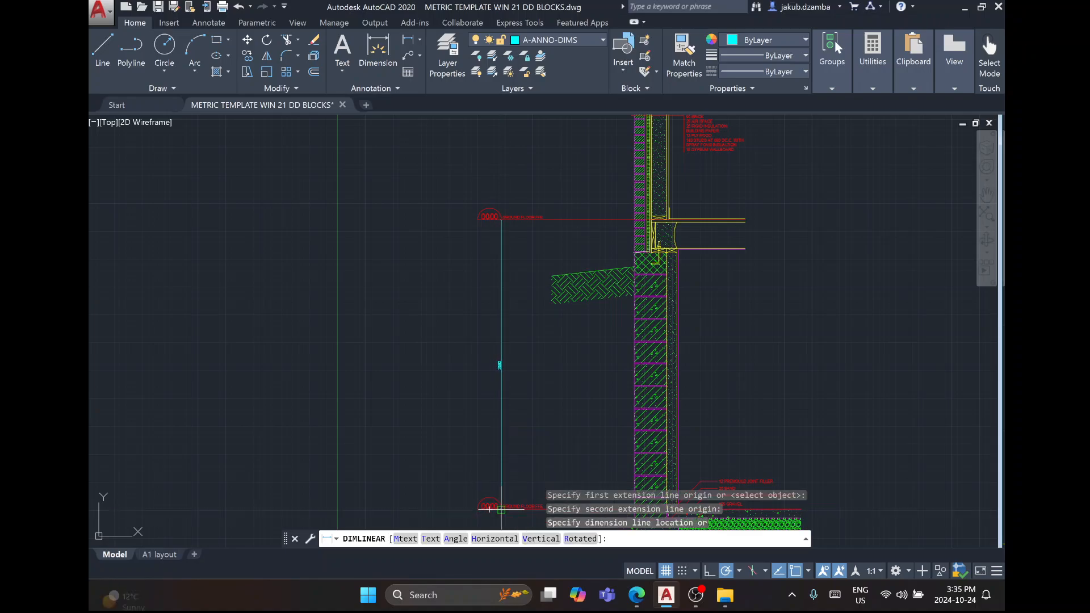
{"action": "left_click", "coordinate": [489, 510]}
{"action": "right_click", "coordinate": [518, 165]}
{"action": "left_click", "coordinate": [562, 174]}
{"action": "scroll", "coordinate": [497, 214], "scroll_direction": "up", "scroll_amount": 10}
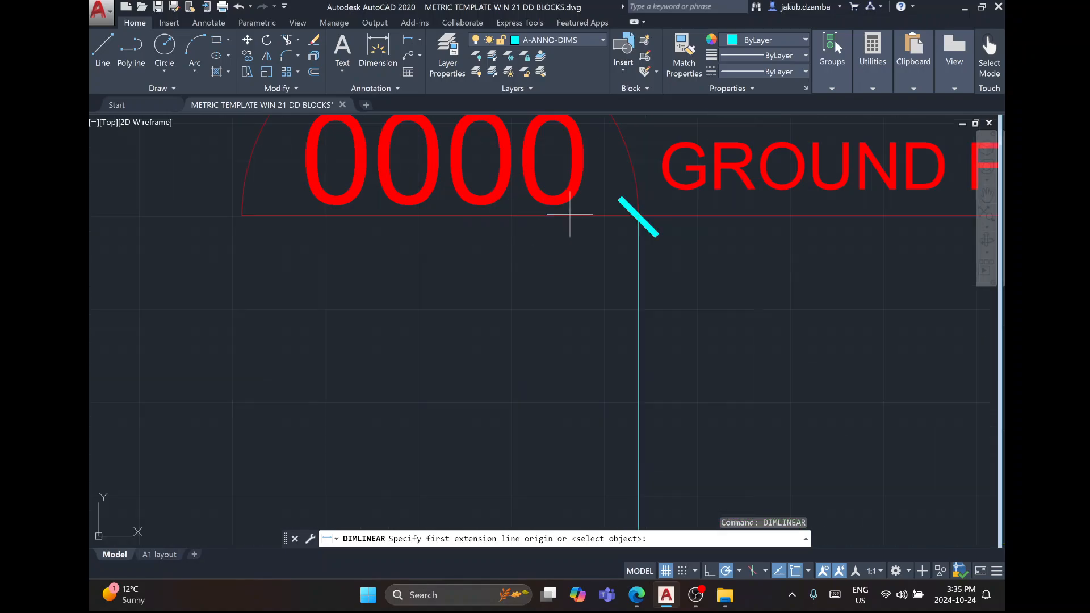
{"action": "left_click", "coordinate": [635, 214]}
{"action": "scroll", "coordinate": [618, 207], "scroll_direction": "down", "scroll_amount": 8}
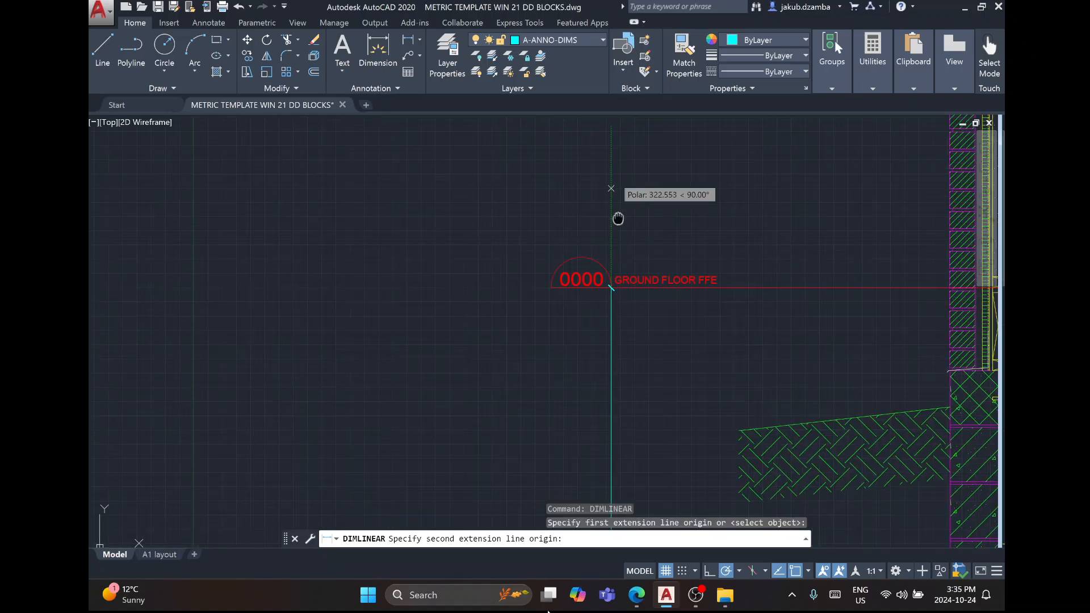
{"action": "middle_click_drag", "start_coordinate": [619, 216], "coordinate": [556, 473]}
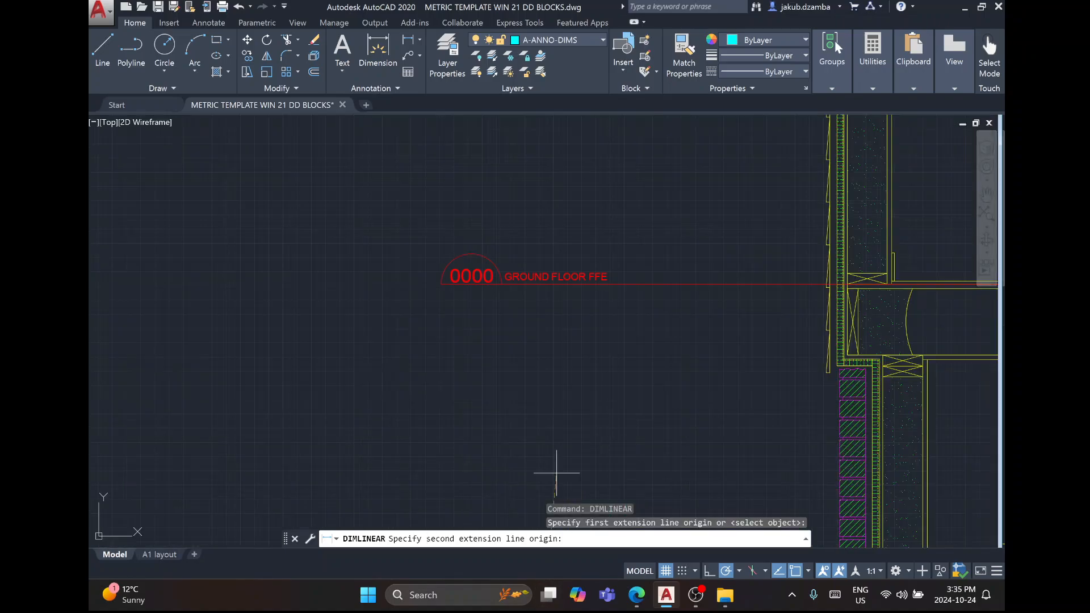
{"action": "left_click", "coordinate": [499, 284]}
{"action": "right_click", "coordinate": [500, 284]}
{"action": "left_click", "coordinate": [513, 293]}
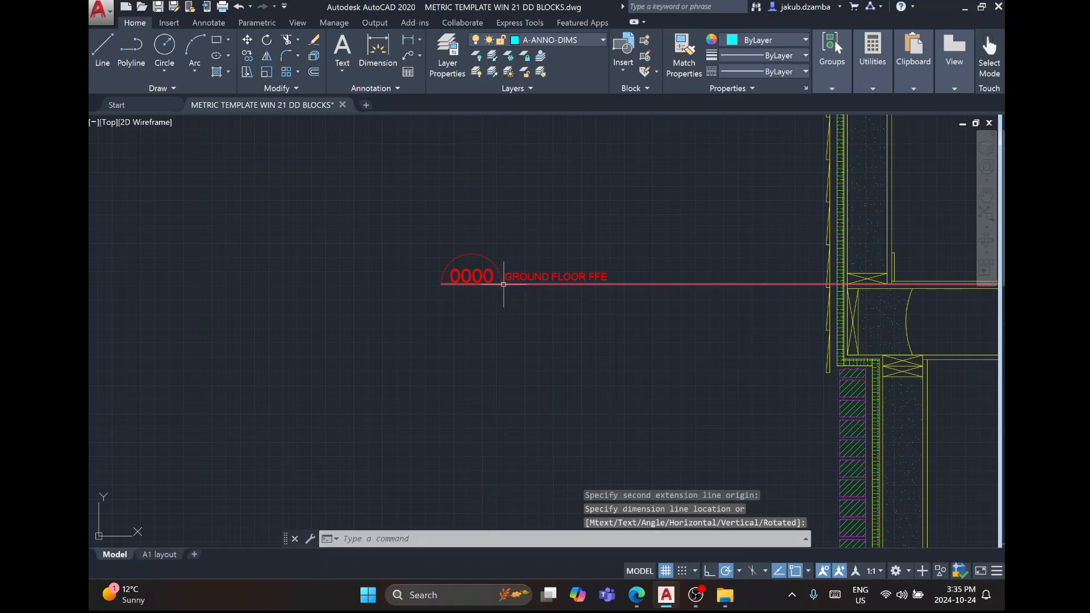
Add a linear dimension between the two middle level markers, placed in line with the dimension below at the arcs' inner ends.
{"action": "right_click", "coordinate": [500, 284]}
{"action": "left_click", "coordinate": [528, 292]}
{"action": "left_click", "coordinate": [500, 284]}
{"action": "scroll", "coordinate": [523, 450], "scroll_direction": "down", "scroll_amount": 5}
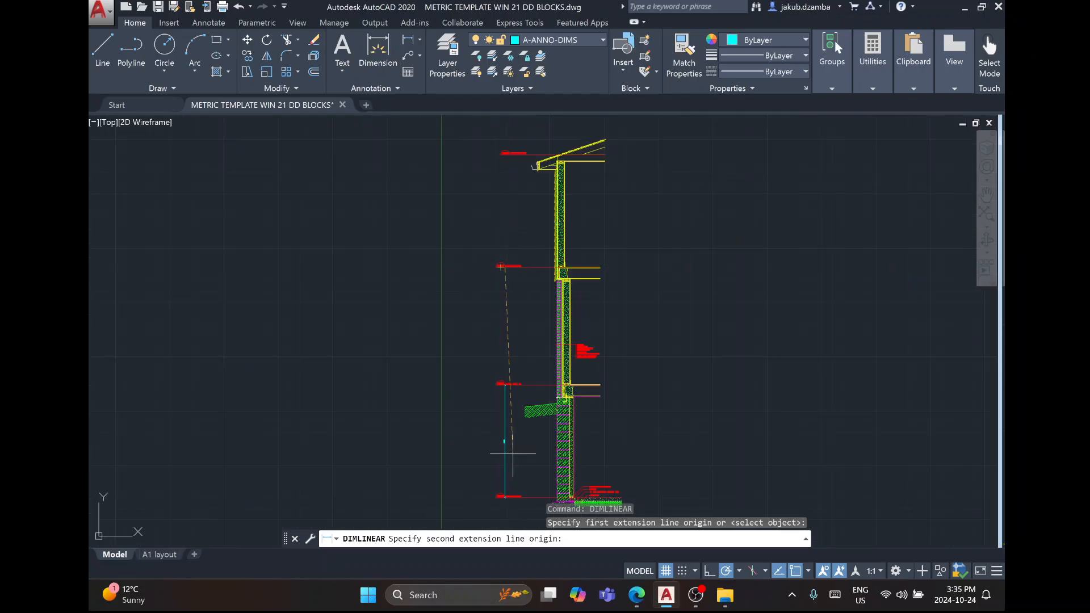
{"action": "scroll", "coordinate": [527, 465], "scroll_direction": "up", "scroll_amount": 8}
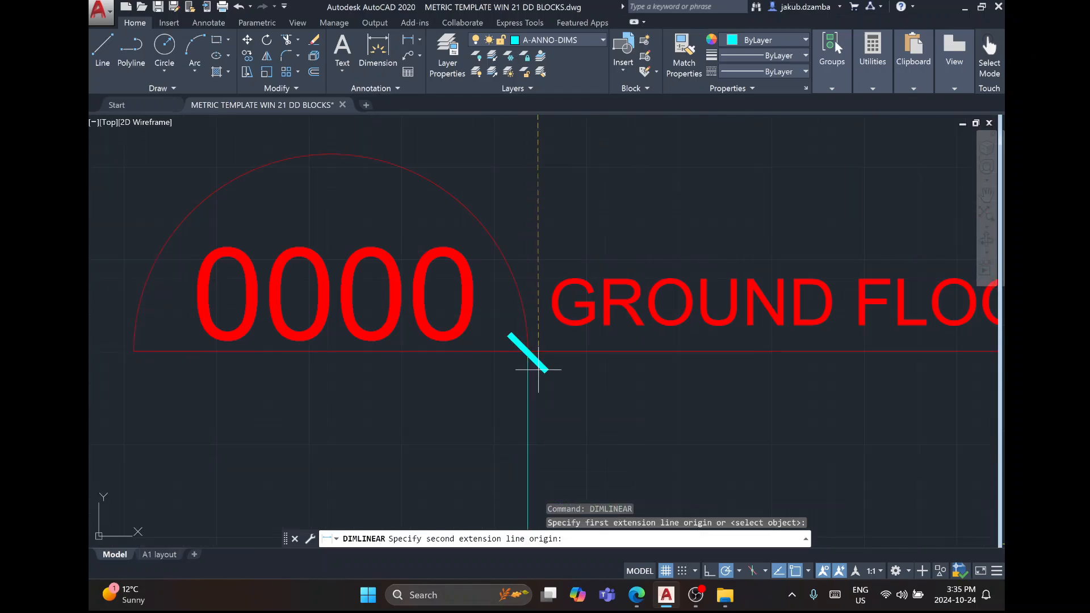
{"action": "left_click", "coordinate": [527, 351]}
{"action": "left_click", "coordinate": [528, 352]}
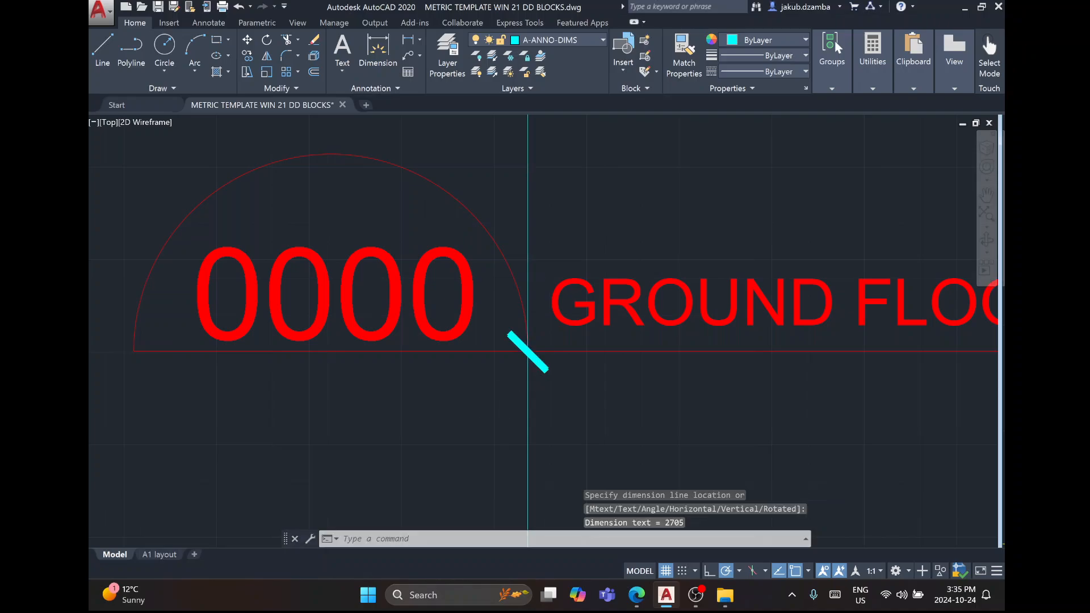
Add a linear dimension from the upper floor's level marker to the roof marker, continuing in line with the dimension below.
{"action": "scroll", "coordinate": [508, 417], "scroll_direction": "down", "scroll_amount": 4}
{"action": "middle_click_drag", "start_coordinate": [519, 181], "coordinate": [495, 607]}
{"action": "middle_click_drag", "start_coordinate": [537, 120], "coordinate": [516, 603]}
{"action": "scroll", "coordinate": [527, 476], "scroll_direction": "down", "scroll_amount": 4}
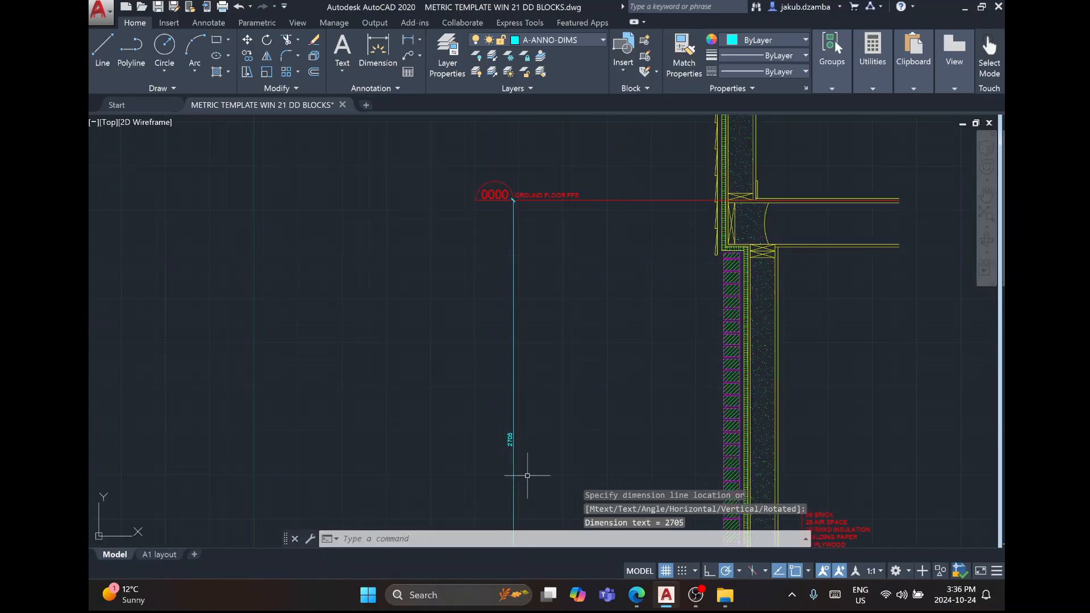
{"action": "middle_click_drag", "start_coordinate": [500, 177], "coordinate": [503, 324]}
{"action": "right_click", "coordinate": [485, 215]}
{"action": "left_click", "coordinate": [514, 222]}
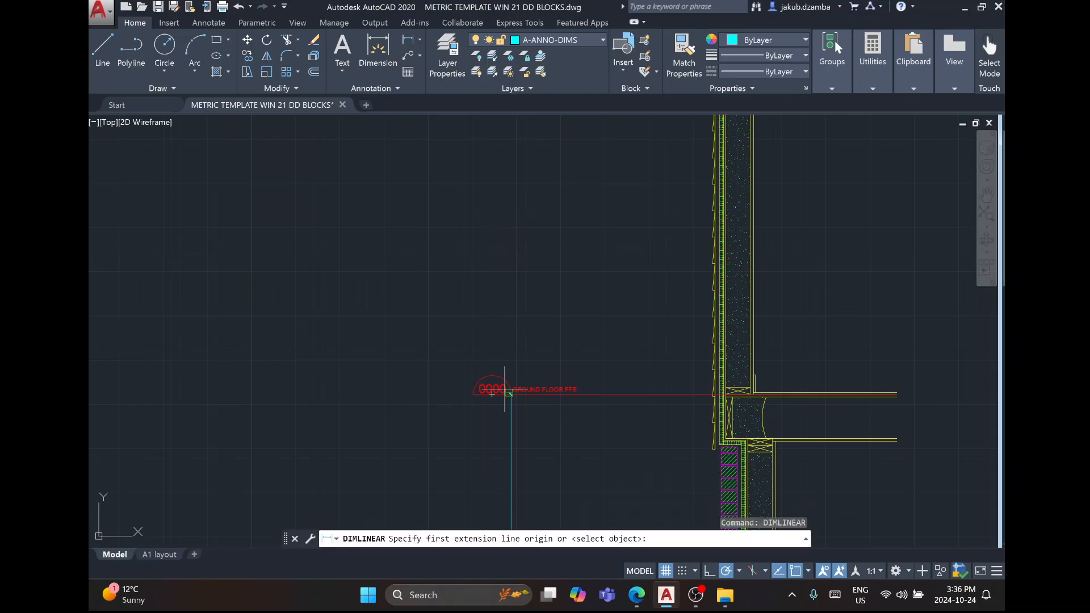
{"action": "scroll", "coordinate": [504, 390], "scroll_direction": "up", "scroll_amount": 4}
{"action": "left_click", "coordinate": [515, 407]}
{"action": "scroll", "coordinate": [516, 418], "scroll_direction": "down", "scroll_amount": 4}
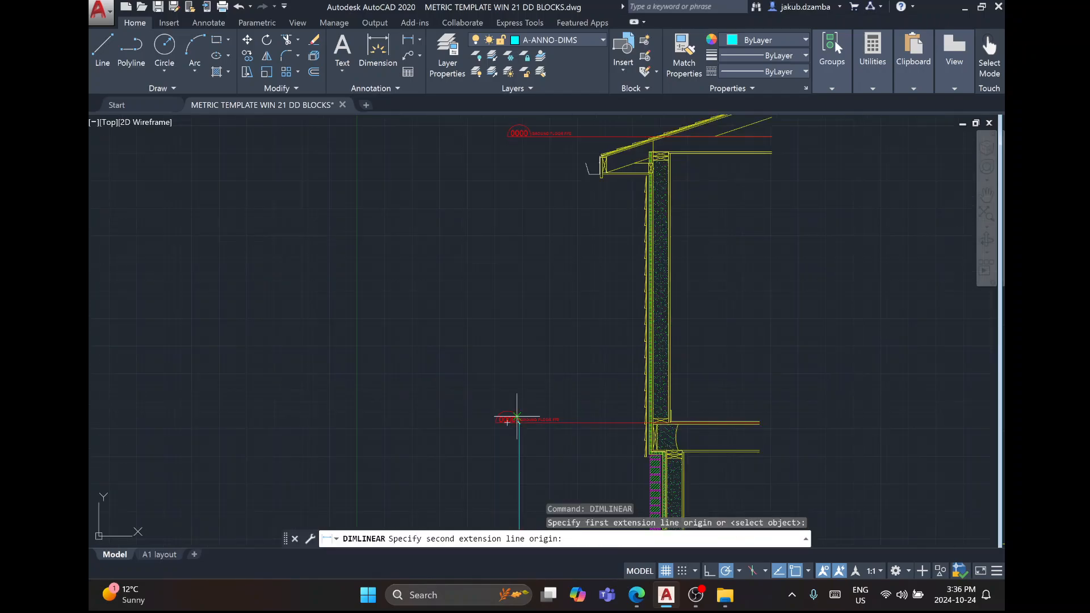
{"action": "scroll", "coordinate": [523, 141], "scroll_direction": "up", "scroll_amount": 2}
{"action": "left_click", "coordinate": [522, 139]}
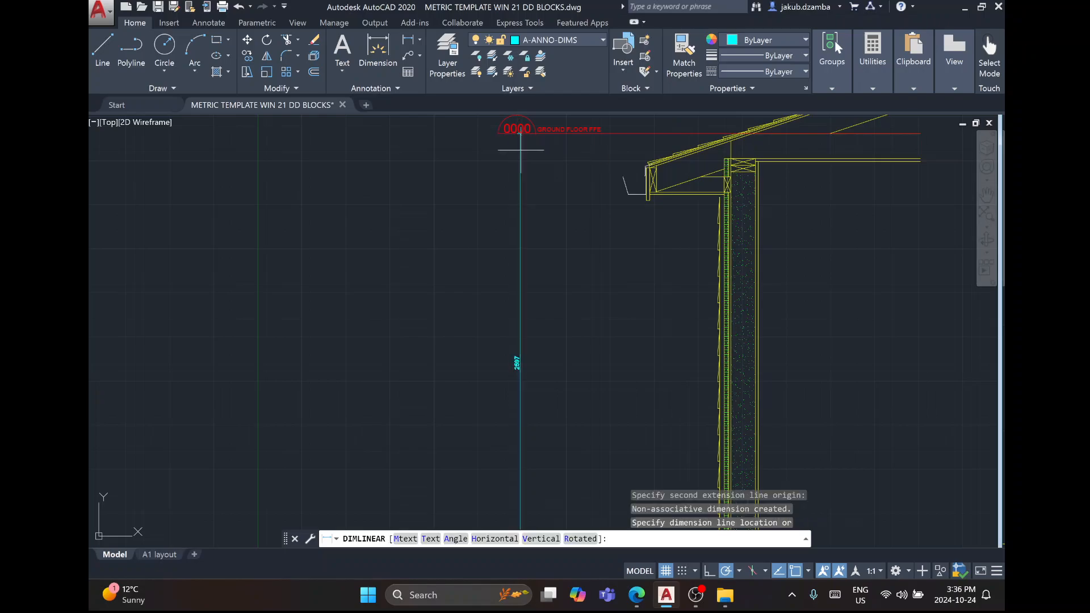
{"action": "middle_click_drag", "start_coordinate": [529, 482], "coordinate": [490, 101]}
{"action": "scroll", "coordinate": [469, 467], "scroll_direction": "up", "scroll_amount": 5}
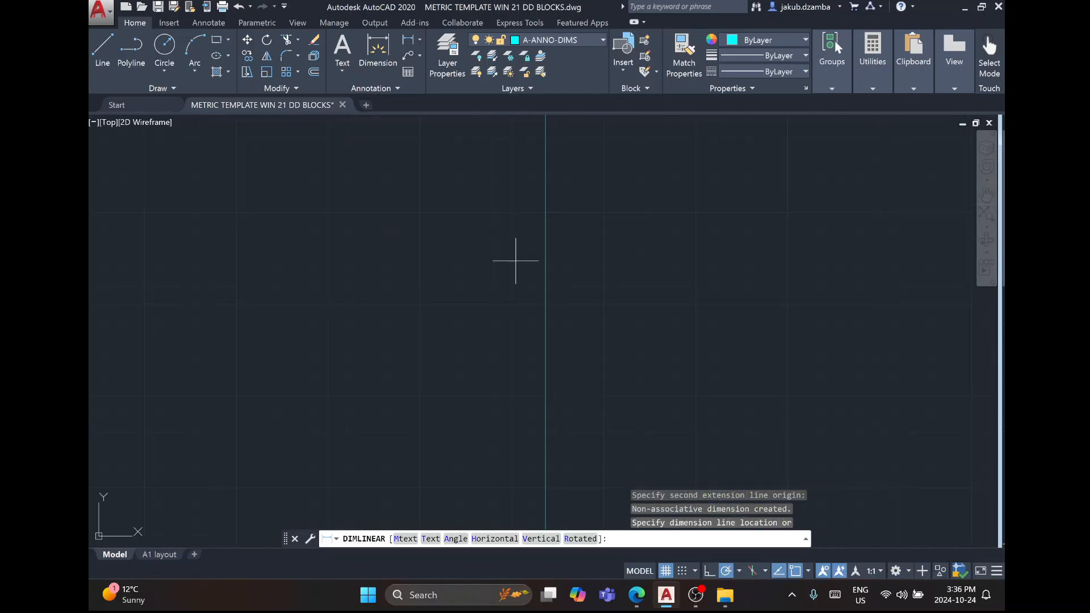
{"action": "scroll", "coordinate": [488, 341], "scroll_direction": "down", "scroll_amount": 3}
{"action": "left_click", "coordinate": [498, 389]}
{"action": "scroll", "coordinate": [501, 394], "scroll_direction": "down", "scroll_amount": 2}
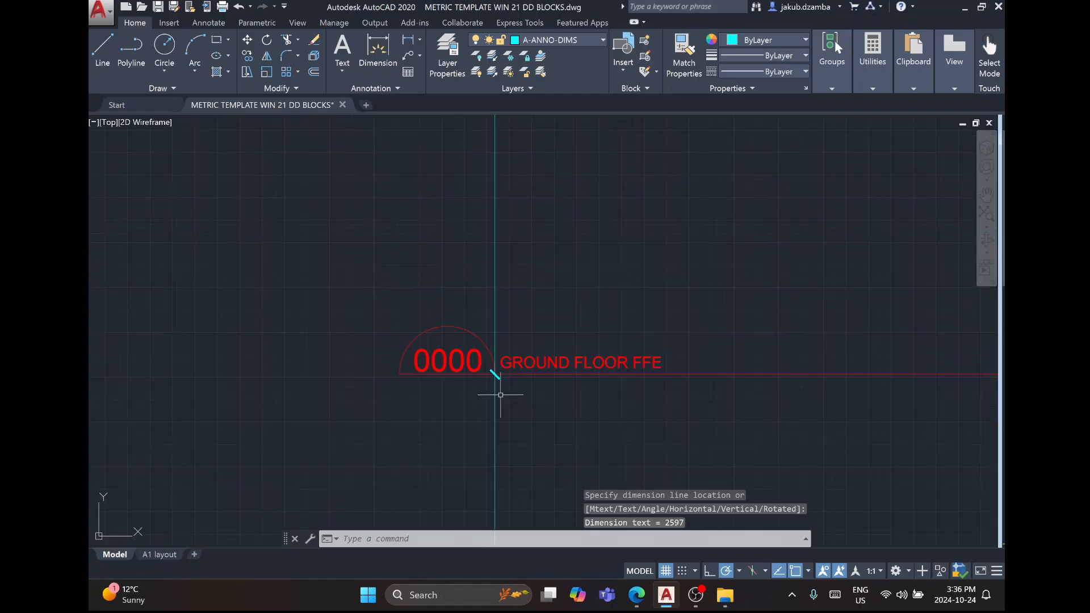
Draw a vertical guide line from the outer end of the upper floor's level marker up past the roof marker.
{"action": "type", "text": "l"}
{"action": "key", "text": "Return"}
{"action": "left_click", "coordinate": [399, 374]}
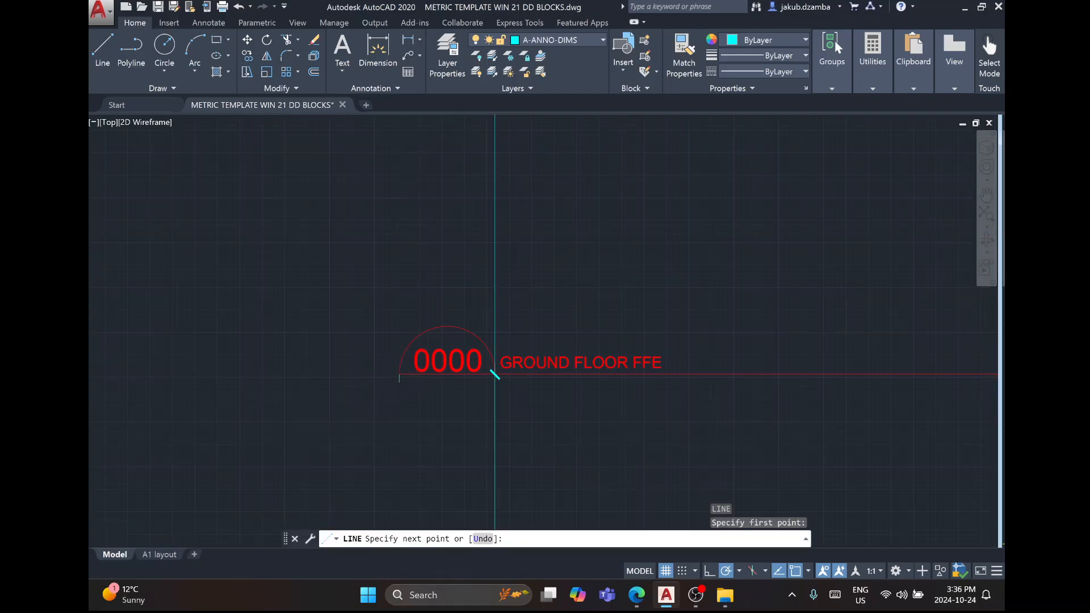
{"action": "scroll", "coordinate": [398, 373], "scroll_direction": "down", "scroll_amount": 5}
{"action": "key", "text": "Escape"}
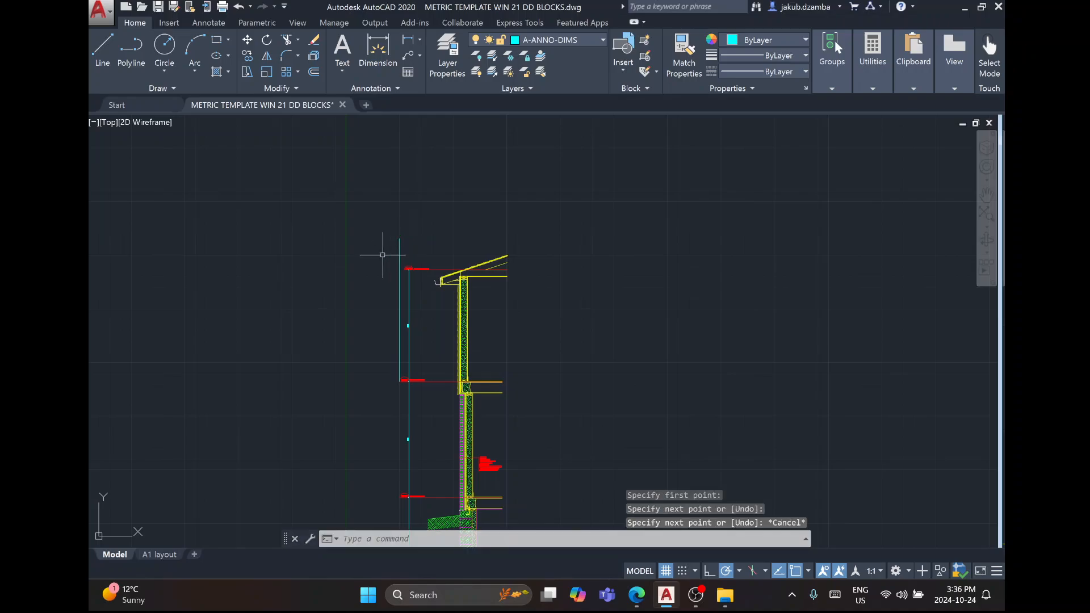
Move the roof marker's semicircle, 0000 and GROUND FLOOR FFE texts outward so the arc's outer end sits on the guide line.
{"action": "scroll", "coordinate": [450, 311], "scroll_direction": "up", "scroll_amount": 7}
{"action": "type", "text": "m"}
{"action": "key", "text": "Return"}
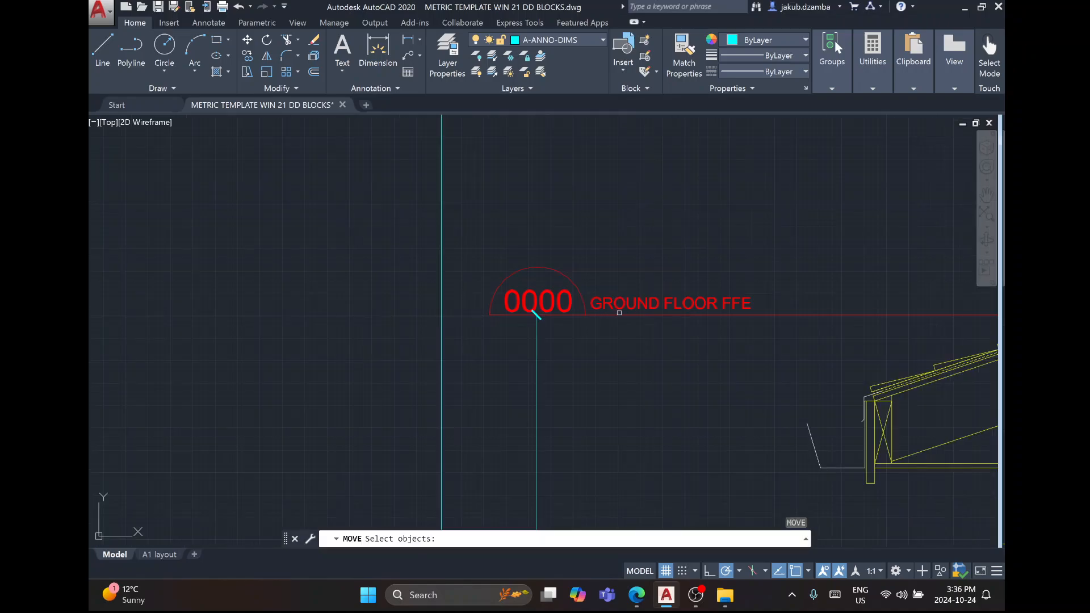
{"action": "left_click", "coordinate": [750, 303]}
{"action": "left_click", "coordinate": [487, 238]}
{"action": "key", "text": "Return"}
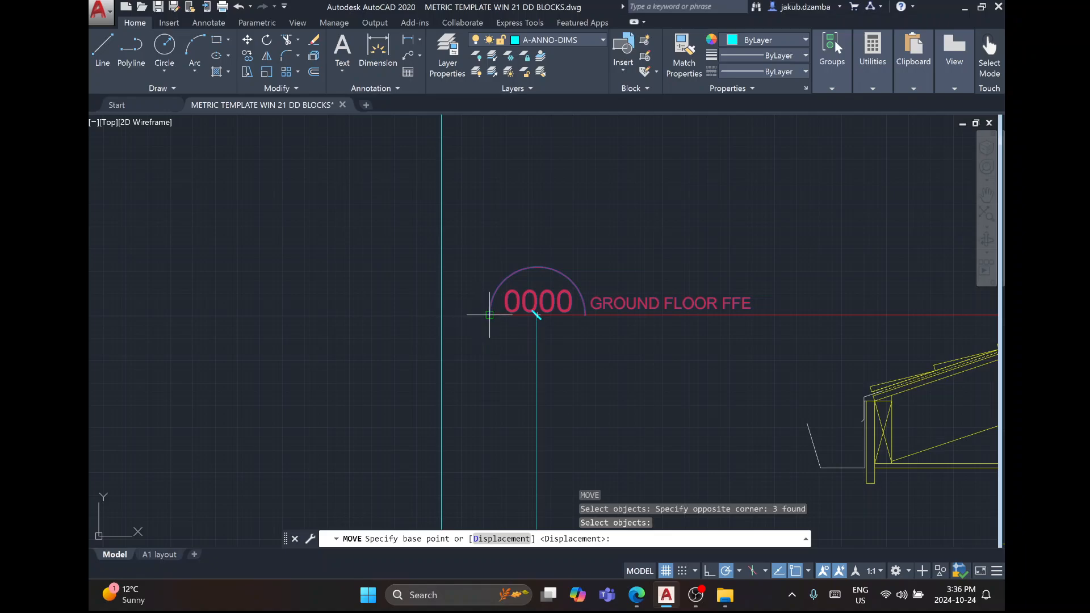
{"action": "left_click", "coordinate": [489, 314]}
{"action": "left_click", "coordinate": [441, 314]}
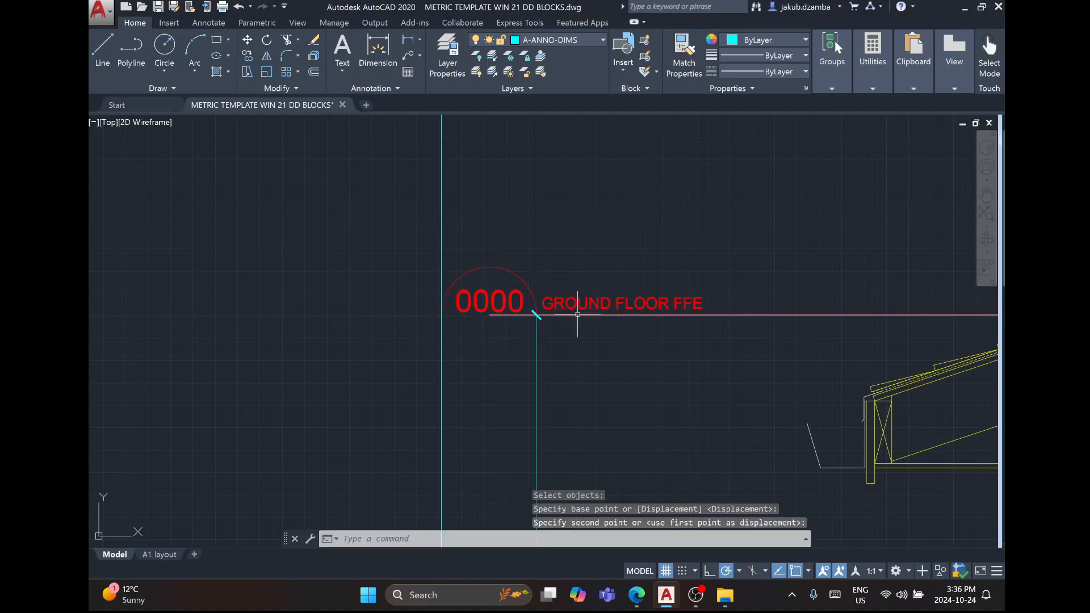
Stretch the roof marker's level line out to the arc's outer end and erase the vertical guide line.
{"action": "left_click", "coordinate": [481, 320]}
{"action": "left_click", "coordinate": [490, 315]}
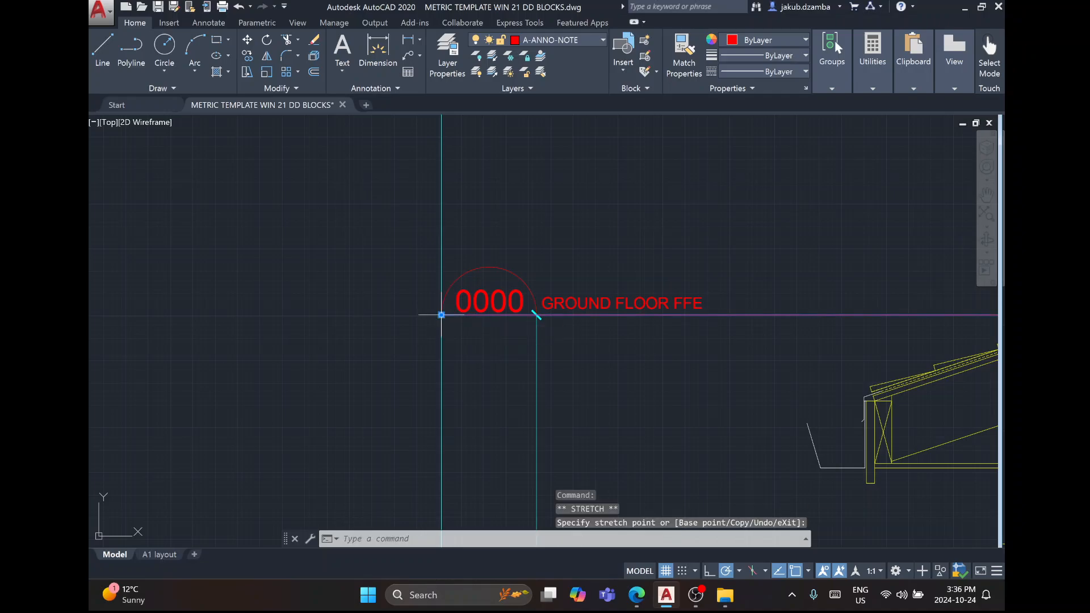
{"action": "key", "text": "Escape"}
{"action": "left_click", "coordinate": [461, 237]}
{"action": "left_click", "coordinate": [423, 215]}
{"action": "key", "text": "Delete"}
Change the elevation text in the upper floor's level marker to 2705.
{"action": "scroll", "coordinate": [438, 206], "scroll_direction": "down", "scroll_amount": 8}
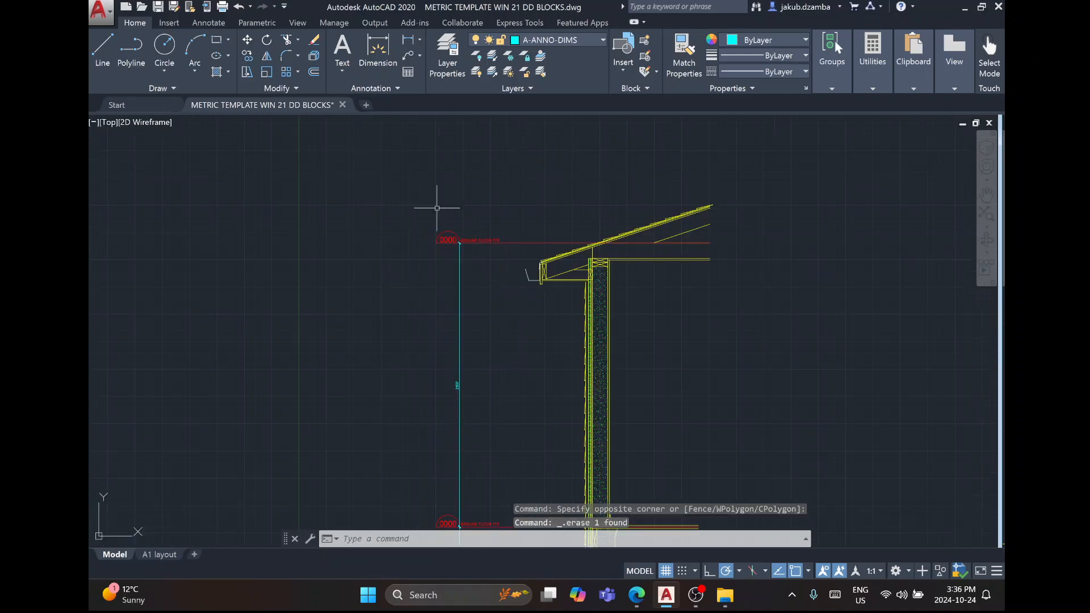
{"action": "middle_click_drag", "start_coordinate": [492, 360], "coordinate": [472, 215]}
{"action": "scroll", "coordinate": [433, 310], "scroll_direction": "up", "scroll_amount": 8}
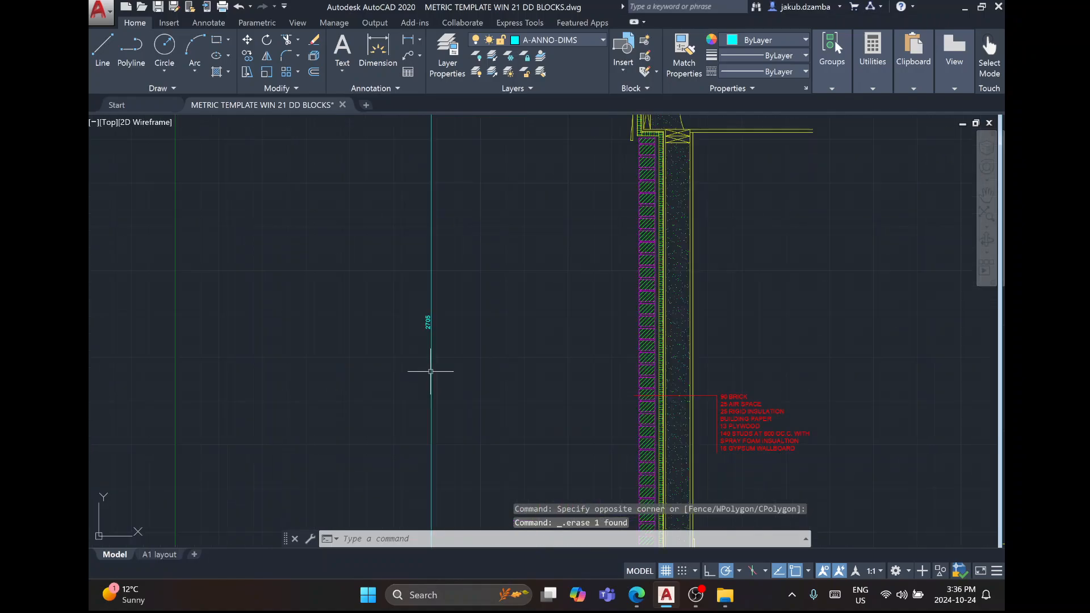
{"action": "mouse_move", "coordinate": [435, 218]}
{"action": "middle_mouse_down"}
{"action": "mouse_move", "coordinate": [464, 527]}
{"action": "mouse_move", "coordinate": [457, 452]}
{"action": "middle_mouse_up"}
{"action": "left_click", "coordinate": [484, 368]}
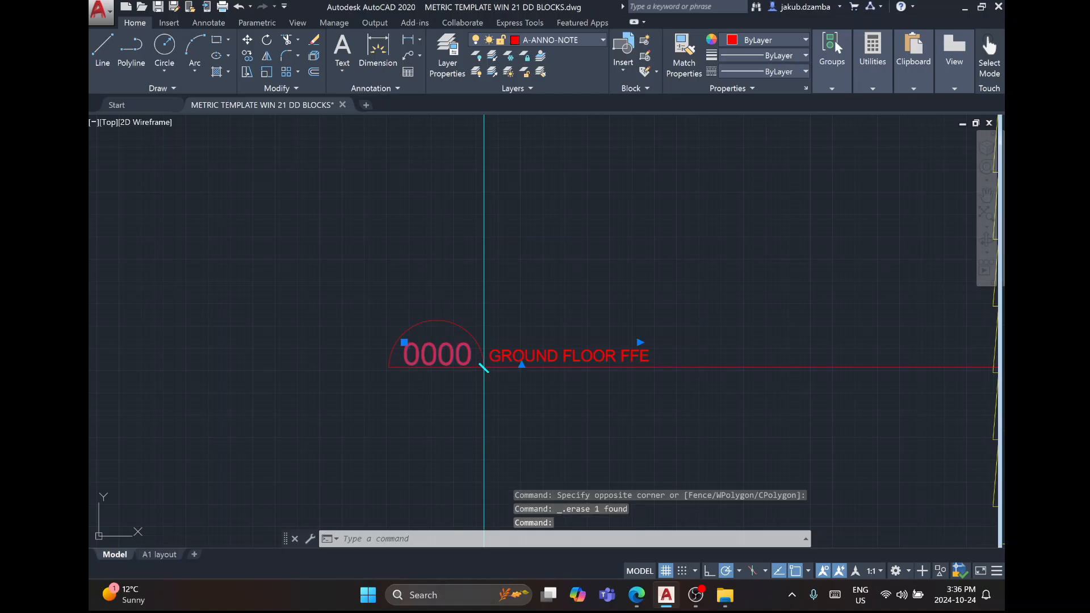
{"action": "double_click", "coordinate": [444, 350]}
{"action": "type", "text": "270"}
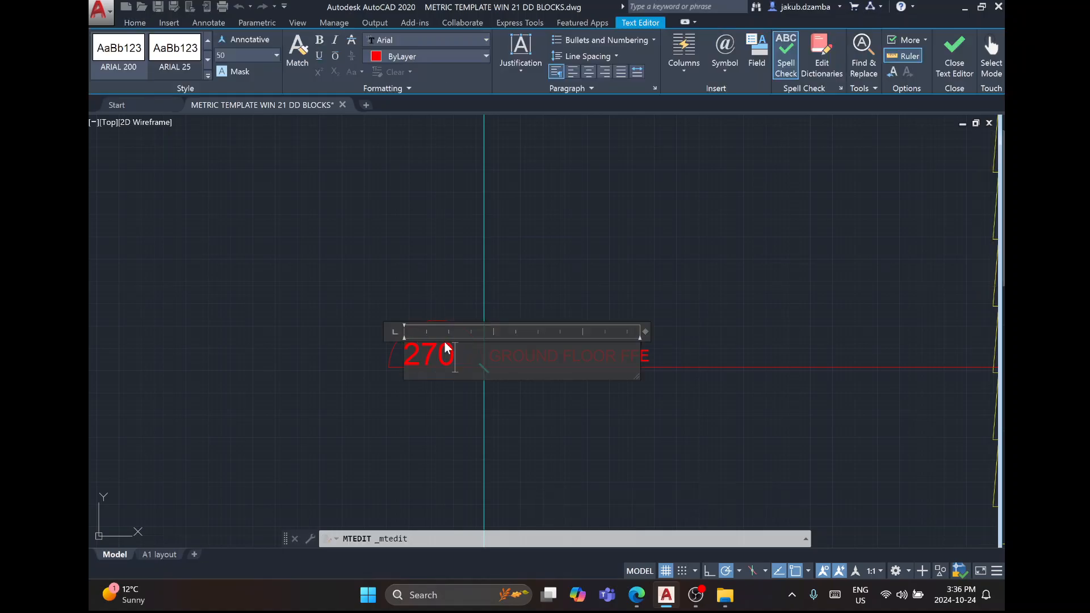
{"action": "type", "text": "5"}
{"action": "left_click", "coordinate": [560, 312]}
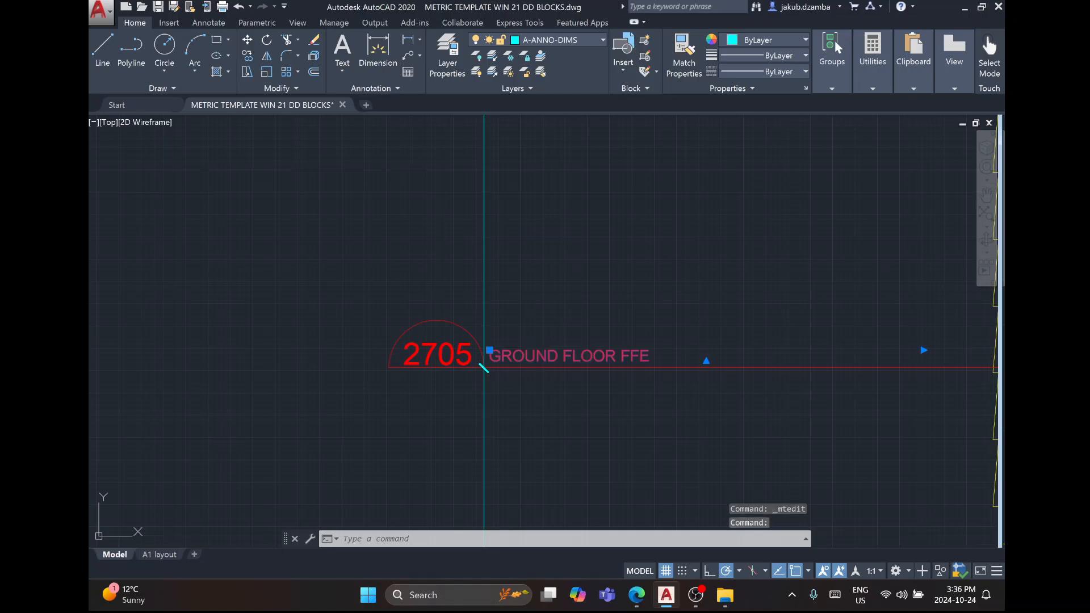
Change the upper floor marker's label to SECOND FLOOR FFE.
{"action": "double_click", "coordinate": [483, 368]}
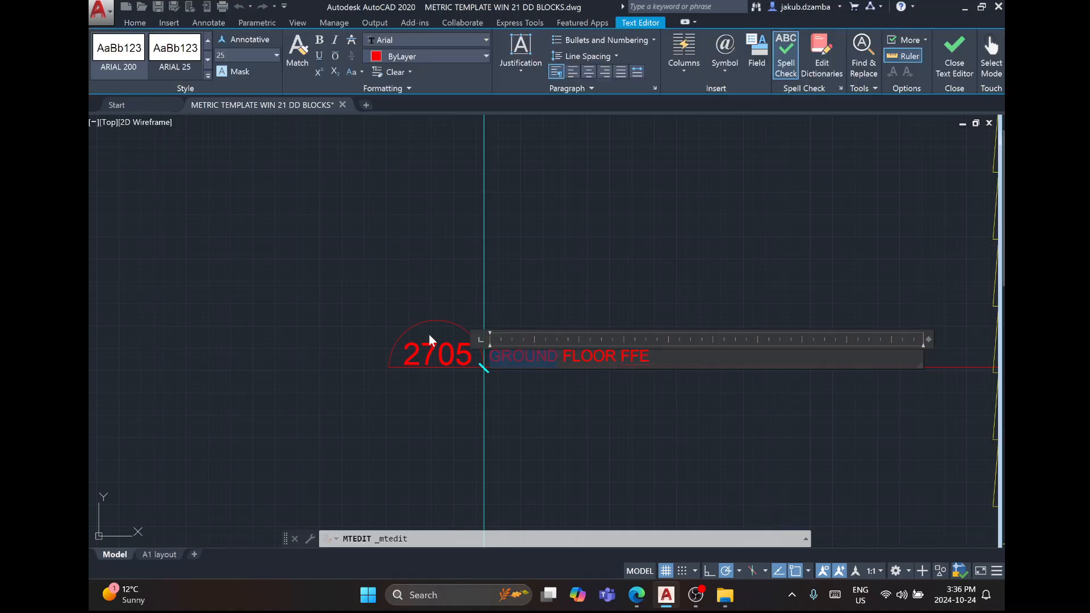
{"action": "type", "text": "SECOND"}
{"action": "left_click", "coordinate": [468, 267]}
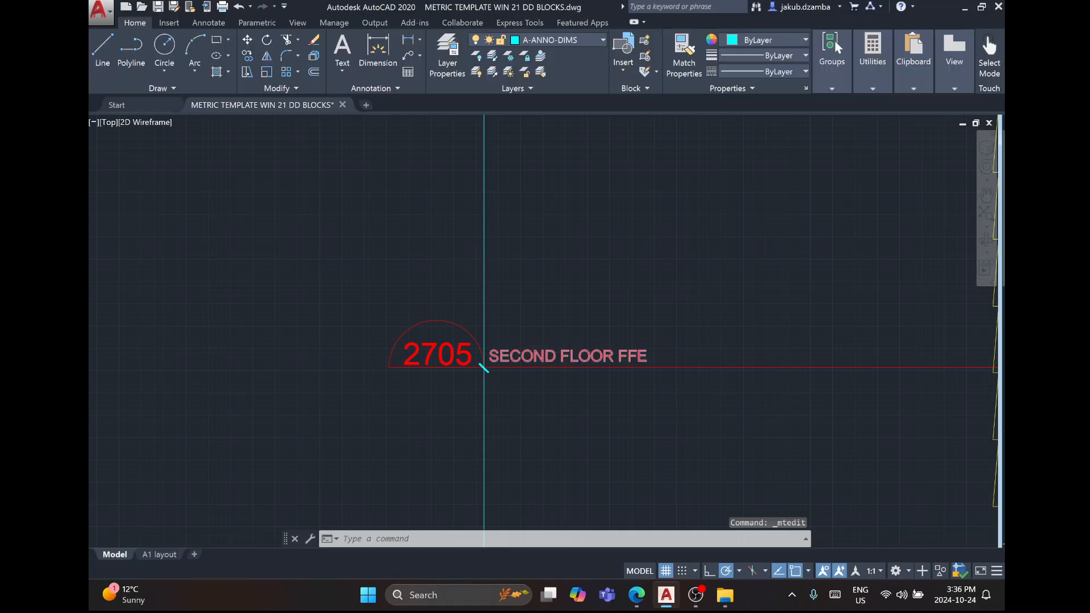
Read the dimension between the upper floor and roof markers, open Calculator, and add 2705 and 2597.
{"action": "scroll", "coordinate": [569, 351], "scroll_direction": "down", "scroll_amount": 4}
{"action": "middle_click_drag", "start_coordinate": [549, 260], "coordinate": [549, 384]}
{"action": "scroll", "coordinate": [510, 258], "scroll_direction": "up", "scroll_amount": 6}
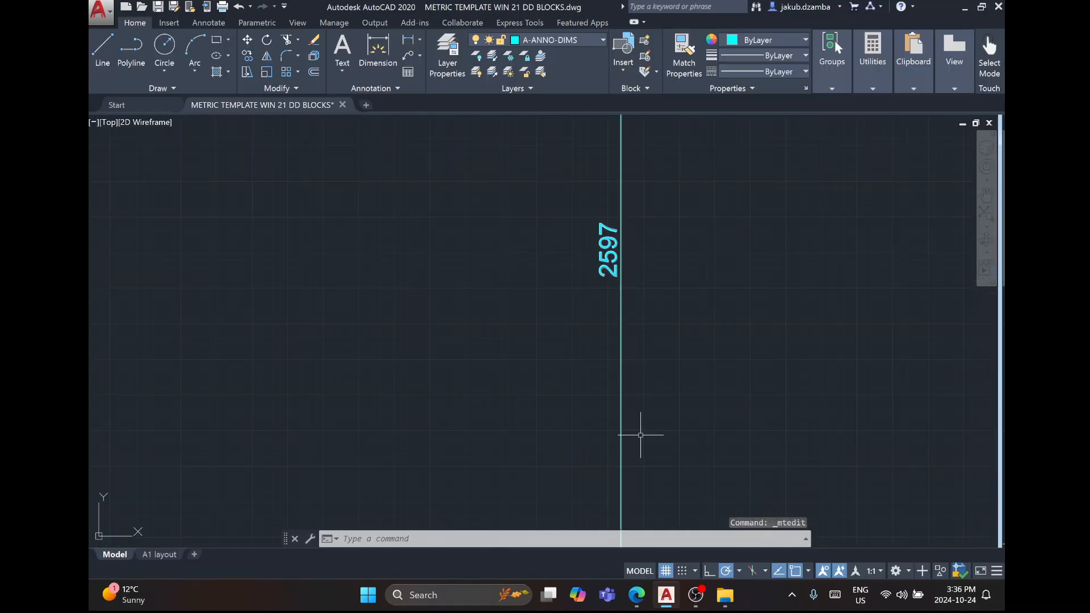
{"action": "left_click", "coordinate": [423, 594]}
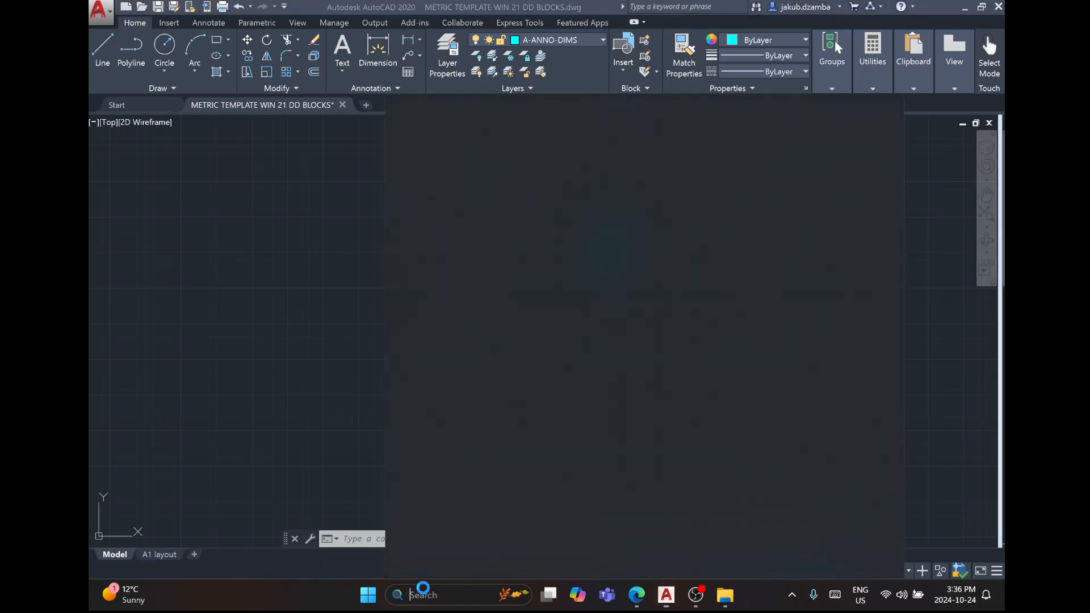
{"action": "type", "text": "Calculator"}
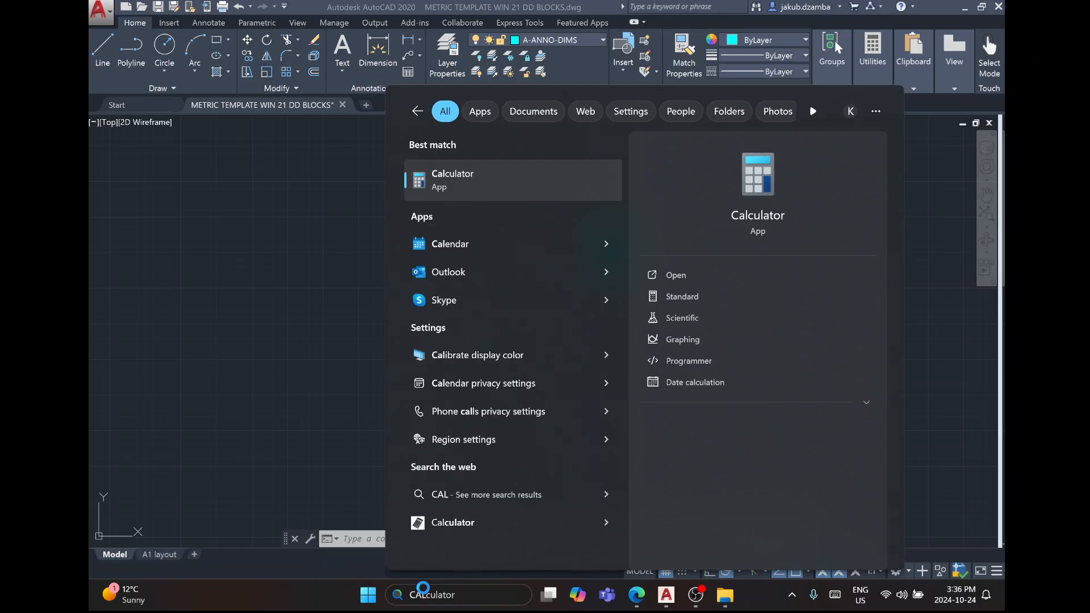
{"action": "left_click", "coordinate": [649, 386]}
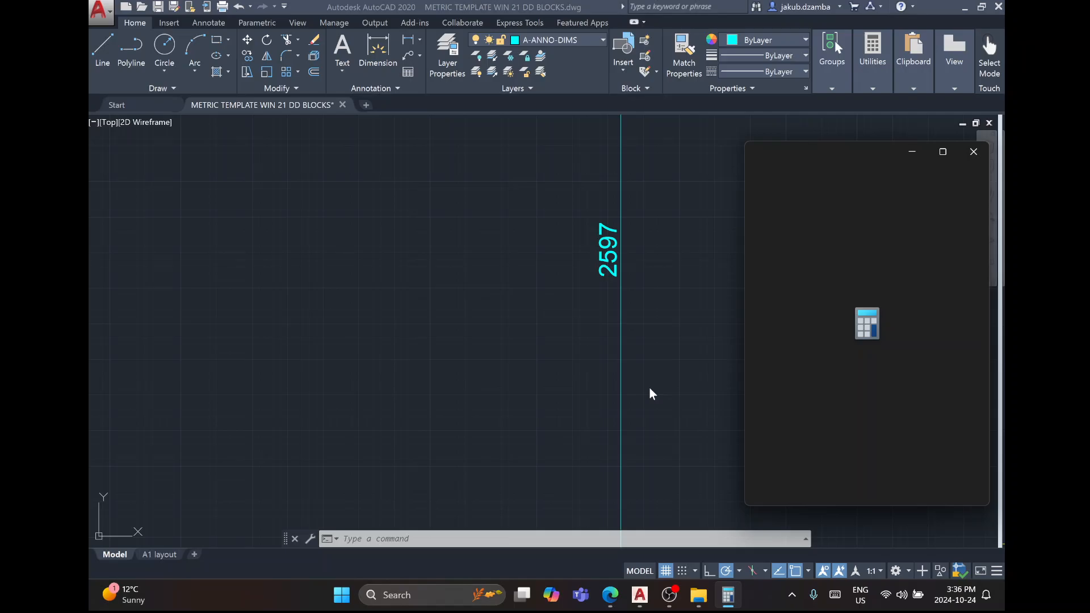
{"action": "type", "text": "2705"}
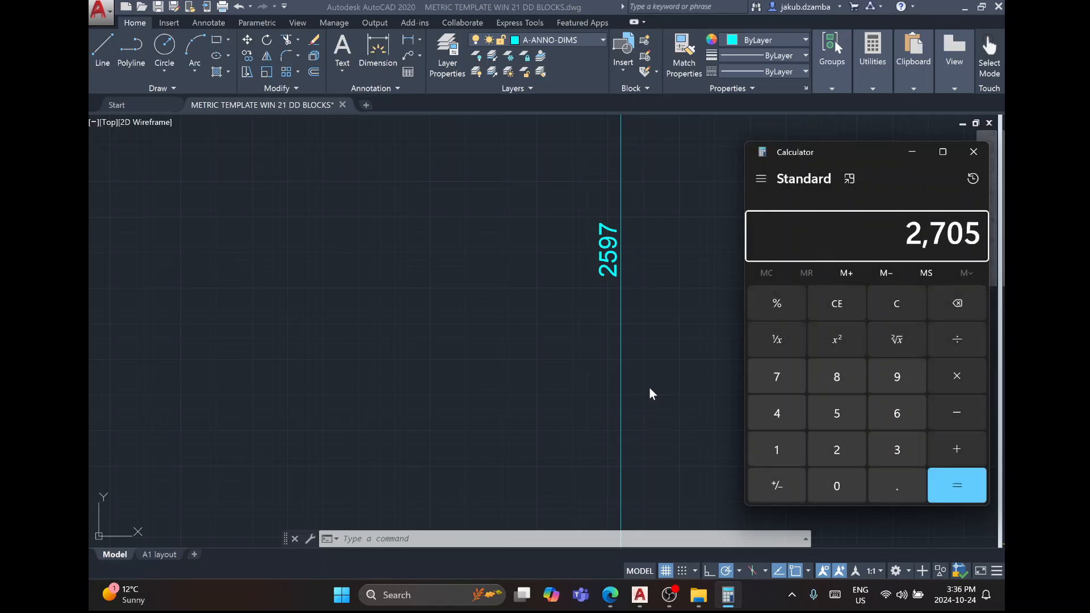
{"action": "left_click", "coordinate": [942, 436]}
{"action": "type", "text": "2597"}
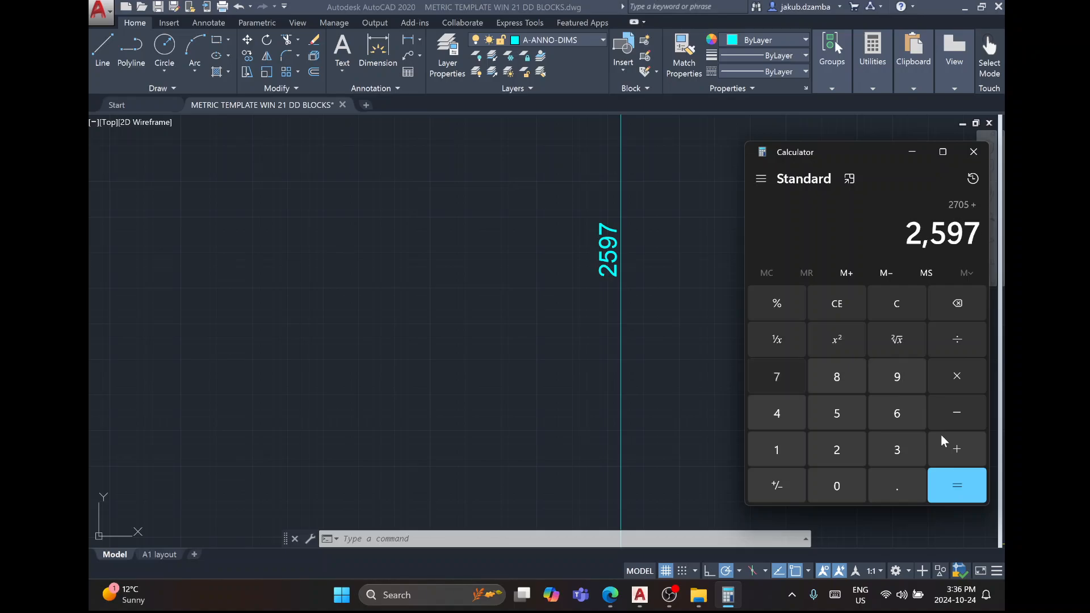
{"action": "key", "text": "Return"}
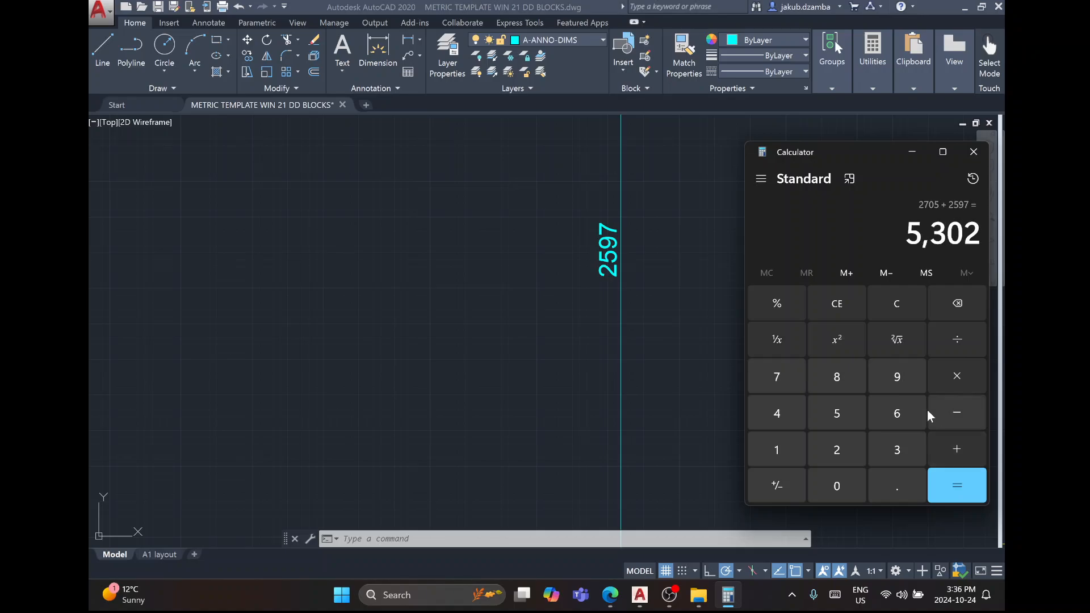
Return to the drawing and change the roof marker's elevation text to 5302.
{"action": "left_click", "coordinate": [676, 315]}
{"action": "middle_click_drag", "start_coordinate": [638, 231], "coordinate": [599, 585]}
{"action": "scroll", "coordinate": [548, 248], "scroll_direction": "down", "scroll_amount": 5}
{"action": "middle_click_drag", "start_coordinate": [550, 268], "coordinate": [564, 380]}
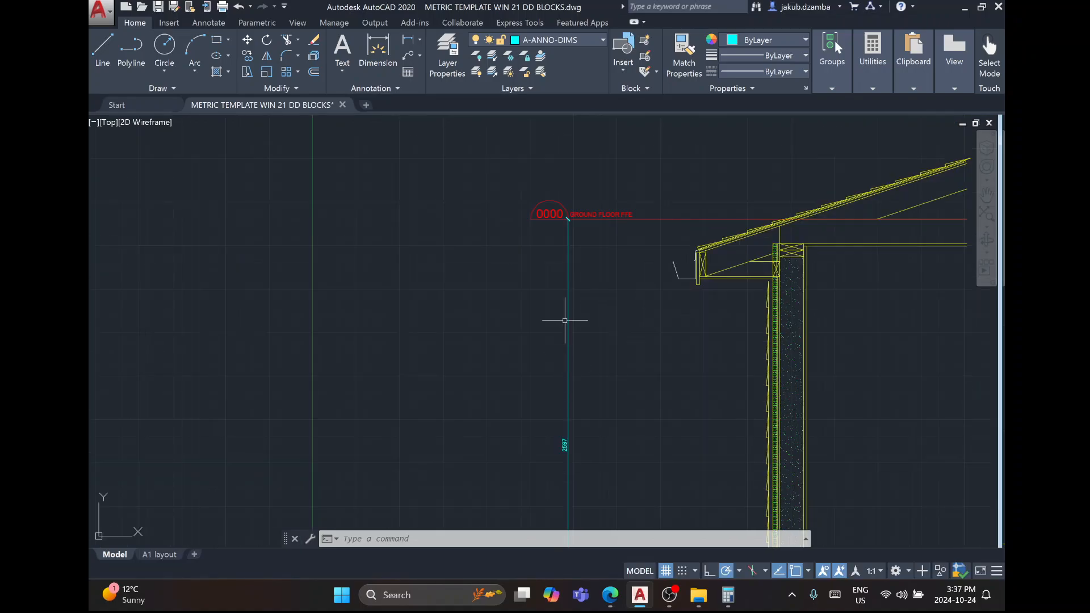
{"action": "scroll", "coordinate": [565, 261], "scroll_direction": "up", "scroll_amount": 5}
{"action": "left_click", "coordinate": [537, 152]}
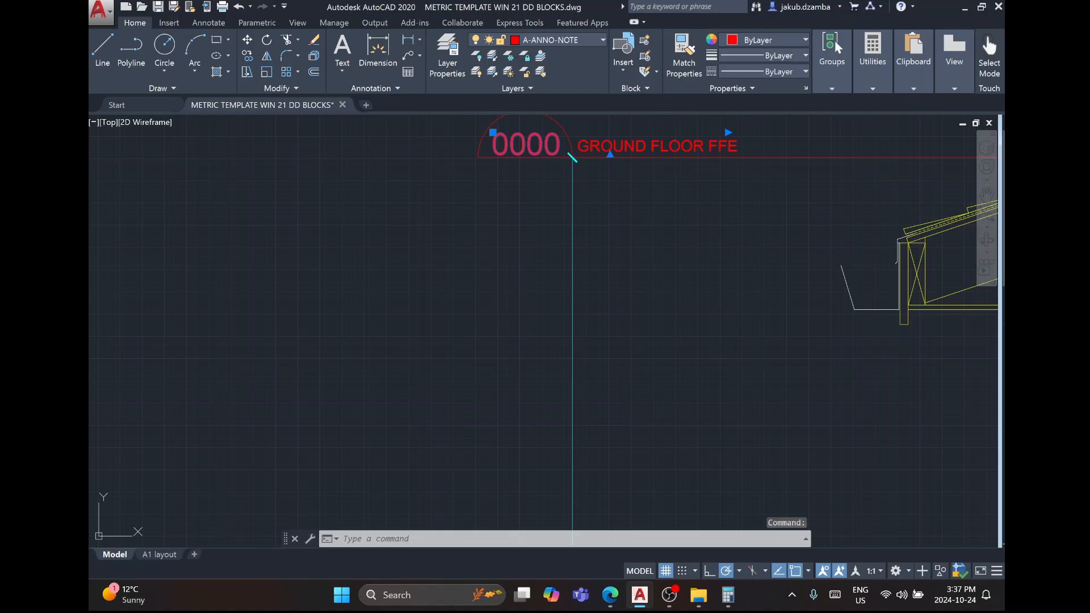
{"action": "double_click", "coordinate": [538, 150]}
{"action": "type", "text": "5"}
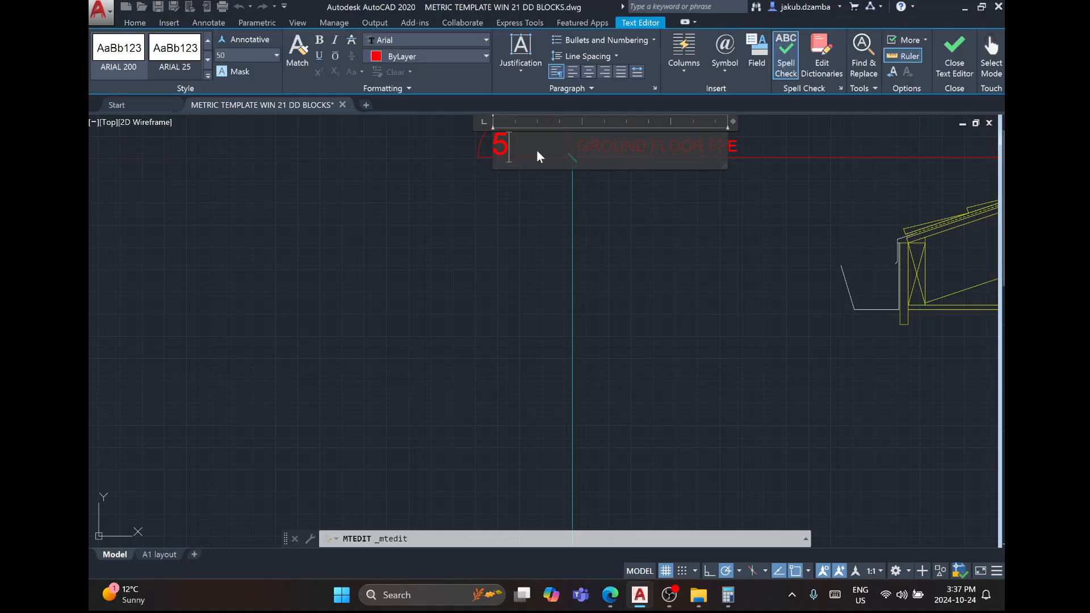
{"action": "type", "text": "302"}
{"action": "left_click", "coordinate": [577, 177]}
Replace the roof marker's label with TOP OF CEILING JOISTS.
{"action": "left_click", "coordinate": [601, 142]}
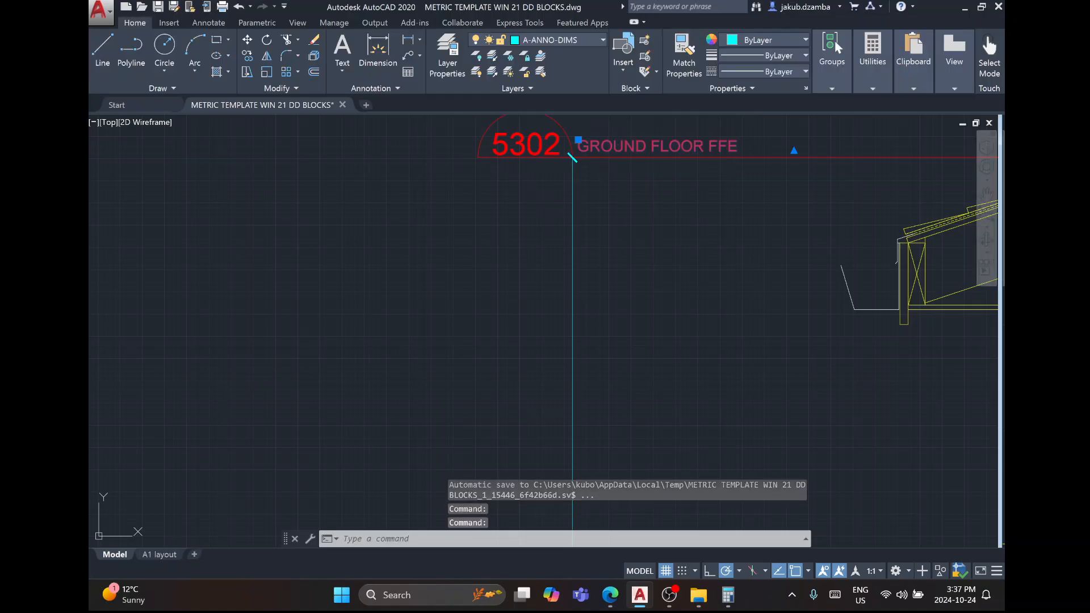
{"action": "double_click", "coordinate": [601, 143]}
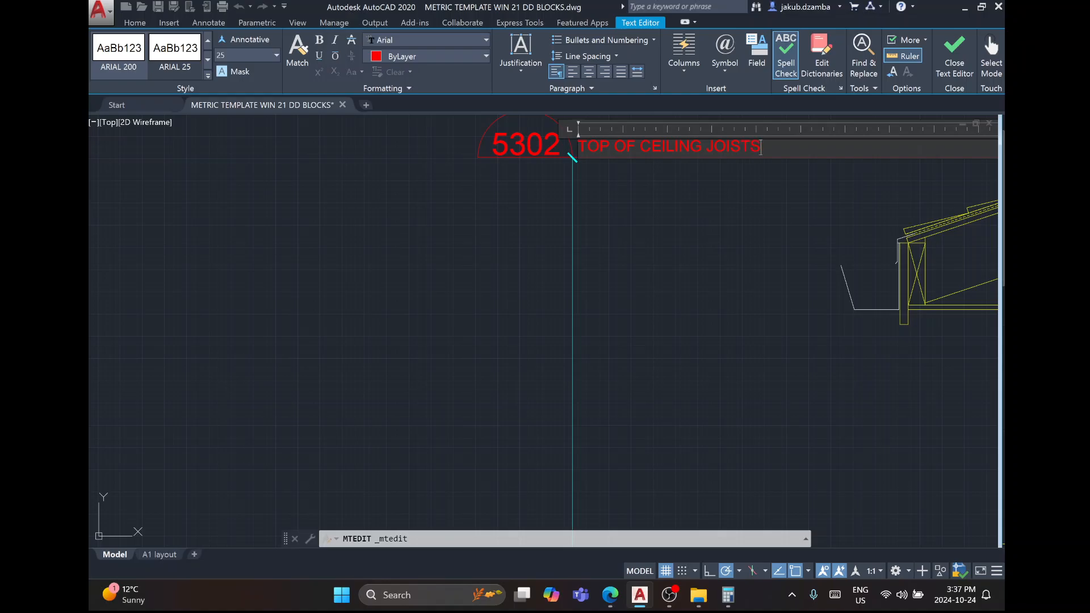
{"action": "left_click", "coordinate": [653, 198]}
Check the sample section PDF in Microsoft Edge, scrolling up from the wall notes, and return to AutoCAD.
{"action": "left_click", "coordinate": [610, 595]}
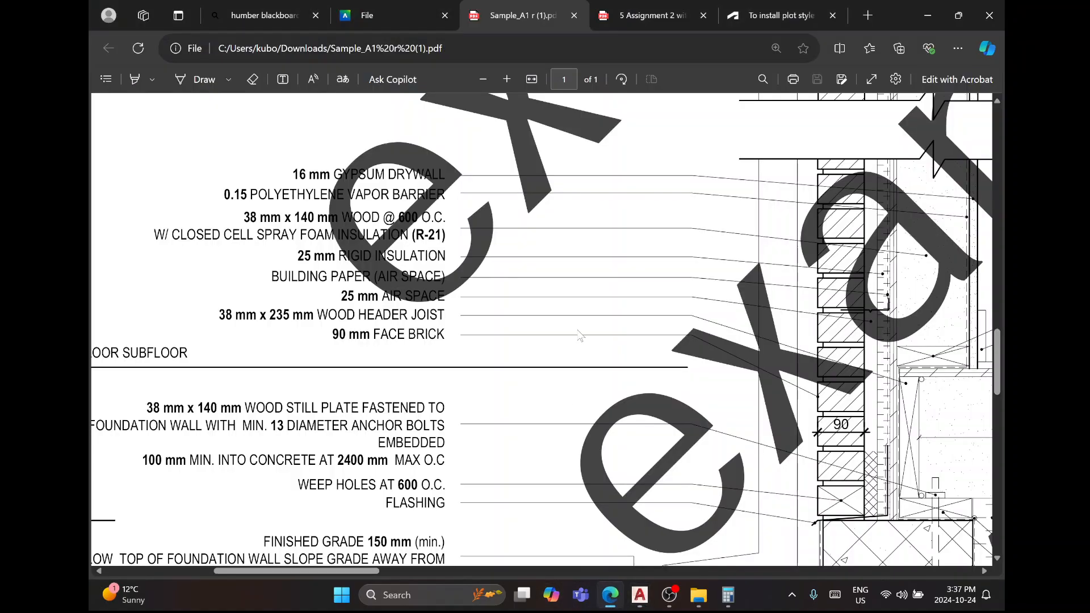
{"action": "scroll", "coordinate": [577, 344], "scroll_direction": "up", "scroll_amount": 1}
{"action": "scroll", "coordinate": [576, 344], "scroll_direction": "up", "scroll_amount": 3}
{"action": "left_click", "coordinate": [640, 595]}
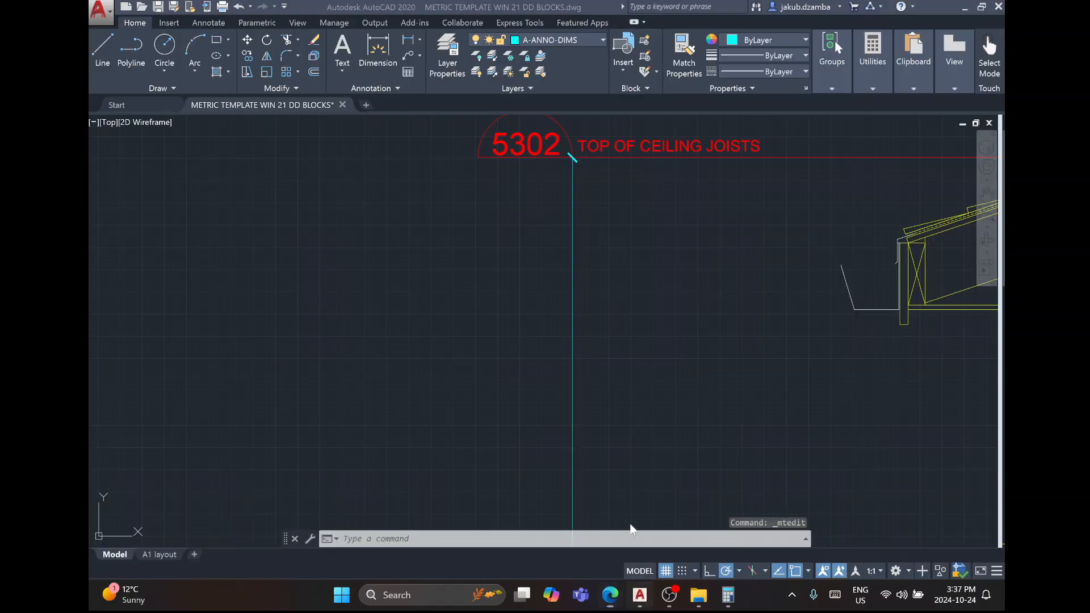
Change the elevation text in the lowest level marker, at the basement slab, to -2592.
{"action": "scroll", "coordinate": [568, 291], "scroll_direction": "down", "scroll_amount": 5}
{"action": "middle_click_drag", "start_coordinate": [585, 389], "coordinate": [520, 104]}
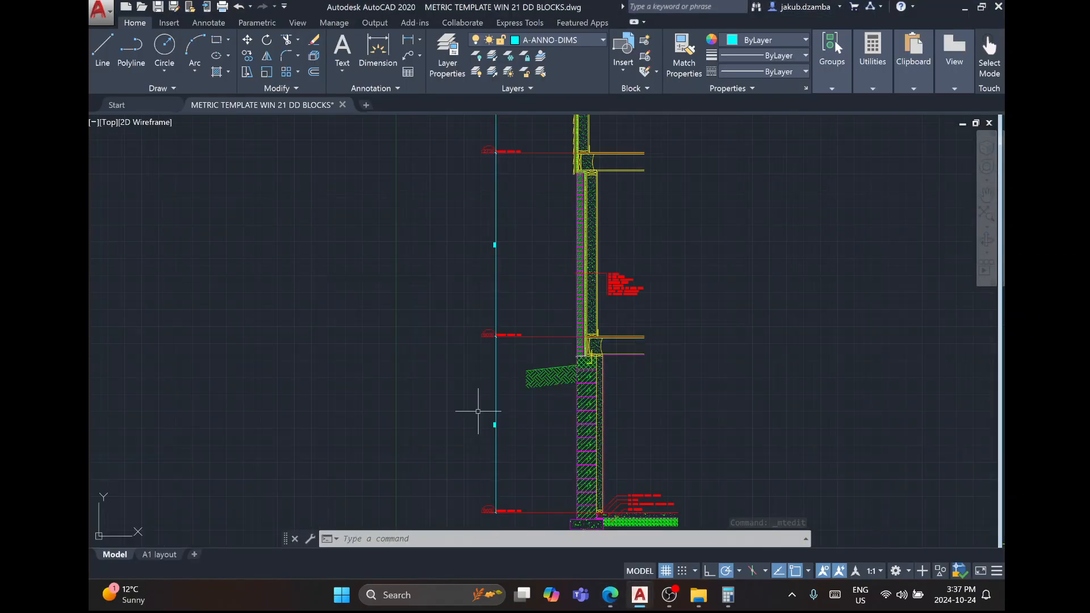
{"action": "middle_click_drag", "start_coordinate": [479, 434], "coordinate": [496, 315]}
{"action": "scroll", "coordinate": [496, 315], "scroll_direction": "up", "scroll_amount": 6}
{"action": "scroll", "coordinate": [529, 292], "scroll_direction": "up", "scroll_amount": 4}
{"action": "scroll", "coordinate": [548, 205], "scroll_direction": "down", "scroll_amount": 6}
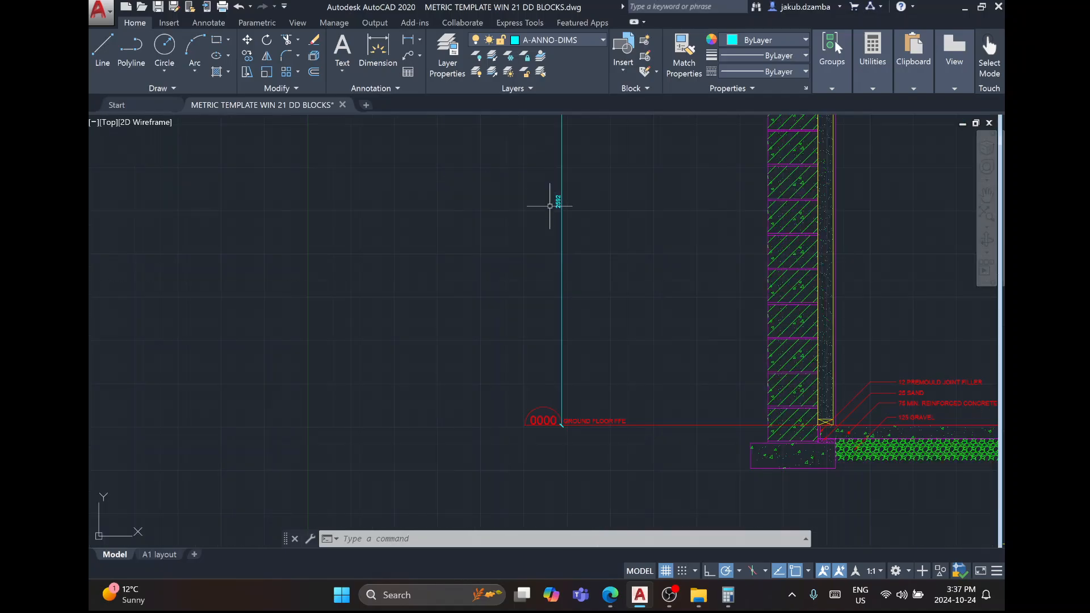
{"action": "scroll", "coordinate": [549, 471], "scroll_direction": "up", "scroll_amount": 6}
{"action": "left_click", "coordinate": [533, 309]}
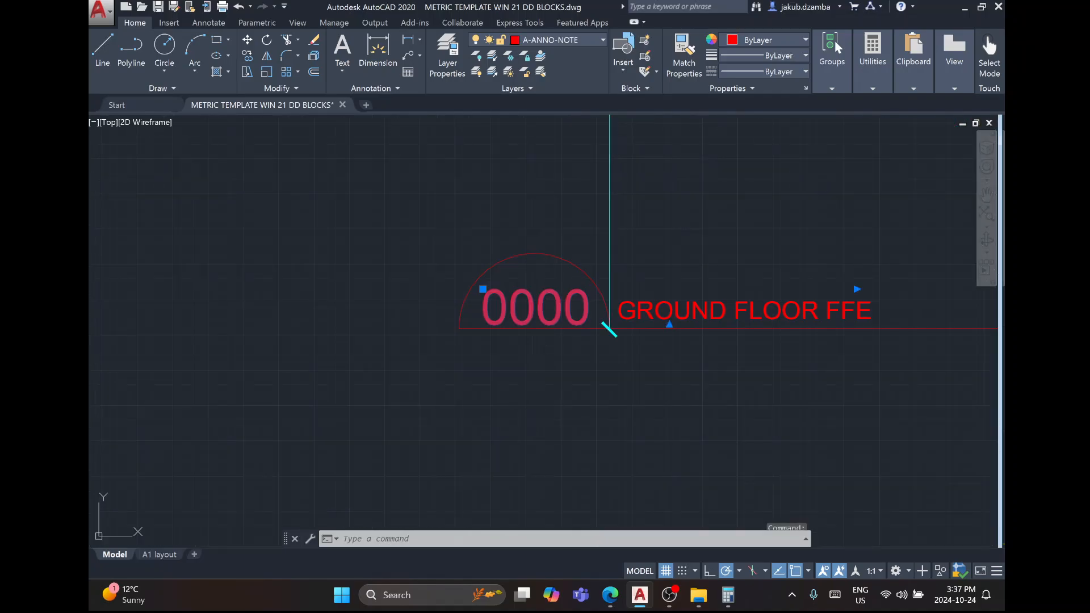
{"action": "double_click", "coordinate": [547, 321]}
{"action": "type", "text": "-"}
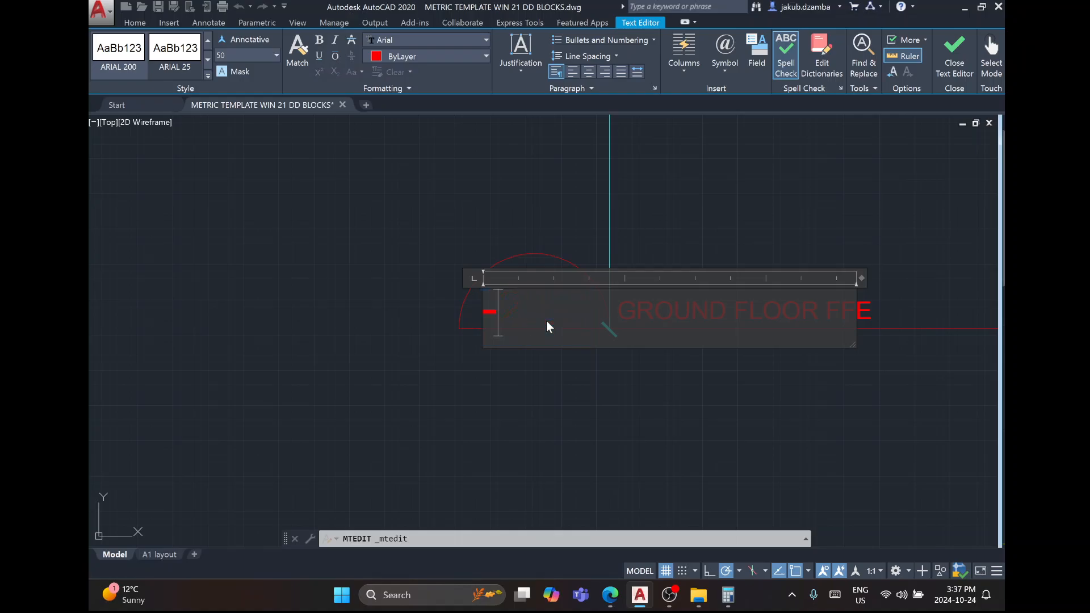
{"action": "type", "text": "2595"}
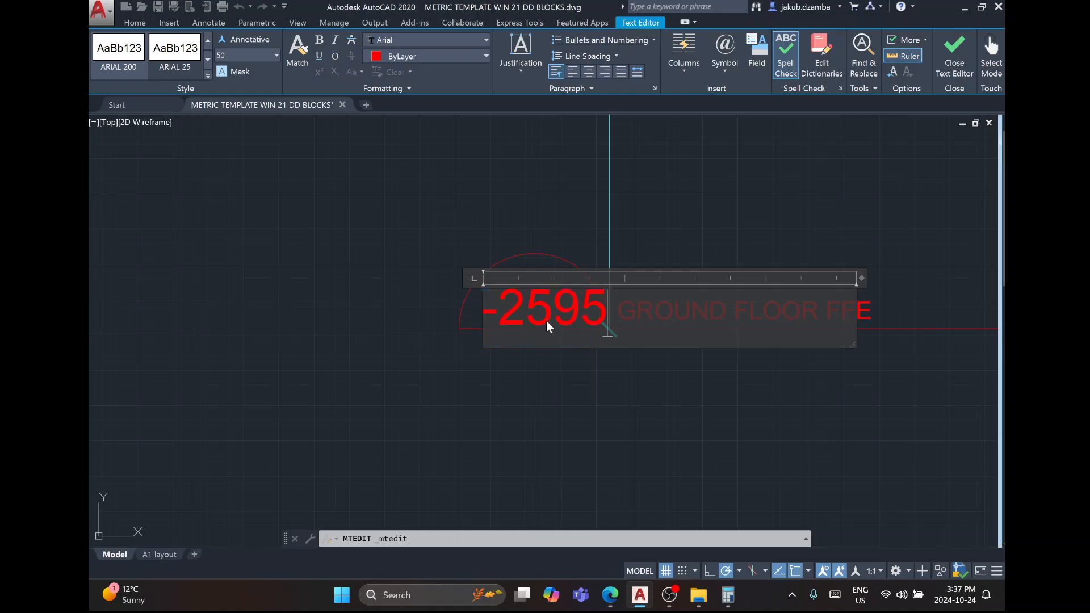
{"action": "key", "text": "BackSpace"}
{"action": "type", "text": "2"}
{"action": "left_click", "coordinate": [517, 394]}
Shift the -2592 text outward so it sits centred inside the marker's semicircle.
{"action": "scroll", "coordinate": [574, 281], "scroll_direction": "up", "scroll_amount": 2}
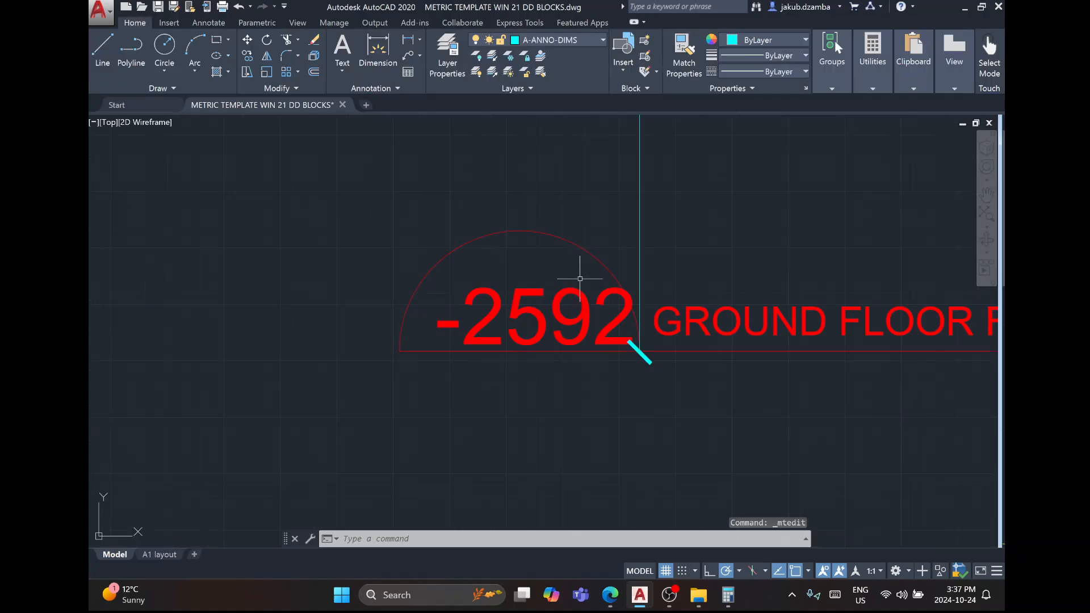
{"action": "left_click", "coordinate": [570, 286]}
{"action": "left_click_drag", "start_coordinate": [566, 295], "coordinate": [547, 296]}
Change the basement slab marker's label to BASEMENT FLOOR FFE.
{"action": "left_click", "coordinate": [683, 310]}
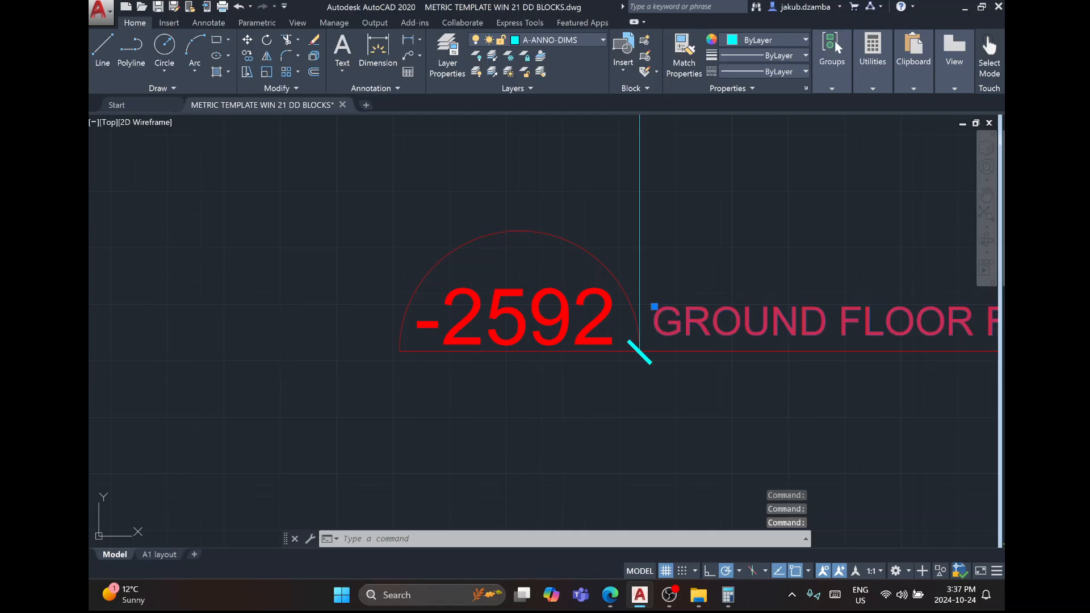
{"action": "double_click", "coordinate": [683, 318]}
{"action": "left_click_drag", "start_coordinate": [833, 321], "coordinate": [632, 305]}
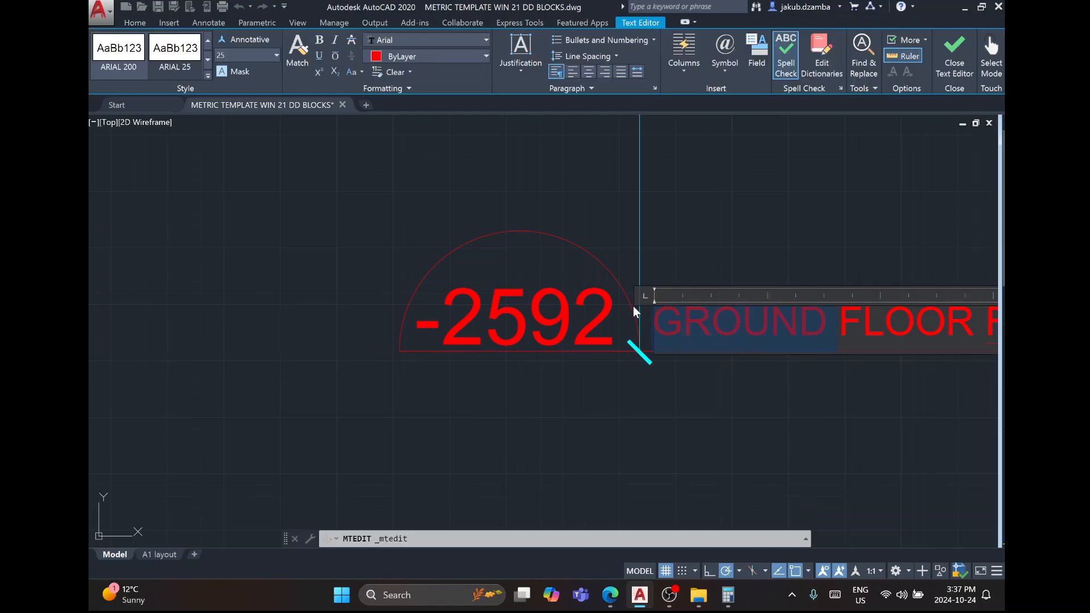
{"action": "type", "text": "BASEMENT"}
{"action": "left_click", "coordinate": [720, 233]}
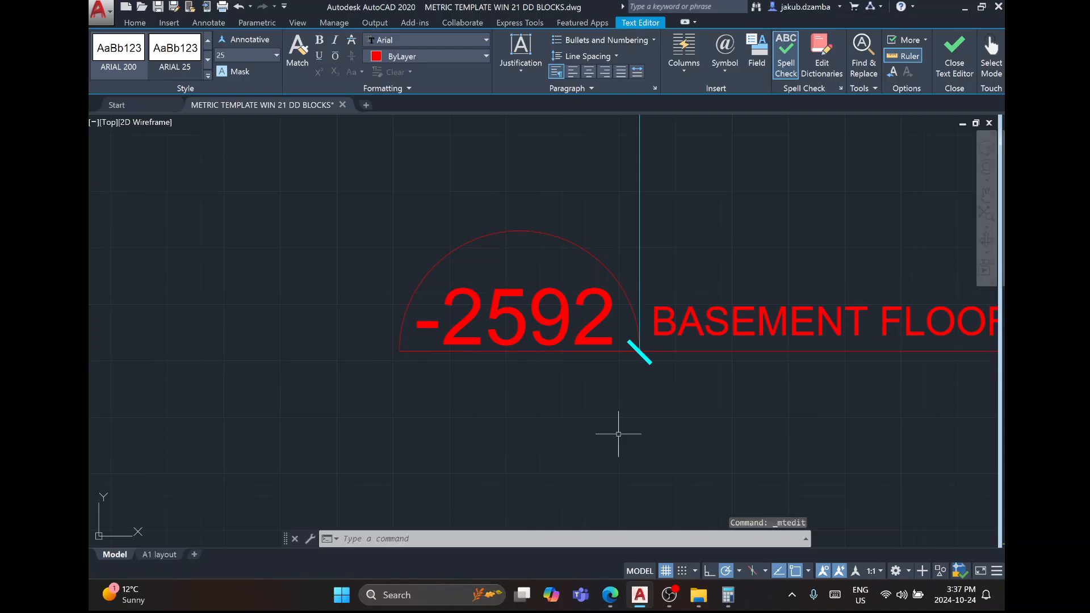
Compare the annotated wall section with the zoomed-out sample PDF in Microsoft Edge and return to AutoCAD.
{"action": "scroll", "coordinate": [596, 443], "scroll_direction": "down", "scroll_amount": 3}
{"action": "scroll", "coordinate": [534, 453], "scroll_direction": "down", "scroll_amount": 8}
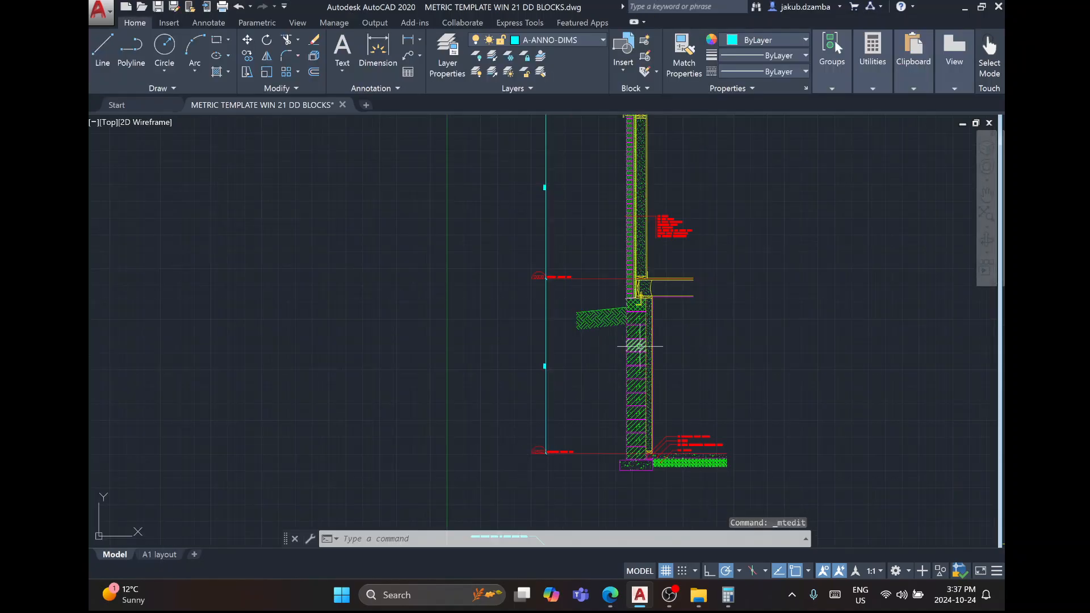
{"action": "left_click", "coordinate": [610, 595]}
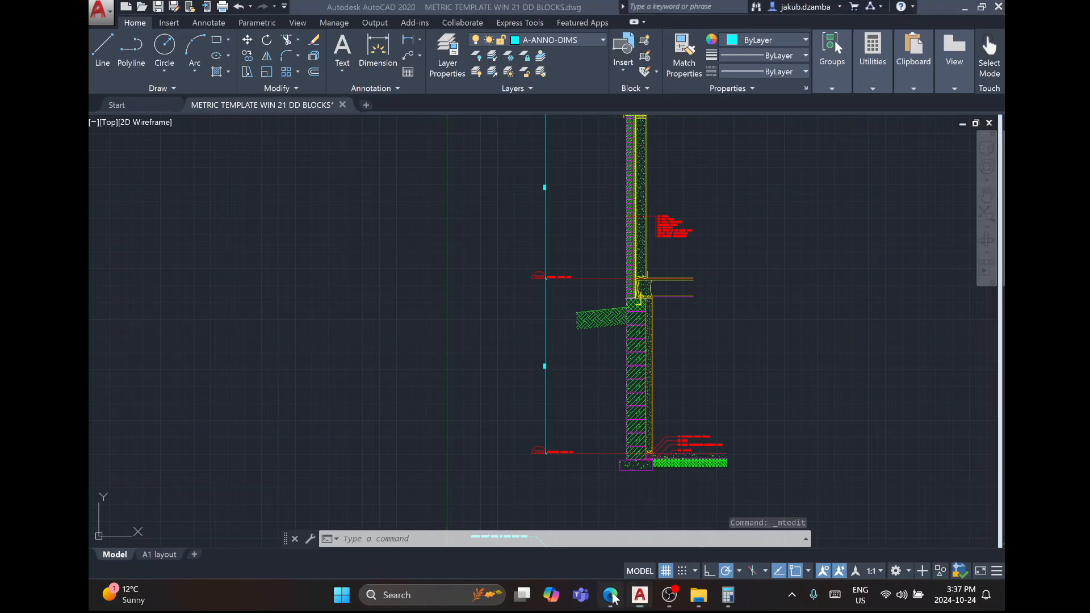
{"action": "scroll", "coordinate": [543, 329], "scroll_direction": "down", "scroll_amount": 5, "text": "ctrl"}
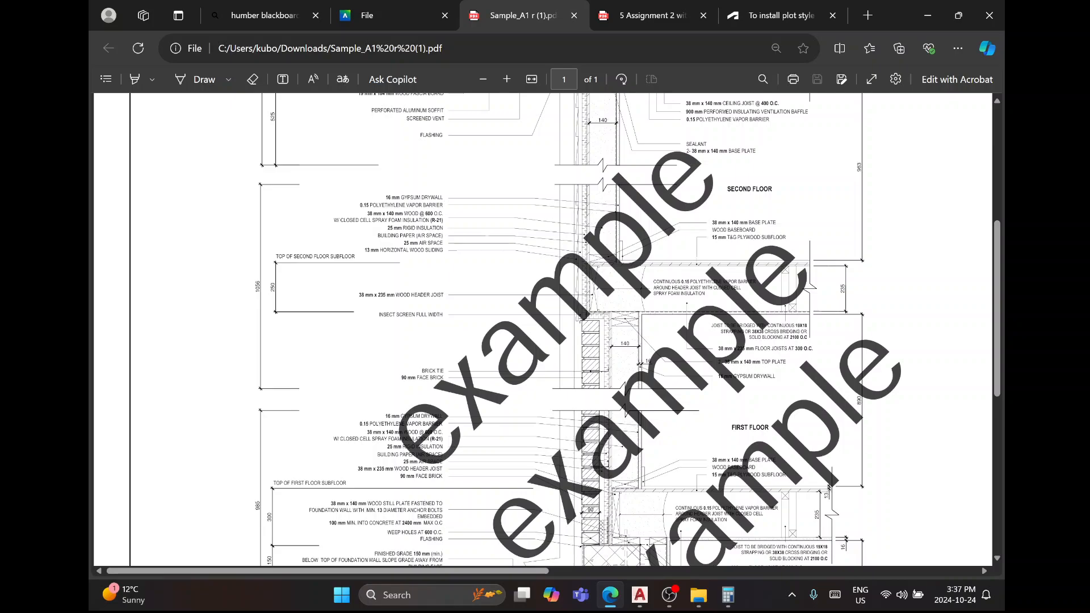
{"action": "left_click", "coordinate": [640, 595]}
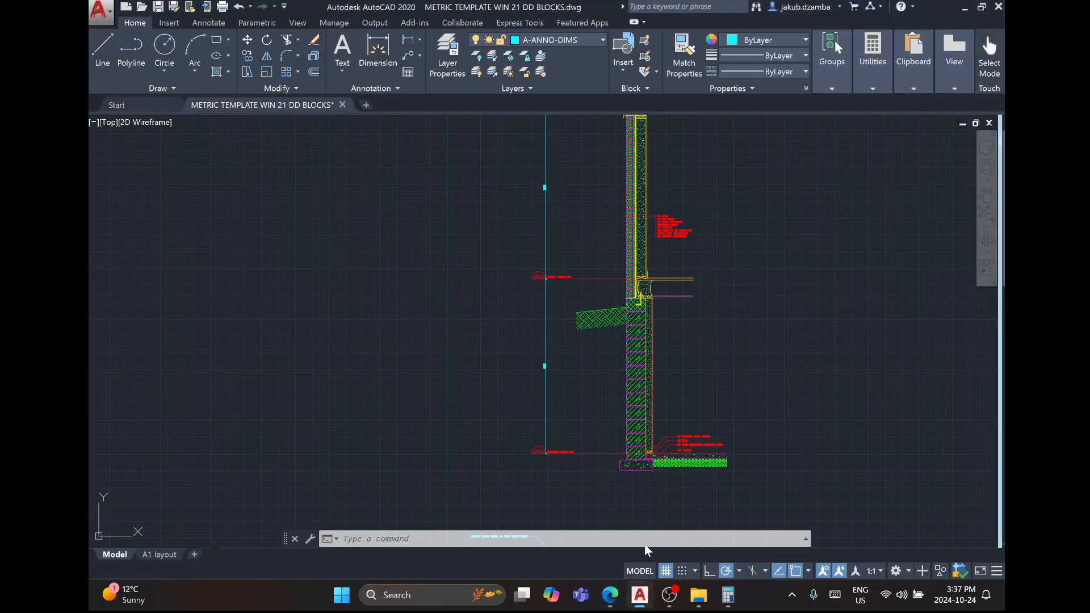
Add a horizontal linear dimension across the full above-grade wall, from the brick's outer face to the interior wallboard face, just above the ground floor.
{"action": "scroll", "coordinate": [636, 281], "scroll_direction": "up", "scroll_amount": 3}
{"action": "mouse_move", "coordinate": [474, 178]}
{"action": "middle_mouse_down"}
{"action": "mouse_move", "coordinate": [559, 346]}
{"action": "mouse_move", "coordinate": [571, 145]}
{"action": "middle_mouse_up"}
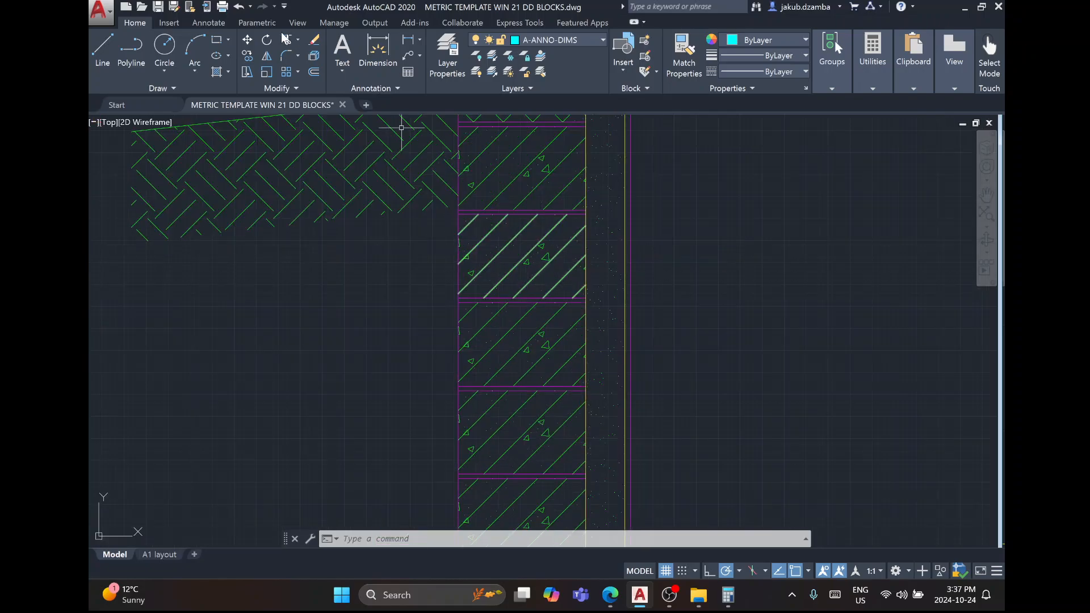
{"action": "left_click", "coordinate": [408, 39]}
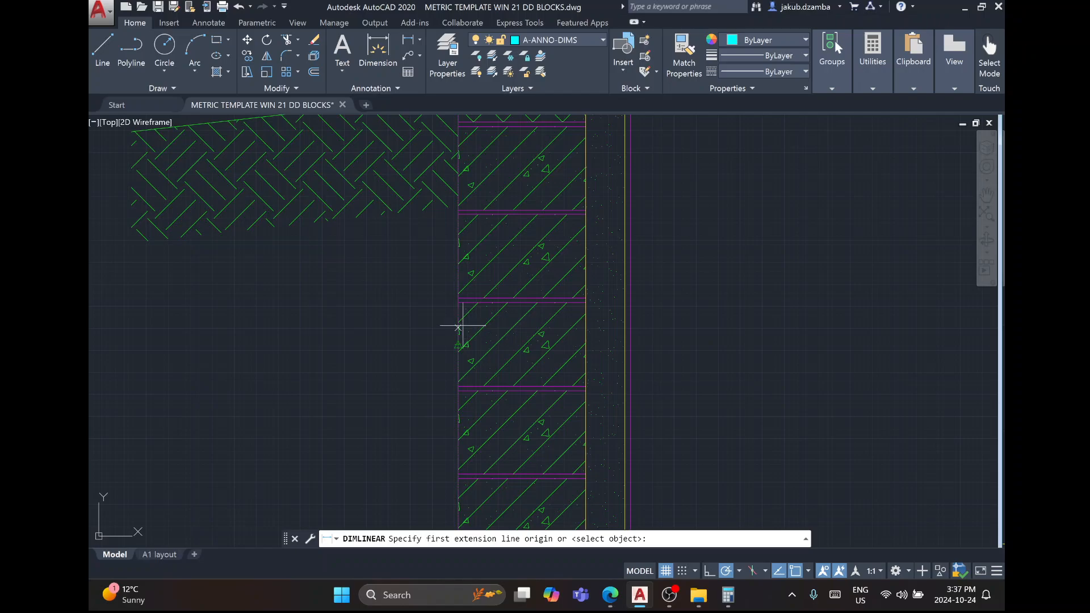
{"action": "middle_click_drag", "start_coordinate": [461, 129], "coordinate": [465, 518]}
{"action": "scroll", "coordinate": [537, 179], "scroll_direction": "up", "scroll_amount": 4}
{"action": "middle_click_drag", "start_coordinate": [531, 181], "coordinate": [609, 263]}
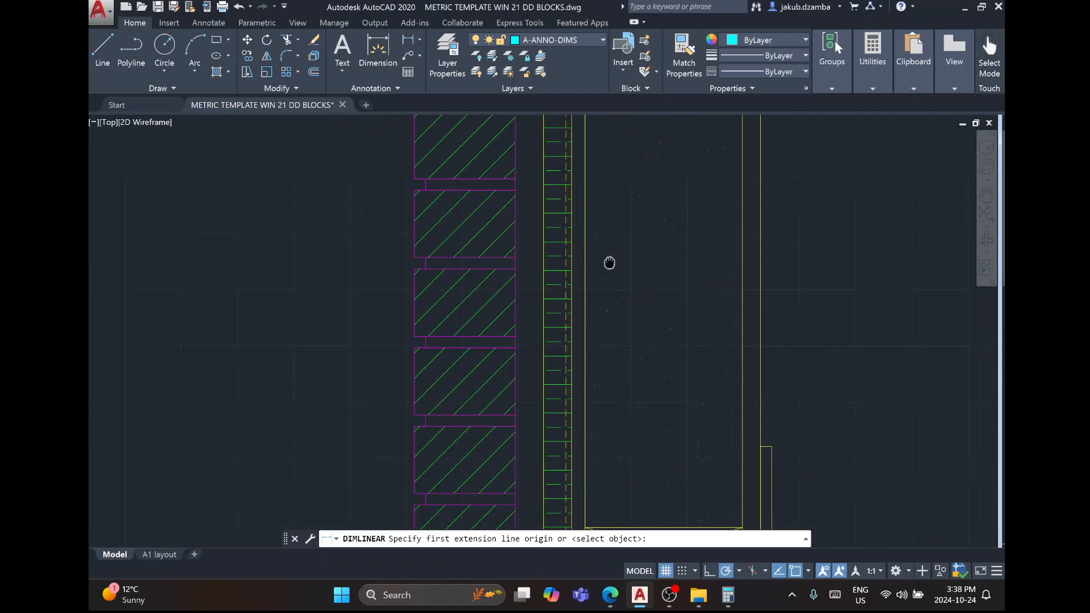
{"action": "left_click", "coordinate": [423, 284]}
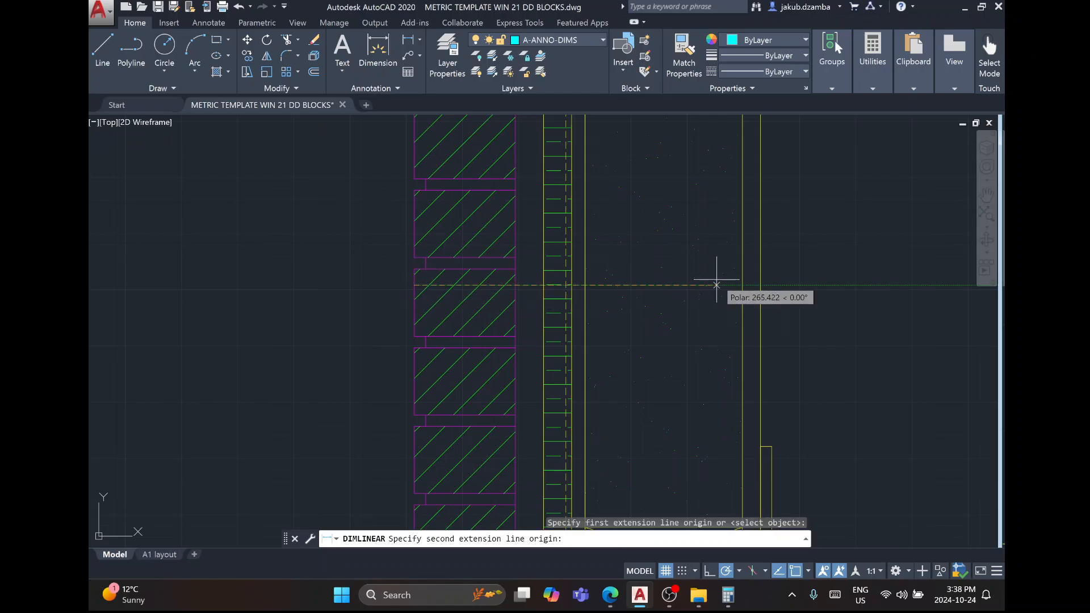
{"action": "left_click", "coordinate": [761, 285]}
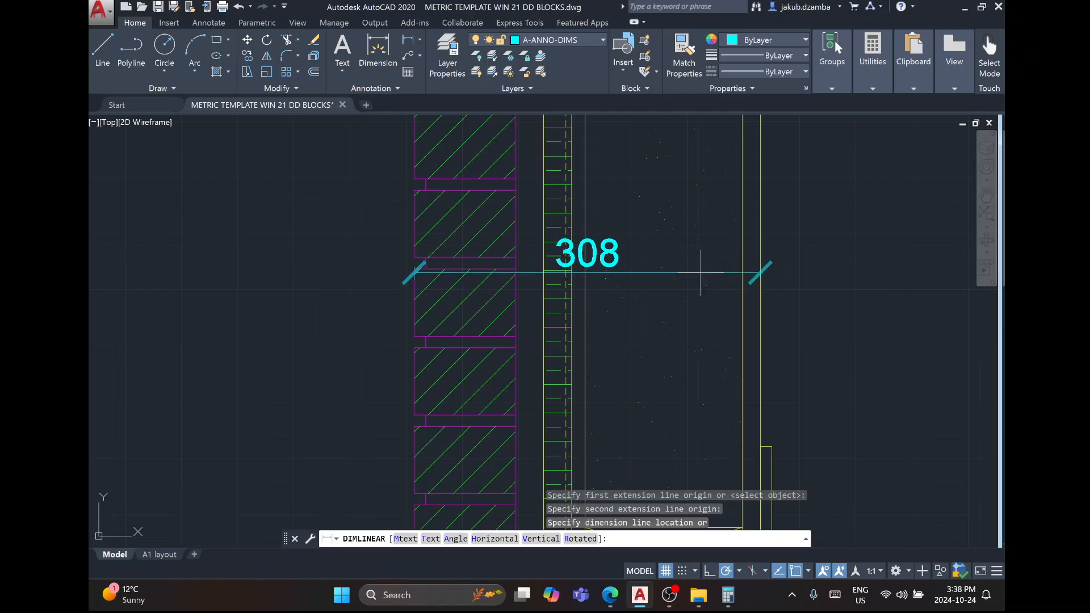
{"action": "scroll", "coordinate": [696, 255], "scroll_direction": "down", "scroll_amount": 1}
{"action": "scroll", "coordinate": [445, 284], "scroll_direction": "down", "scroll_amount": 3}
{"action": "scroll", "coordinate": [694, 264], "scroll_direction": "up", "scroll_amount": 3}
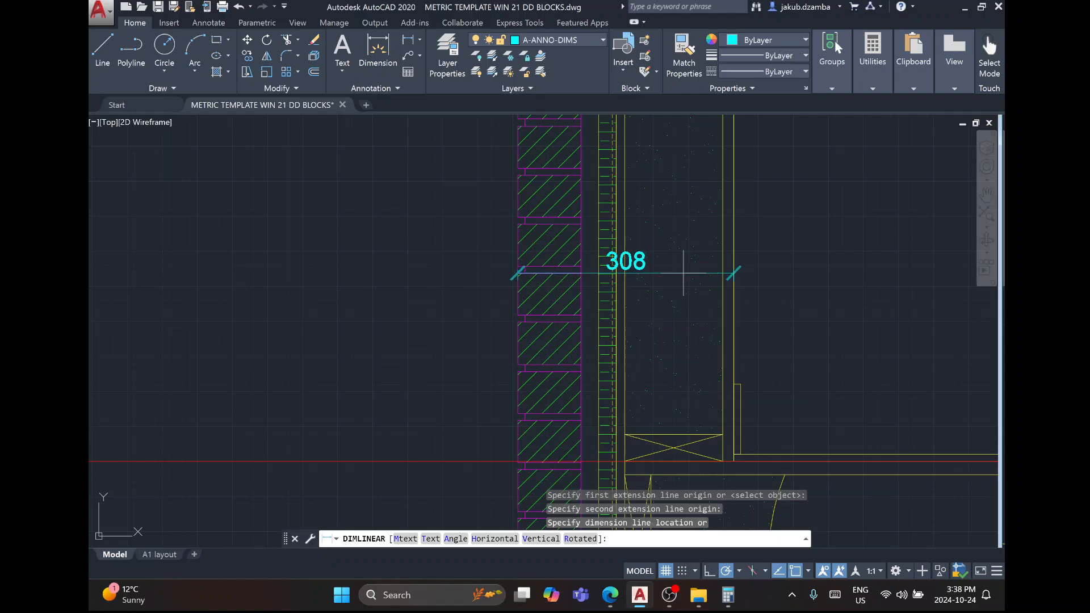
{"action": "left_click", "coordinate": [687, 286]}
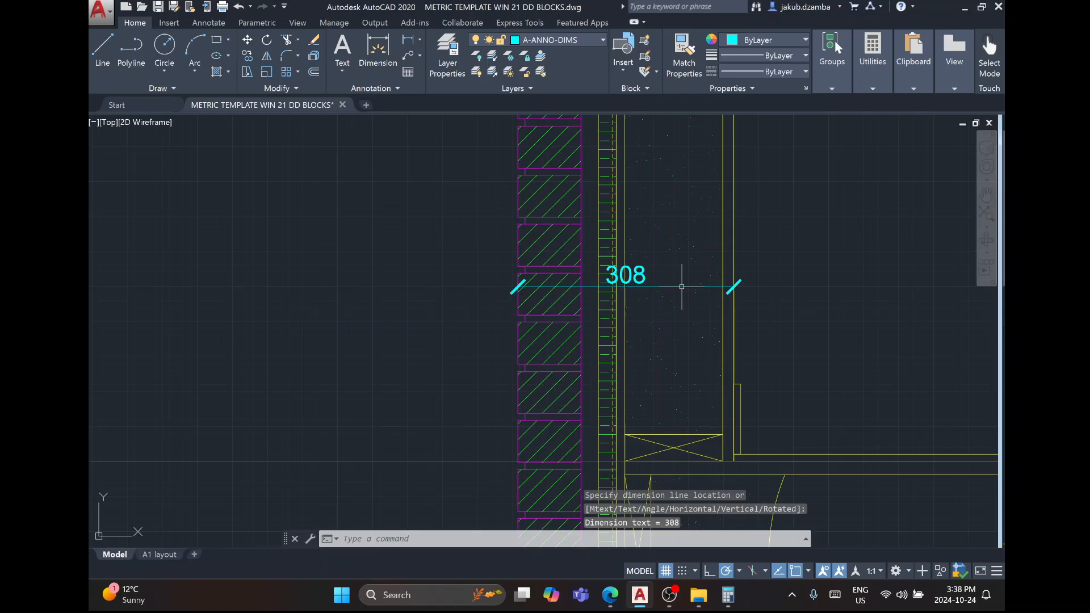
Move the overall wall thickness dimension's text outside the wall, just beyond the interior wallboard face.
{"action": "left_click", "coordinate": [631, 279]}
{"action": "left_click", "coordinate": [626, 275]}
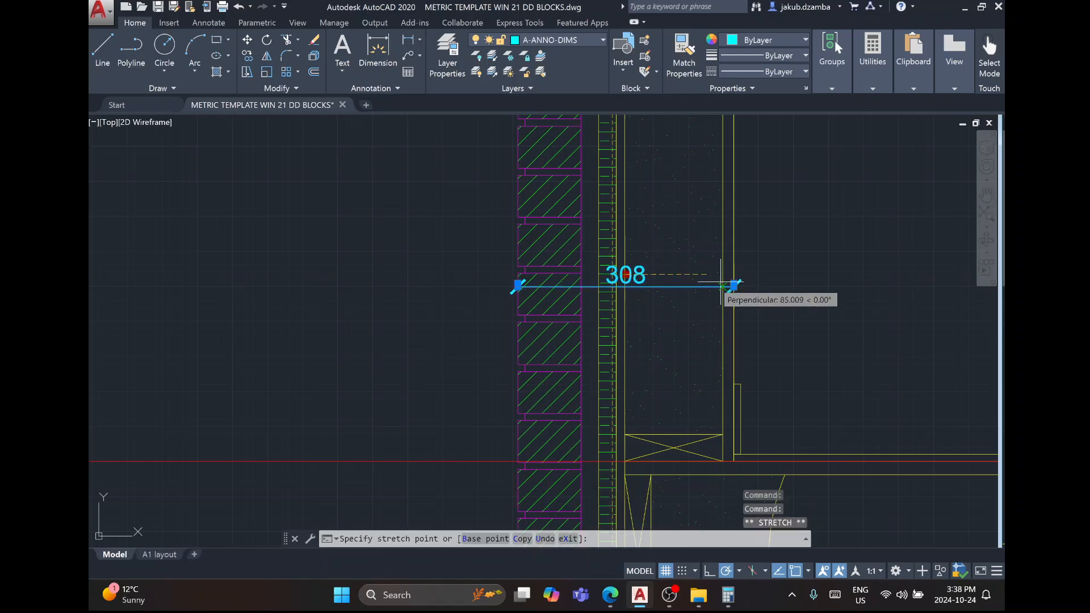
{"action": "left_click", "coordinate": [777, 286]}
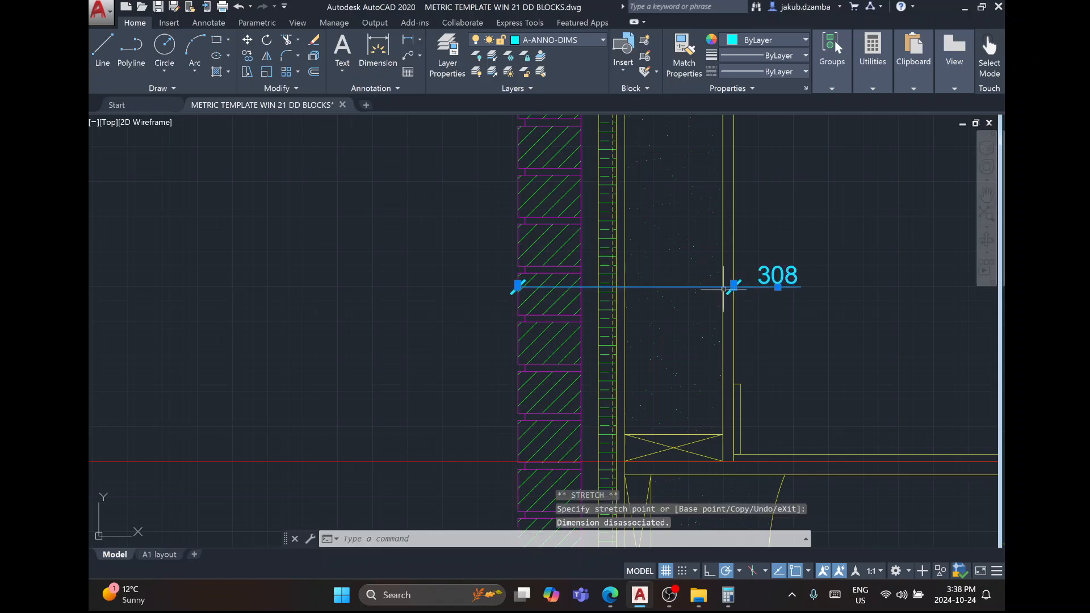
{"action": "key", "text": "Escape"}
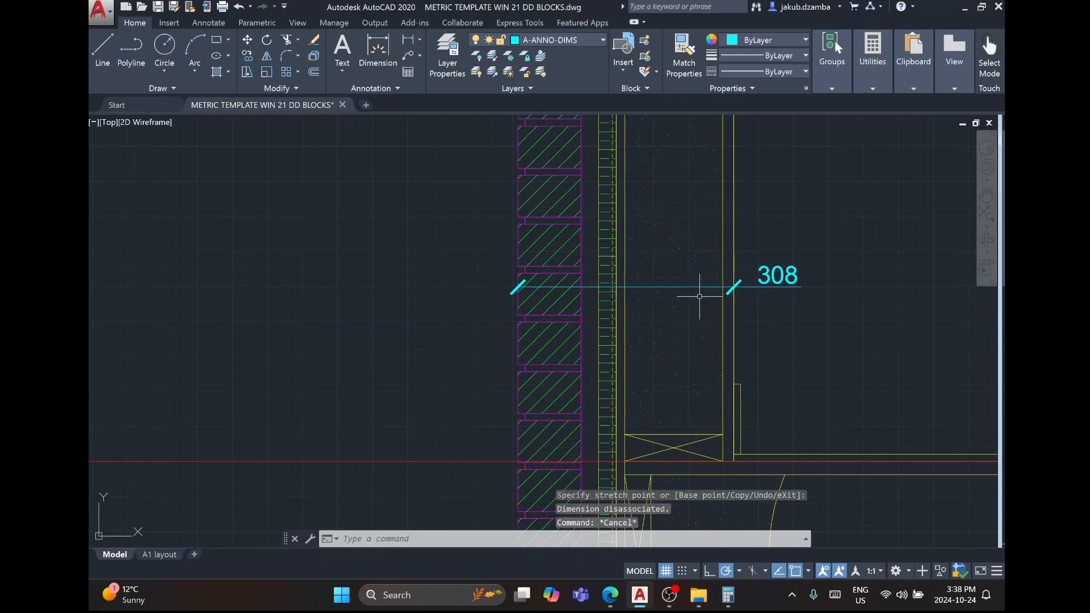
{"action": "scroll", "coordinate": [673, 288], "scroll_direction": "up", "scroll_amount": 2}
{"action": "right_click", "coordinate": [672, 288]}
{"action": "left_click", "coordinate": [653, 230]}
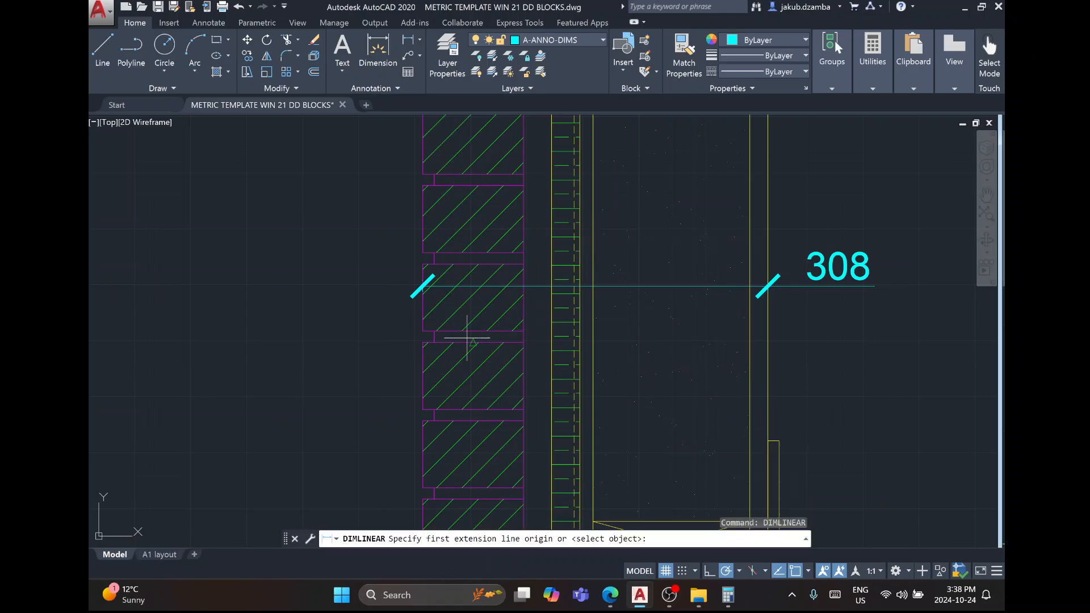
{"action": "left_click", "coordinate": [523, 331]}
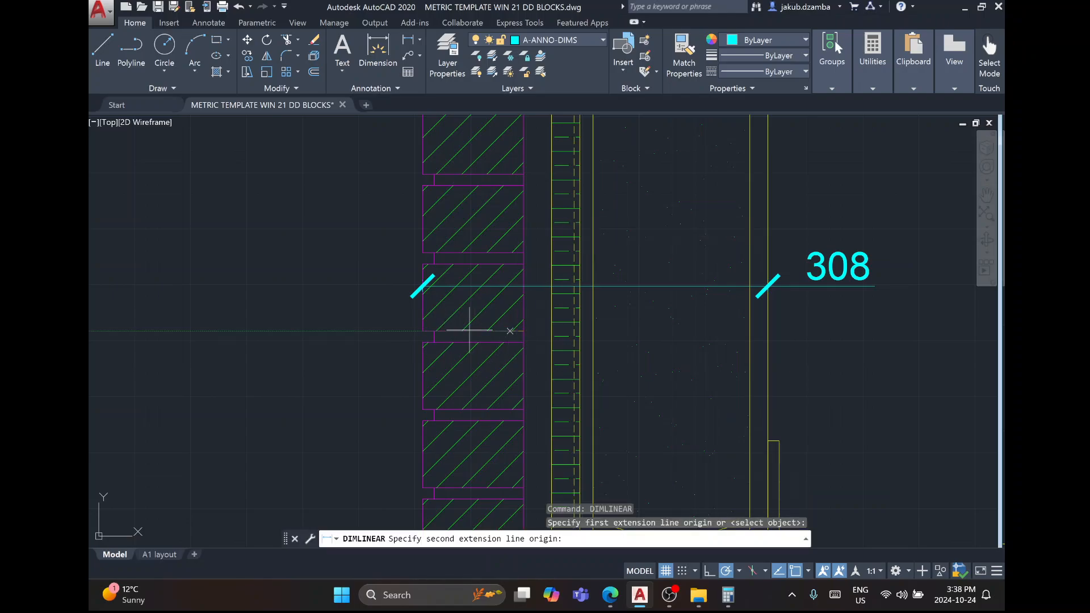
{"action": "left_click", "coordinate": [423, 331]}
{"action": "key", "text": "Escape"}
Add a linear dimension across the brick's width, below the overall wall thickness dimension, with its line on the picked points.
{"action": "right_click", "coordinate": [423, 302]}
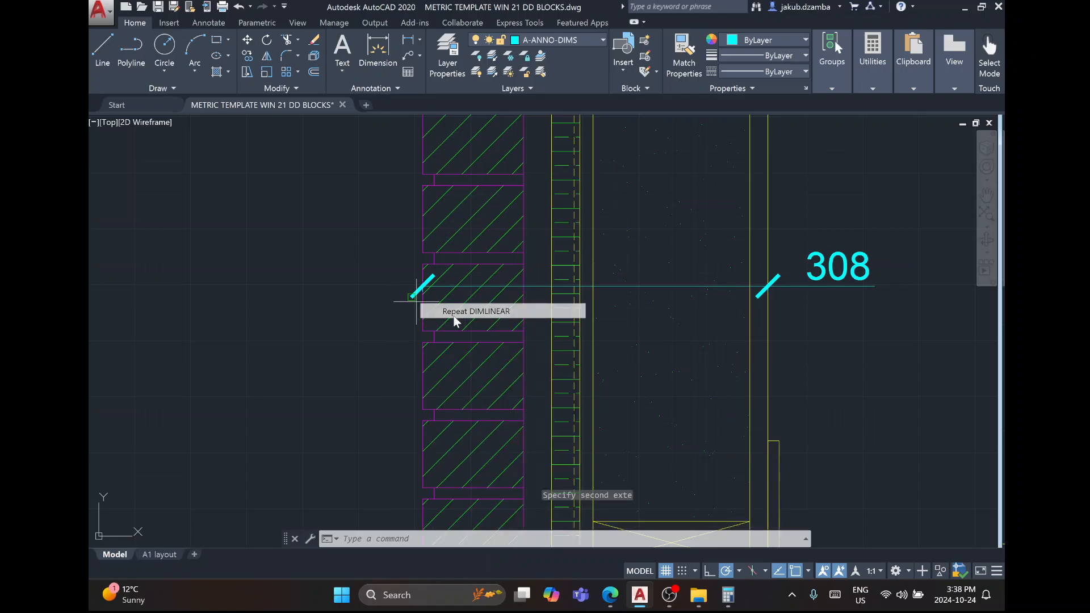
{"action": "left_click", "coordinate": [452, 311]}
{"action": "left_click", "coordinate": [422, 376]}
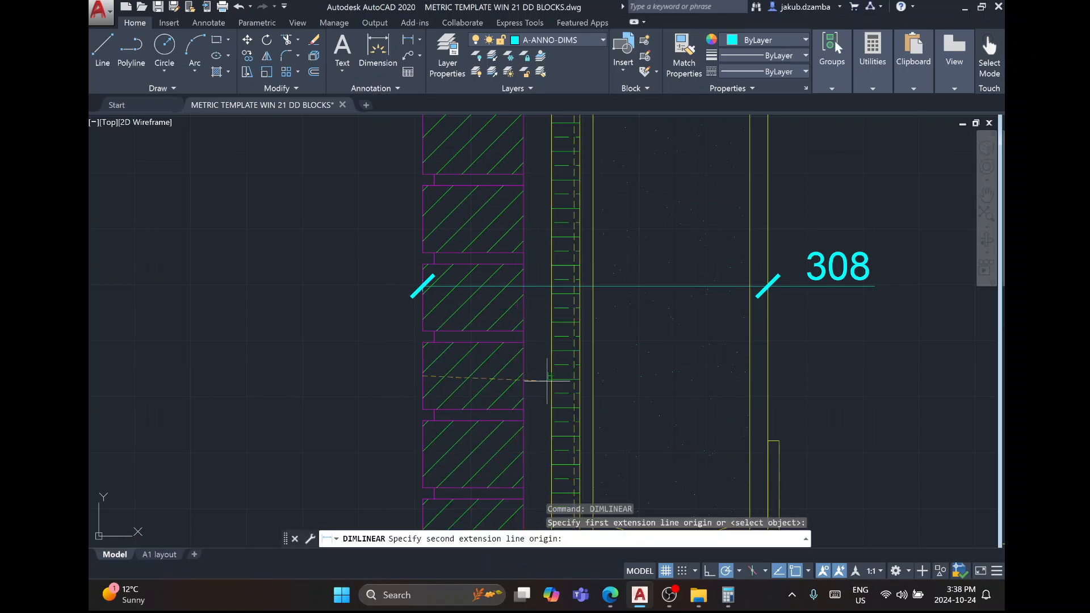
{"action": "left_click", "coordinate": [523, 376]}
{"action": "left_click", "coordinate": [523, 376]}
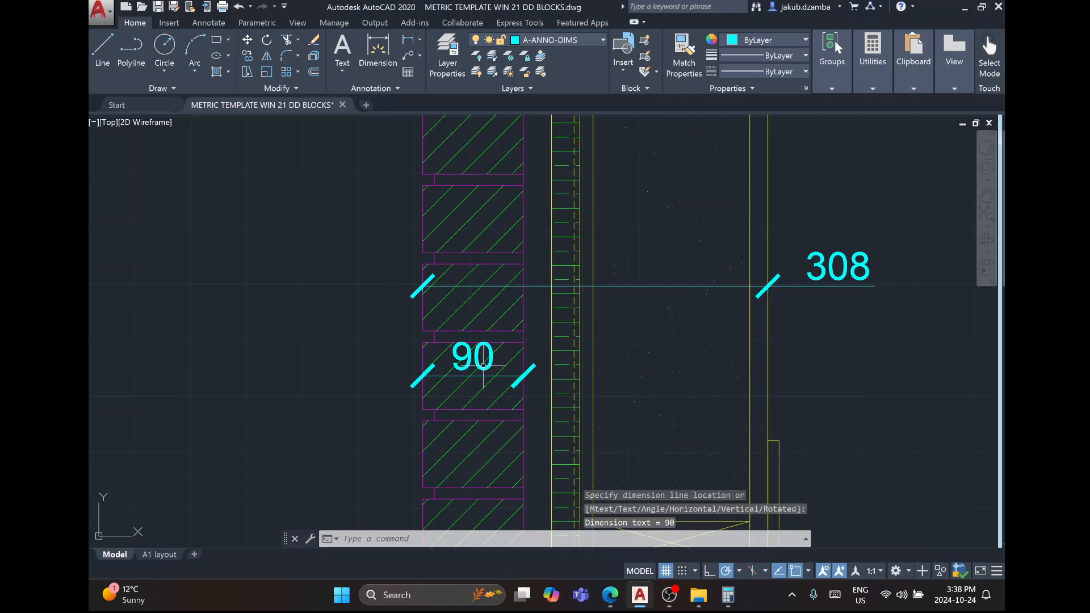
Move the brick width dimension's text outside the wall, beyond the brick's exterior face.
{"action": "left_click", "coordinate": [473, 356]}
{"action": "left_click", "coordinate": [473, 356]}
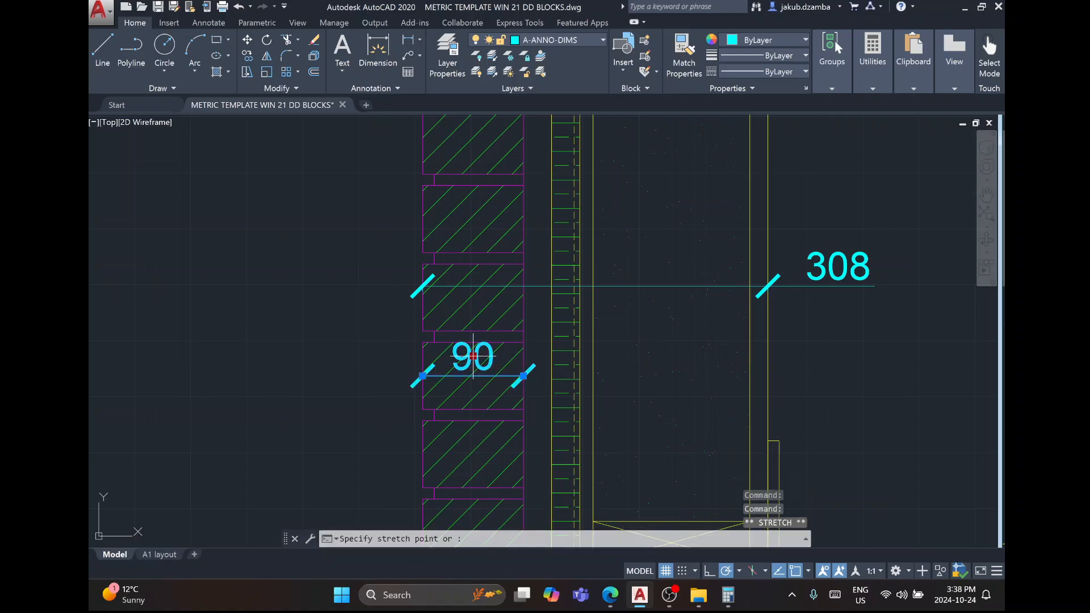
{"action": "left_click", "coordinate": [404, 376]}
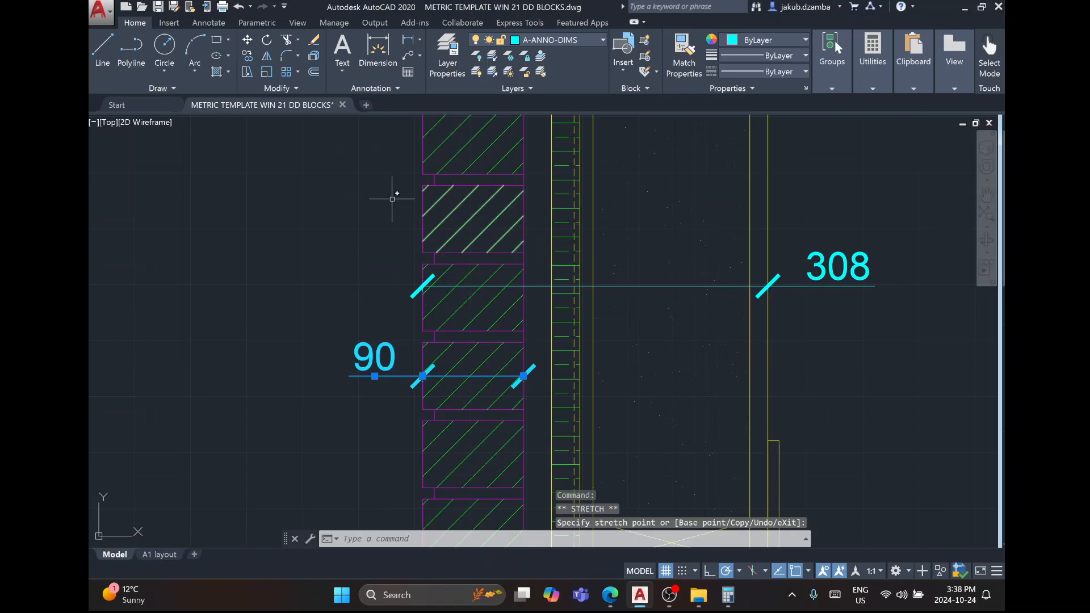
{"action": "left_click", "coordinate": [408, 39]}
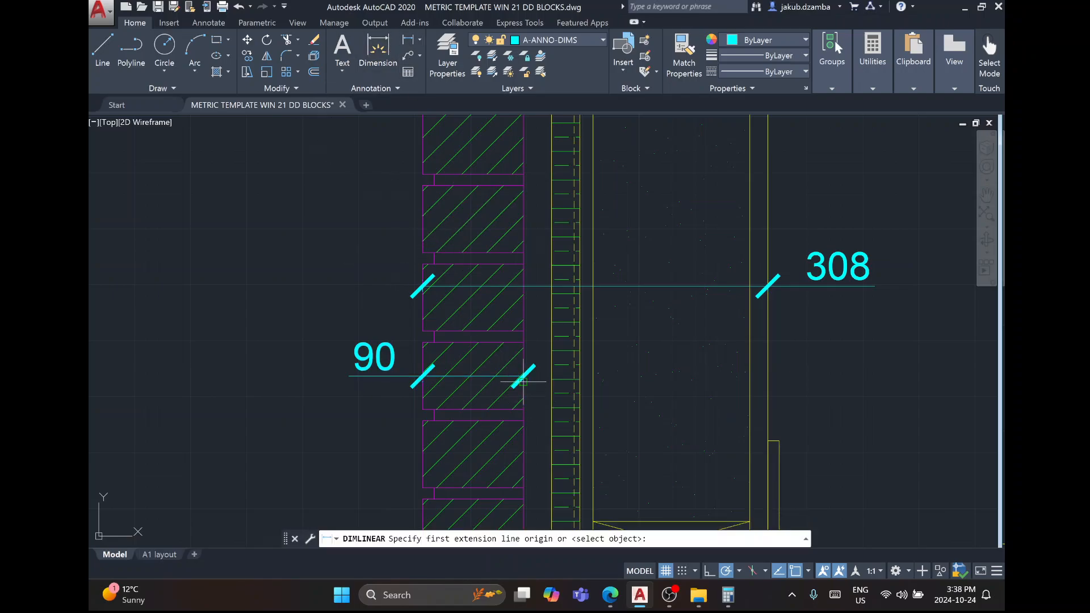
{"action": "left_click", "coordinate": [523, 382]}
{"action": "left_click", "coordinate": [552, 377]}
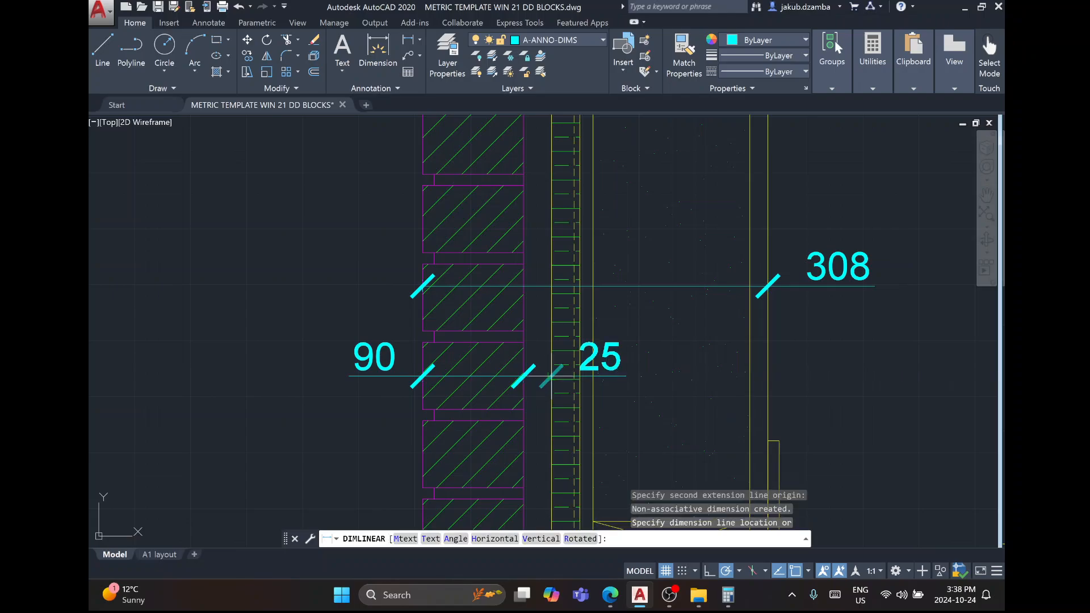
{"action": "key", "text": "Escape"}
Add a linear dimension across the stud cavity, from the plywood's inner face to the wallboard, in line with the brick dimension.
{"action": "right_click", "coordinate": [535, 209]}
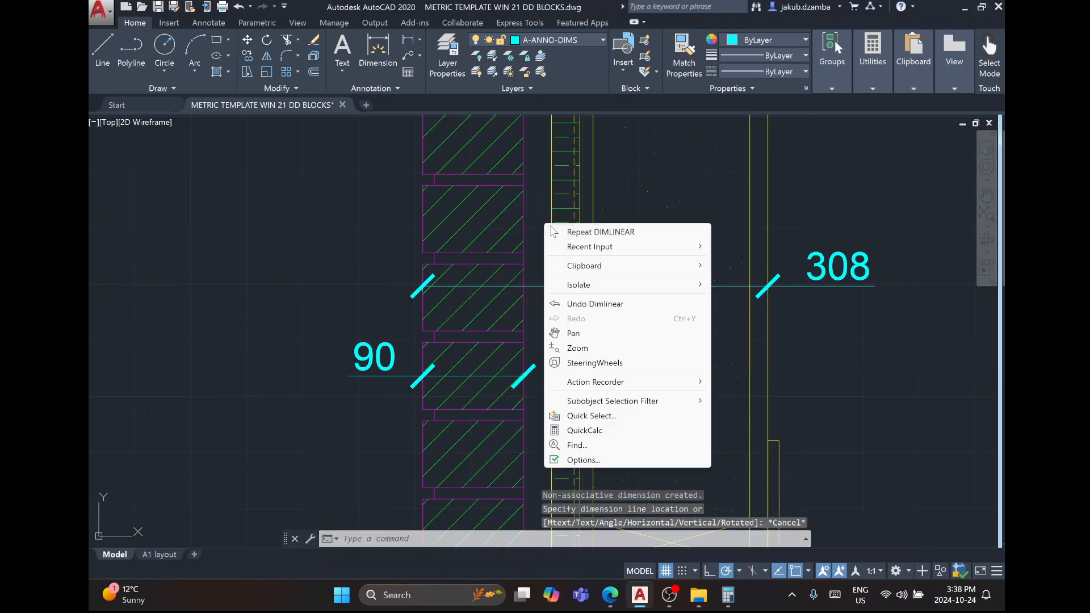
{"action": "left_click", "coordinate": [557, 231]}
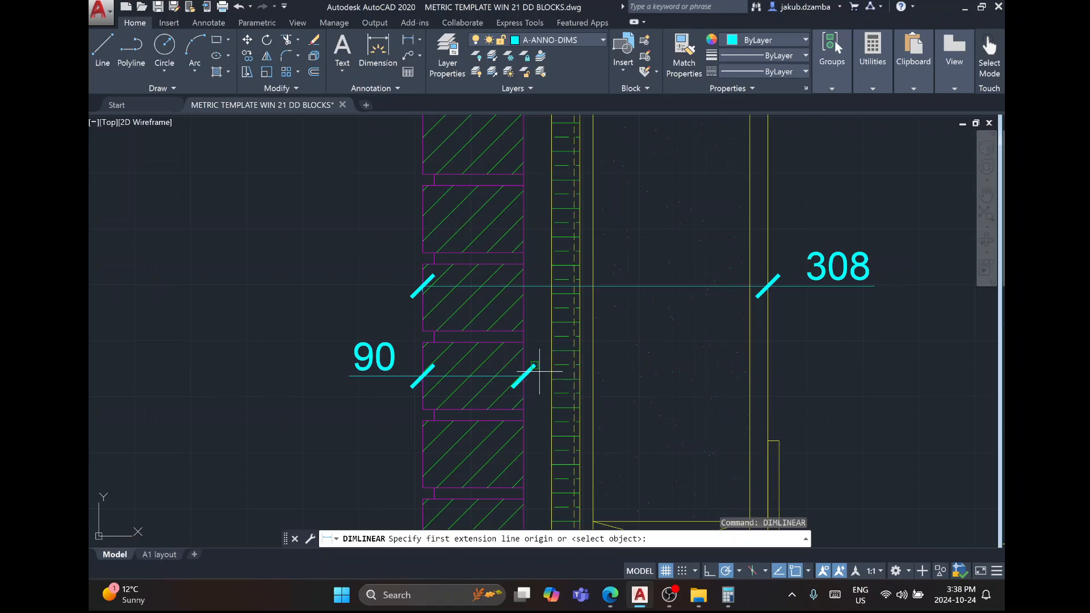
{"action": "left_click", "coordinate": [594, 375]}
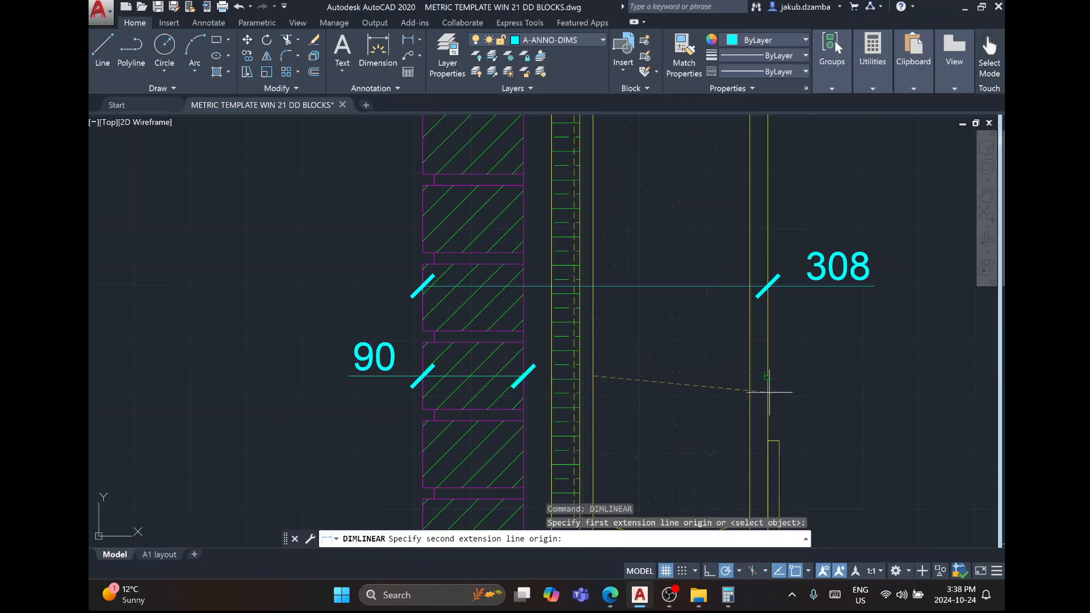
{"action": "left_click", "coordinate": [750, 375]}
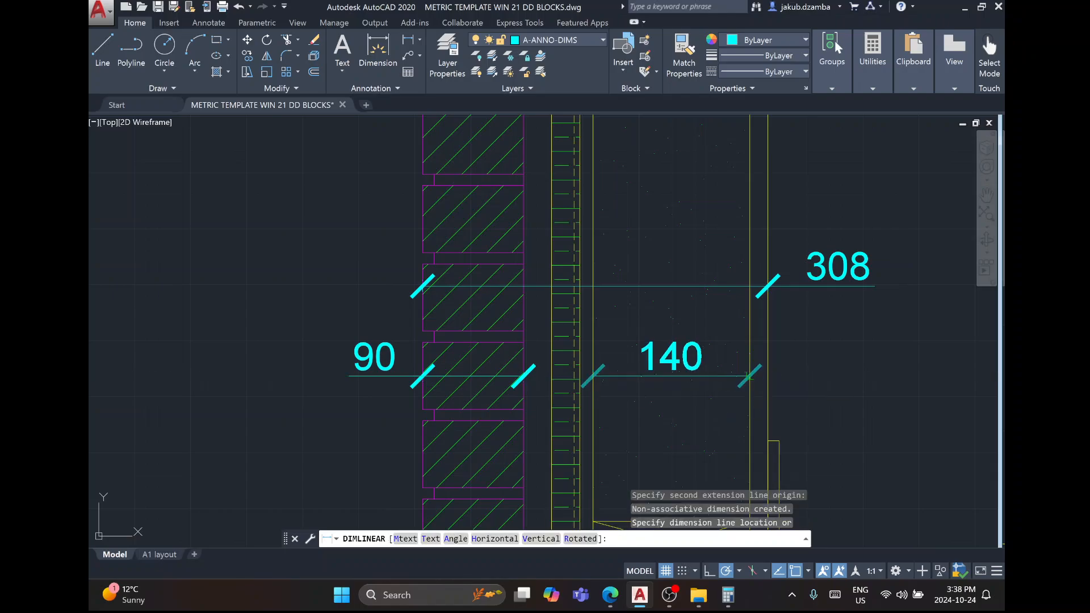
{"action": "left_click", "coordinate": [751, 375]}
{"action": "scroll", "coordinate": [565, 307], "scroll_direction": "down", "scroll_amount": 4}
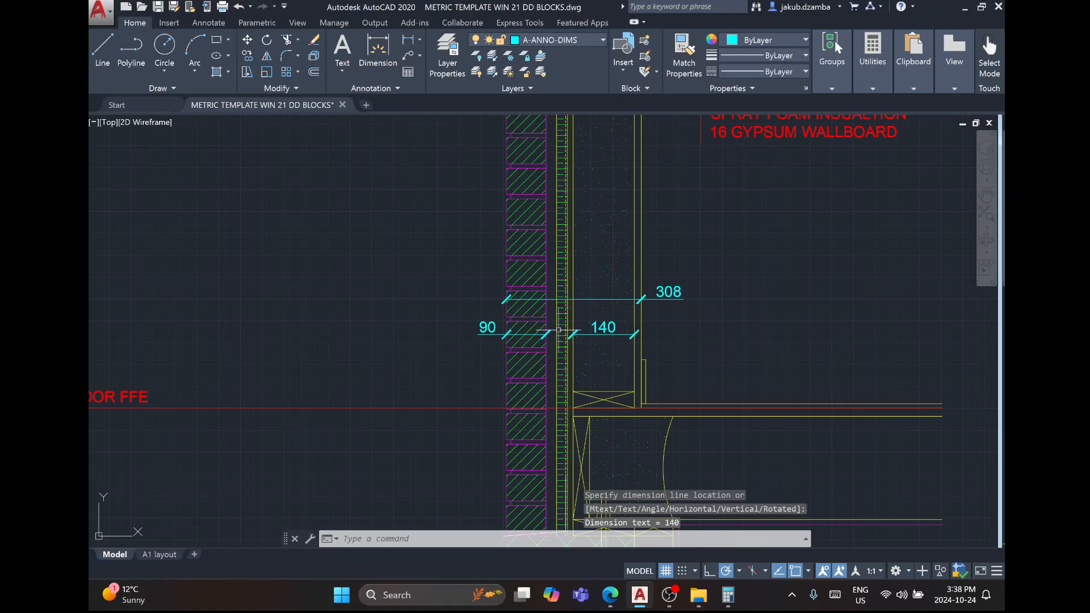
Add a vertical linear dimension for the ground floor joist depth, placed just inside the room beyond the insulation's curved end.
{"action": "middle_click_drag", "start_coordinate": [766, 296], "coordinate": [610, 168]}
{"action": "right_click", "coordinate": [624, 199]}
{"action": "left_click", "coordinate": [670, 216]}
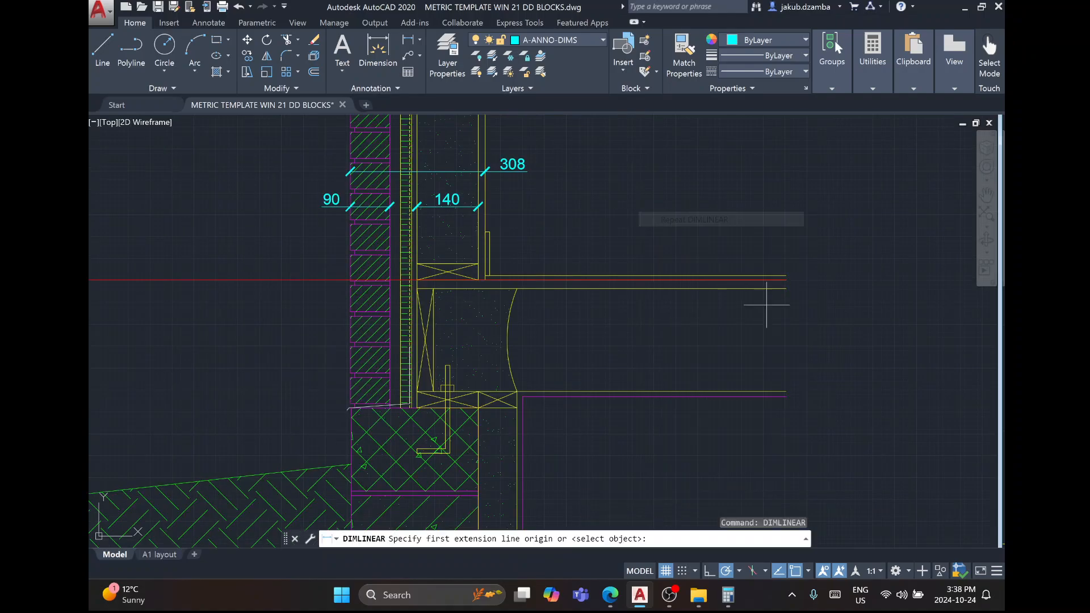
{"action": "left_click", "coordinate": [517, 289]}
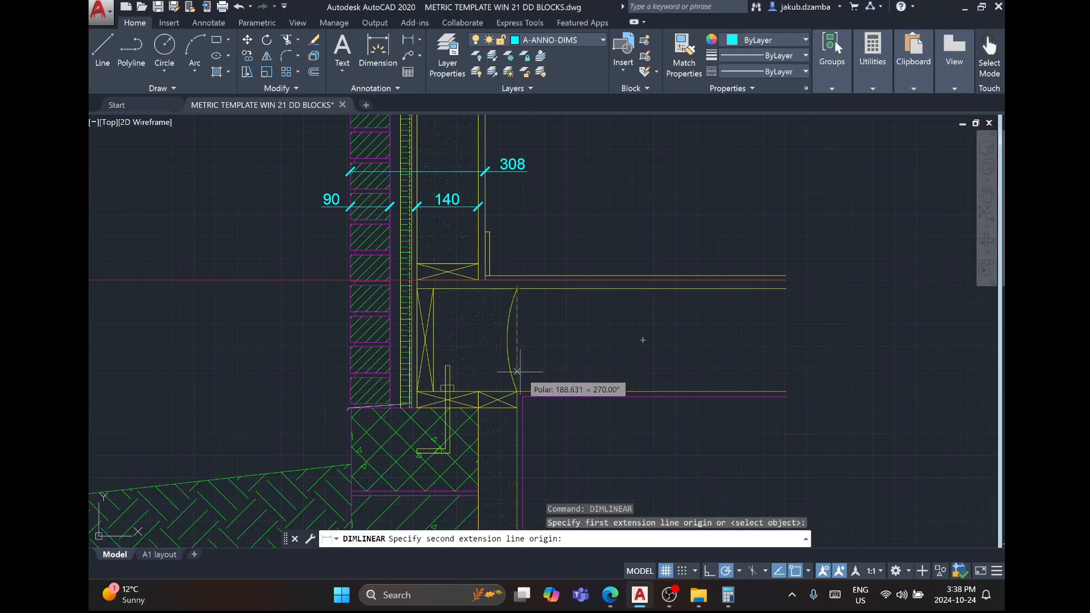
{"action": "left_click", "coordinate": [517, 392]}
{"action": "left_click", "coordinate": [542, 361]}
Dimension the subfloor thickness between the joist top and the ground floor level line, in line with the joist depth dimension.
{"action": "right_click", "coordinate": [555, 277]}
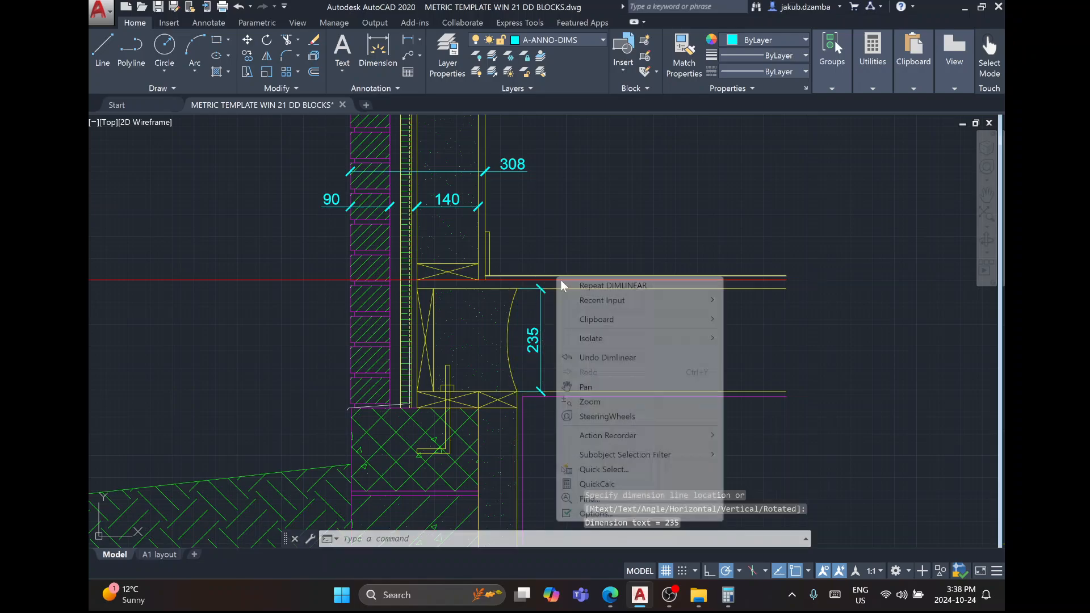
{"action": "left_click", "coordinate": [571, 281]}
{"action": "scroll", "coordinate": [541, 288], "scroll_direction": "up", "scroll_amount": 5}
{"action": "left_click", "coordinate": [542, 292]}
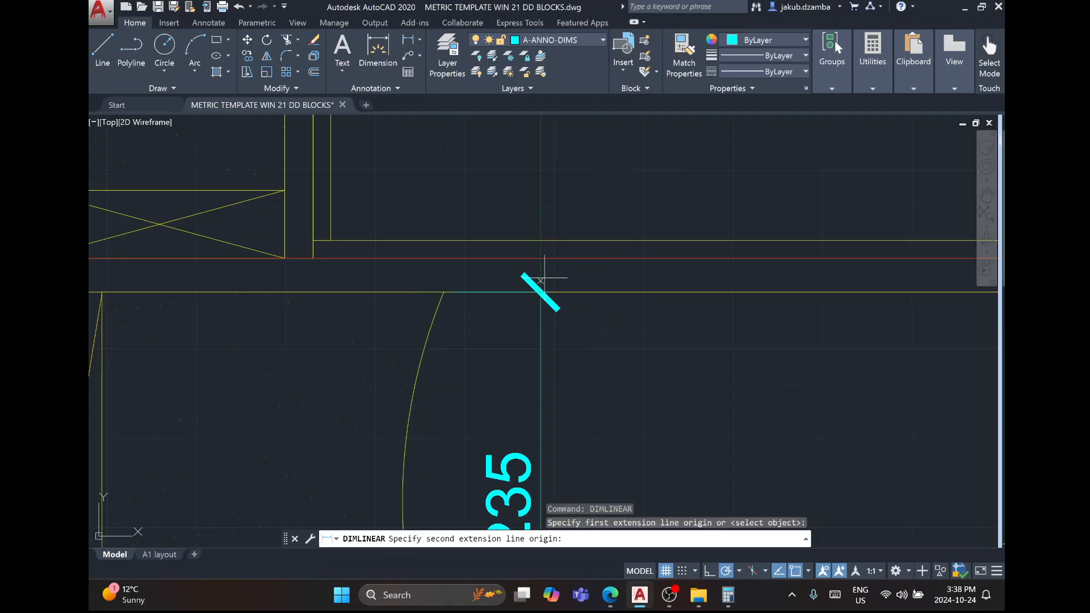
{"action": "left_click", "coordinate": [540, 259]}
{"action": "left_click", "coordinate": [542, 292]}
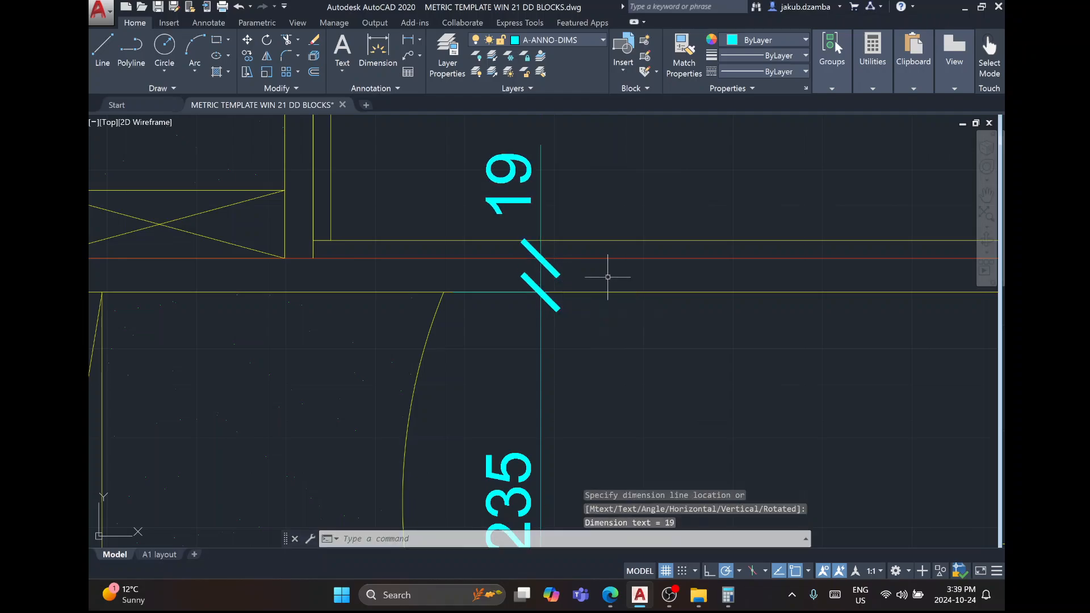
{"action": "scroll", "coordinate": [604, 275], "scroll_direction": "down", "scroll_amount": 6}
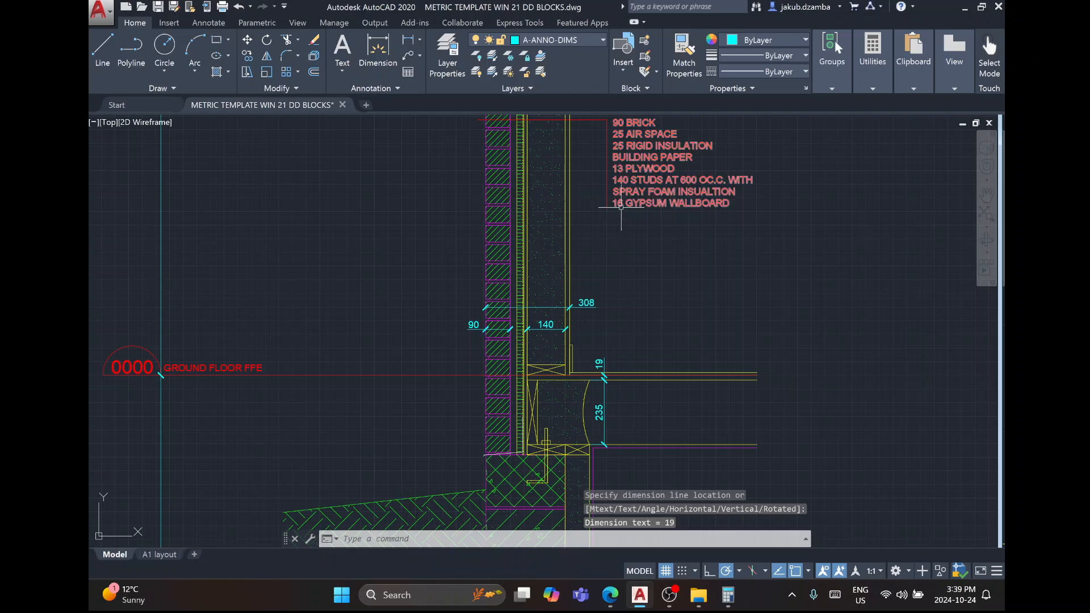
{"action": "left_click", "coordinate": [623, 206]}
{"action": "double_click", "coordinate": [623, 206]}
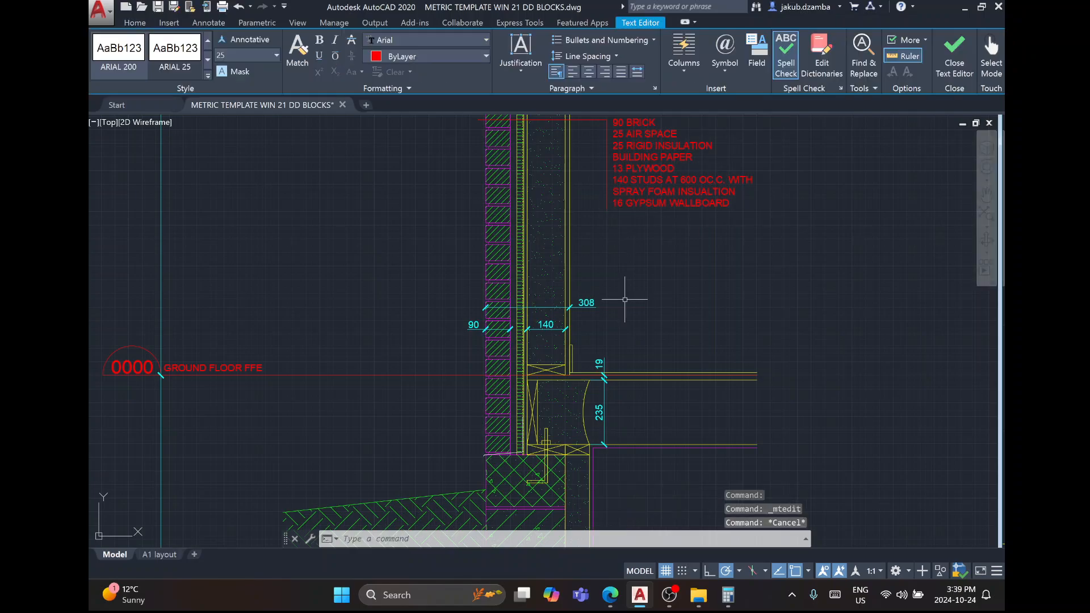
{"action": "key", "text": "Escape"}
{"action": "middle_click_drag", "start_coordinate": [628, 370], "coordinate": [524, 276]}
{"action": "scroll", "coordinate": [514, 312], "scroll_direction": "up", "scroll_amount": 2}
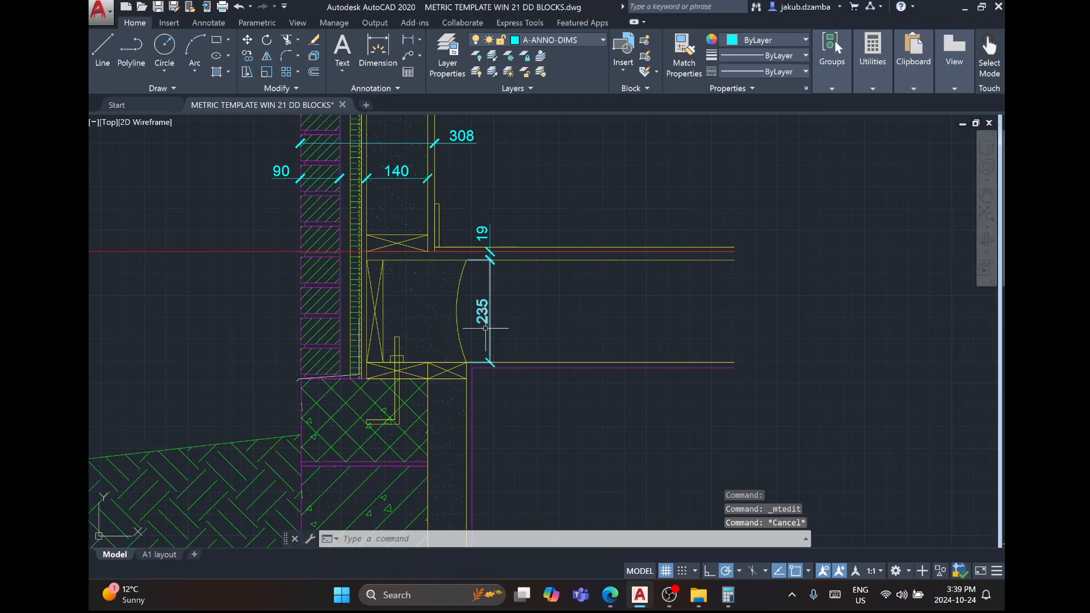
{"action": "scroll", "coordinate": [493, 363], "scroll_direction": "up", "scroll_amount": 4}
{"action": "right_click", "coordinate": [471, 235]}
{"action": "left_click", "coordinate": [471, 235]}
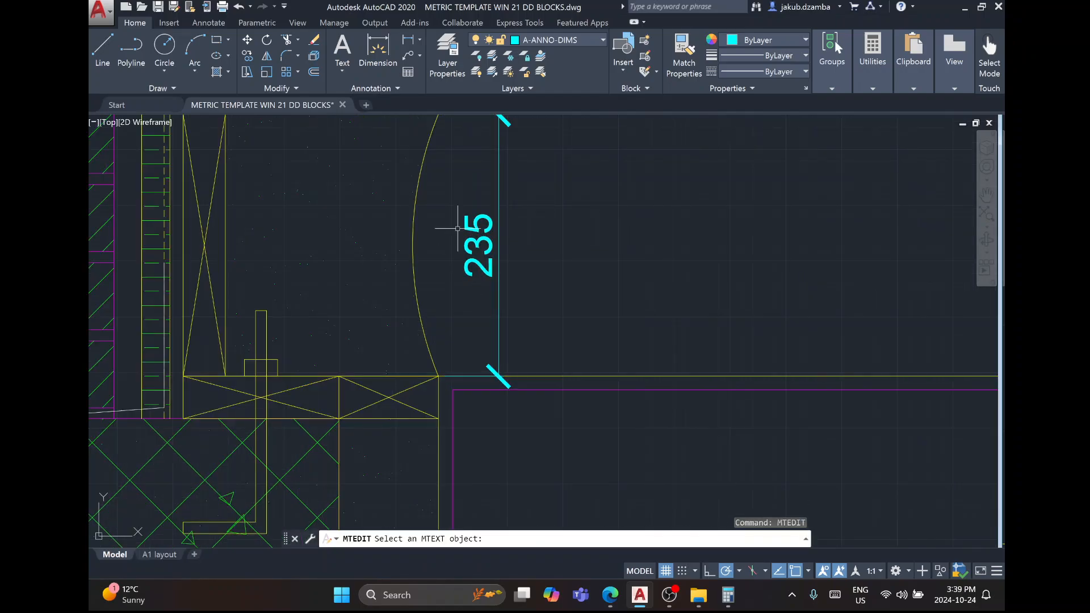
{"action": "key", "text": "Escape"}
Dimension the gypsum ceiling board thickness beneath the ground floor joist, in line with the joist depth dimension.
{"action": "left_click", "coordinate": [407, 45]}
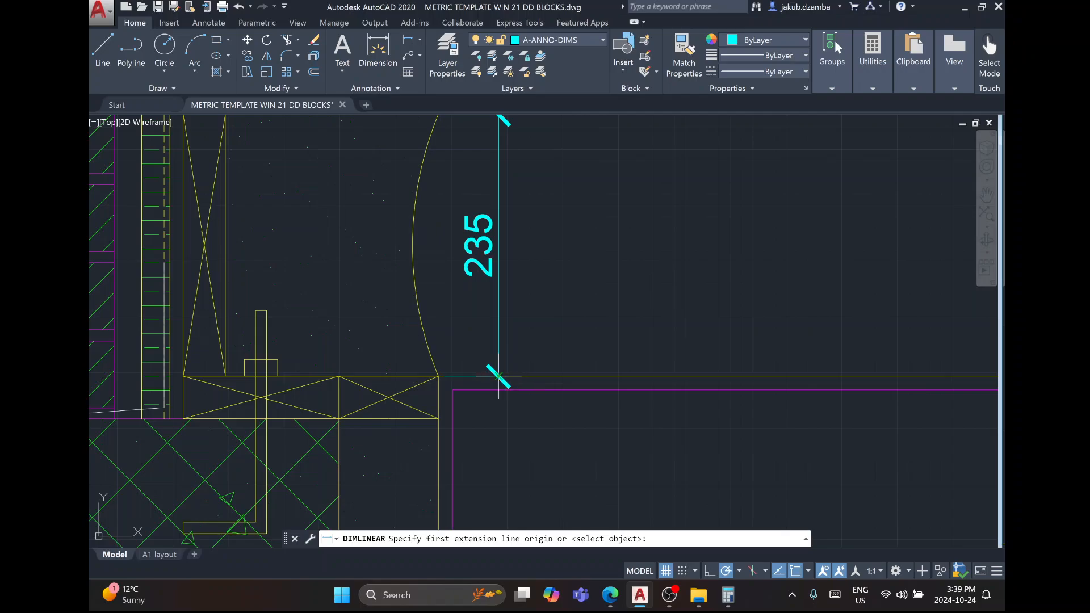
{"action": "left_click", "coordinate": [498, 375]}
{"action": "left_click", "coordinate": [499, 389]}
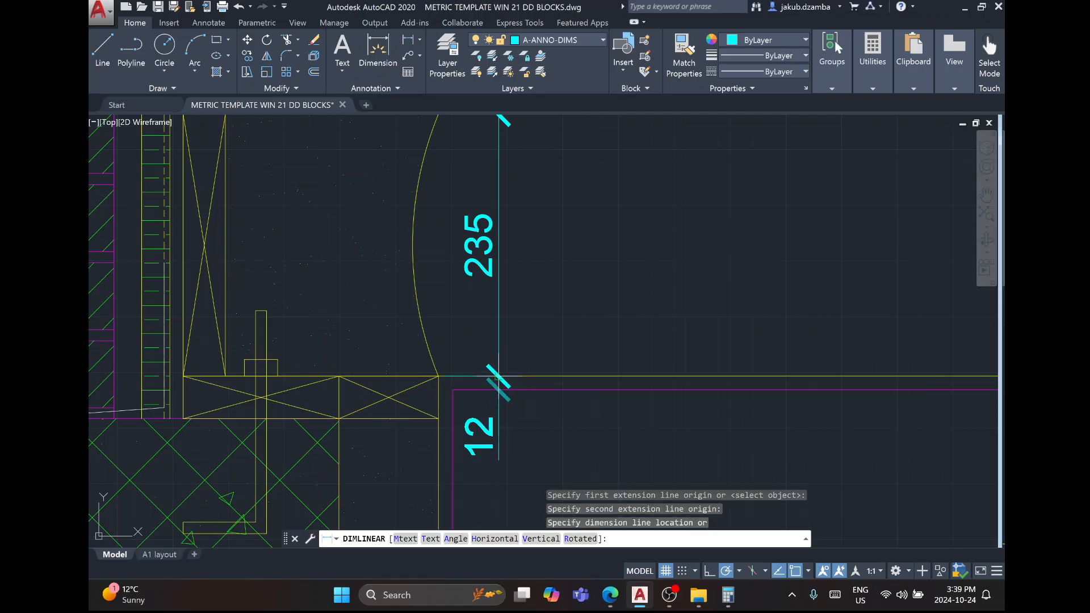
{"action": "left_click", "coordinate": [499, 391]}
On the A-ANNO-NOTE layer, draw a leader line from below the ground floor assembly up through it, ending in a short horizontal leg toward the room.
{"action": "scroll", "coordinate": [530, 383], "scroll_direction": "down", "scroll_amount": 4}
{"action": "scroll", "coordinate": [564, 333], "scroll_direction": "up", "scroll_amount": 2}
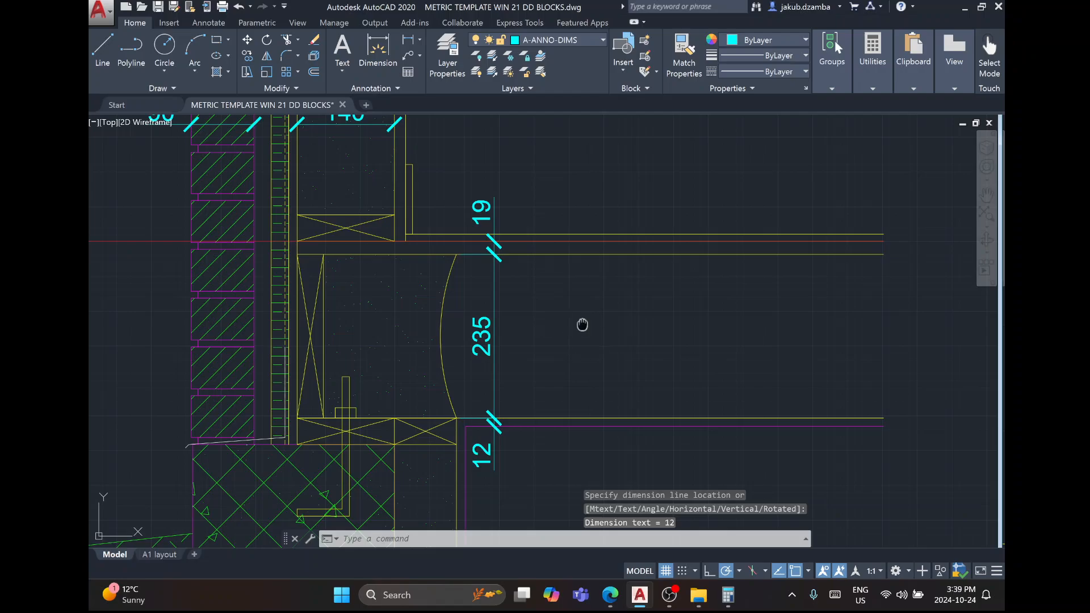
{"action": "middle_click_drag", "start_coordinate": [585, 321], "coordinate": [528, 299]}
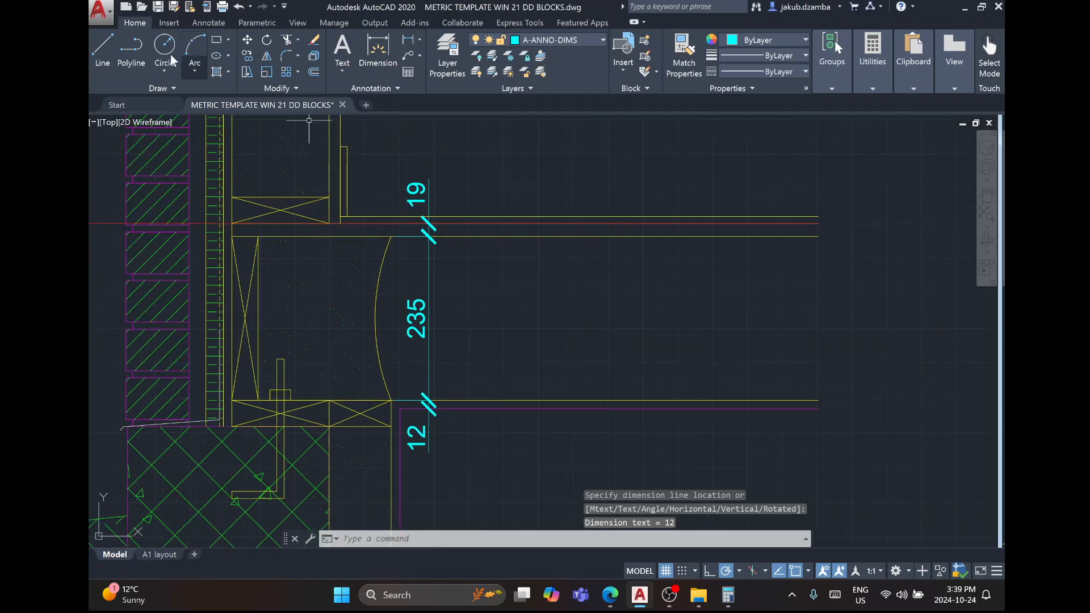
{"action": "left_click", "coordinate": [555, 40]}
{"action": "left_click", "coordinate": [555, 90]}
{"action": "type", "text": "l"}
{"action": "key", "text": "Return"}
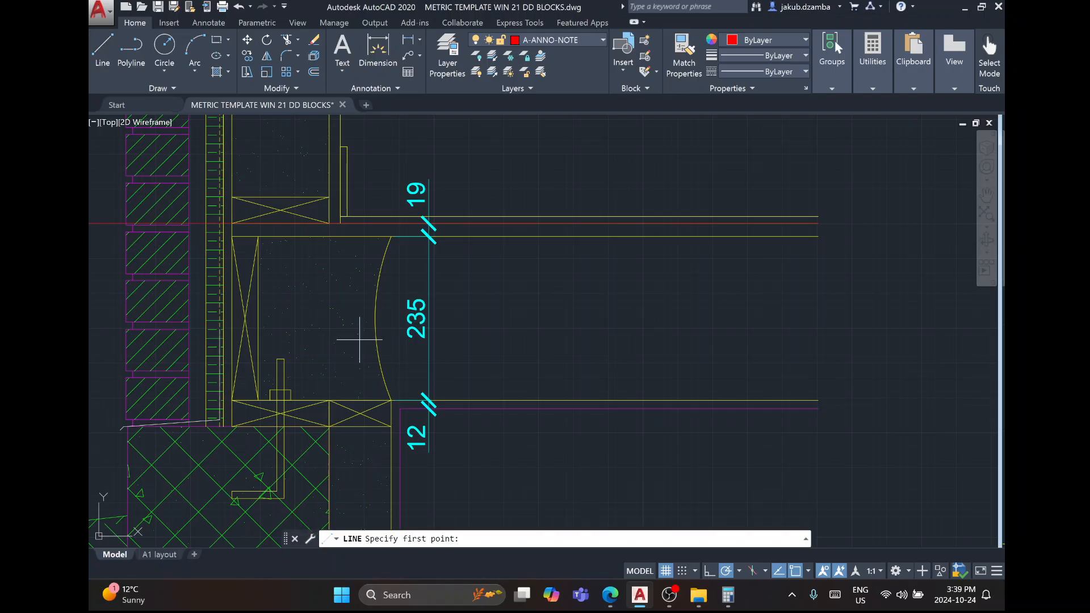
{"action": "left_click", "coordinate": [529, 401]}
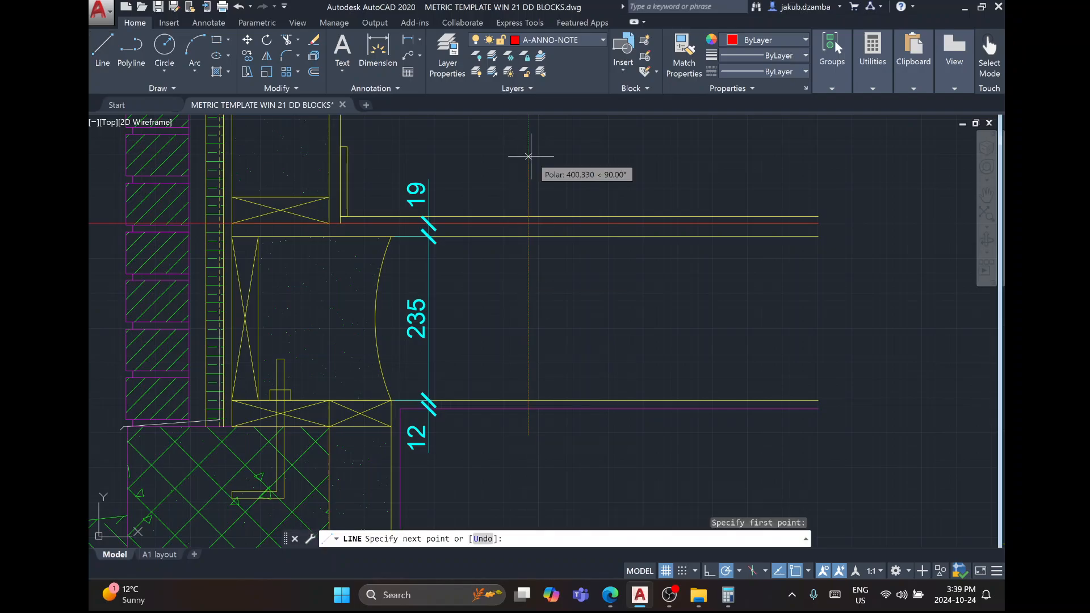
{"action": "middle_click_drag", "start_coordinate": [531, 156], "coordinate": [539, 240]}
{"action": "scroll", "coordinate": [541, 227], "scroll_direction": "down", "scroll_amount": 6}
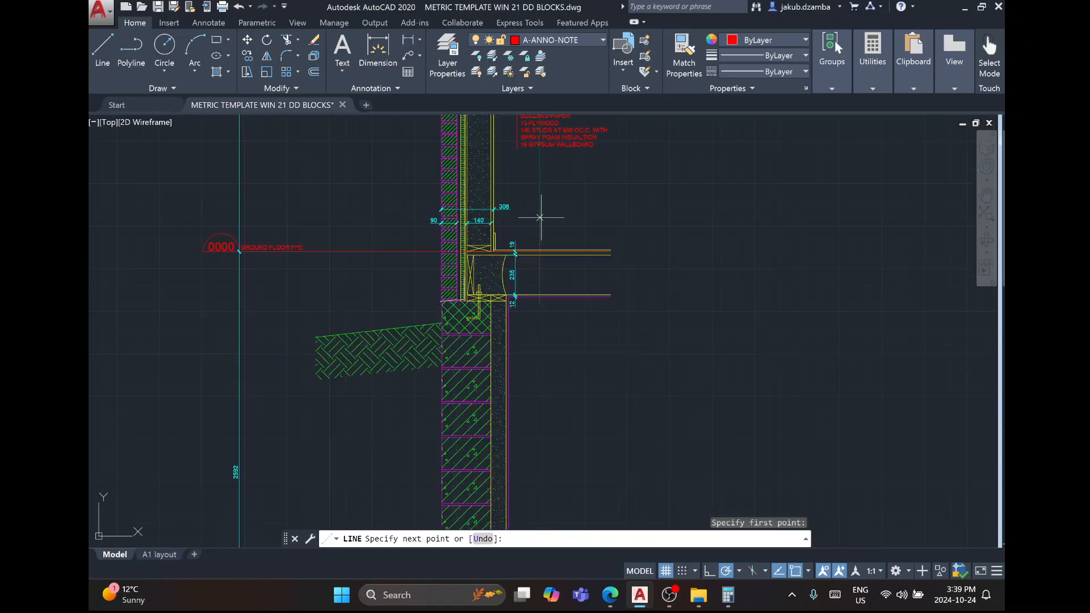
{"action": "left_click", "coordinate": [540, 208]}
{"action": "left_click", "coordinate": [559, 208]}
{"action": "key", "text": "Escape"}
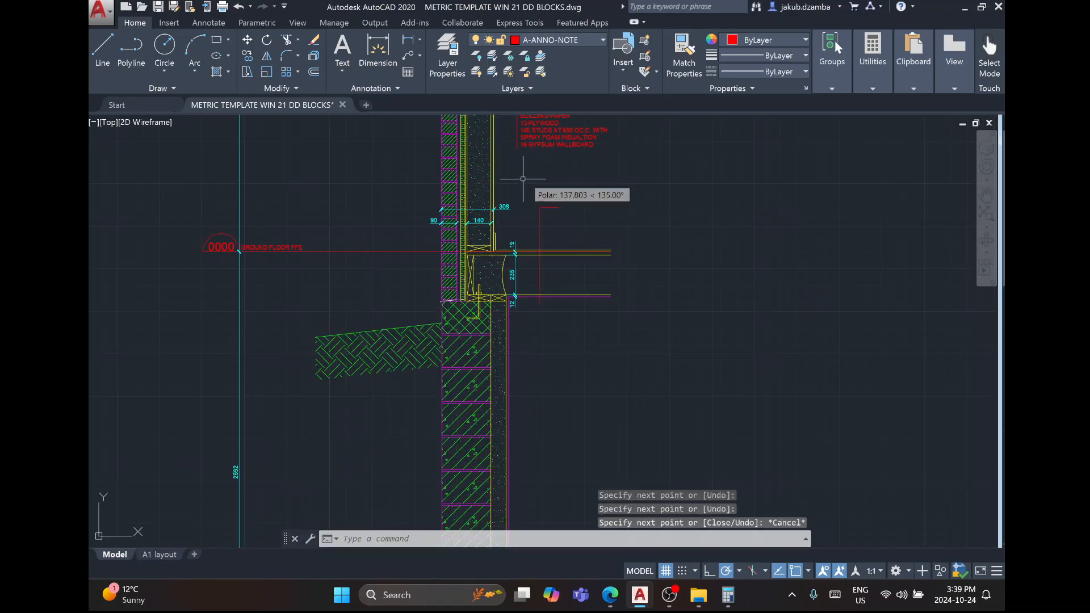
Move the floor assembly's leader line horizontally a little closer to the wall.
{"action": "middle_click_drag", "start_coordinate": [539, 218], "coordinate": [546, 252]}
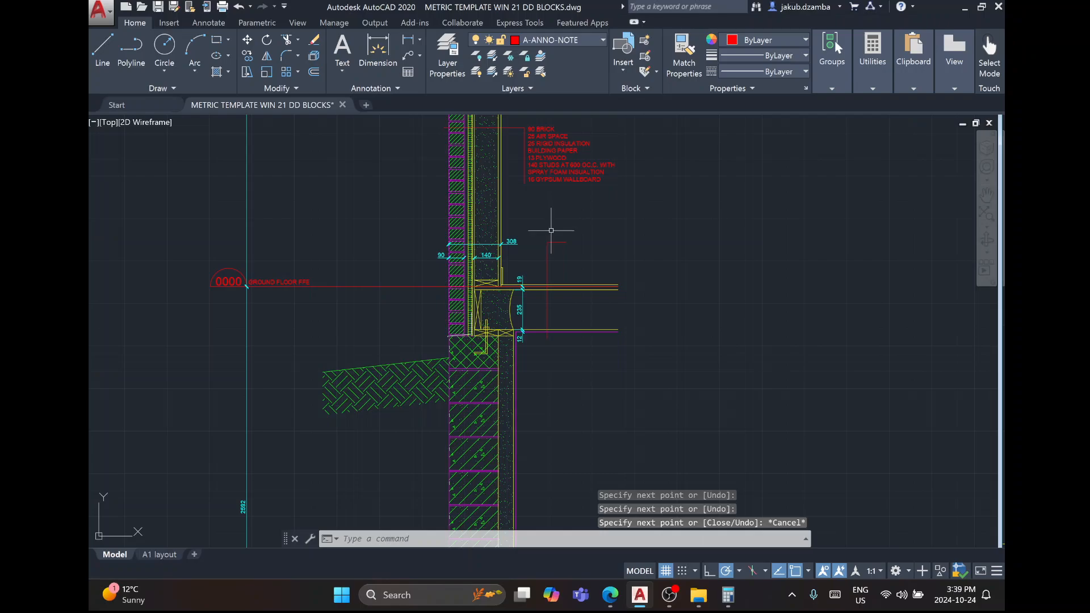
{"action": "type", "text": "m"}
{"action": "key", "text": "Return"}
{"action": "left_click", "coordinate": [573, 250]}
{"action": "left_click", "coordinate": [511, 205]}
{"action": "key", "text": "Return"}
{"action": "left_click", "coordinate": [593, 225]}
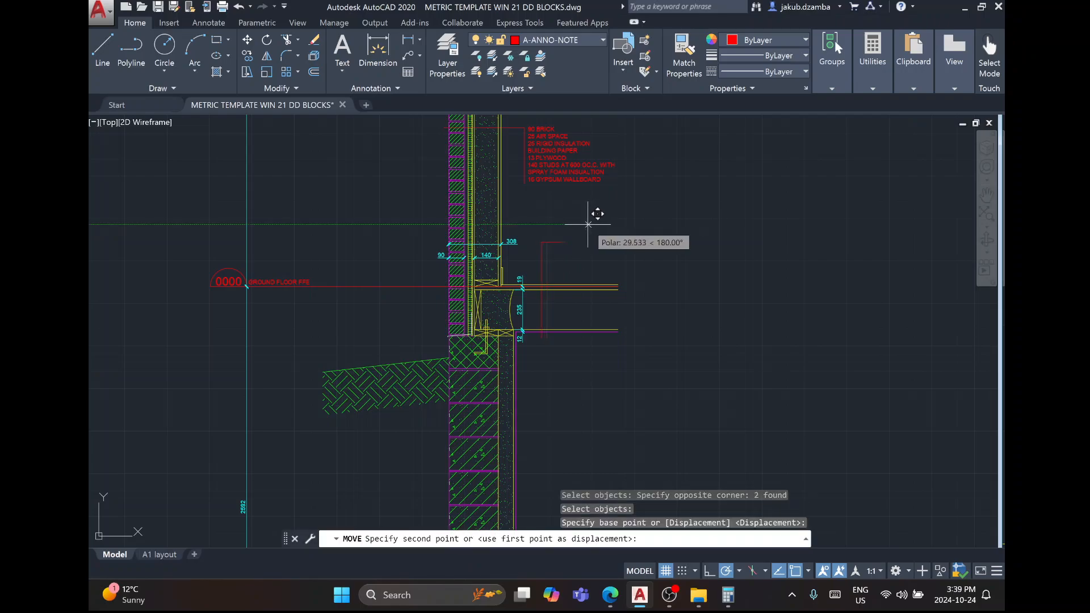
{"action": "left_click", "coordinate": [585, 225]}
Move the wall assembly note and its vertical line horizontally farther from the wall, keeping them at the same height.
{"action": "middle_click_drag", "start_coordinate": [553, 146], "coordinate": [559, 182]}
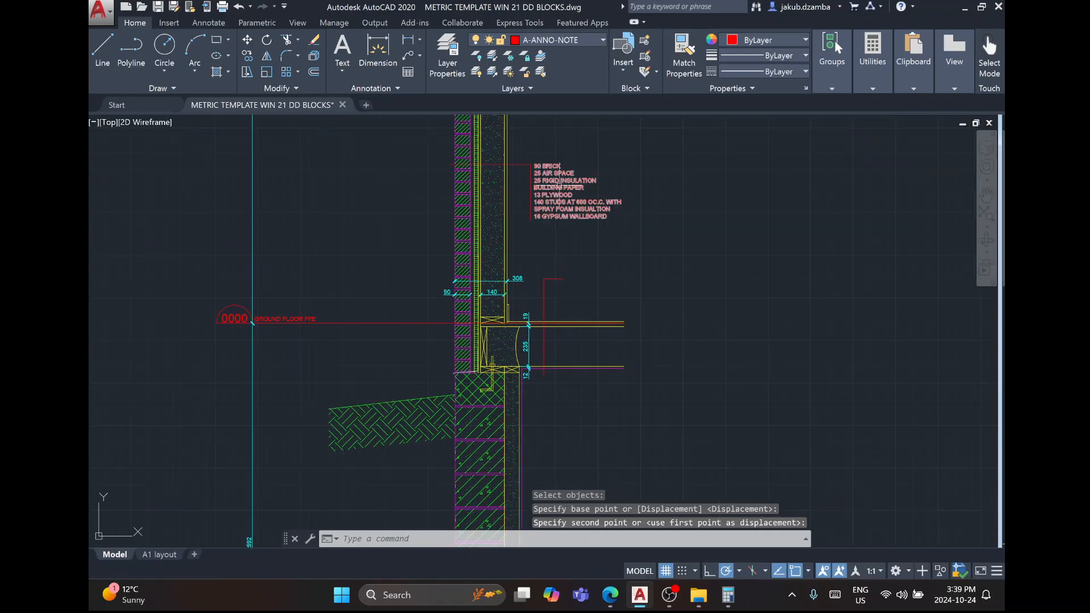
{"action": "right_click", "coordinate": [557, 181]}
{"action": "left_click", "coordinate": [570, 194]}
{"action": "left_click", "coordinate": [562, 233]}
{"action": "left_click", "coordinate": [536, 197]}
{"action": "key", "text": "Return"}
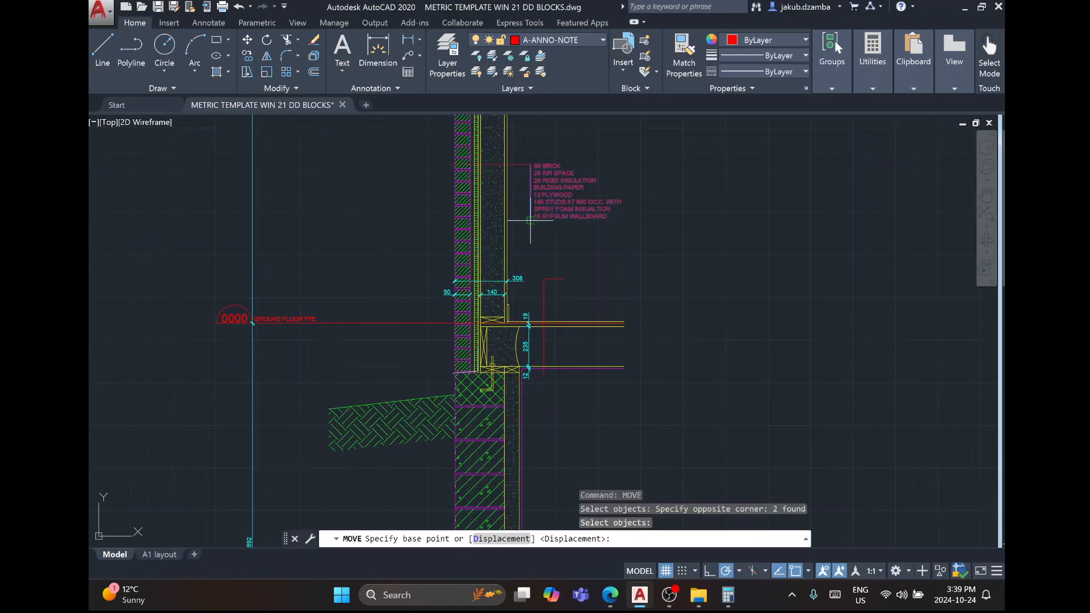
{"action": "left_click", "coordinate": [530, 221]}
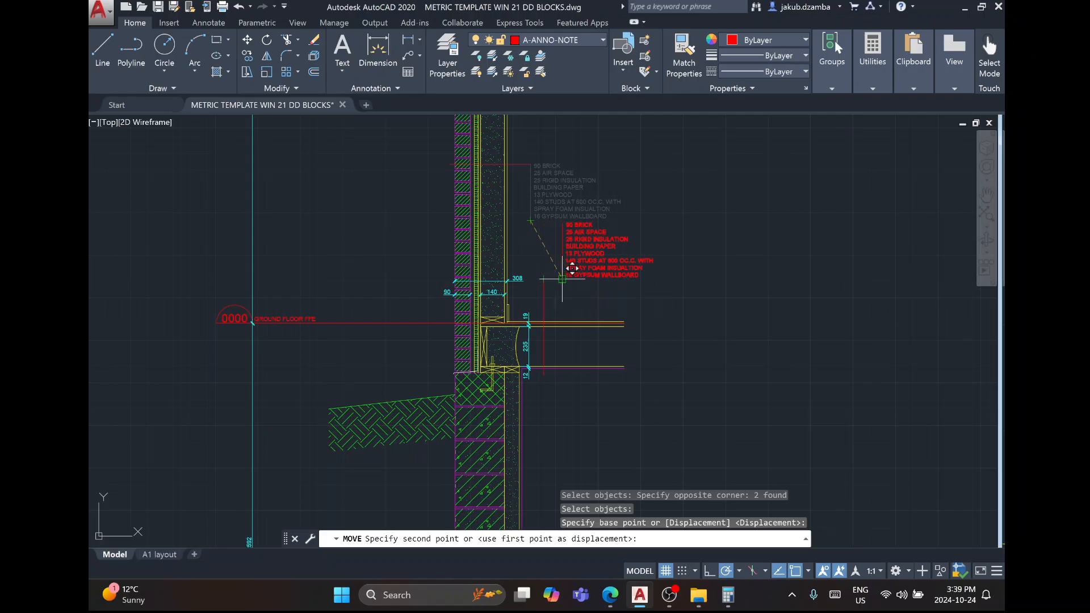
{"action": "left_click", "coordinate": [562, 222]}
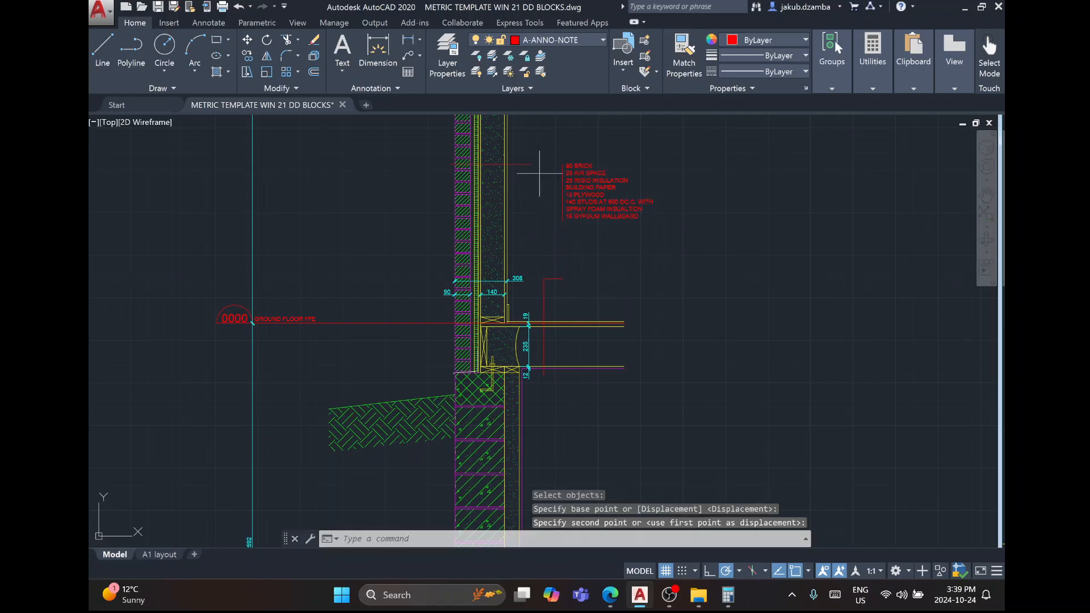
Stretch the wall note's horizontal leader line out to the top of the note's vertical line.
{"action": "left_click", "coordinate": [540, 172]}
{"action": "left_click", "coordinate": [551, 170]}
{"action": "left_click", "coordinate": [553, 168]}
{"action": "key", "text": "Escape"}
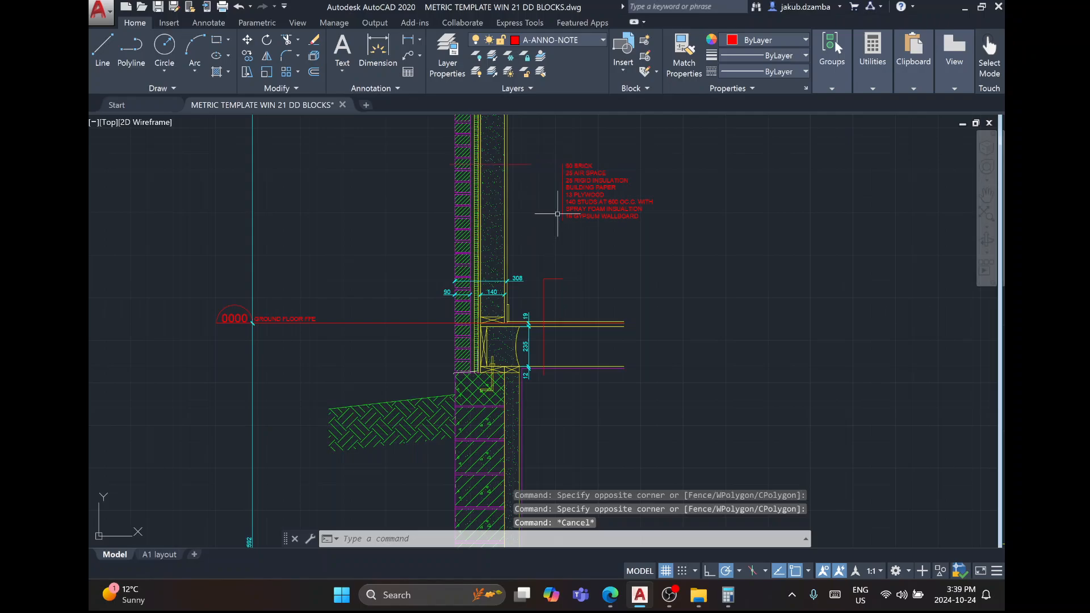
{"action": "left_click", "coordinate": [540, 163]}
{"action": "left_click", "coordinate": [525, 167]}
{"action": "left_click", "coordinate": [531, 165]}
{"action": "key", "text": "Escape"}
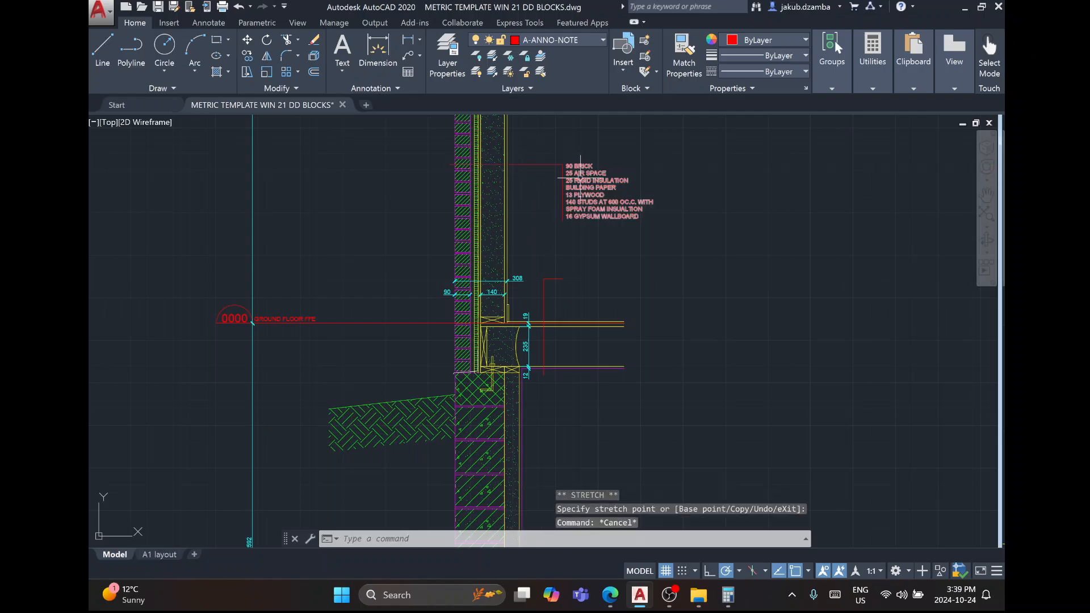
Copy the wall assembly note text and paste it beside the horizontal end of the floor assembly's leader line.
{"action": "left_click", "coordinate": [580, 178]}
{"action": "key", "text": "ctrl+c"}
{"action": "key", "text": "ctrl+v"}
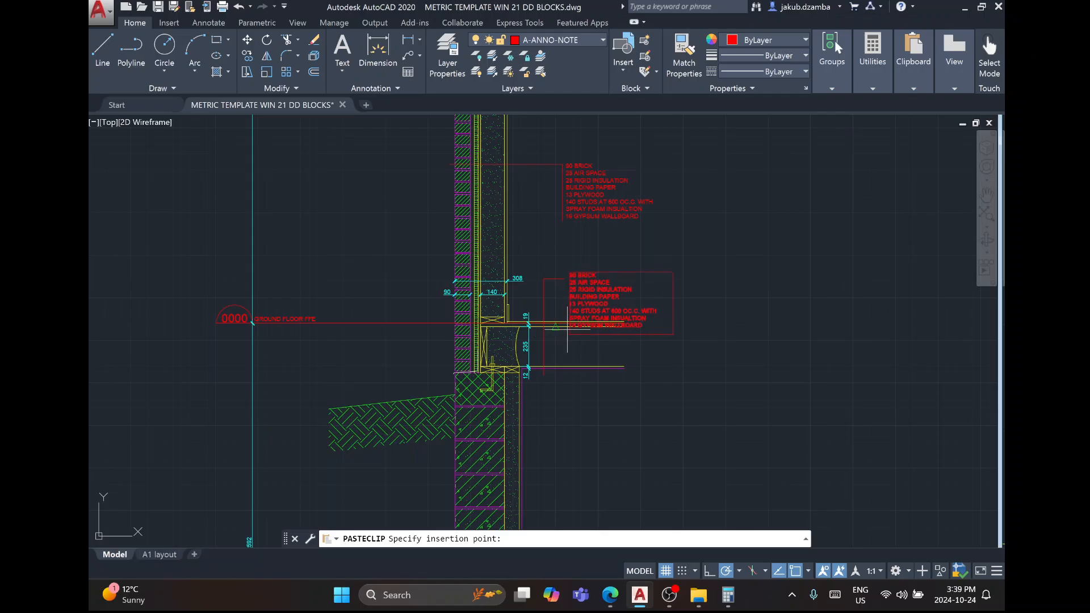
{"action": "scroll", "coordinate": [559, 304], "scroll_direction": "up", "scroll_amount": 4}
{"action": "scroll", "coordinate": [561, 302], "scroll_direction": "up", "scroll_amount": 2}
{"action": "left_click", "coordinate": [607, 248]}
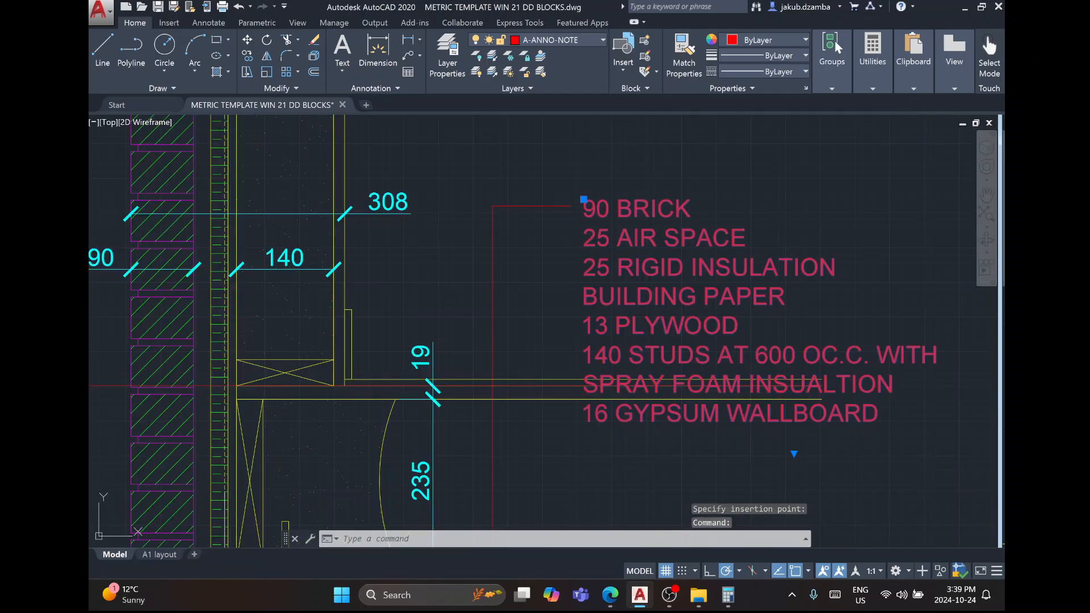
Replace the copied note's text with the lines "12 GYPSUM BOARD", "235 FLOOR JOIST" and "19 PLYWOOD SUBFLOOR".
{"action": "double_click", "coordinate": [610, 240]}
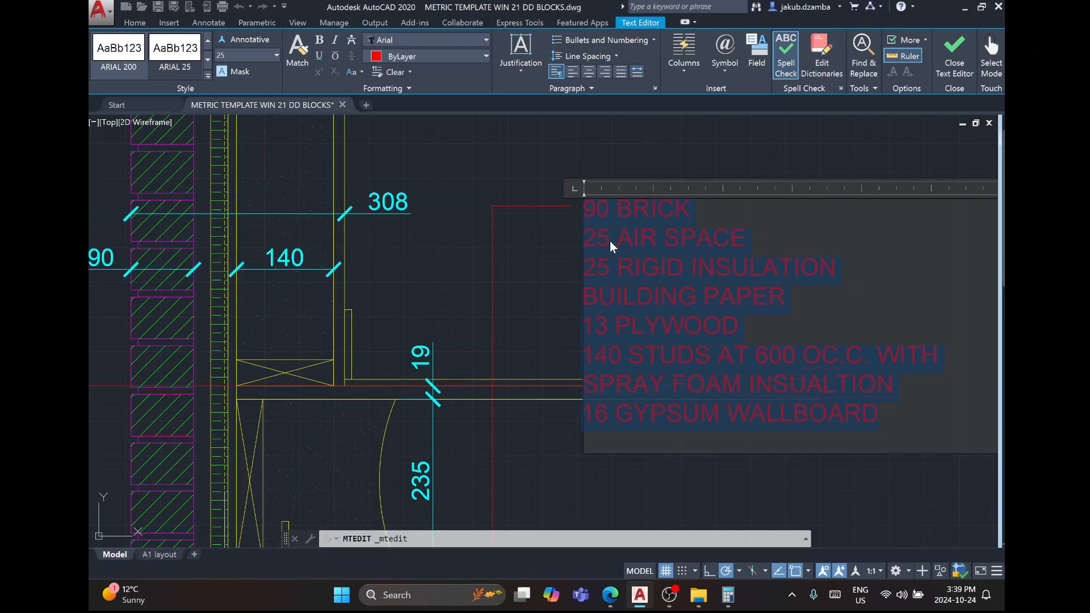
{"action": "scroll", "coordinate": [555, 363], "scroll_direction": "down", "scroll_amount": 5}
{"action": "scroll", "coordinate": [573, 297], "scroll_direction": "up", "scroll_amount": 5}
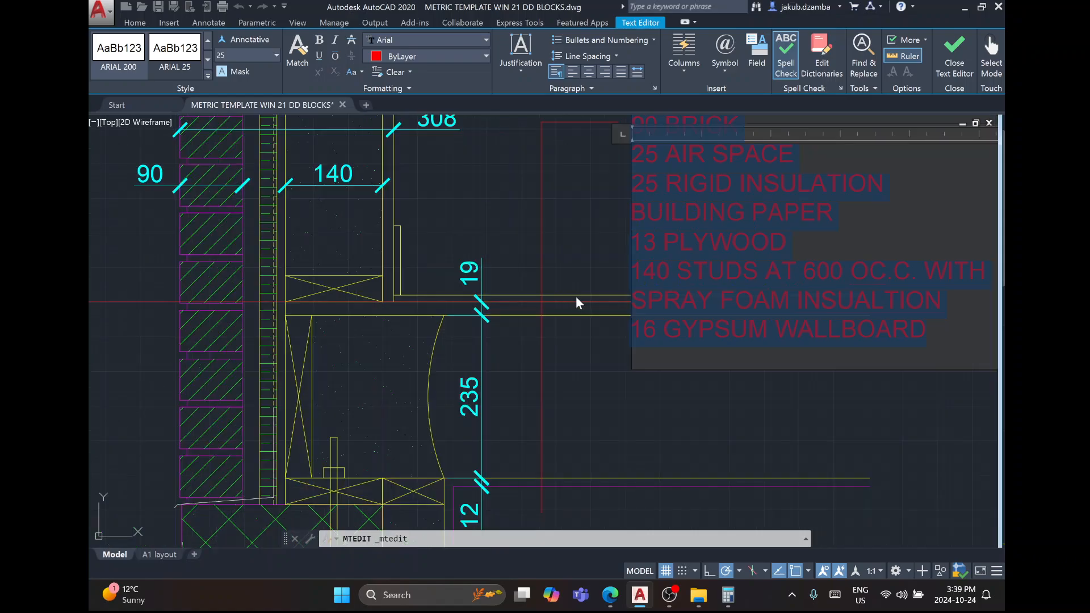
{"action": "type", "text": "12 GYPSU"}
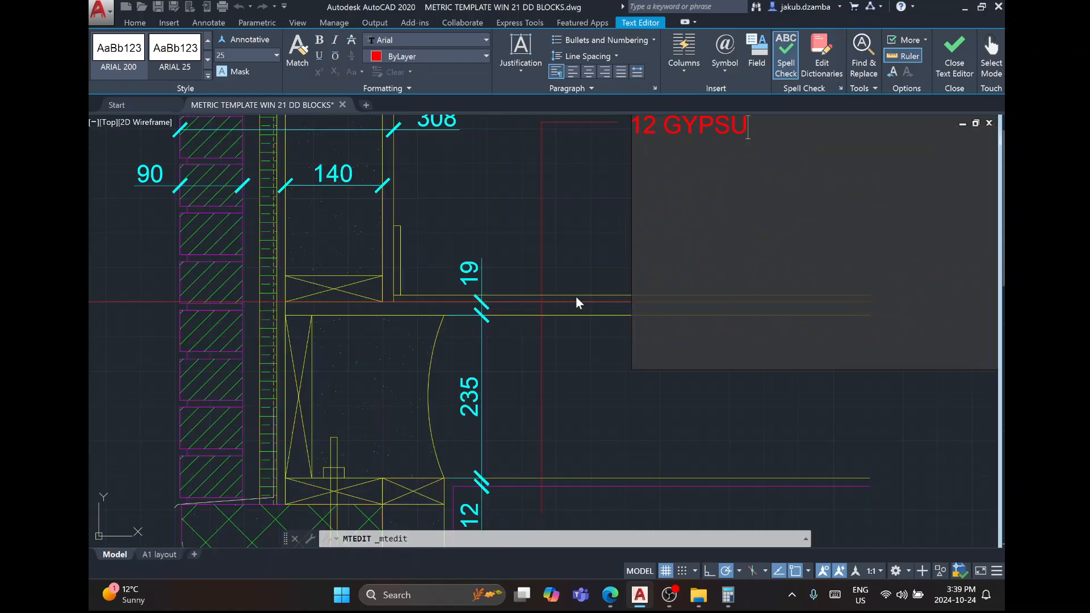
{"action": "type", "text": "M BOARD"}
{"action": "key", "text": "Return"}
{"action": "type", "text": "23"}
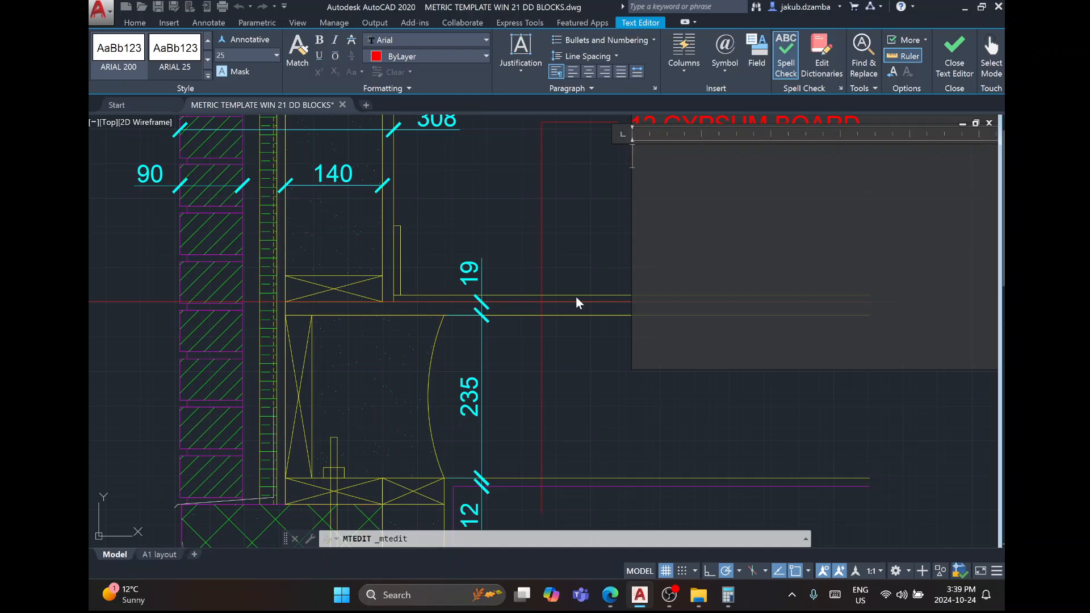
{"action": "type", "text": "5 FLOOR JOIST"}
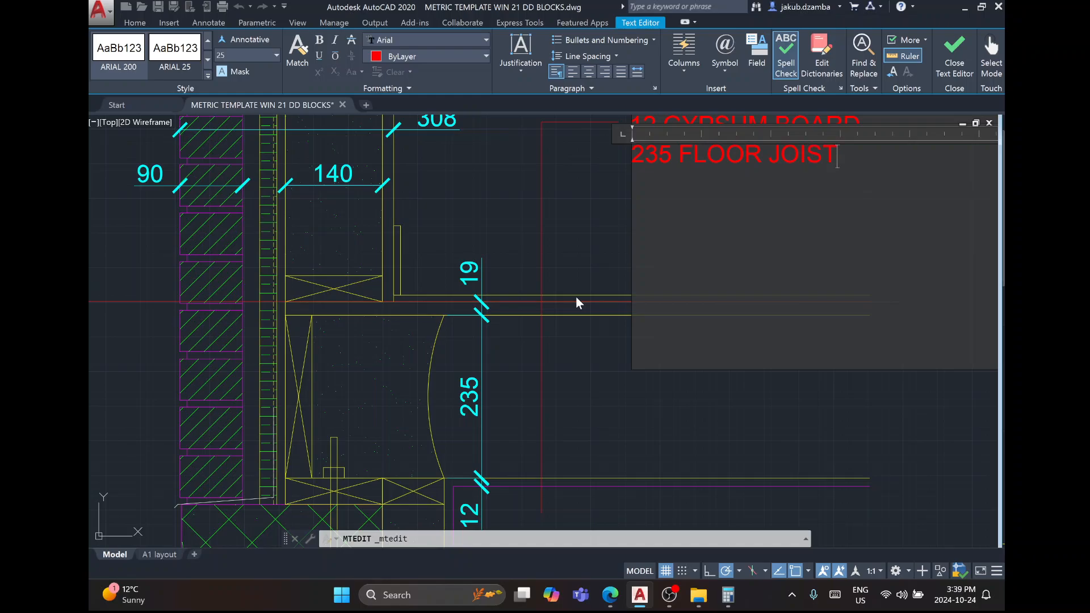
{"action": "key", "text": "Return"}
{"action": "type", "text": "19 PLYWOOD SUBFLOOR"}
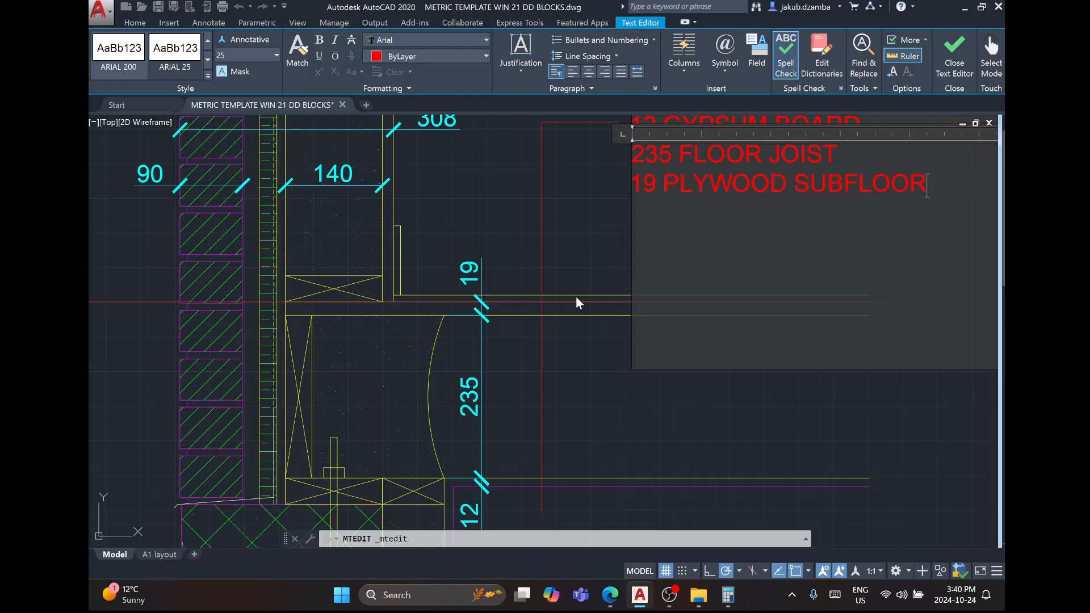
{"action": "left_click", "coordinate": [576, 303]}
Check the floor notes in the sample PDF and change the floor note's last line to "19 PLYWOOD T&G SUBFLOOR".
{"action": "key", "text": "alt+Tab"}
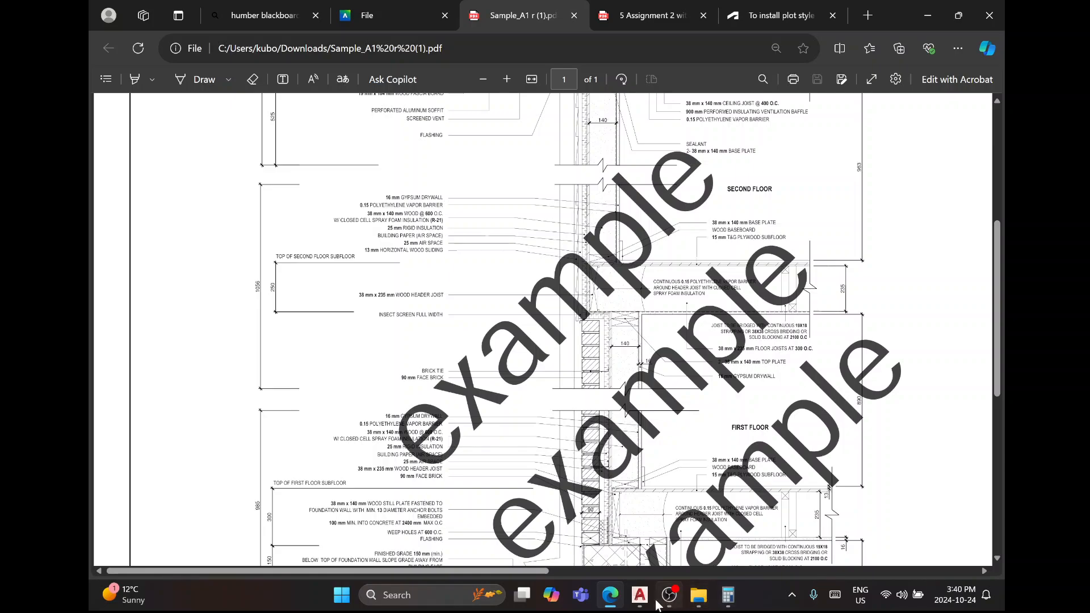
{"action": "left_click", "coordinate": [640, 595]}
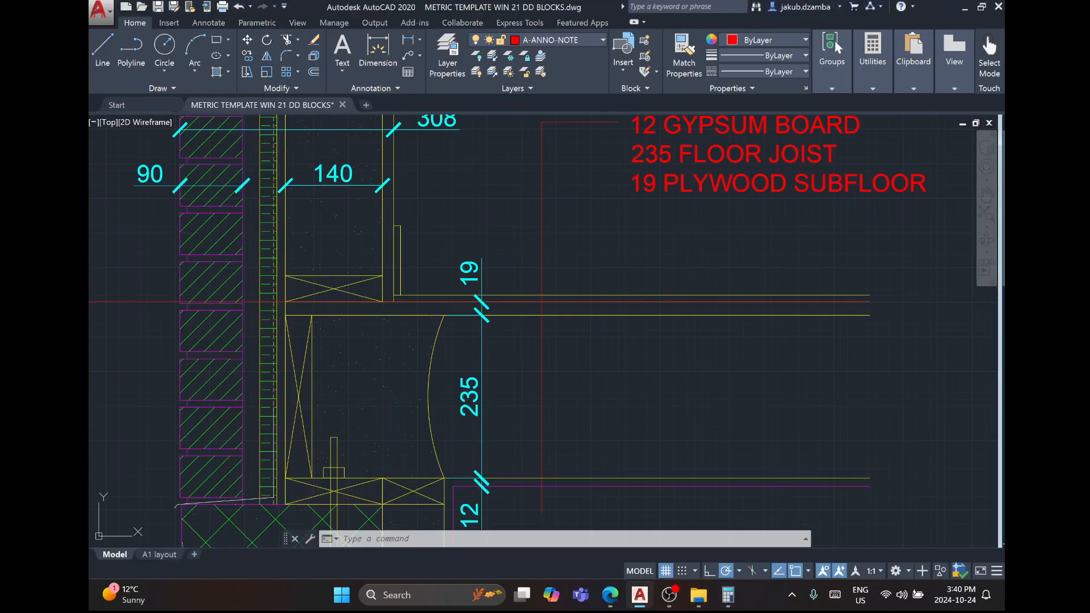
{"action": "double_click", "coordinate": [680, 155]}
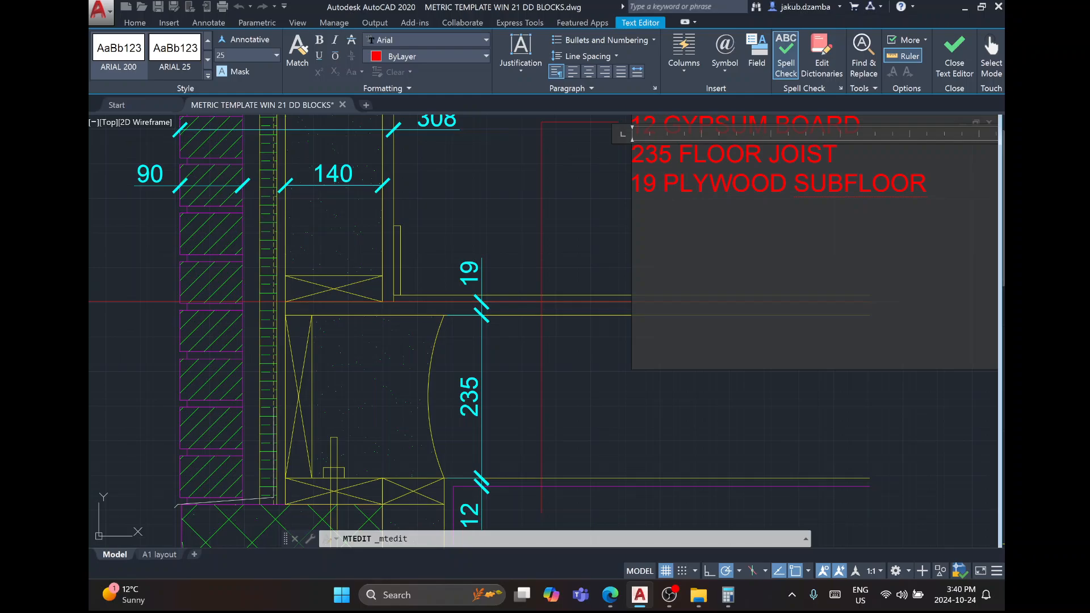
{"action": "type", "text": "T&g"}
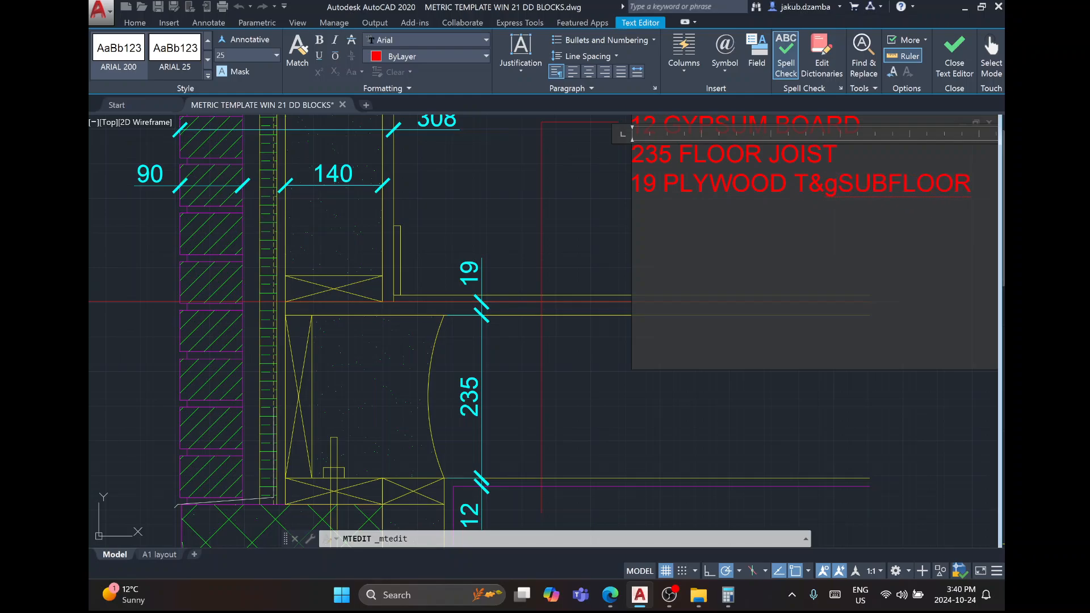
{"action": "key", "text": "BackSpace"}
{"action": "type", "text": "G"}
{"action": "left_click", "coordinate": [591, 234]}
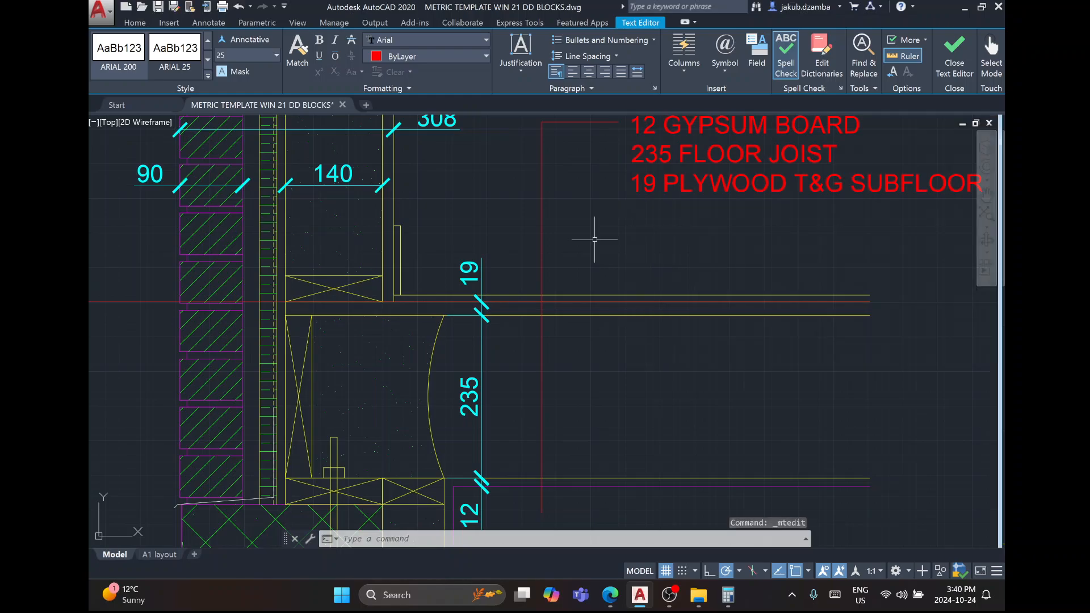
Check the joist bridging note in the assignment sample PDF and place a leader from the floor joist space up to a landing beneath the floor assembly note.
{"action": "key", "text": "alt+Tab"}
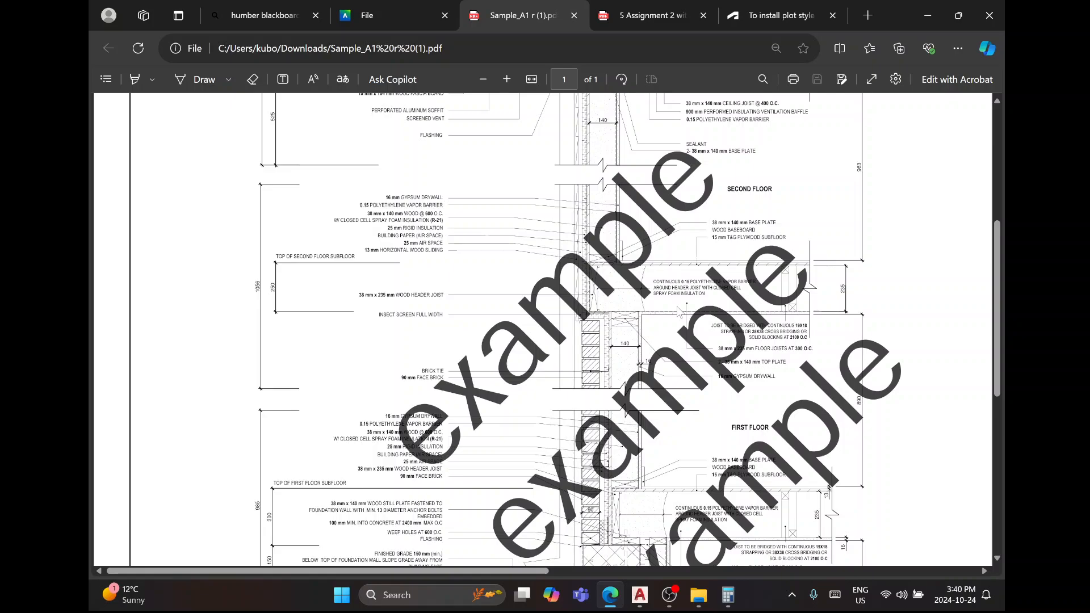
{"action": "left_click", "coordinate": [653, 17]}
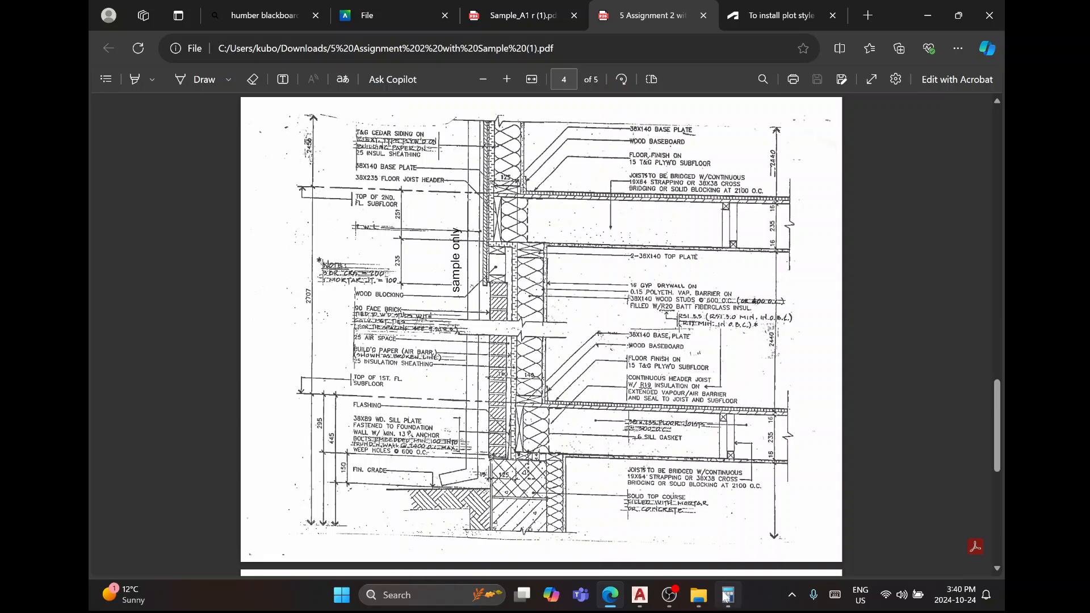
{"action": "left_click", "coordinate": [643, 606]}
{"action": "middle_click_drag", "start_coordinate": [554, 219], "coordinate": [515, 205]}
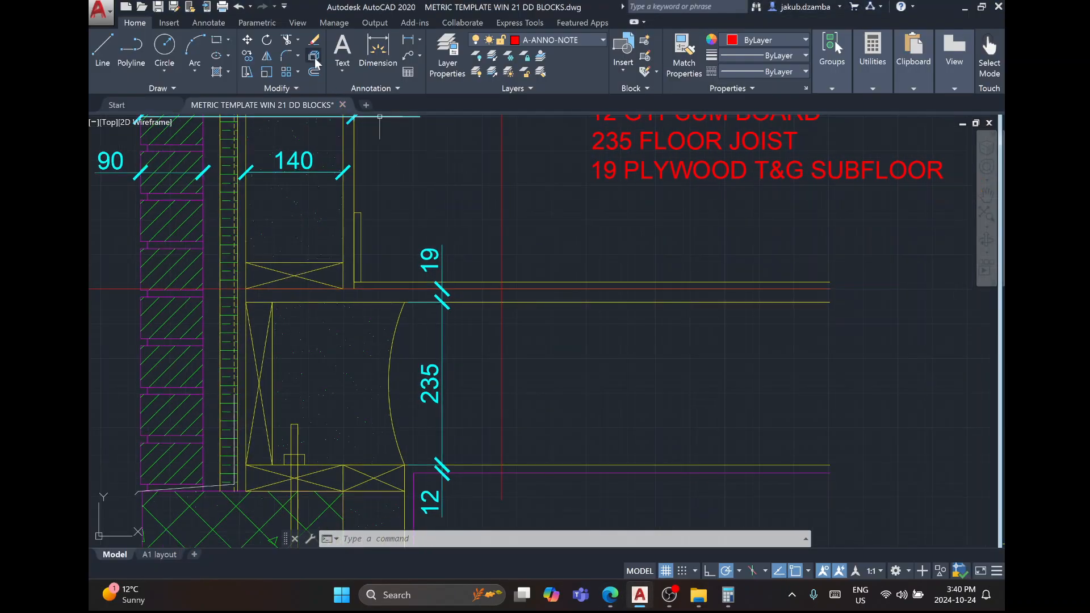
{"action": "left_click", "coordinate": [409, 55]}
{"action": "scroll", "coordinate": [521, 158], "scroll_direction": "down", "scroll_amount": 3}
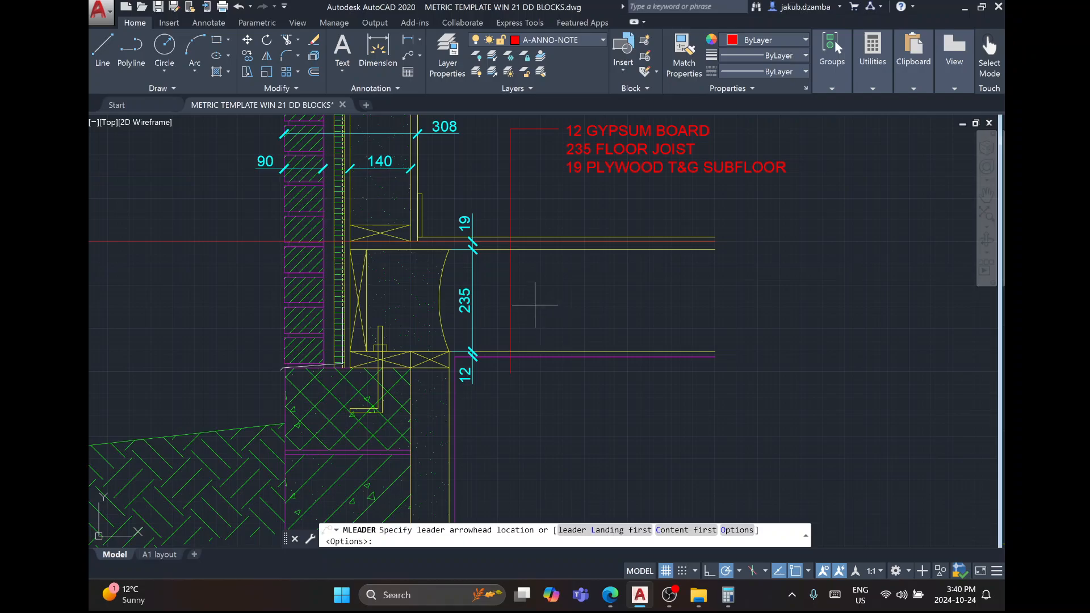
{"action": "left_click", "coordinate": [526, 309]}
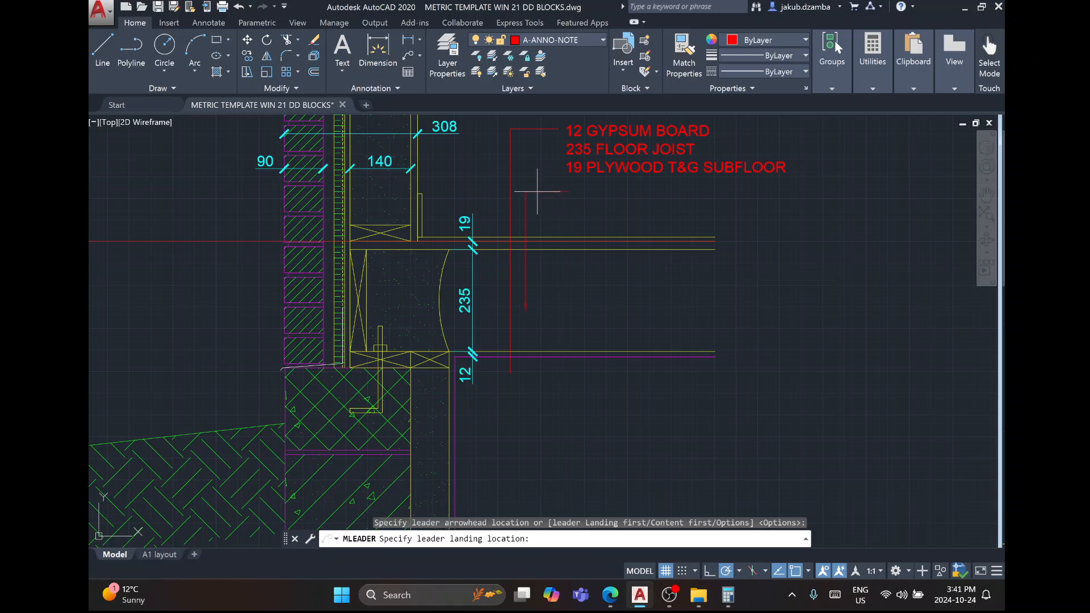
{"action": "left_click", "coordinate": [569, 192]}
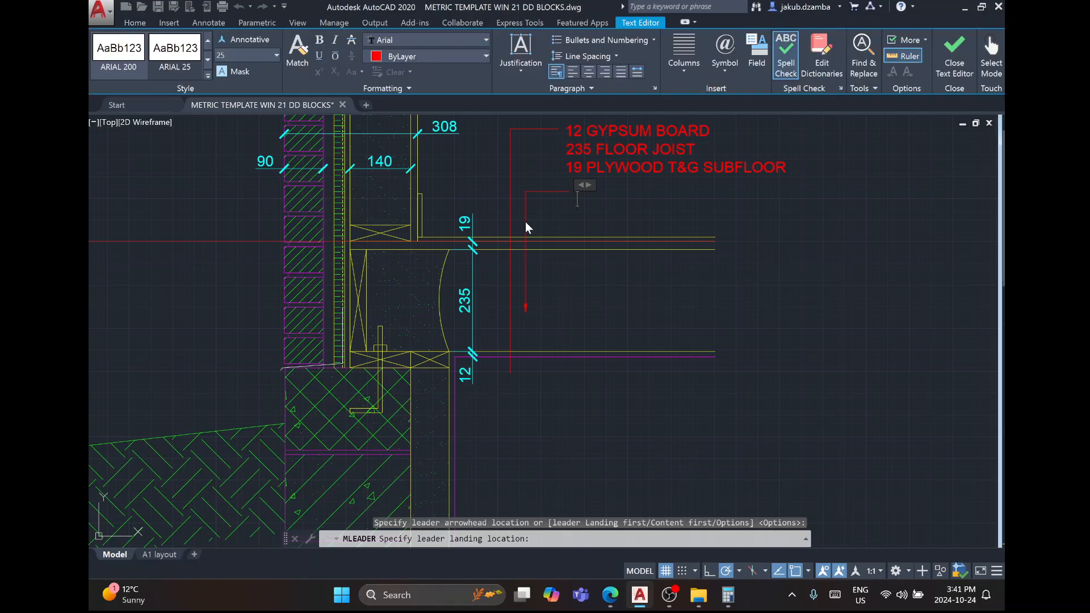
Enter "JOISTS TO BE BRIDGED WITH CONTINUOUS" as the leader note's first line, checking the wording in the sample PDF.
{"action": "type", "text": "JOISTS TO BE"}
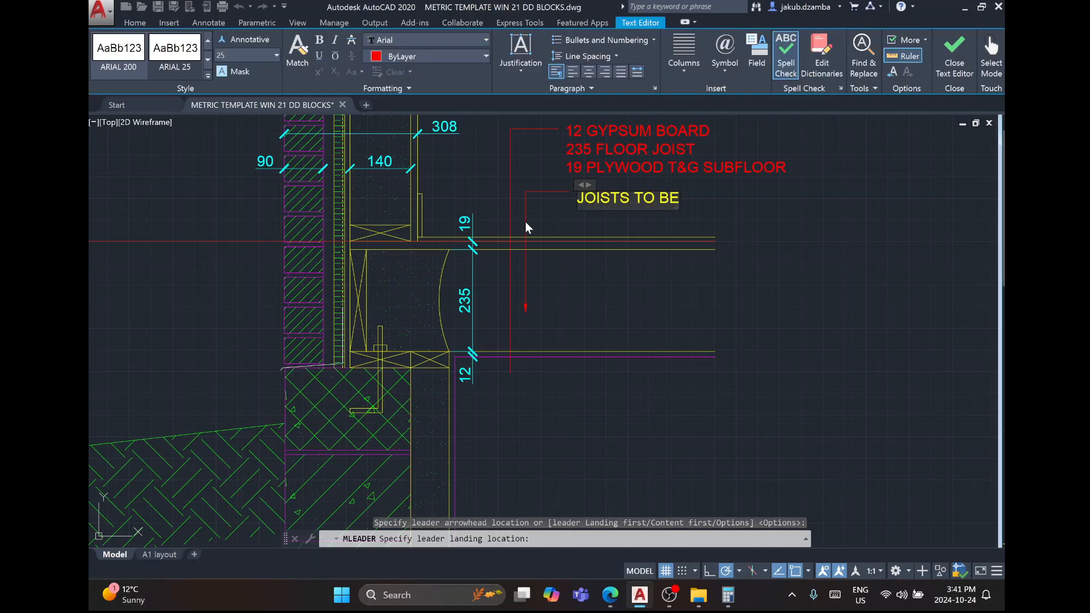
{"action": "left_click", "coordinate": [610, 595]}
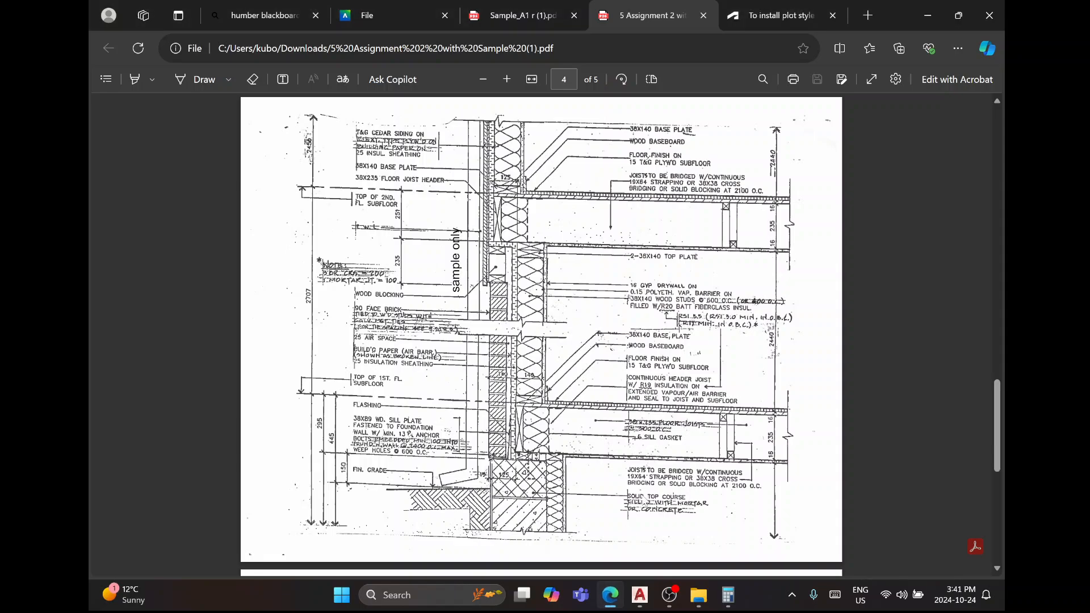
{"action": "left_click", "coordinate": [640, 595]}
{"action": "type", "text": "BRIDGED"}
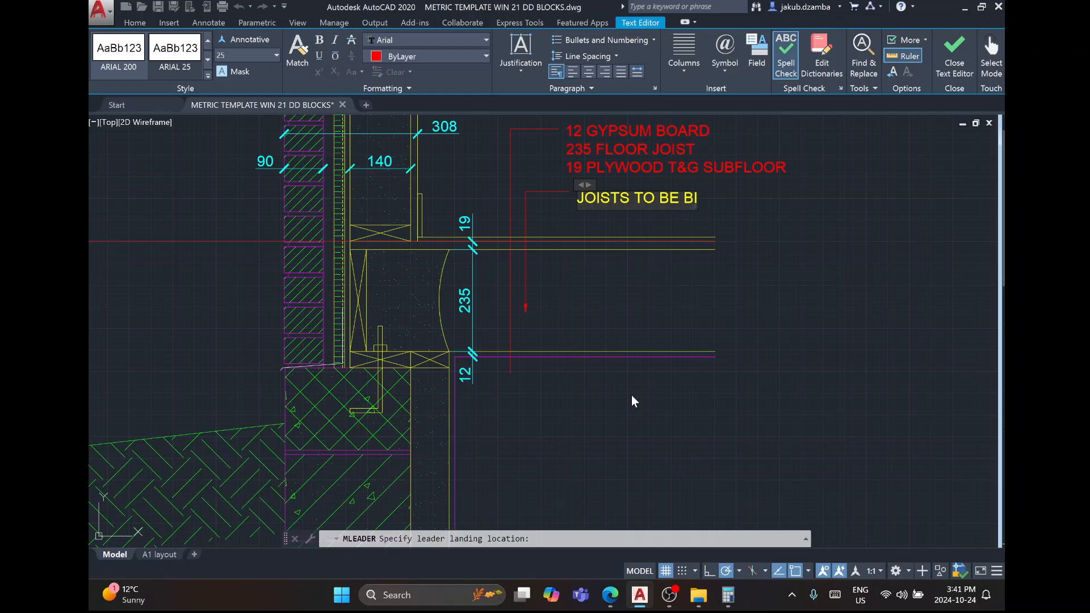
{"action": "type", "text": " WITH CONIN"}
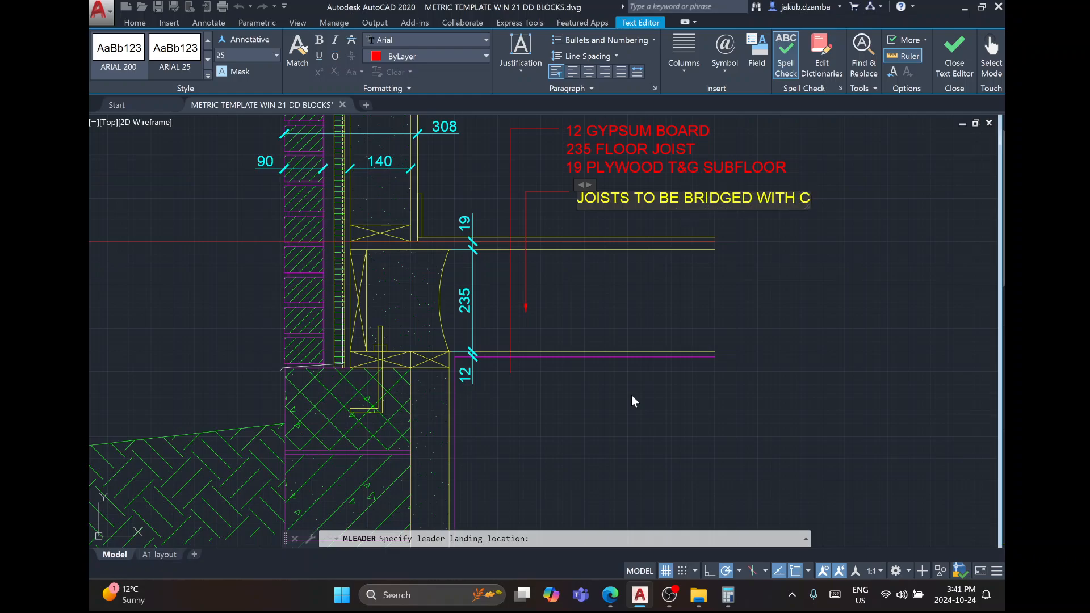
{"action": "key", "text": "BackSpace"}
{"action": "key", "text": "BackSpace"}
{"action": "type", "text": "TI"}
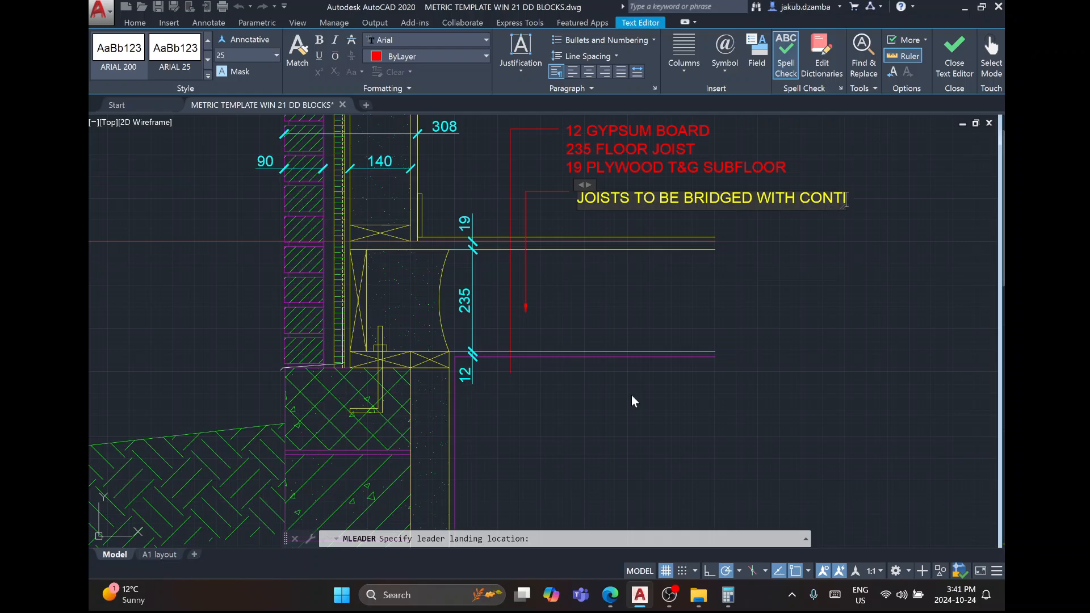
{"action": "type", "text": "NUOUS"}
{"action": "key", "text": "Return"}
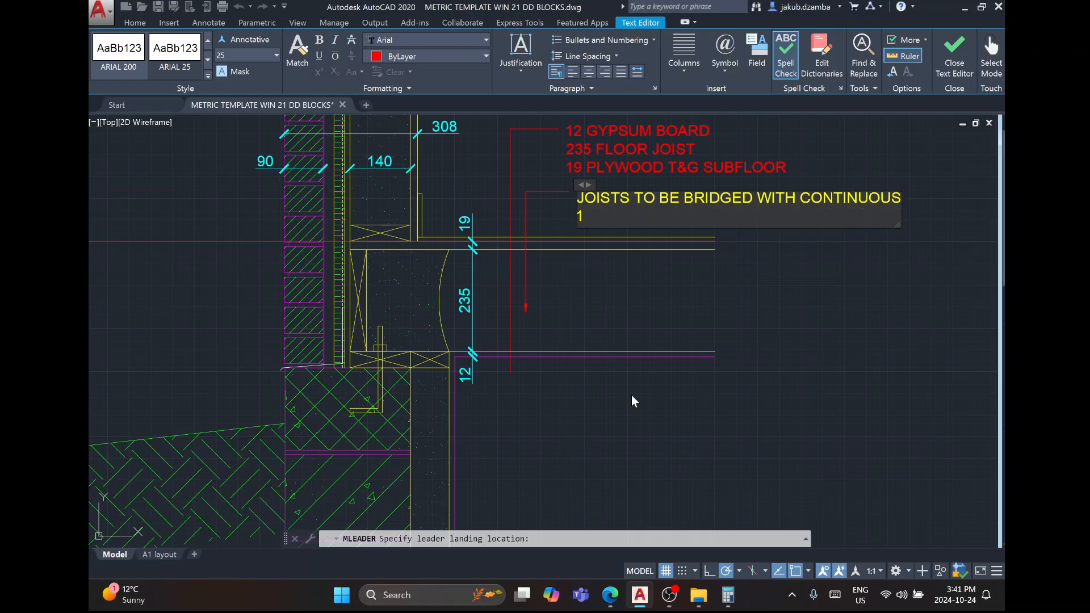
Check the sample PDF and enter "19 X 64 STRAPPING OR 38 X 38 CROSS BRIDGING" as the note's second line.
{"action": "type", "text": "19 X 64 STRAPPING"}
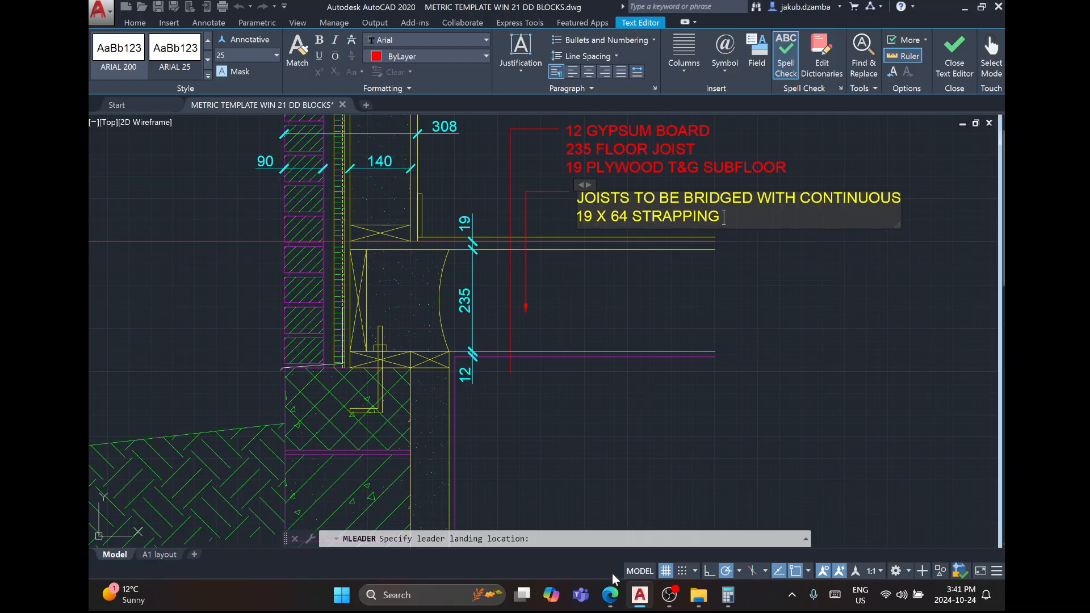
{"action": "left_click", "coordinate": [610, 594]}
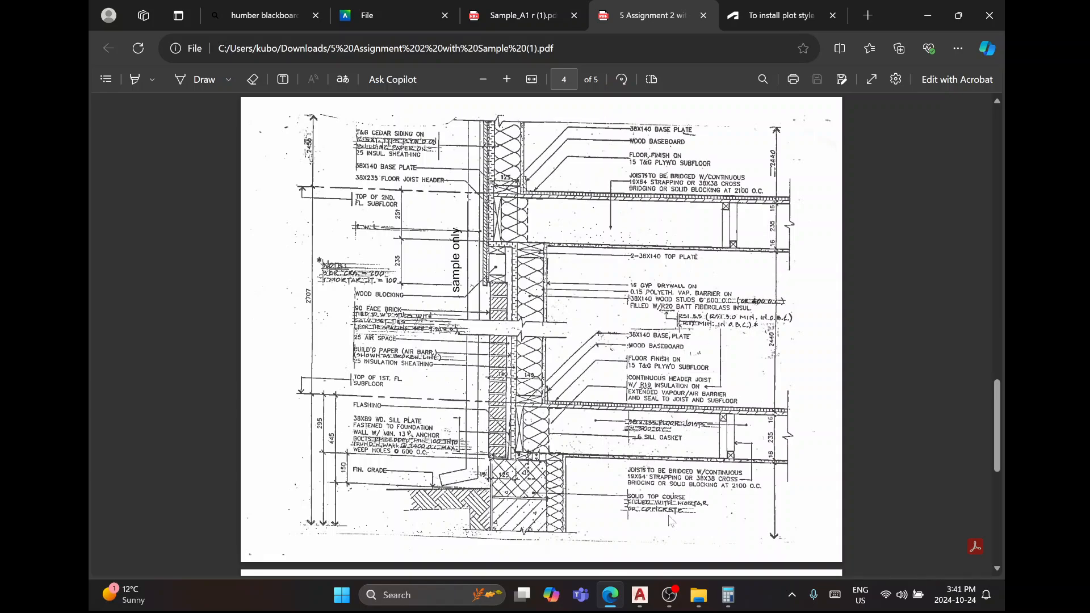
{"action": "left_click", "coordinate": [640, 595]}
{"action": "type", "text": "OR 3"}
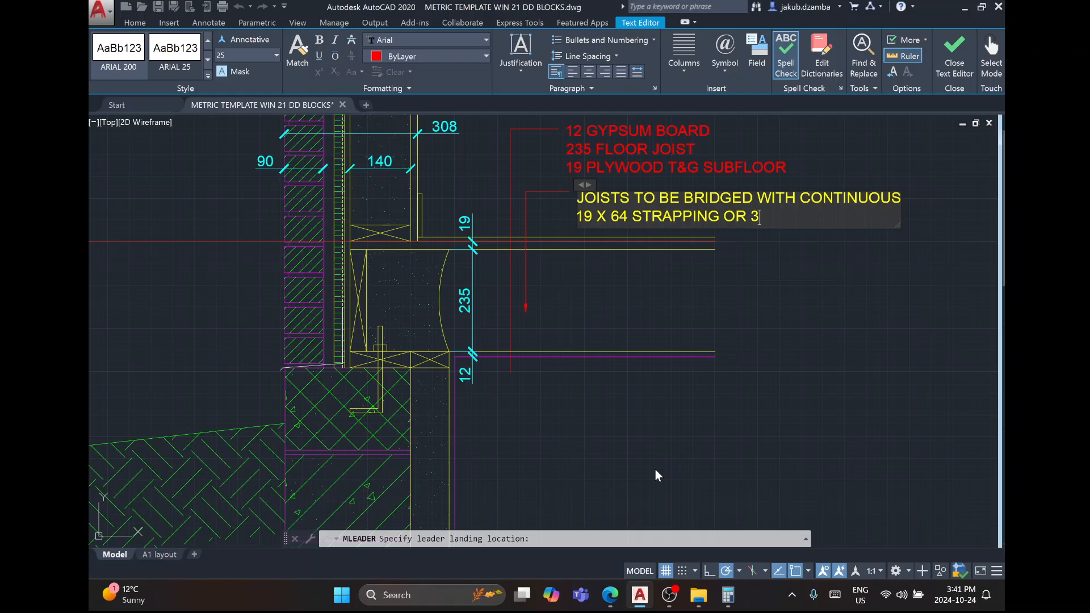
{"action": "type", "text": "8 X 38 CROSS"}
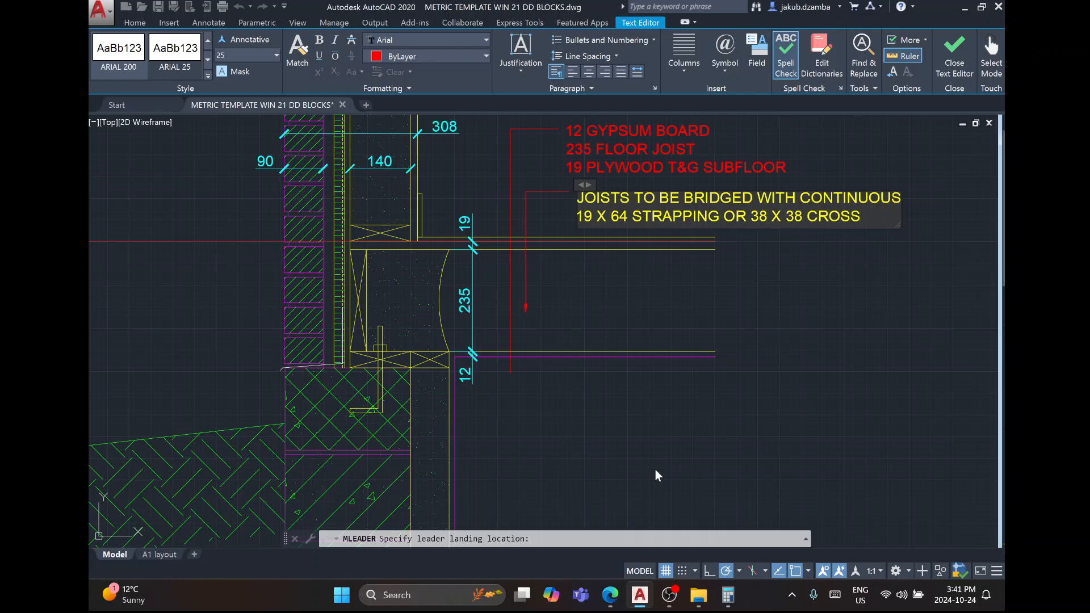
{"action": "type", "text": " BRDIGING"}
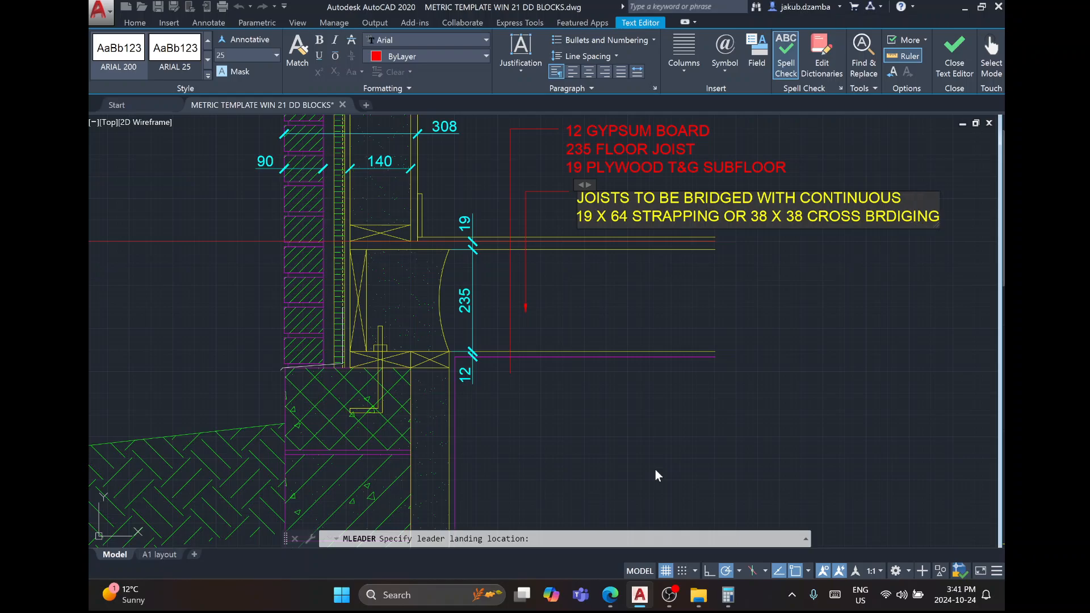
{"action": "key", "text": "BackSpace"}
{"action": "key", "text": "BackSpace"}
{"action": "key", "text": "BackSpace"}
{"action": "key", "text": "BackSpace"}
{"action": "key", "text": "BackSpace"}
{"action": "key", "text": "BackSpace"}
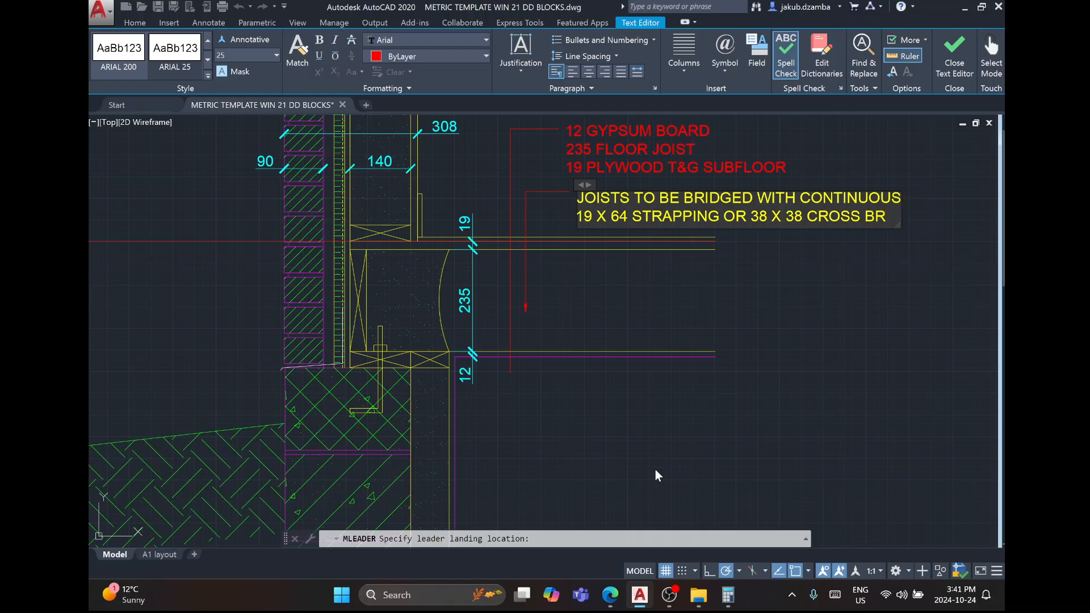
{"action": "type", "text": "IDGING"}
{"action": "key", "text": "Return"}
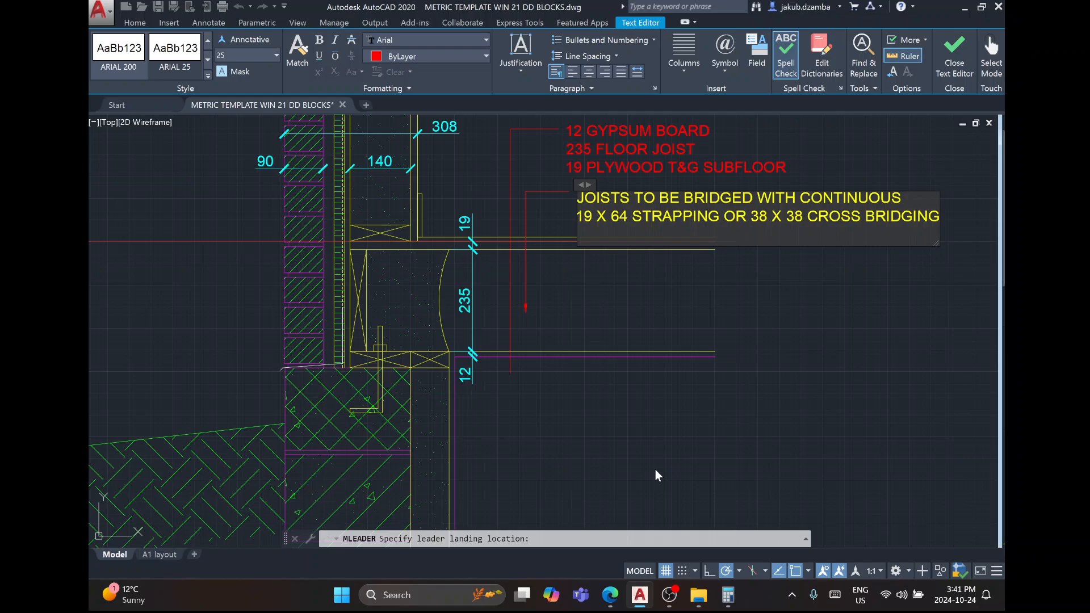
Check the sample PDF and finish the note with the third line "OR SOLID BLOCKING AT 2100 O.C.".
{"action": "left_click", "coordinate": [580, 594]}
{"action": "left_click", "coordinate": [609, 595]}
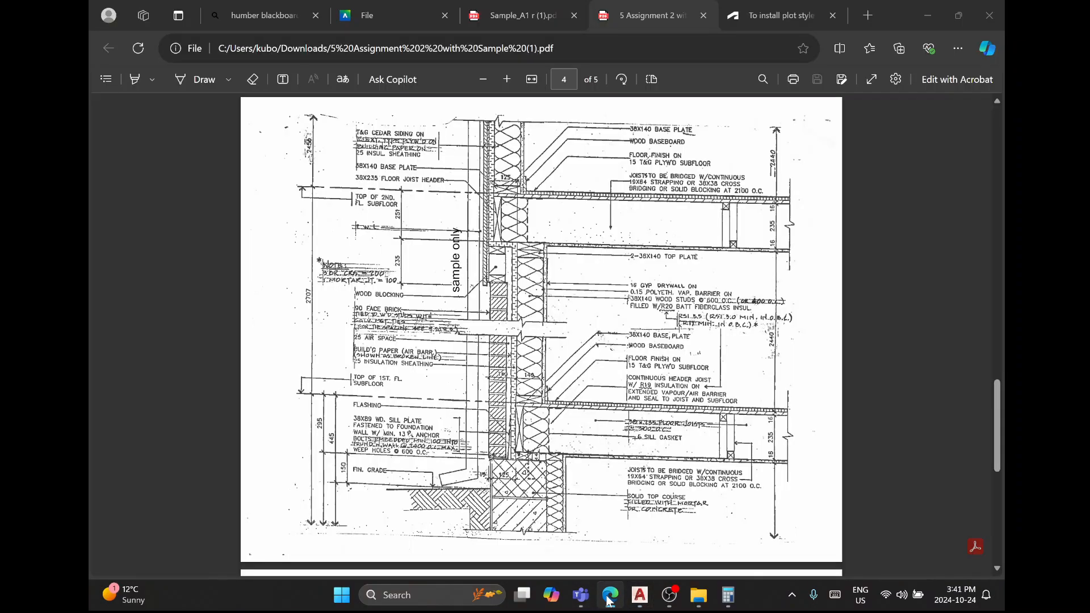
{"action": "left_click", "coordinate": [609, 596]}
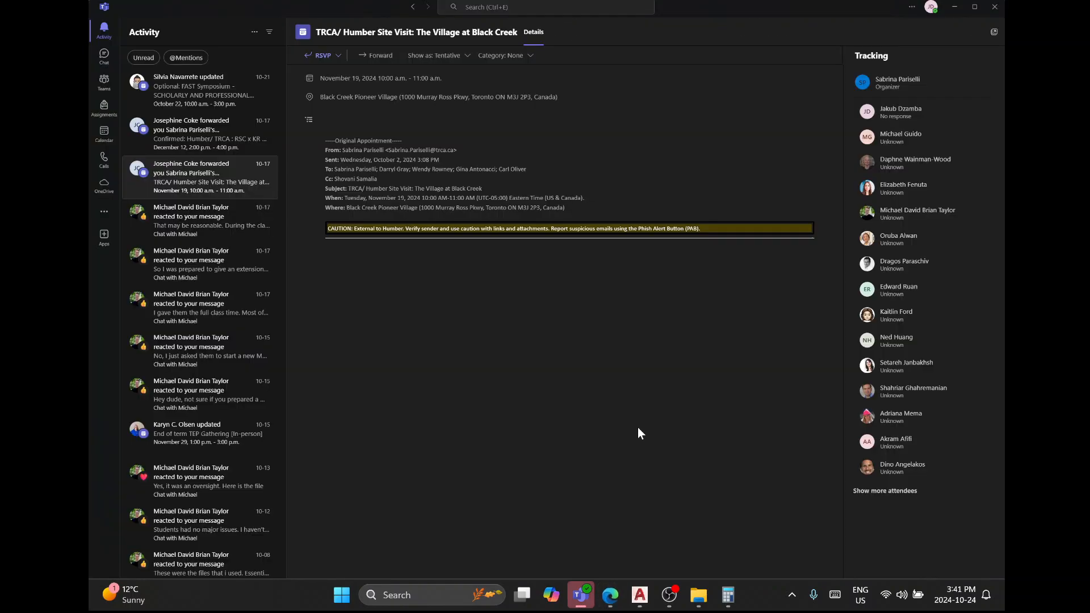
{"action": "left_click", "coordinate": [640, 595]}
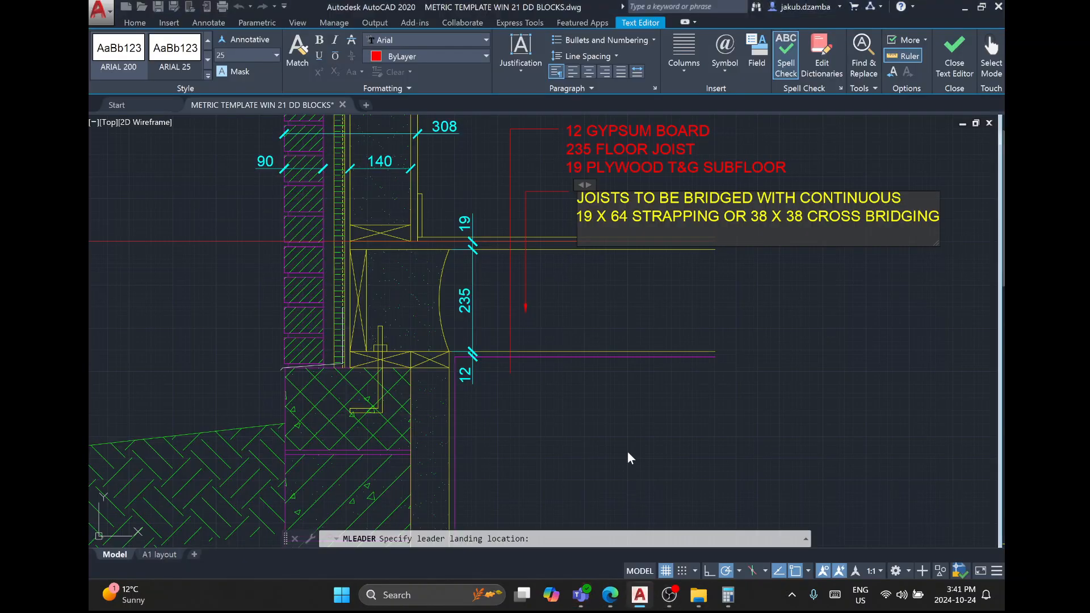
{"action": "type", "text": "OR SOLID BLOCK"}
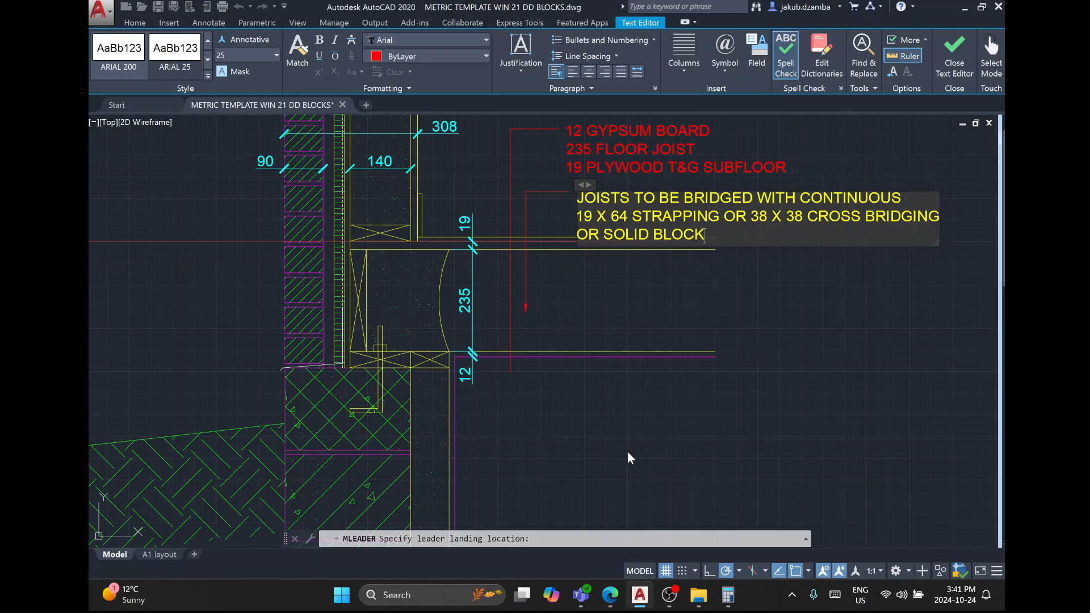
{"action": "type", "text": "ING AT 2100 O"}
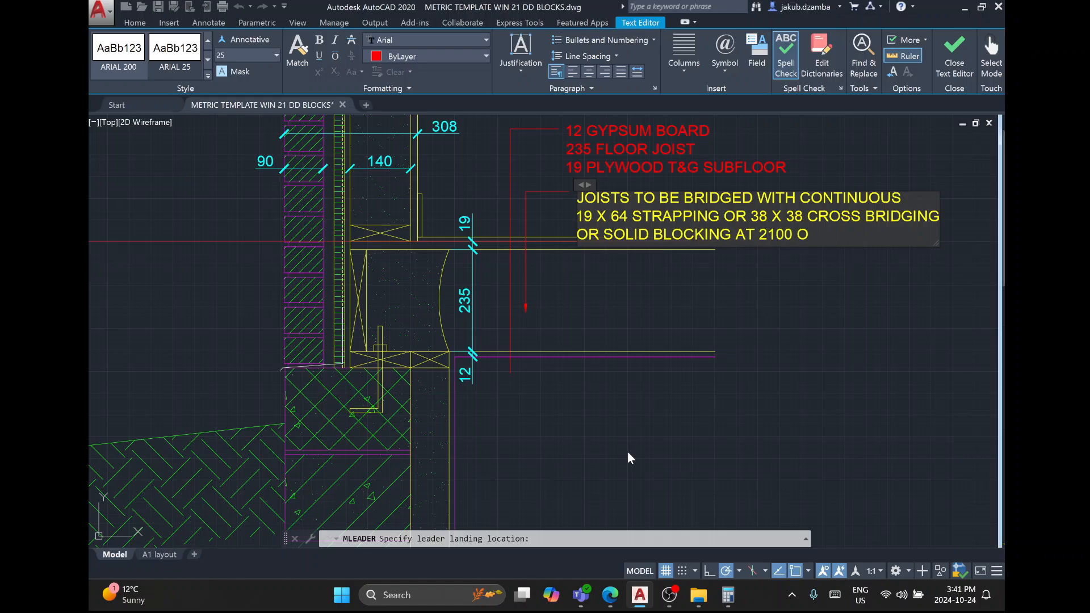
{"action": "type", "text": "CO."}
{"action": "key", "text": "BackSpace"}
{"action": "type", "text": ".C."}
{"action": "left_click", "coordinate": [675, 311]}
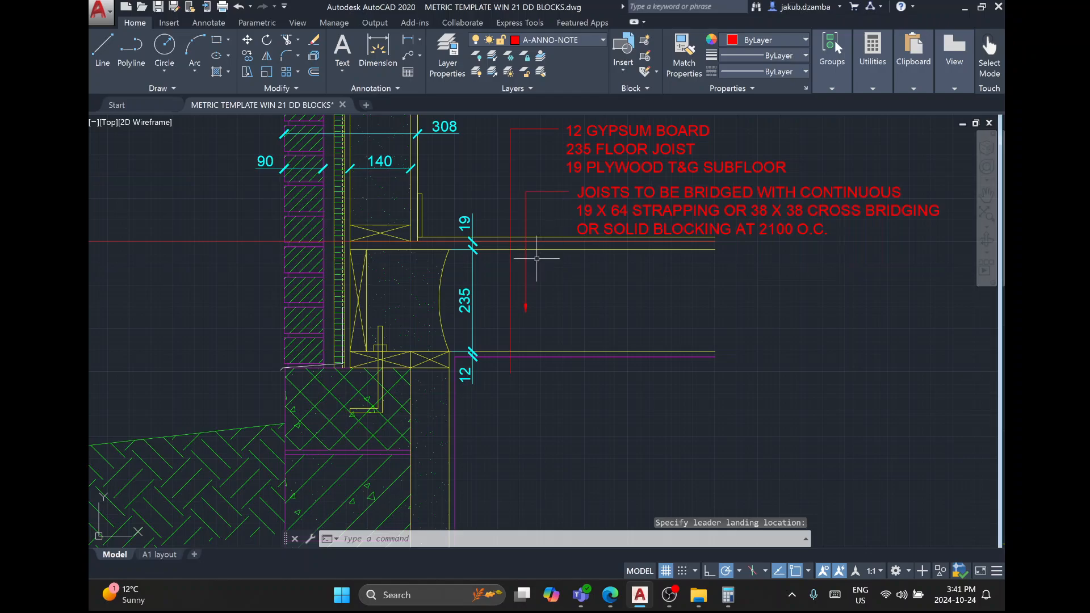
Try to move the floor assembly note and its horizontal leader line straight up, away from the joist bridging note.
{"action": "middle_click_drag", "start_coordinate": [626, 217], "coordinate": [663, 382]}
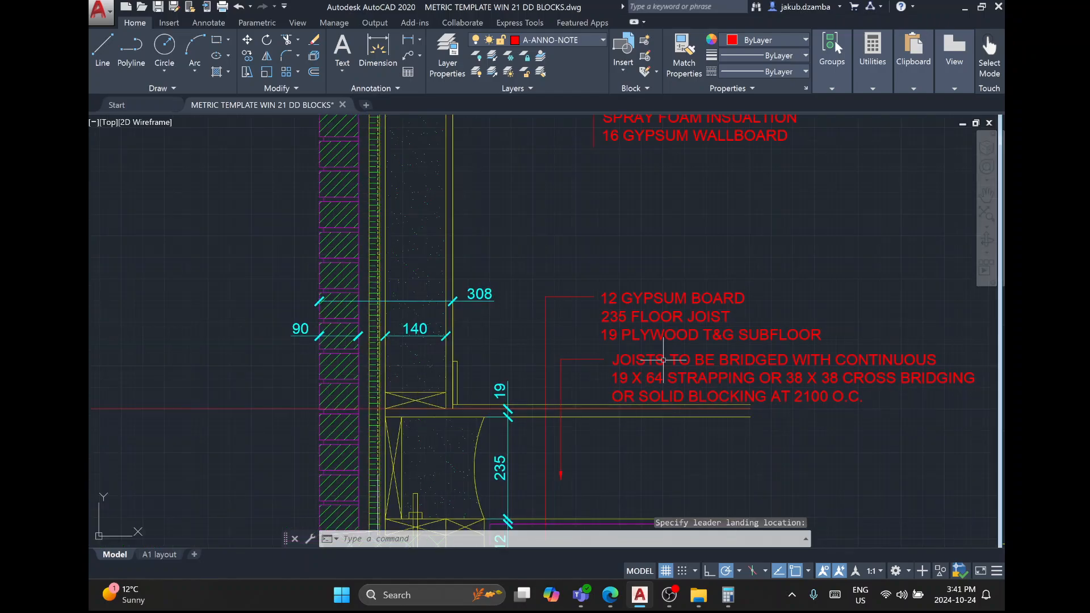
{"action": "scroll", "coordinate": [654, 314], "scroll_direction": "up", "scroll_amount": 2}
{"action": "type", "text": "m"}
{"action": "key", "text": "Return"}
{"action": "left_click", "coordinate": [600, 222]}
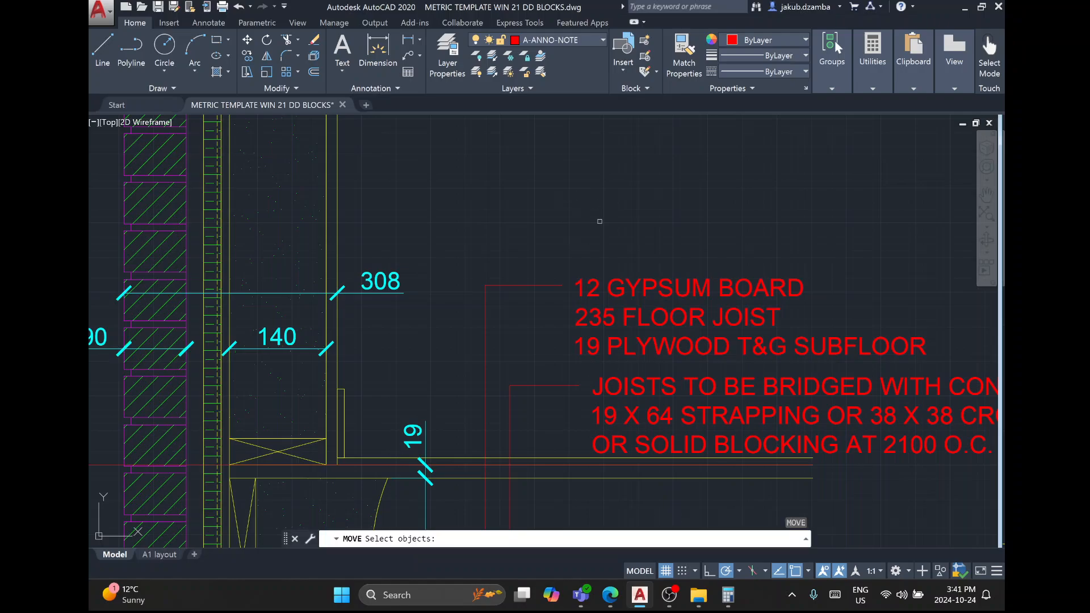
{"action": "left_click", "coordinate": [550, 351]}
{"action": "key", "text": "Return"}
{"action": "left_click", "coordinate": [530, 358]}
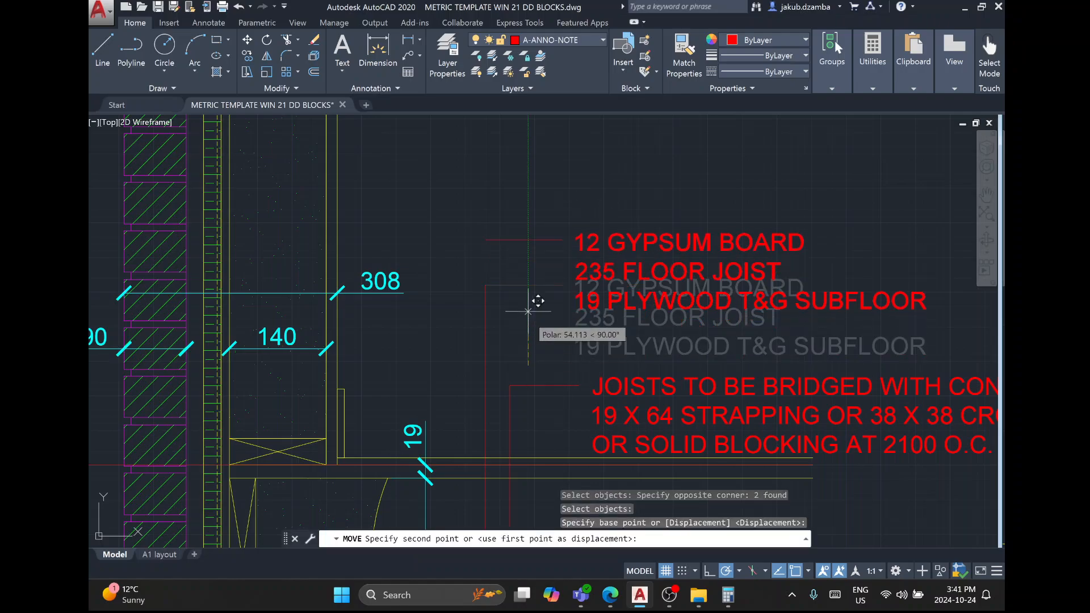
{"action": "left_click", "coordinate": [527, 282]}
{"action": "key", "text": "ctrl+z"}
{"action": "right_click", "coordinate": [560, 199]}
{"action": "left_click", "coordinate": [588, 209]}
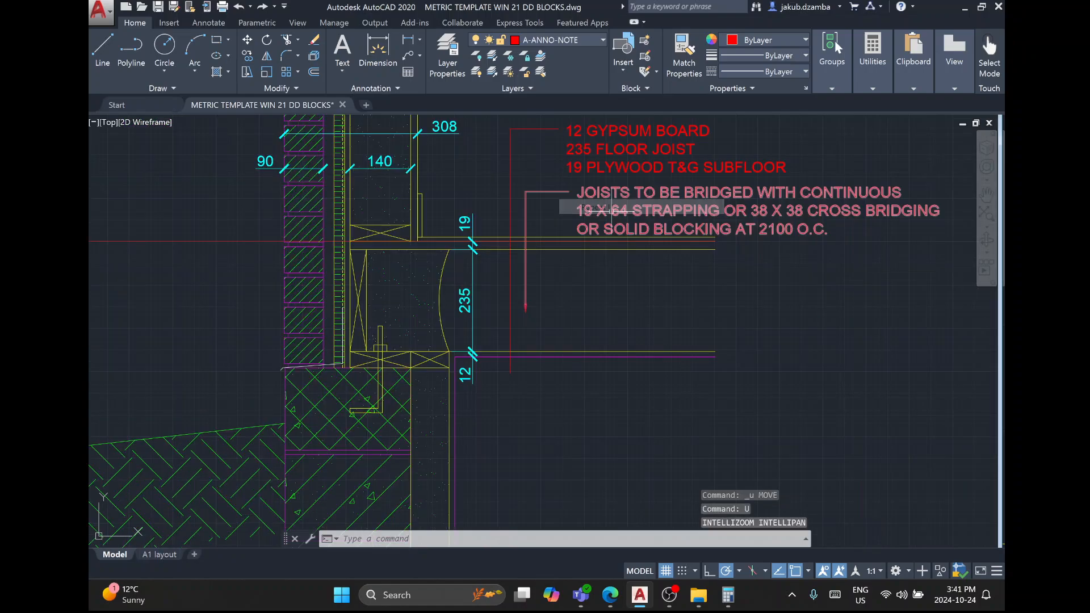
{"action": "key", "text": "Escape"}
{"action": "key", "text": "ctrl+y"}
Move the floor assembly note and its horizontal leader line straight up to leave a gap above the joist bridging note.
{"action": "type", "text": "m"}
{"action": "key", "text": "Return"}
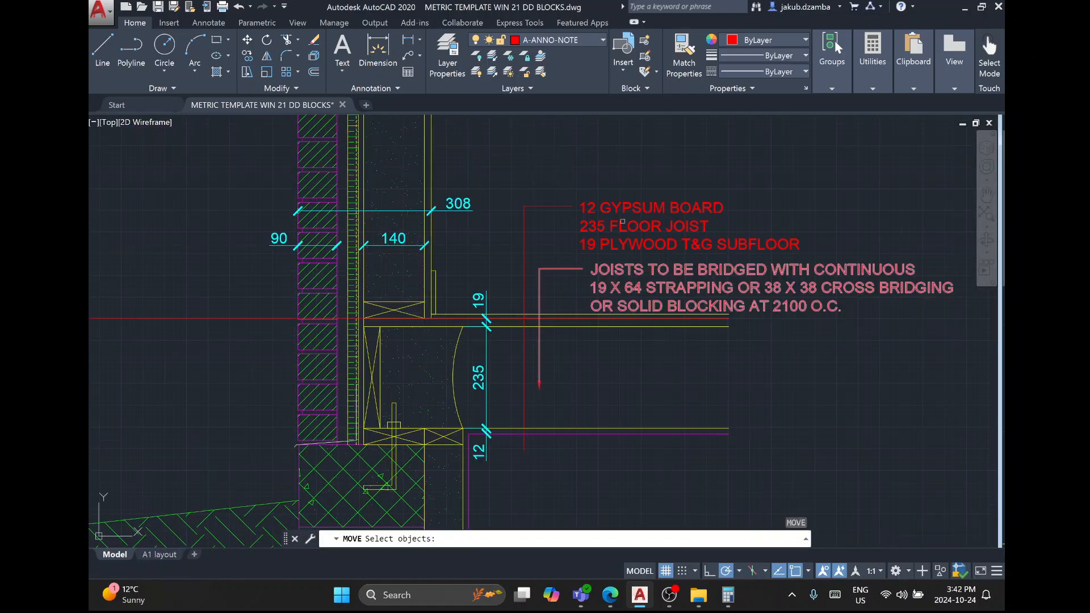
{"action": "left_click", "coordinate": [615, 174]}
{"action": "left_click", "coordinate": [546, 224]}
{"action": "key", "text": "Return"}
{"action": "left_click", "coordinate": [849, 233]}
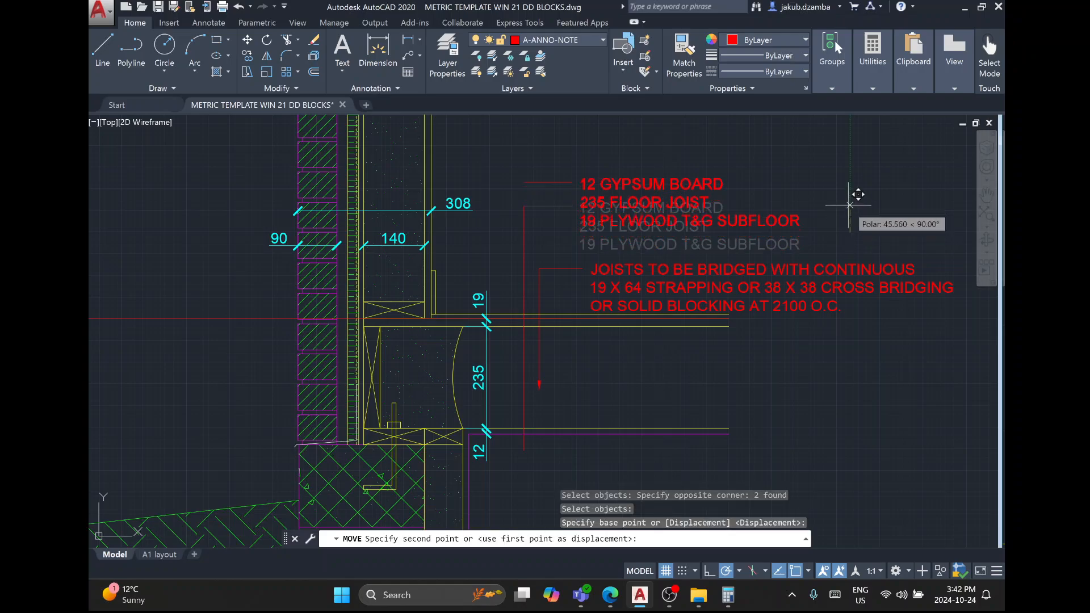
{"action": "left_click", "coordinate": [848, 189]}
Stretch the floor assembly's vertical leader line up to meet the raised horizontal leader line.
{"action": "left_click", "coordinate": [530, 224]}
{"action": "left_click", "coordinate": [519, 448]}
{"action": "left_click", "coordinate": [523, 206]}
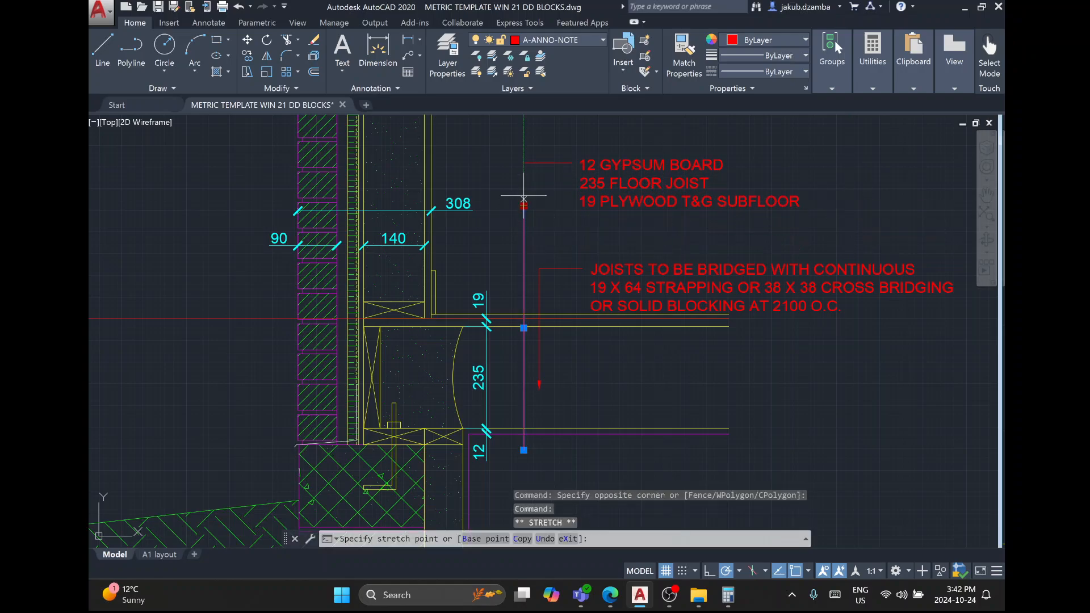
{"action": "left_click", "coordinate": [524, 167]}
{"action": "key", "text": "Escape"}
Raise the joist bridging note and its leader bend closer to the floor assembly note and align both notes' text along their left edges.
{"action": "left_click", "coordinate": [586, 267]}
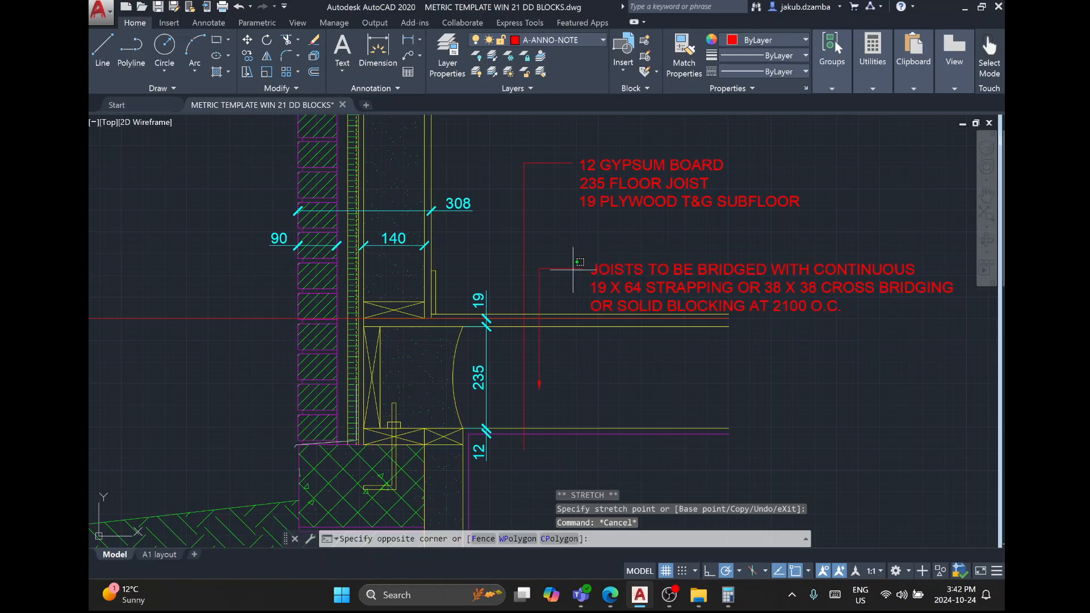
{"action": "left_click", "coordinate": [543, 266]}
{"action": "left_click", "coordinate": [539, 267]}
{"action": "left_click", "coordinate": [539, 268]}
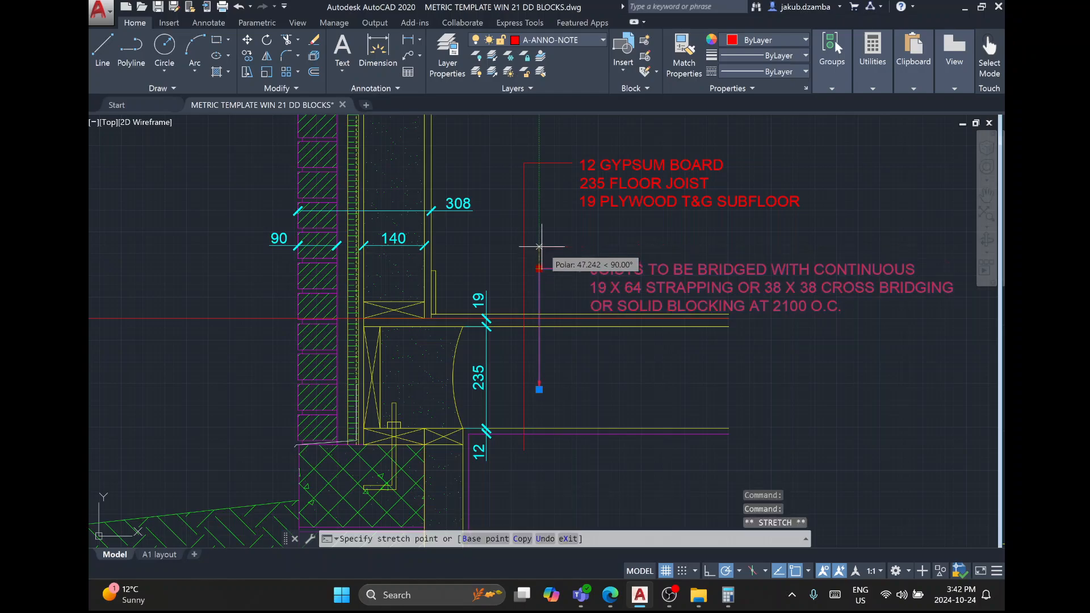
{"action": "left_click", "coordinate": [539, 238]}
{"action": "left_click", "coordinate": [539, 238]}
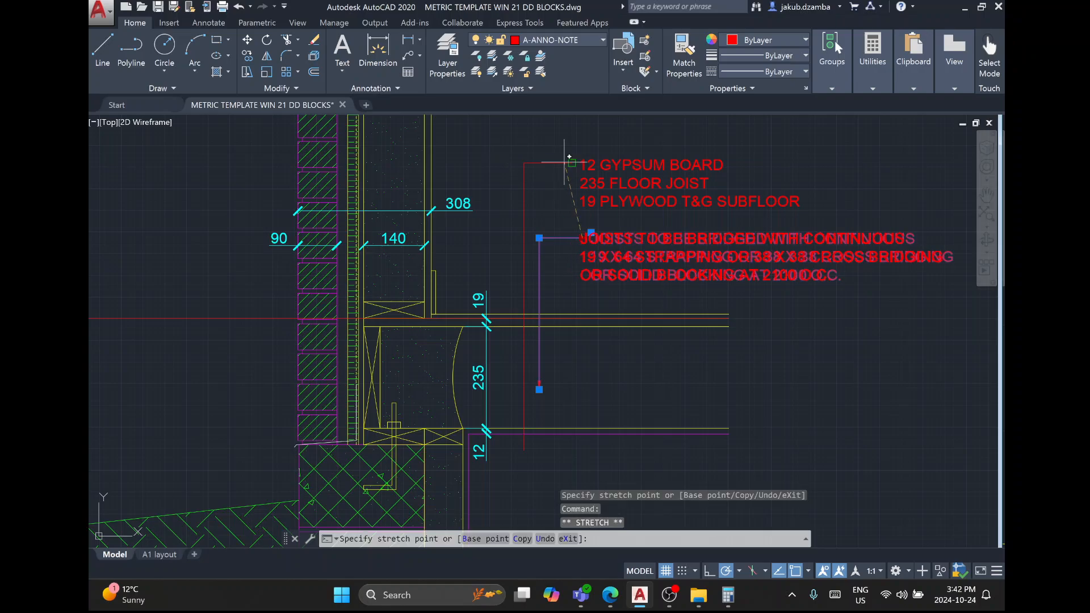
{"action": "left_click", "coordinate": [580, 234]}
{"action": "key", "text": "Escape"}
Change the joist bridging leader's arrowhead to Dot in its properties.
{"action": "left_click", "coordinate": [537, 383]}
{"action": "key", "text": "Escape"}
{"action": "left_click", "coordinate": [538, 383]}
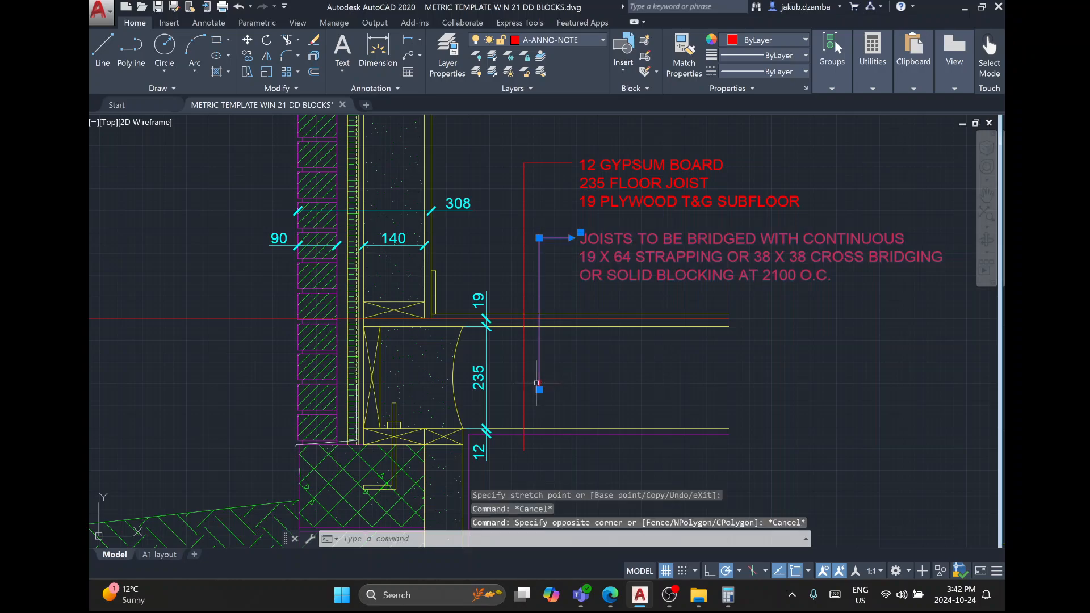
{"action": "right_click", "coordinate": [538, 383]}
{"action": "left_click", "coordinate": [597, 558]}
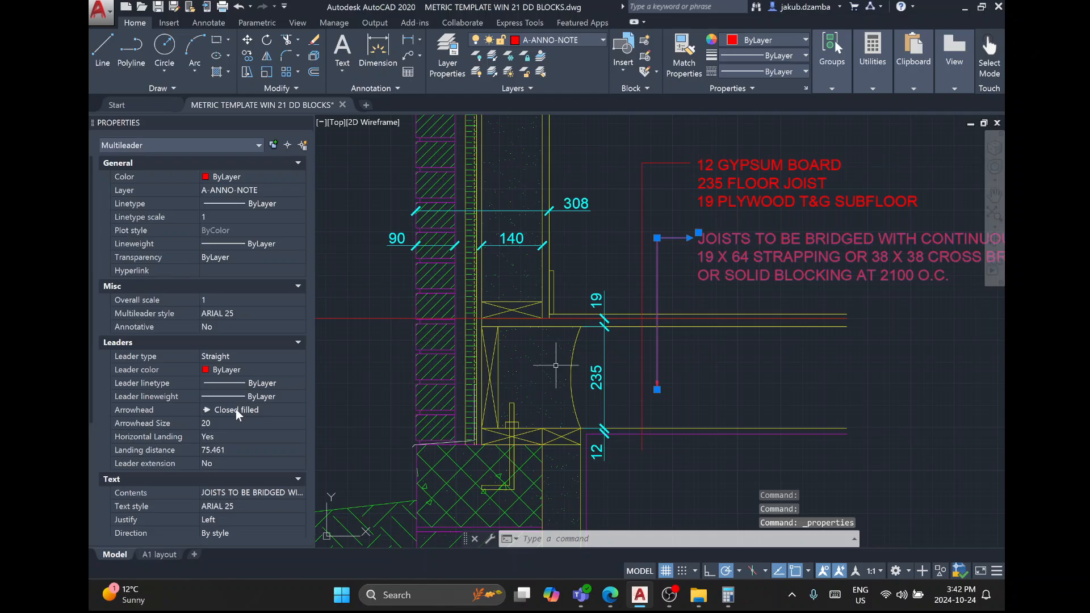
{"action": "left_click", "coordinate": [298, 409]}
{"action": "left_click", "coordinate": [226, 446]}
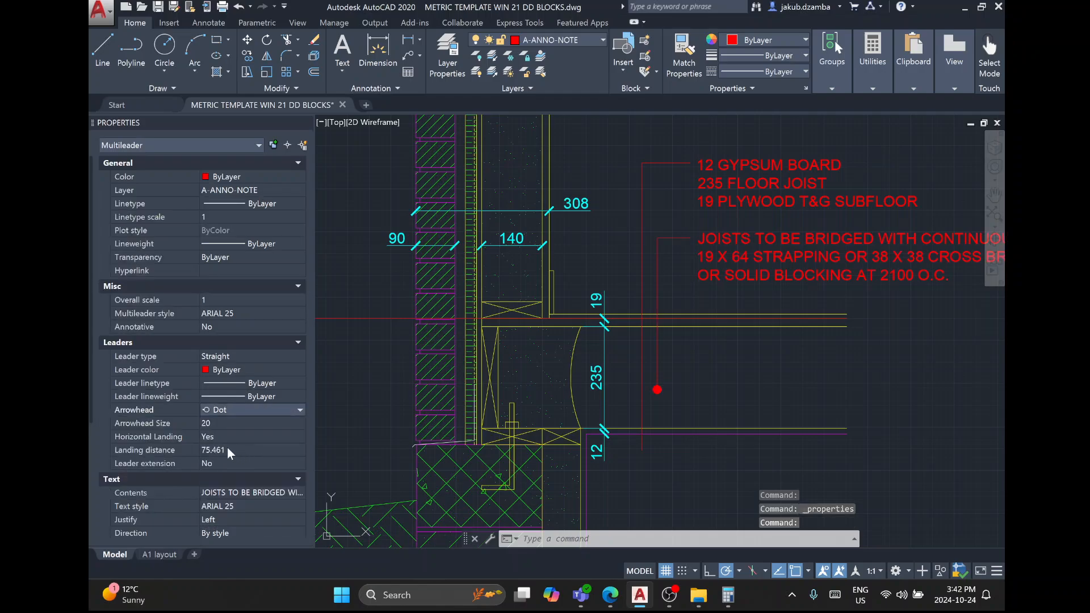
Set the joist bridging leader's arrowhead size to 15, deselect it and close its properties.
{"action": "left_click", "coordinate": [212, 425]}
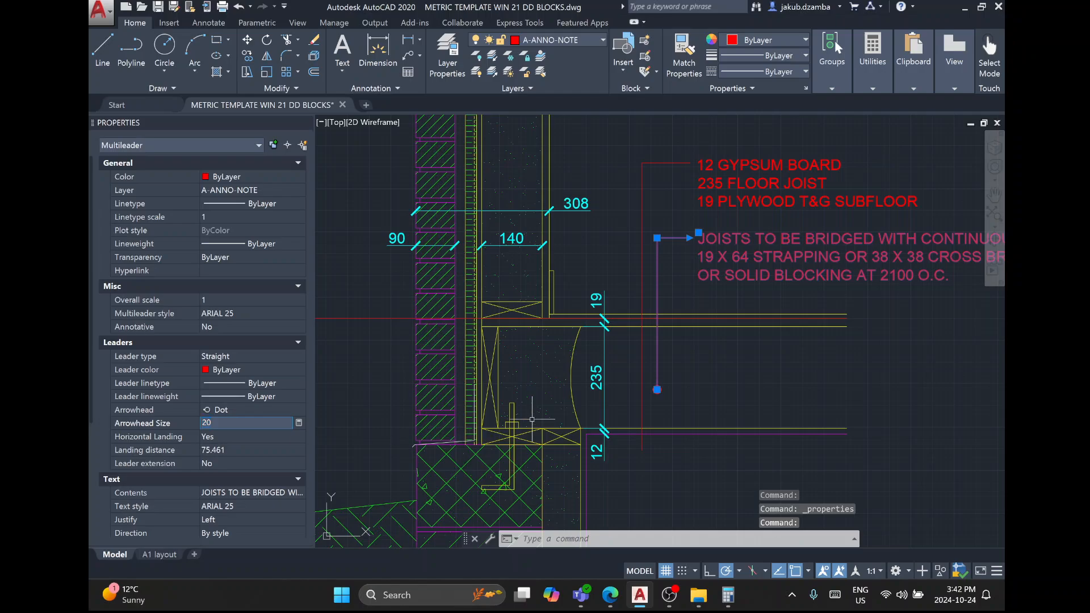
{"action": "type", "text": "15"}
{"action": "key", "text": "Return"}
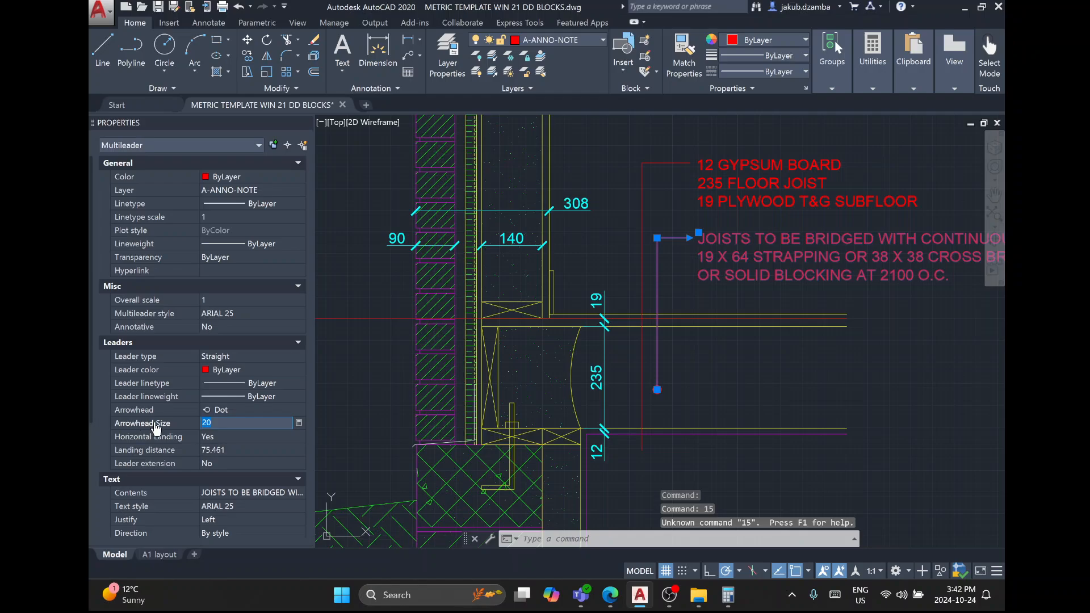
{"action": "type", "text": "15"}
{"action": "key", "text": "Return"}
{"action": "left_click", "coordinate": [701, 402]}
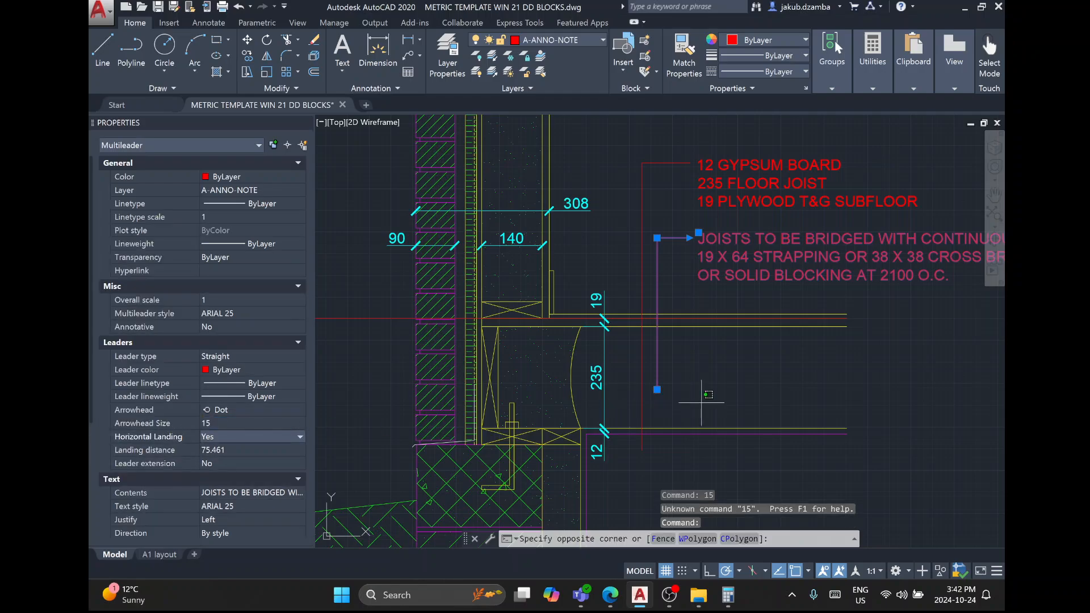
{"action": "key", "text": "Escape"}
{"action": "key", "text": "Escape"}
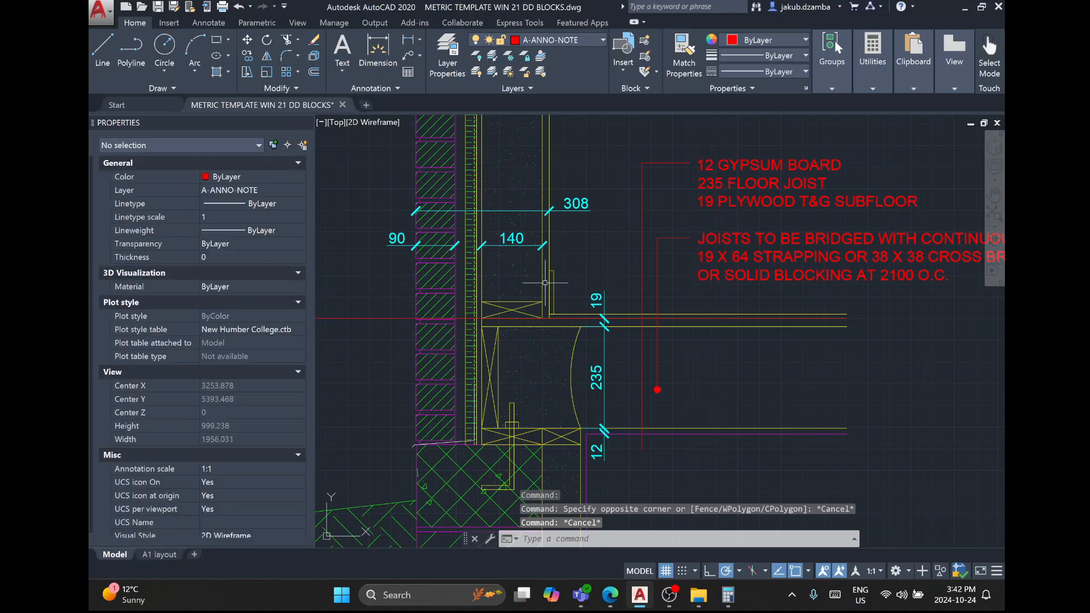
{"action": "left_click", "coordinate": [306, 122]}
Switch from model space to the A1 layout sheet.
{"action": "scroll", "coordinate": [592, 317], "scroll_direction": "down", "scroll_amount": 4}
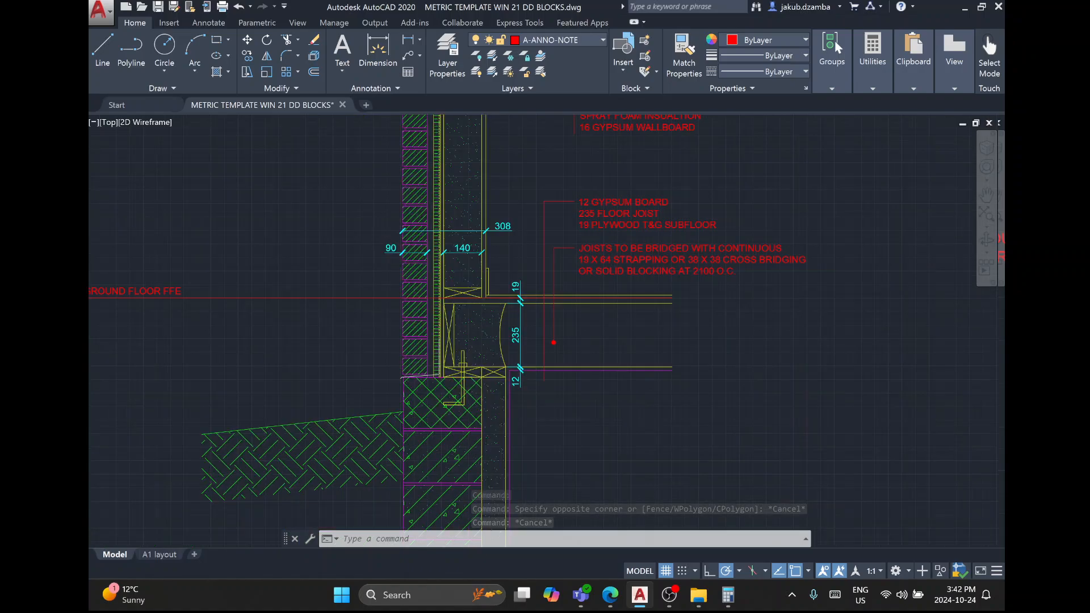
{"action": "middle_click_drag", "start_coordinate": [581, 318], "coordinate": [618, 339]}
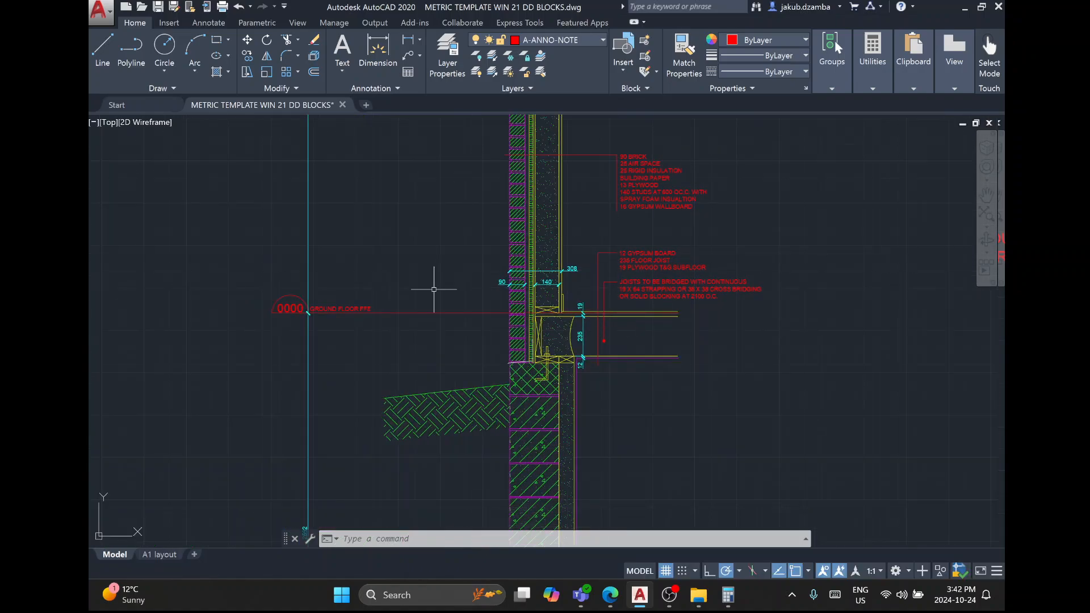
{"action": "scroll", "coordinate": [592, 341], "scroll_direction": "down", "scroll_amount": 2}
{"action": "scroll", "coordinate": [607, 337], "scroll_direction": "down", "scroll_amount": 1}
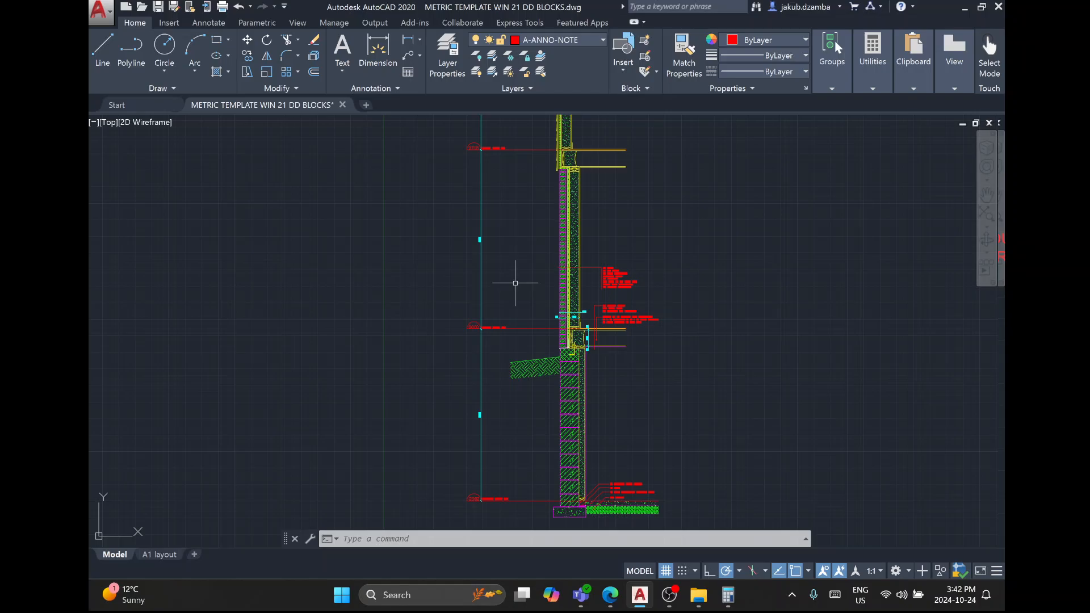
{"action": "left_click", "coordinate": [158, 555]}
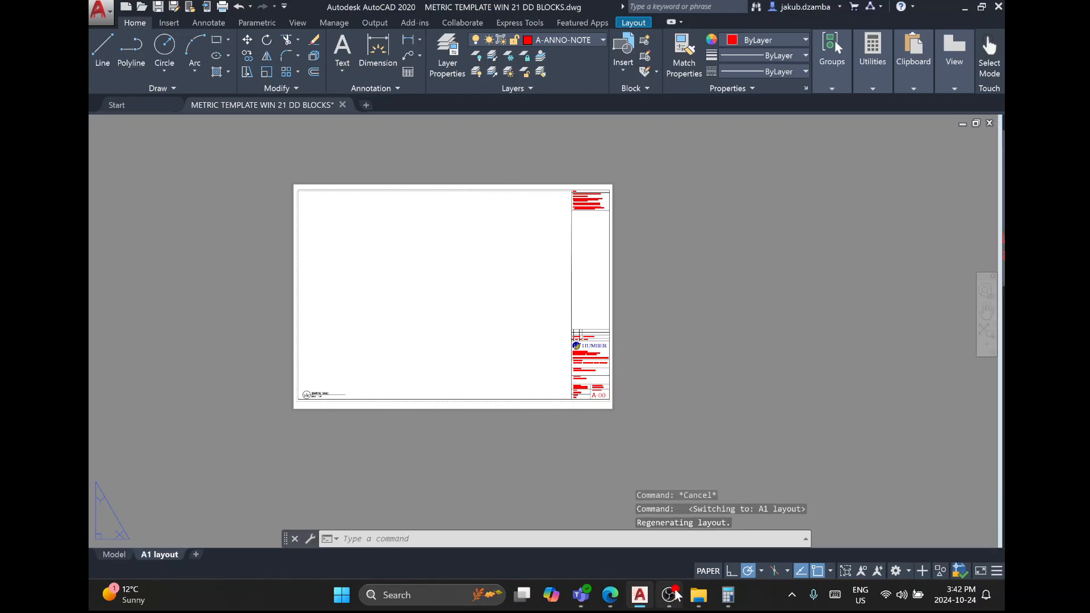
{"action": "left_click", "coordinate": [676, 594]}
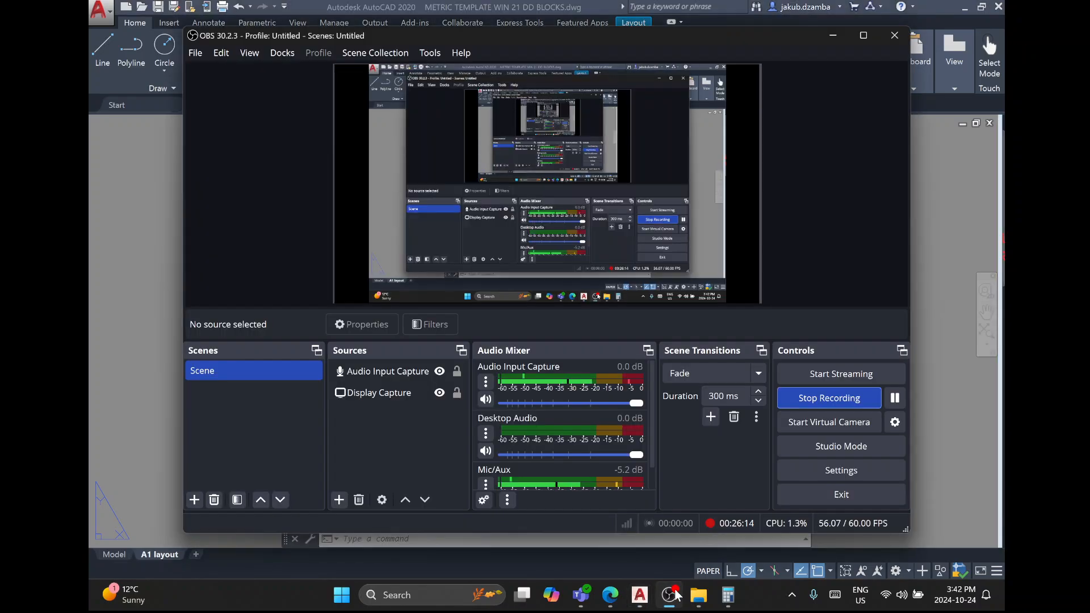
{"action": "left_click", "coordinate": [933, 396]}
Change the project name in the title block to TWO-STORY RESIDENCE.
{"action": "scroll", "coordinate": [531, 353], "scroll_direction": "up", "scroll_amount": 5}
{"action": "middle_click_drag", "start_coordinate": [629, 390], "coordinate": [559, 303]}
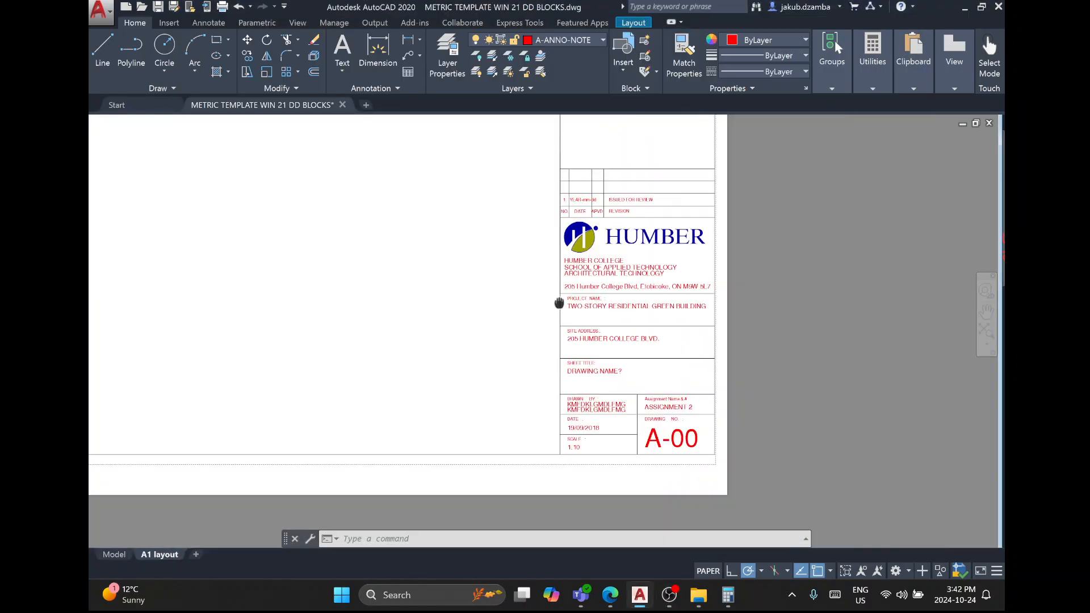
{"action": "scroll", "coordinate": [611, 308], "scroll_direction": "up", "scroll_amount": 2}
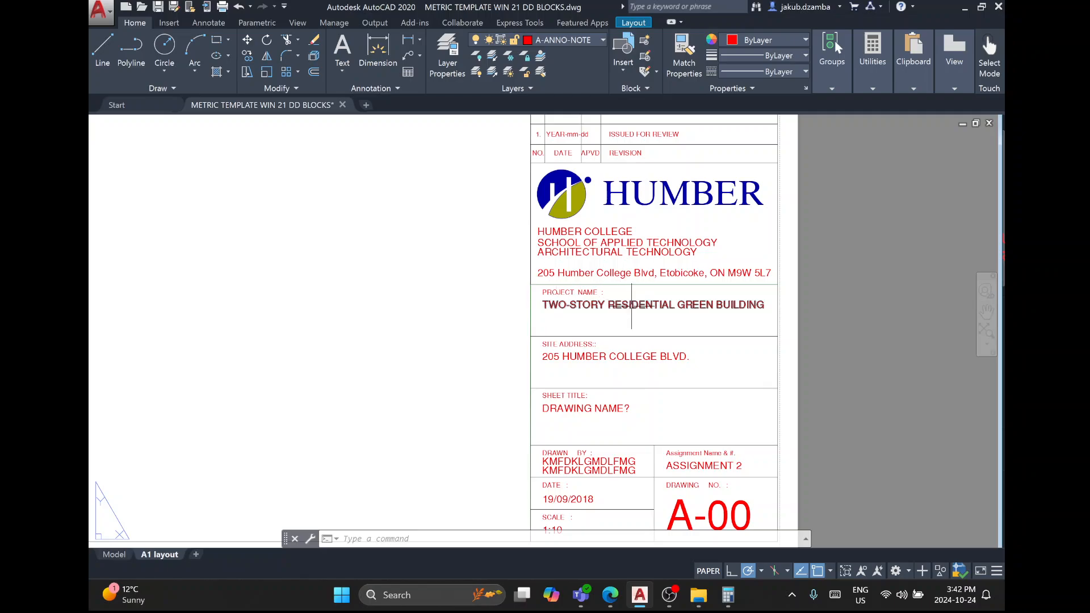
{"action": "double_click", "coordinate": [632, 306]}
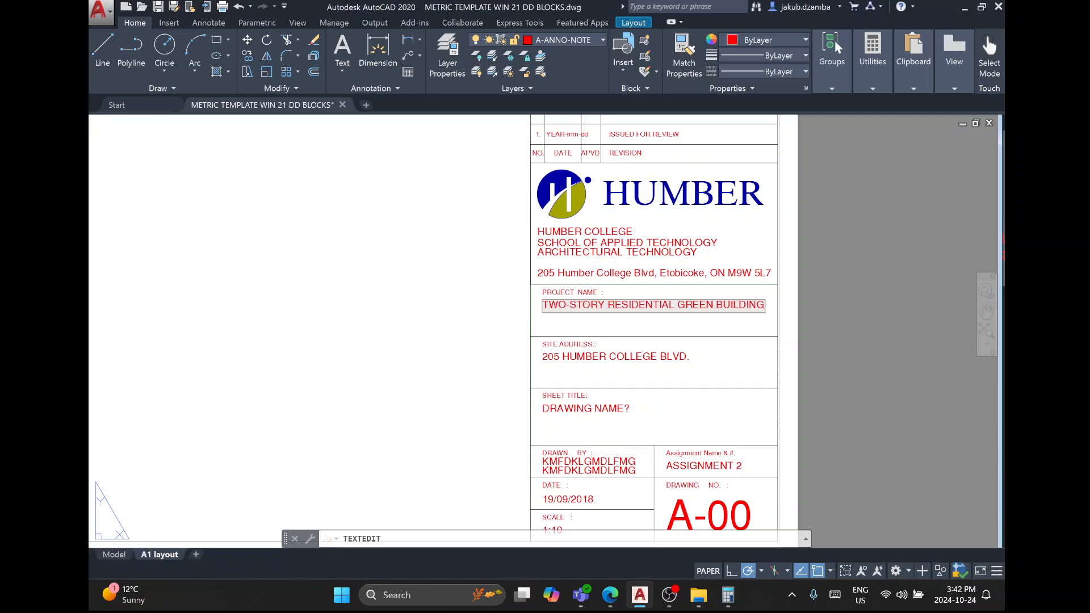
{"action": "left_click_drag", "start_coordinate": [653, 306], "coordinate": [923, 322]}
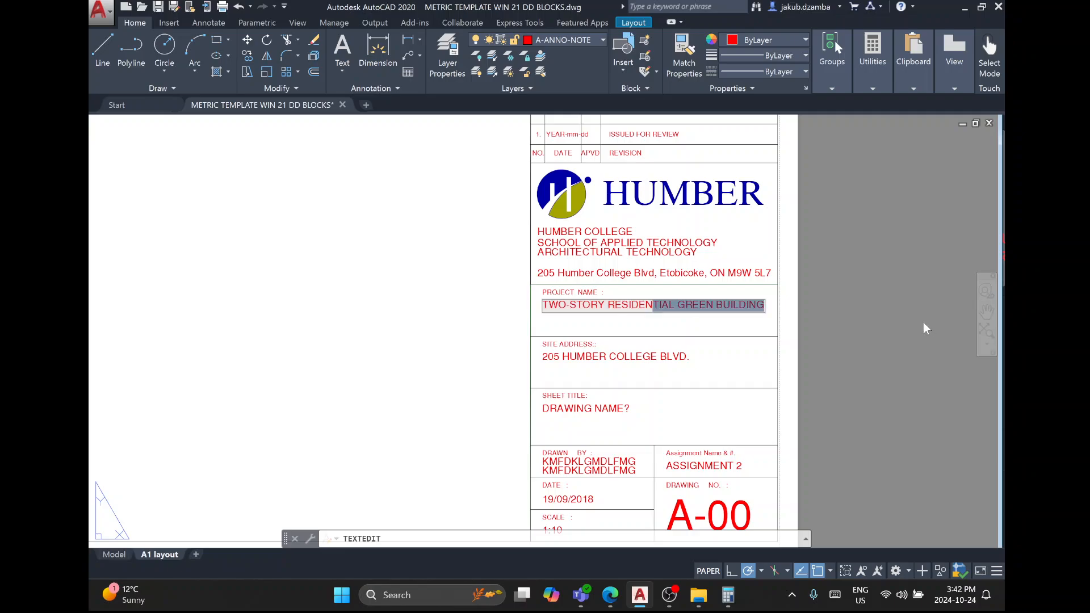
{"action": "type", "text": "CE"}
{"action": "left_click", "coordinate": [711, 369]}
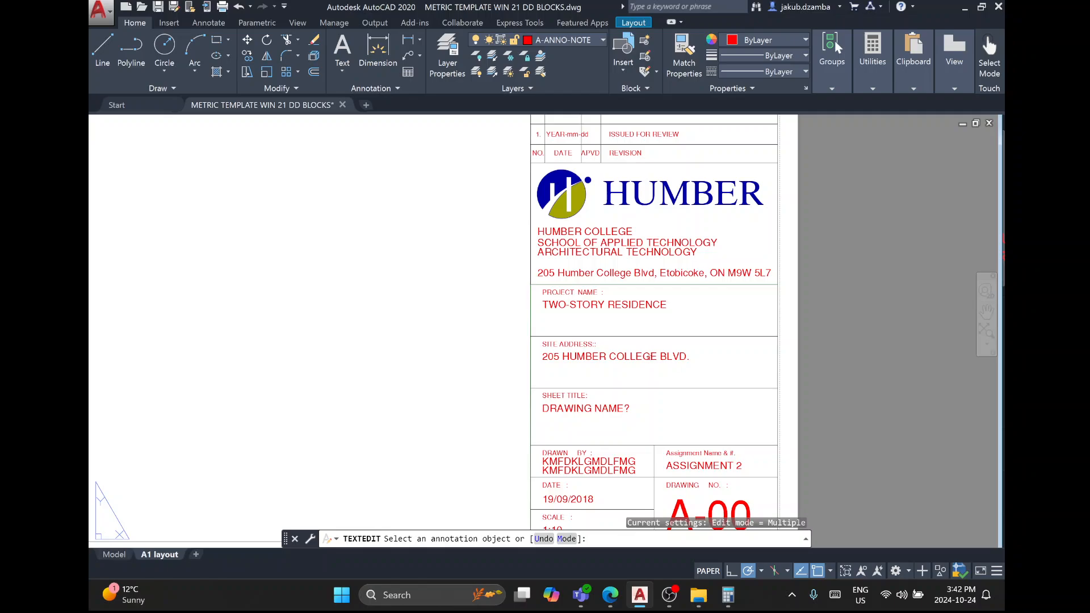
{"action": "right_click", "coordinate": [636, 347]}
{"action": "left_click", "coordinate": [659, 356]}
Set the sheet title in the title block to WALL SECTION.
{"action": "middle_click_drag", "start_coordinate": [619, 302], "coordinate": [605, 250]}
{"action": "double_click", "coordinate": [568, 356]}
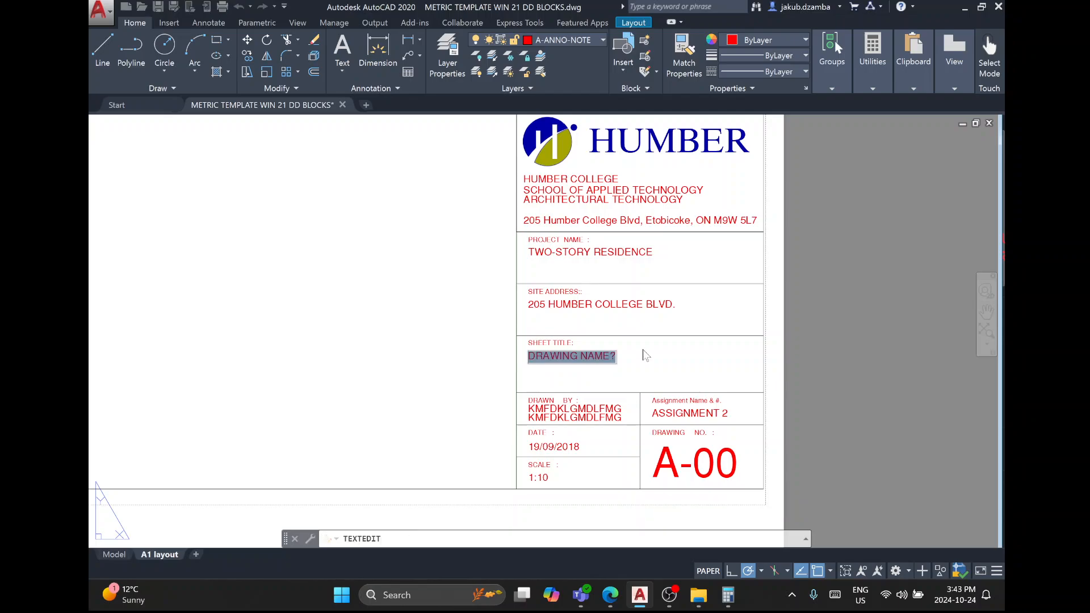
{"action": "type", "text": "WALL SECTION"}
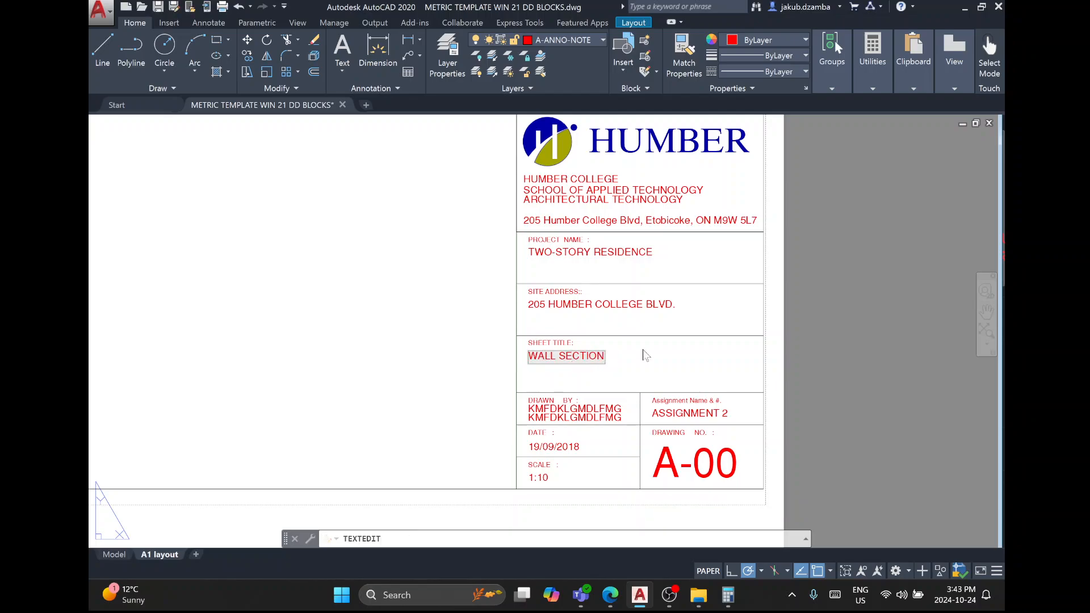
{"action": "left_click", "coordinate": [625, 395]}
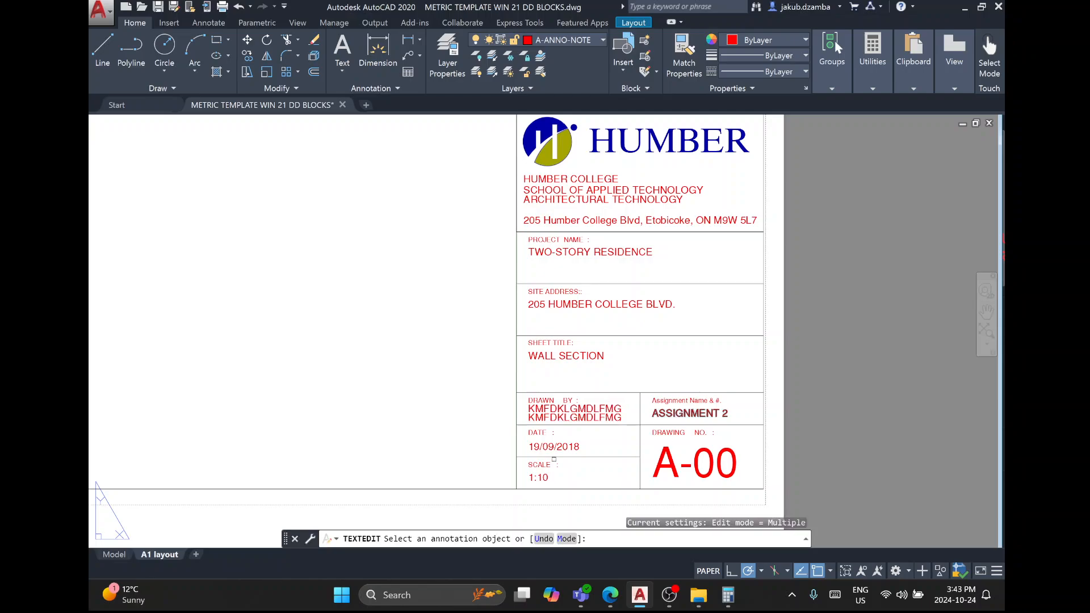
Set the date in the title block to 24/10/2024.
{"action": "left_click", "coordinate": [567, 449]}
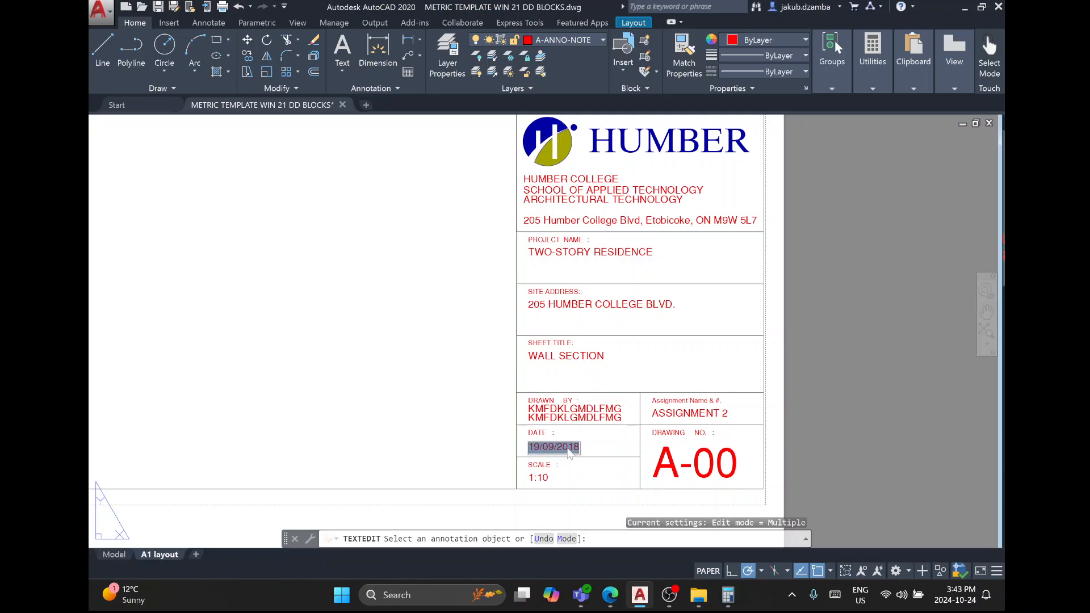
{"action": "mouse_move", "coordinate": [955, 588]}
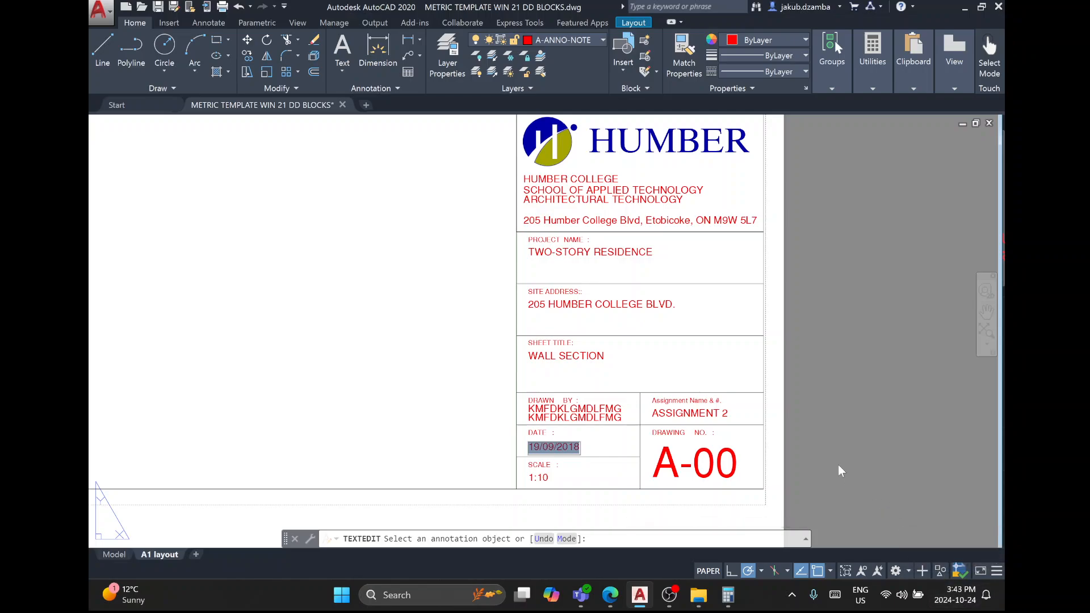
{"action": "type", "text": "24/102024"}
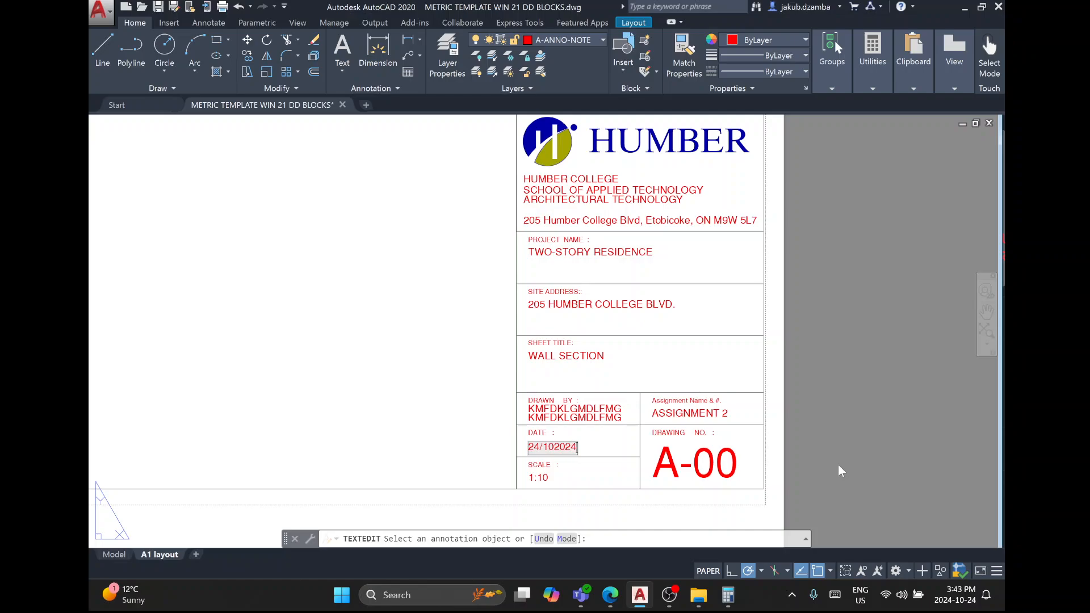
{"action": "key", "text": "BackSpace"}
{"action": "key", "text": "BackSpace"}
{"action": "key", "text": "BackSpace"}
{"action": "key", "text": "BackSpace"}
{"action": "left_click", "coordinate": [693, 455]}
Change the drawing number tag in the title block to A-01 and finish the text editing.
{"action": "left_click", "coordinate": [695, 460]}
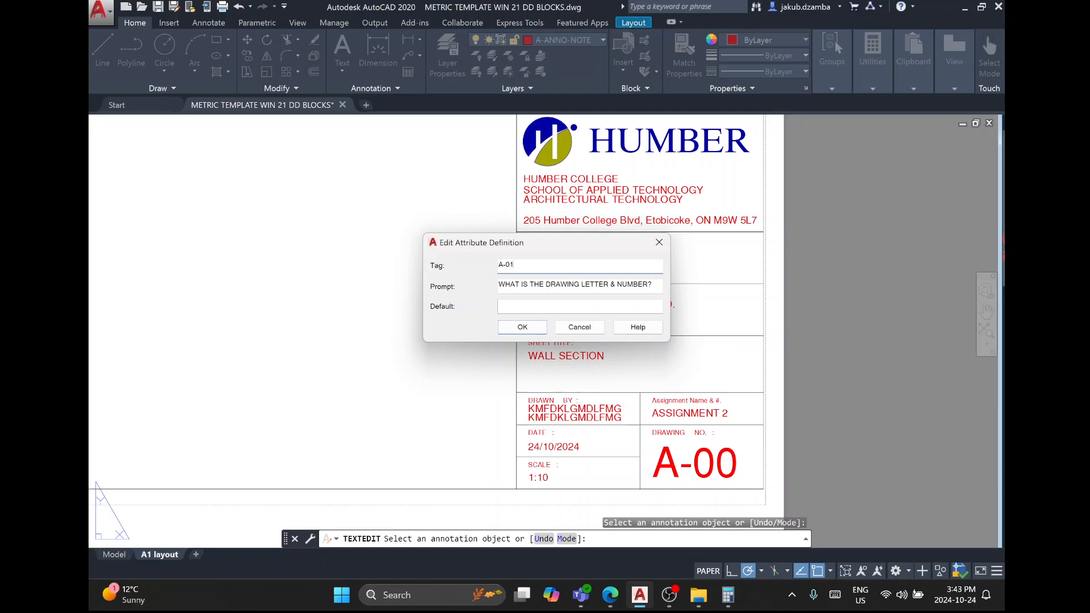
{"action": "left_click", "coordinate": [530, 328]}
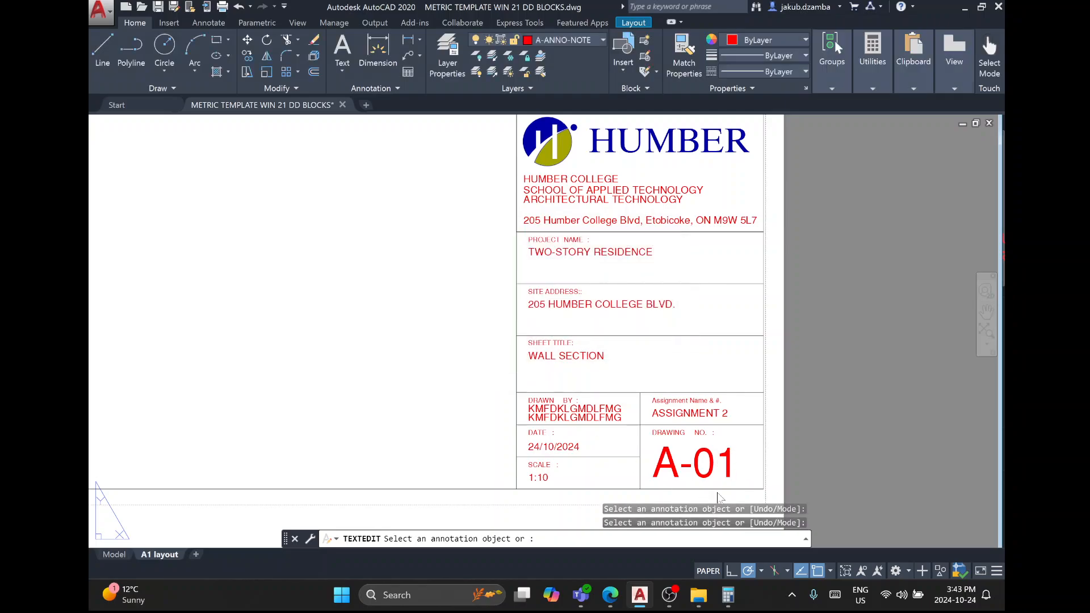
{"action": "scroll", "coordinate": [801, 412], "scroll_direction": "down", "scroll_amount": 3}
{"action": "right_click", "coordinate": [659, 323]}
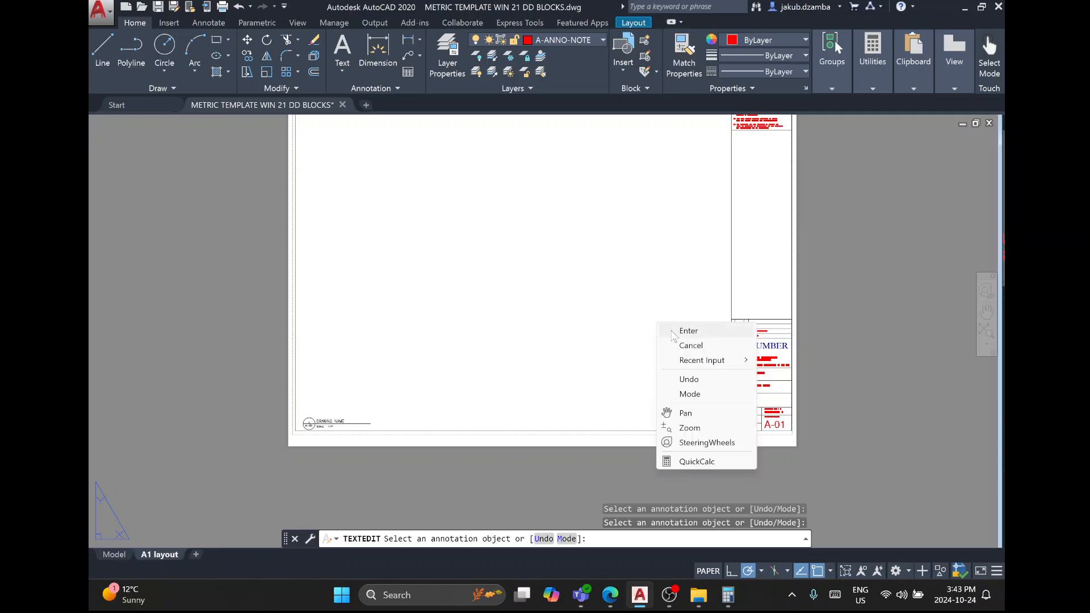
{"action": "left_click", "coordinate": [674, 331]}
{"action": "right_click", "coordinate": [675, 330]}
{"action": "left_click", "coordinate": [613, 322]}
{"action": "left_click", "coordinate": [593, 335]}
Create a single viewport from the sheet frame's upper-left corner and stretch it across the drawing area up to the title block.
{"action": "middle_click_drag", "start_coordinate": [596, 262], "coordinate": [580, 330]}
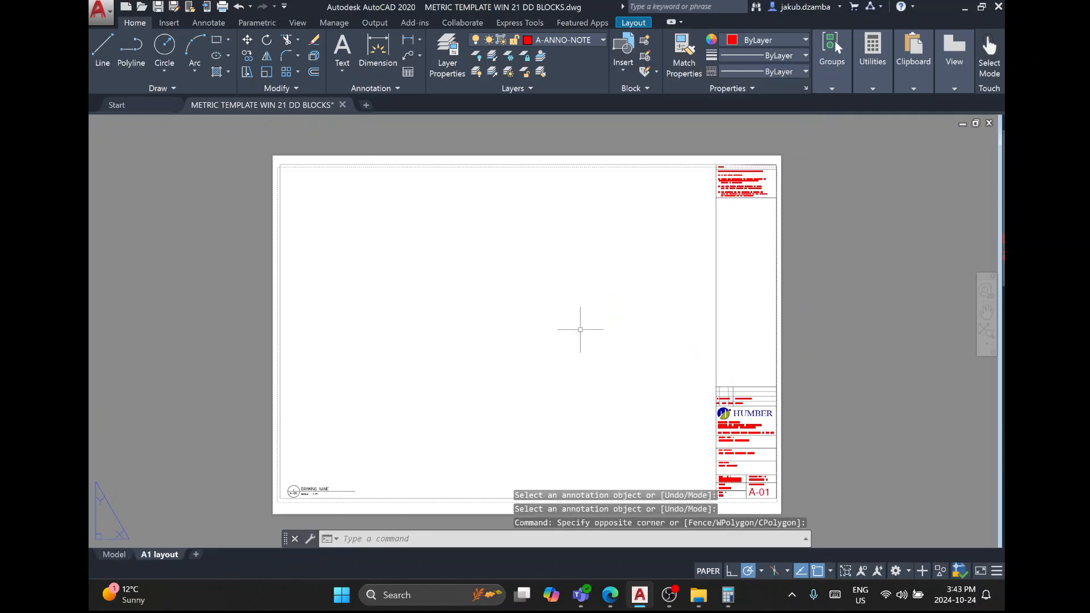
{"action": "type", "text": "V"}
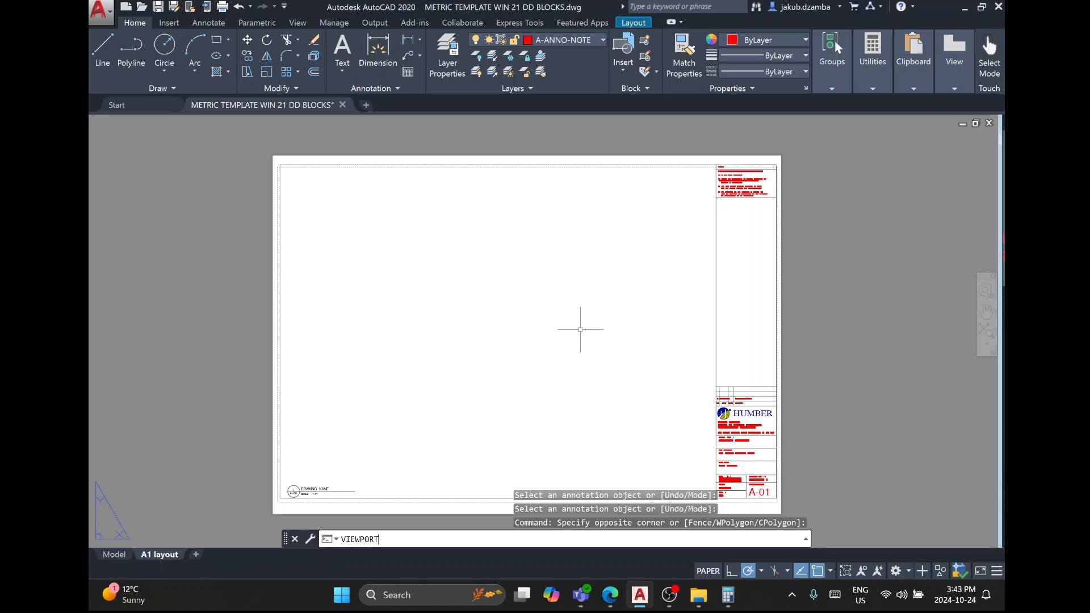
{"action": "type", "text": "IEWPORT"}
{"action": "key", "text": "Return"}
{"action": "left_click", "coordinate": [397, 235]}
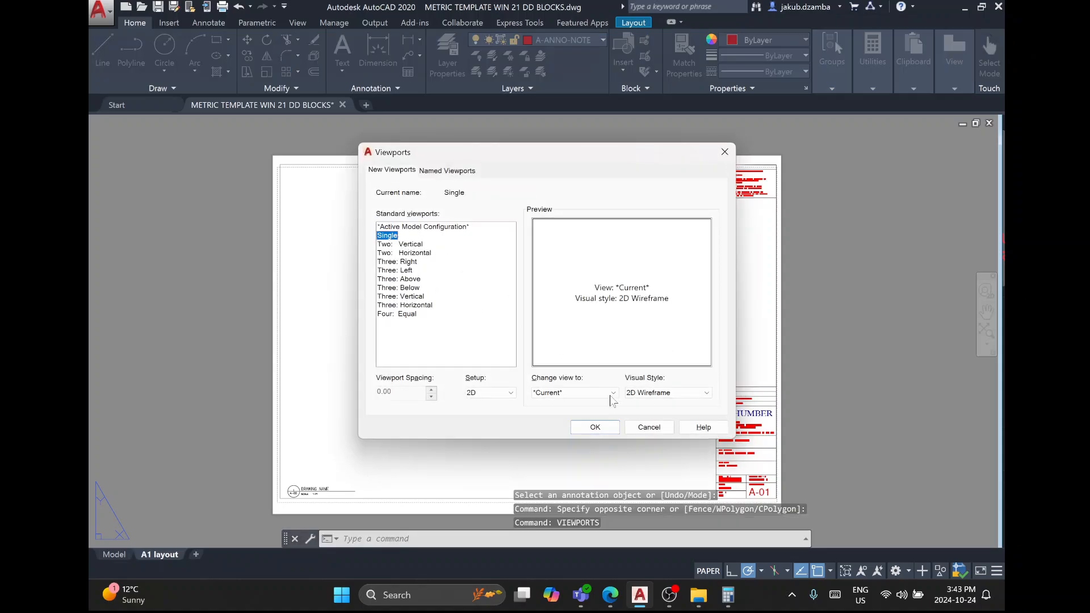
{"action": "left_click", "coordinate": [595, 427]}
{"action": "left_click", "coordinate": [279, 165]}
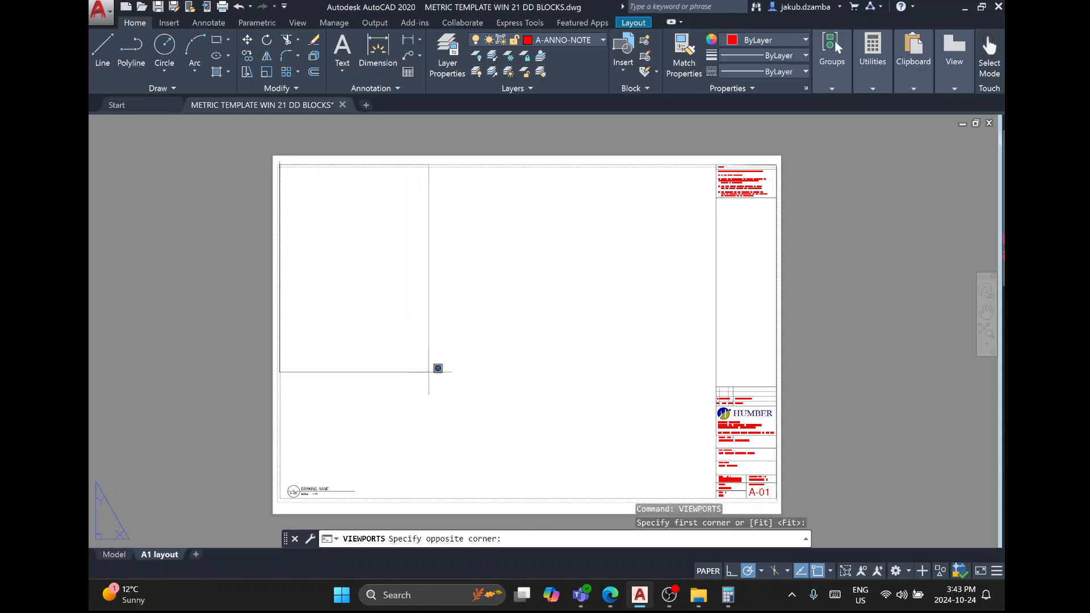
{"action": "left_click", "coordinate": [500, 498]}
{"action": "left_click", "coordinate": [496, 325]}
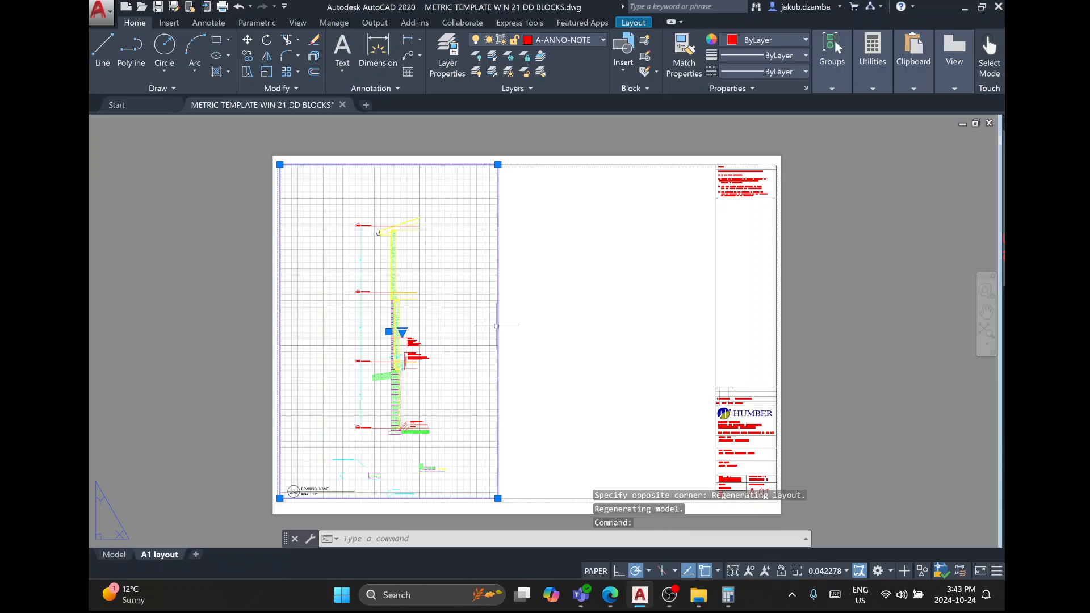
{"action": "left_click", "coordinate": [498, 164]}
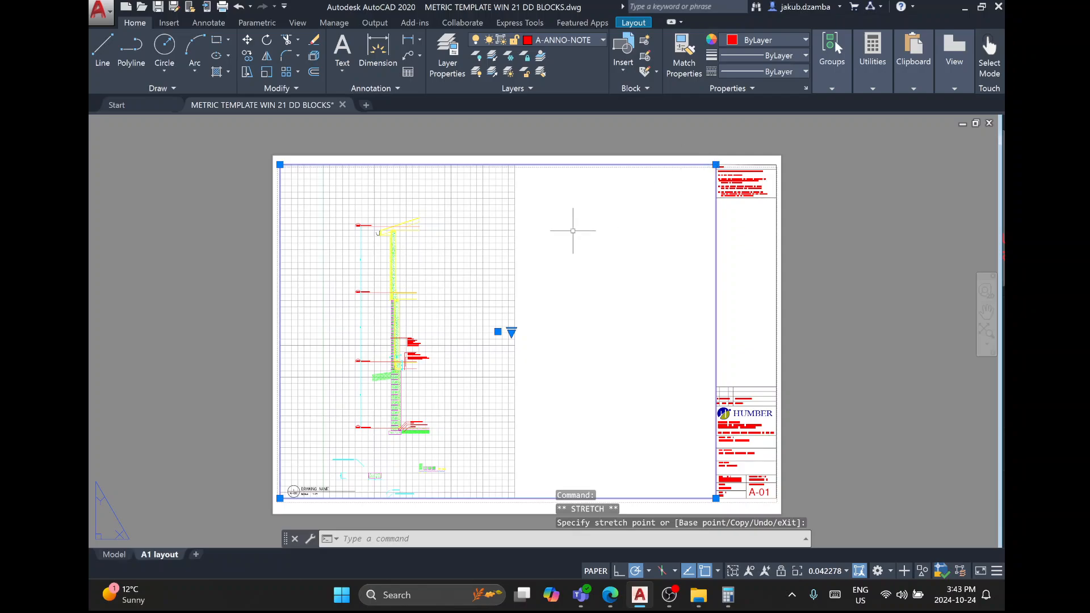
Activate the viewport, enlarge and centre the wall section inside it, and turn off the grid.
{"action": "double_click", "coordinate": [468, 274]}
{"action": "middle_click_drag", "start_coordinate": [521, 288], "coordinate": [574, 283]}
{"action": "scroll", "coordinate": [485, 309], "scroll_direction": "up", "scroll_amount": 2}
{"action": "middle_click_drag", "start_coordinate": [505, 303], "coordinate": [574, 290]}
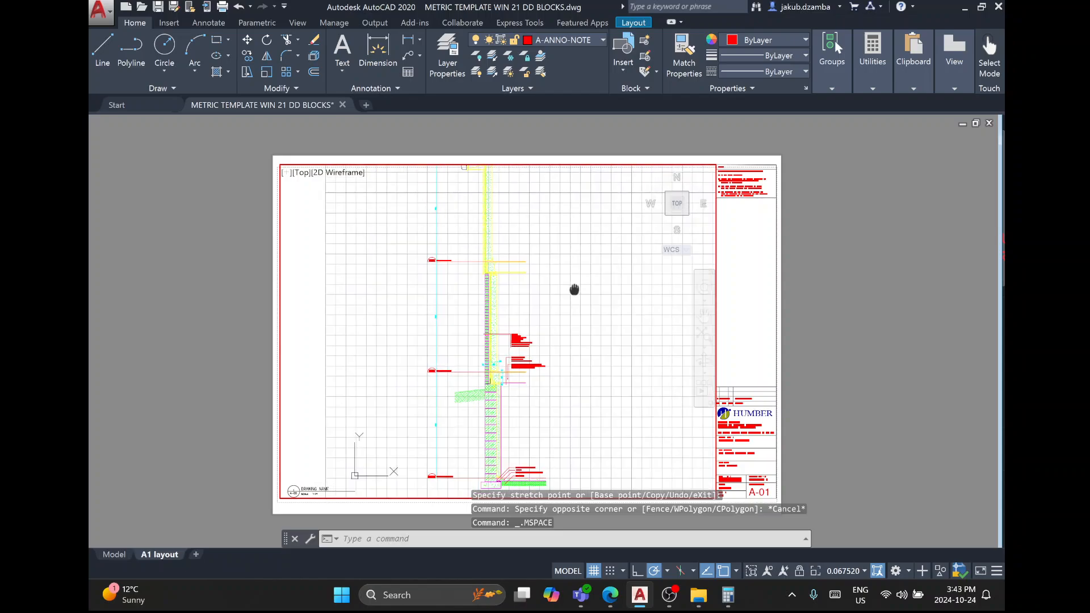
{"action": "left_click", "coordinate": [594, 571]}
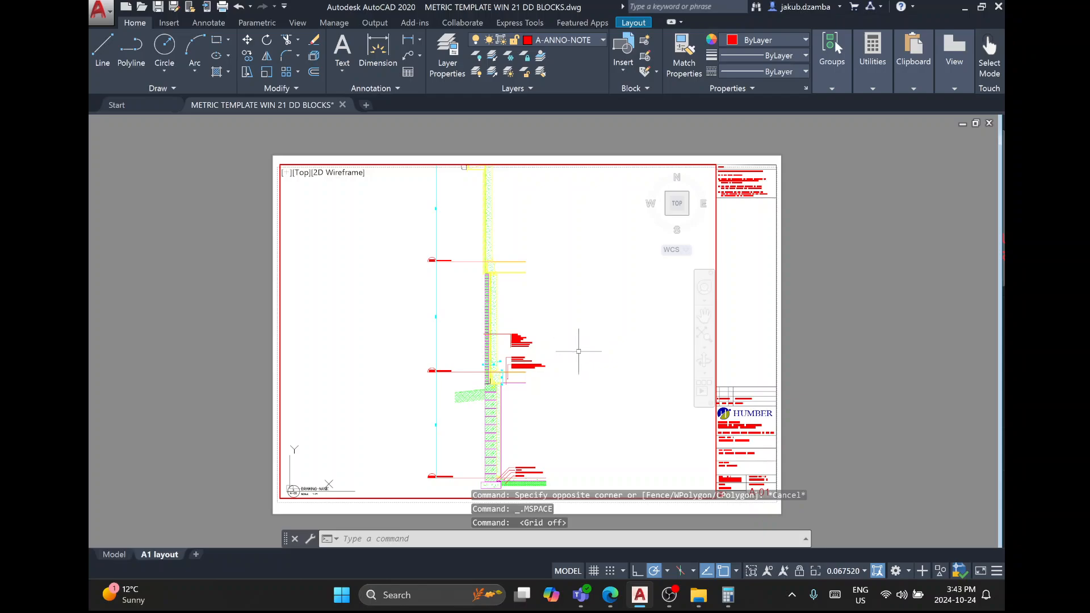
Set the viewport scale to 1:10, position the footing at the viewport's lower left and return to paper space.
{"action": "left_click", "coordinate": [847, 571]}
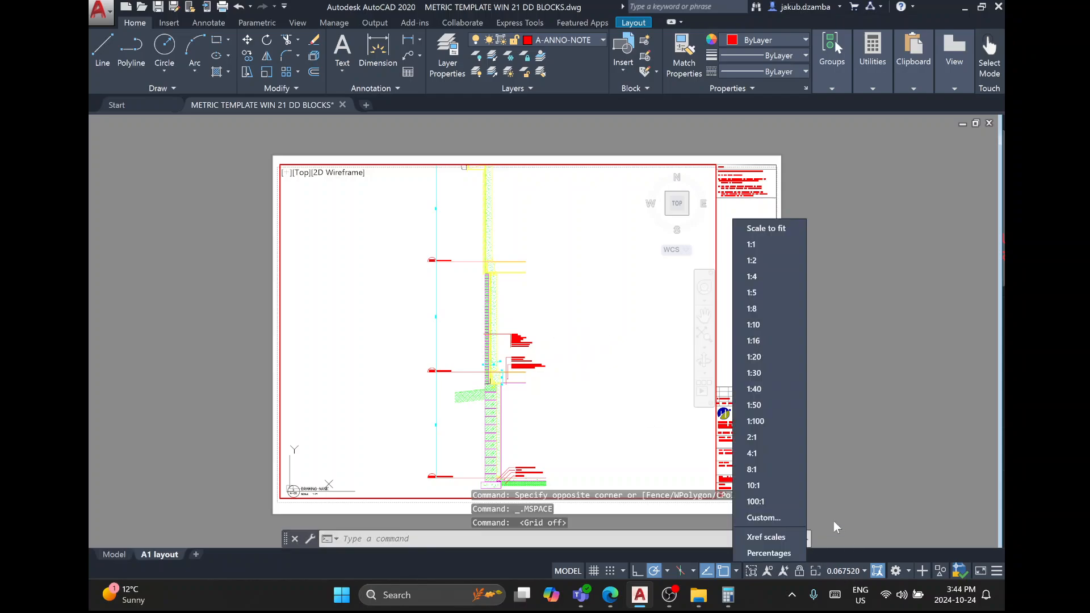
{"action": "left_click", "coordinate": [761, 324]}
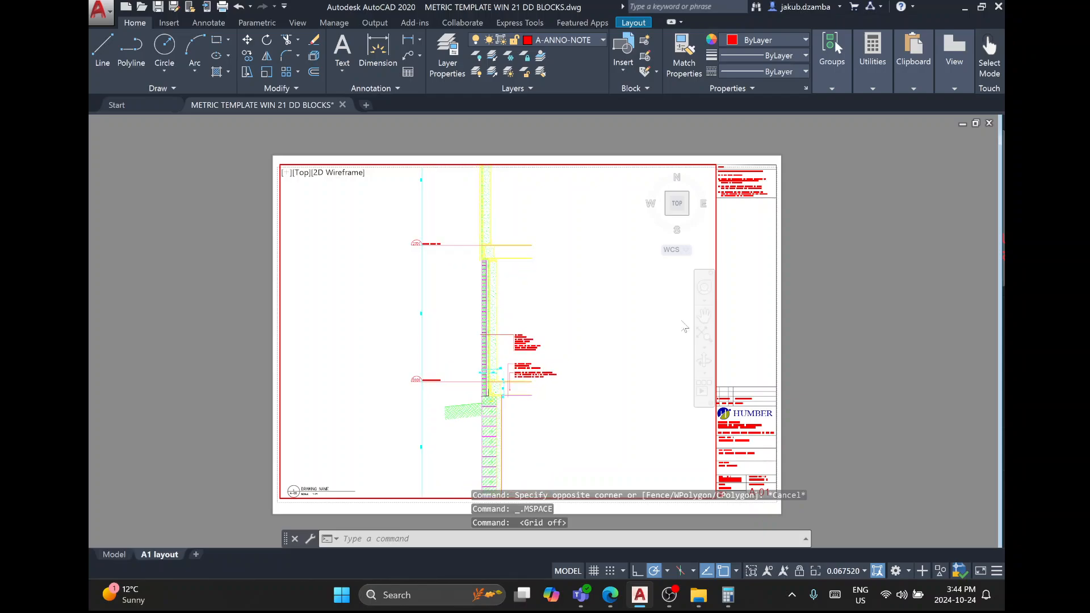
{"action": "mouse_move", "coordinate": [621, 433]}
{"action": "middle_mouse_down"}
{"action": "mouse_move", "coordinate": [552, 375]}
{"action": "mouse_move", "coordinate": [559, 367]}
{"action": "mouse_move", "coordinate": [523, 365]}
{"action": "middle_mouse_up"}
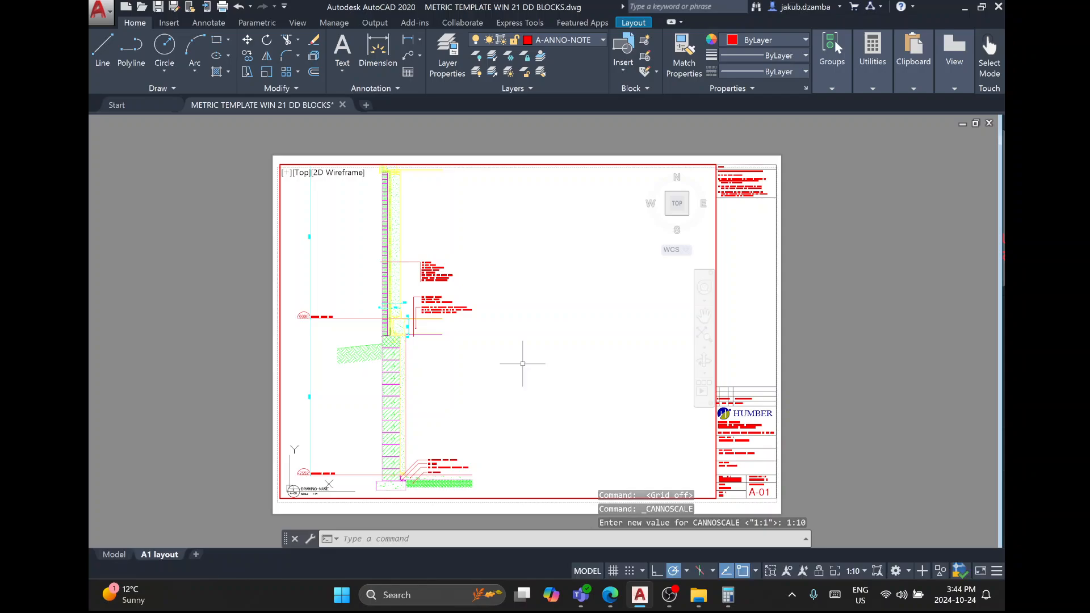
{"action": "double_click", "coordinate": [223, 361]}
Shrink the viewport by its upper-right corner to a low strip around the footing and its notes.
{"action": "left_click", "coordinate": [279, 329]}
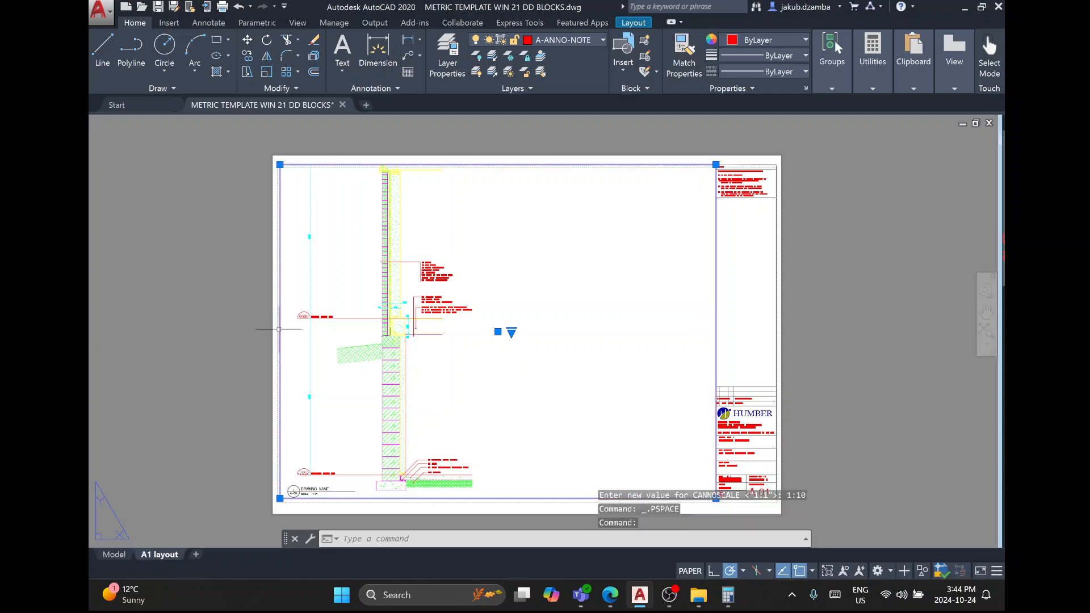
{"action": "left_click", "coordinate": [716, 164]}
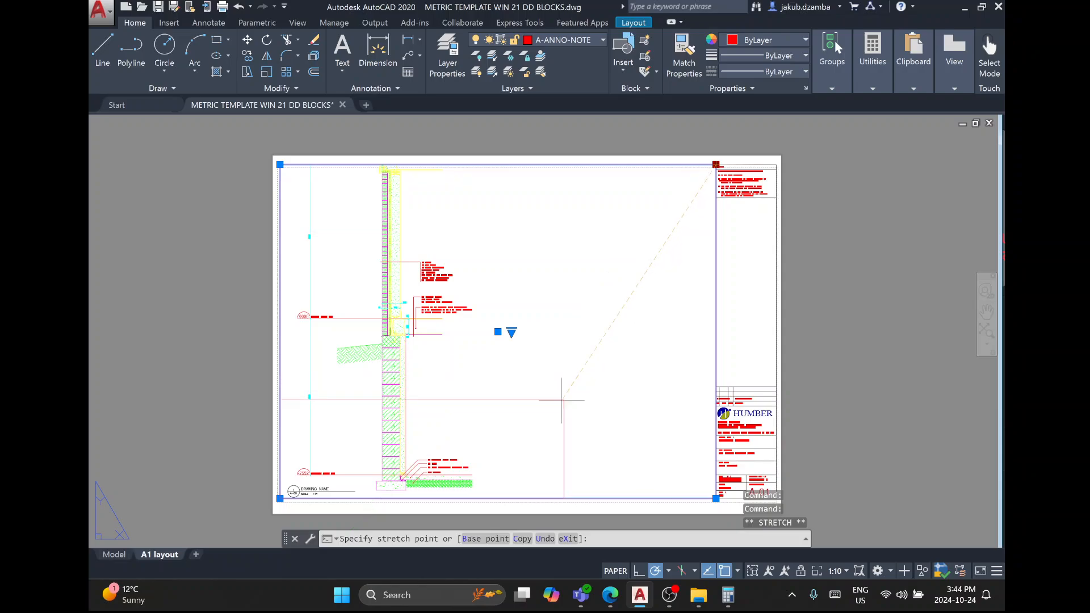
{"action": "left_click", "coordinate": [514, 438]}
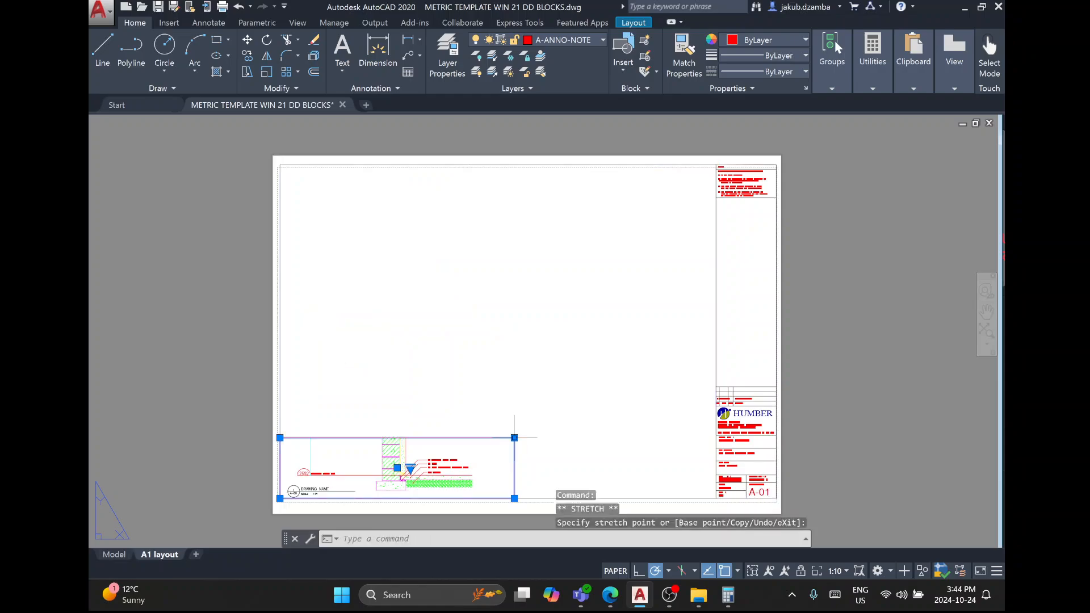
Copy the footing viewport straight up, leaving a small gap between the two viewports.
{"action": "type", "text": "co"}
{"action": "key", "text": "Return"}
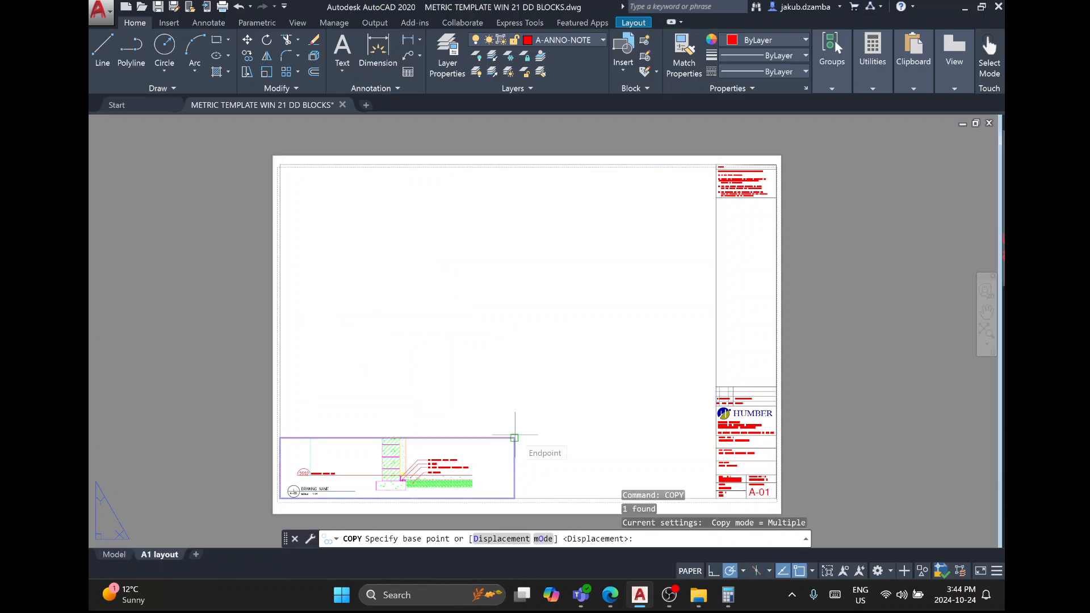
{"action": "left_click", "coordinate": [515, 437]}
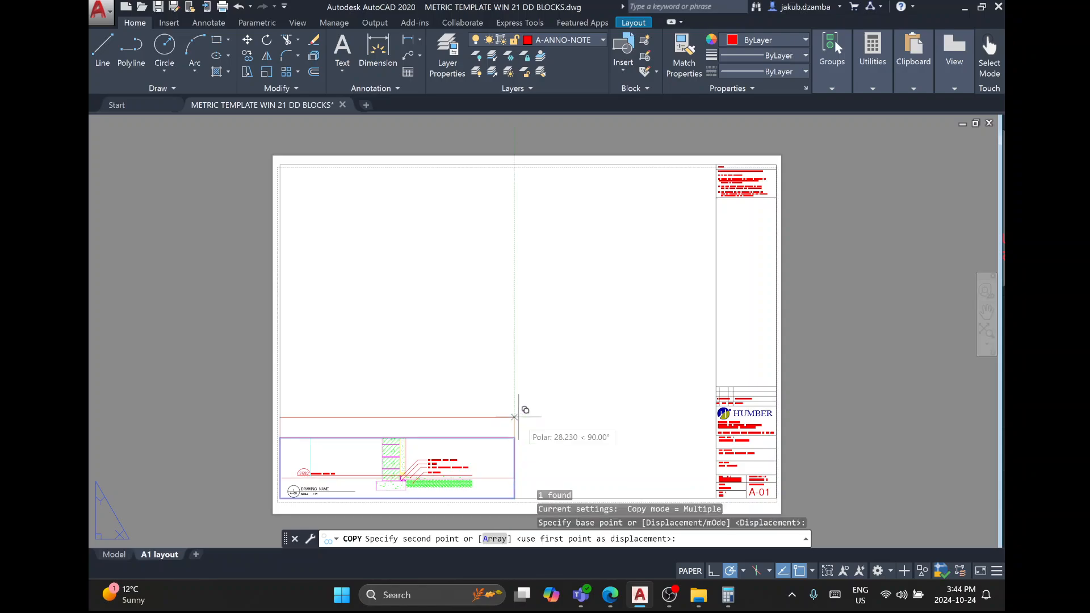
{"action": "left_click", "coordinate": [515, 371]}
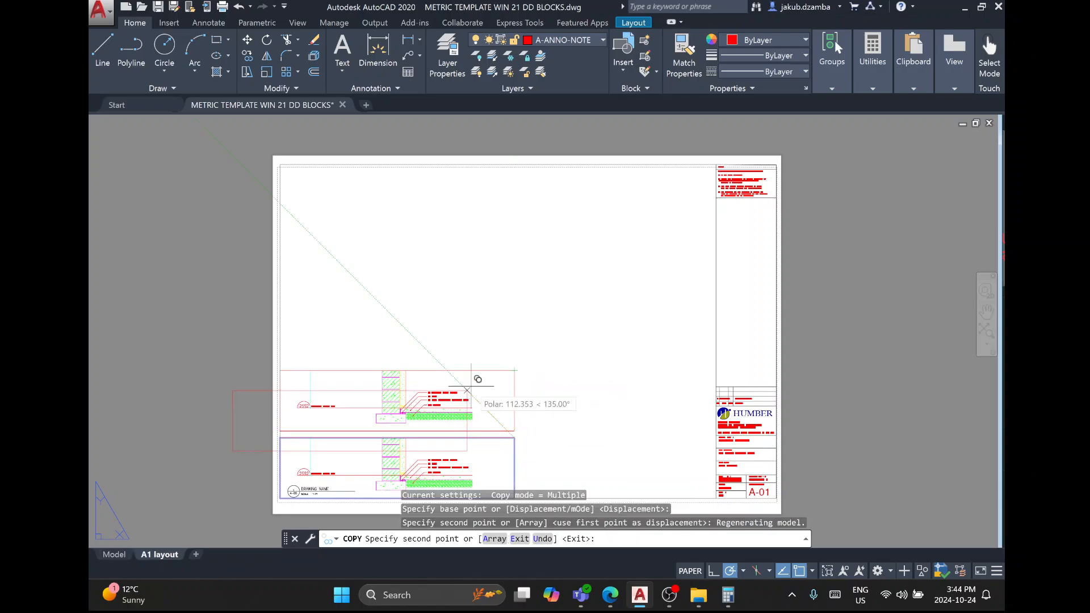
{"action": "key", "text": "Return"}
Stretch the copied viewport's top edge upward and shift its view to the ground-floor junction above the footing.
{"action": "left_click", "coordinate": [488, 371]}
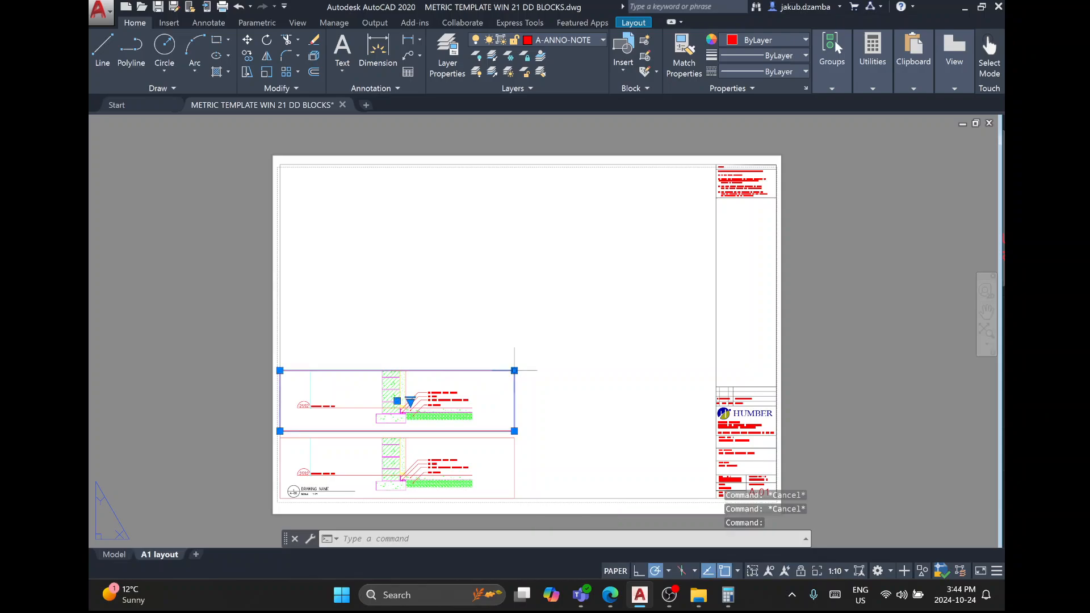
{"action": "left_click", "coordinate": [515, 370]}
{"action": "left_click", "coordinate": [515, 344]}
{"action": "double_click", "coordinate": [457, 368]}
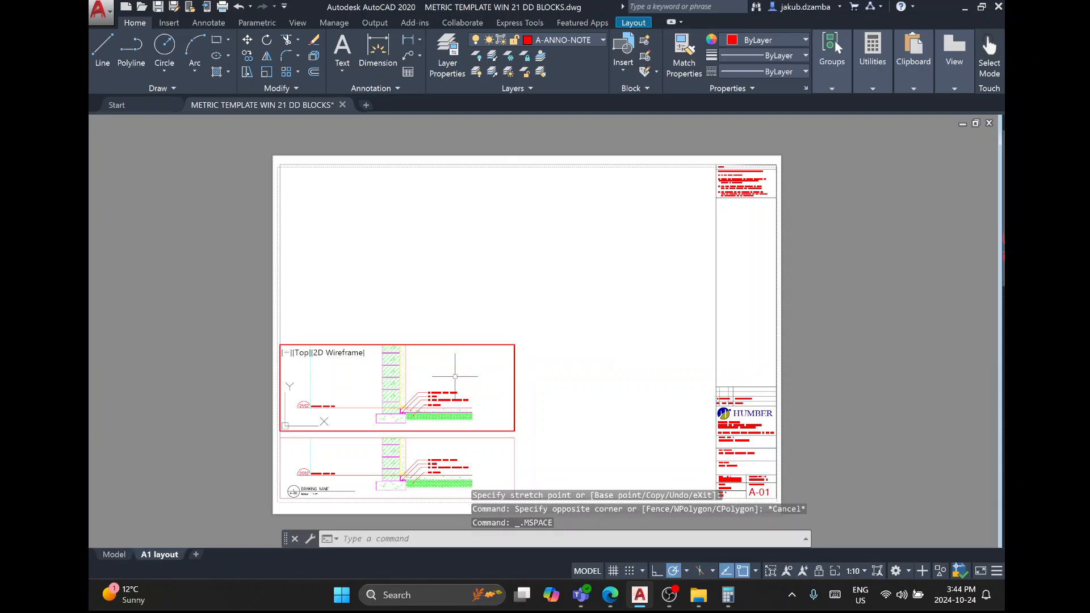
{"action": "mouse_move", "coordinate": [455, 382]}
{"action": "middle_mouse_down"}
{"action": "mouse_move", "coordinate": [447, 407]}
{"action": "mouse_move", "coordinate": [447, 371]}
{"action": "middle_mouse_up"}
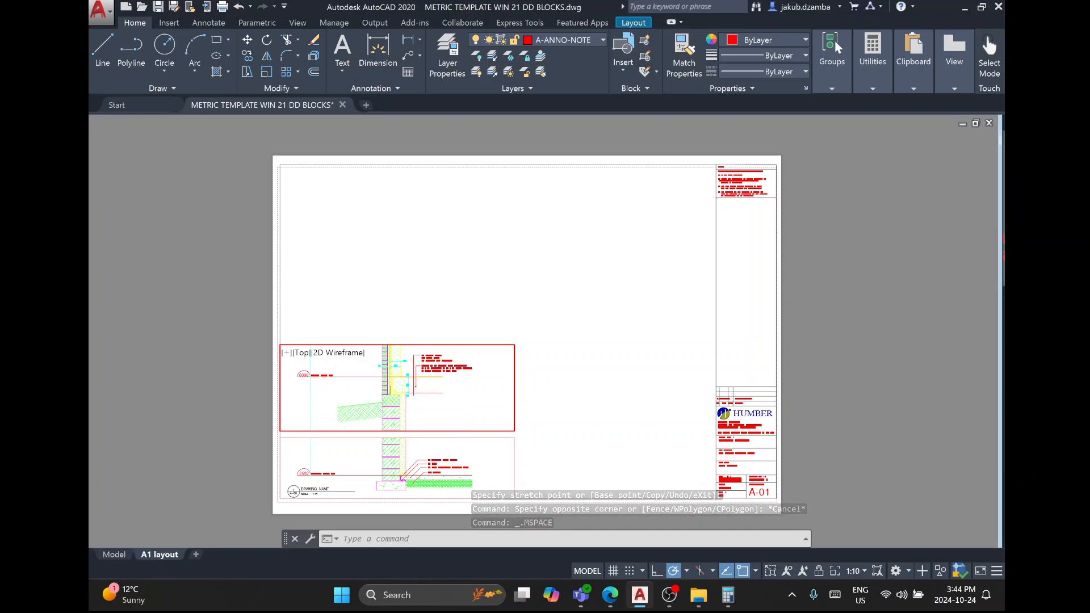
{"action": "double_click", "coordinate": [535, 393]}
Copy the ground-floor viewport straight up, using the existing viewport gap as spacing.
{"action": "type", "text": "copy"}
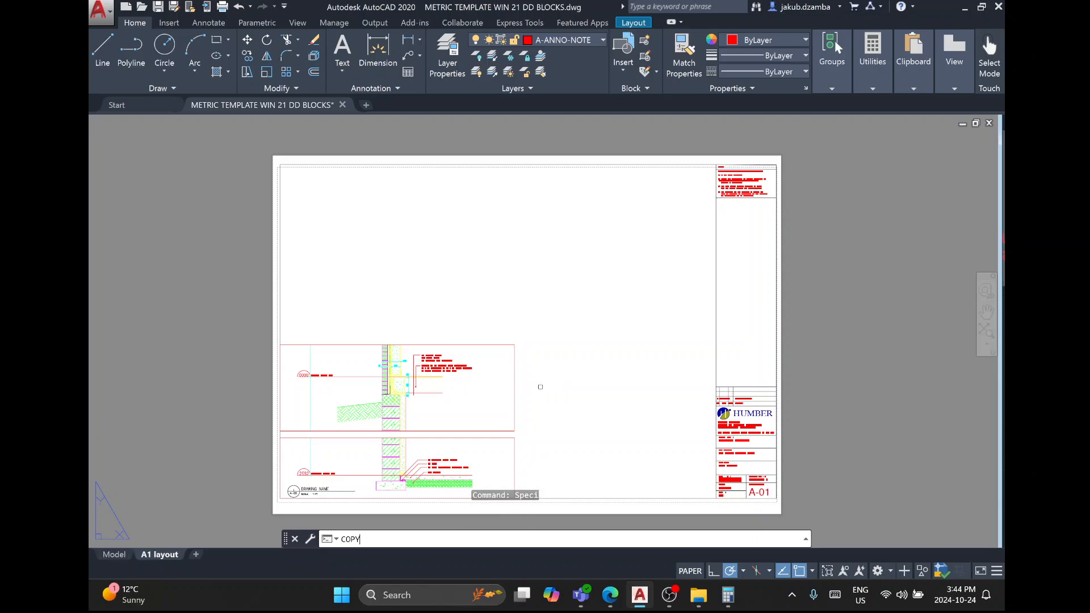
{"action": "key", "text": "Return"}
{"action": "left_click", "coordinate": [540, 387]}
{"action": "left_click", "coordinate": [514, 372]}
{"action": "key", "text": "Return"}
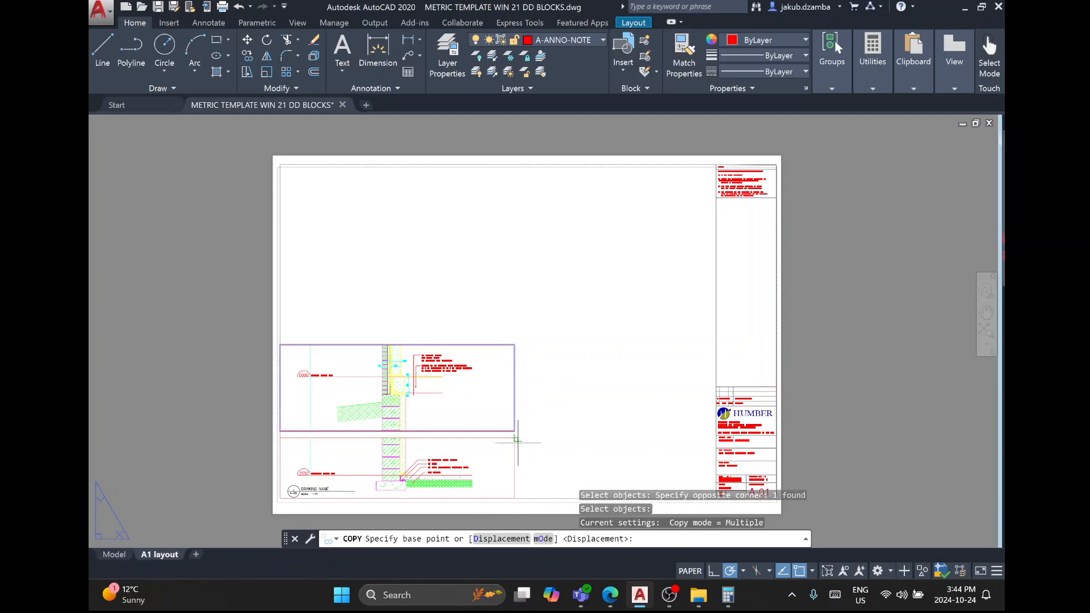
{"action": "left_click", "coordinate": [513, 437]}
{"action": "left_click", "coordinate": [514, 345]}
{"action": "key", "text": "Escape"}
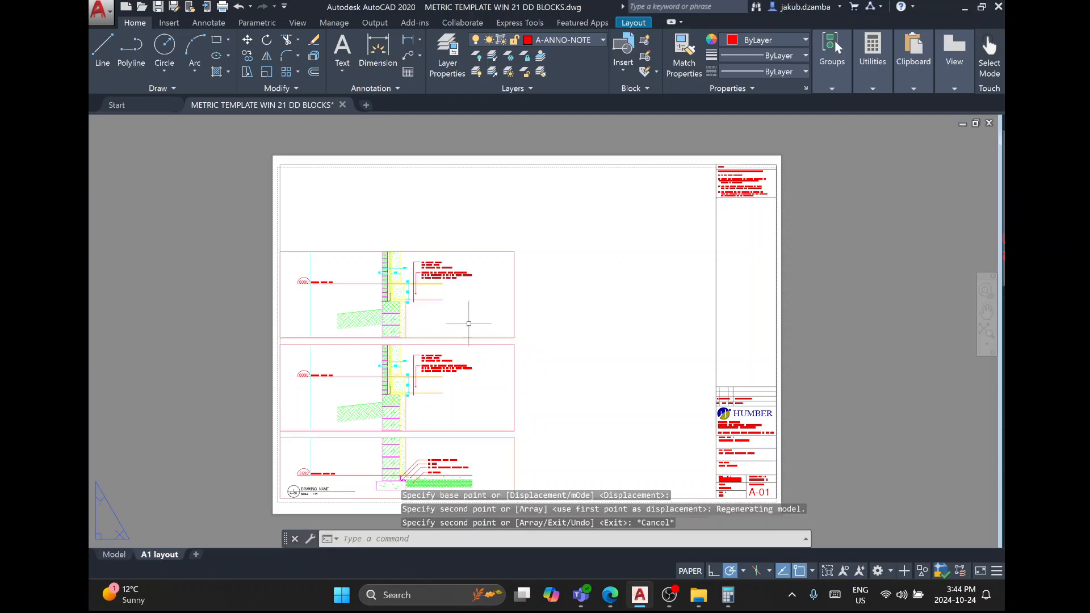
Shift the view in the third viewport up to the next floor level and return to paper space.
{"action": "double_click", "coordinate": [466, 319]}
{"action": "middle_click_drag", "start_coordinate": [465, 305], "coordinate": [463, 470]}
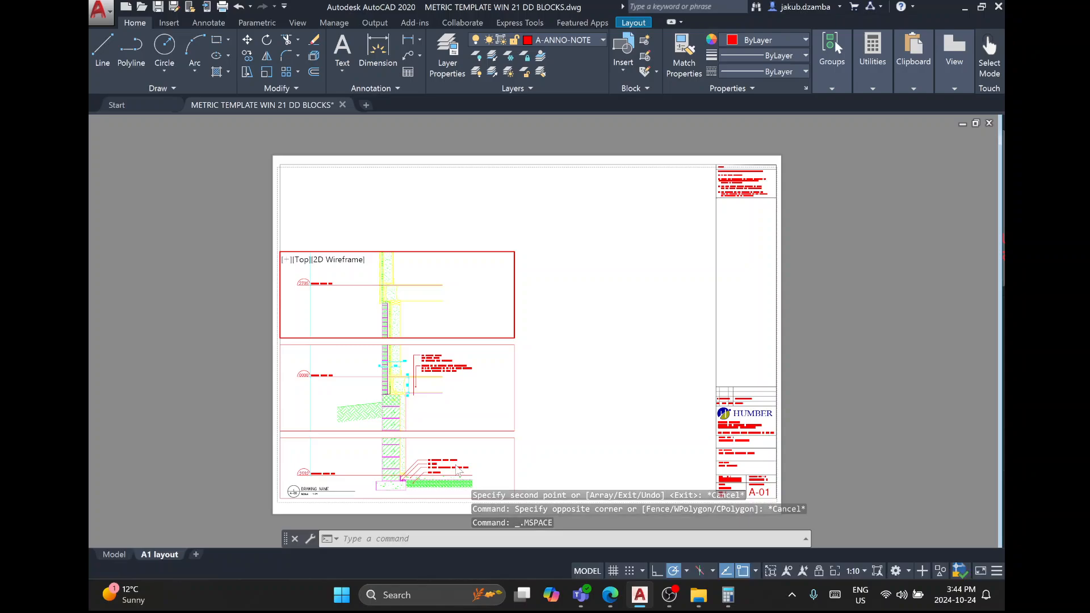
{"action": "double_click", "coordinate": [546, 359]}
Copy the third viewport straight up with the same spacing to make a fourth viewport.
{"action": "type", "text": "c"}
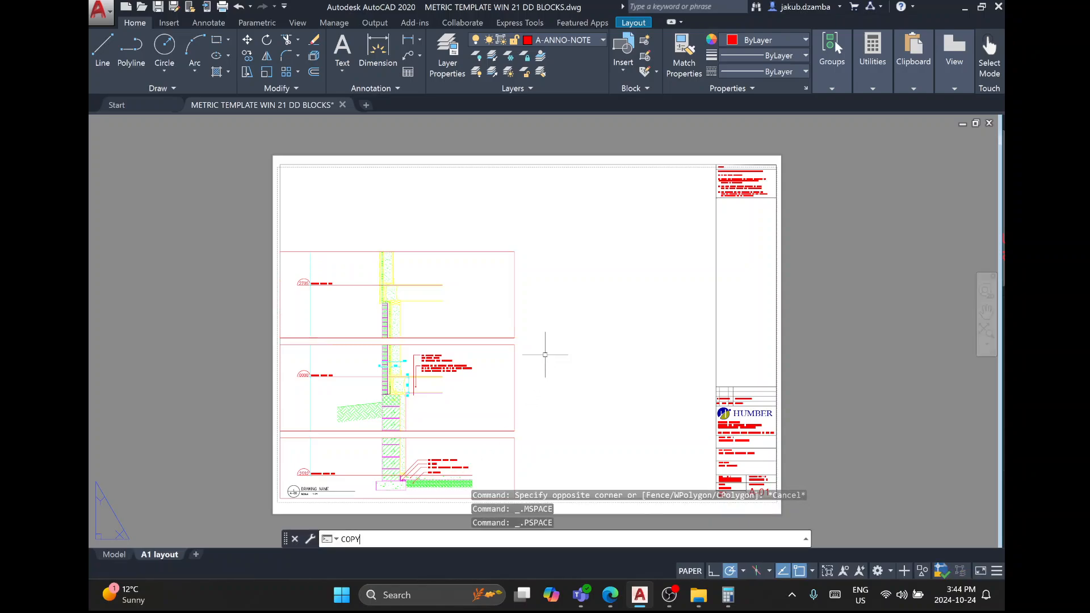
{"action": "key", "text": "Return"}
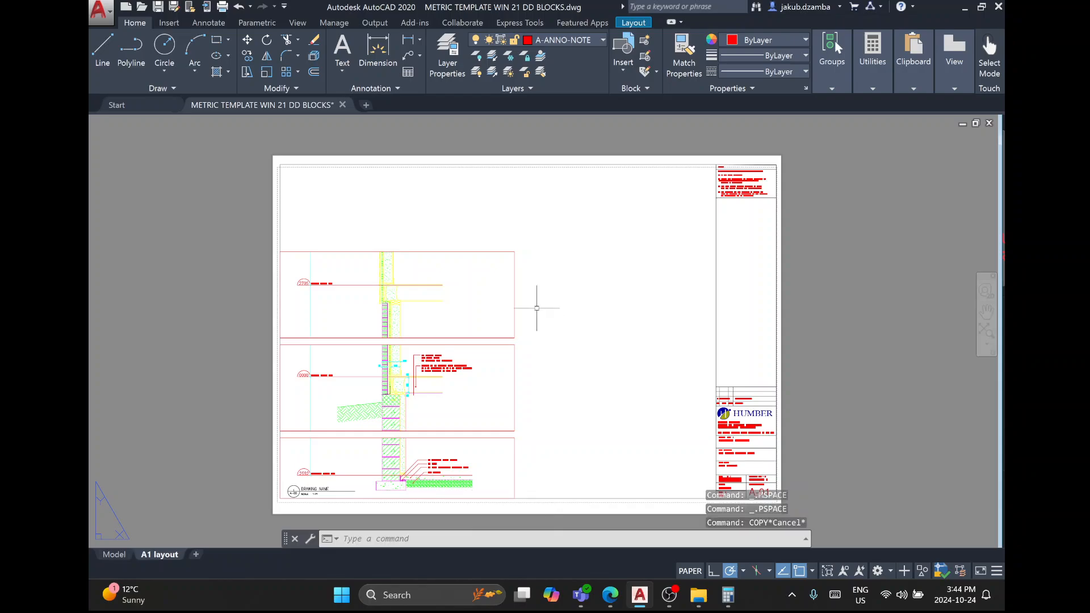
{"action": "left_click", "coordinate": [531, 286]}
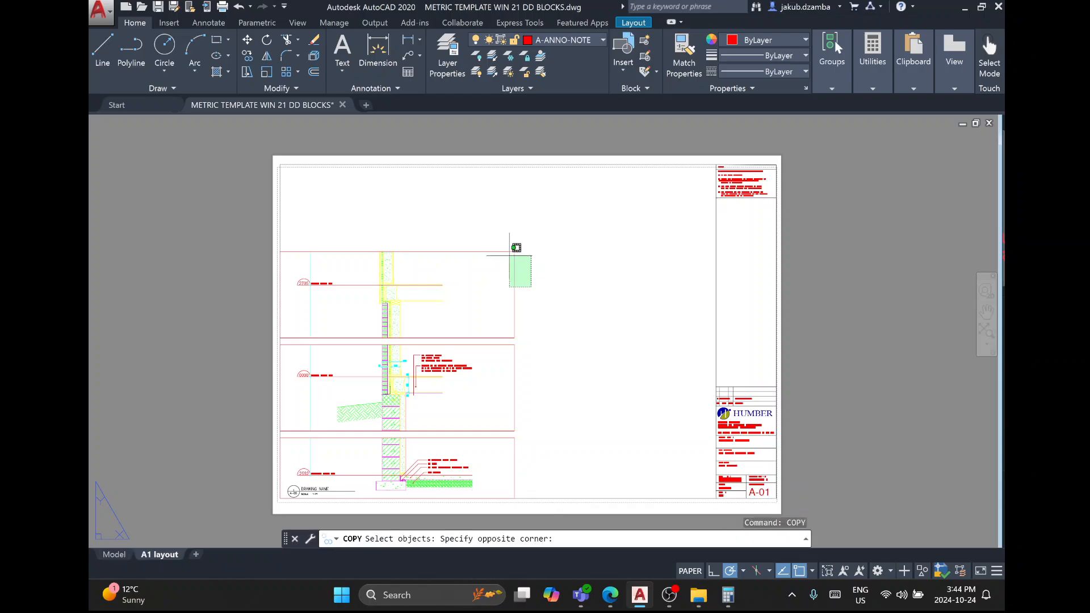
{"action": "left_click", "coordinate": [506, 248]}
{"action": "key", "text": "Return"}
{"action": "left_click", "coordinate": [514, 344]}
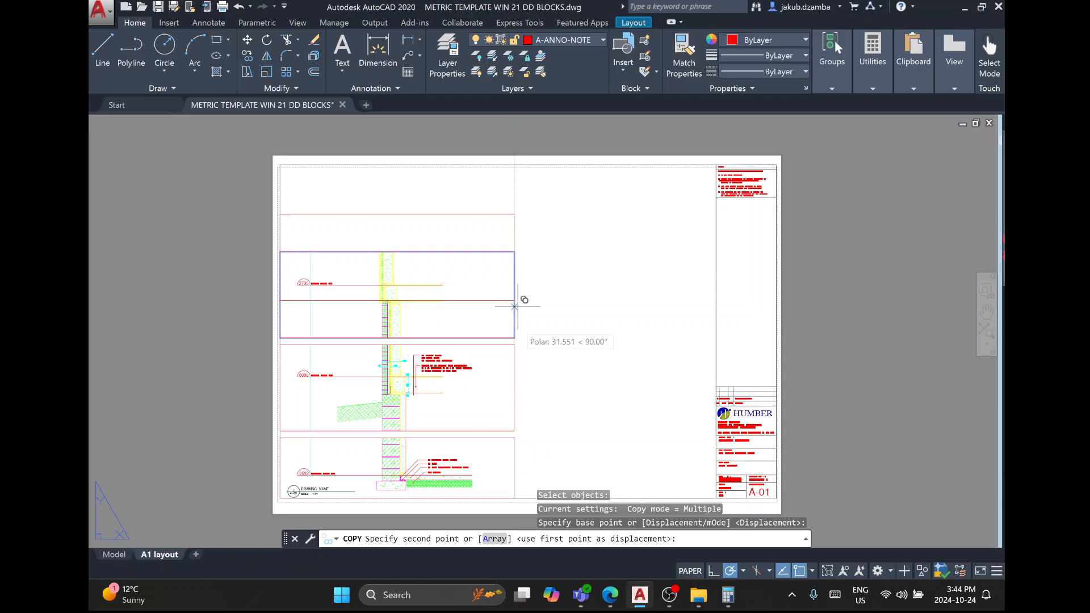
{"action": "left_click", "coordinate": [515, 252]}
{"action": "key", "text": "Escape"}
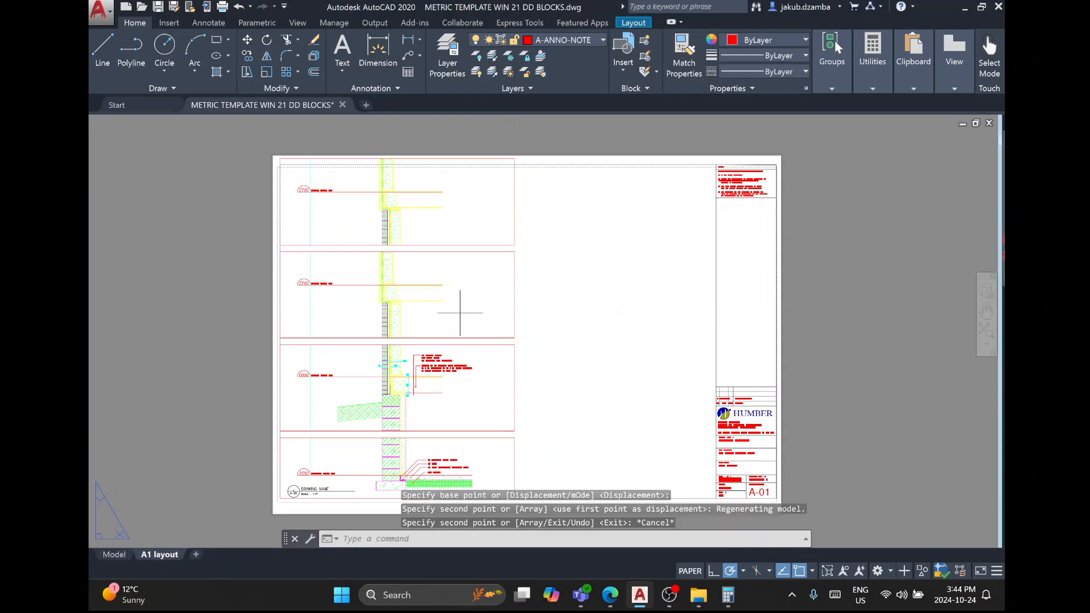
Nudge the view in the third viewport slightly down and lower that viewport's top edge.
{"action": "double_click", "coordinate": [461, 312]}
{"action": "middle_click_drag", "start_coordinate": [461, 312], "coordinate": [462, 322]}
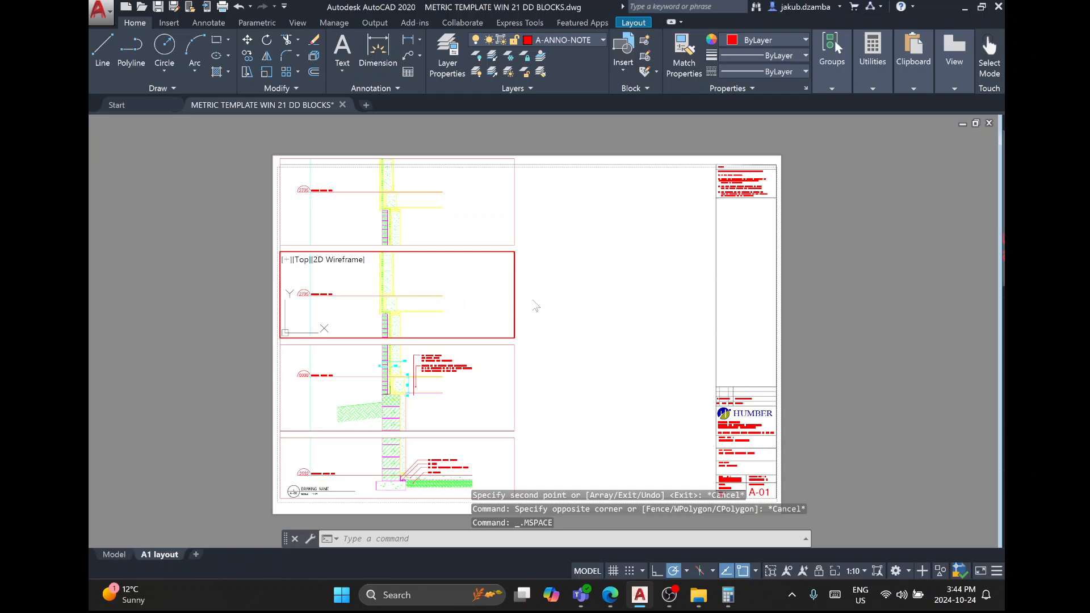
{"action": "double_click", "coordinate": [531, 297]}
{"action": "left_click", "coordinate": [516, 302]}
{"action": "left_click", "coordinate": [514, 252]}
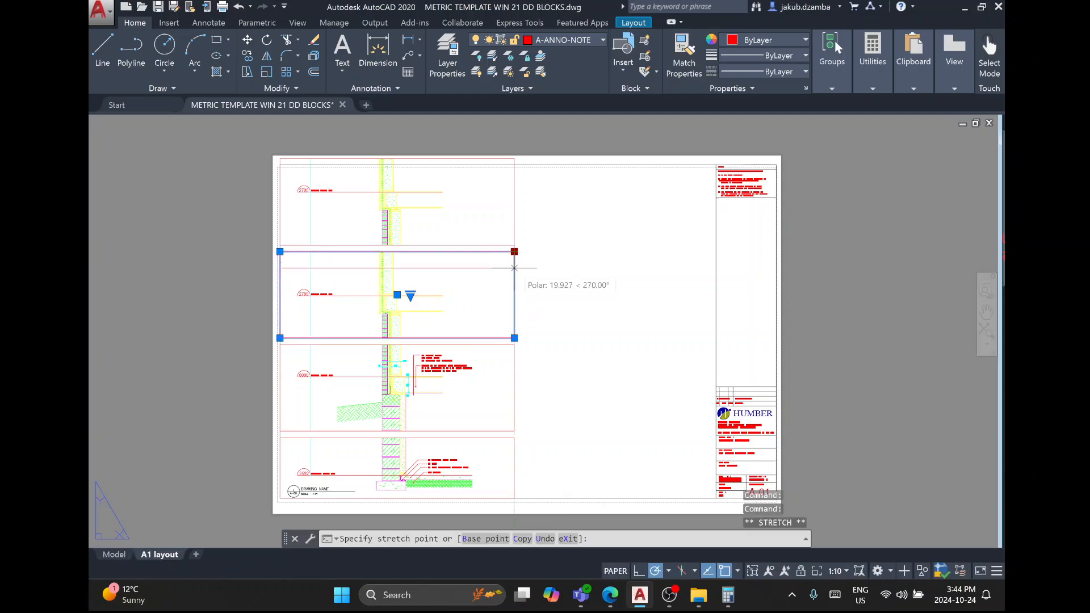
{"action": "left_click", "coordinate": [515, 276]}
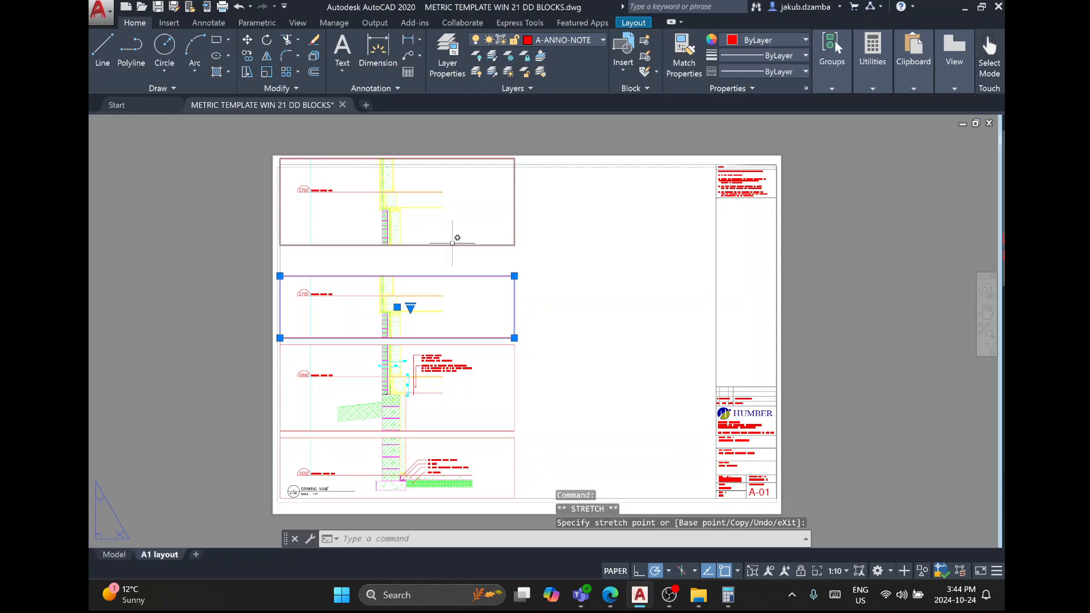
Shift the view in the uppermost viewport to the roof eave and return to paper space.
{"action": "double_click", "coordinate": [457, 225]}
{"action": "middle_click_drag", "start_coordinate": [457, 218], "coordinate": [457, 262]}
{"action": "mouse_move", "coordinate": [456, 174]}
{"action": "middle_mouse_down"}
{"action": "mouse_move", "coordinate": [457, 309]}
{"action": "mouse_move", "coordinate": [456, 298]}
{"action": "middle_mouse_up"}
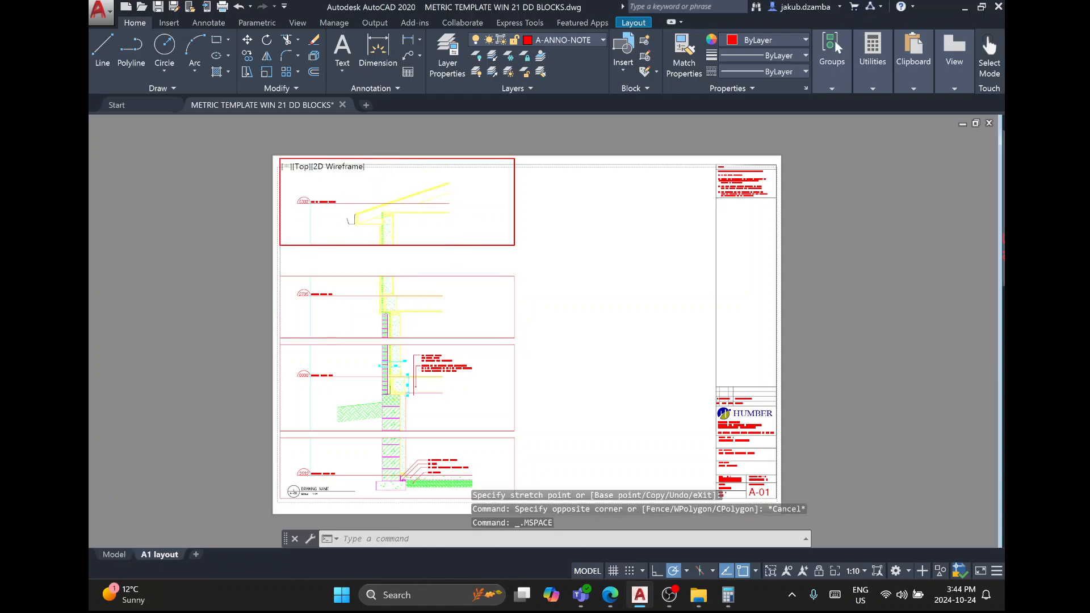
{"action": "double_click", "coordinate": [539, 298]}
Move the roof viewport down so its bottom edge meets the top edge of the viewport below.
{"action": "type", "text": "m"}
{"action": "key", "text": "Return"}
{"action": "left_click", "coordinate": [525, 250]}
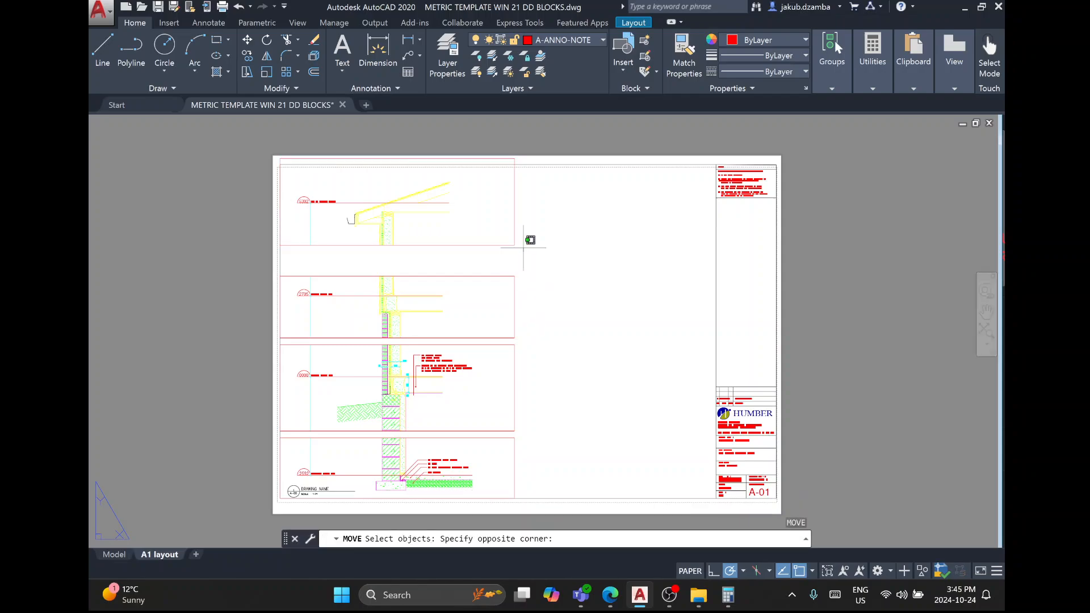
{"action": "left_click", "coordinate": [512, 238]}
{"action": "key", "text": "Return"}
{"action": "left_click", "coordinate": [515, 245]}
{"action": "left_click", "coordinate": [514, 276]}
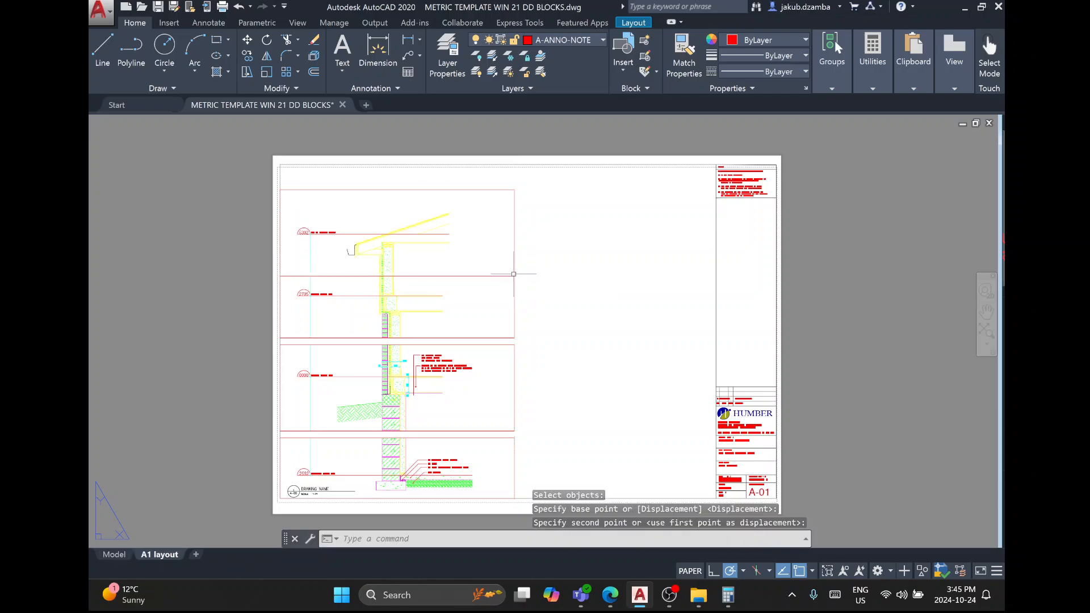
Move the roof viewport up by the gap used between the two viewports below it.
{"action": "right_click", "coordinate": [513, 275]}
{"action": "left_click", "coordinate": [525, 283]}
{"action": "left_click", "coordinate": [526, 265]}
{"action": "left_click", "coordinate": [504, 247]}
{"action": "right_click", "coordinate": [505, 250]}
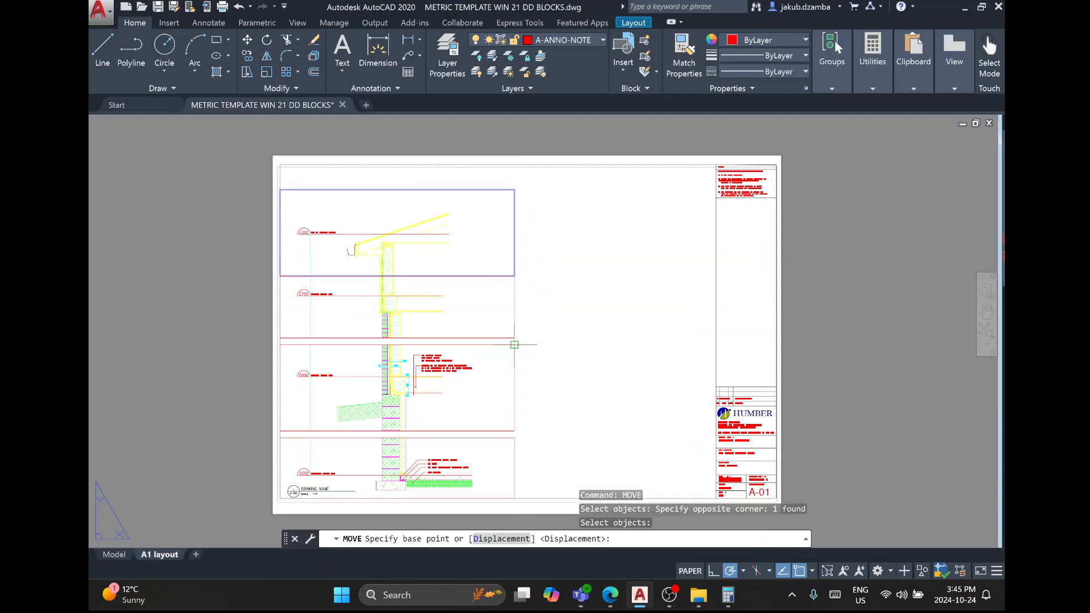
{"action": "left_click", "coordinate": [514, 344]}
{"action": "left_click", "coordinate": [515, 338]}
{"action": "key", "text": "Escape"}
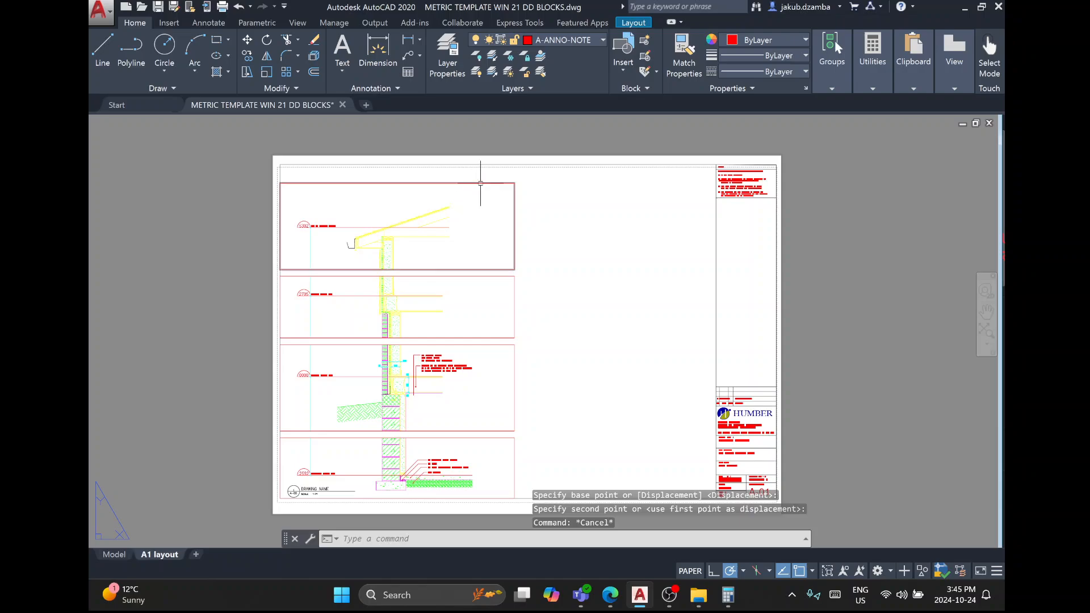
Stretch the roof viewport up to the sheet frame's top edge and shift the roof higher within it.
{"action": "left_click", "coordinate": [481, 183]}
{"action": "left_click", "coordinate": [514, 183]}
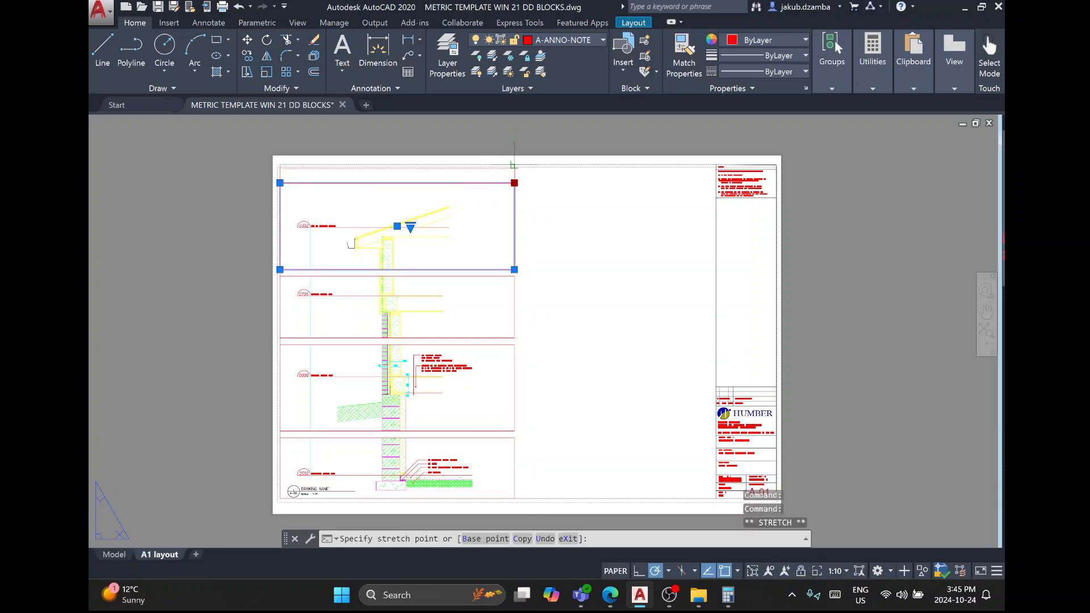
{"action": "middle_click_drag", "start_coordinate": [475, 231], "coordinate": [480, 203]}
{"action": "double_click", "coordinate": [475, 225]}
{"action": "double_click", "coordinate": [568, 223]}
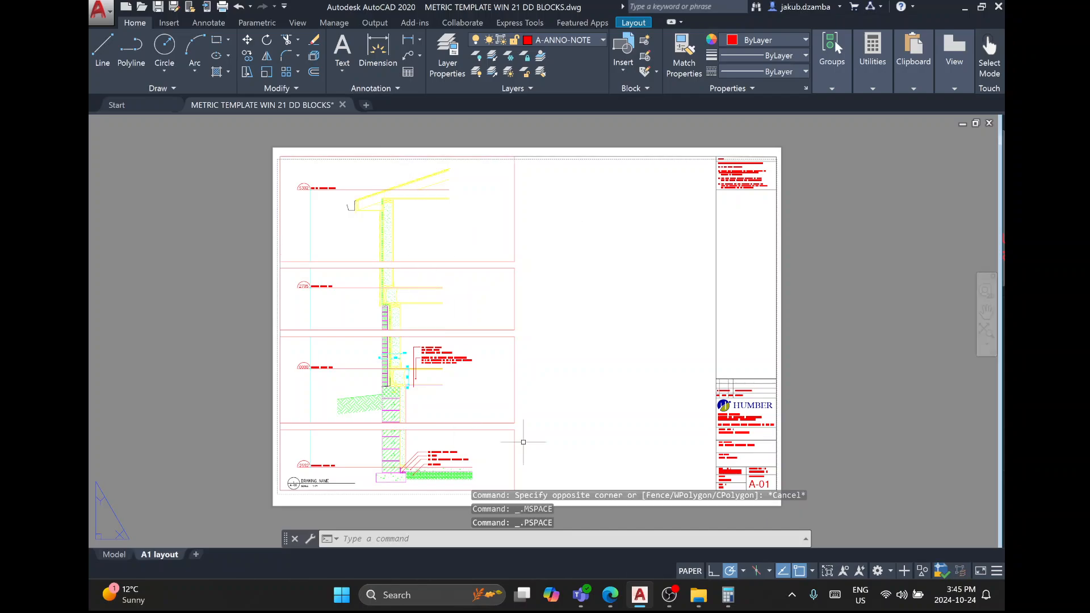
Make layer 0 the current layer.
{"action": "middle_click_drag", "start_coordinate": [524, 441], "coordinate": [546, 423]}
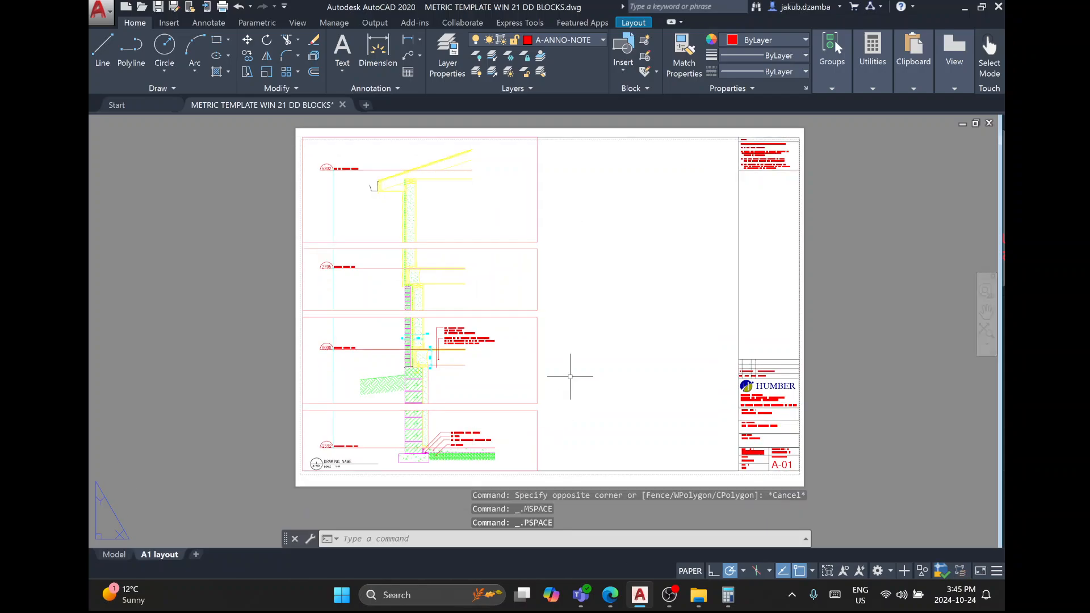
{"action": "left_click", "coordinate": [564, 41]}
{"action": "left_click", "coordinate": [545, 55]}
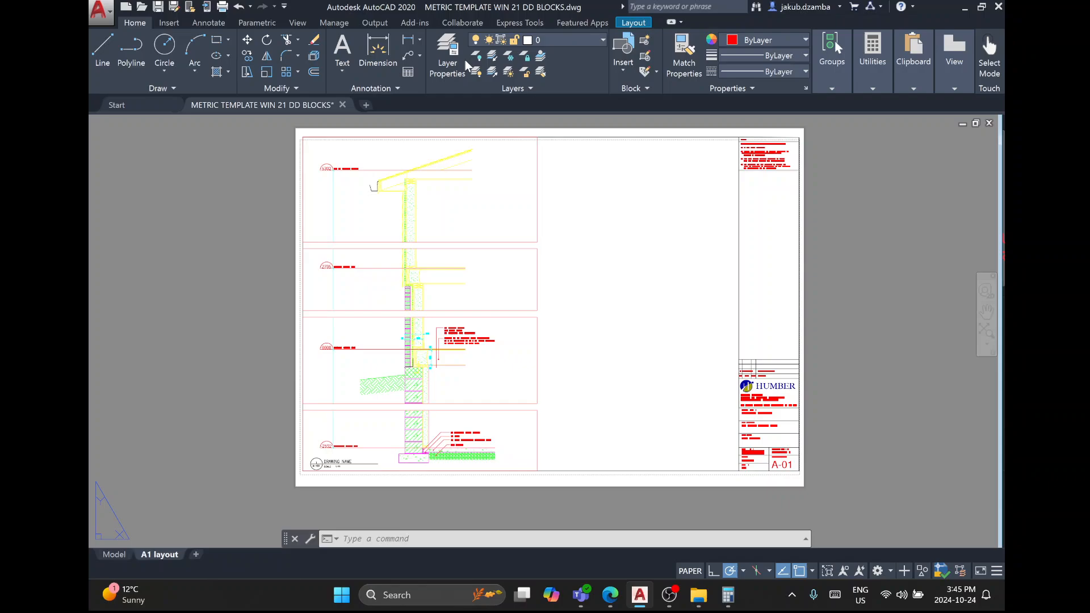
Draw a break line in the gap below the roof viewport: a horizontal line about 28 mm long ending in a zigzag about 6.5 mm wide.
{"action": "left_click", "coordinate": [108, 52]}
{"action": "scroll", "coordinate": [420, 247], "scroll_direction": "up", "scroll_amount": 10}
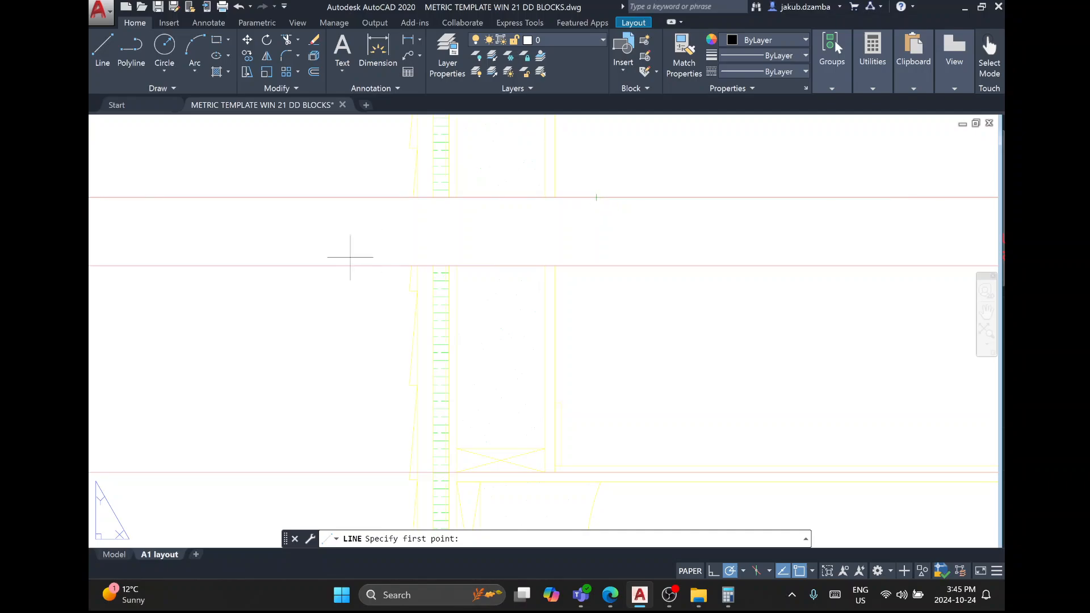
{"action": "left_click", "coordinate": [300, 238]}
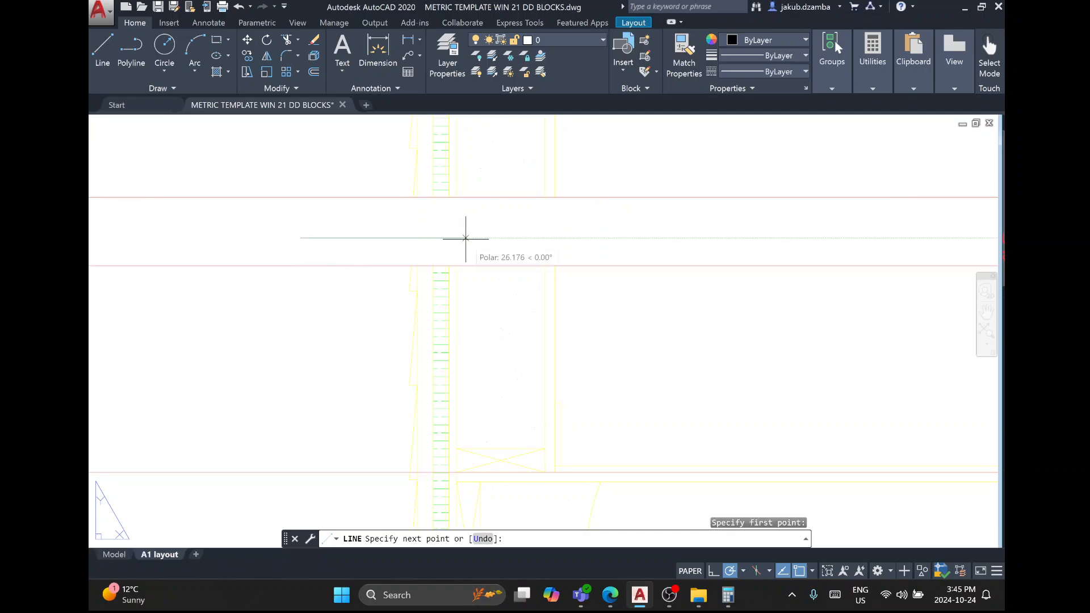
{"action": "left_click", "coordinate": [476, 238]}
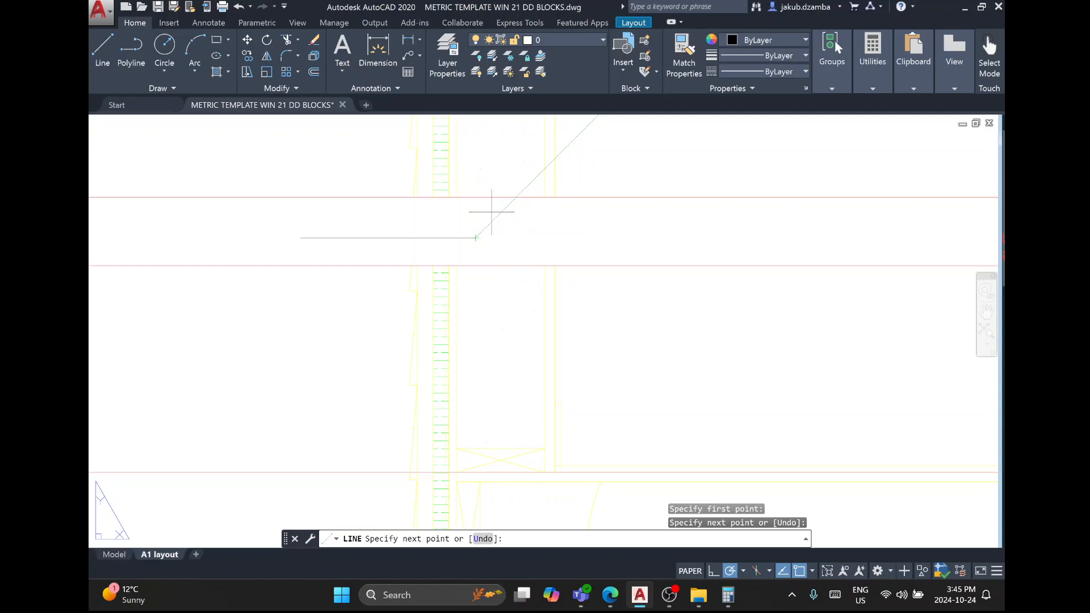
{"action": "scroll", "coordinate": [489, 216], "scroll_direction": "up", "scroll_amount": 6}
{"action": "left_click", "coordinate": [481, 227]}
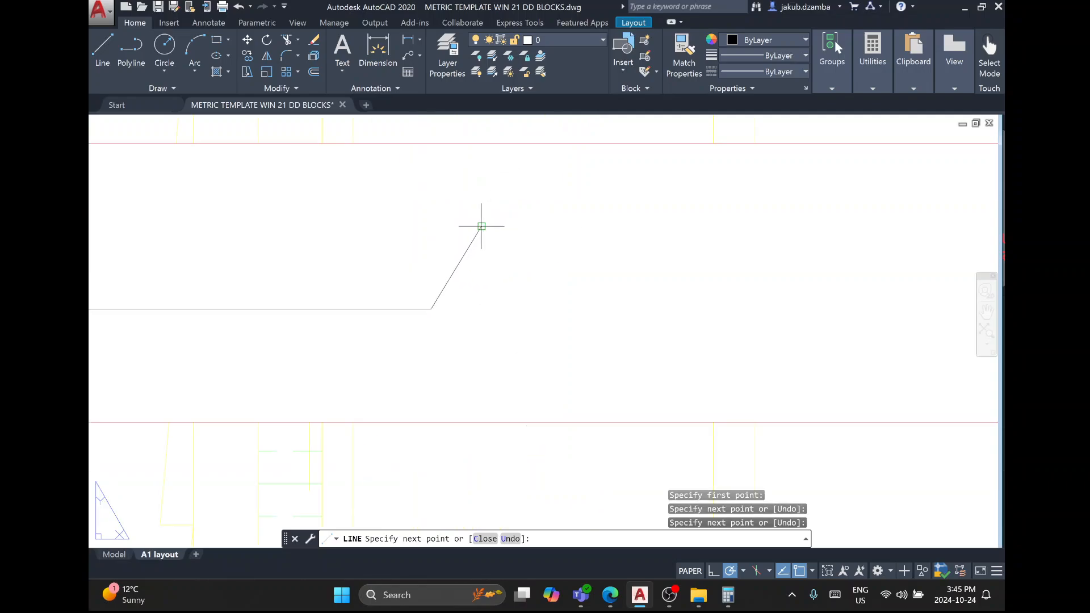
{"action": "left_click", "coordinate": [555, 410]}
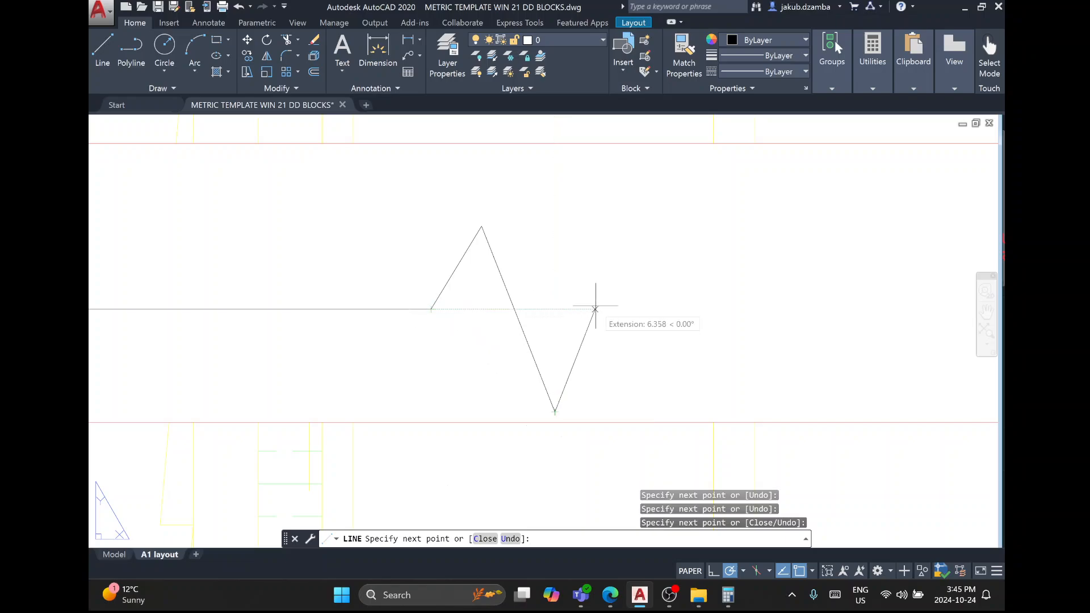
{"action": "left_click", "coordinate": [601, 309]}
{"action": "scroll", "coordinate": [597, 307], "scroll_direction": "down", "scroll_amount": 5}
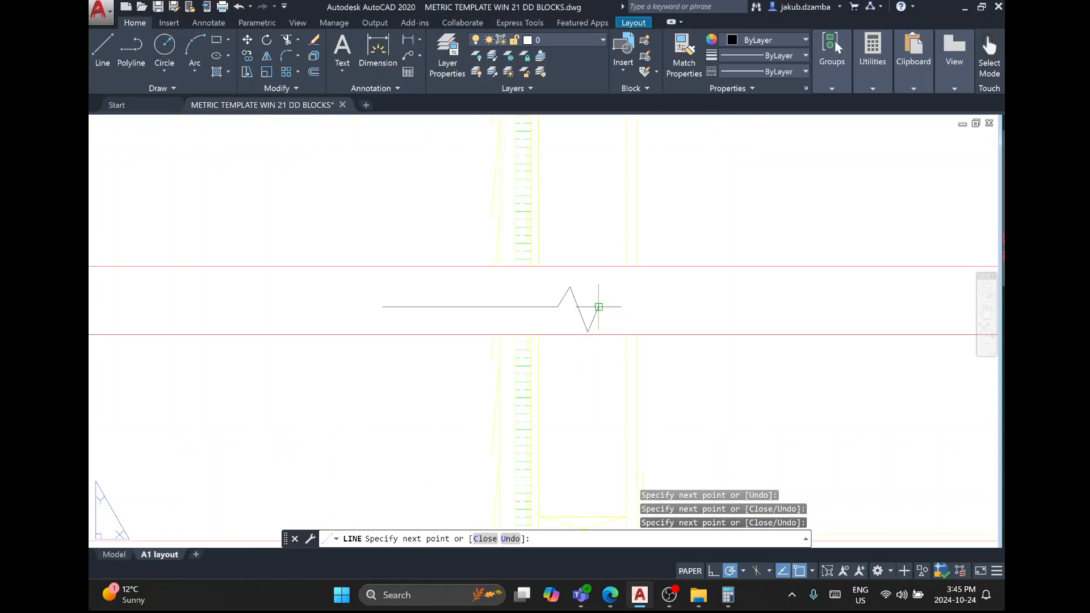
{"action": "key", "text": "Escape"}
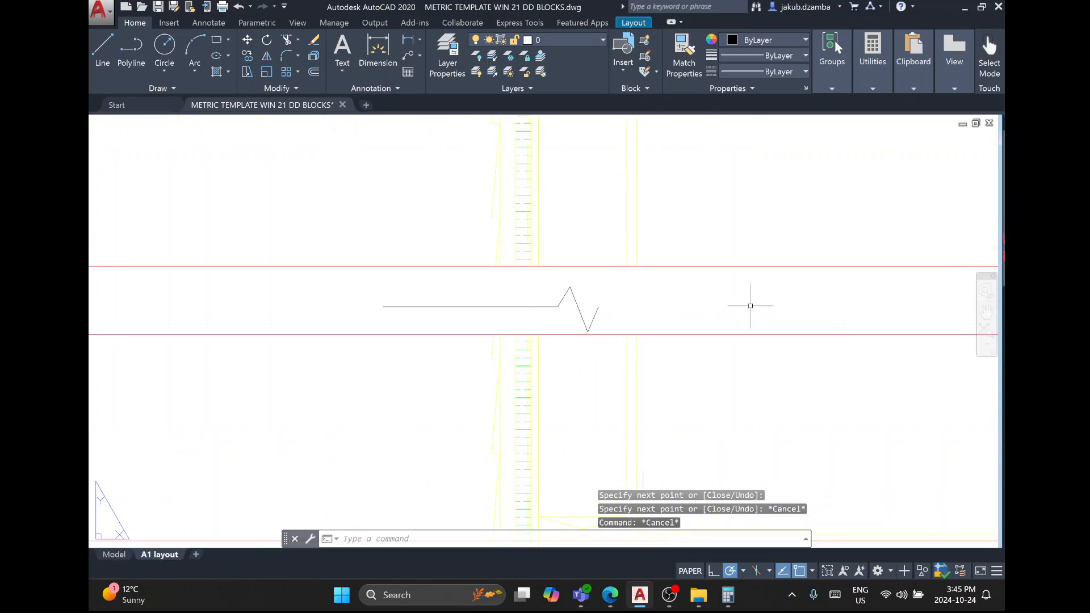
Copy the horizontal segment from its outer end to the free end of the zigzag to complete the break line.
{"action": "type", "text": "co"}
{"action": "key", "text": "Return"}
{"action": "left_click", "coordinate": [506, 321]}
{"action": "left_click", "coordinate": [463, 275]}
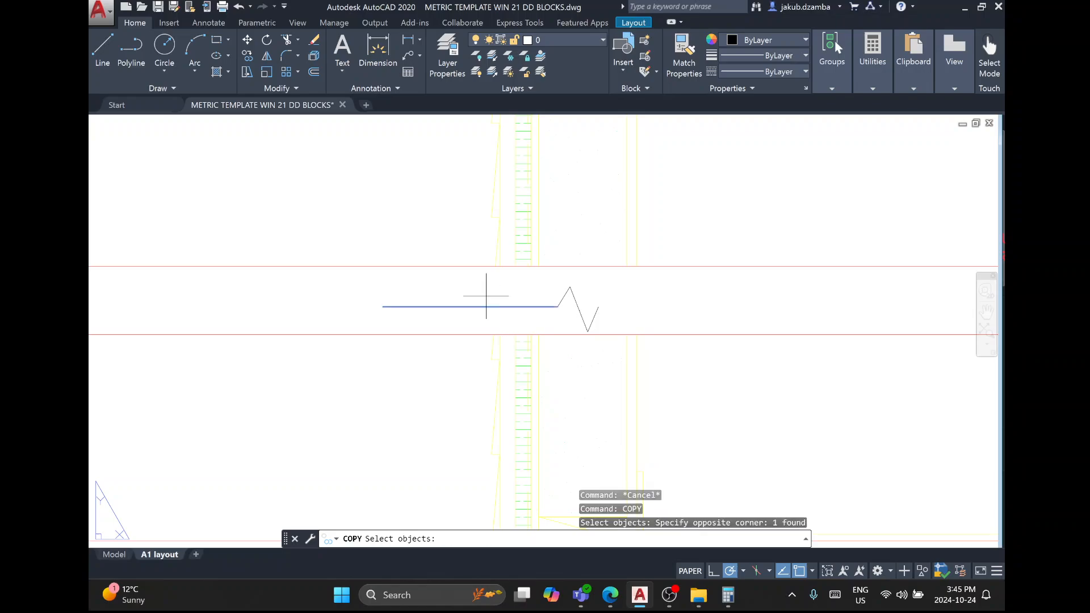
{"action": "key", "text": "Return"}
{"action": "left_click", "coordinate": [383, 306]}
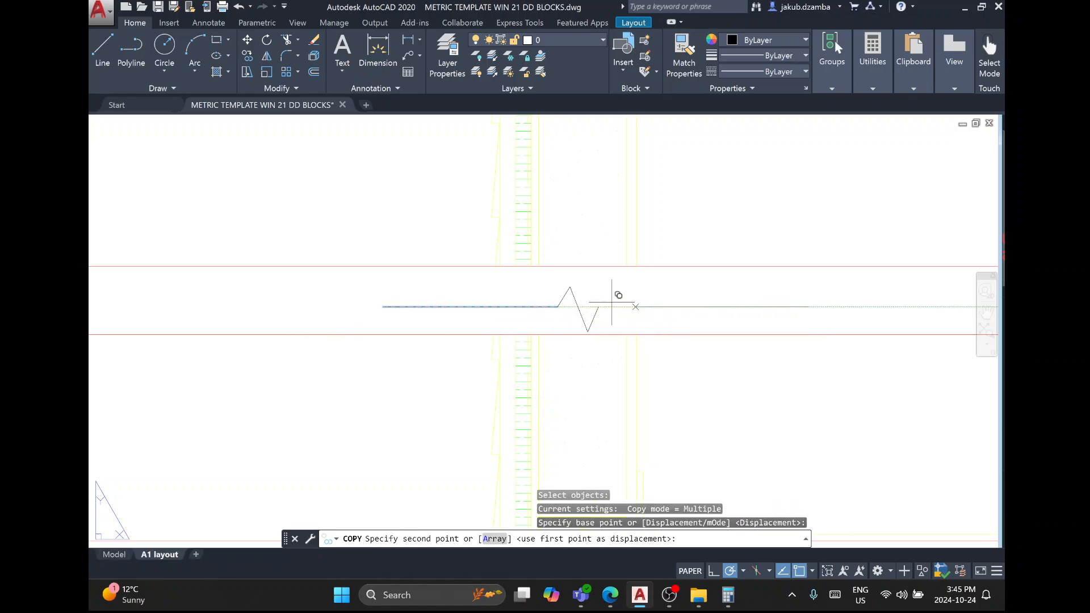
{"action": "left_click", "coordinate": [594, 307]}
{"action": "key", "text": "Escape"}
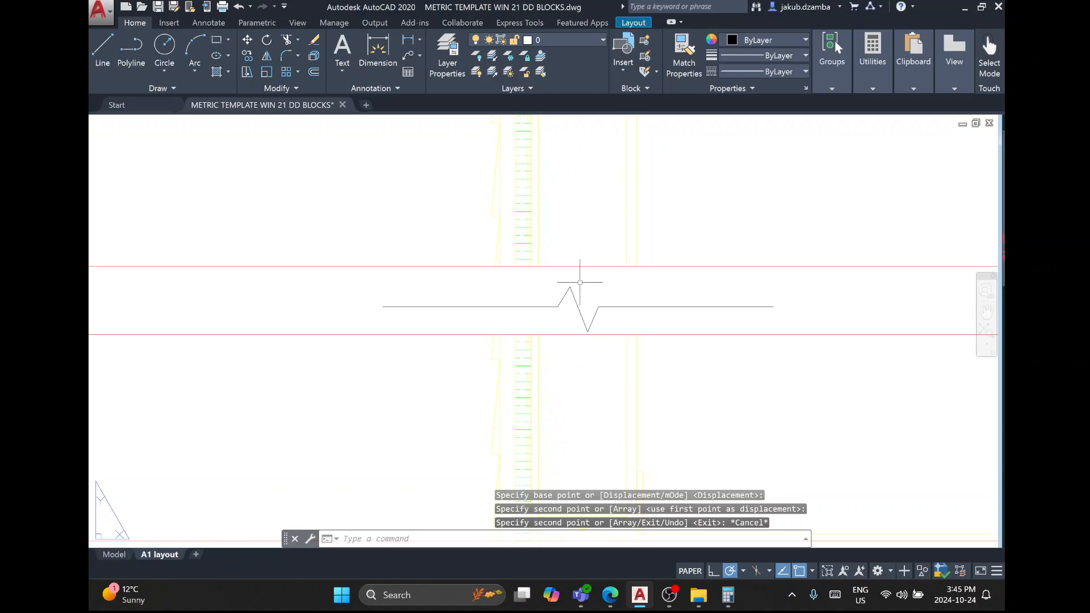
Move the whole break line straight up onto the roof viewport's bottom edge.
{"action": "type", "text": "M"}
{"action": "key", "text": "Return"}
{"action": "left_click", "coordinate": [640, 318]}
{"action": "left_click", "coordinate": [480, 293]}
{"action": "key", "text": "Return"}
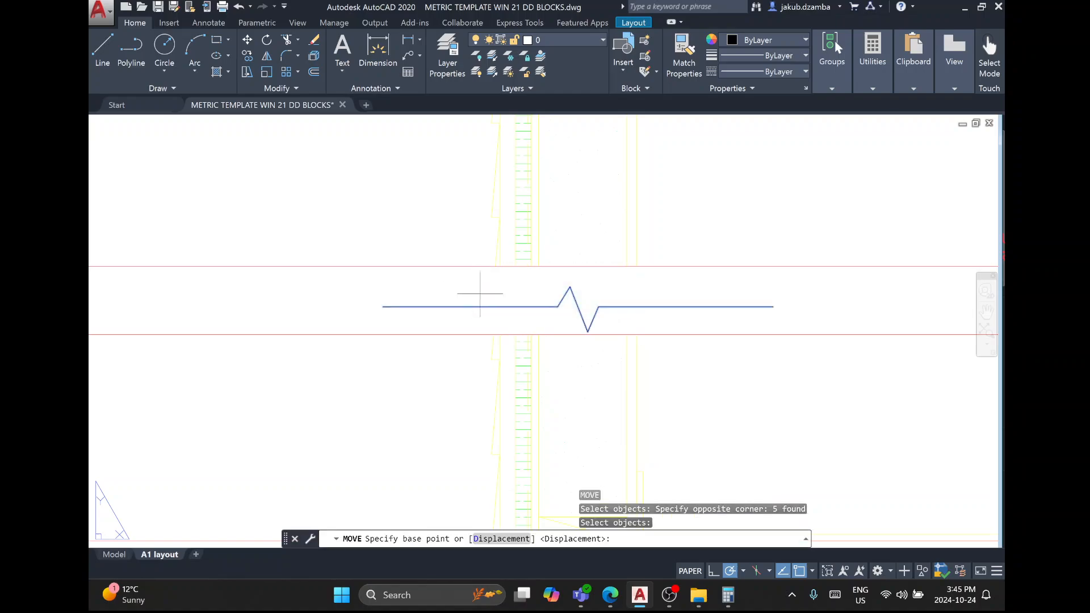
{"action": "left_click", "coordinate": [600, 307]}
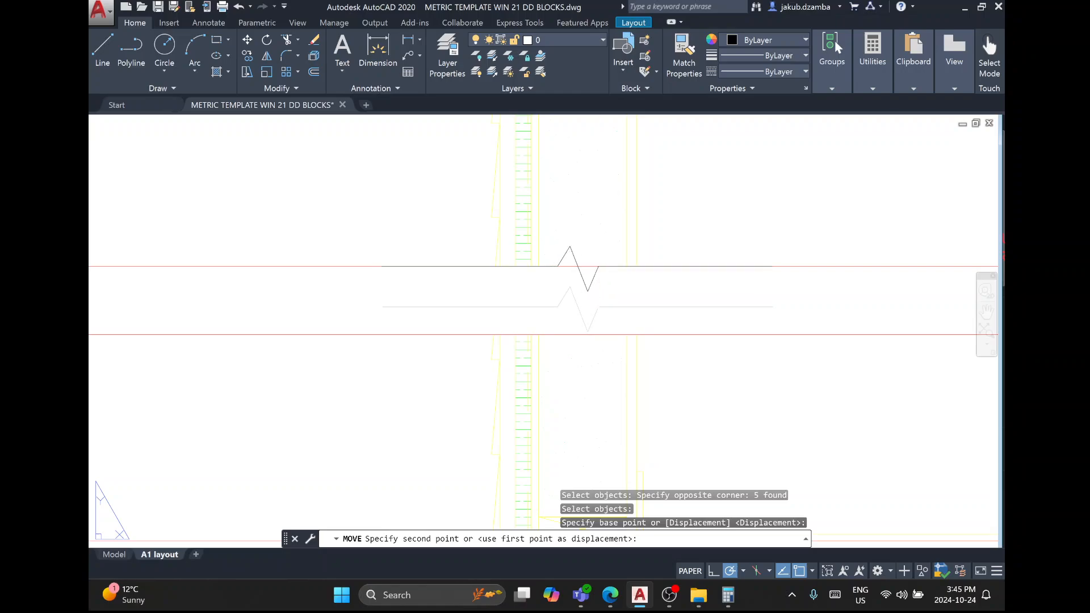
{"action": "left_click", "coordinate": [600, 267]}
Copy the break line, excluding the viewport border, straight down onto the top edge of the viewport below.
{"action": "type", "text": "CO"}
{"action": "key", "text": "Return"}
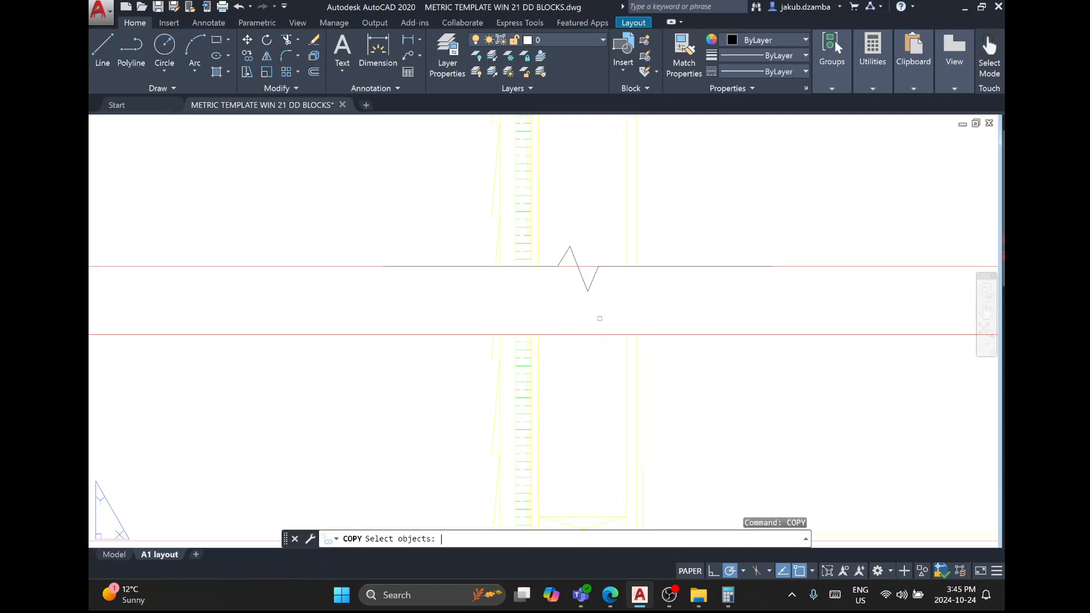
{"action": "left_click", "coordinate": [604, 307]}
{"action": "left_click", "coordinate": [561, 233]}
{"action": "left_click", "coordinate": [567, 266], "text": "shift"}
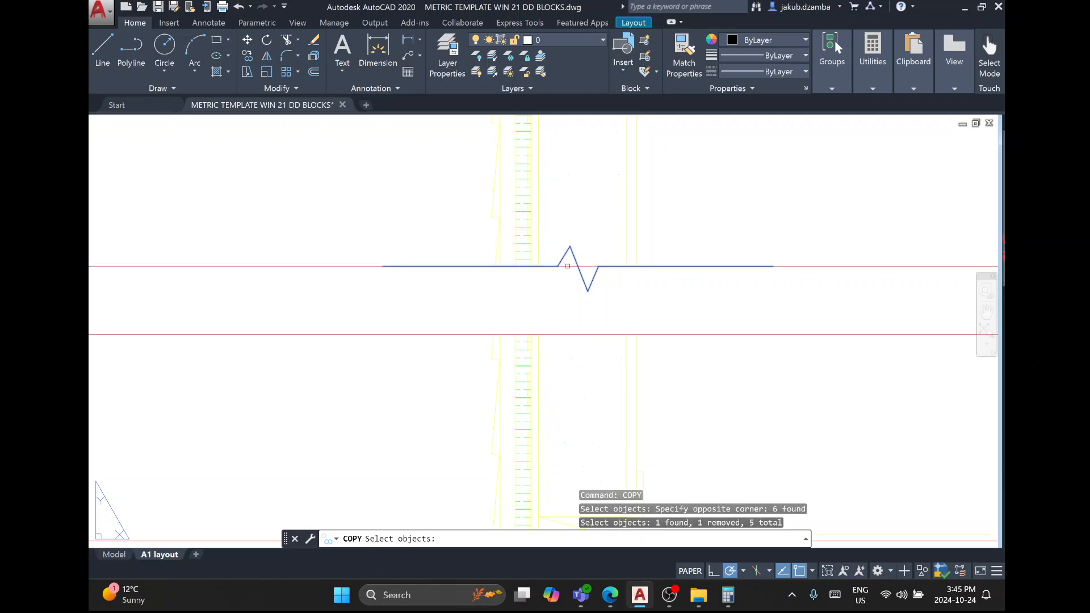
{"action": "key", "text": "Return"}
{"action": "left_click", "coordinate": [599, 266]}
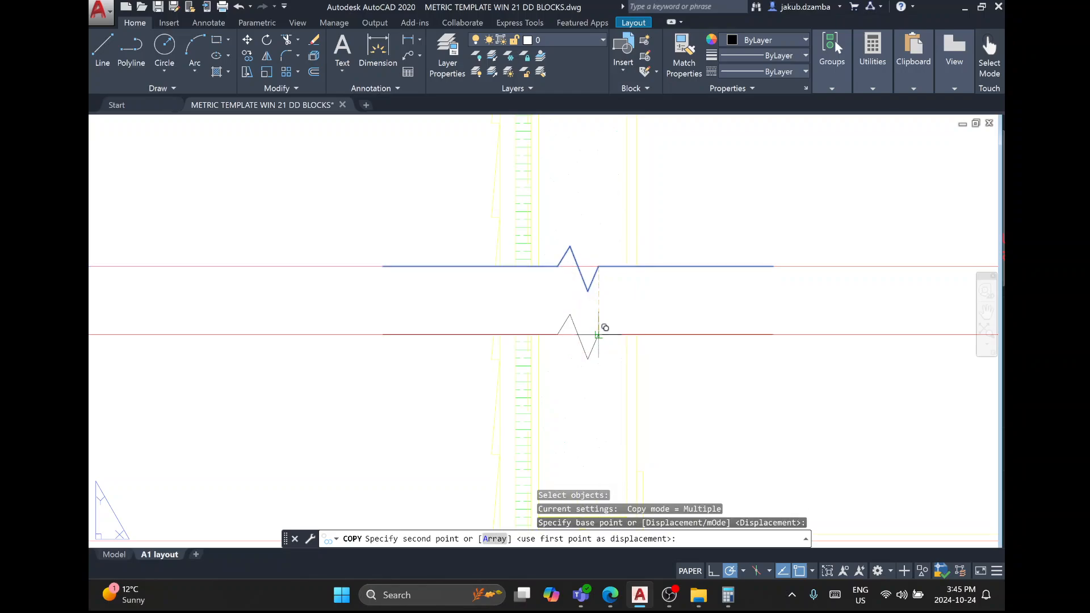
Copy the break line straight down onto the upper edge of the second viewport and end the copy.
{"action": "scroll", "coordinate": [599, 274], "scroll_direction": "down", "scroll_amount": 6}
{"action": "middle_click_drag", "start_coordinate": [603, 424], "coordinate": [595, 356]}
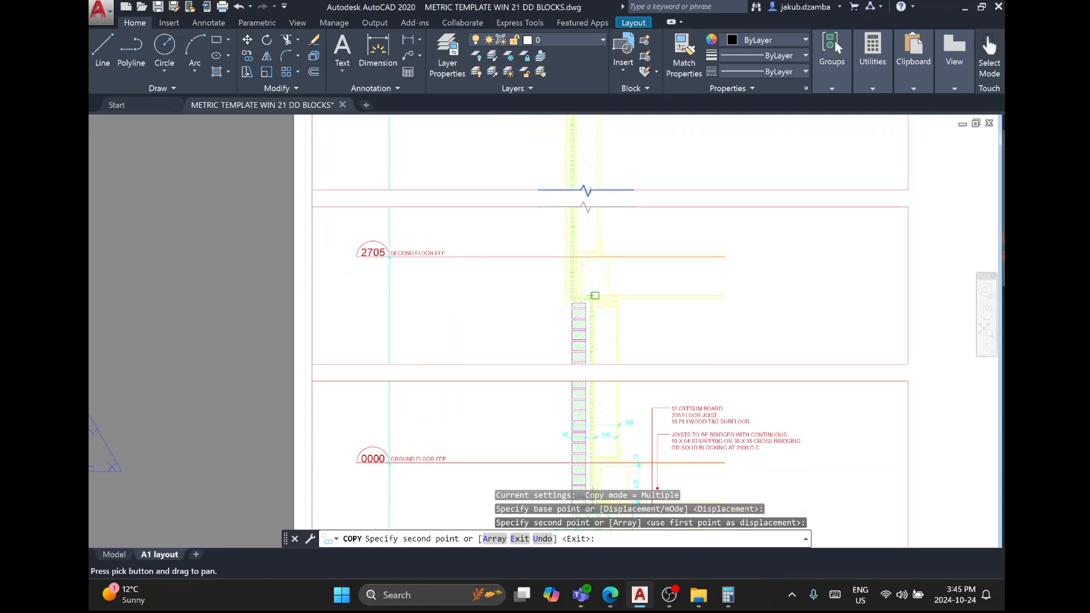
{"action": "scroll", "coordinate": [596, 359], "scroll_direction": "up", "scroll_amount": 4}
{"action": "key", "text": "Escape"}
Copy only the two break lines, without the viewport borders, from the upper viewport's lower-right corner to the two lower gaps between viewports.
{"action": "middle_click_drag", "start_coordinate": [602, 128], "coordinate": [577, 426]}
{"action": "right_click", "coordinate": [564, 251]}
{"action": "left_click", "coordinate": [608, 258]}
{"action": "left_click", "coordinate": [568, 303]}
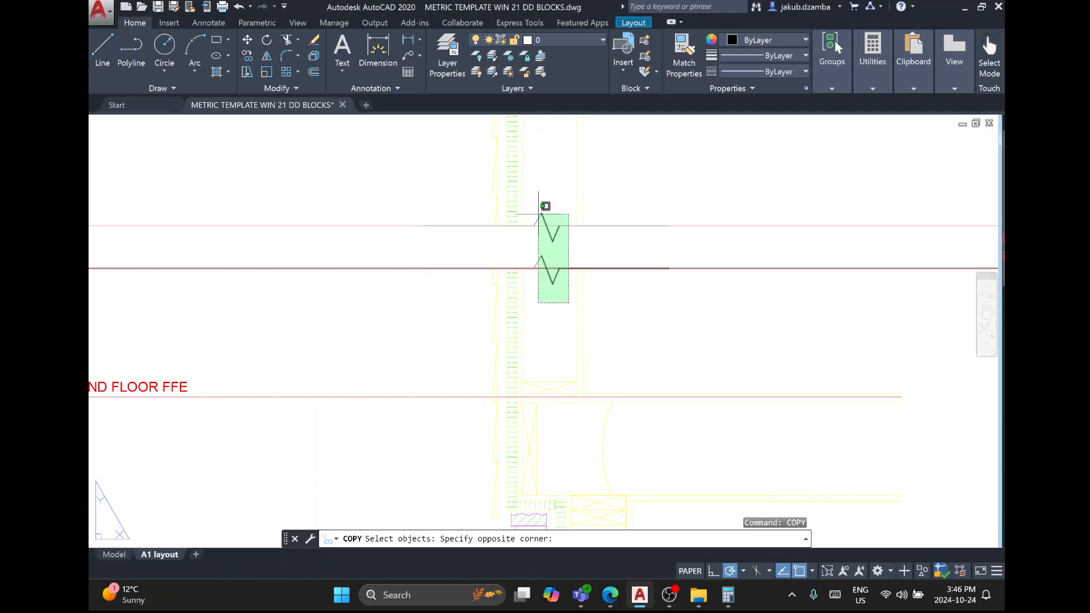
{"action": "left_click", "coordinate": [544, 206]}
{"action": "scroll", "coordinate": [545, 224], "scroll_direction": "down", "scroll_amount": 6}
{"action": "left_click", "coordinate": [680, 277], "text": "shift"}
{"action": "left_click", "coordinate": [657, 197], "text": "shift"}
{"action": "right_click", "coordinate": [657, 197], "text": "shift"}
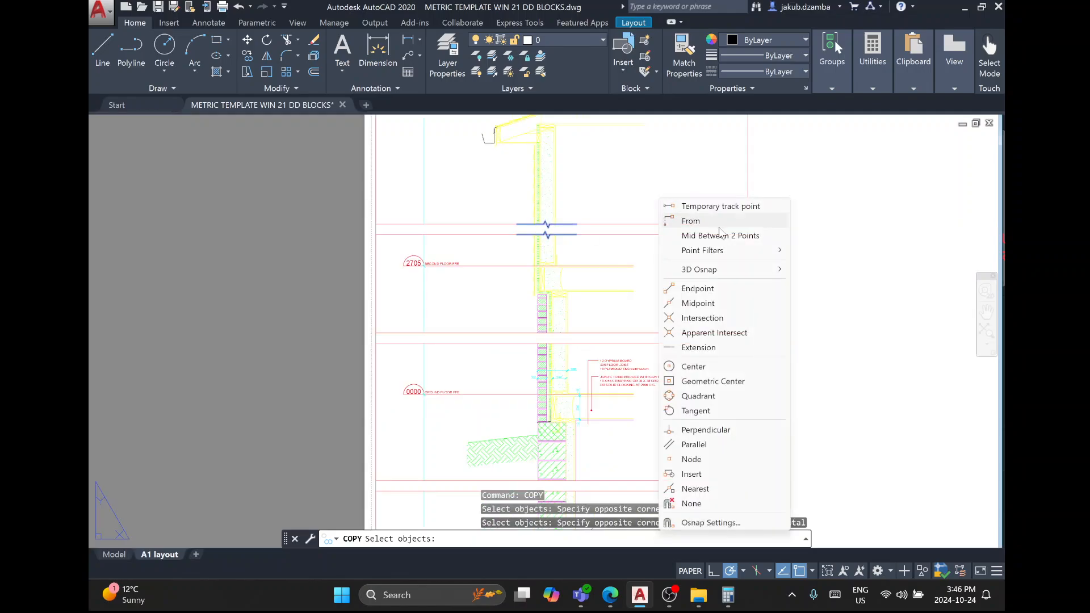
{"action": "key", "text": "Escape"}
{"action": "key", "text": "Return"}
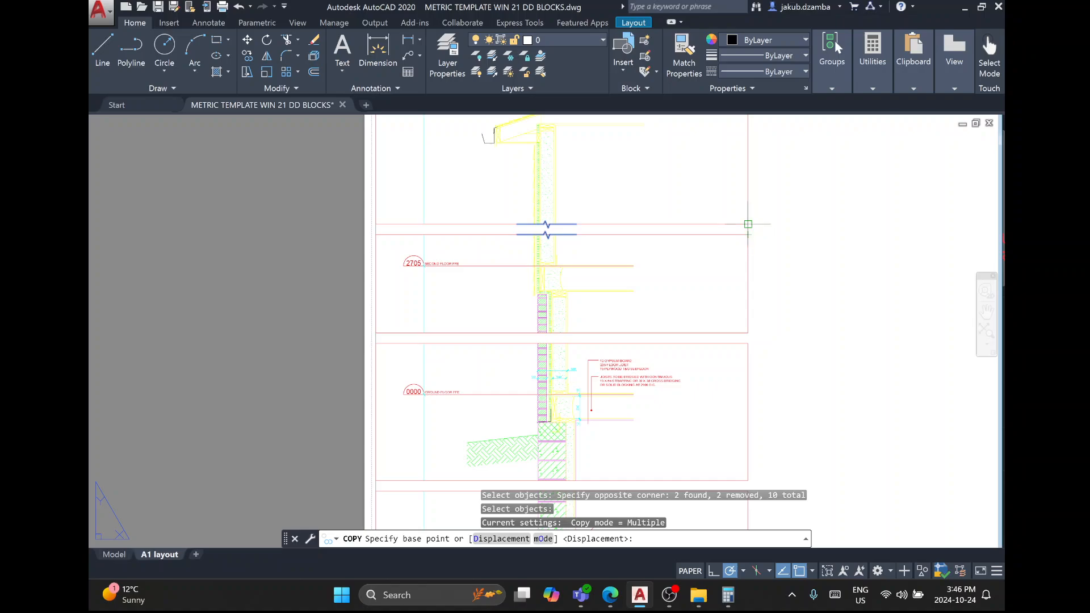
{"action": "left_click", "coordinate": [749, 225]}
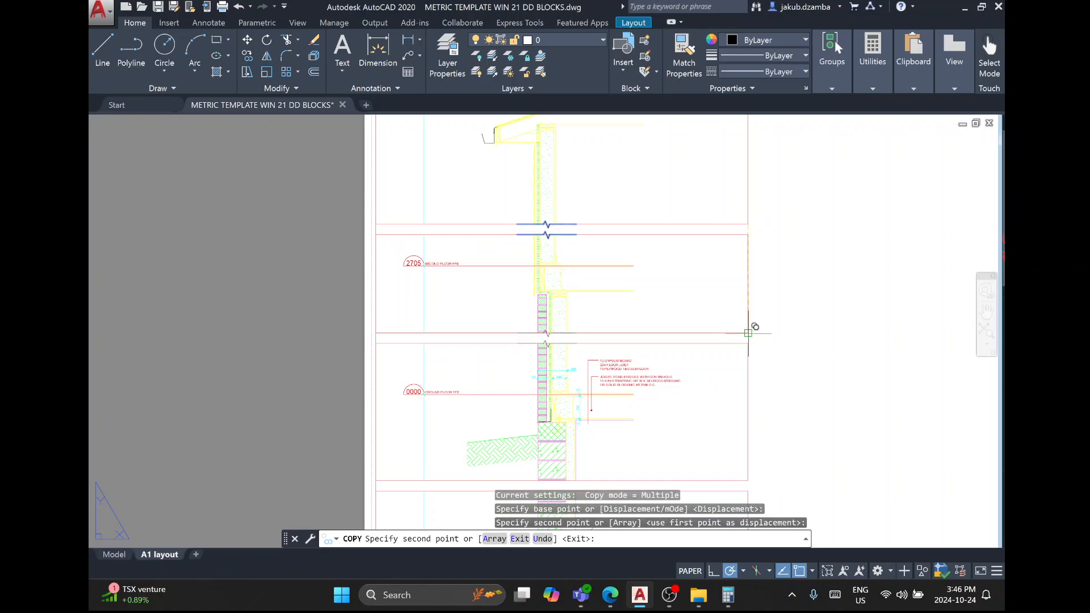
{"action": "middle_click_drag", "start_coordinate": [754, 476], "coordinate": [760, 302]}
{"action": "key", "text": "Escape"}
{"action": "middle_click_drag", "start_coordinate": [676, 255], "coordinate": [697, 345]}
{"action": "key", "text": "Escape"}
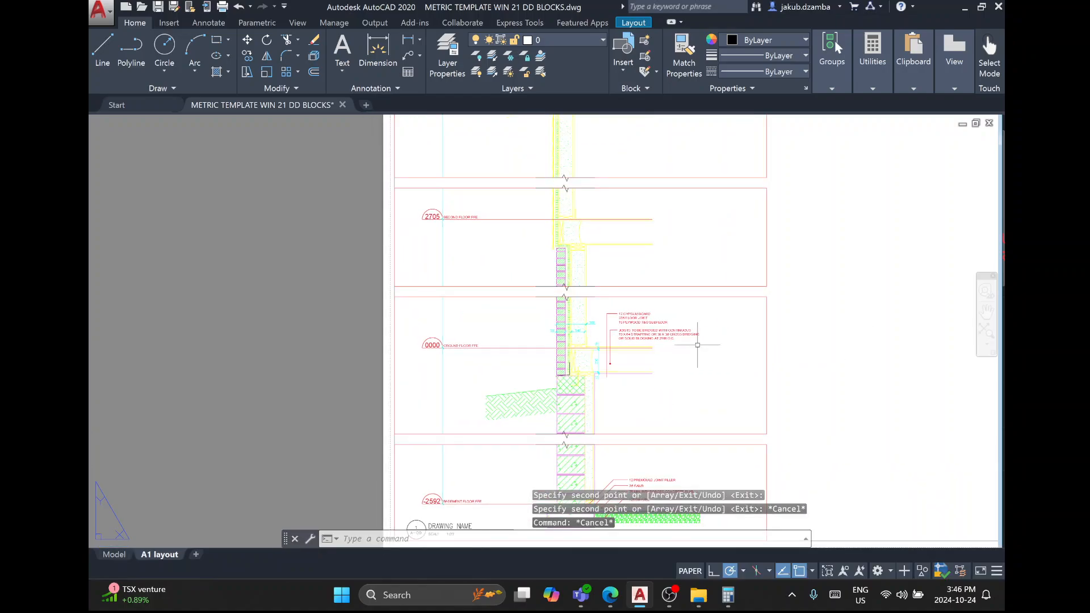
{"action": "middle_click_drag", "start_coordinate": [611, 205], "coordinate": [633, 294]}
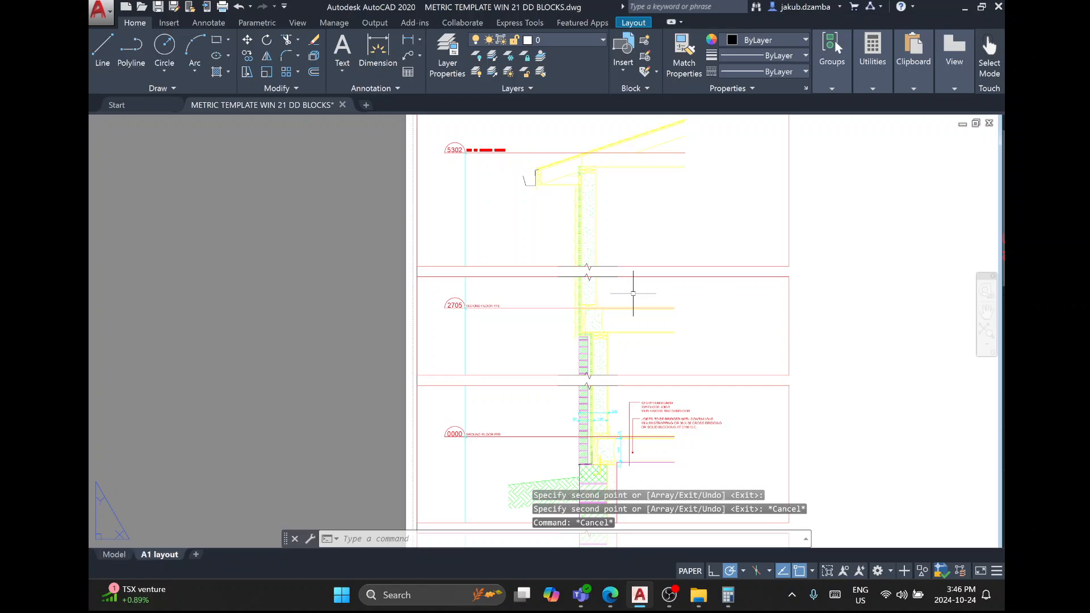
{"action": "left_click", "coordinate": [790, 266]}
{"action": "scroll", "coordinate": [763, 246], "scroll_direction": "down", "scroll_amount": 2}
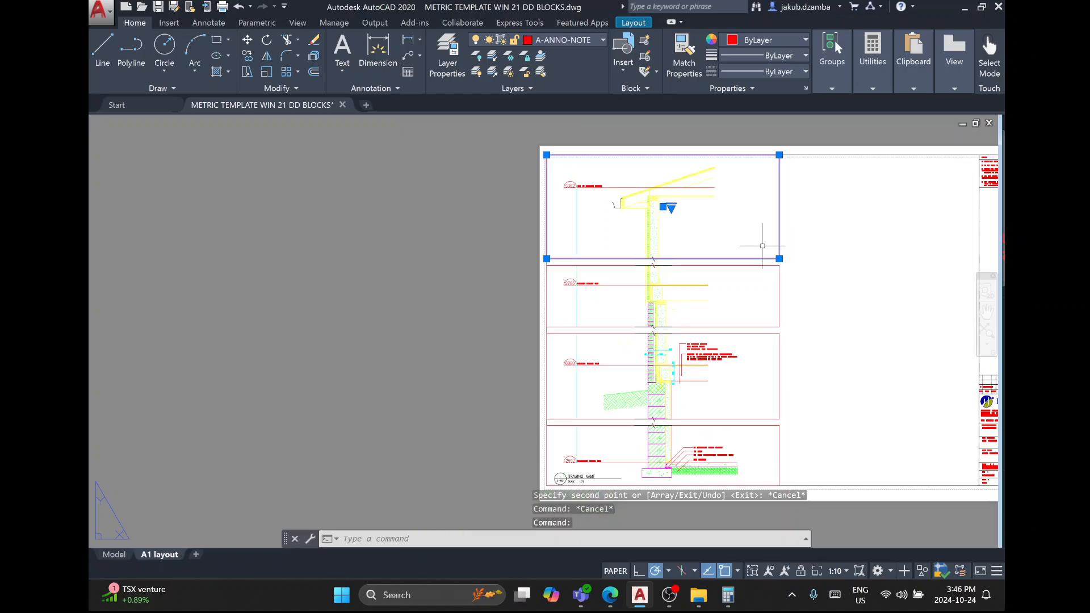
{"action": "scroll", "coordinate": [762, 246], "scroll_direction": "down", "scroll_amount": 2}
{"action": "key", "text": "Escape"}
{"action": "left_click", "coordinate": [791, 360]}
{"action": "left_click", "coordinate": [677, 122]}
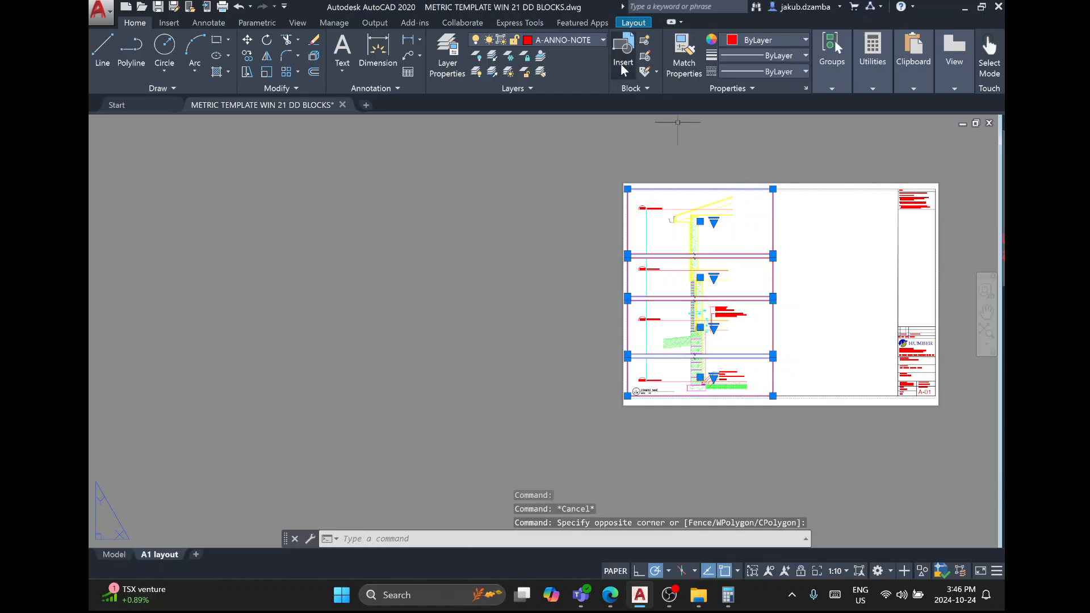
{"action": "key", "text": "Escape"}
{"action": "key", "text": "Escape"}
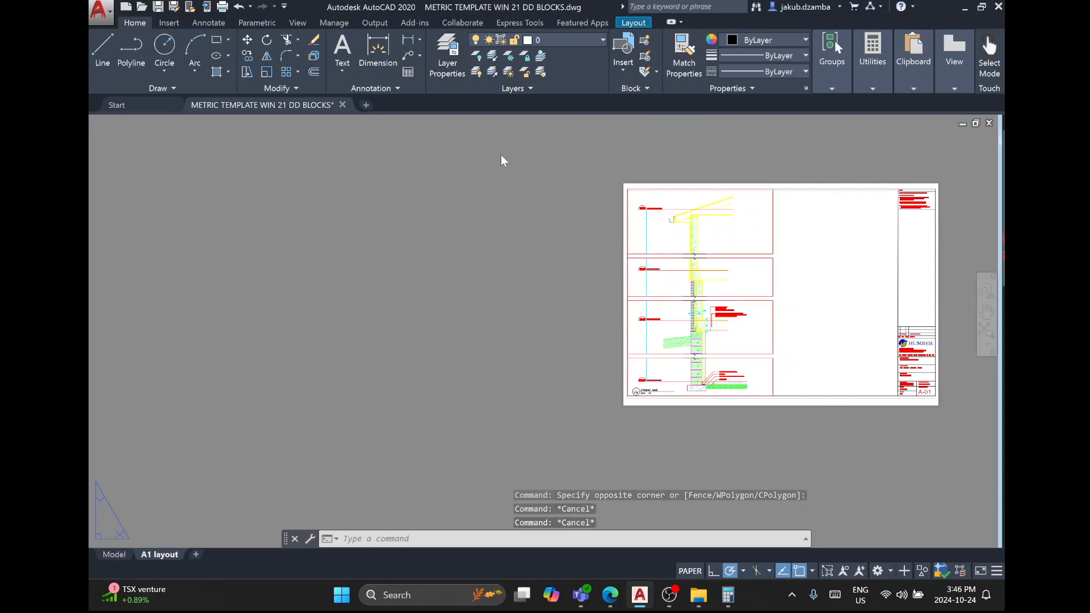
Create a new layer named Viewport and close the layer manager.
{"action": "type", "text": "la"}
{"action": "key", "text": "Return"}
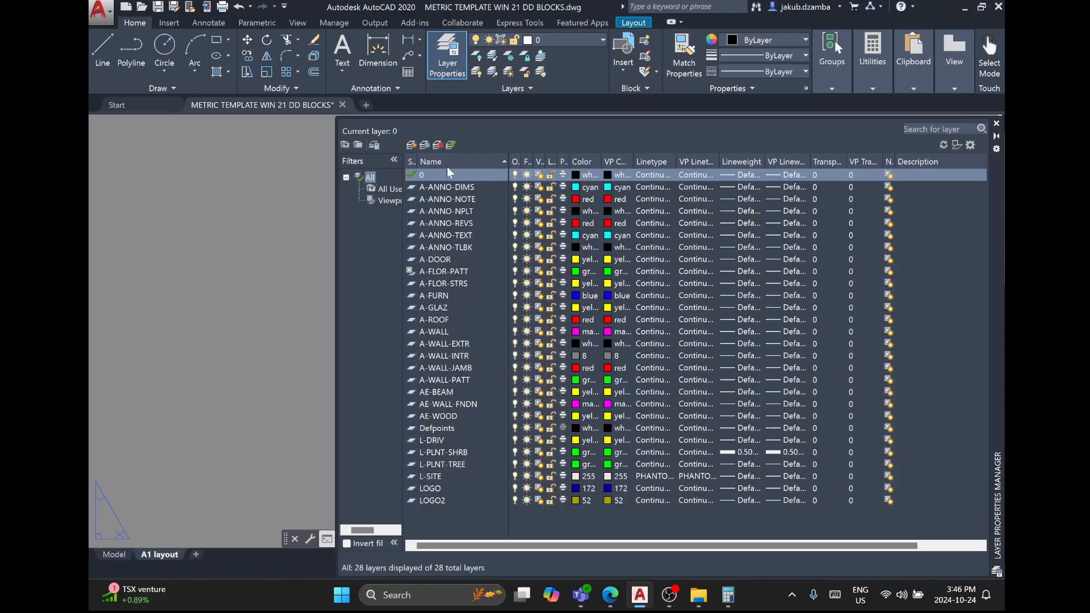
{"action": "left_click", "coordinate": [413, 146]}
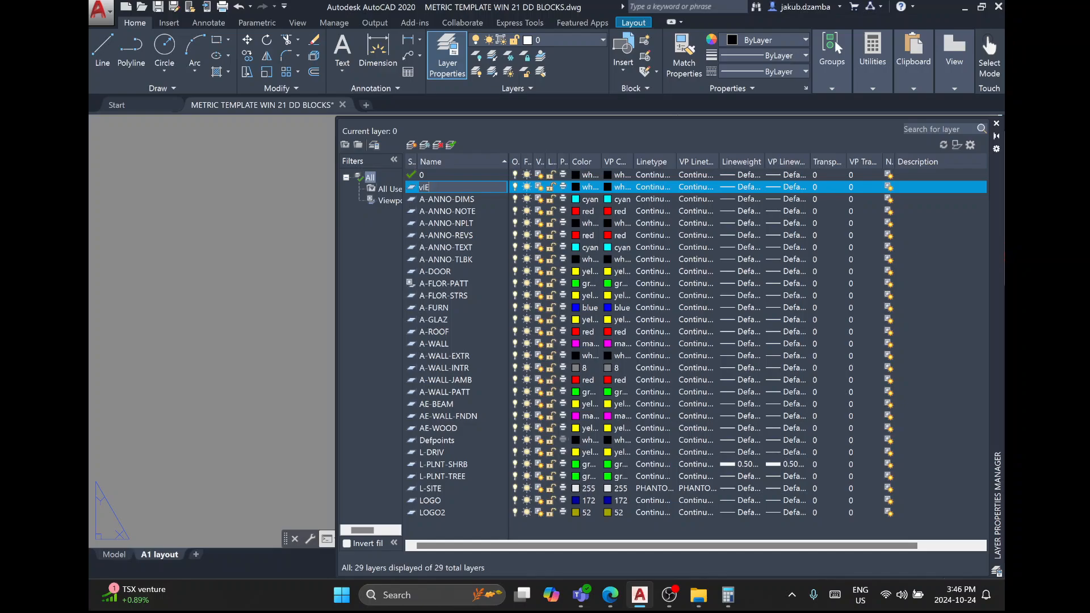
{"action": "type", "text": "V"}
{"action": "key", "text": "Caps_Lock"}
{"action": "type", "text": "iewport"}
{"action": "key", "text": "Return"}
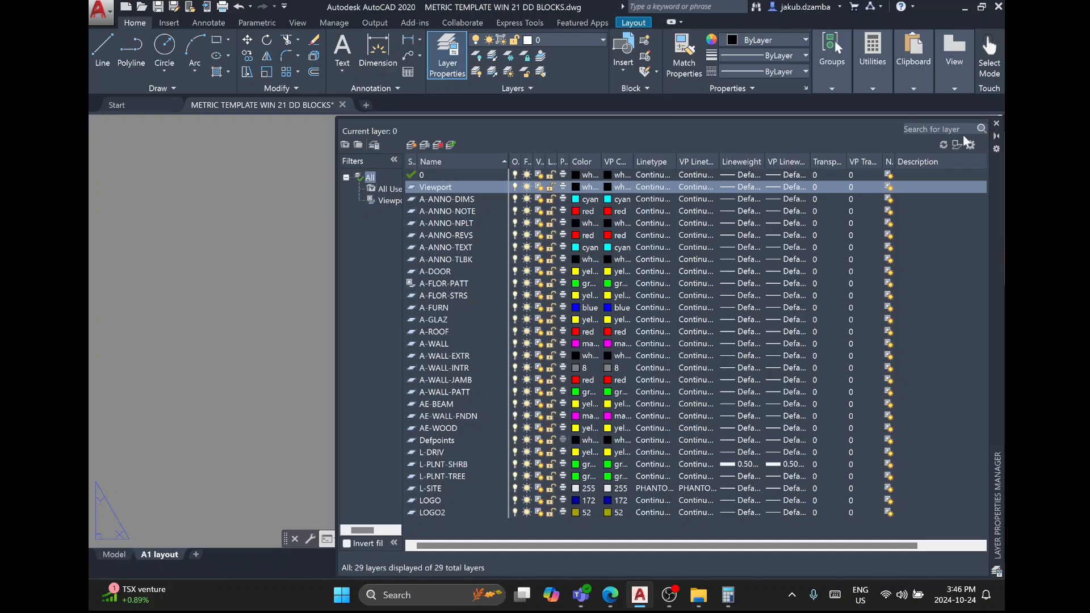
{"action": "left_click", "coordinate": [996, 123]}
Move the four wall-section viewports to the Viewport layer.
{"action": "left_click", "coordinate": [799, 363]}
{"action": "left_click", "coordinate": [767, 232]}
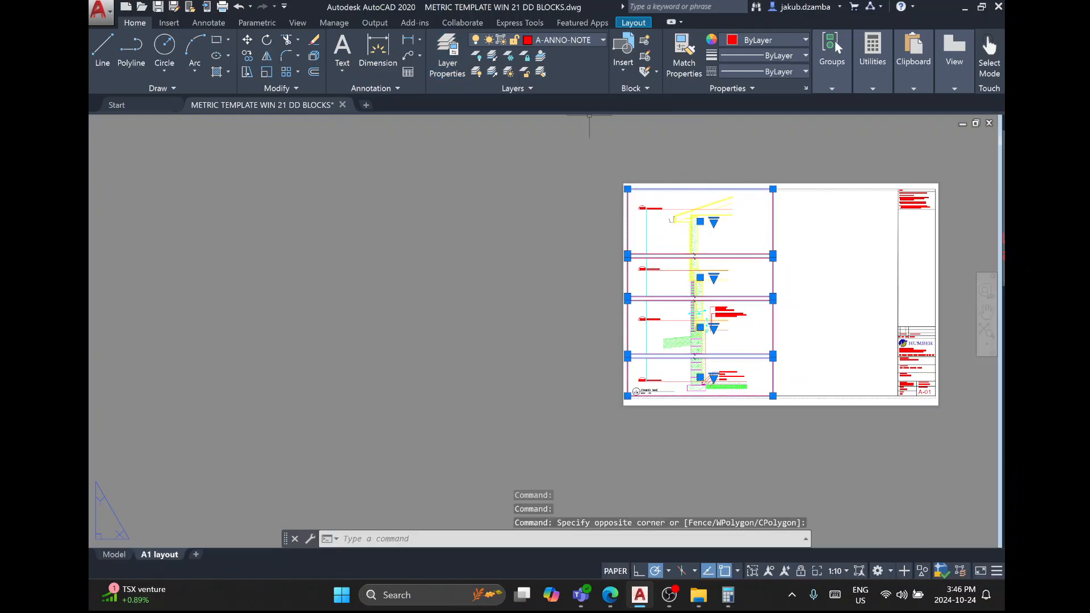
{"action": "left_click", "coordinate": [576, 40]}
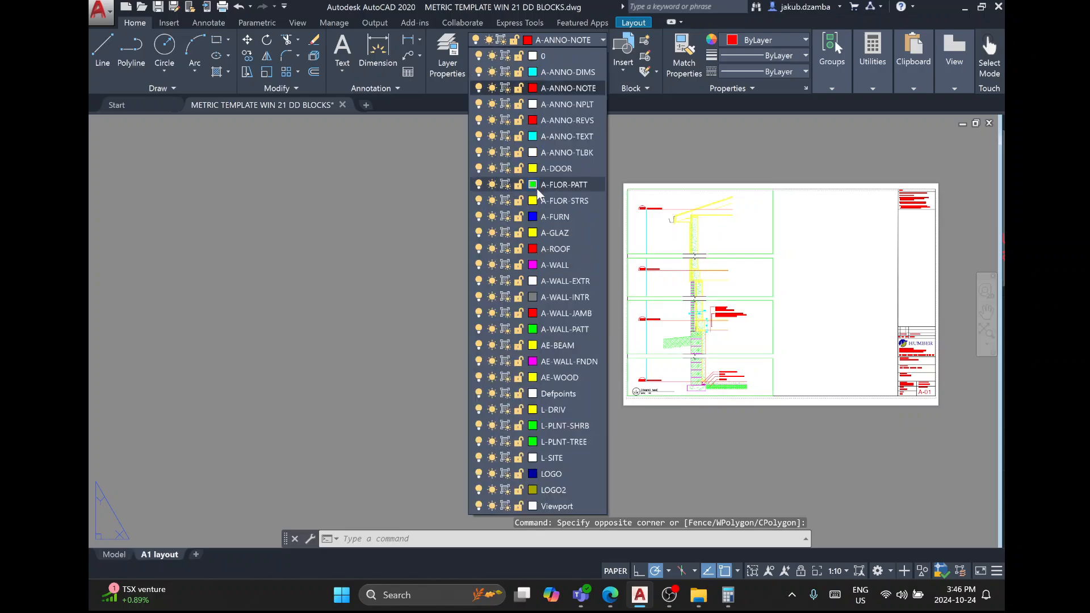
{"action": "left_click", "coordinate": [540, 504]}
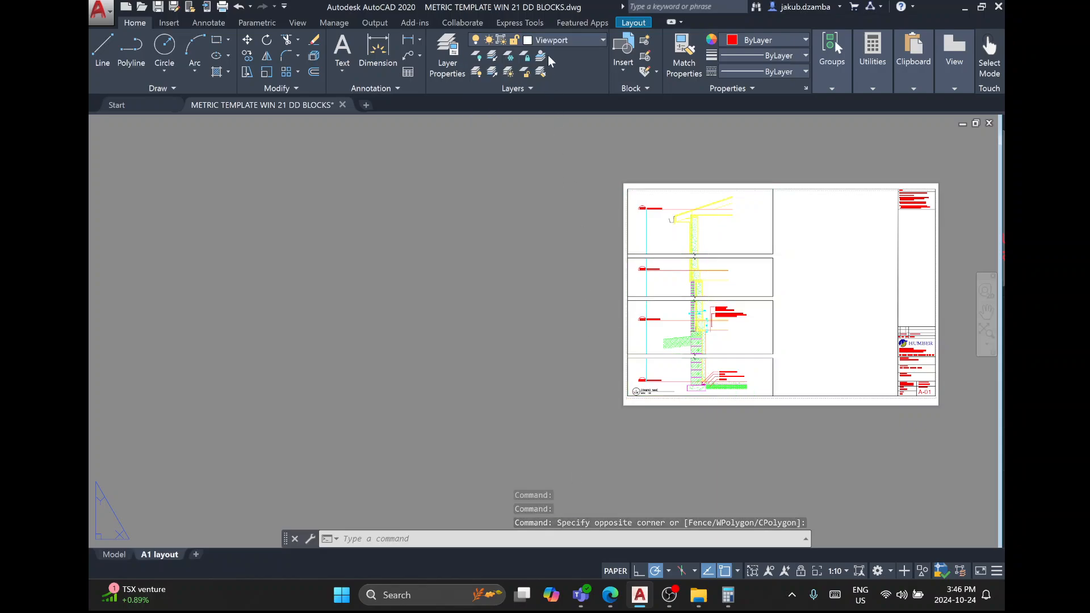
Turn off the Viewport layer and examine how the break lines meet the brick wall without viewport borders.
{"action": "left_click", "coordinate": [564, 38]}
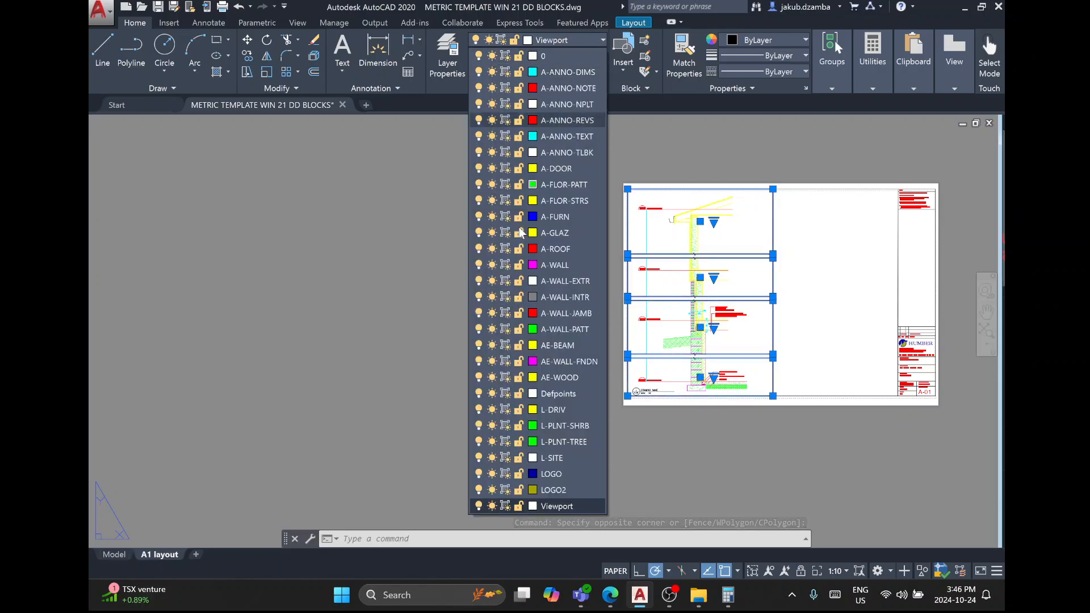
{"action": "left_click", "coordinate": [478, 506]}
{"action": "left_click", "coordinate": [448, 420]}
{"action": "scroll", "coordinate": [739, 320], "scroll_direction": "up", "scroll_amount": 4}
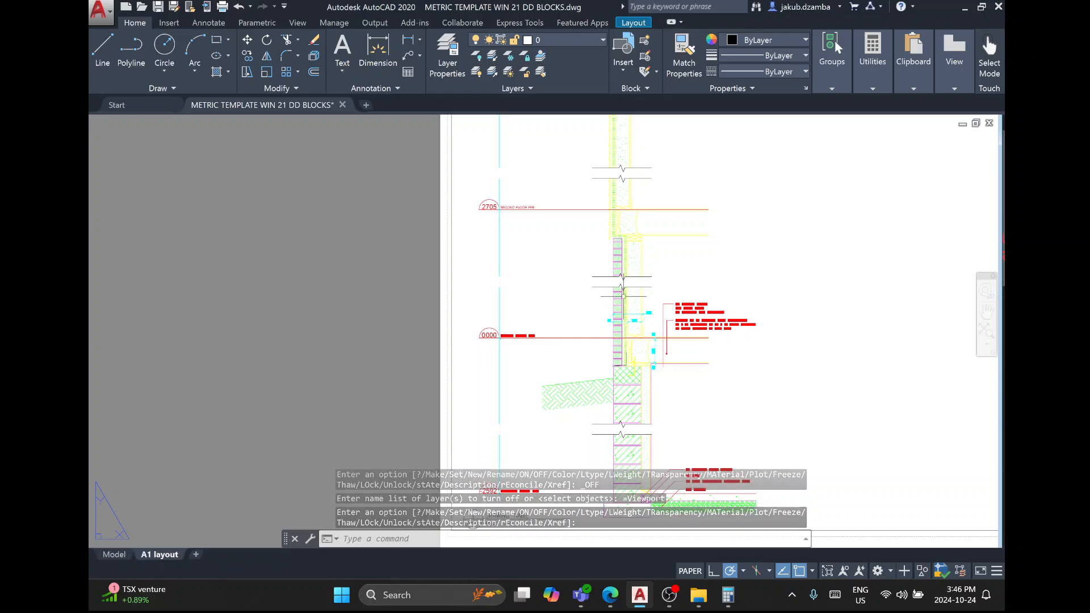
{"action": "scroll", "coordinate": [620, 289], "scroll_direction": "up", "scroll_amount": 5}
{"action": "scroll", "coordinate": [615, 180], "scroll_direction": "up", "scroll_amount": 4}
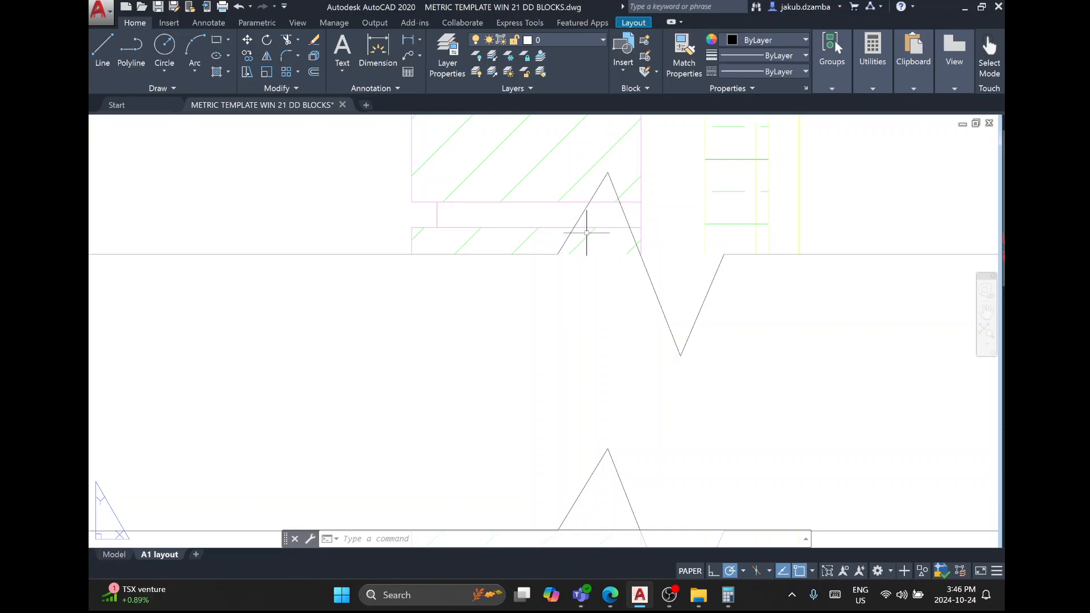
{"action": "scroll", "coordinate": [664, 280], "scroll_direction": "down", "scroll_amount": 3}
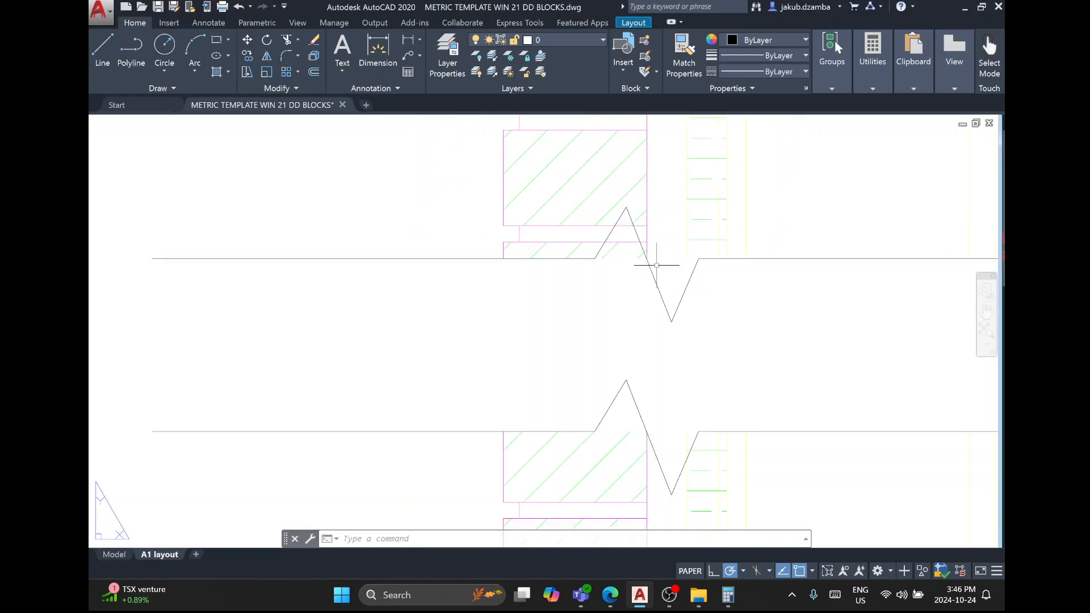
{"action": "scroll", "coordinate": [570, 225], "scroll_direction": "down", "scroll_amount": 4}
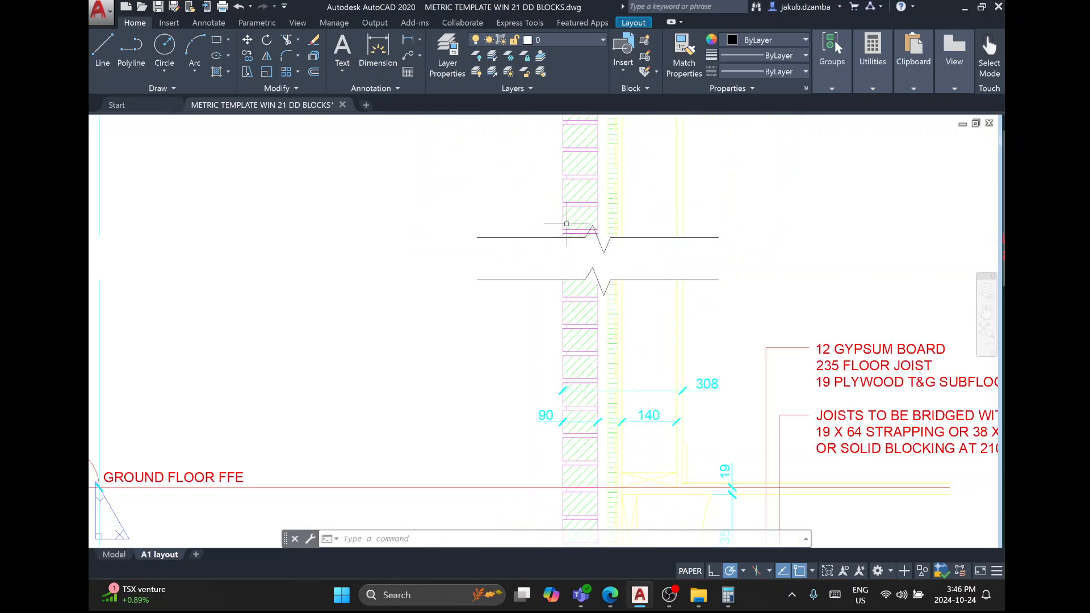
Turn the Viewport layer back on.
{"action": "left_click", "coordinate": [513, 45]}
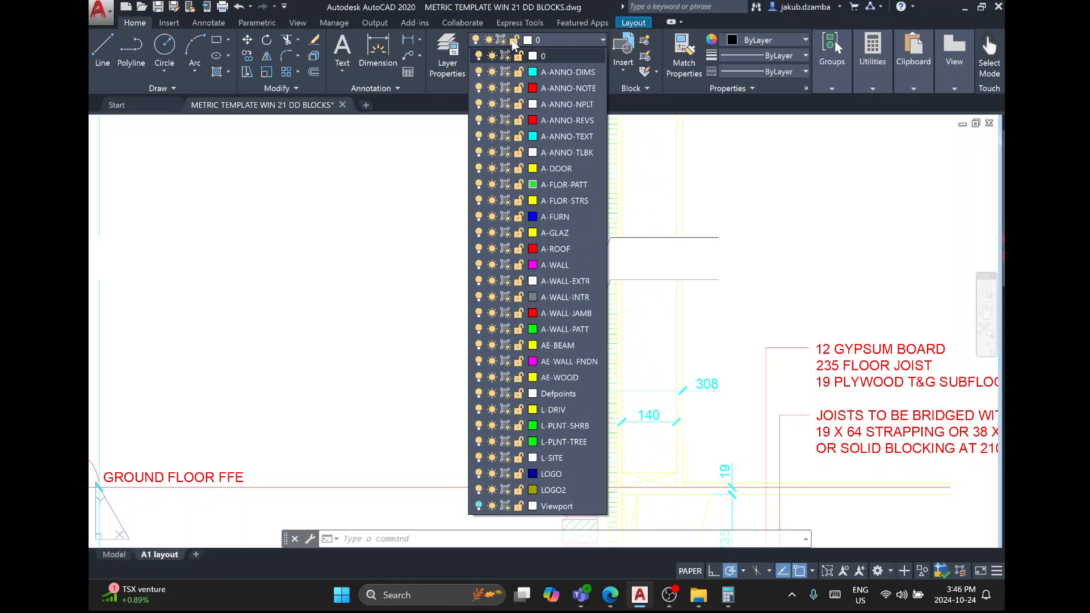
{"action": "left_click", "coordinate": [480, 505]}
{"action": "left_click", "coordinate": [421, 417]}
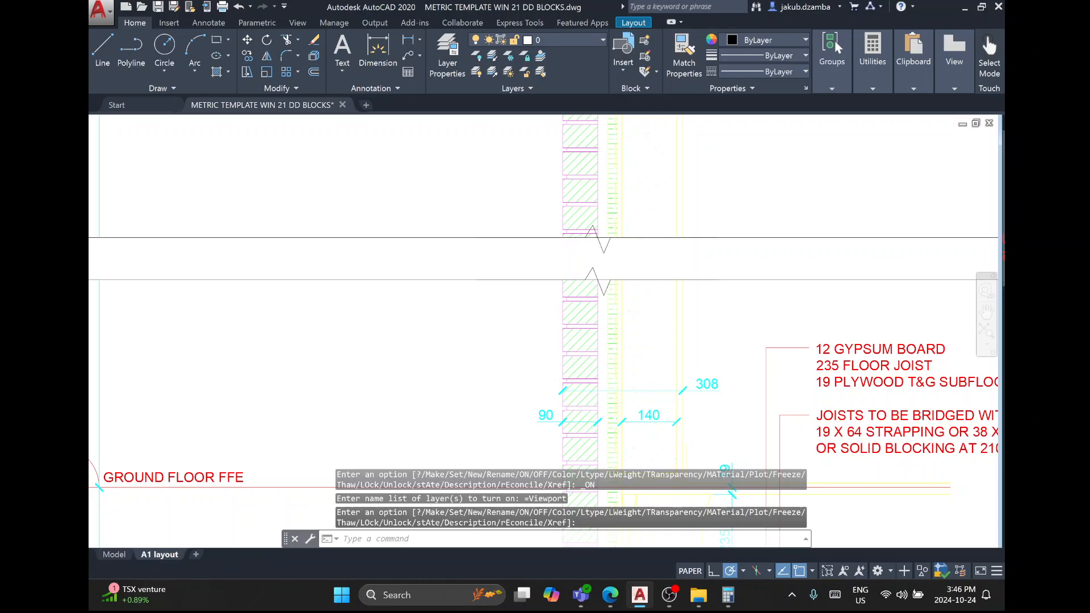
Start a polygonal clip of the top viewport, tracing from its upper-left corner through the upper-right to the lower-right corner.
{"action": "scroll", "coordinate": [611, 248], "scroll_direction": "down", "scroll_amount": 5}
{"action": "middle_click_drag", "start_coordinate": [660, 222], "coordinate": [649, 354]}
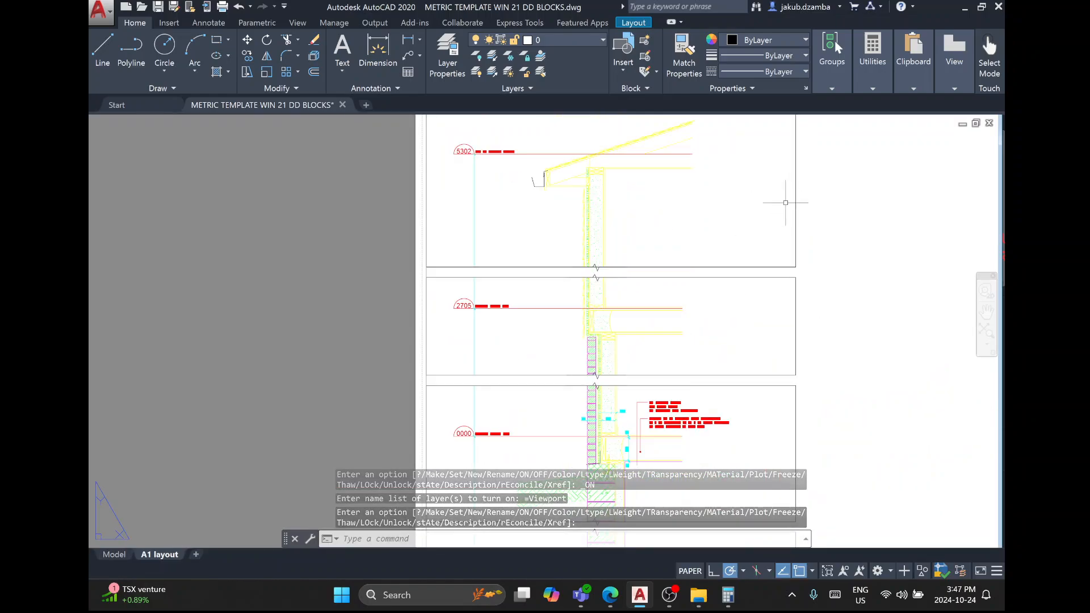
{"action": "left_click", "coordinate": [797, 207]}
{"action": "right_click", "coordinate": [797, 211]}
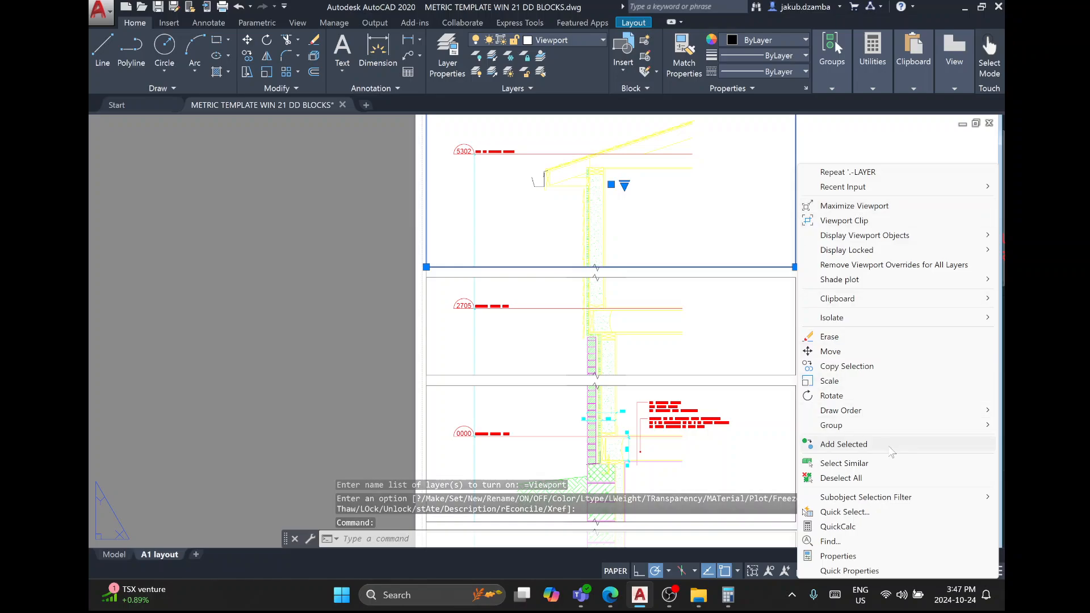
{"action": "left_click", "coordinate": [844, 221]}
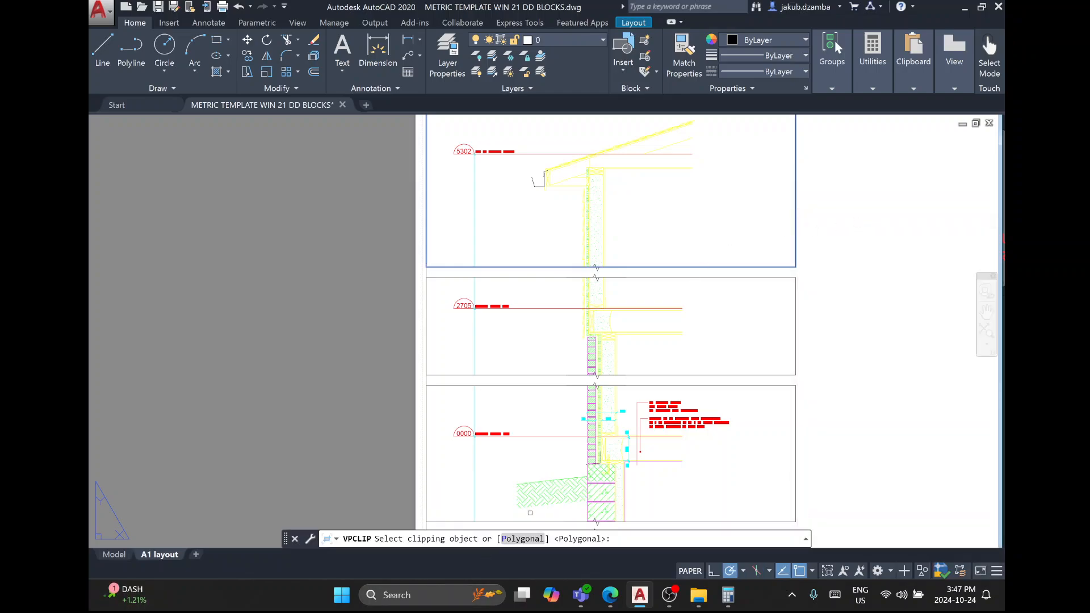
{"action": "left_click", "coordinate": [521, 539]}
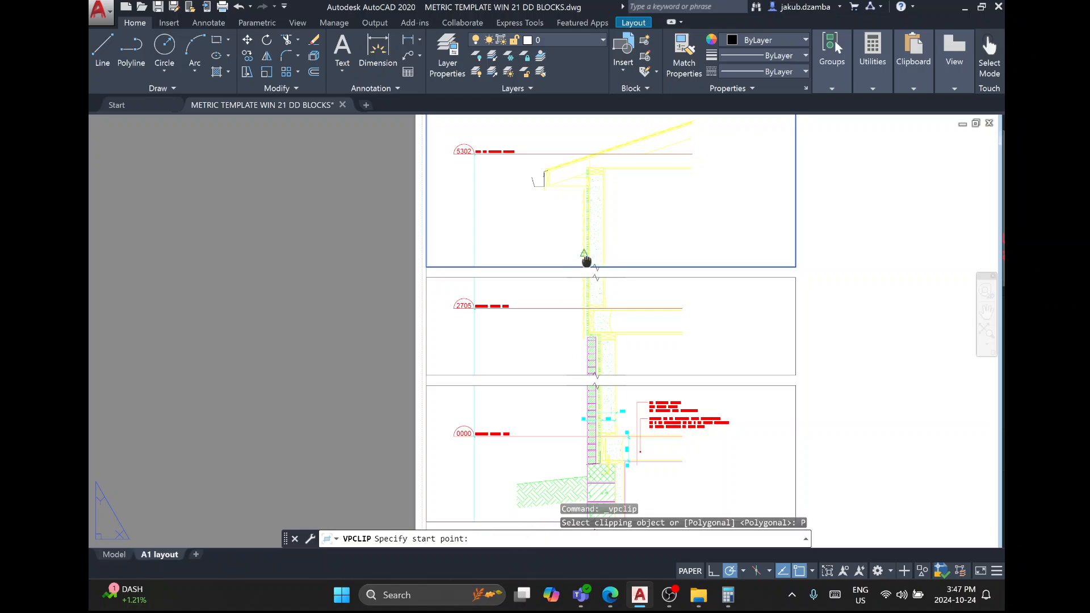
{"action": "middle_click_drag", "start_coordinate": [587, 261], "coordinate": [586, 425]}
{"action": "left_click", "coordinate": [425, 266]}
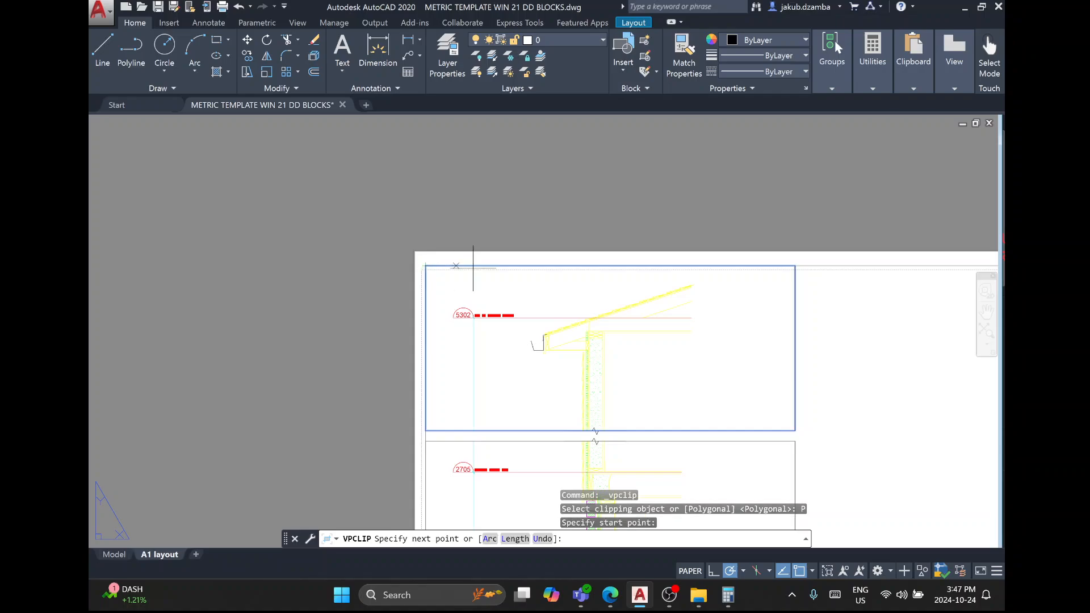
{"action": "left_click", "coordinate": [795, 266]}
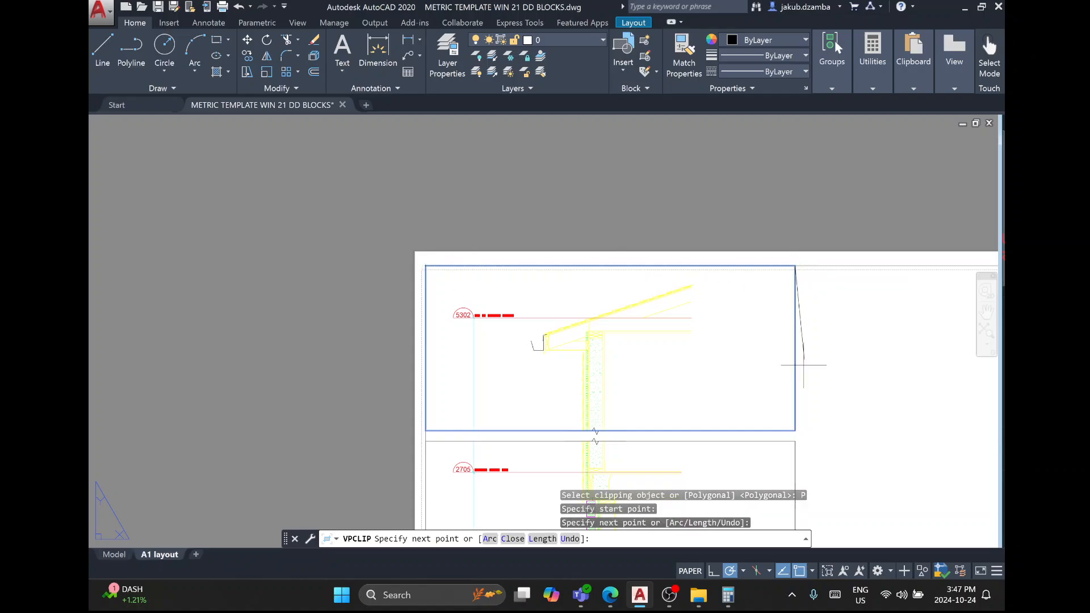
{"action": "left_click", "coordinate": [796, 430]}
Trace the clip boundary along the break line's zigzag and back to the viewport's upper-left corner, and finish the clip.
{"action": "scroll", "coordinate": [624, 437], "scroll_direction": "up", "scroll_amount": 6}
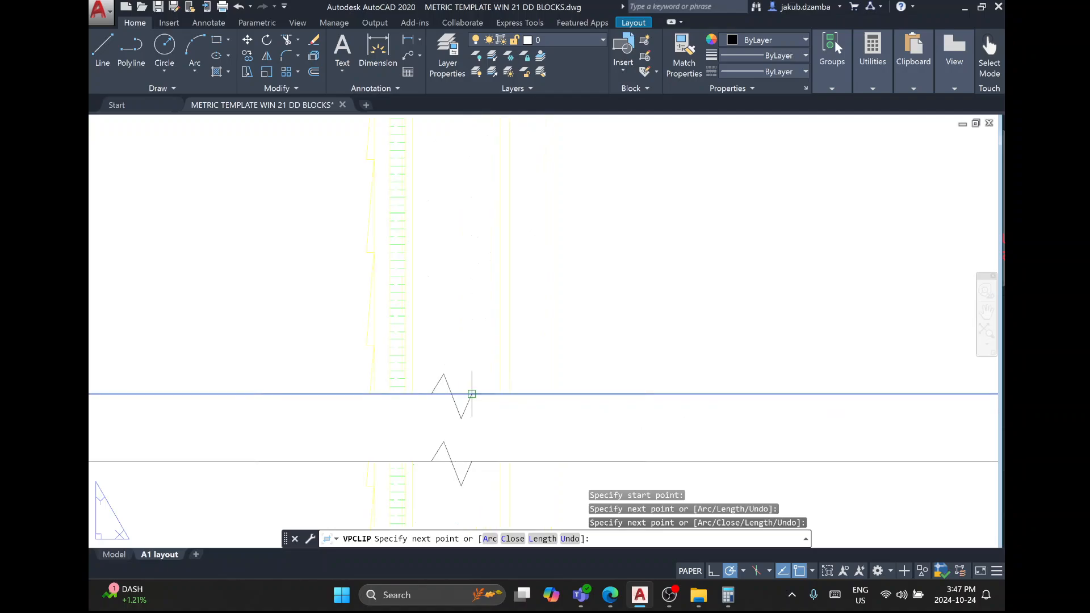
{"action": "left_click", "coordinate": [472, 394]}
{"action": "left_click", "coordinate": [459, 415]}
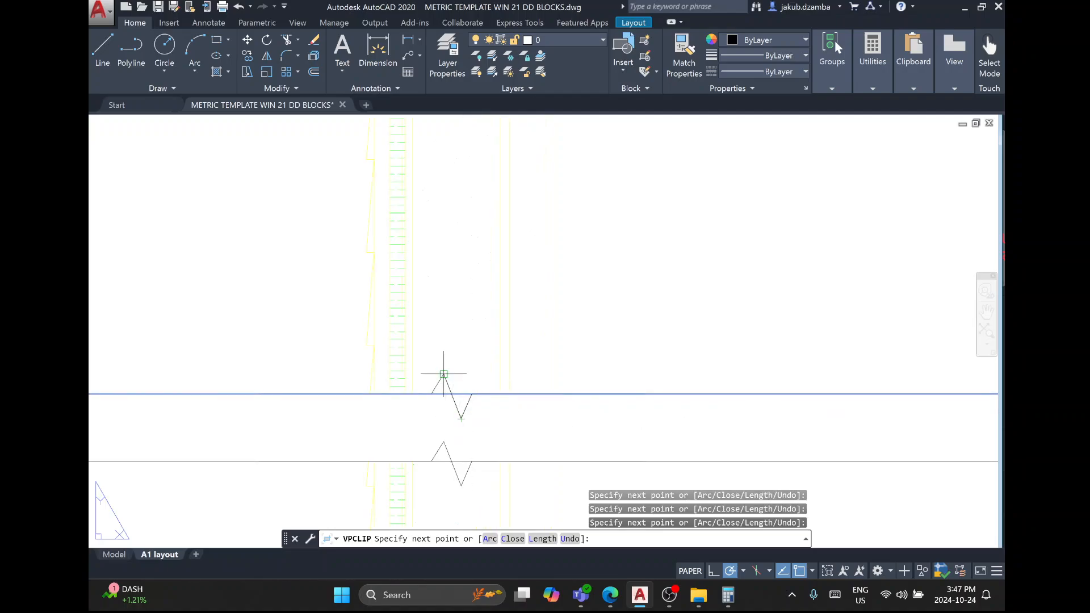
{"action": "scroll", "coordinate": [530, 386], "scroll_direction": "down", "scroll_amount": 4}
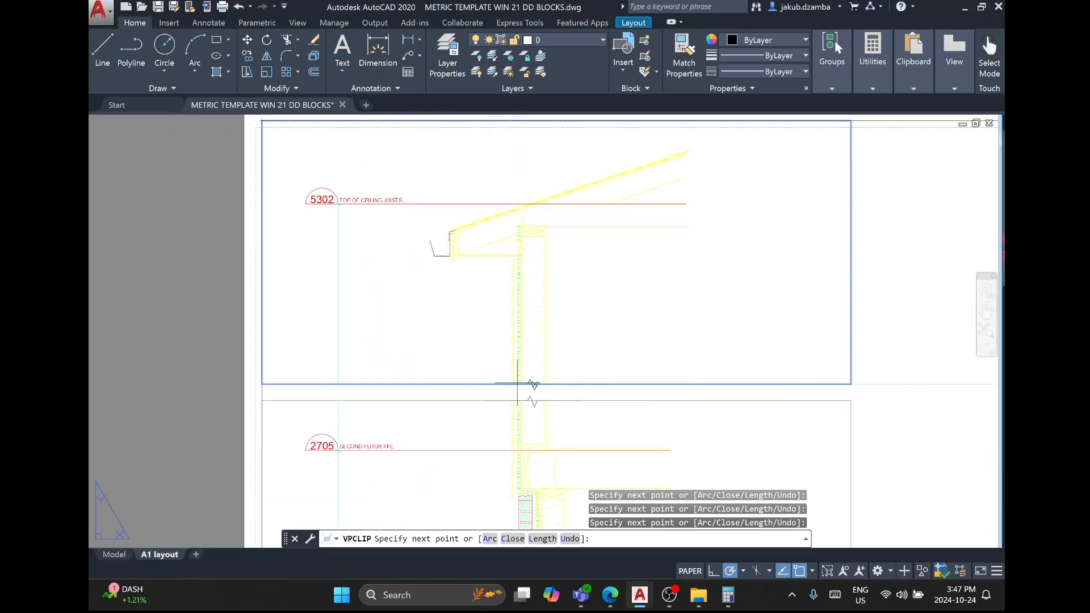
{"action": "scroll", "coordinate": [261, 385], "scroll_direction": "down", "scroll_amount": 3}
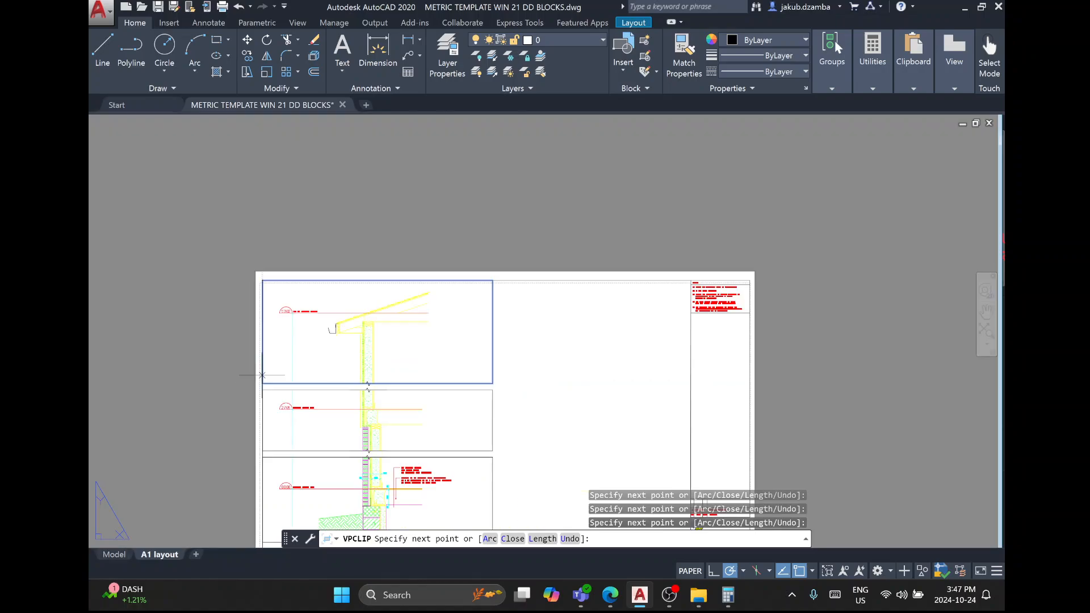
{"action": "right_click", "coordinate": [283, 309]}
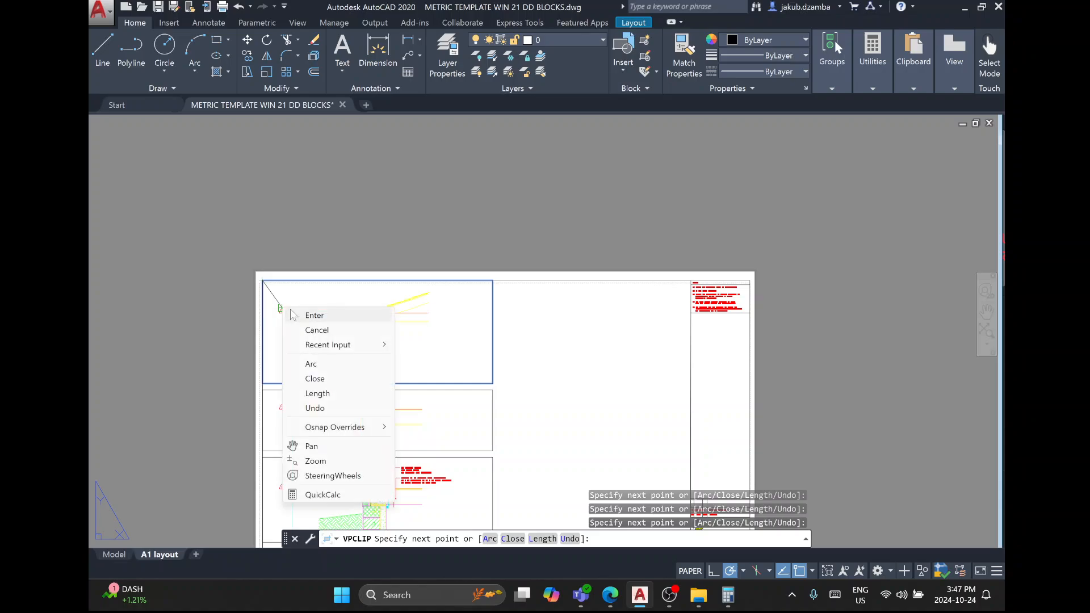
{"action": "left_click", "coordinate": [308, 315]}
{"action": "scroll", "coordinate": [316, 398], "scroll_direction": "up", "scroll_amount": 4}
{"action": "scroll", "coordinate": [462, 370], "scroll_direction": "up", "scroll_amount": 5}
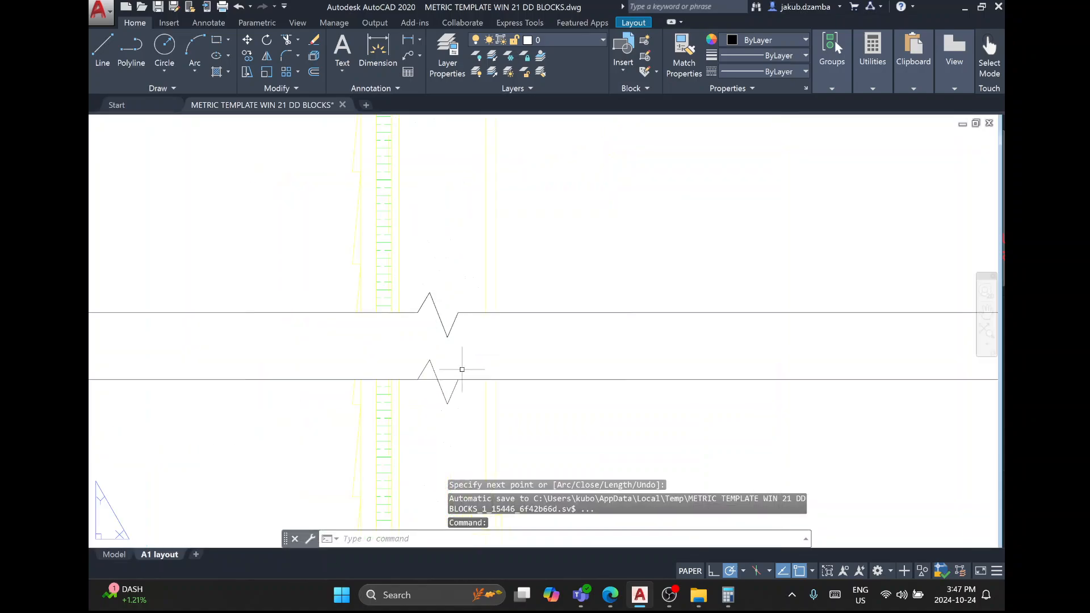
Start a polygonal clip of the ground-floor viewport from its lower-right corner.
{"action": "middle_click_drag", "start_coordinate": [469, 368], "coordinate": [534, 218]}
{"action": "scroll", "coordinate": [519, 174], "scroll_direction": "down", "scroll_amount": 5}
{"action": "middle_click_drag", "start_coordinate": [524, 479], "coordinate": [522, 254]}
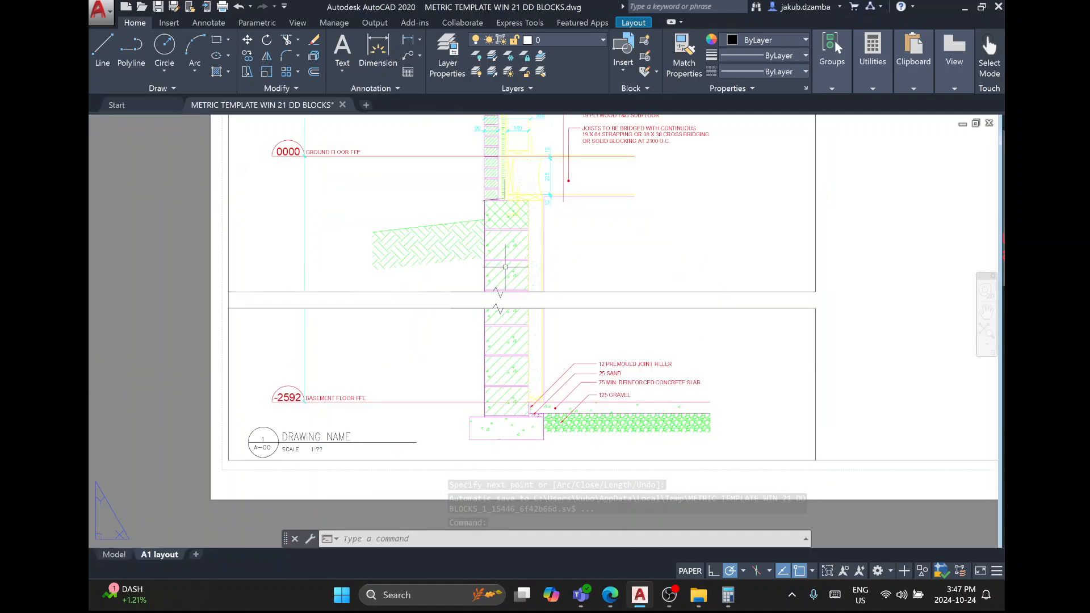
{"action": "scroll", "coordinate": [505, 301], "scroll_direction": "up", "scroll_amount": 2}
{"action": "scroll", "coordinate": [498, 311], "scroll_direction": "up", "scroll_amount": 4}
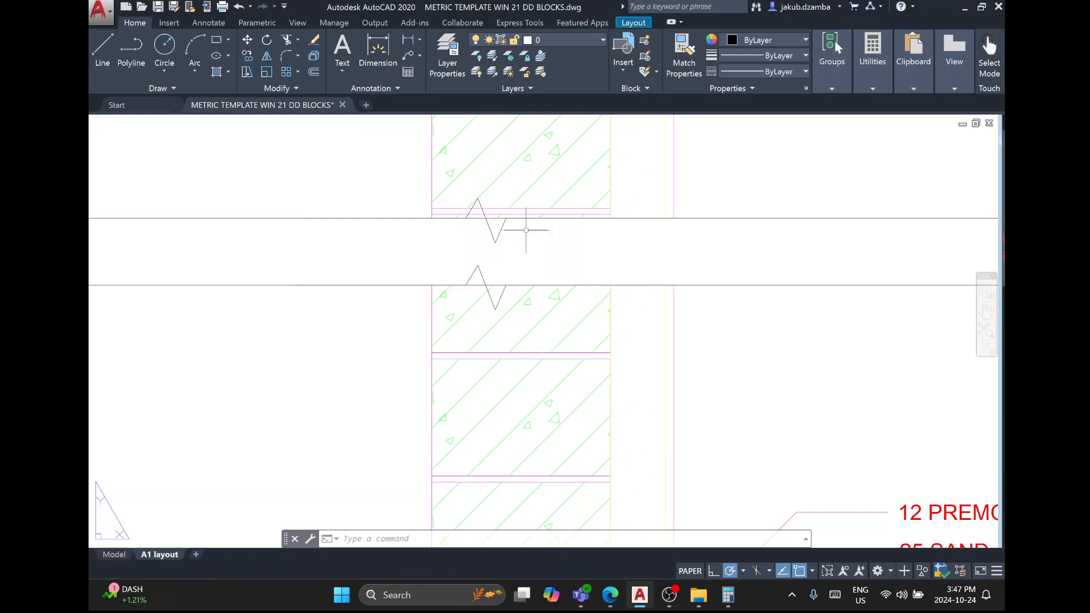
{"action": "right_click", "coordinate": [555, 228]}
{"action": "left_click", "coordinate": [608, 237]}
{"action": "scroll", "coordinate": [563, 280], "scroll_direction": "down", "scroll_amount": 5}
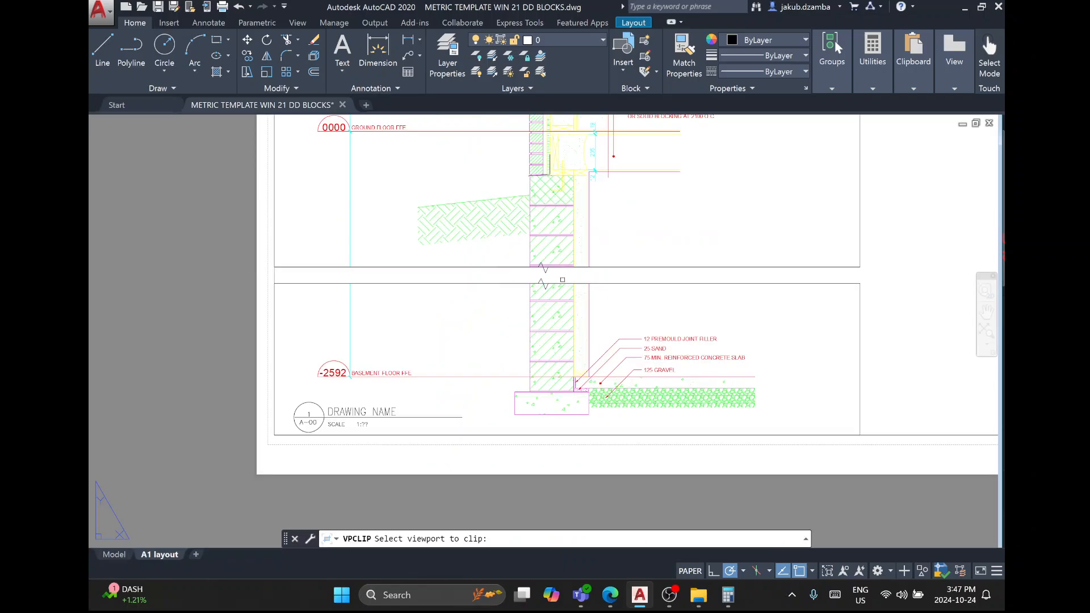
{"action": "left_click", "coordinate": [595, 267]}
{"action": "right_click", "coordinate": [595, 270]}
{"action": "left_click", "coordinate": [681, 277]}
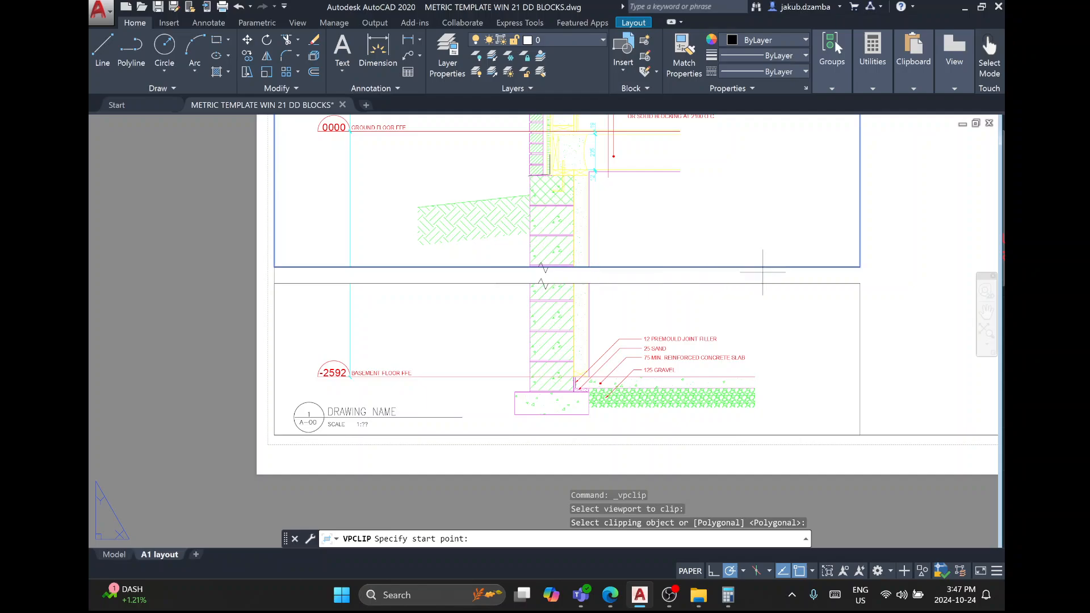
{"action": "left_click", "coordinate": [860, 267]}
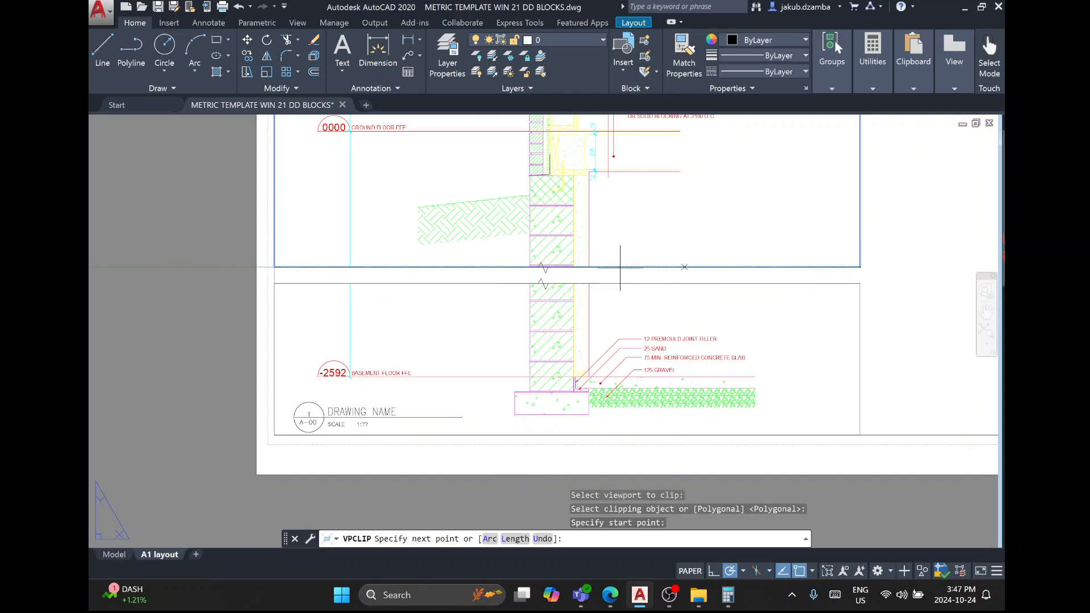
Trace the clip boundary along the lower break line's zigzag and on to the ground-floor viewport's lower-left corner.
{"action": "scroll", "coordinate": [559, 267], "scroll_direction": "up", "scroll_amount": 8}
{"action": "left_click", "coordinate": [446, 207]}
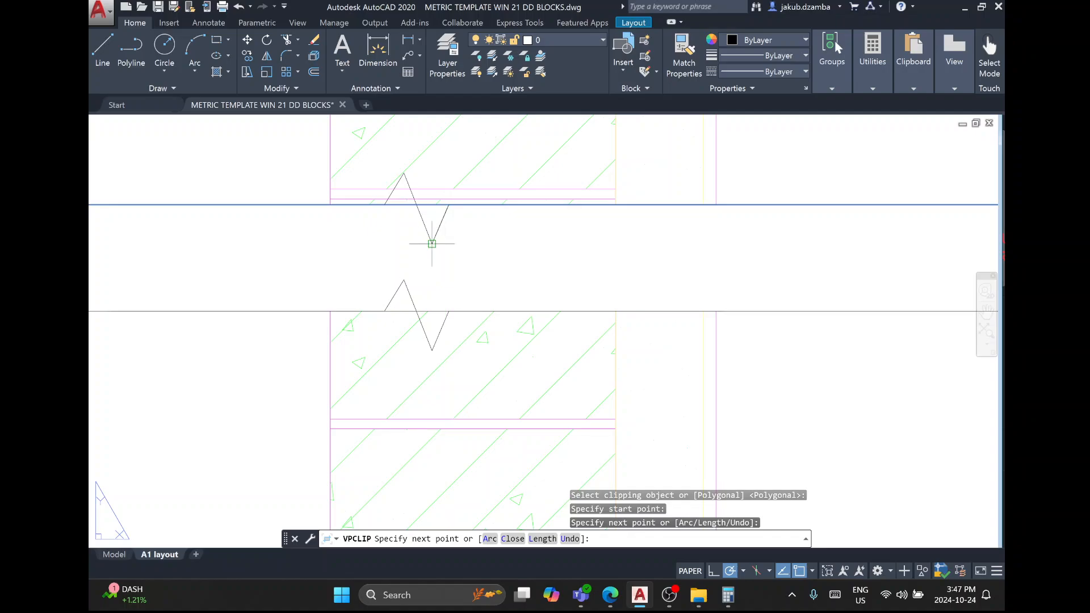
{"action": "left_click", "coordinate": [432, 244]}
{"action": "left_click", "coordinate": [404, 173]}
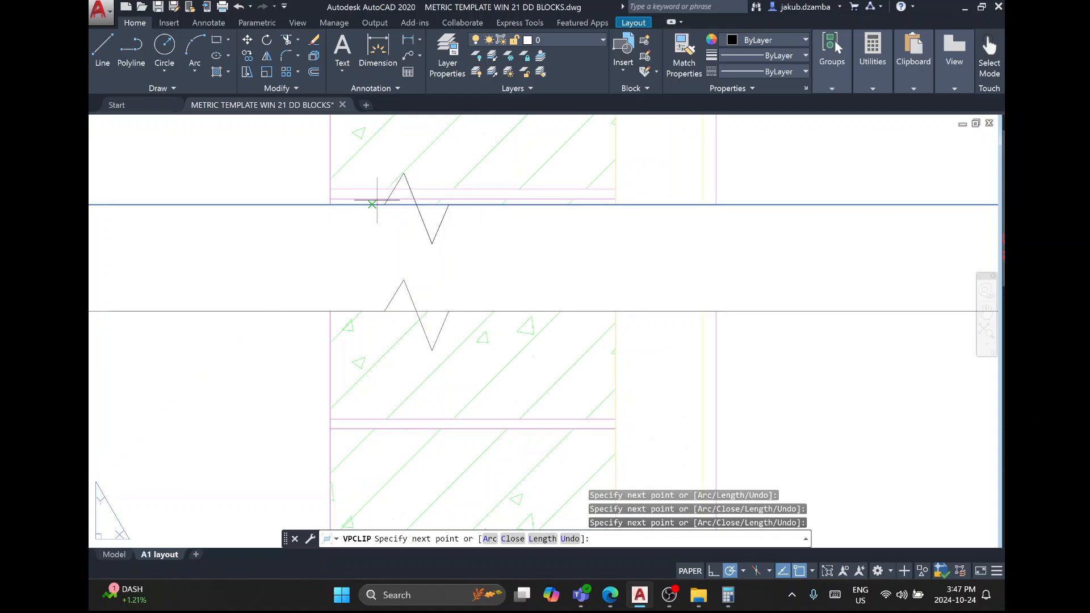
{"action": "left_click", "coordinate": [385, 205]}
{"action": "scroll", "coordinate": [570, 271], "scroll_direction": "down", "scroll_amount": 6}
{"action": "middle_click_drag", "start_coordinate": [306, 246], "coordinate": [643, 280]}
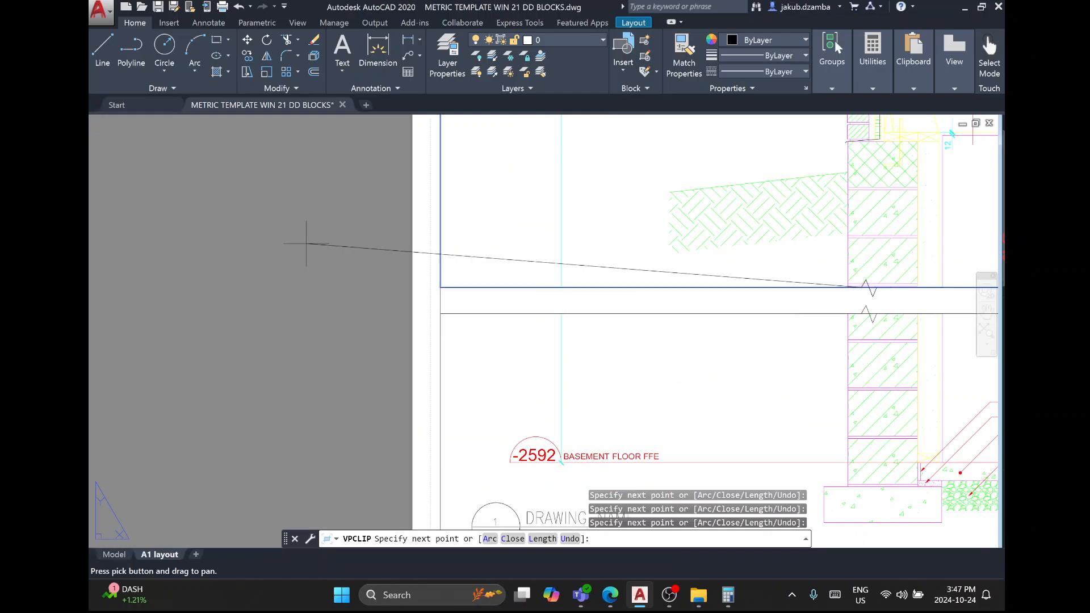
{"action": "scroll", "coordinate": [450, 294], "scroll_direction": "down", "scroll_amount": 3}
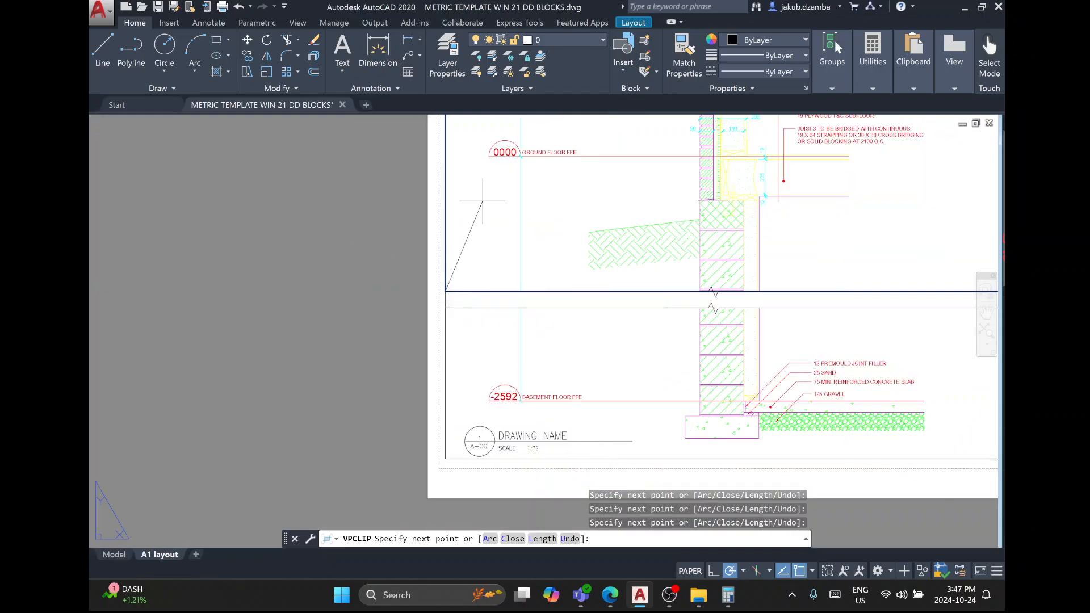
Continue the clip boundary up the left edge, along the upper break line's zigzag and around to the lower-right corner, and finish the clip.
{"action": "middle_click_drag", "start_coordinate": [451, 294], "coordinate": [459, 397]}
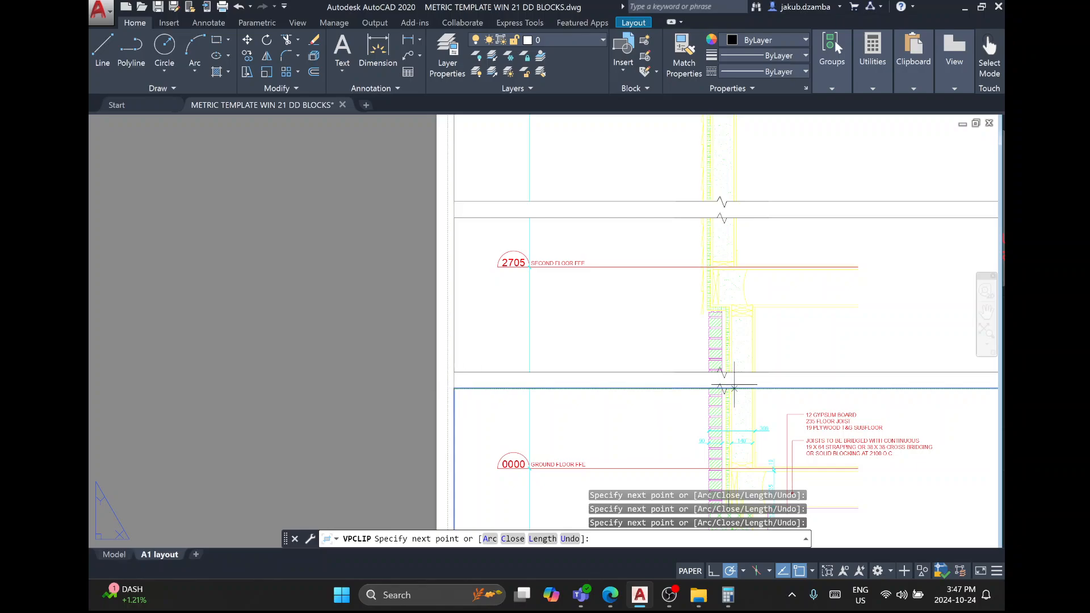
{"action": "scroll", "coordinate": [720, 387], "scroll_direction": "up", "scroll_amount": 8}
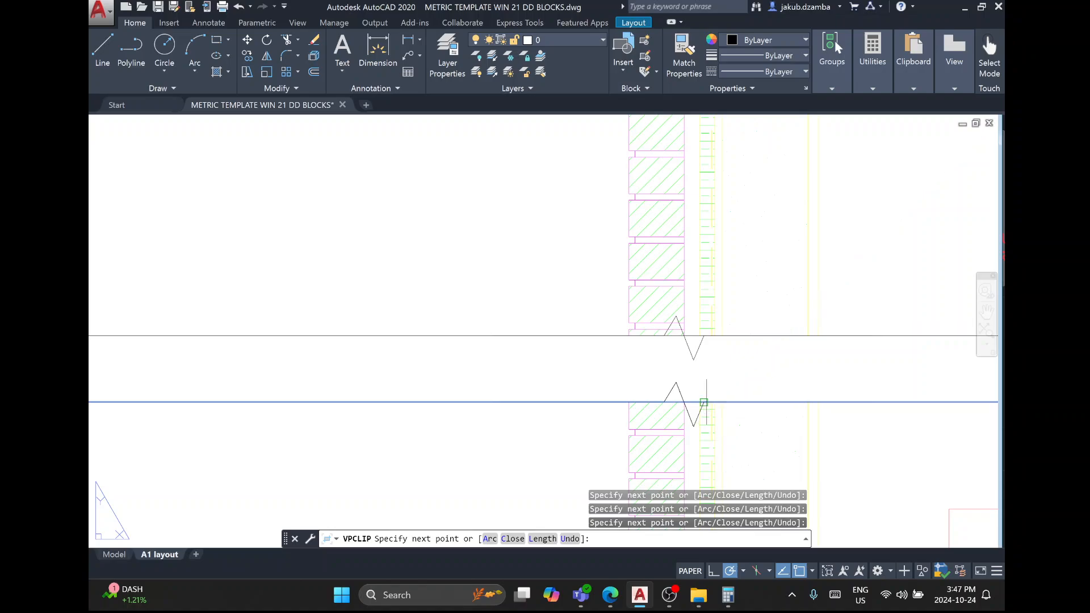
{"action": "scroll", "coordinate": [706, 397], "scroll_direction": "down", "scroll_amount": 4}
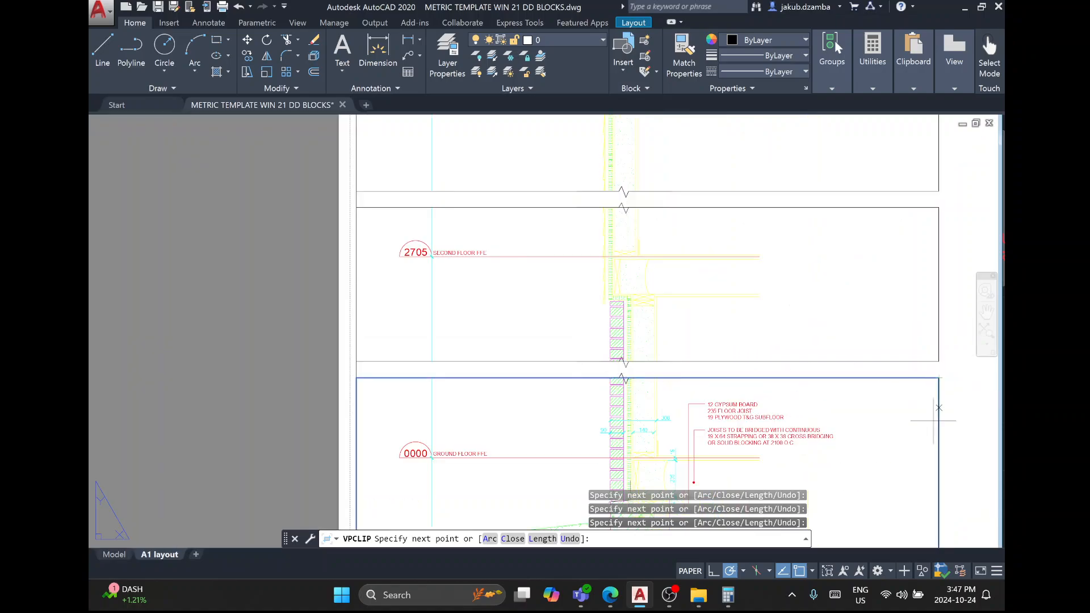
{"action": "middle_click_drag", "start_coordinate": [933, 421], "coordinate": [814, 206]}
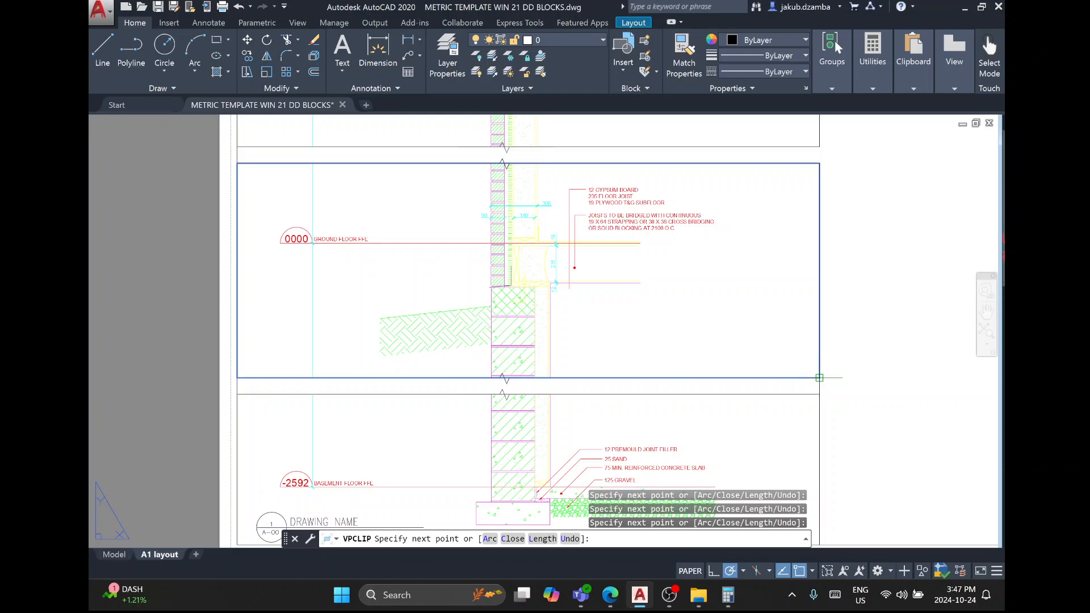
{"action": "right_click", "coordinate": [820, 378]}
{"action": "left_click", "coordinate": [852, 382]}
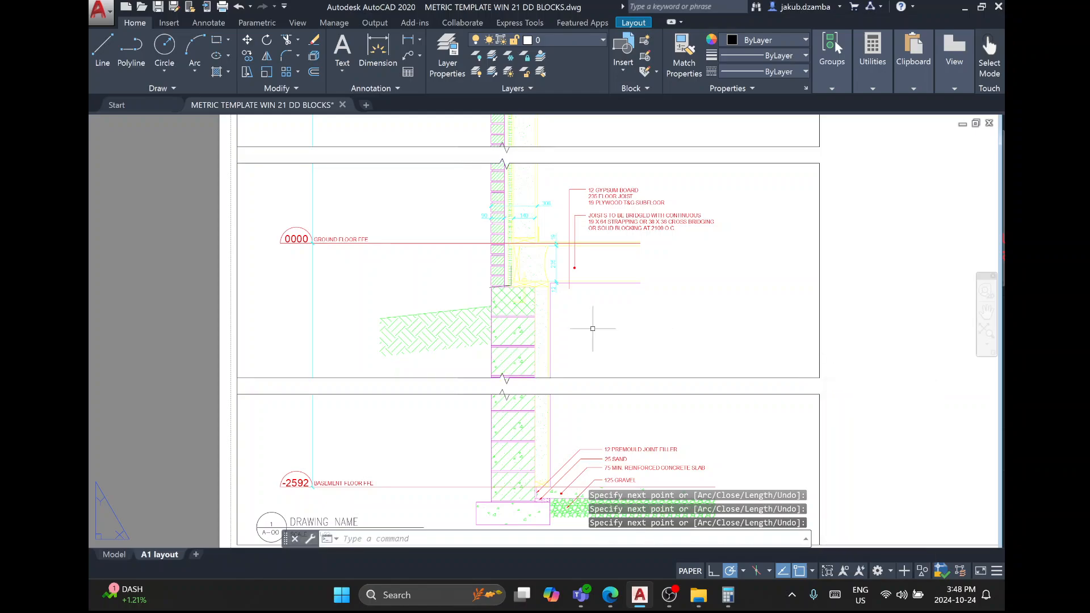
Check the clipped zigzag at the foundation wall and turn off the Viewport layer.
{"action": "scroll", "coordinate": [499, 386], "scroll_direction": "up", "scroll_amount": 8}
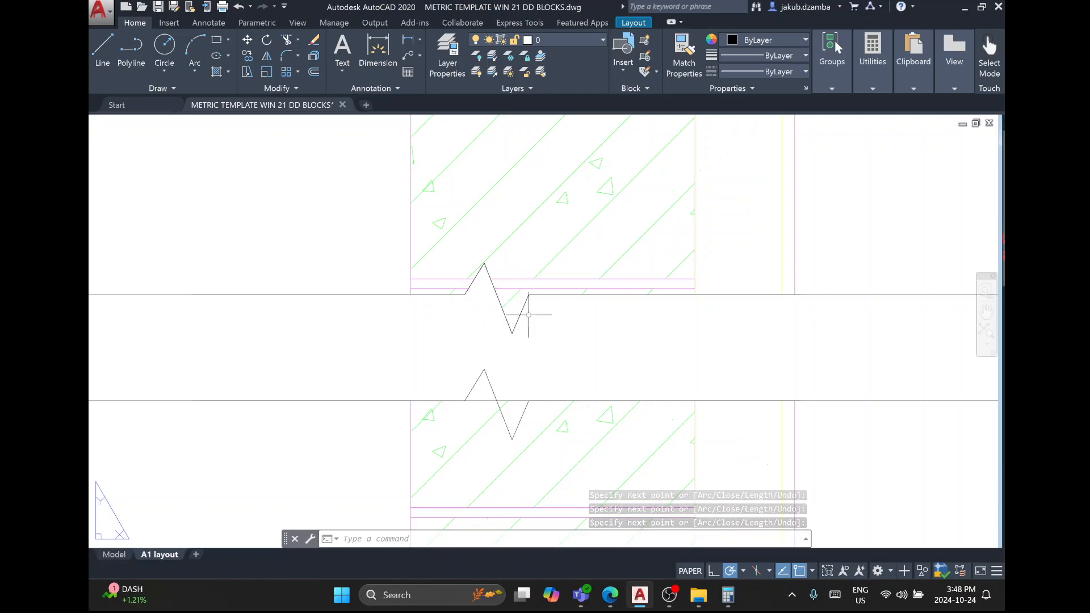
{"action": "scroll", "coordinate": [528, 314], "scroll_direction": "down", "scroll_amount": 8}
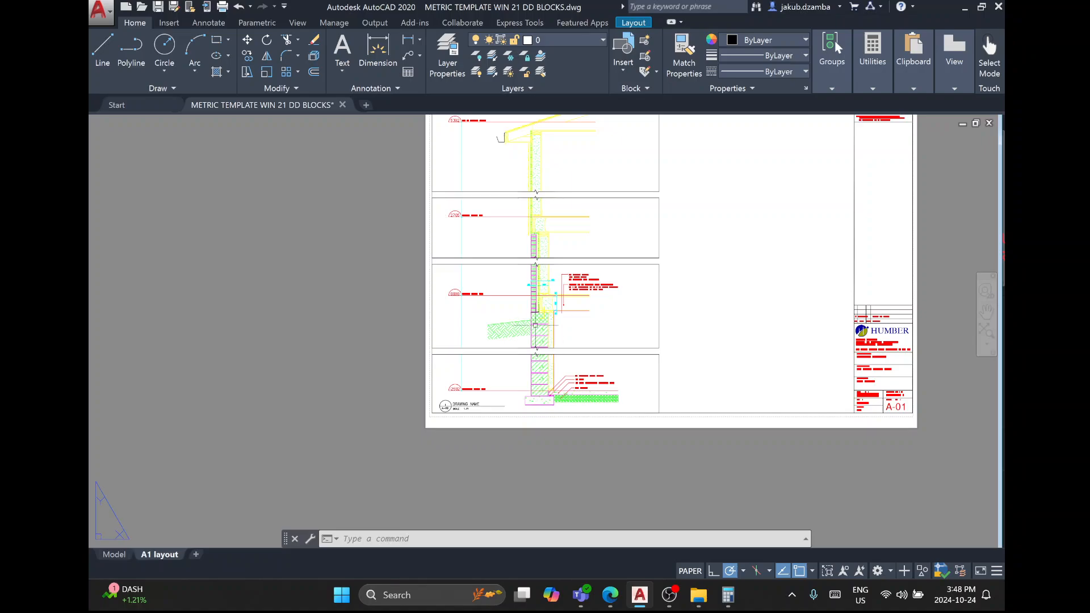
{"action": "left_click", "coordinate": [548, 41]}
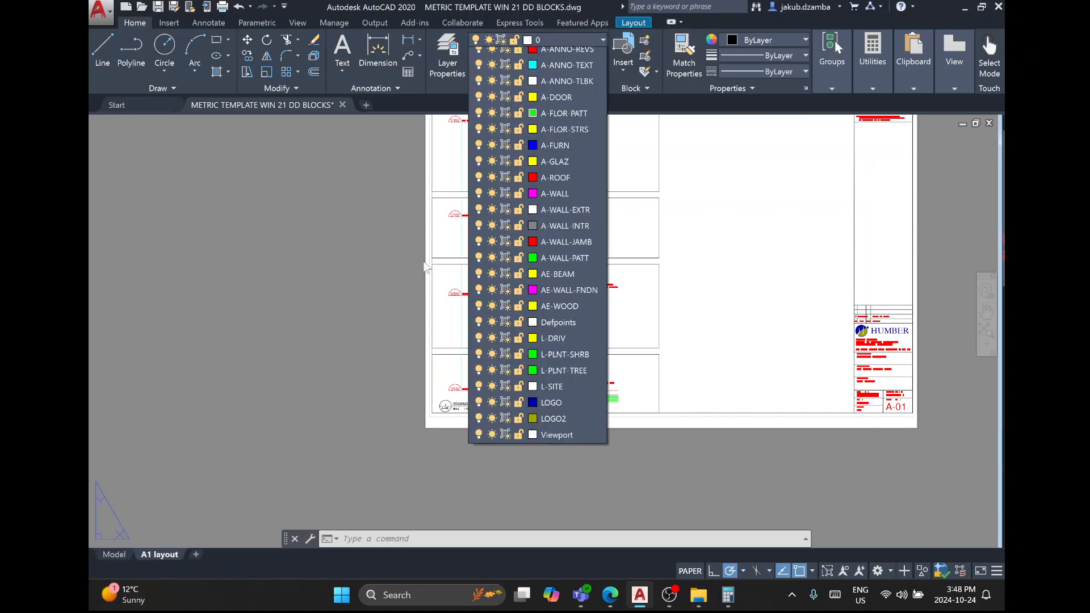
{"action": "left_click", "coordinate": [479, 505]}
{"action": "left_click", "coordinate": [415, 471]}
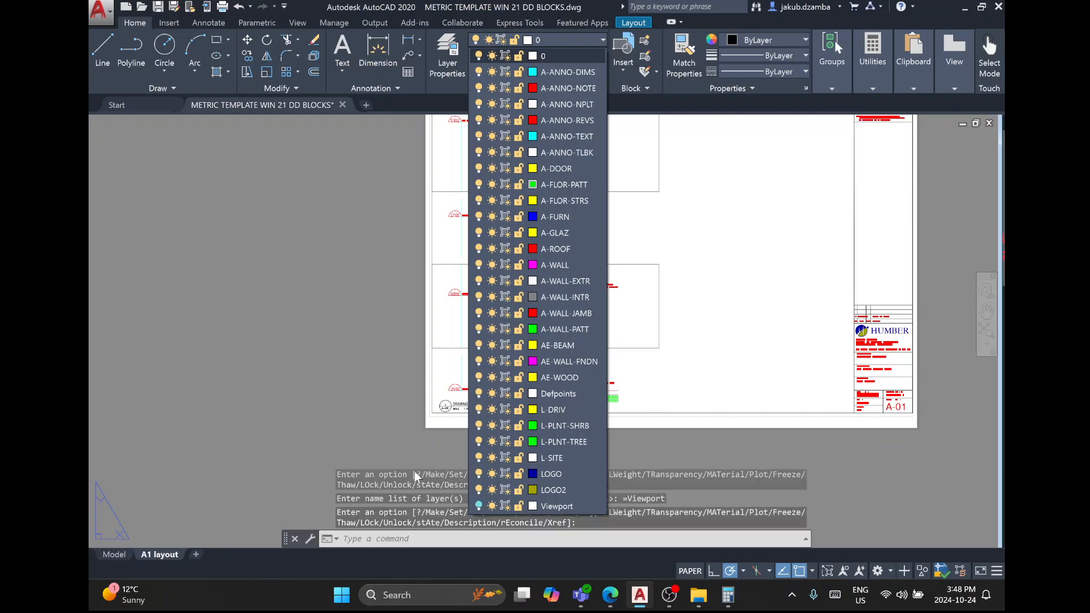
{"action": "left_click", "coordinate": [379, 426]}
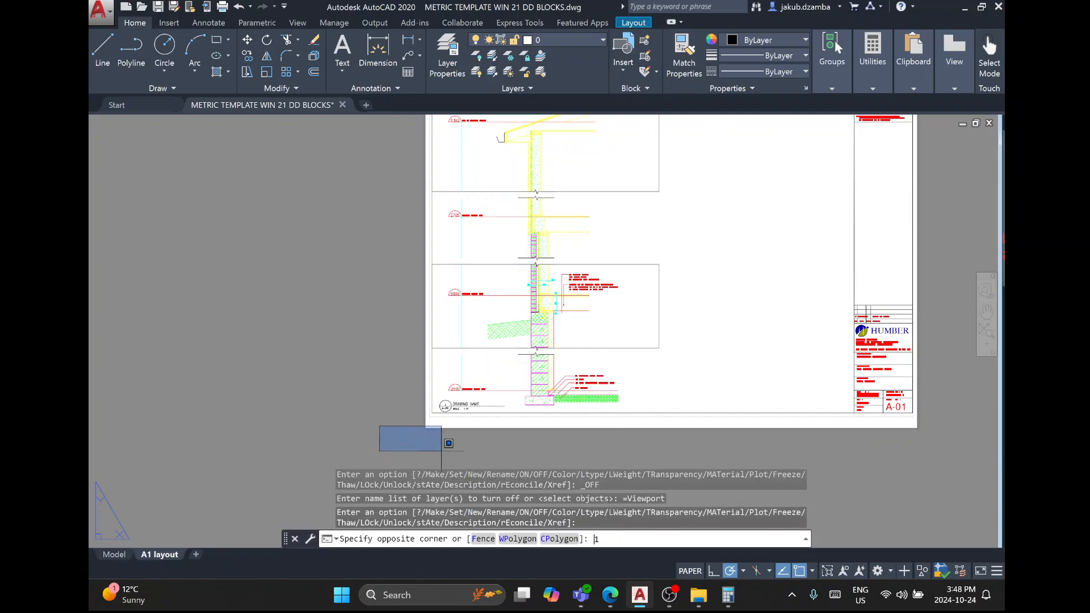
{"action": "key", "text": "Escape"}
Move the two newly clipped viewports, the roof and ground-floor ones, to the Viewport layer.
{"action": "left_click", "coordinate": [695, 315]}
{"action": "left_click", "coordinate": [656, 193]}
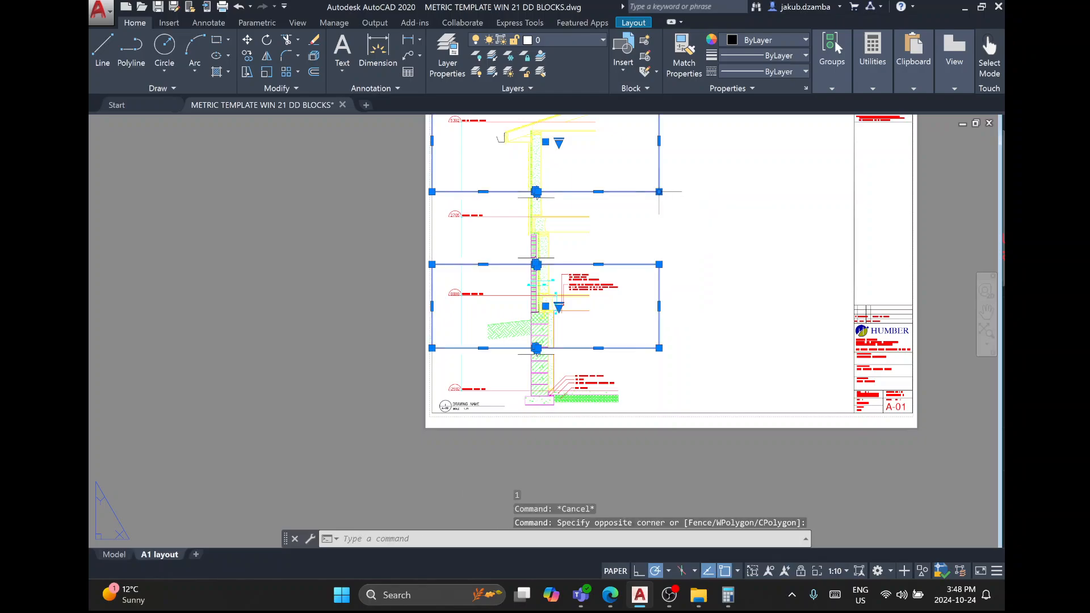
{"action": "left_click", "coordinate": [537, 39]}
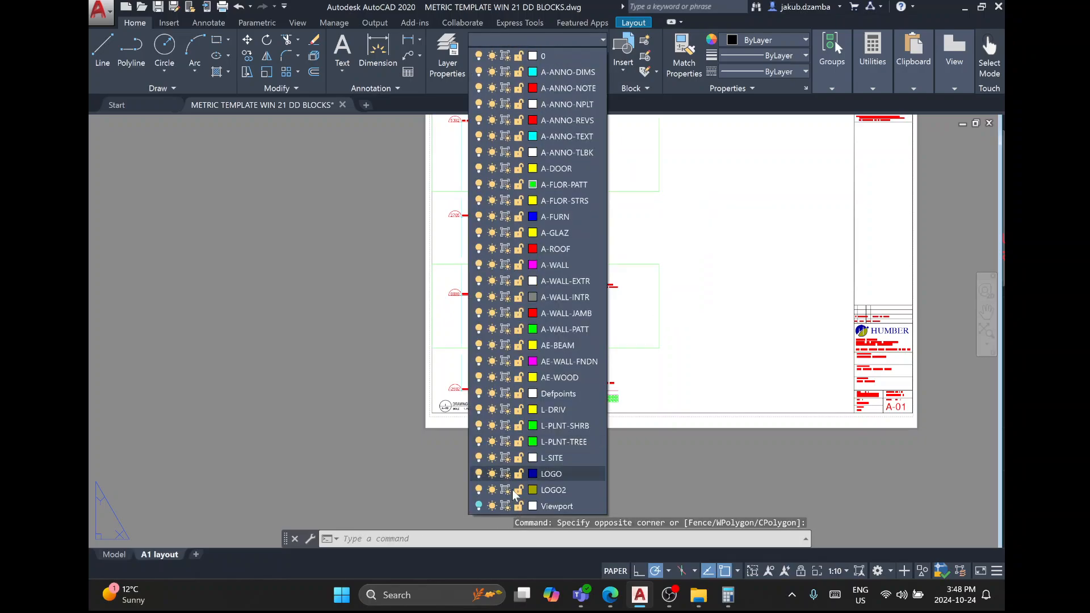
{"action": "left_click", "coordinate": [539, 505]}
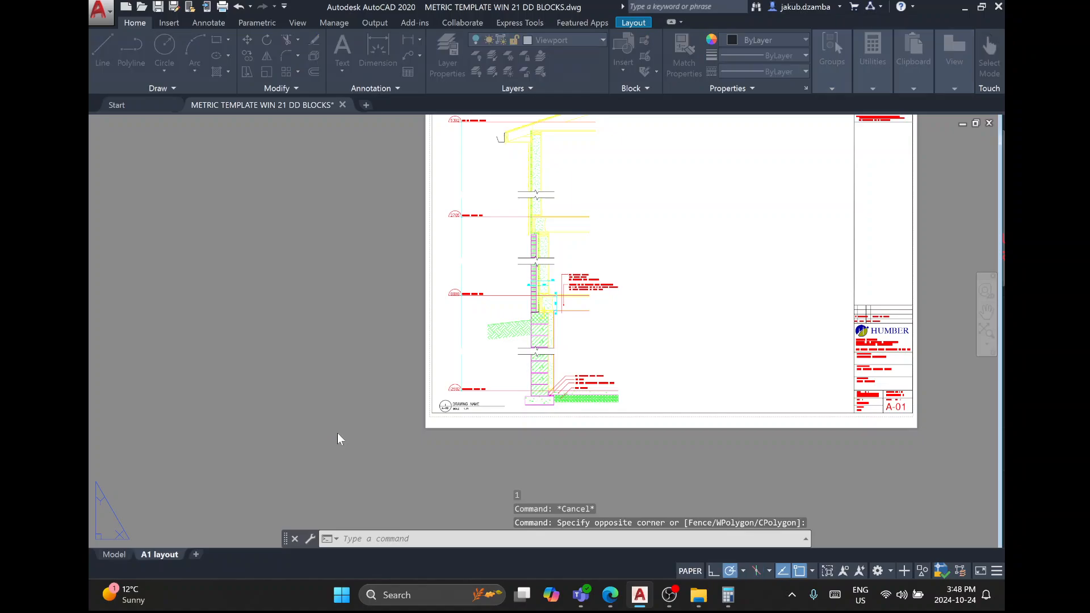
Set the sheet reference in the drawing title bubble to A-01.
{"action": "scroll", "coordinate": [435, 436], "scroll_direction": "up", "scroll_amount": 5}
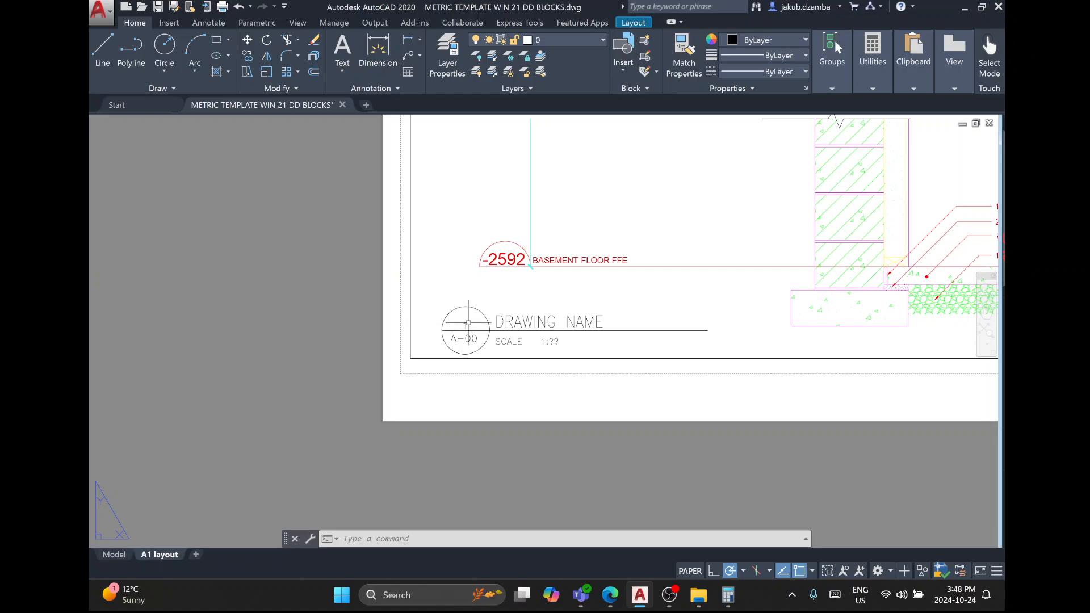
{"action": "left_click", "coordinate": [468, 322]}
{"action": "double_click", "coordinate": [475, 346]}
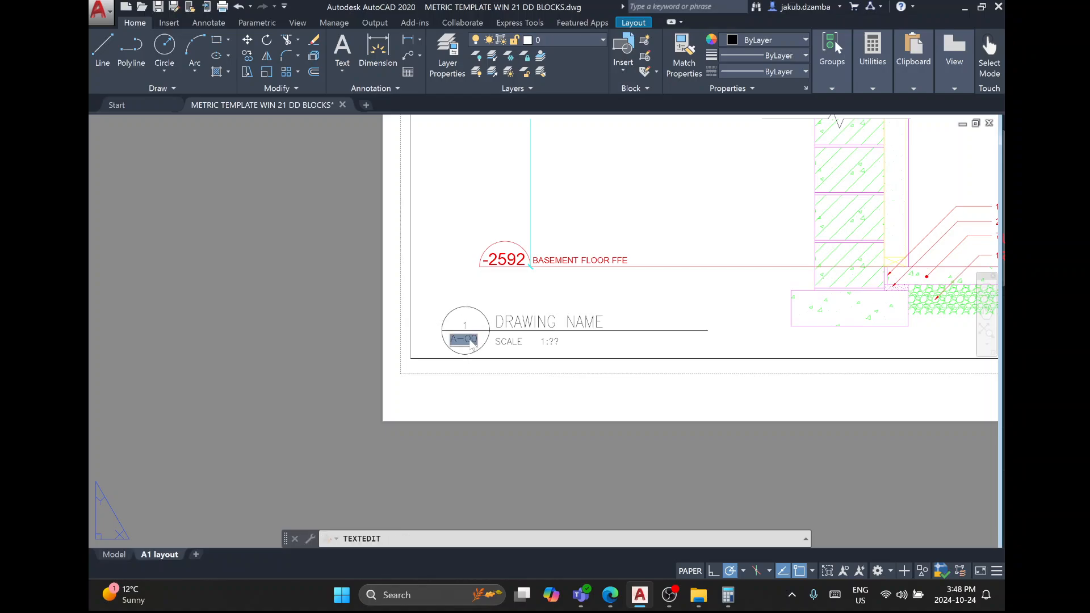
{"action": "left_click", "coordinate": [516, 326]}
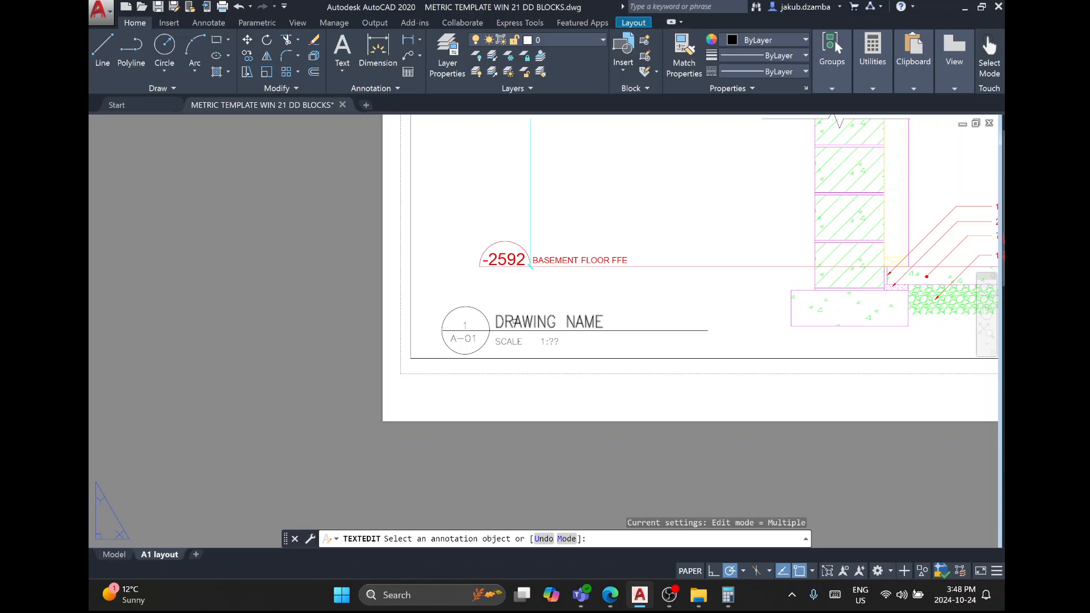
Change the drawing title text to "WALL SECTION".
{"action": "left_click", "coordinate": [517, 327]}
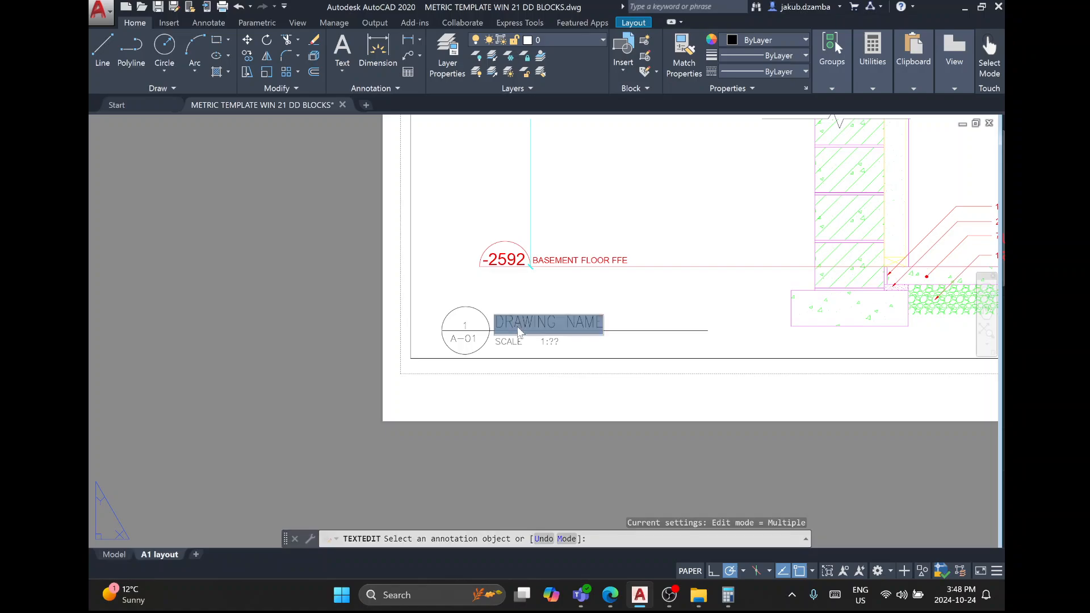
{"action": "type", "text": "Wall S"}
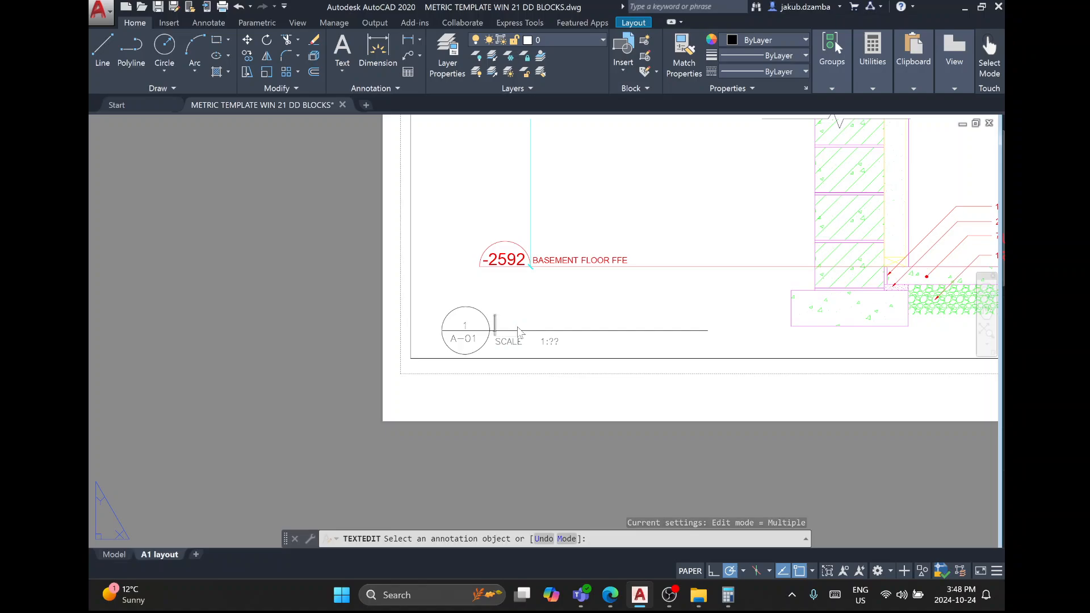
{"action": "key", "text": "Caps_Lock"}
{"action": "type", "text": "ECTION"}
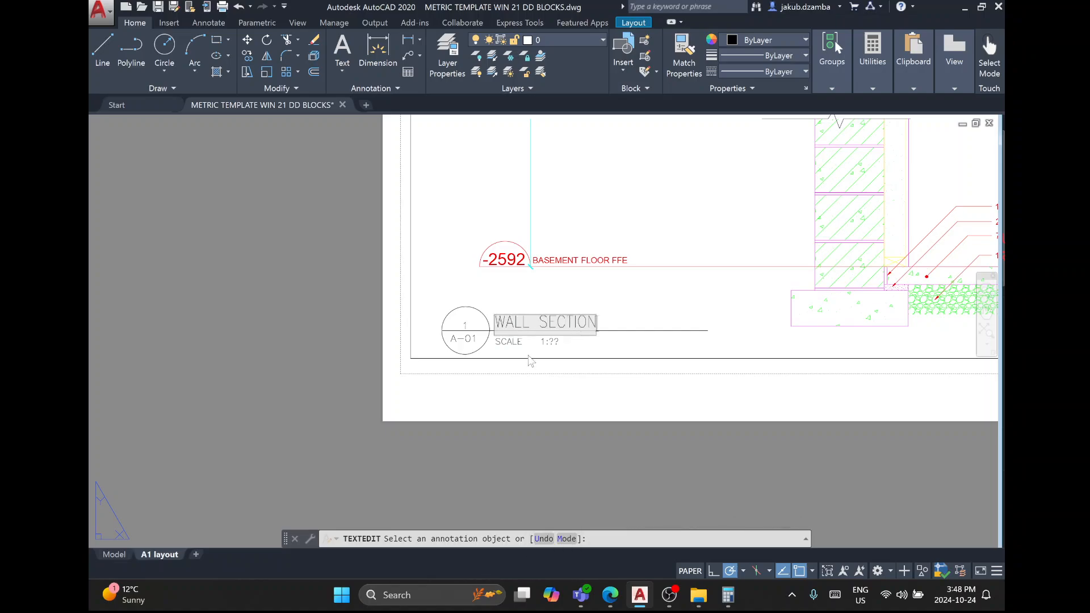
{"action": "key", "text": "Return"}
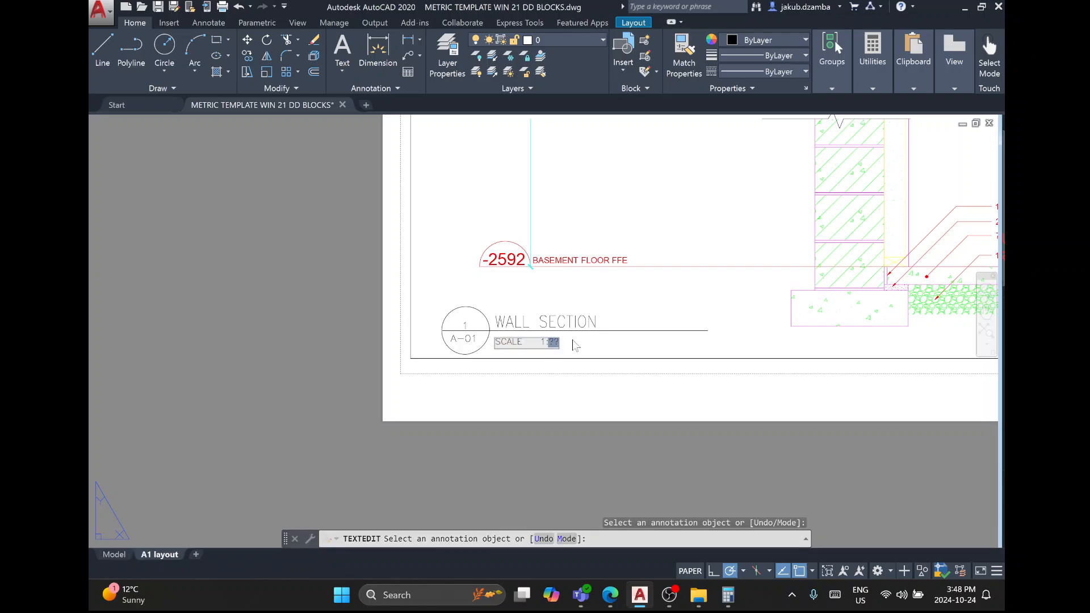
Set the scale in the drawing title to 1:10 and finish editing the text.
{"action": "right_click", "coordinate": [564, 390]}
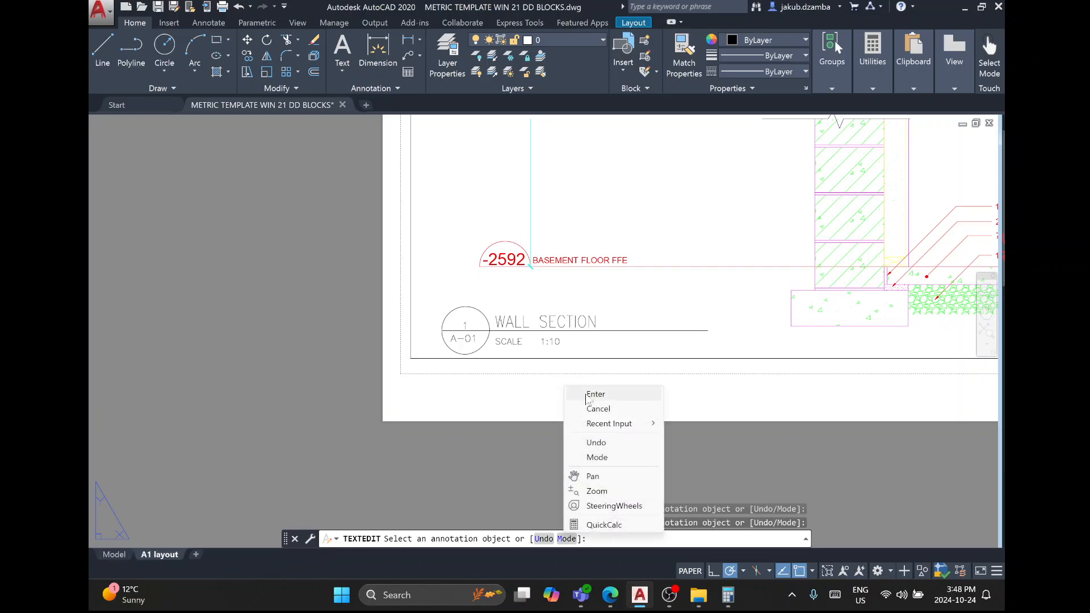
{"action": "left_click", "coordinate": [576, 392]}
{"action": "scroll", "coordinate": [528, 415], "scroll_direction": "down", "scroll_amount": 5}
{"action": "scroll", "coordinate": [528, 414], "scroll_direction": "up", "scroll_amount": 3}
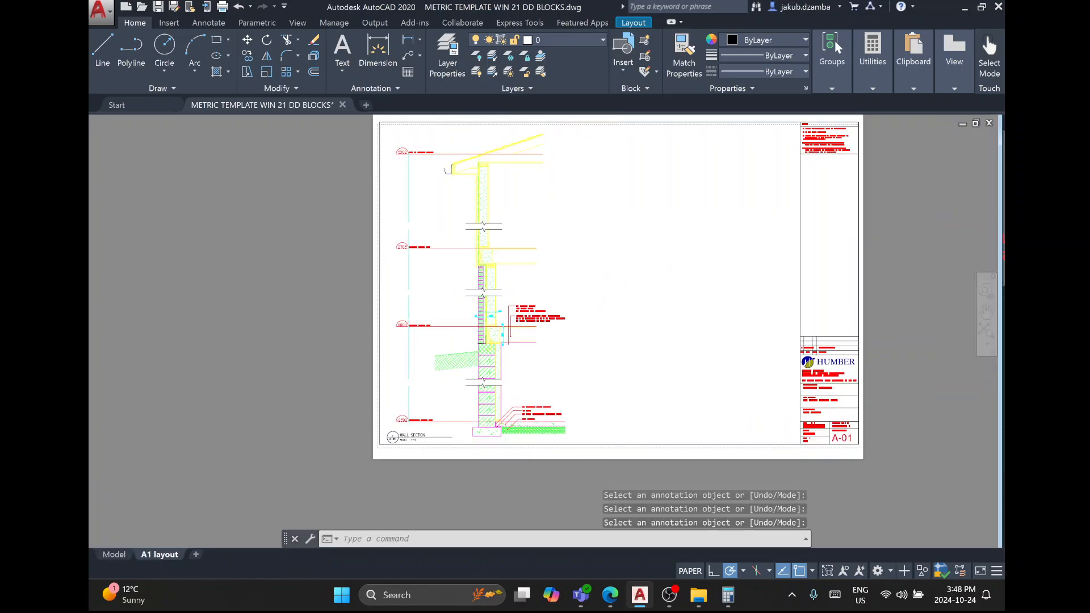
Modify the A1 layout's page setup to use the AutoCAD PDF (High Quality Print).pc3 plotter and ARCH D (36.00 x 24.00 Inches) paper.
{"action": "right_click", "coordinate": [168, 555]}
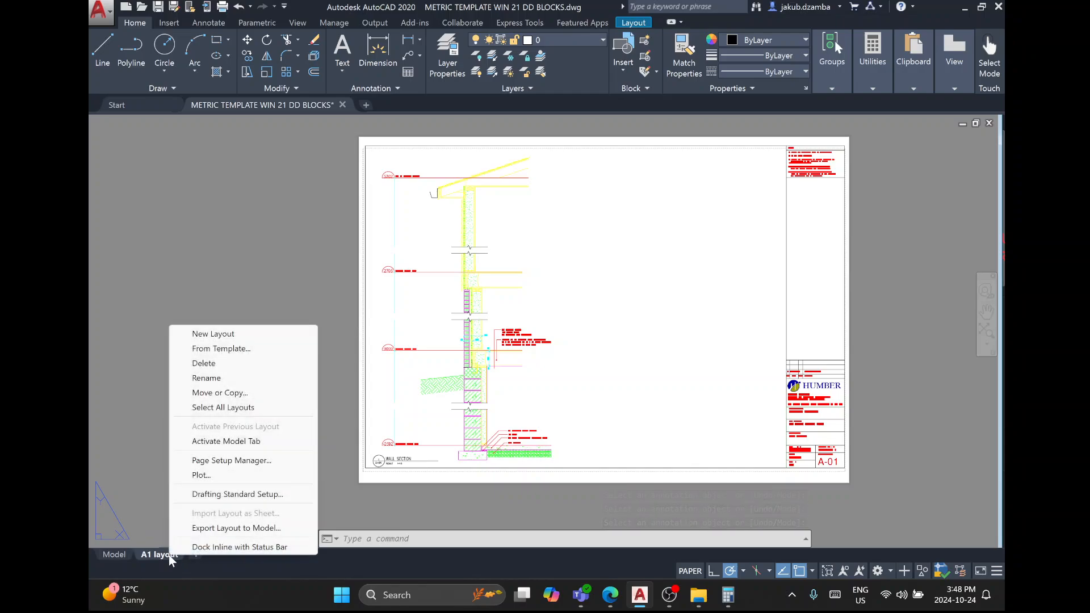
{"action": "left_click", "coordinate": [199, 461]}
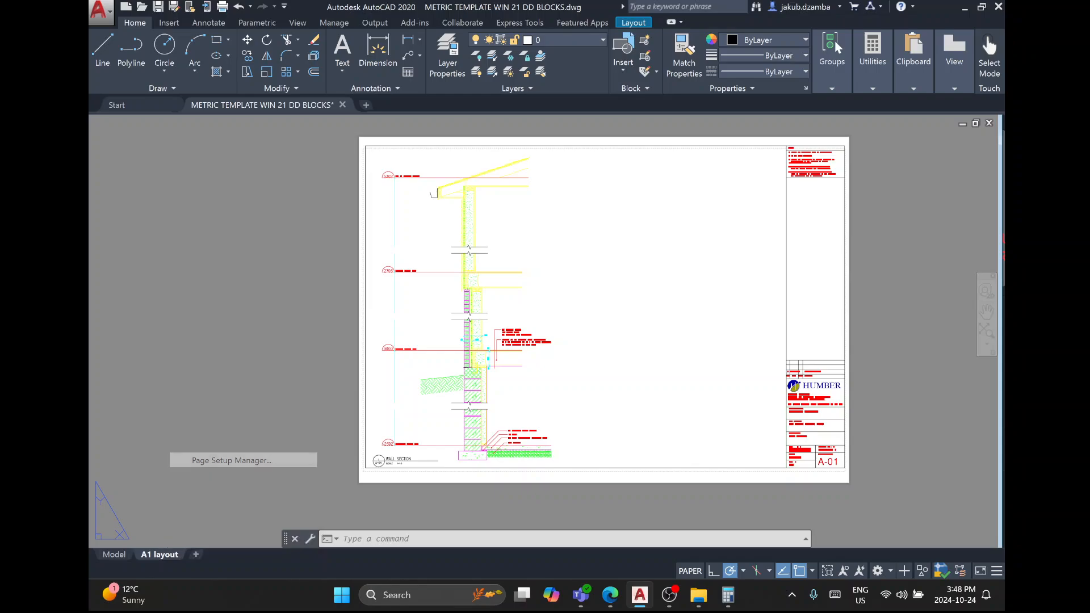
{"action": "left_click", "coordinate": [647, 275]}
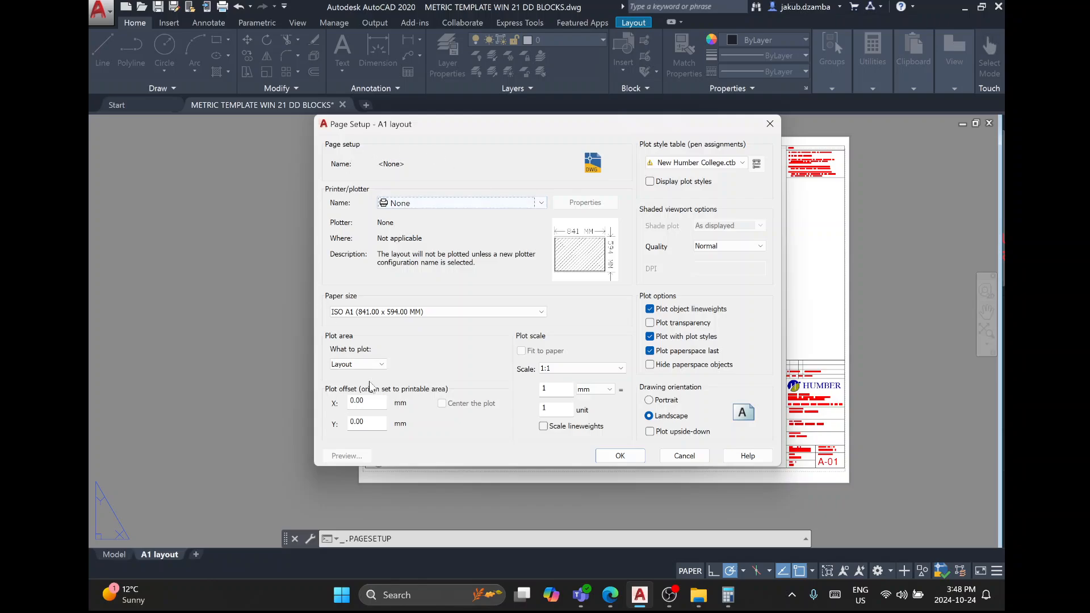
{"action": "left_click", "coordinate": [542, 203]}
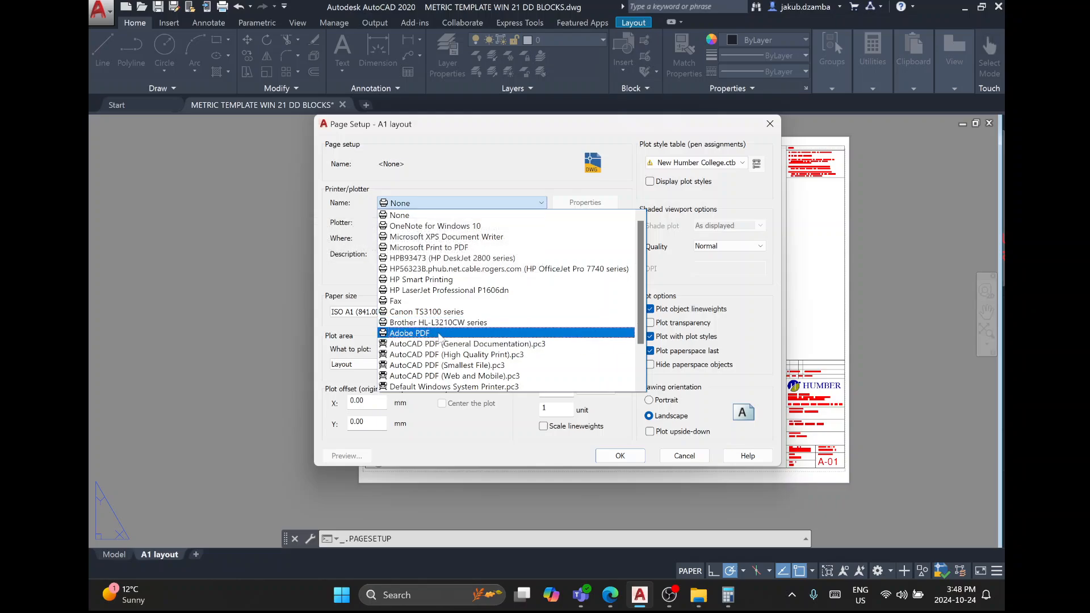
{"action": "scroll", "coordinate": [440, 337], "scroll_direction": "down", "scroll_amount": 1}
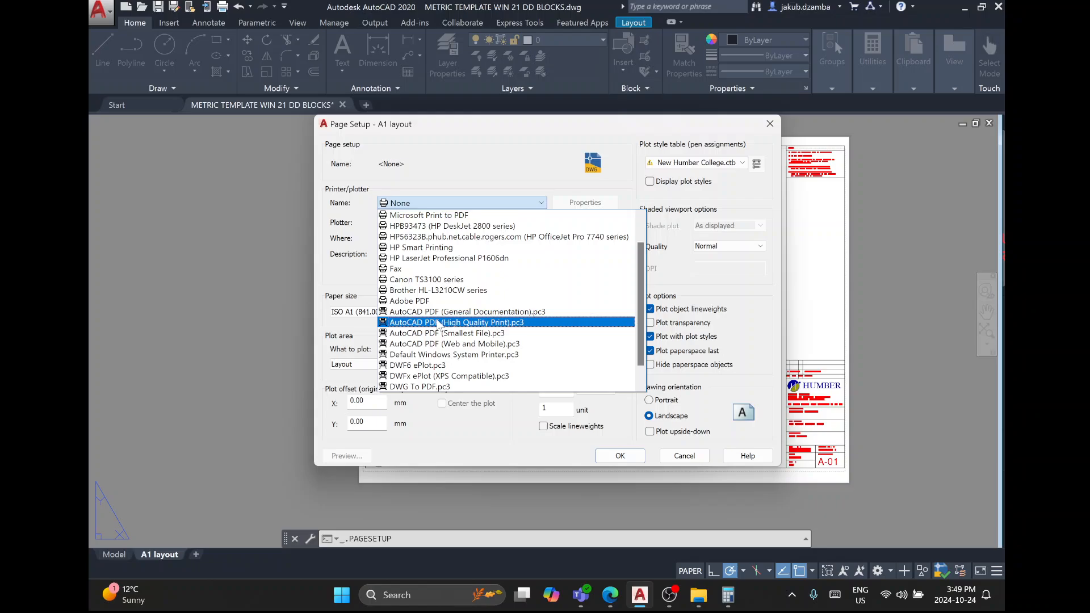
{"action": "left_click", "coordinate": [439, 322]}
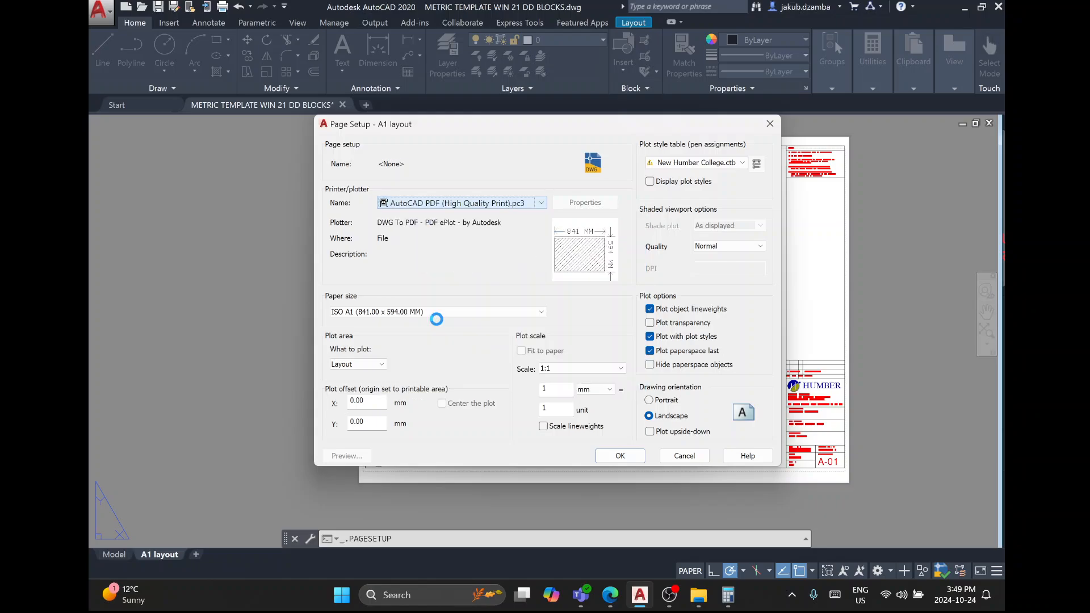
{"action": "left_click", "coordinate": [485, 313]}
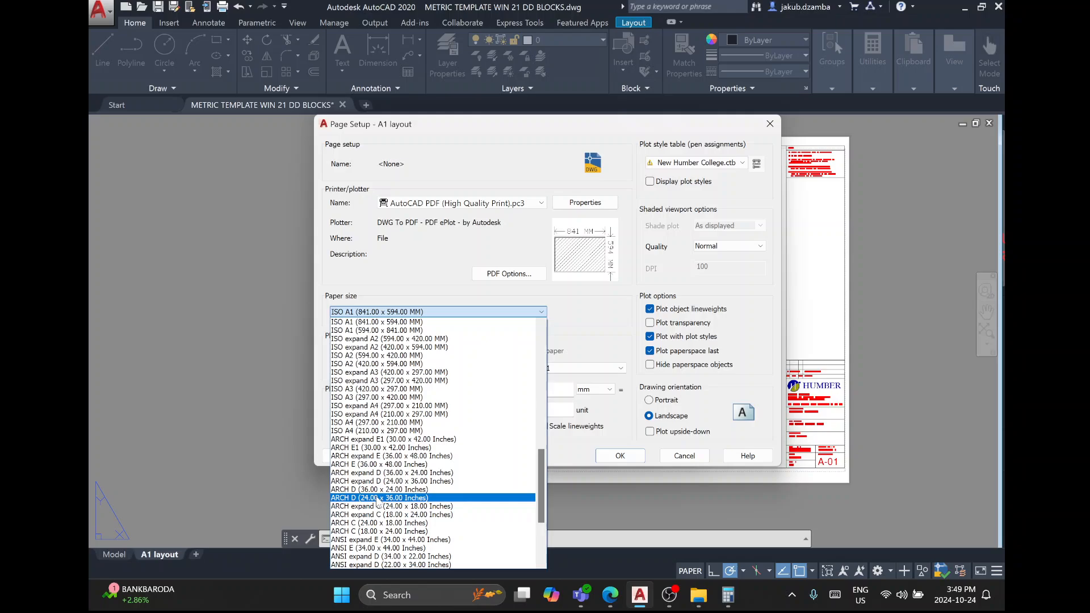
{"action": "left_click", "coordinate": [377, 490]}
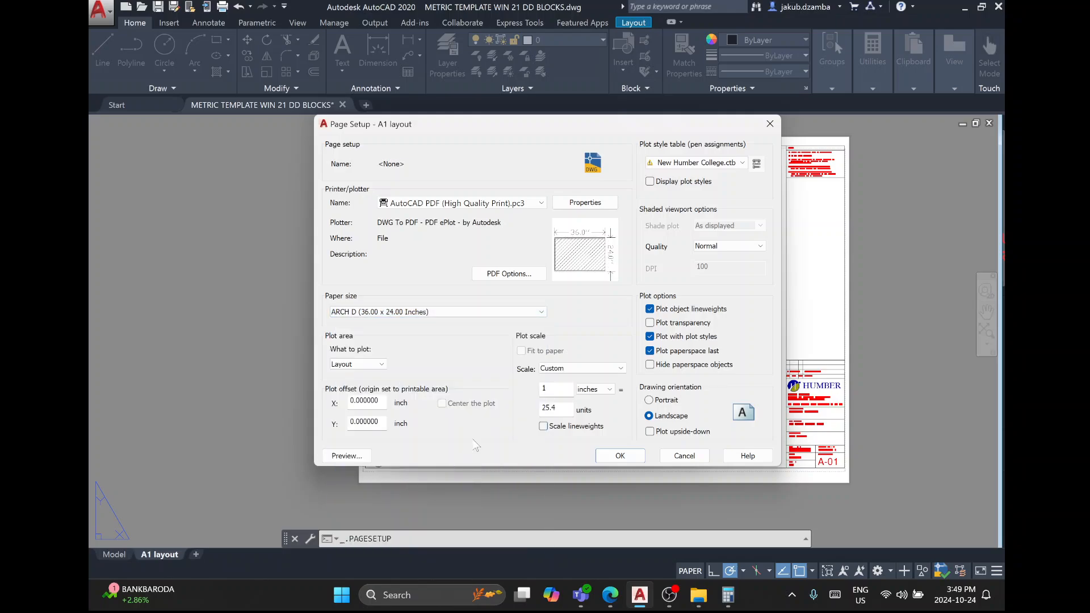
Set the plot area to a window spanning opposite corners of the sheet's title block border.
{"action": "left_click", "coordinate": [379, 367]}
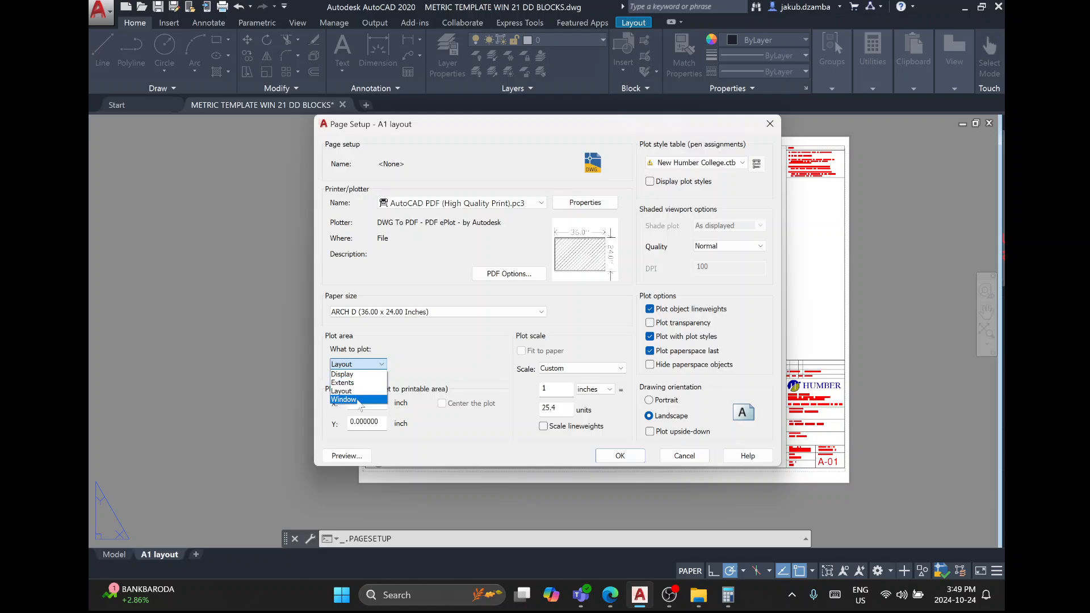
{"action": "left_click", "coordinate": [358, 401]}
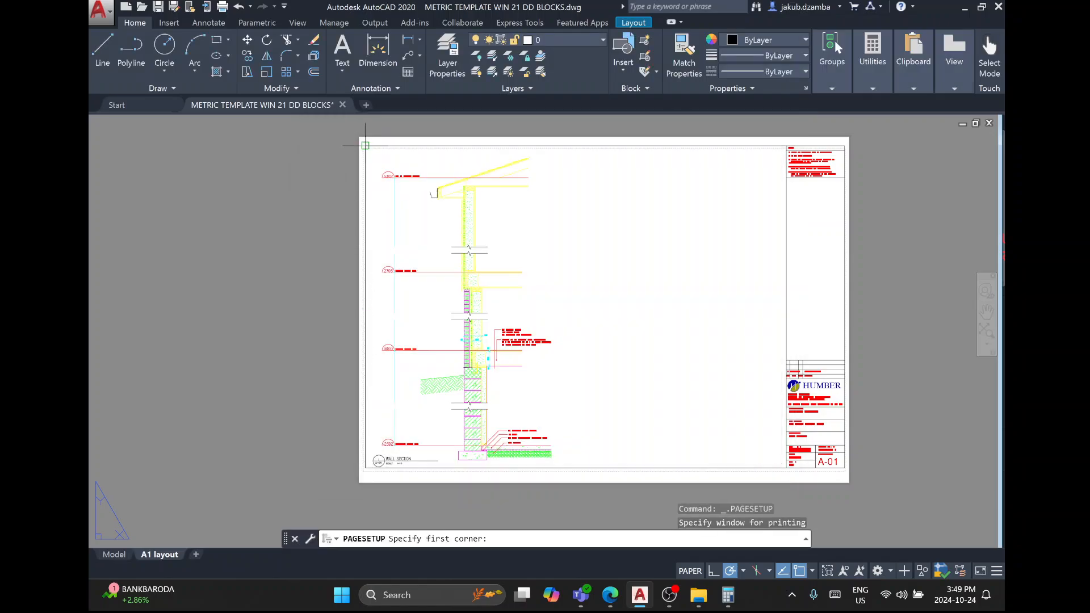
{"action": "left_click", "coordinate": [365, 145]}
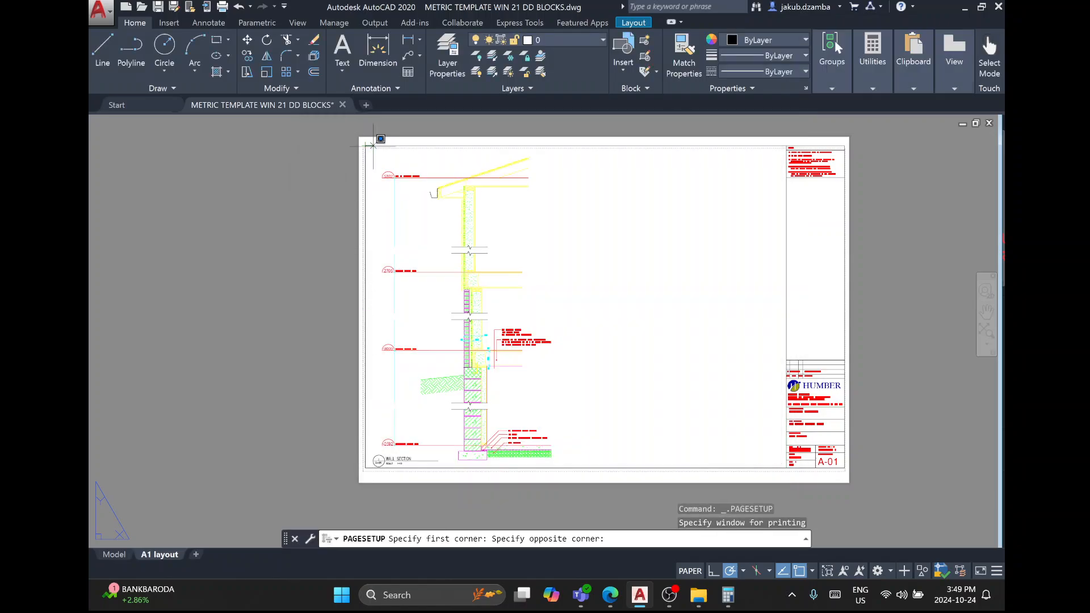
{"action": "left_click", "coordinate": [844, 467]}
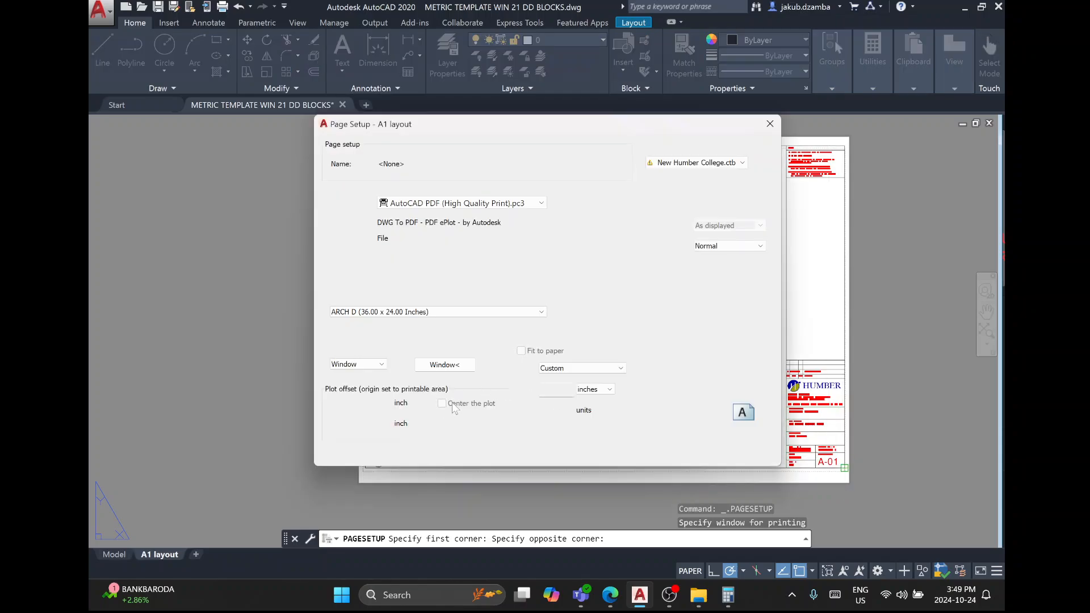
Center the plot, set the plot scale units to mm at 1:1, and save and close the page setup.
{"action": "left_click", "coordinate": [442, 403]}
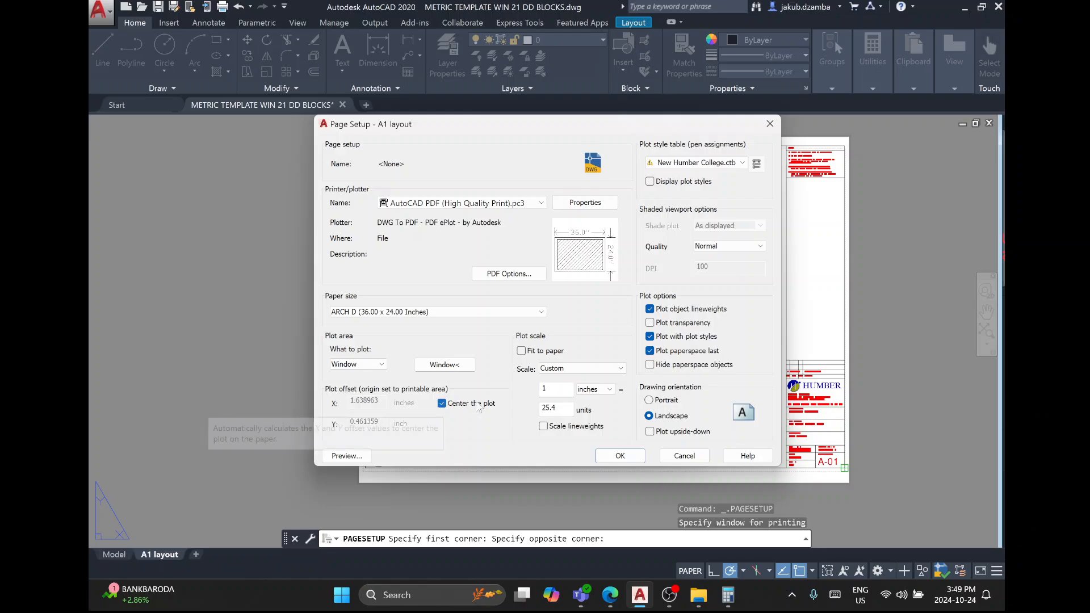
{"action": "left_click", "coordinate": [595, 389]}
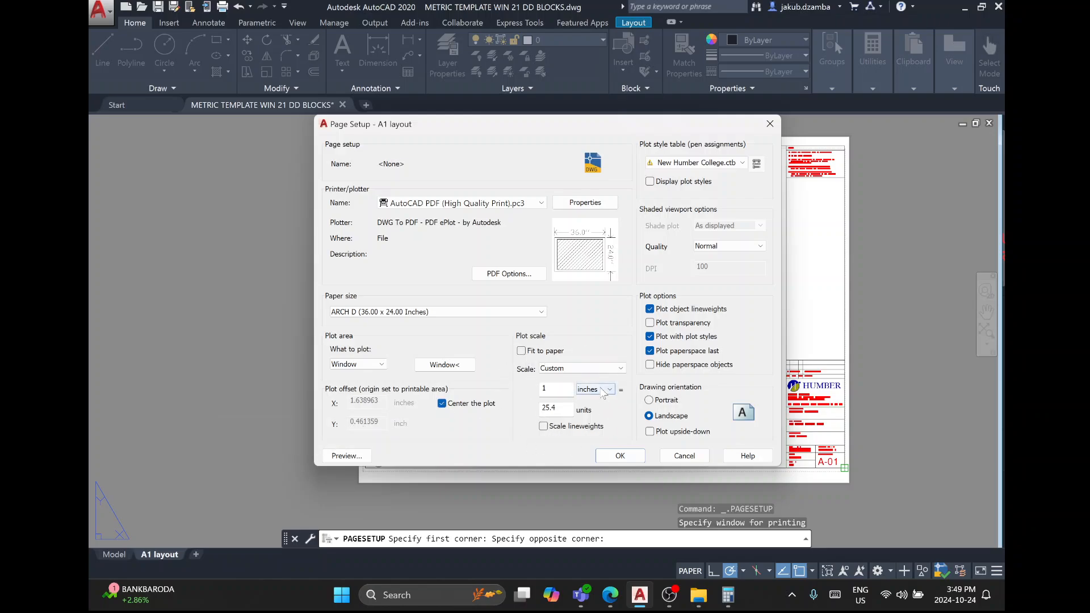
{"action": "left_click", "coordinate": [588, 409]}
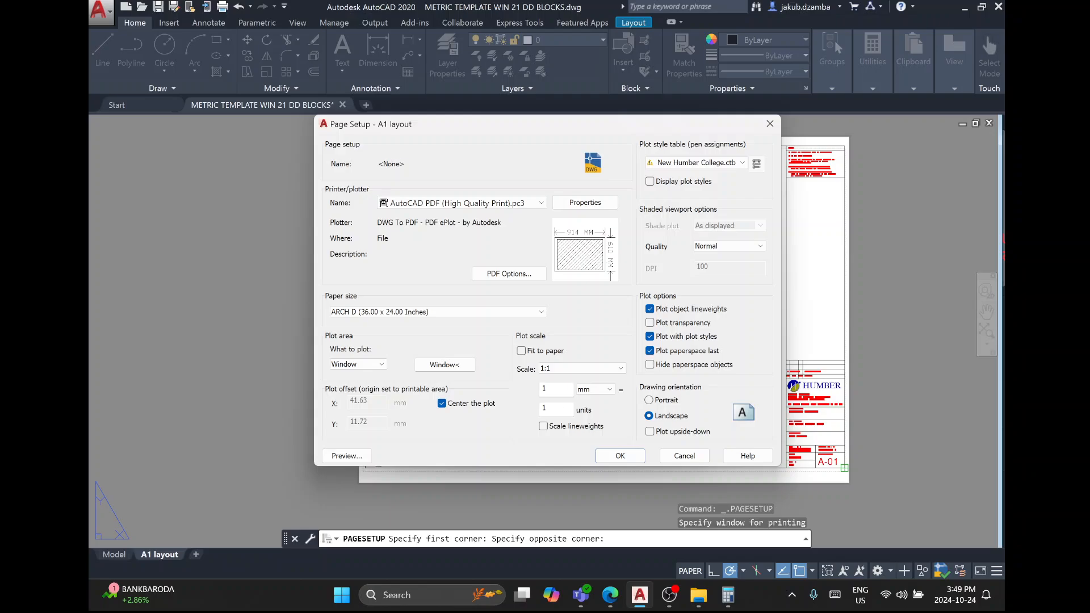
{"action": "left_click", "coordinate": [609, 456]}
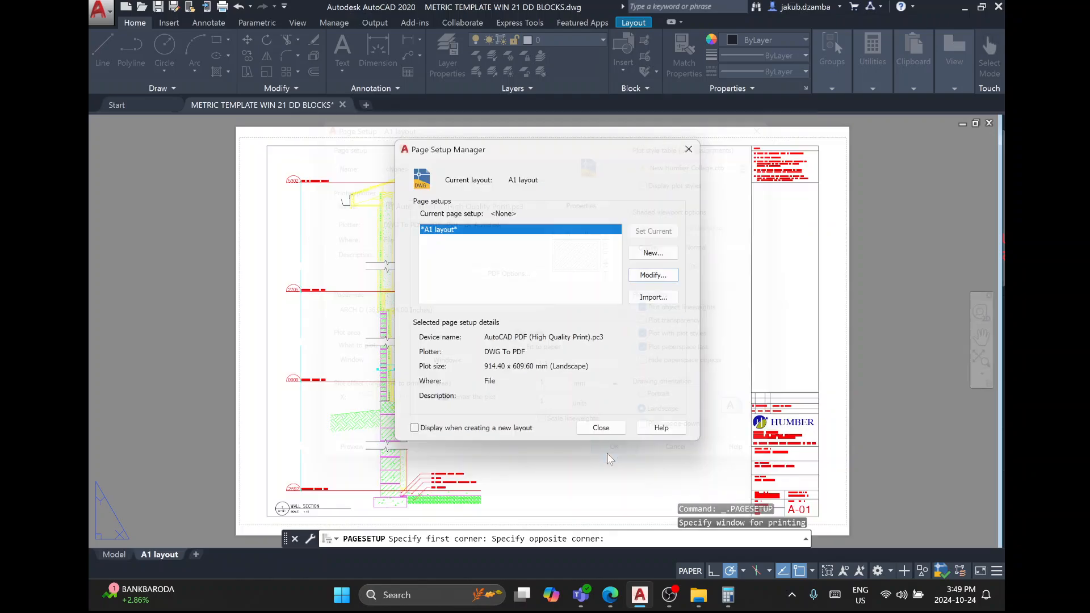
{"action": "left_click", "coordinate": [602, 429]}
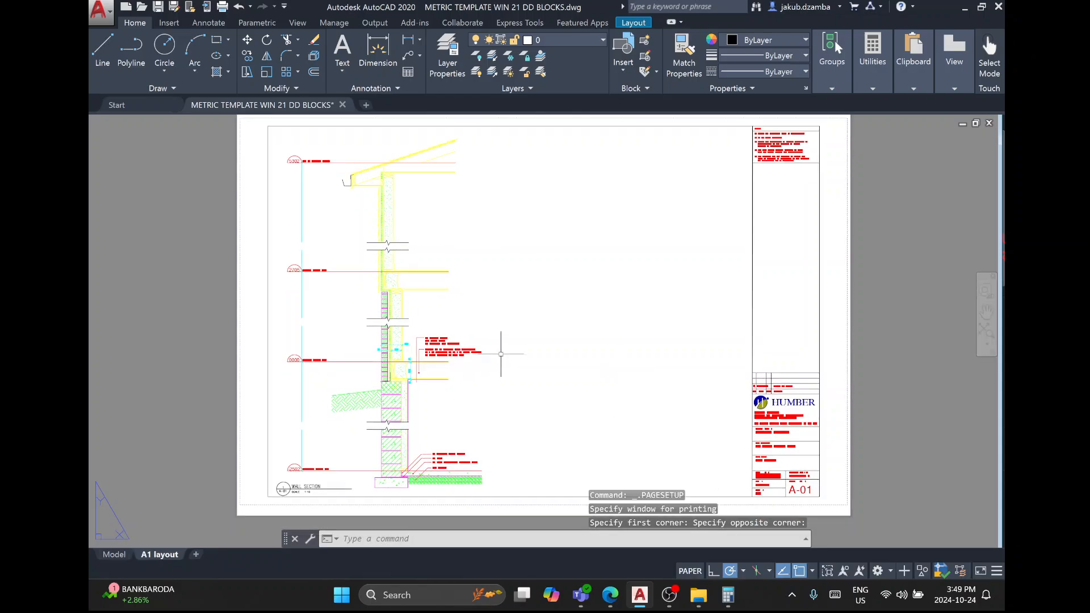
In model space, move the basement-to-ground-floor dimension text up to just below the ground floor line, and return to the A1 layout.
{"action": "scroll", "coordinate": [302, 467], "scroll_direction": "up", "scroll_amount": 4}
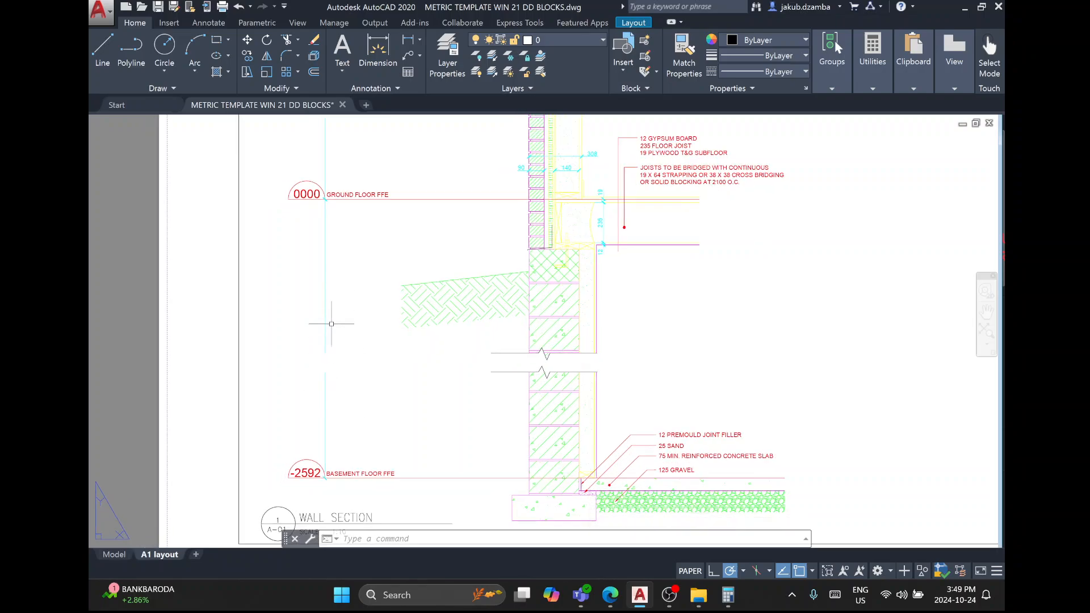
{"action": "left_click", "coordinate": [115, 555]}
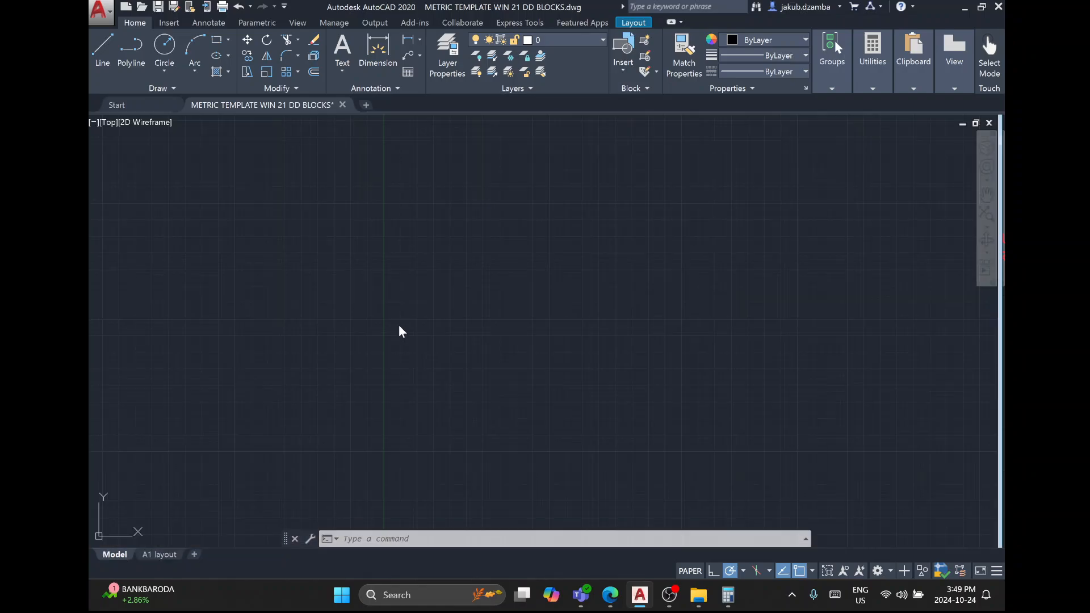
{"action": "left_click", "coordinate": [480, 416]}
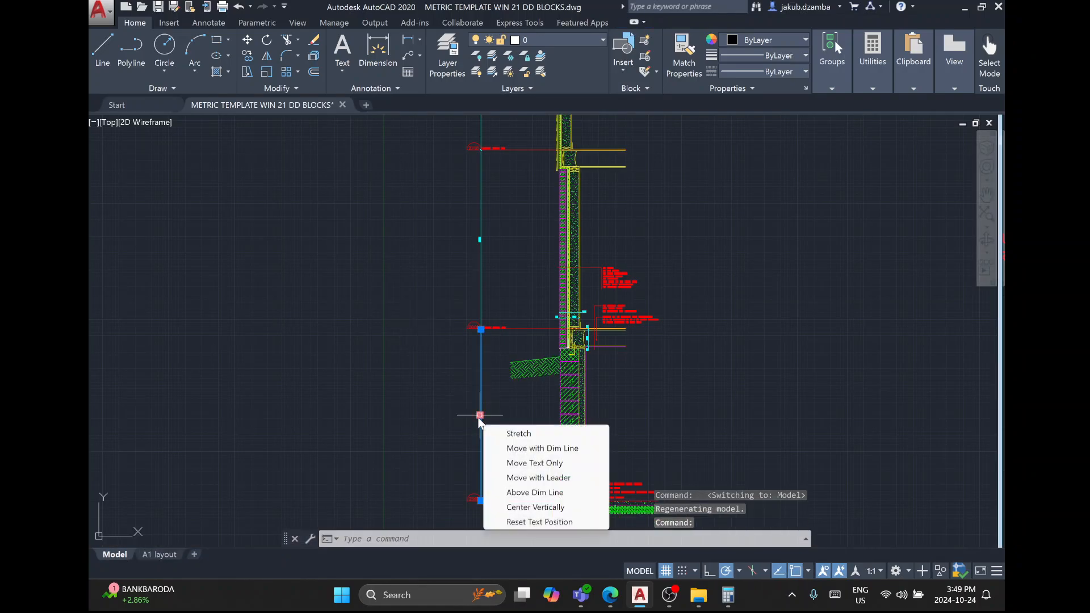
{"action": "scroll", "coordinate": [413, 417], "scroll_direction": "up", "scroll_amount": 4}
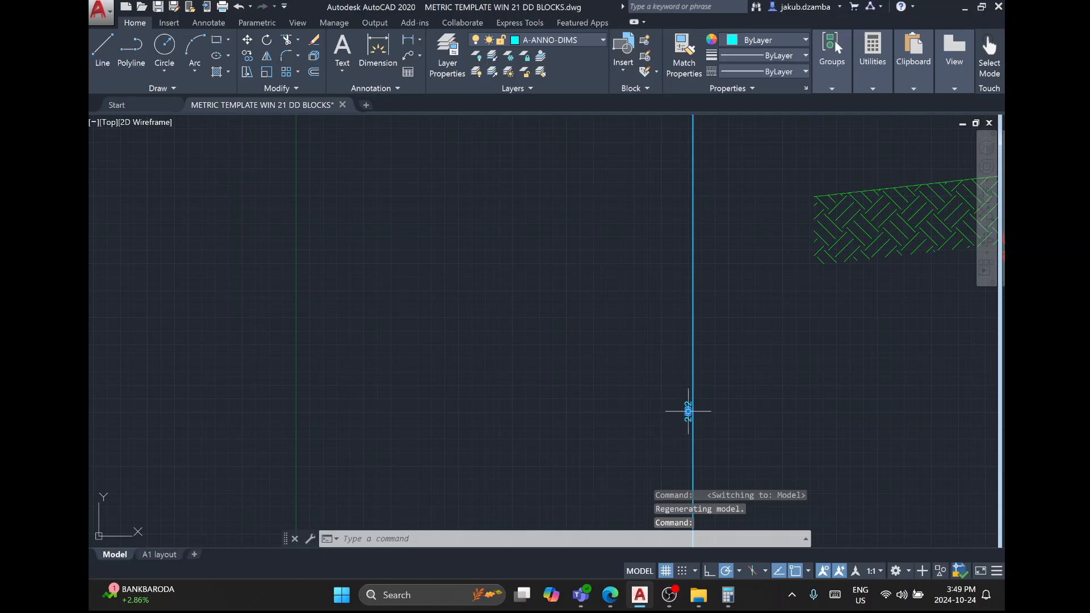
{"action": "left_click", "coordinate": [688, 411]}
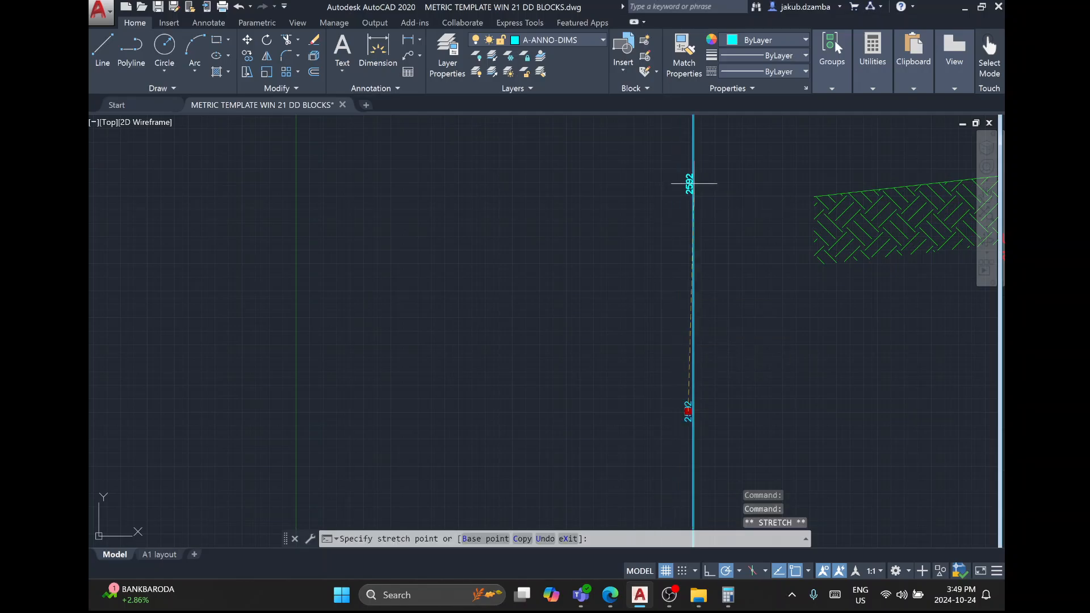
{"action": "middle_click_drag", "start_coordinate": [693, 182], "coordinate": [605, 407]}
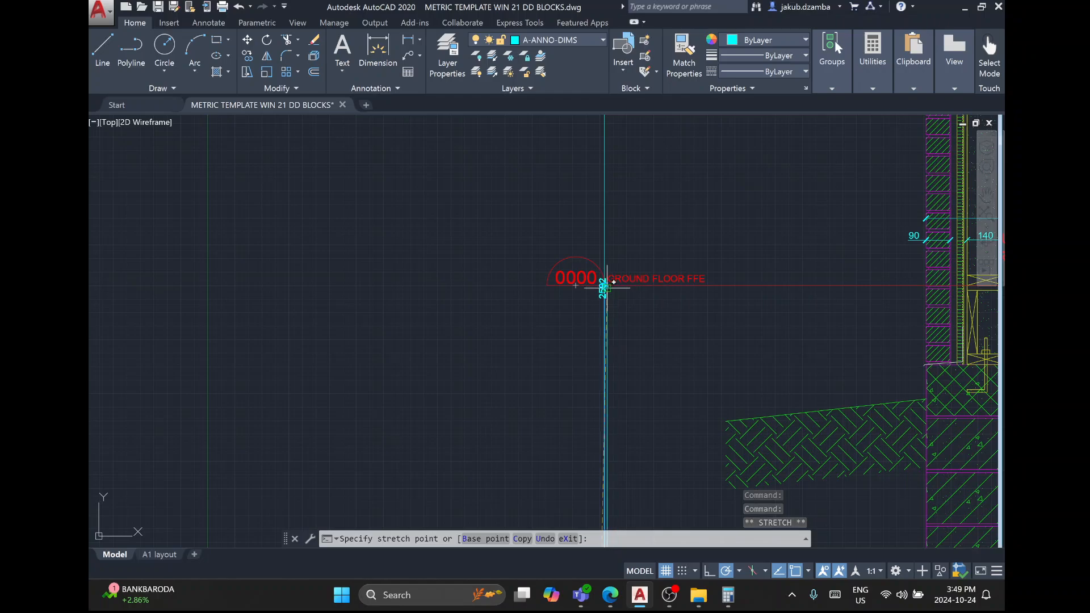
{"action": "scroll", "coordinate": [605, 284], "scroll_direction": "up", "scroll_amount": 4}
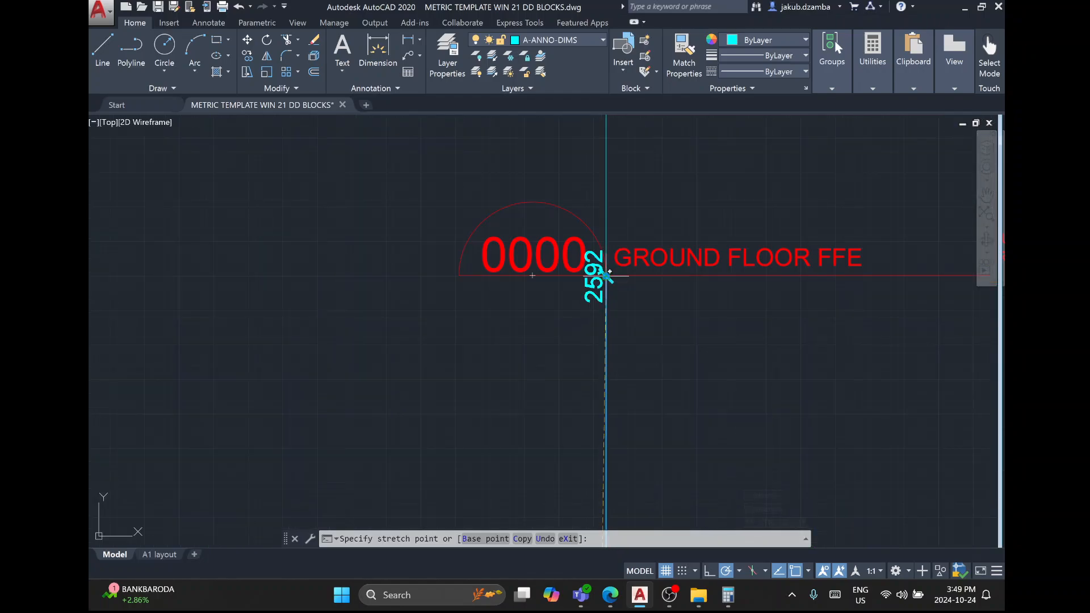
{"action": "left_click", "coordinate": [607, 521]}
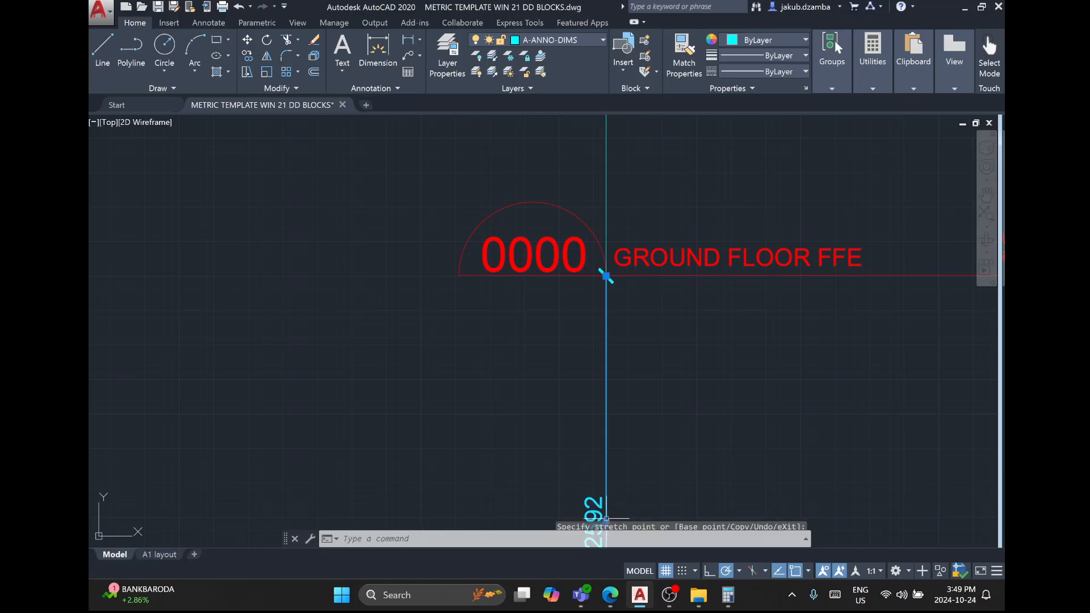
{"action": "left_click", "coordinate": [161, 554]}
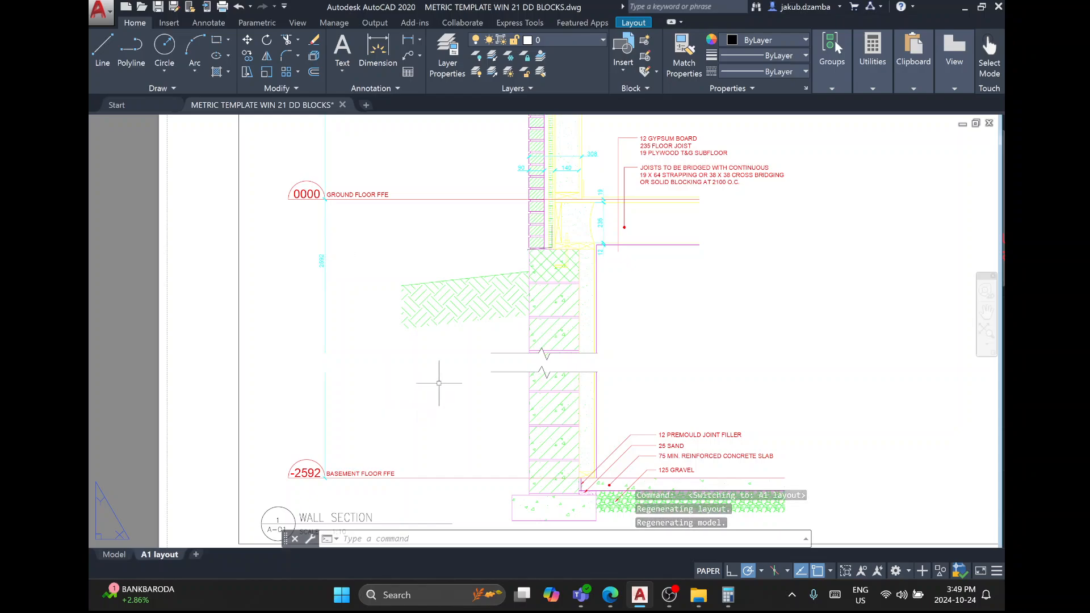
{"action": "scroll", "coordinate": [439, 373], "scroll_direction": "down", "scroll_amount": 3}
{"action": "middle_click_drag", "start_coordinate": [481, 329], "coordinate": [448, 374]}
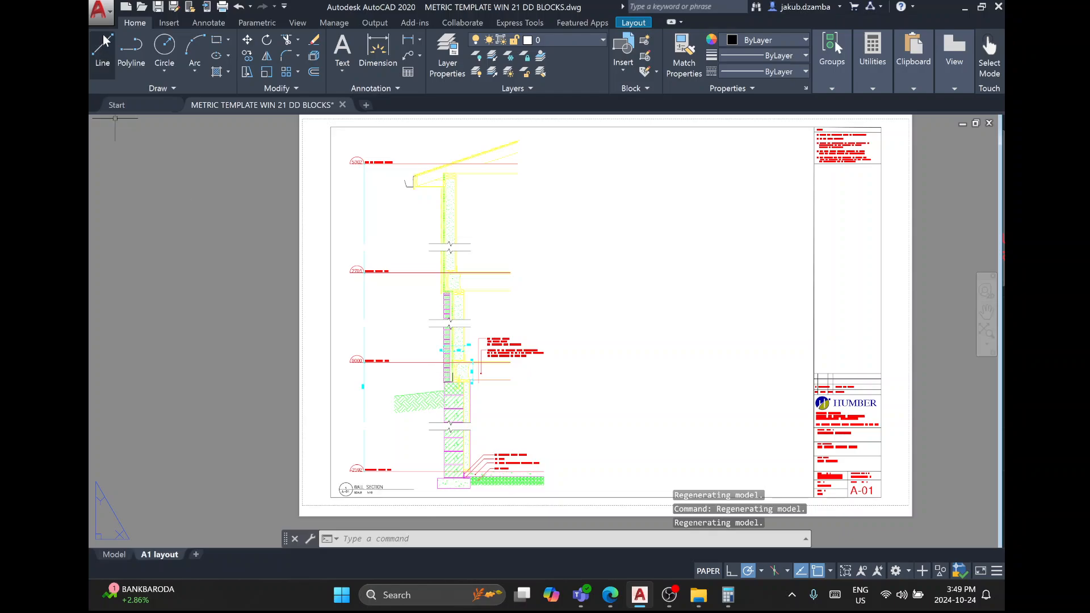
Start plotting the A1 layout and examine the wall section's linework and colours in the plot preview before returning to the plot settings.
{"action": "left_click", "coordinate": [101, 11]}
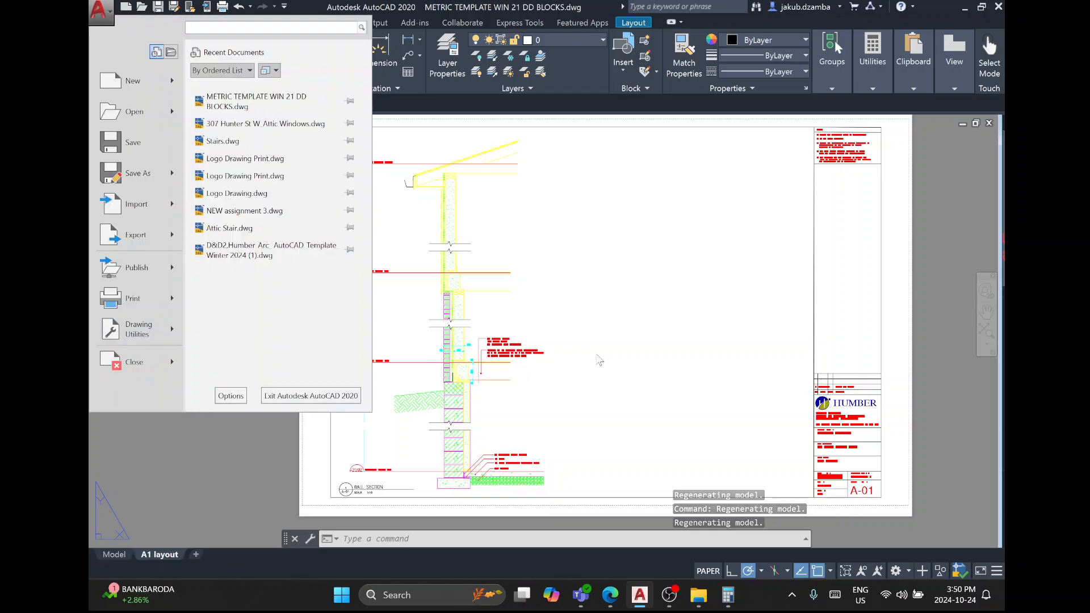
{"action": "left_click", "coordinate": [601, 362]}
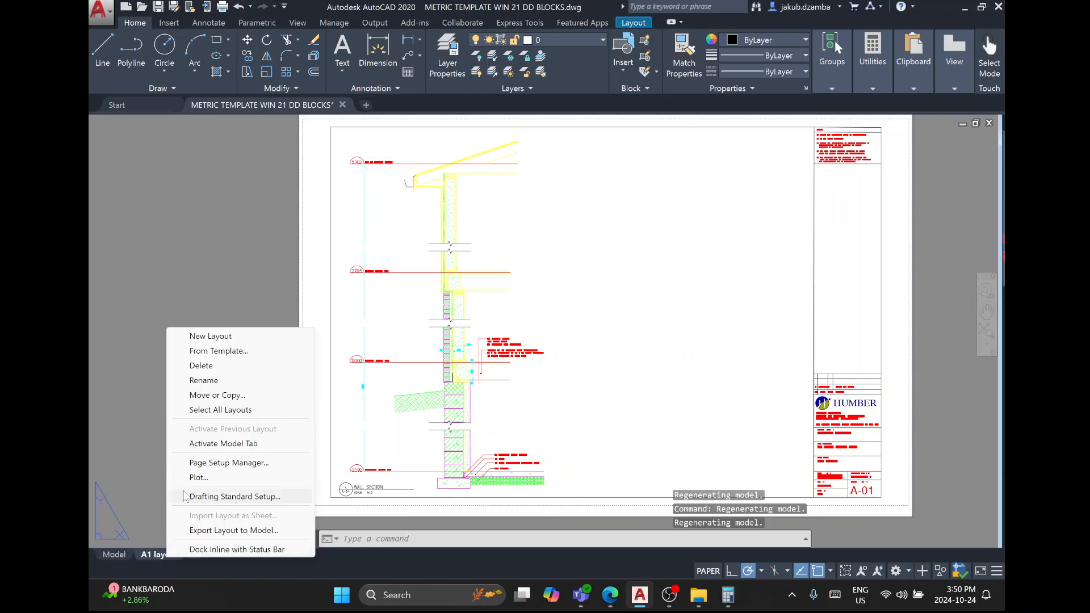
{"action": "left_click", "coordinate": [249, 478]}
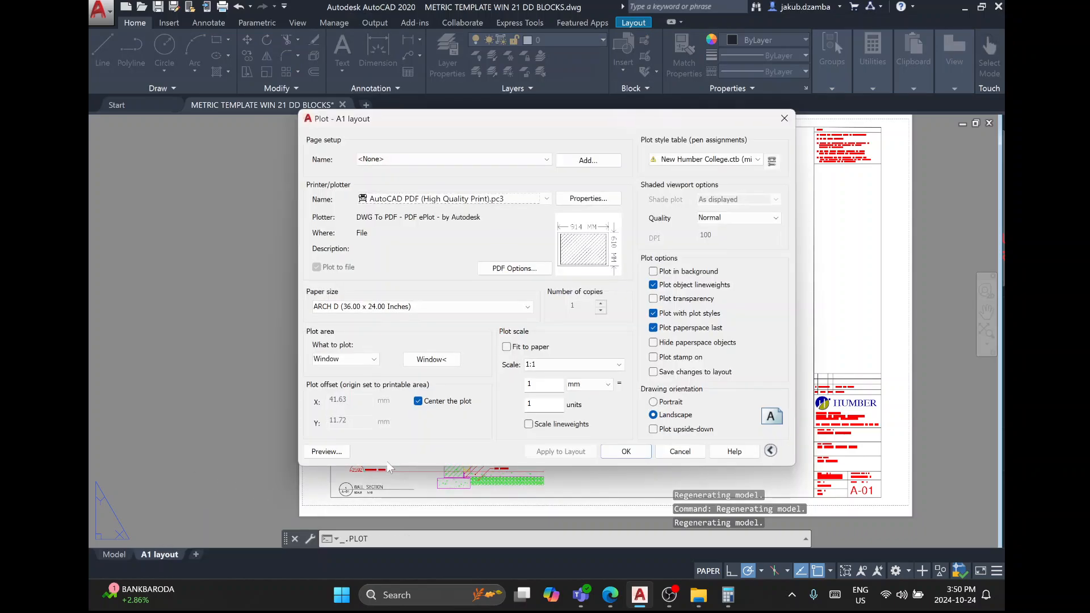
{"action": "left_click", "coordinate": [330, 451]}
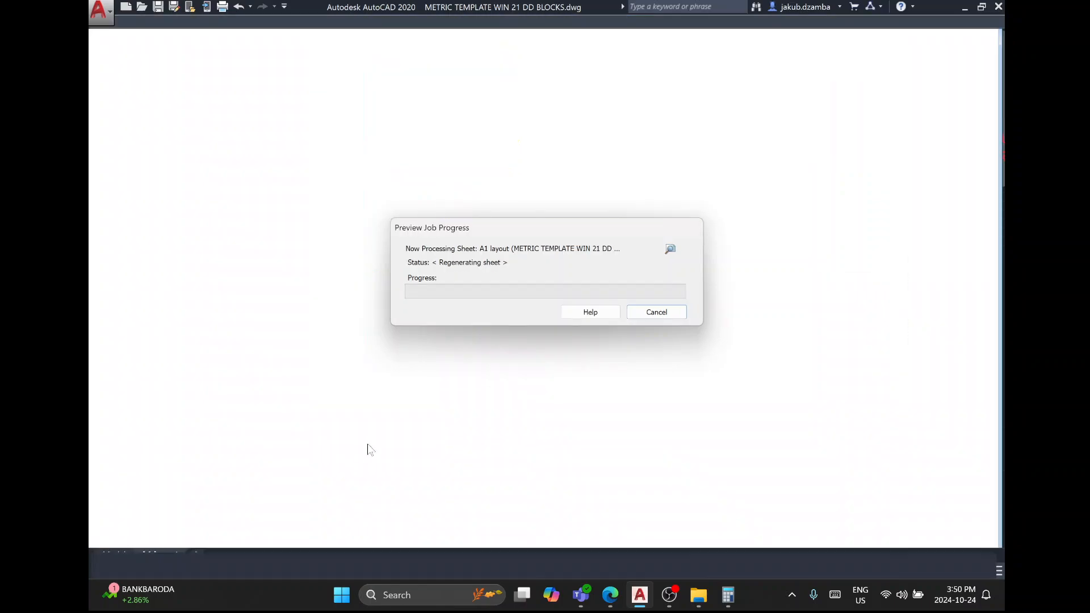
{"action": "scroll", "coordinate": [399, 389], "scroll_direction": "up", "scroll_amount": 5}
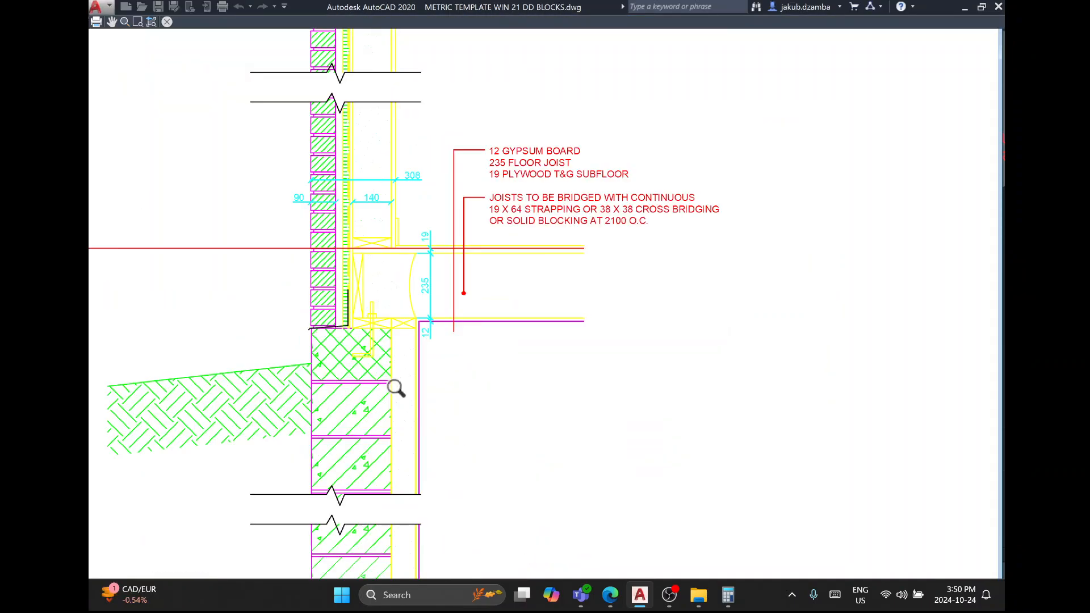
{"action": "scroll", "coordinate": [335, 230], "scroll_direction": "down", "scroll_amount": 5}
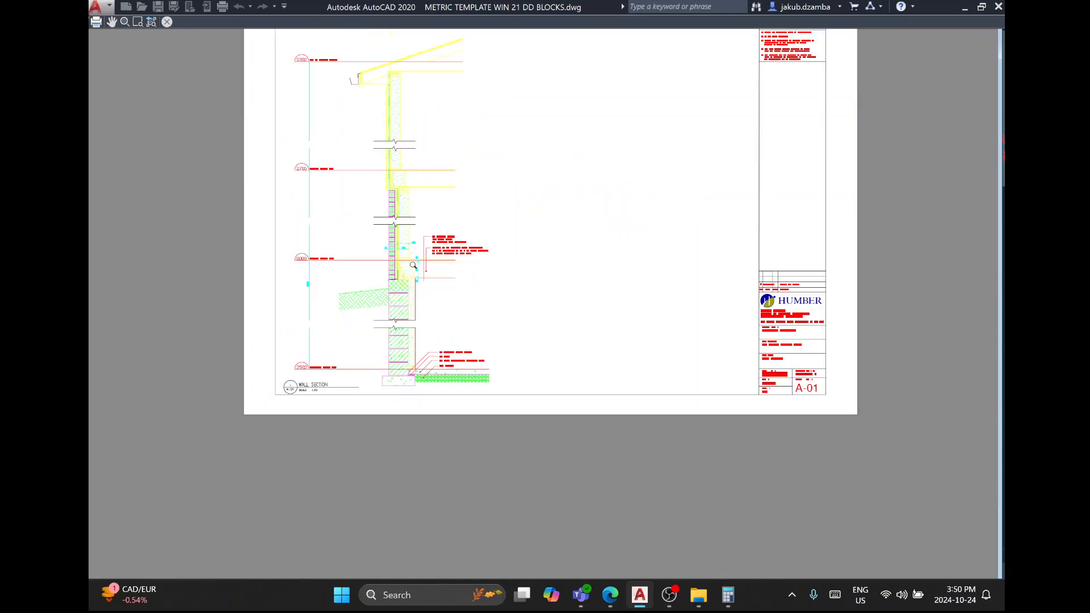
{"action": "right_click", "coordinate": [408, 243]}
{"action": "left_click", "coordinate": [432, 253]}
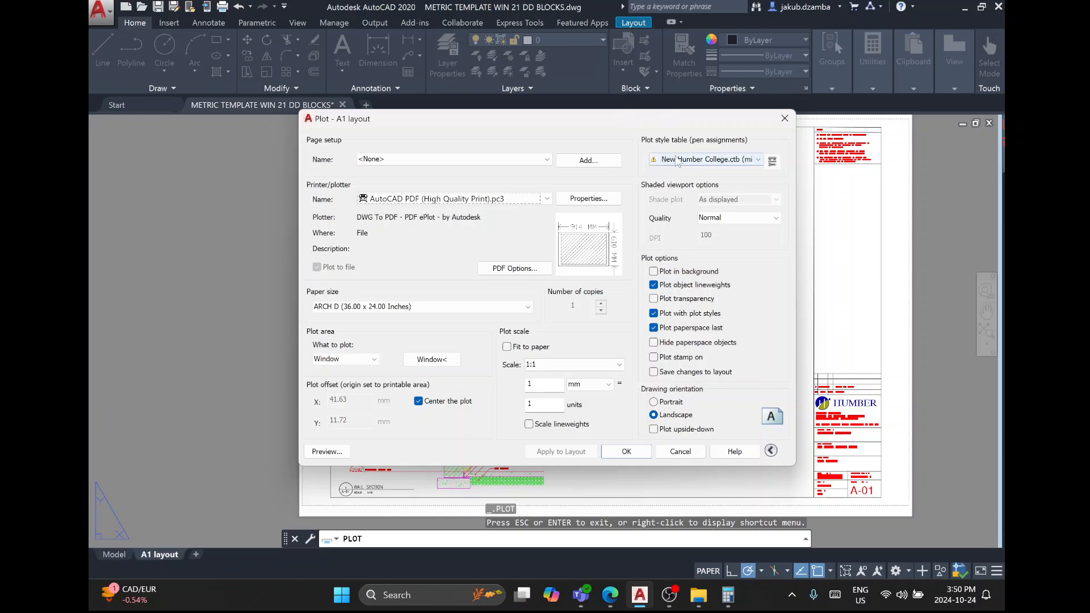
Switch to the browser, open the Lecture 1 folder in the course content, and download New Humber College.ctb.
{"action": "left_click", "coordinate": [751, 160]}
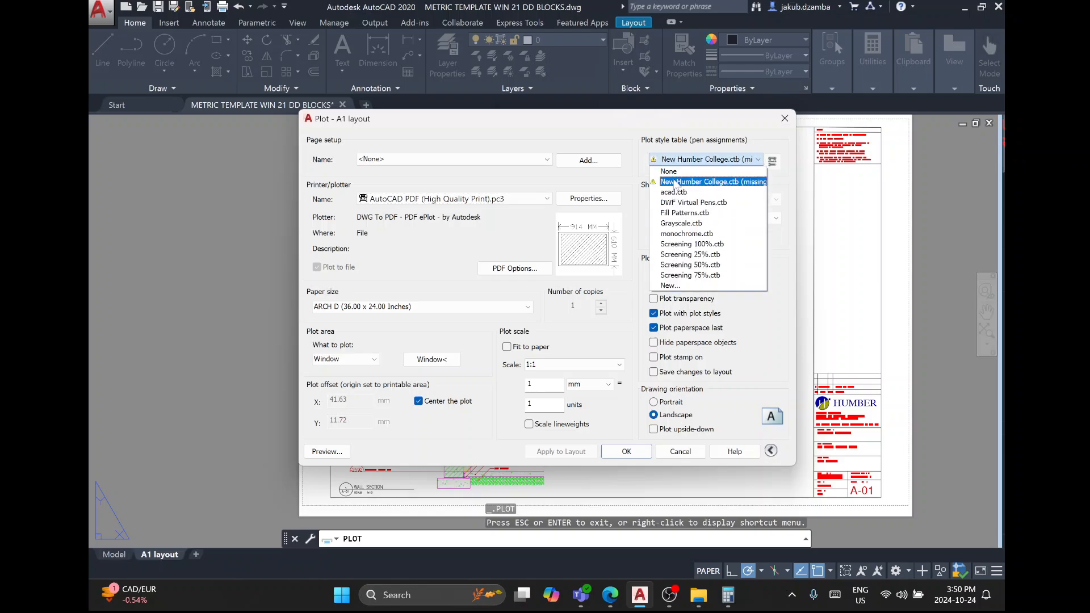
{"action": "left_click", "coordinate": [685, 162]}
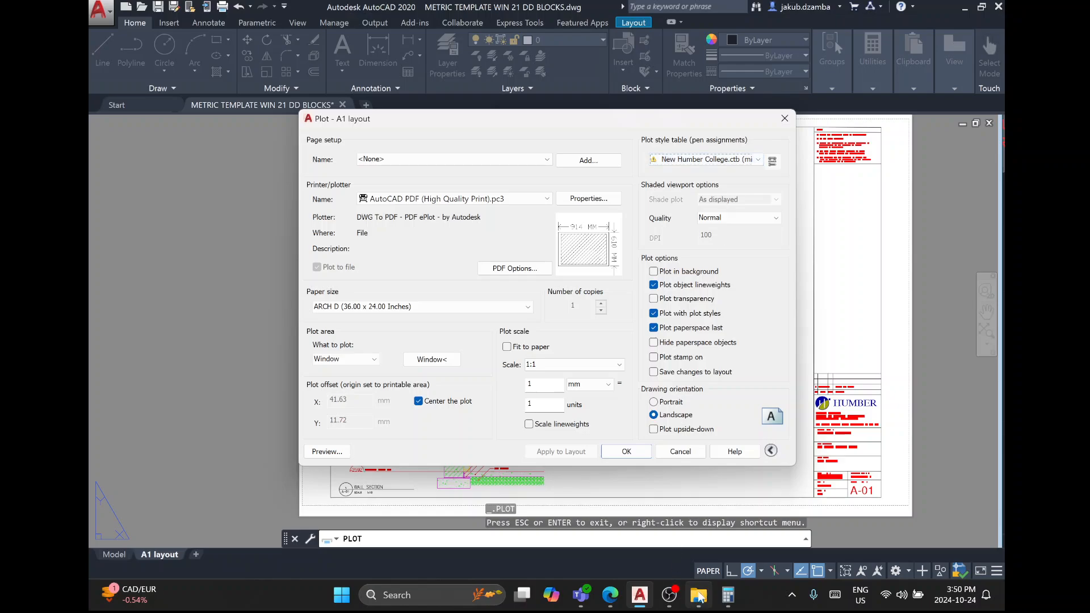
{"action": "left_click", "coordinate": [607, 594]}
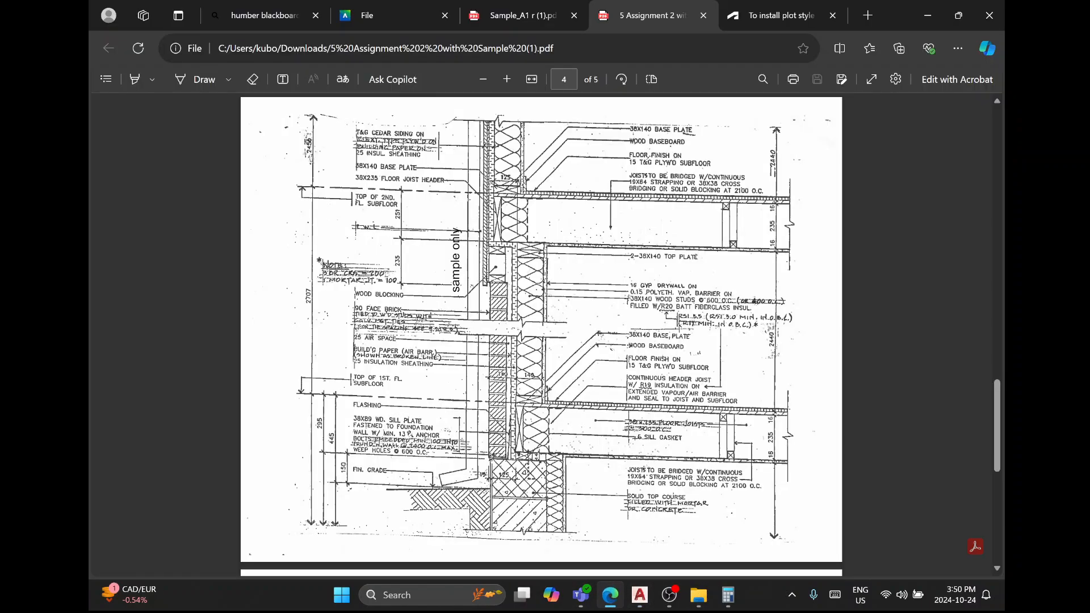
{"action": "left_click", "coordinate": [378, 16]}
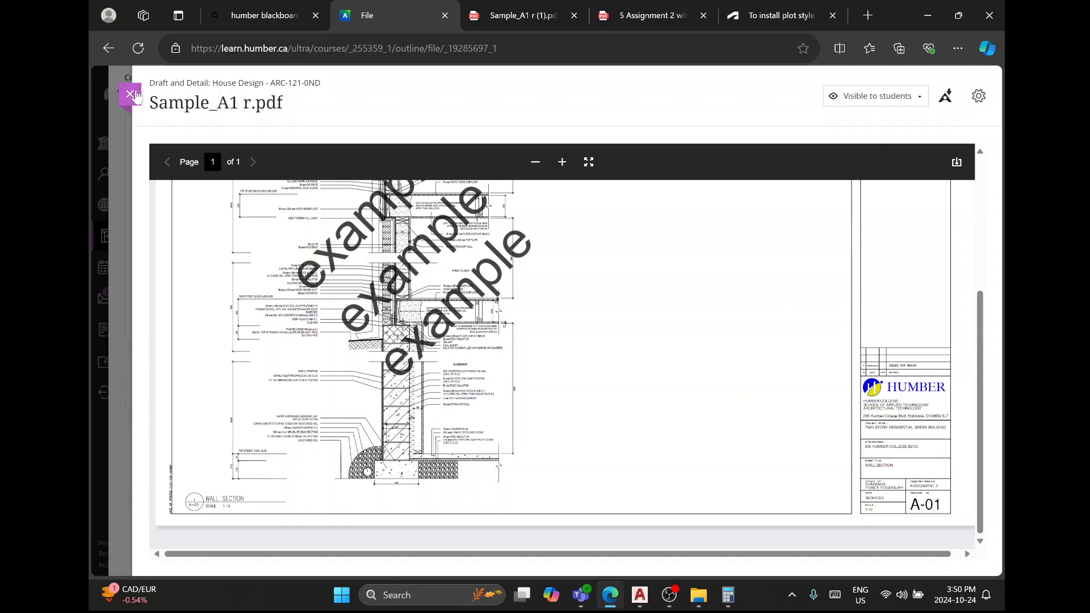
{"action": "left_click", "coordinate": [130, 93]}
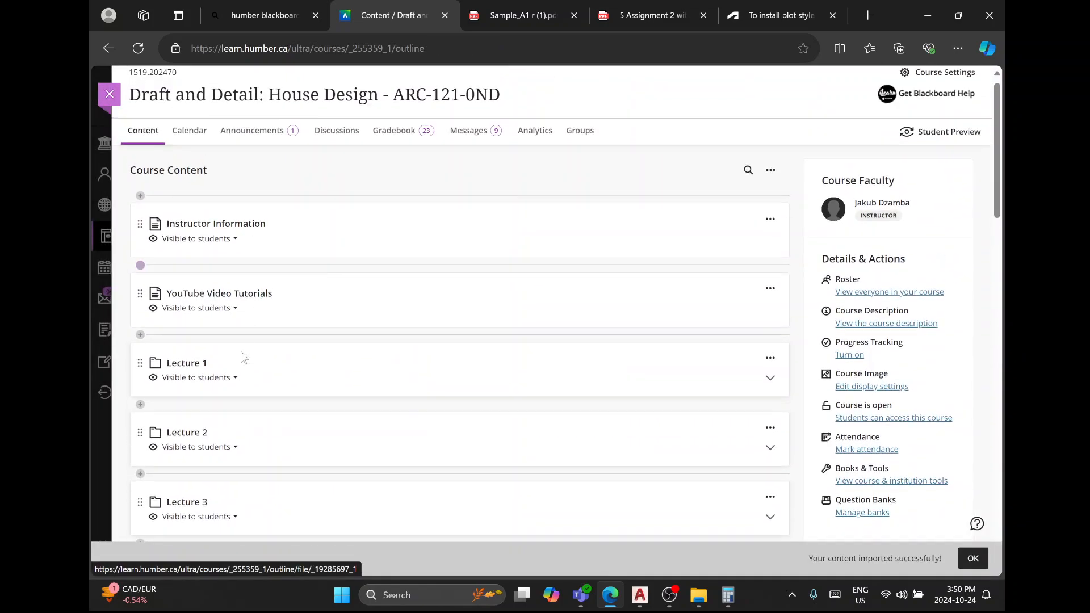
{"action": "left_click", "coordinate": [321, 363]}
{"action": "scroll", "coordinate": [324, 361], "scroll_direction": "down", "scroll_amount": 4}
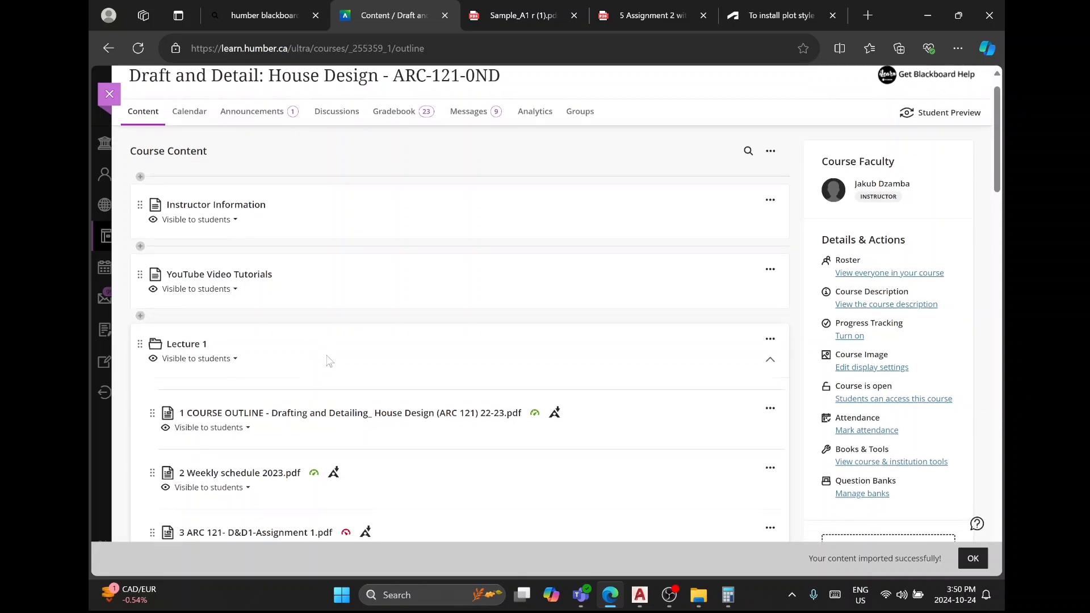
{"action": "scroll", "coordinate": [269, 430], "scroll_direction": "down", "scroll_amount": 3}
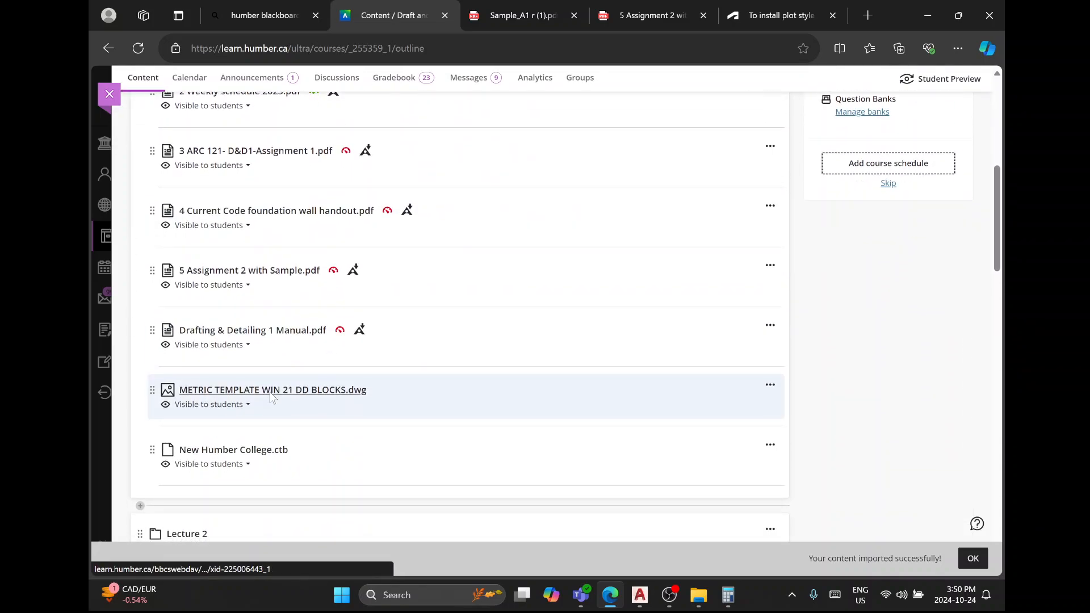
{"action": "left_click", "coordinate": [234, 450]}
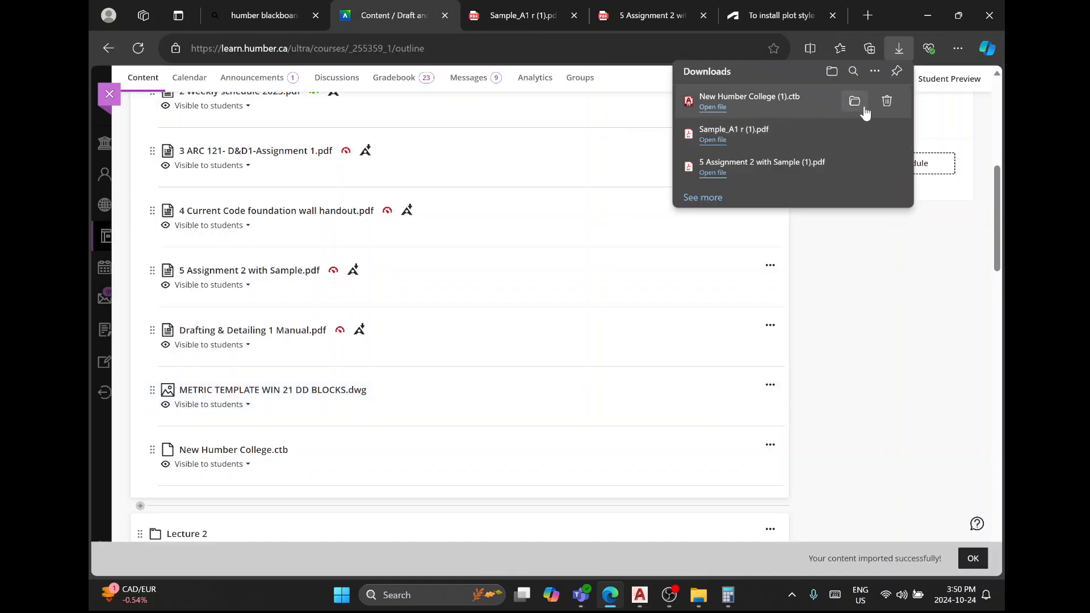
Show the downloaded New Humber College (1) plot style file in its folder and copy it.
{"action": "left_click", "coordinate": [854, 101]}
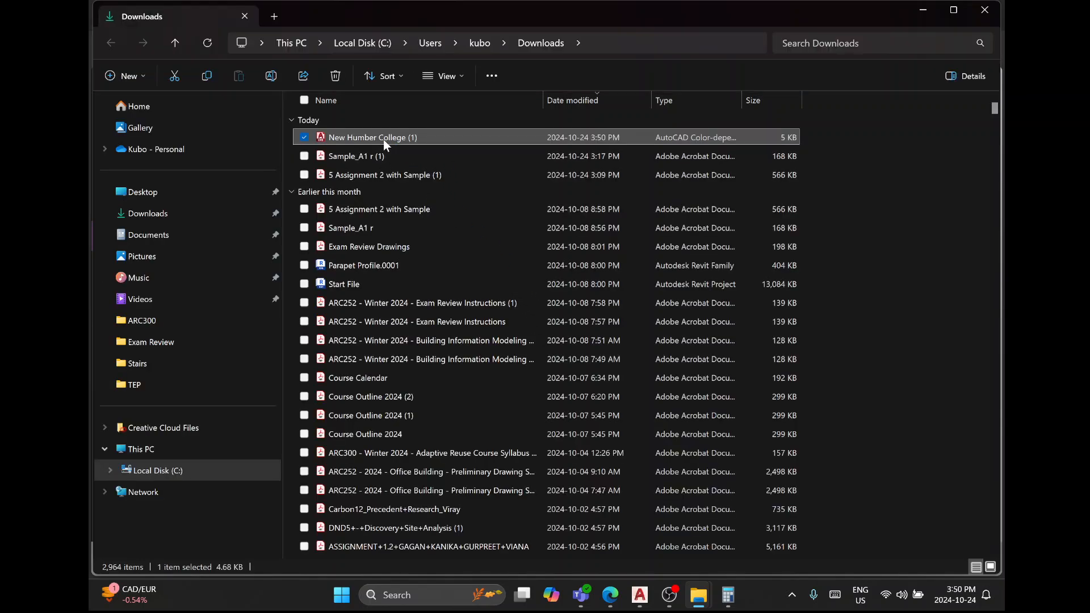
{"action": "right_click", "coordinate": [386, 137]}
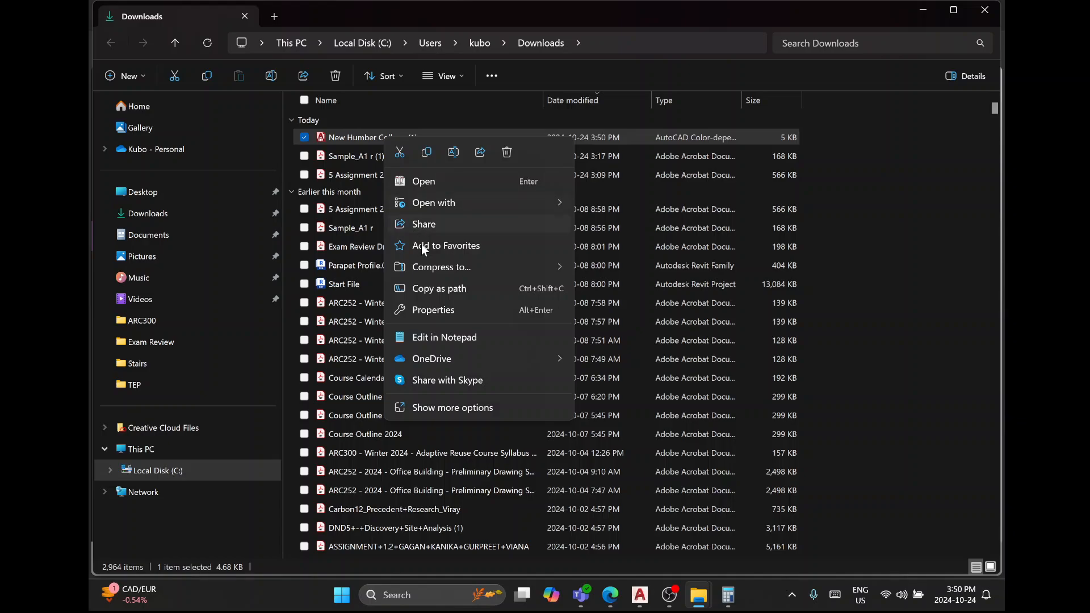
{"action": "left_click", "coordinate": [425, 411]}
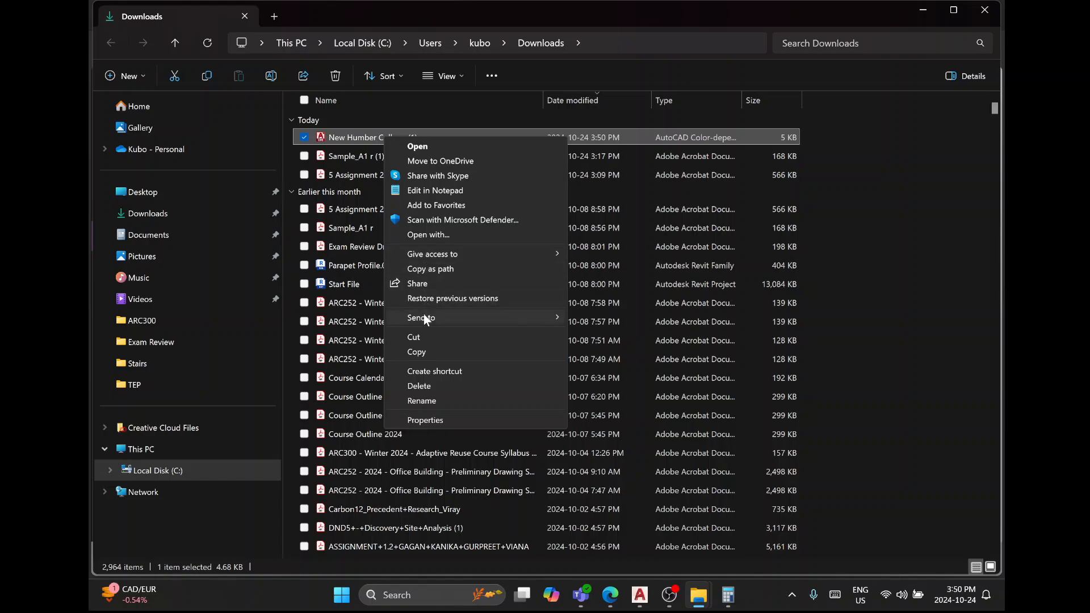
{"action": "left_click", "coordinate": [424, 352]}
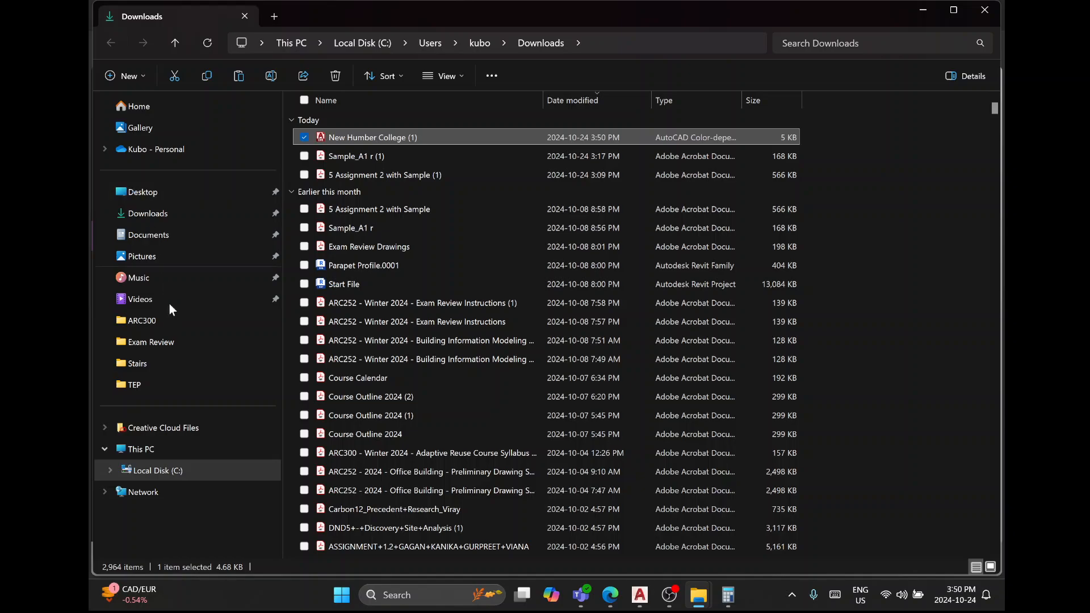
Open the AutoCAD 2020 installation folder under Program Files\Autodesk on Local Disk (C:).
{"action": "left_click", "coordinate": [178, 480]}
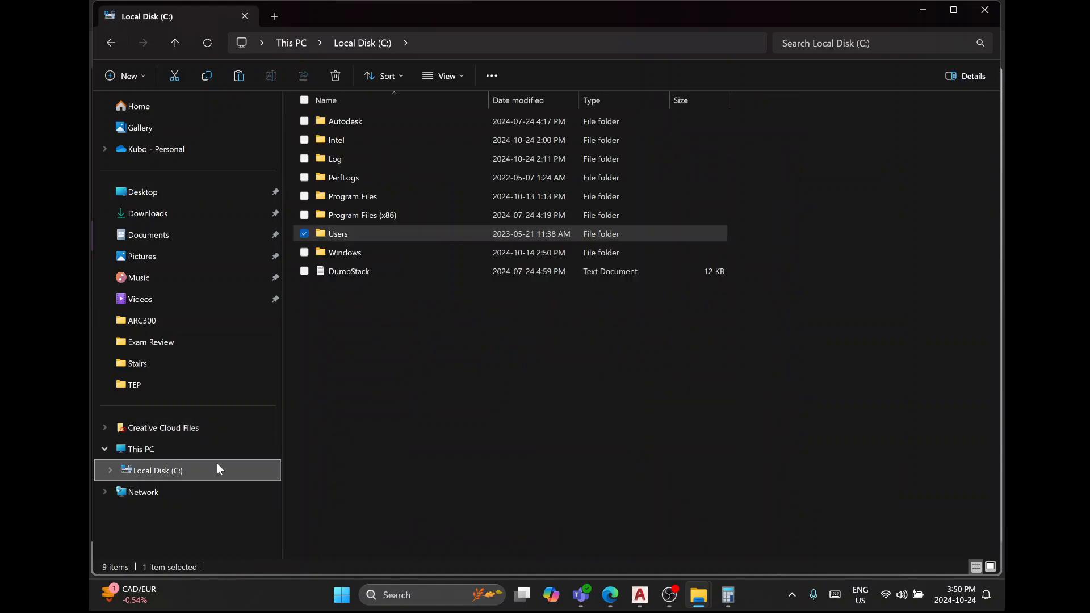
{"action": "double_click", "coordinate": [358, 196]}
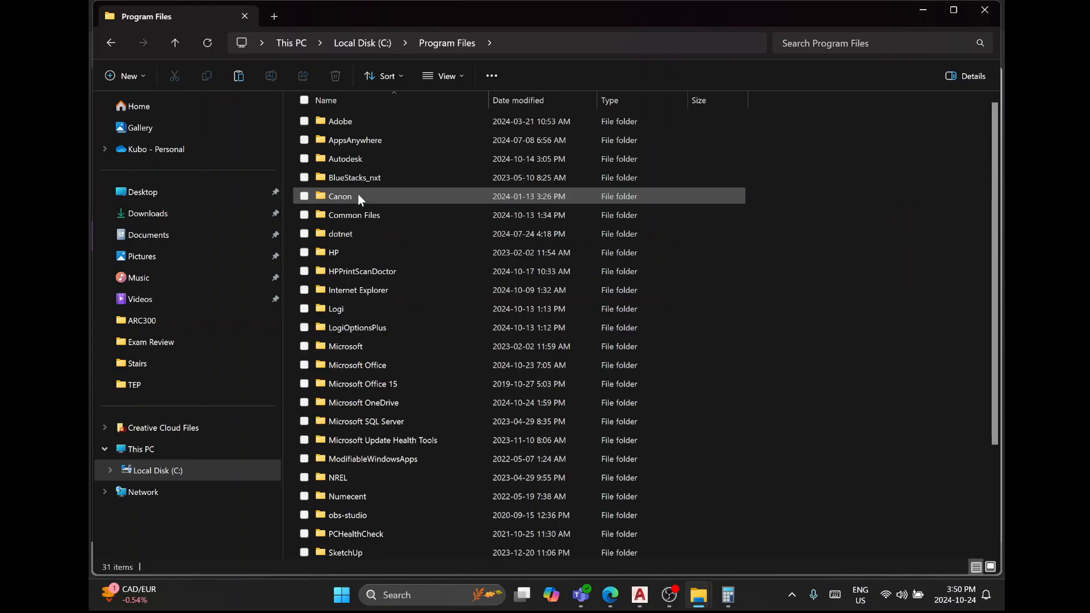
{"action": "double_click", "coordinate": [349, 162]}
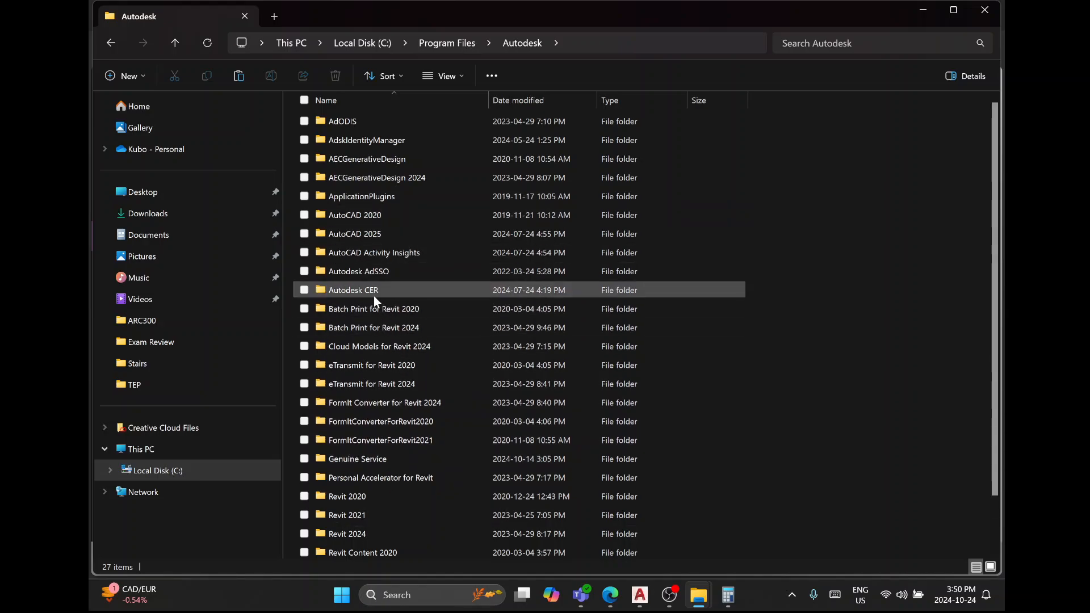
{"action": "scroll", "coordinate": [374, 295], "scroll_direction": "down", "scroll_amount": 2}
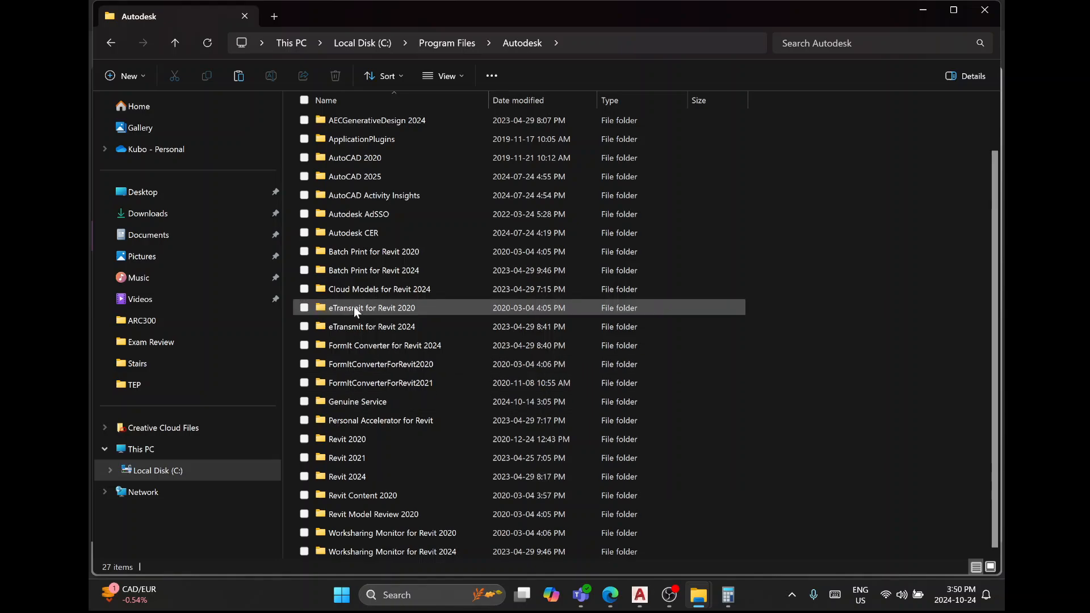
{"action": "scroll", "coordinate": [369, 290], "scroll_direction": "up", "scroll_amount": 2}
{"action": "double_click", "coordinate": [372, 214]}
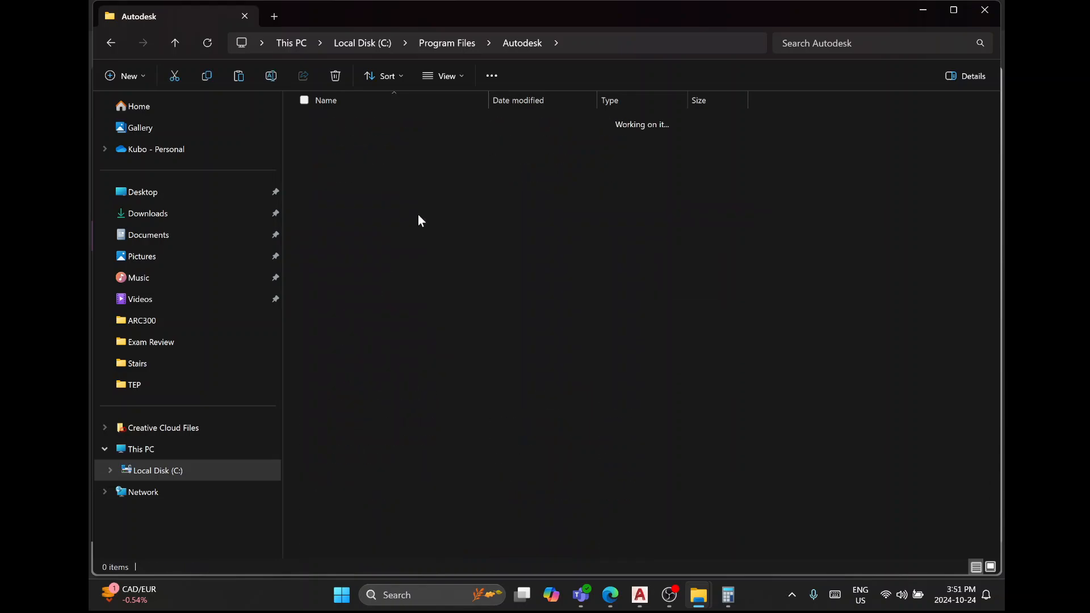
Search the AutoCAD 2020 folder for the Plotters folder and open its Plot Styles subfolder.
{"action": "scroll", "coordinate": [372, 346], "scroll_direction": "down", "scroll_amount": 5}
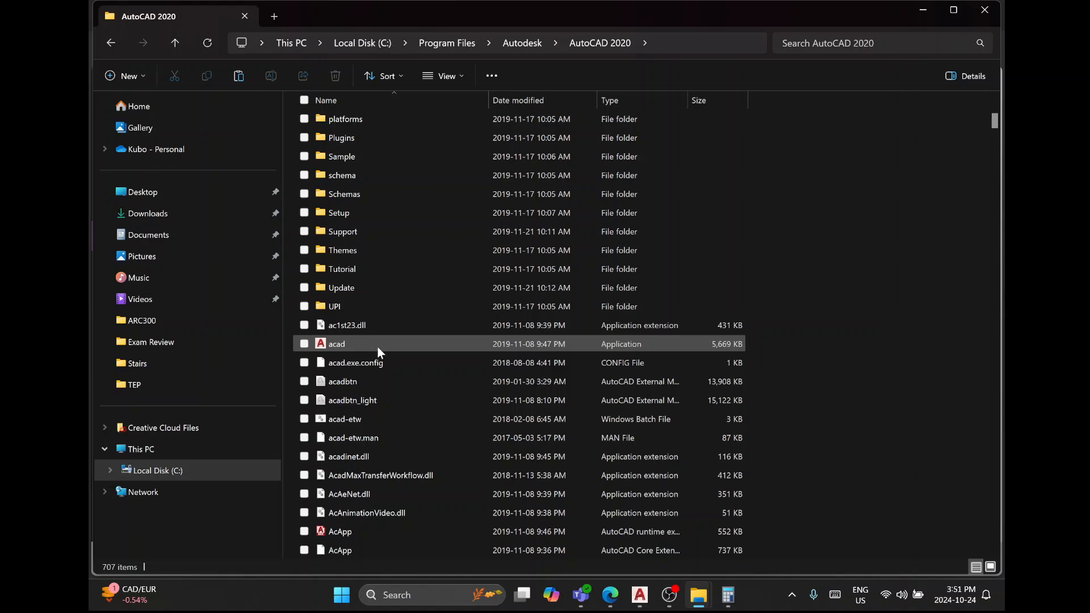
{"action": "scroll", "coordinate": [377, 347], "scroll_direction": "up", "scroll_amount": 2}
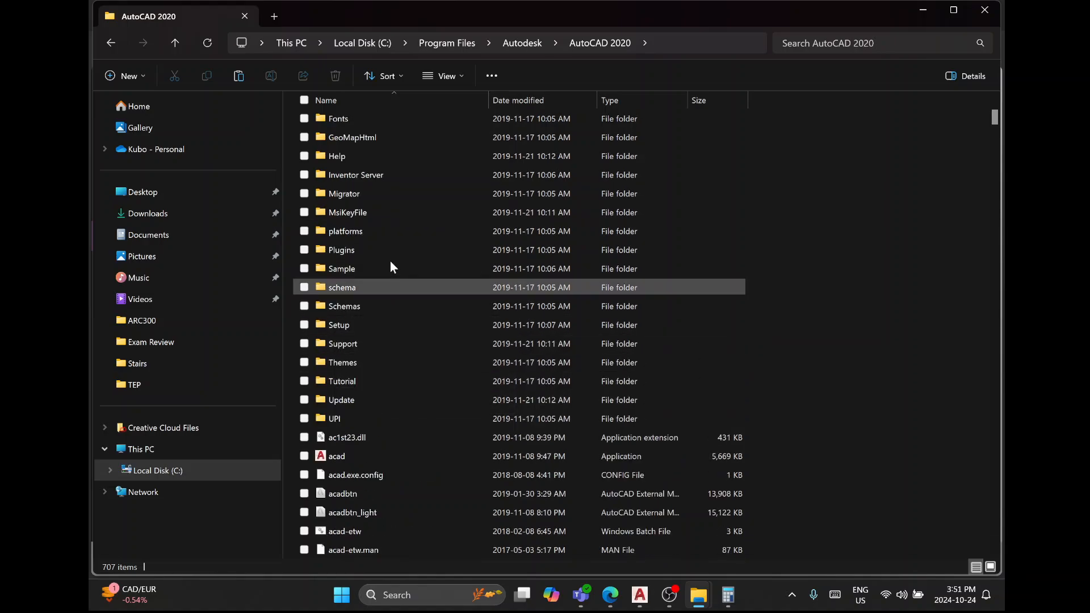
{"action": "left_click", "coordinate": [781, 43]}
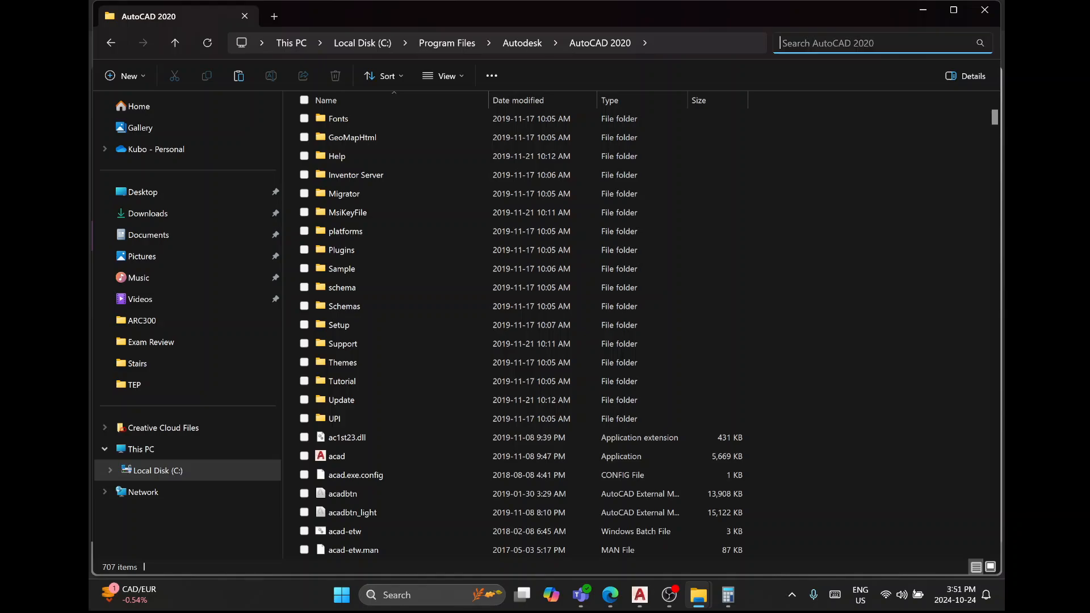
{"action": "type", "text": "PLOT"}
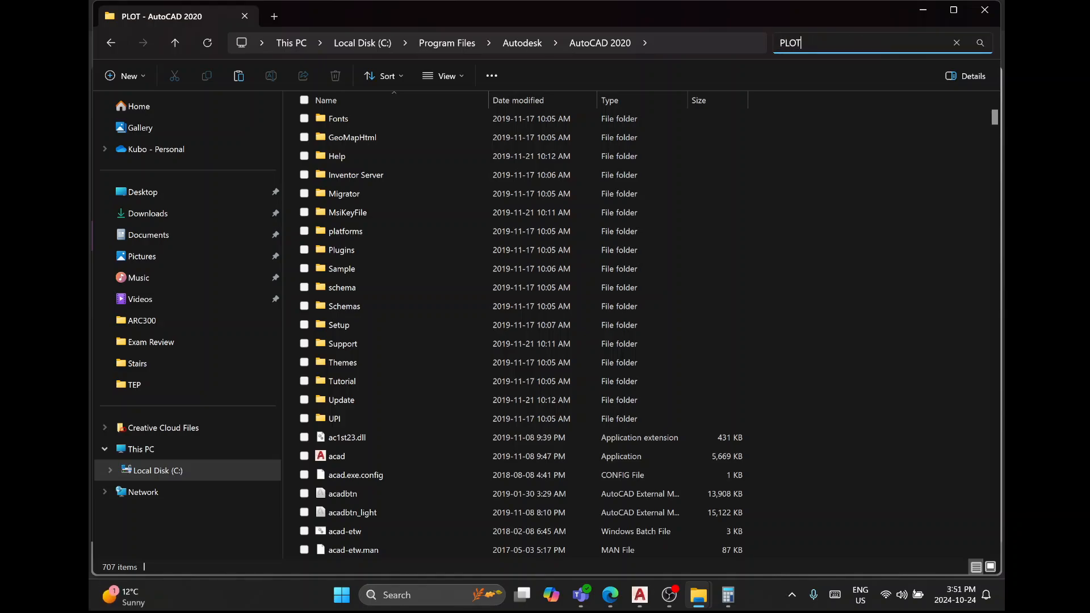
{"action": "type", "text": "TER"}
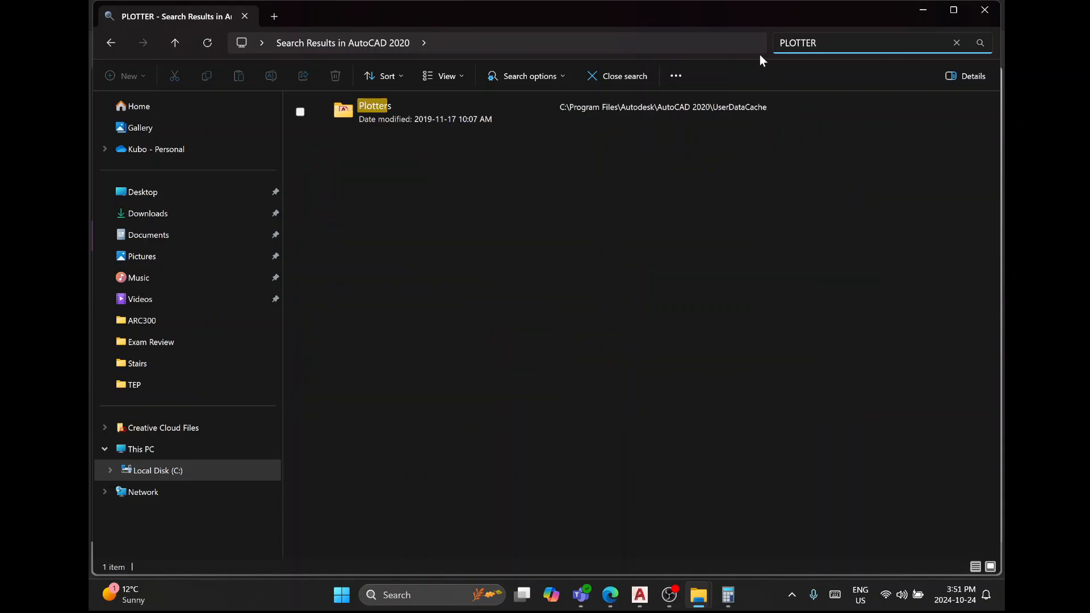
{"action": "key", "text": "BackSpace"}
{"action": "key", "text": "BackSpace"}
{"action": "key", "text": "BackSpace"}
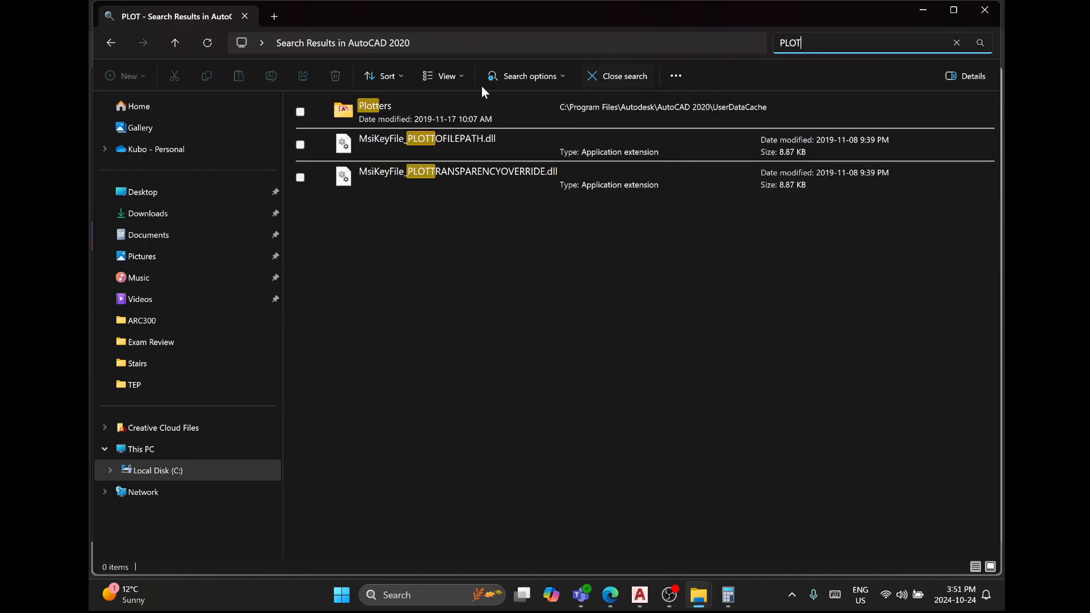
{"action": "double_click", "coordinate": [408, 111]}
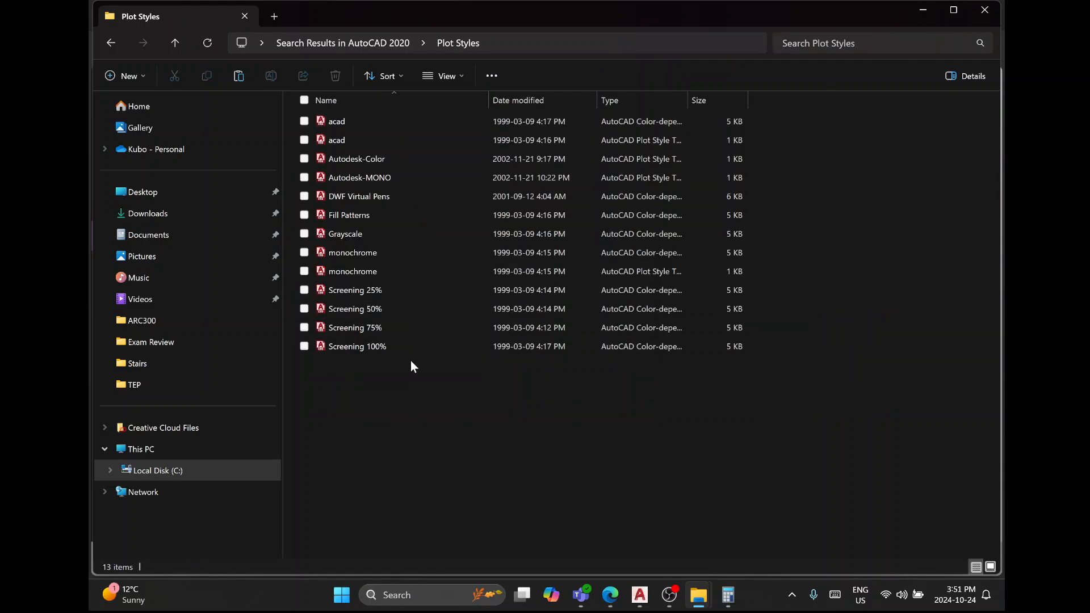
Paste the copied New Humber College (1) file into the Plot Styles folder, granting administrator permission for the copy.
{"action": "right_click", "coordinate": [407, 390]}
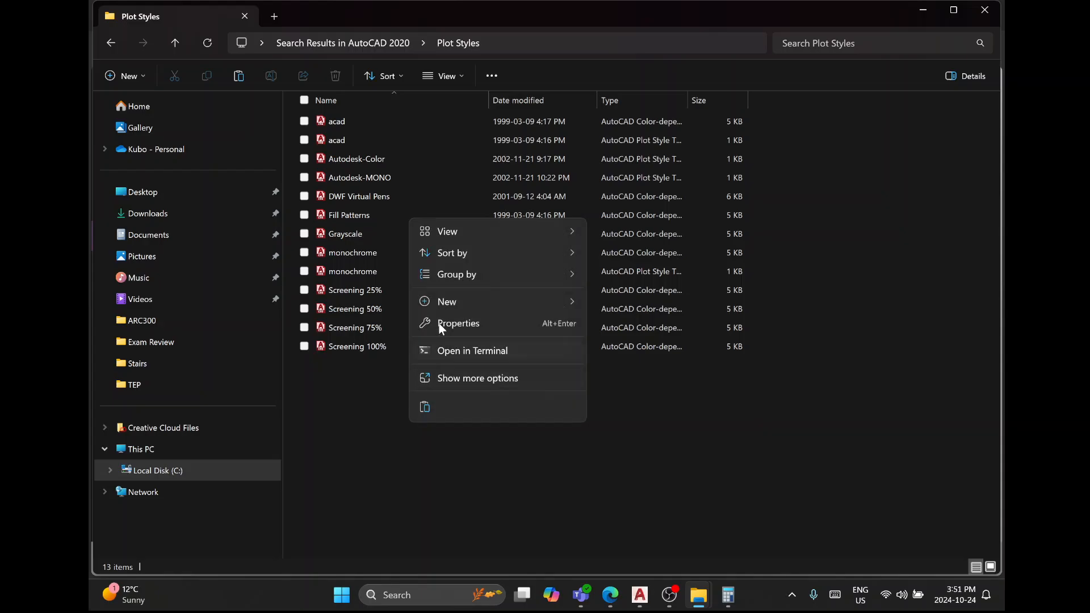
{"action": "left_click", "coordinate": [445, 385]}
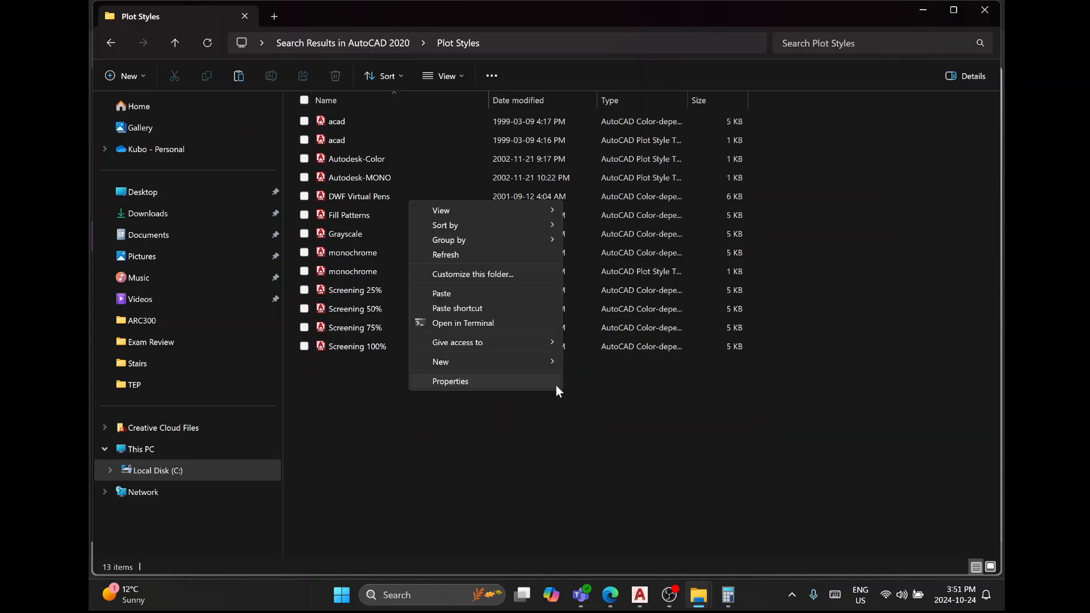
{"action": "left_click", "coordinate": [471, 294]}
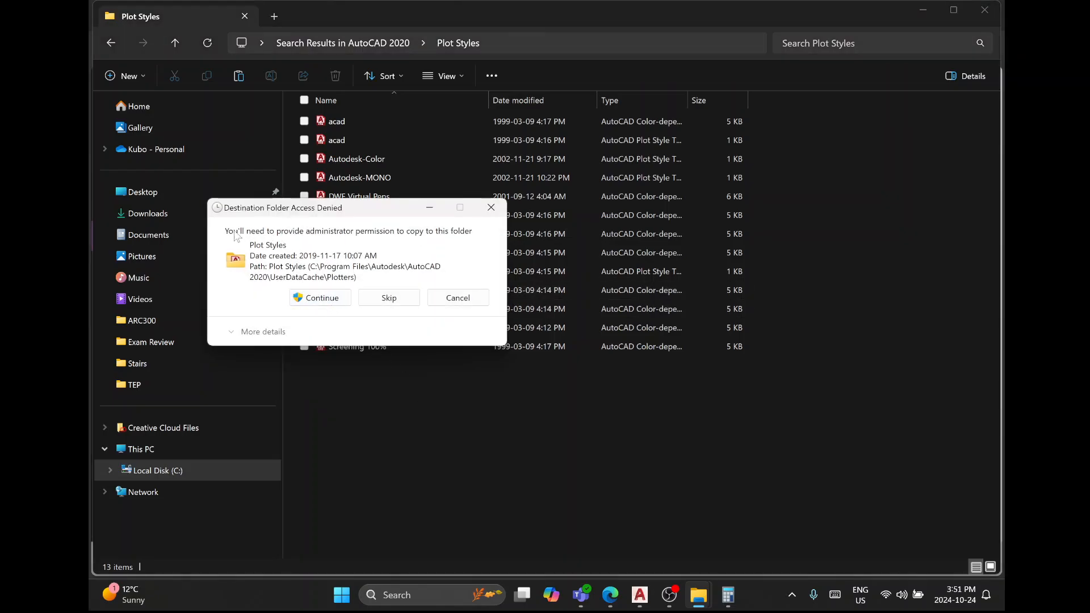
{"action": "left_click", "coordinate": [335, 298]}
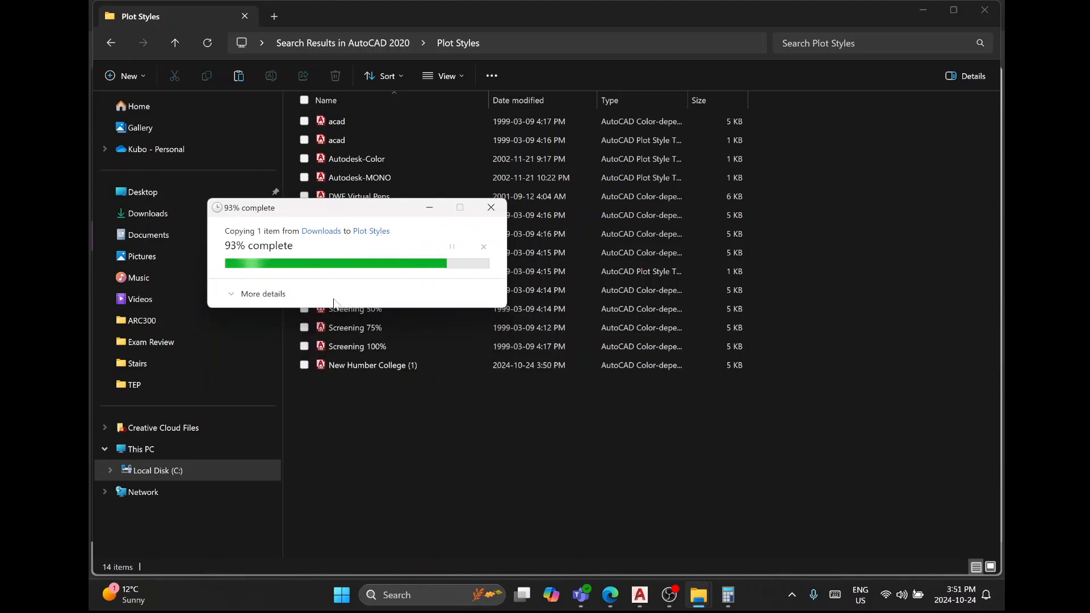
Switch back to AutoCAD, close the plot settings, and open the A1 layout's page setup for modification.
{"action": "left_click", "coordinate": [640, 594]}
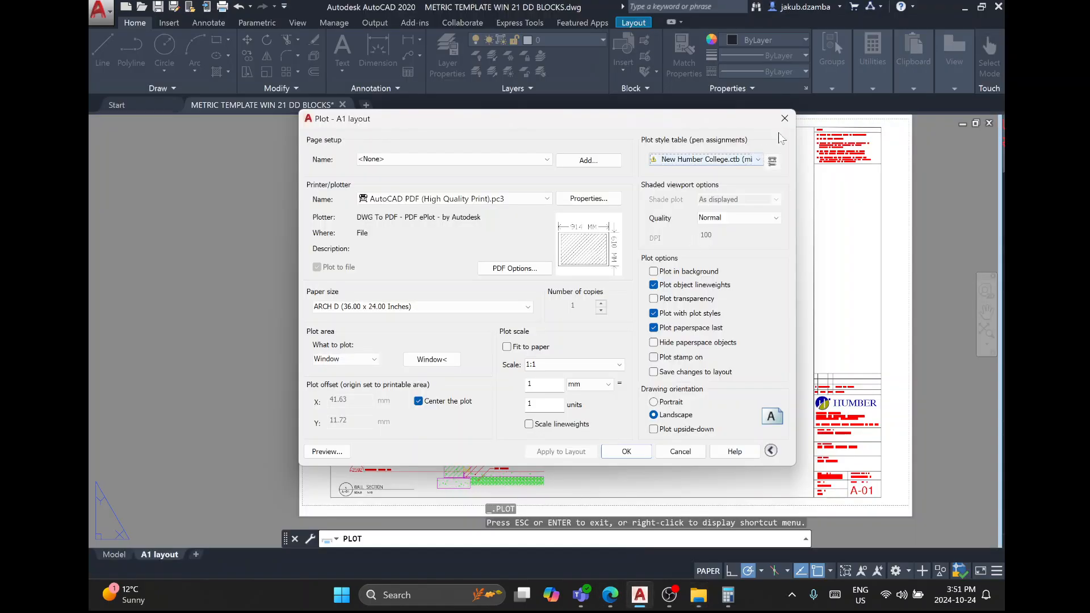
{"action": "left_click", "coordinate": [785, 118]}
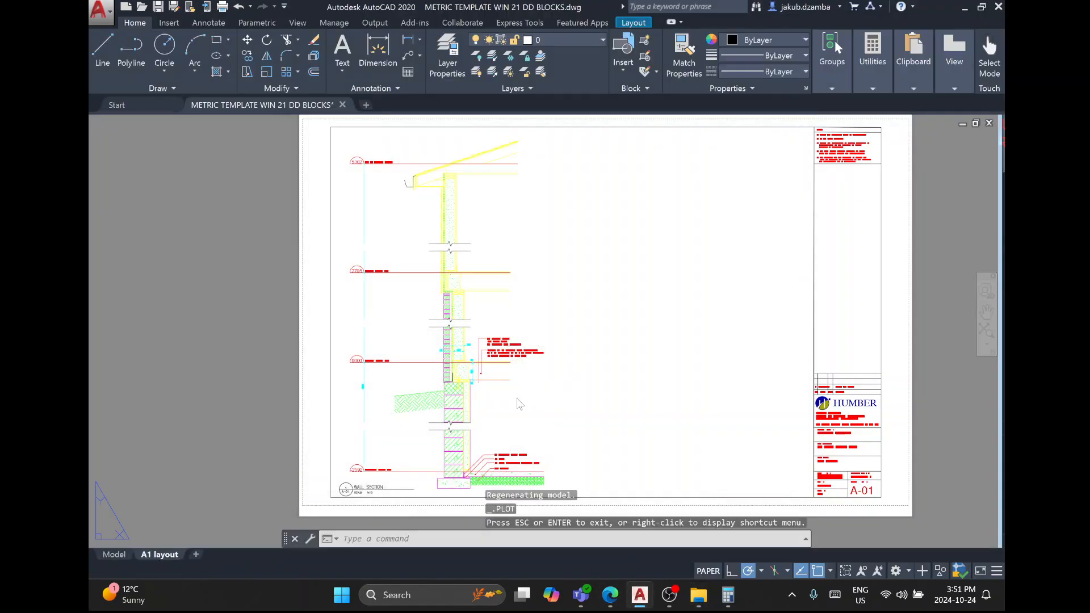
{"action": "right_click", "coordinate": [166, 555]}
{"action": "left_click", "coordinate": [205, 463]}
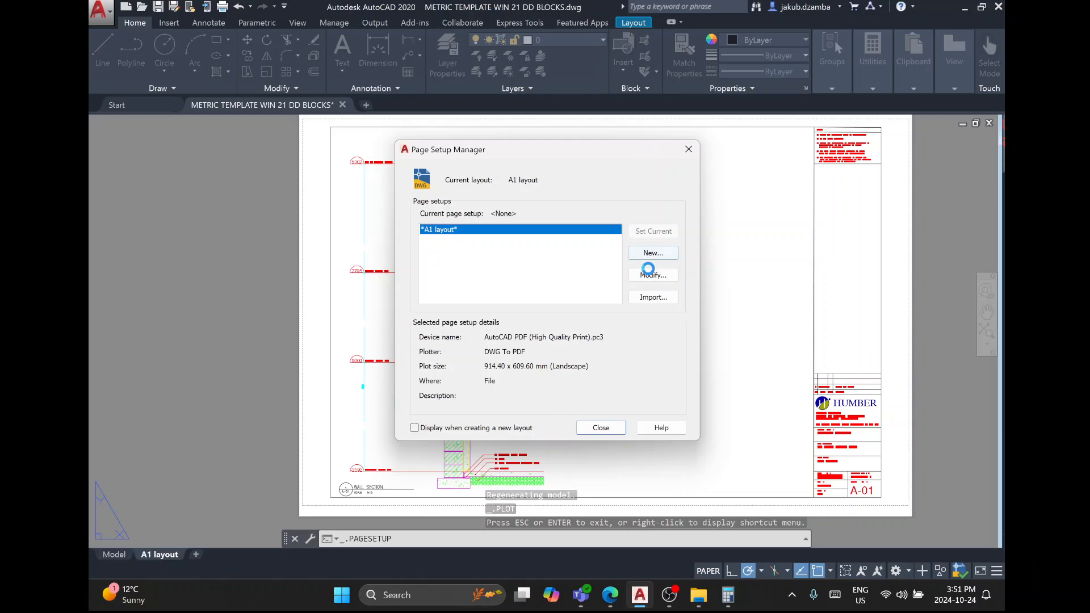
{"action": "left_click", "coordinate": [648, 271]}
Check the A1 layout's available plot style tables for the copied Humber College style, then cancel the page setup.
{"action": "left_click", "coordinate": [739, 163]}
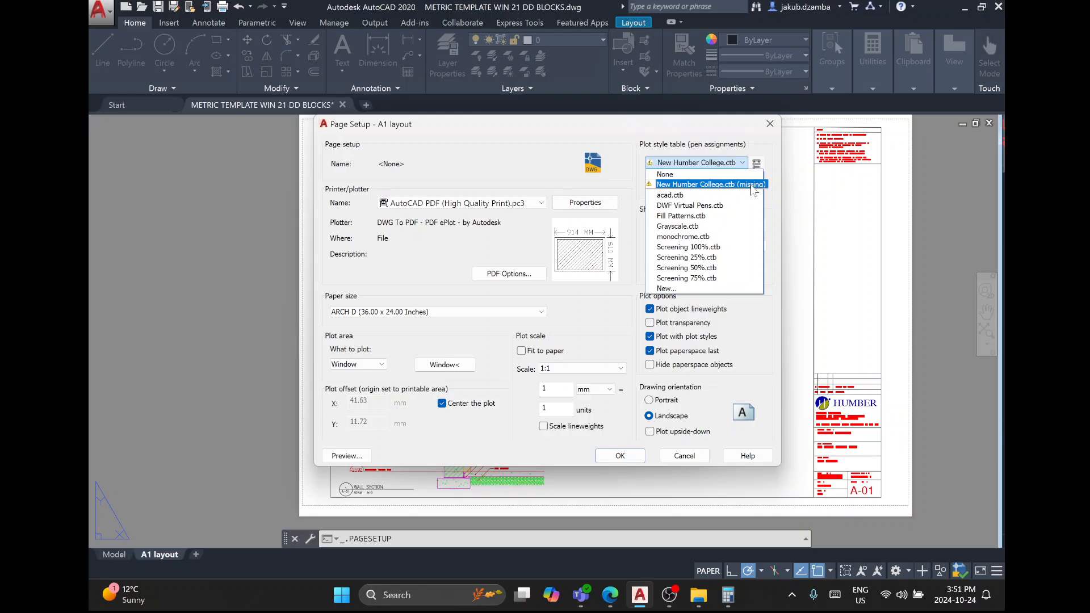
{"action": "left_click", "coordinate": [703, 289]}
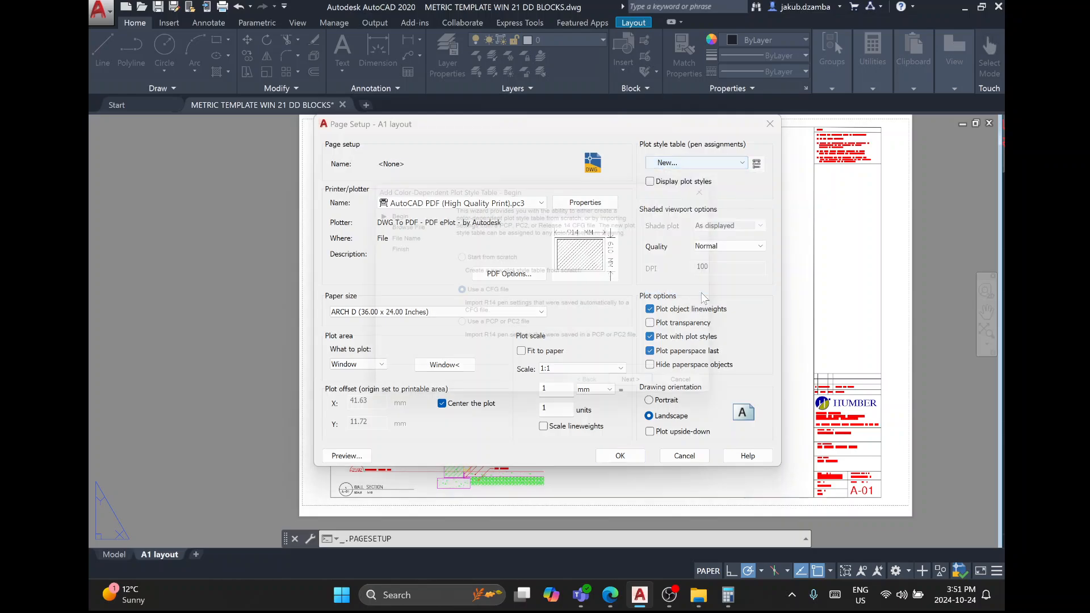
{"action": "left_click", "coordinate": [705, 394]}
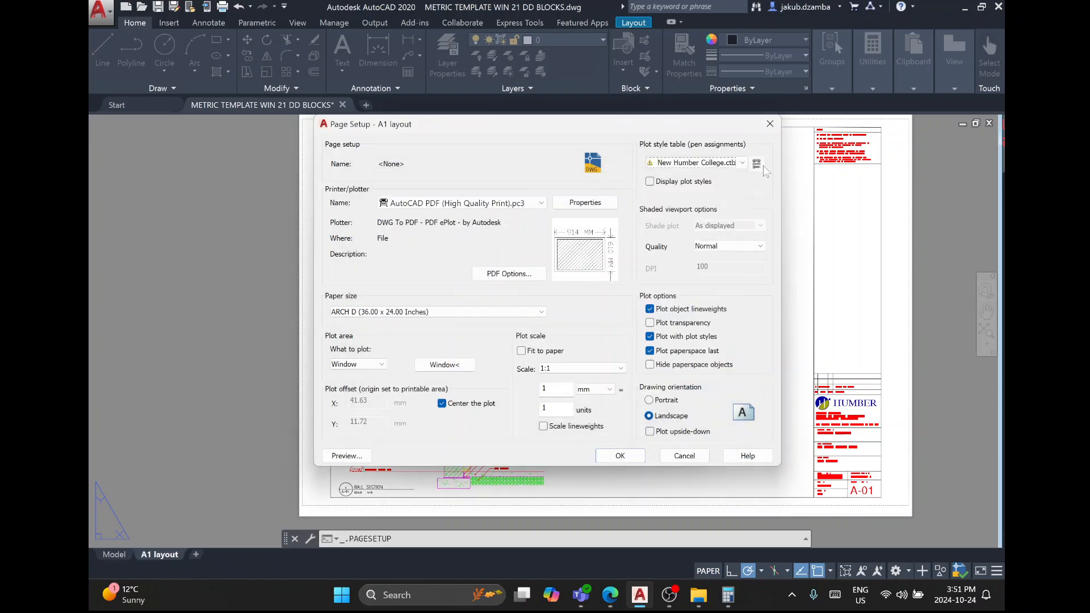
{"action": "left_click", "coordinate": [743, 164]}
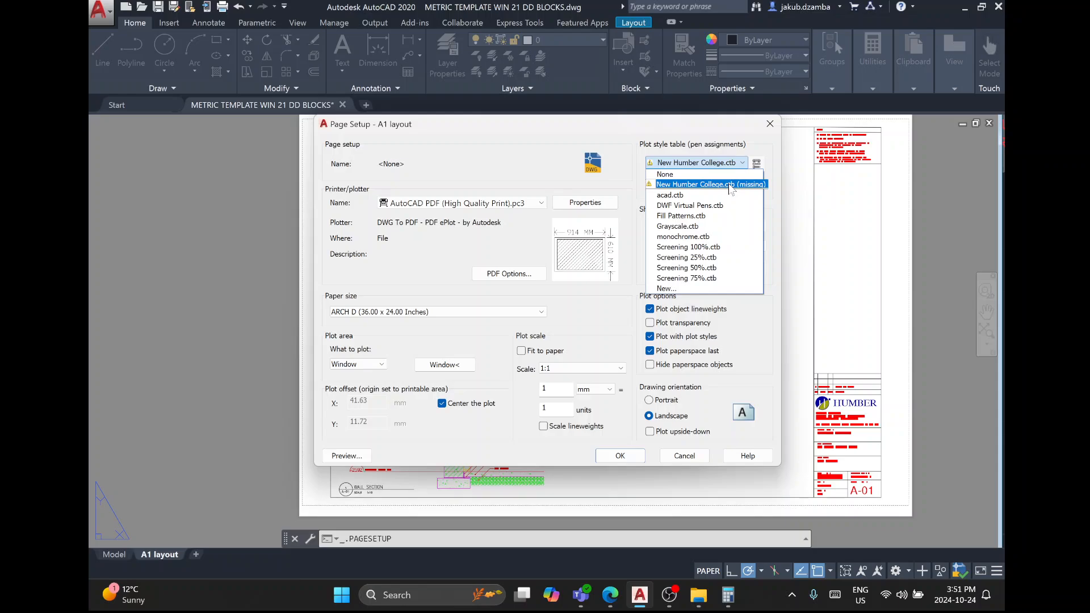
{"action": "left_click", "coordinate": [684, 457]}
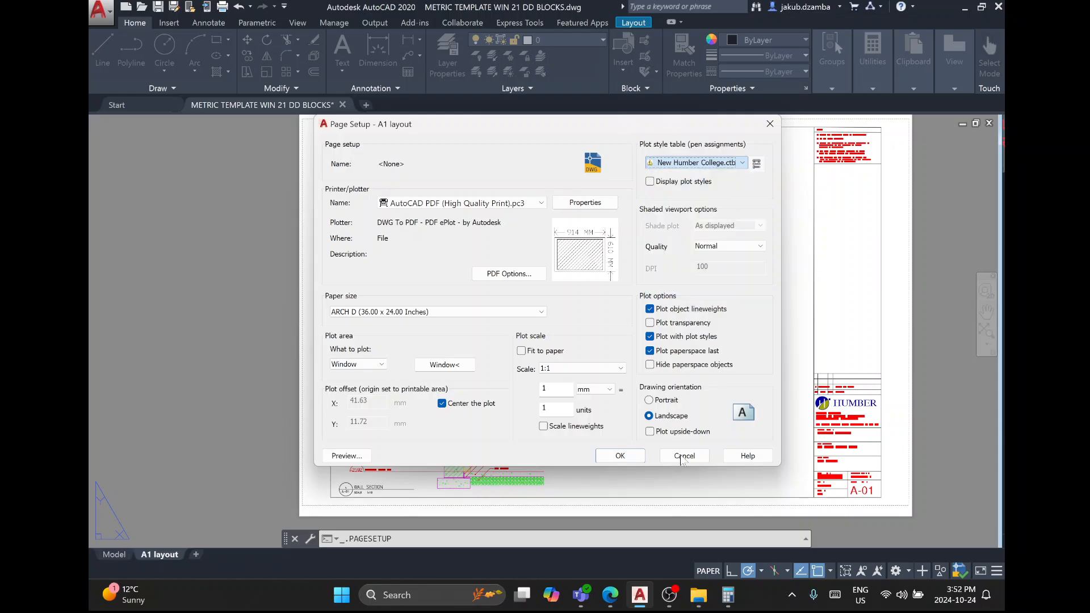
{"action": "left_click", "coordinate": [673, 456]}
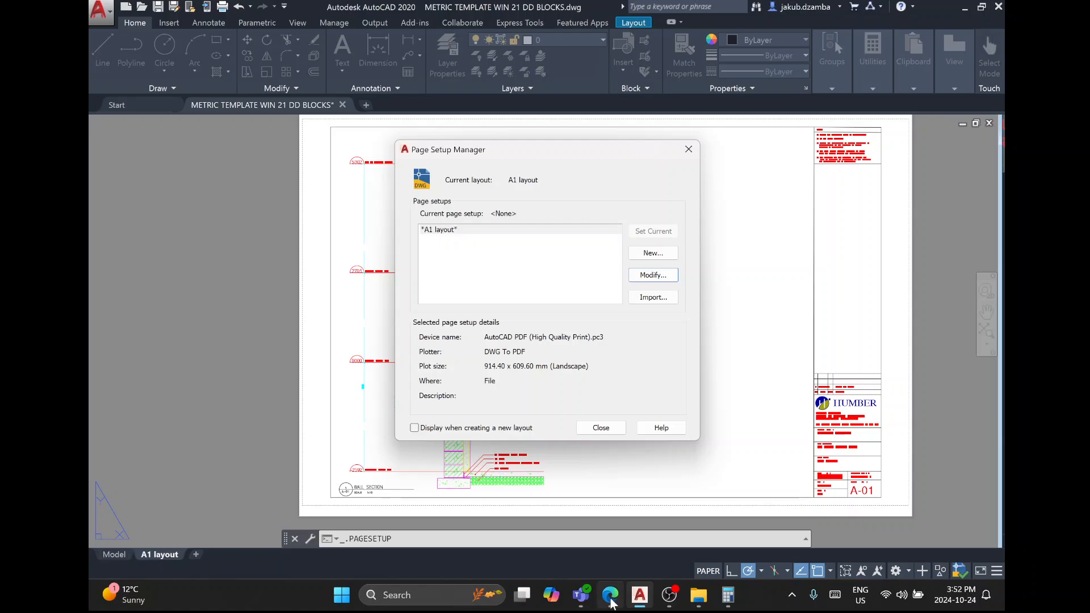
Switch to File Explorer, return to the Autodesk folder, and search its AutoCAD 2025 folder for PLOT.
{"action": "left_click", "coordinate": [610, 595]}
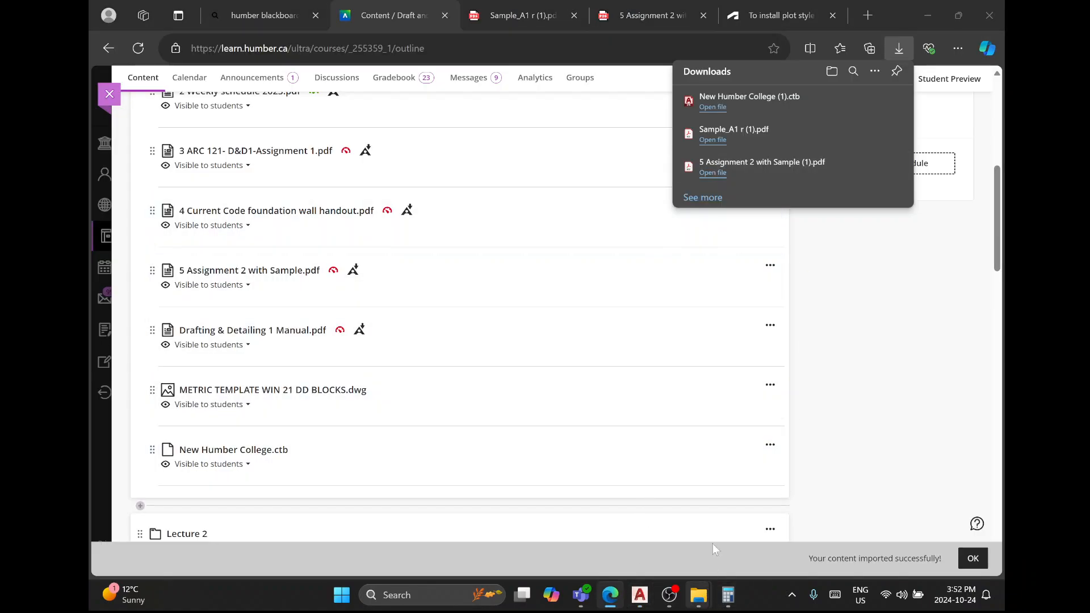
{"action": "mouse_move", "coordinate": [699, 594]}
{"action": "left_click", "coordinate": [742, 485]}
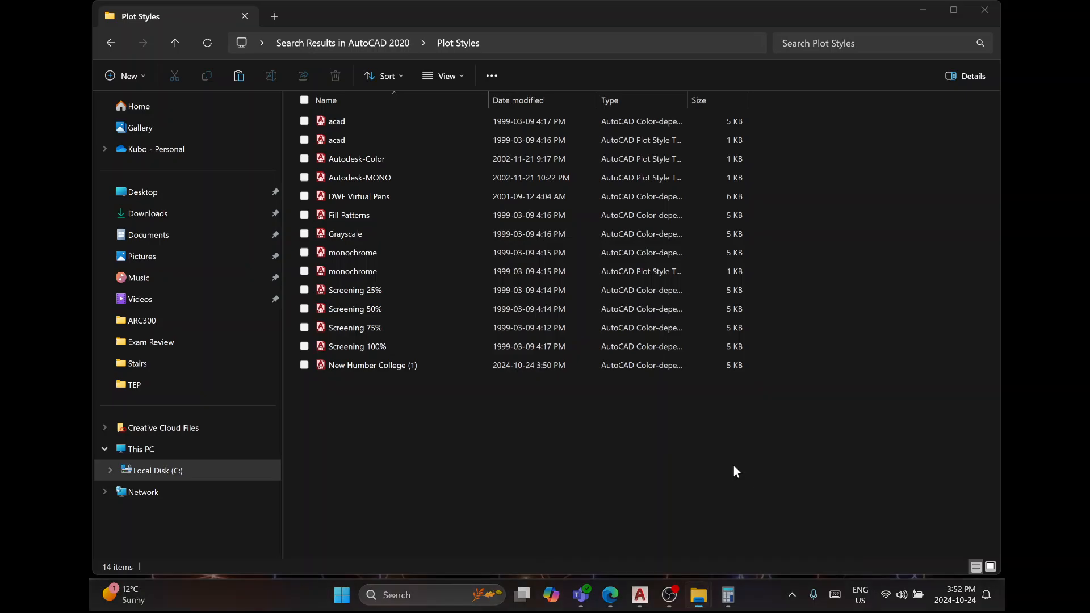
{"action": "left_click", "coordinate": [115, 42]}
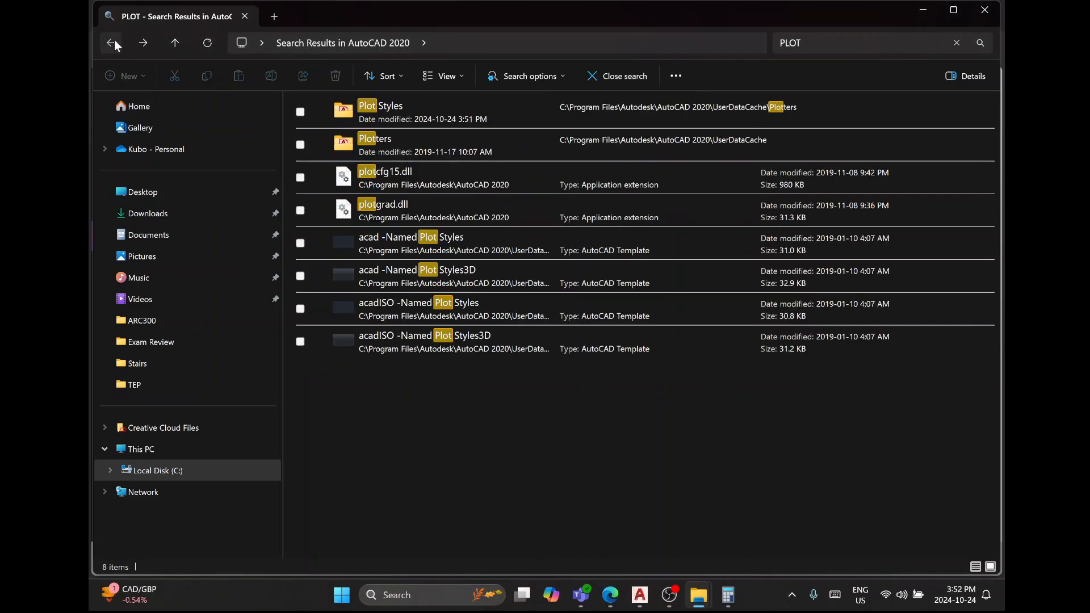
{"action": "left_click", "coordinate": [114, 43]}
{"action": "left_click", "coordinate": [114, 41]}
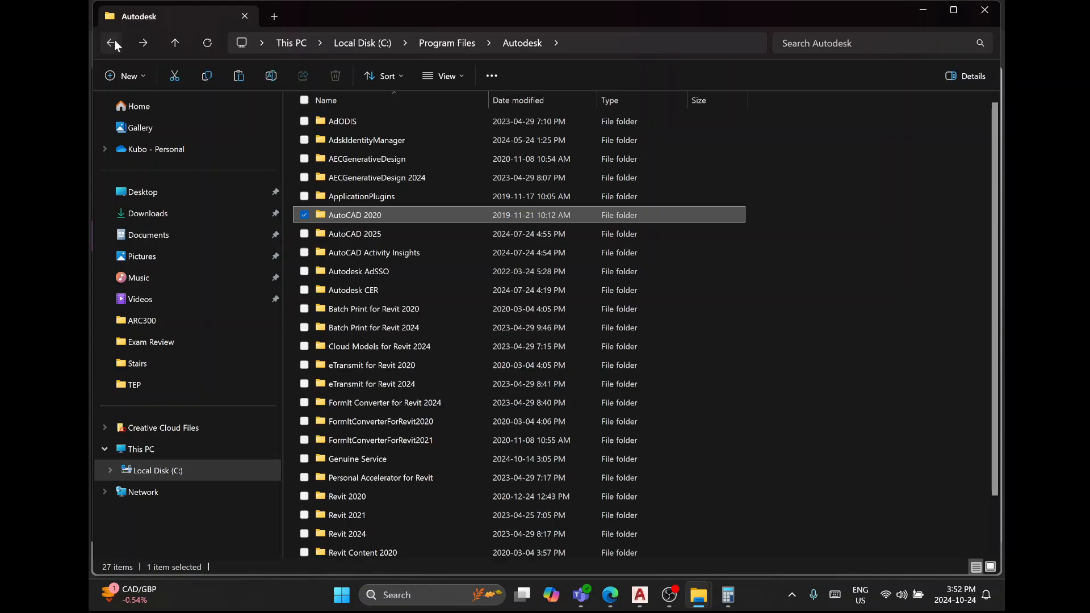
{"action": "double_click", "coordinate": [338, 233]}
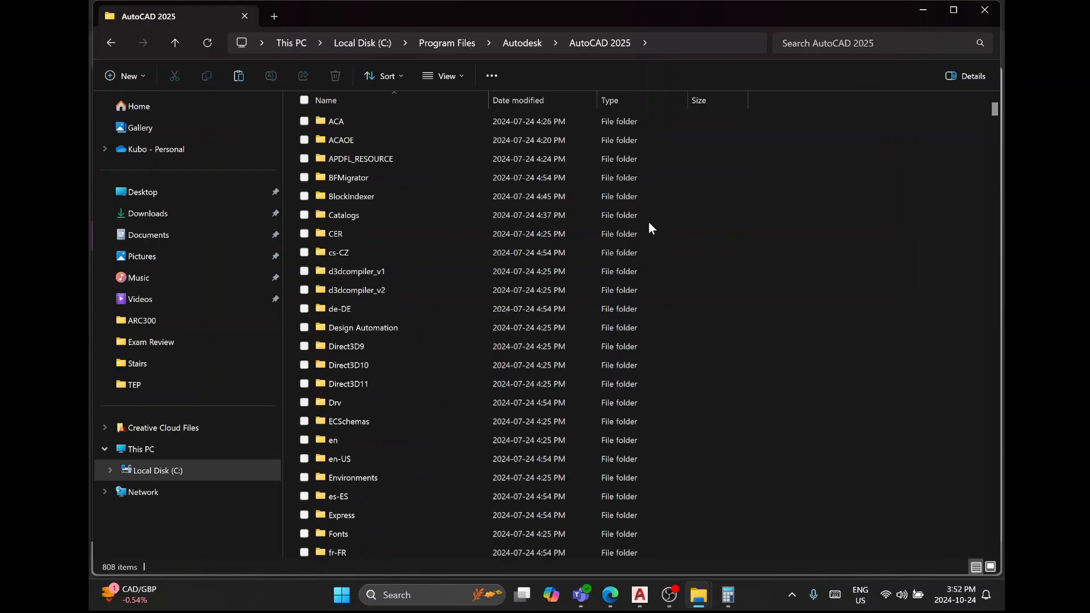
{"action": "left_click", "coordinate": [830, 50]}
{"action": "type", "text": "PLOT"}
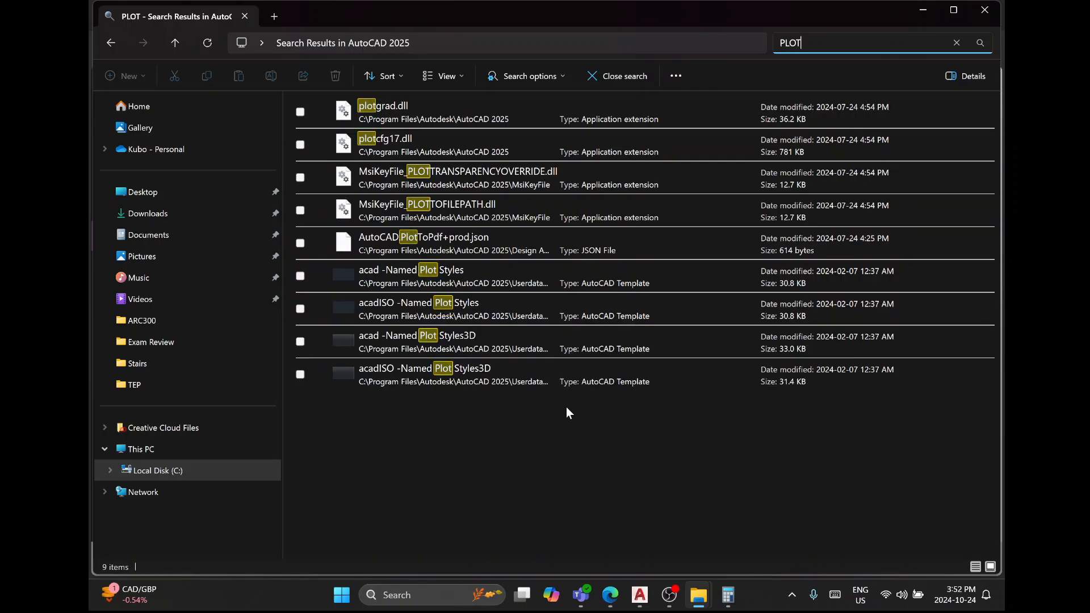
Go back to the Autodesk folder and search all of it for PLOT.
{"action": "left_click", "coordinate": [110, 44]}
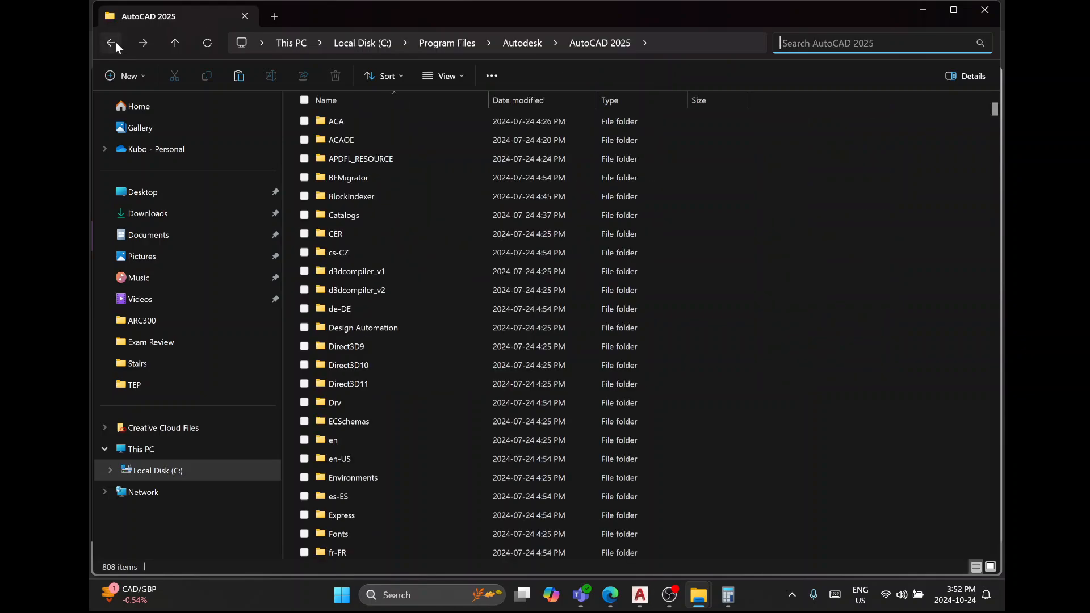
{"action": "left_click", "coordinate": [114, 43]}
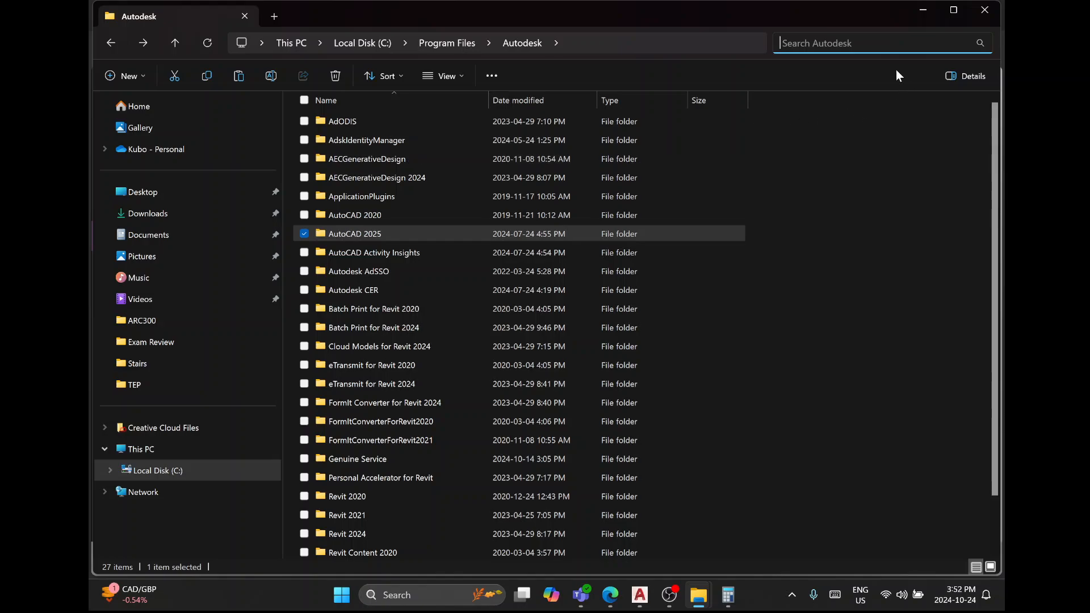
{"action": "type", "text": "PLOT"}
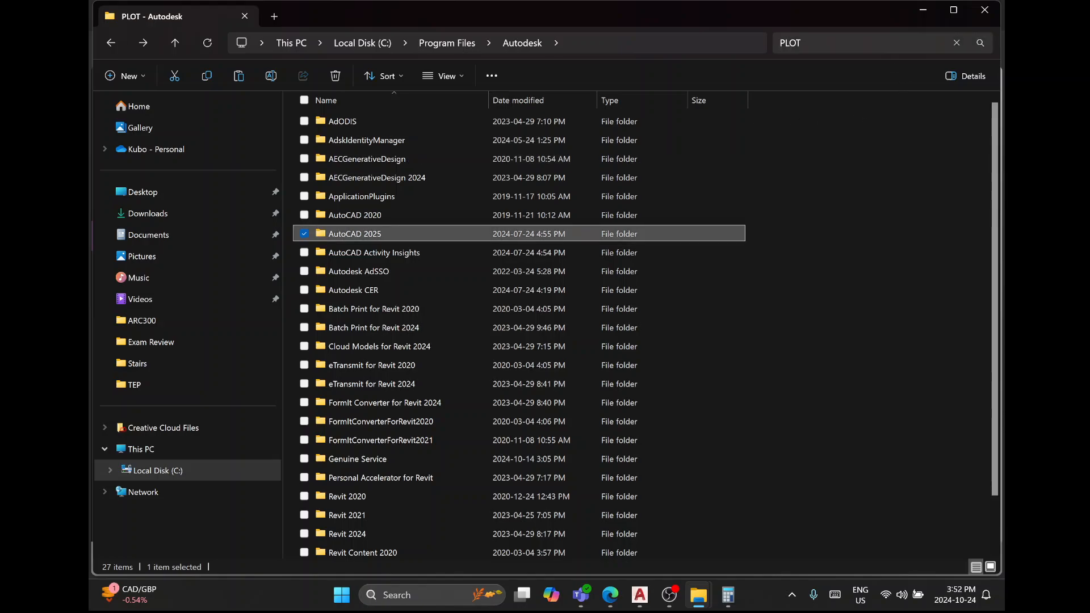
{"action": "key", "text": "Return"}
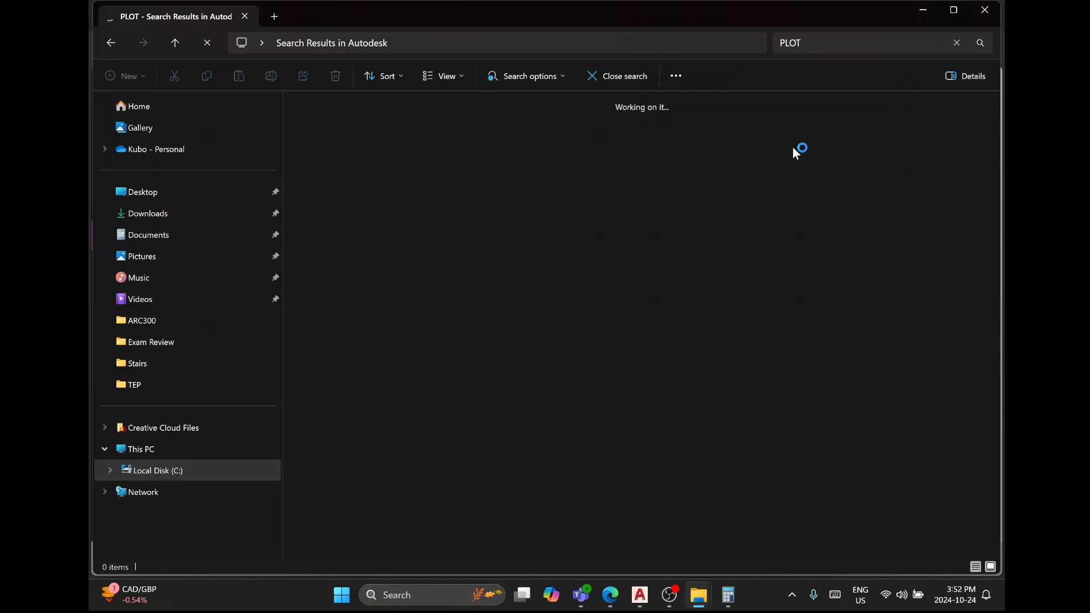
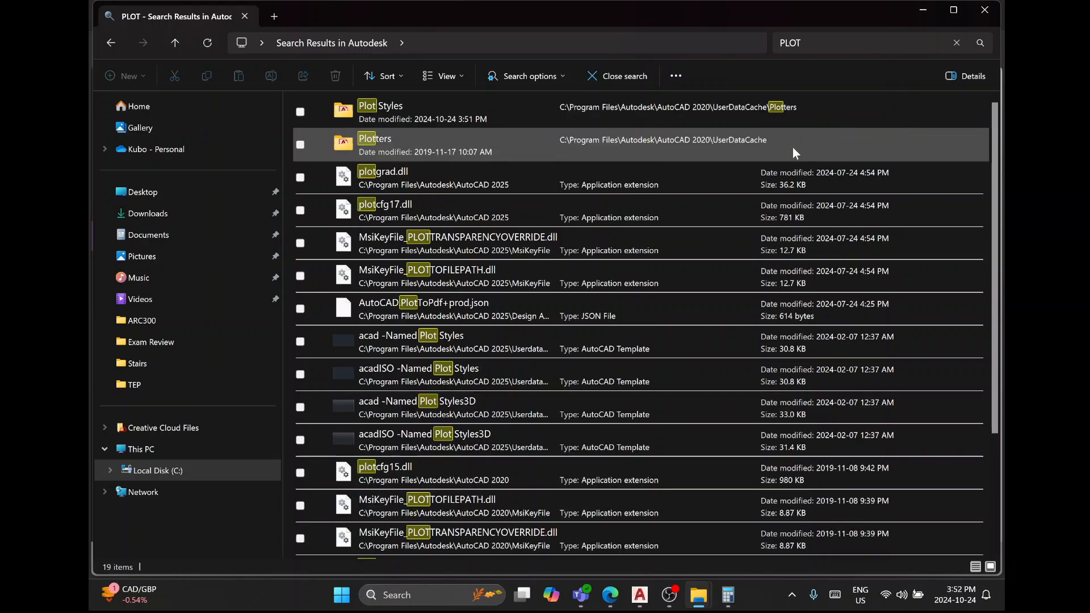
Open Plot Styles inside the found AutoCAD 2020 Plotters folder and check for the New Humber College (1) file.
{"action": "double_click", "coordinate": [704, 146]}
{"action": "left_click", "coordinate": [383, 121]}
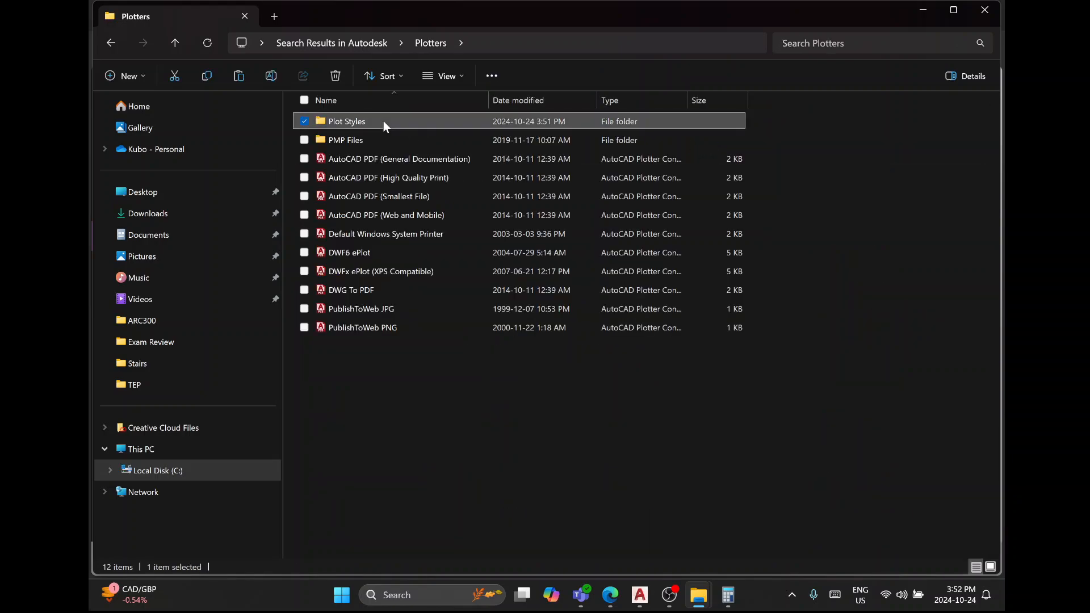
{"action": "double_click", "coordinate": [383, 121]}
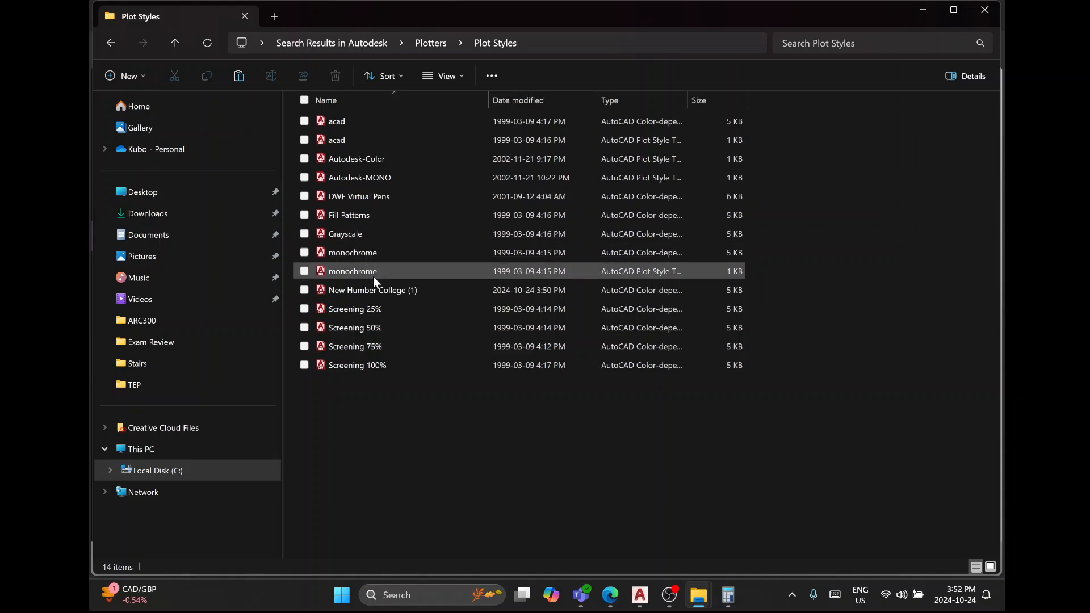
{"action": "left_click", "coordinate": [370, 291]}
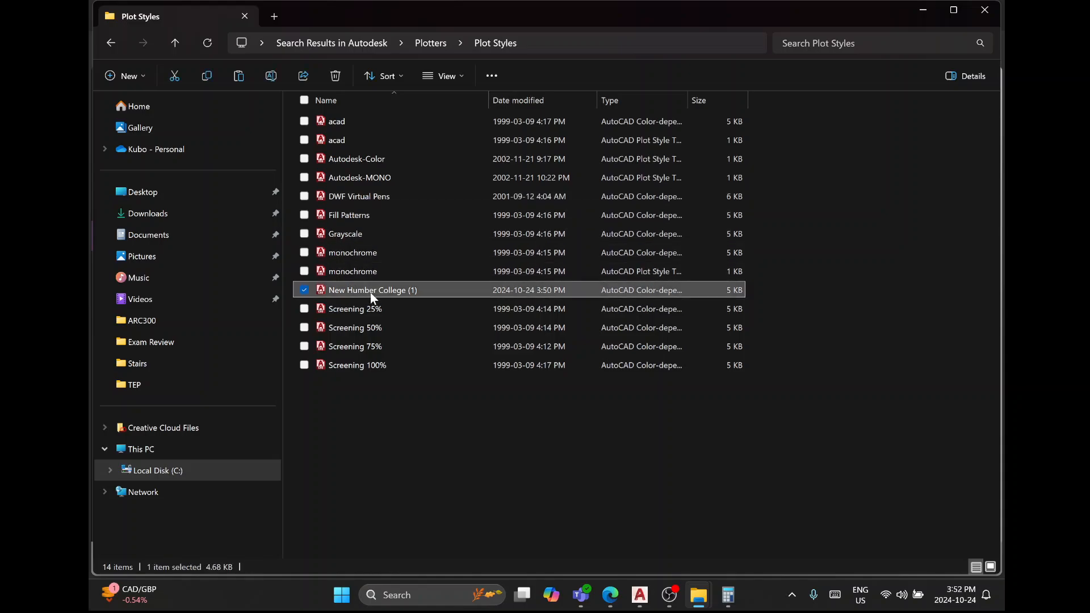
{"action": "left_click", "coordinate": [105, 43]}
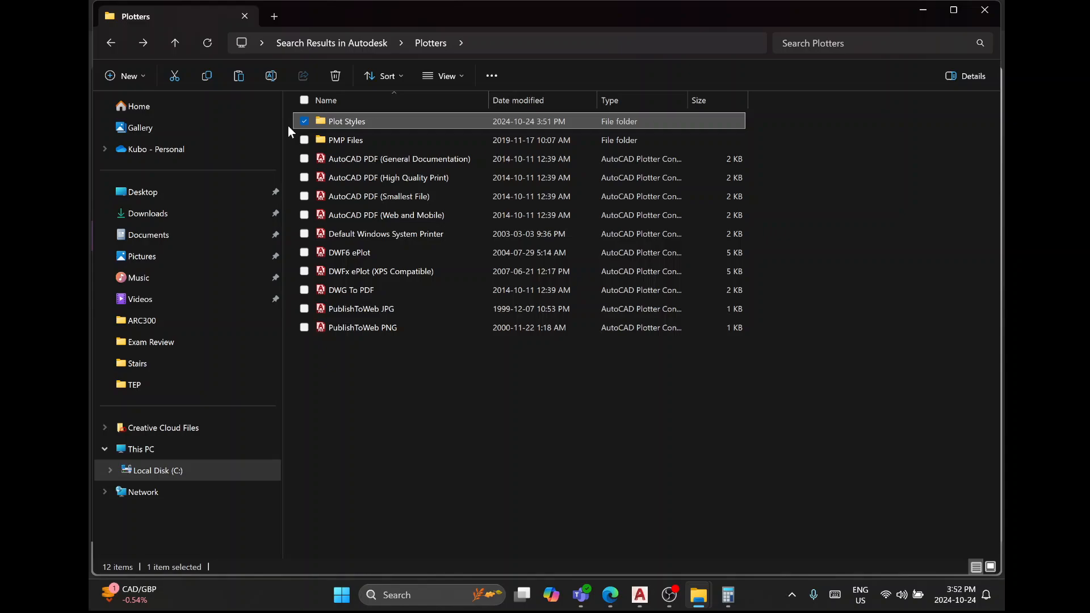
Switch back to AutoCAD, modify the A1 layout's page setup, and assign New Humber College.ctb with Display plot styles enabled.
{"action": "left_click", "coordinate": [608, 603]}
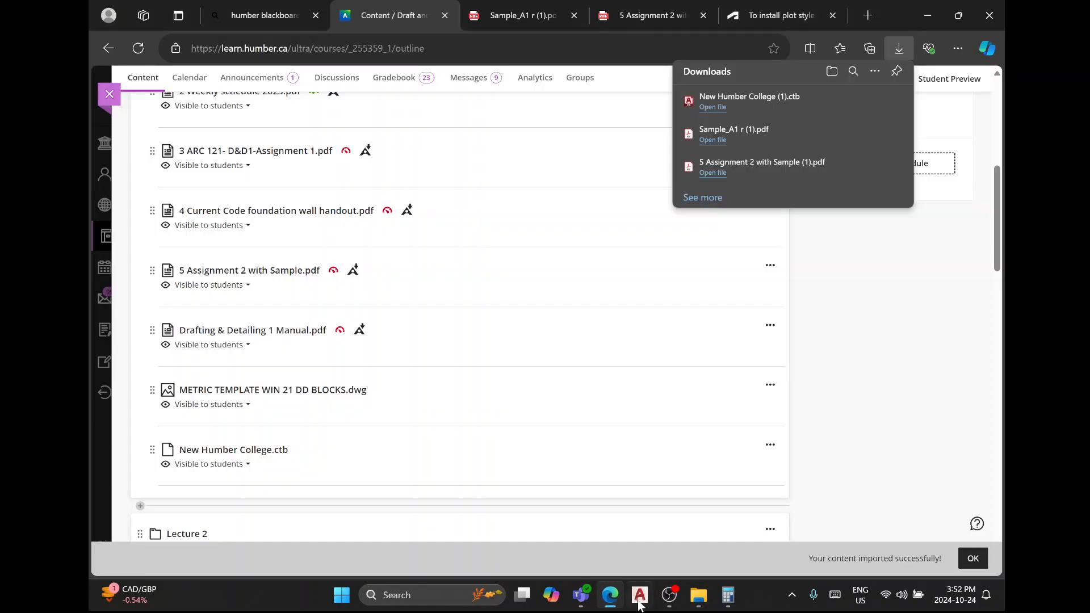
{"action": "left_click", "coordinate": [640, 603]}
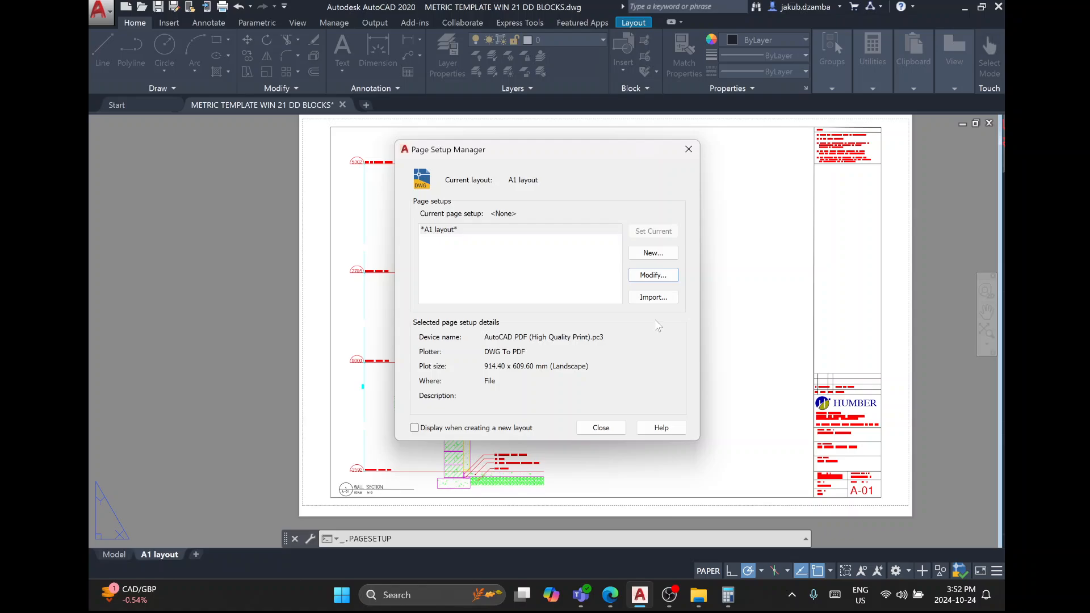
{"action": "left_click", "coordinate": [653, 275]}
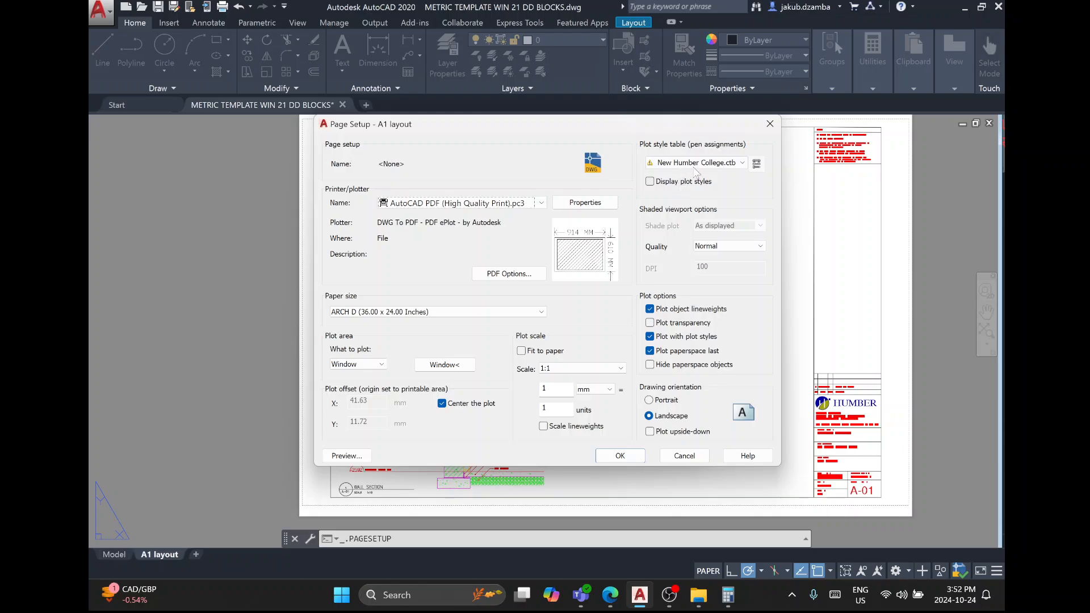
{"action": "left_click", "coordinate": [695, 164]}
{"action": "left_click", "coordinate": [758, 173]}
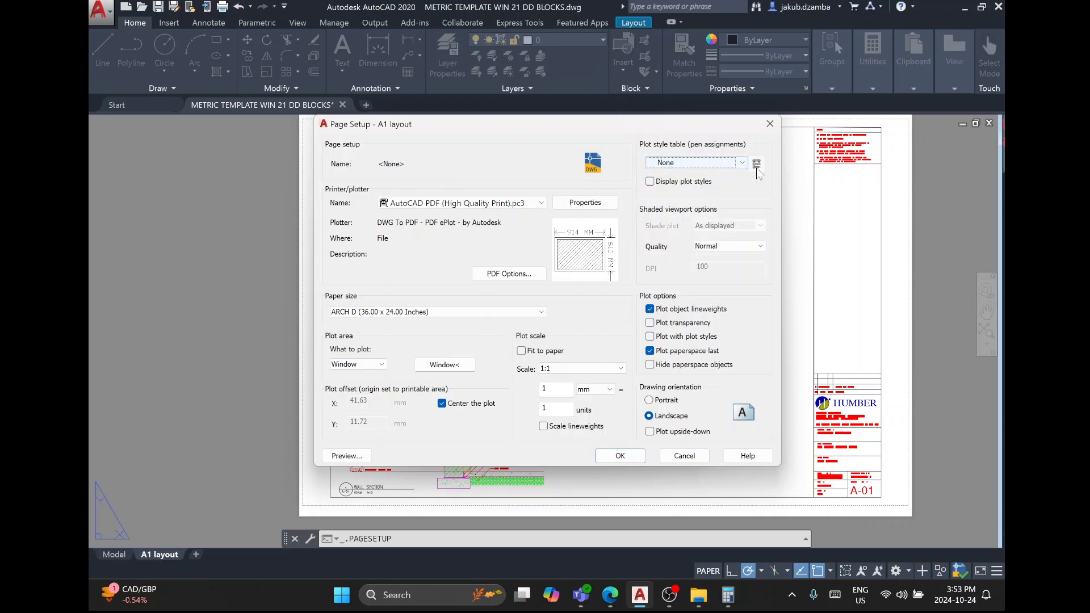
{"action": "left_click", "coordinate": [738, 164]}
{"action": "left_click", "coordinate": [704, 182]}
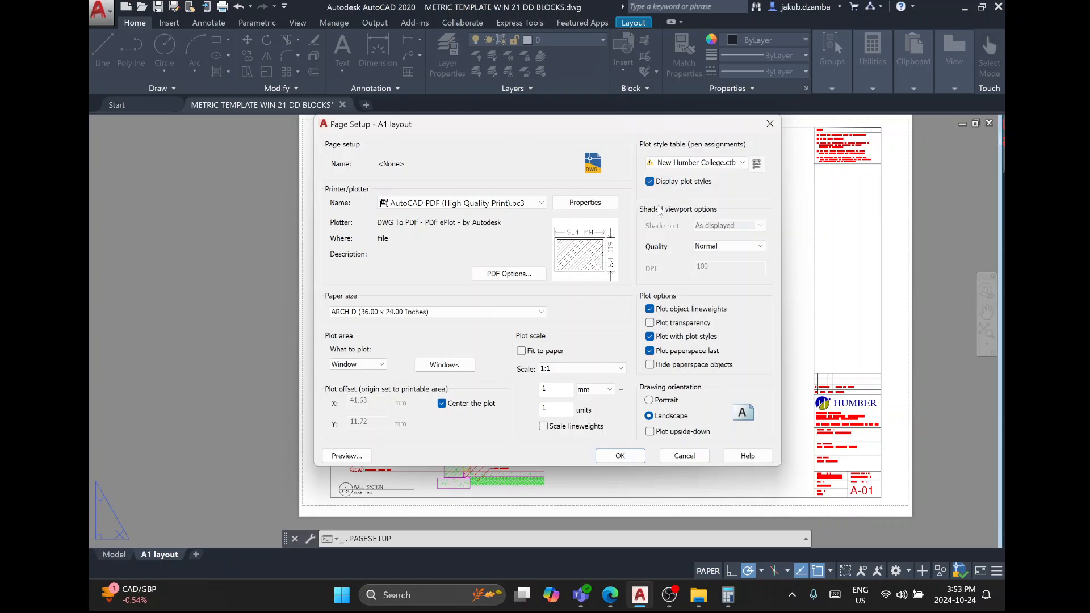
{"action": "left_click", "coordinate": [679, 165]}
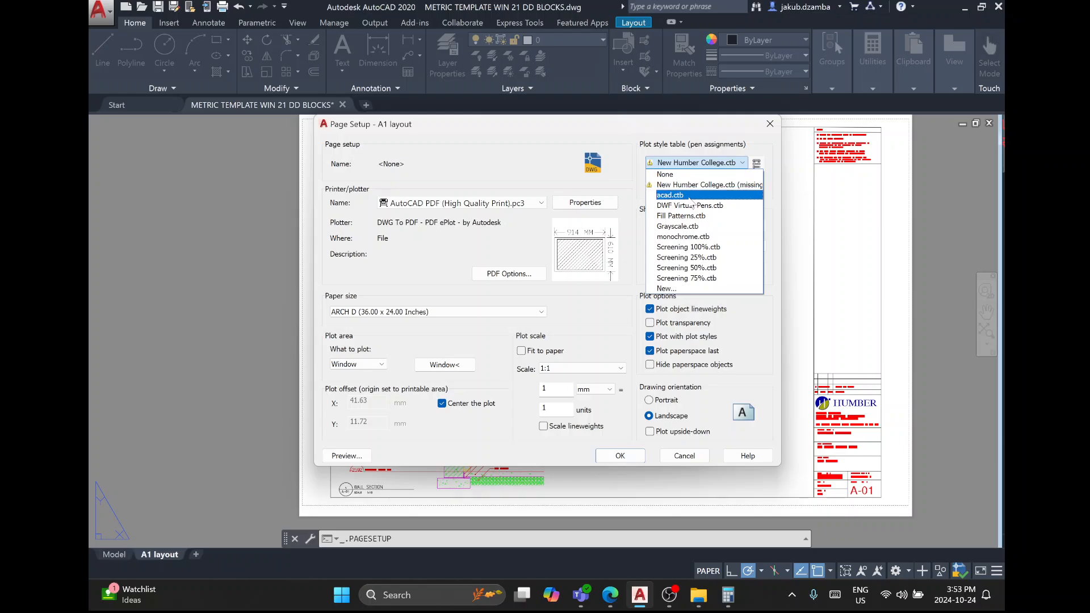
{"action": "left_click", "coordinate": [677, 289]}
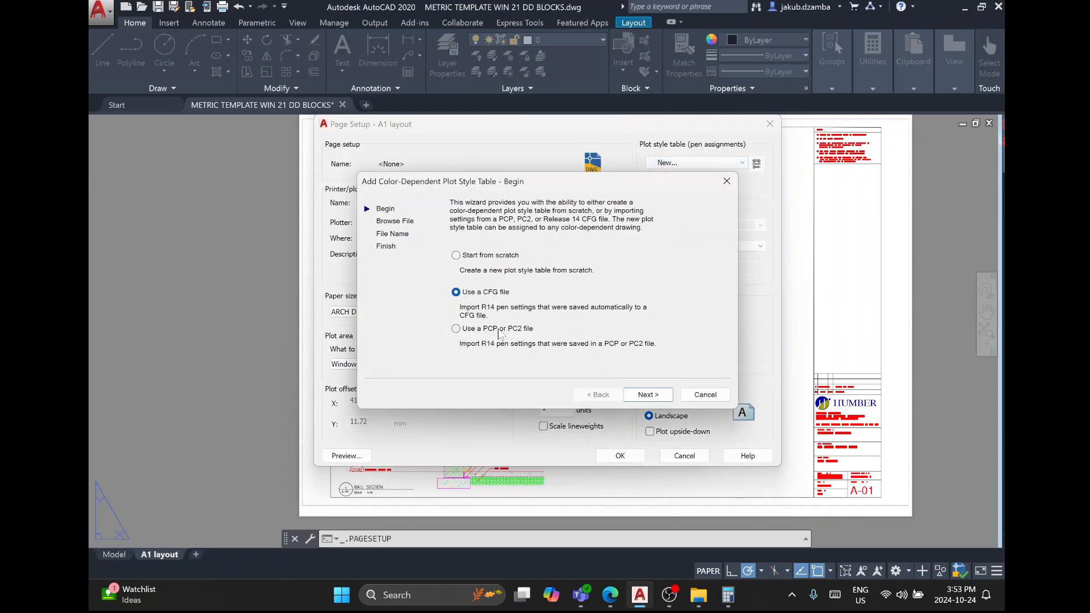
{"action": "left_click", "coordinate": [500, 330]}
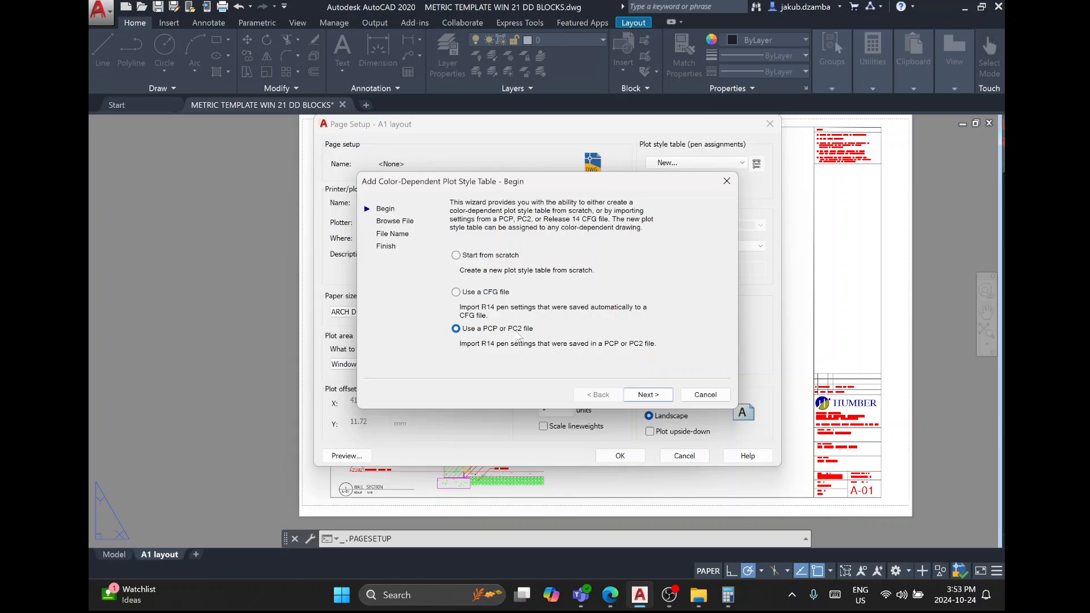
{"action": "left_click", "coordinate": [645, 397]}
{"action": "left_click", "coordinate": [487, 268]}
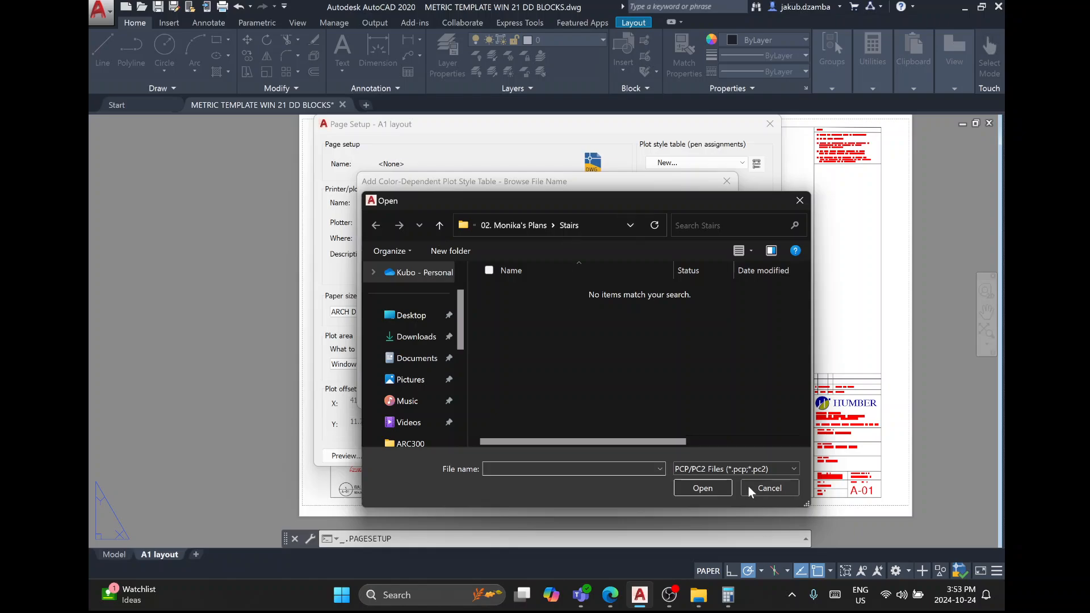
{"action": "left_click", "coordinate": [750, 487]}
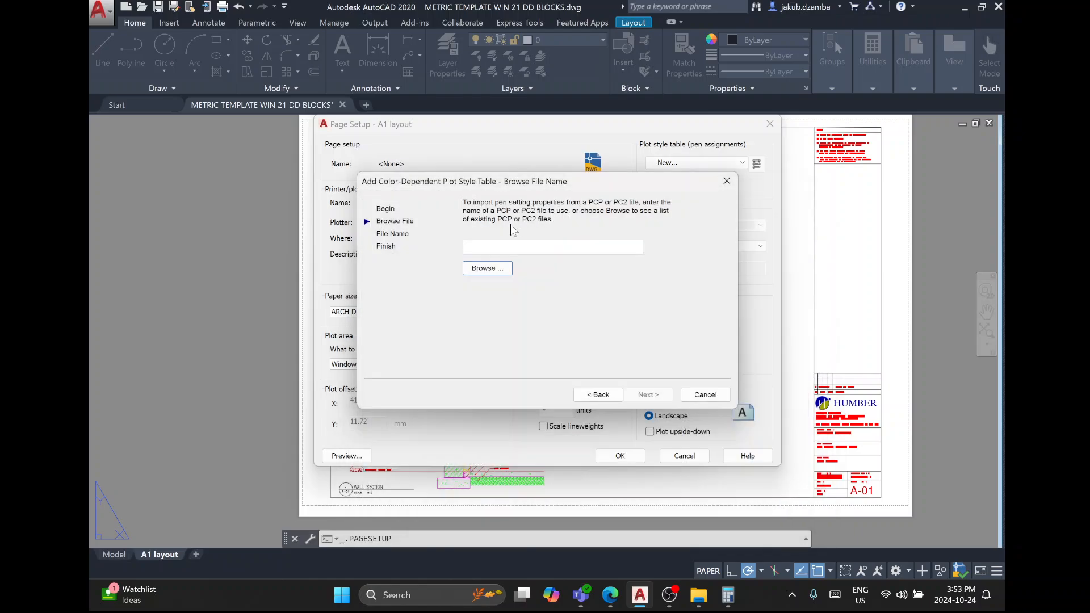
{"action": "left_click", "coordinate": [713, 398]}
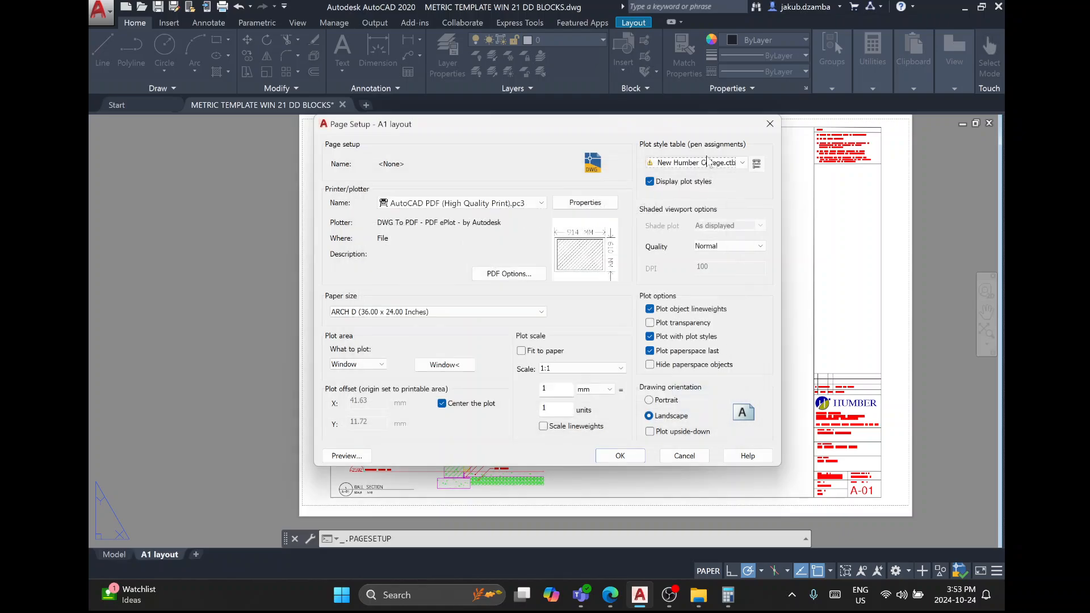
Check the available plot style tables in the A1 layout's page setup and close the Page Setup Manager.
{"action": "left_click", "coordinate": [742, 163]}
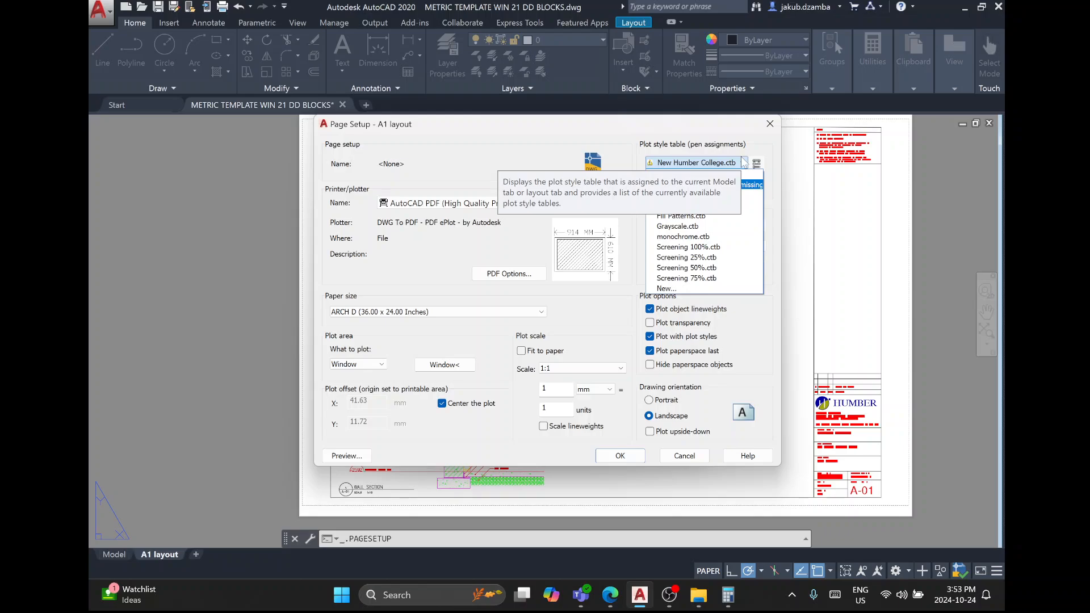
{"action": "left_click", "coordinate": [743, 163]}
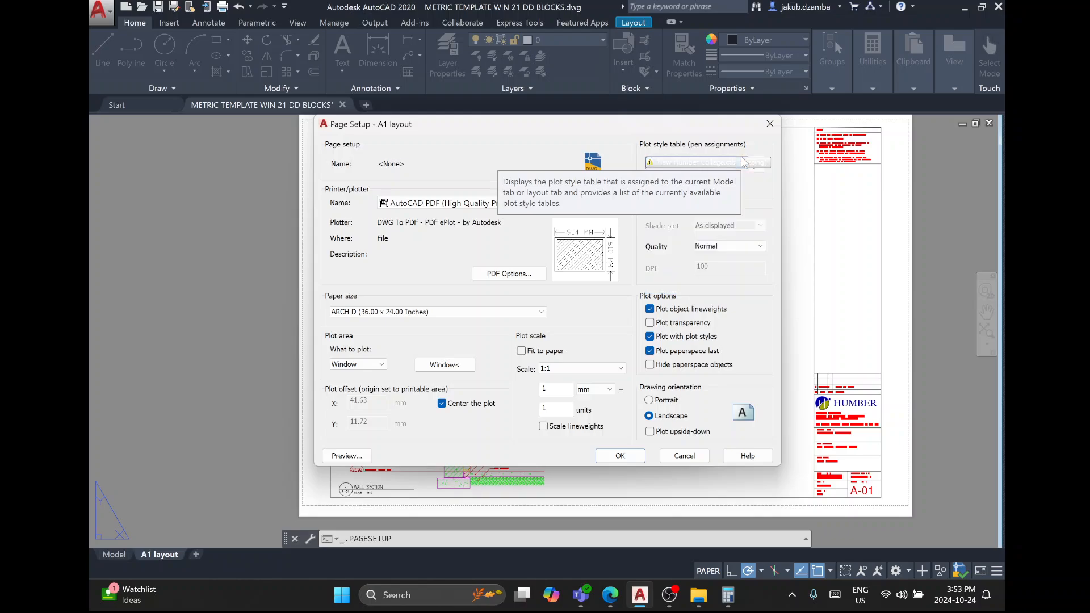
{"action": "left_click", "coordinate": [742, 164]}
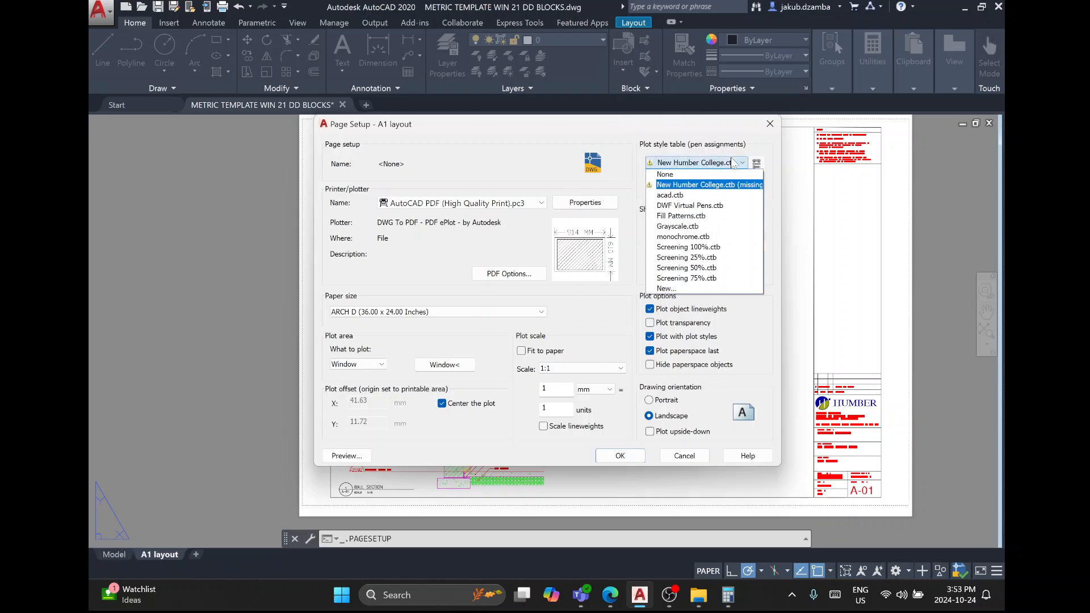
{"action": "left_click", "coordinate": [679, 456]}
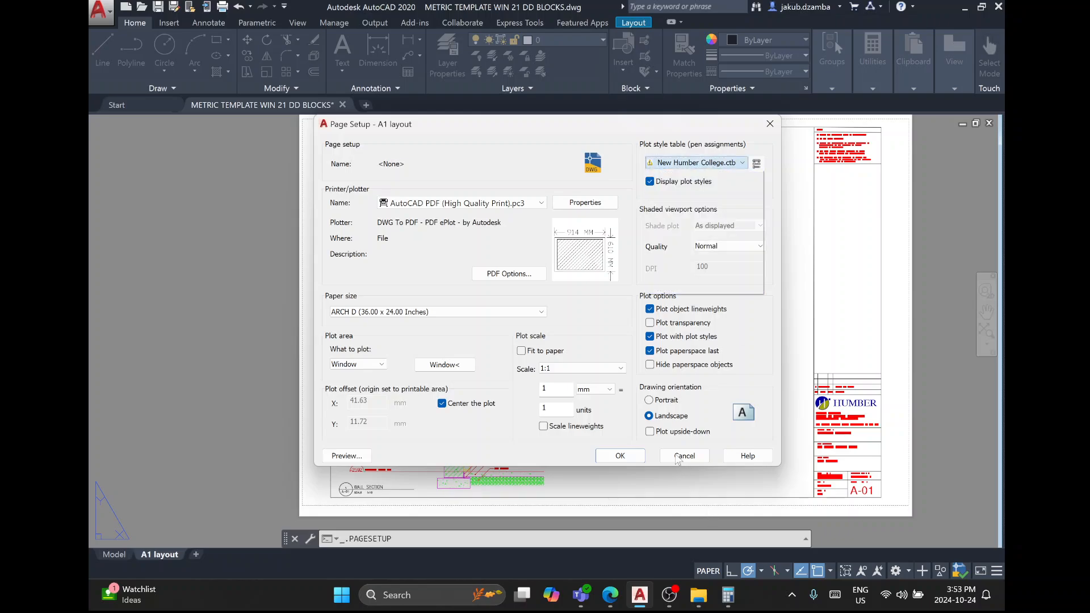
{"action": "left_click", "coordinate": [620, 456]}
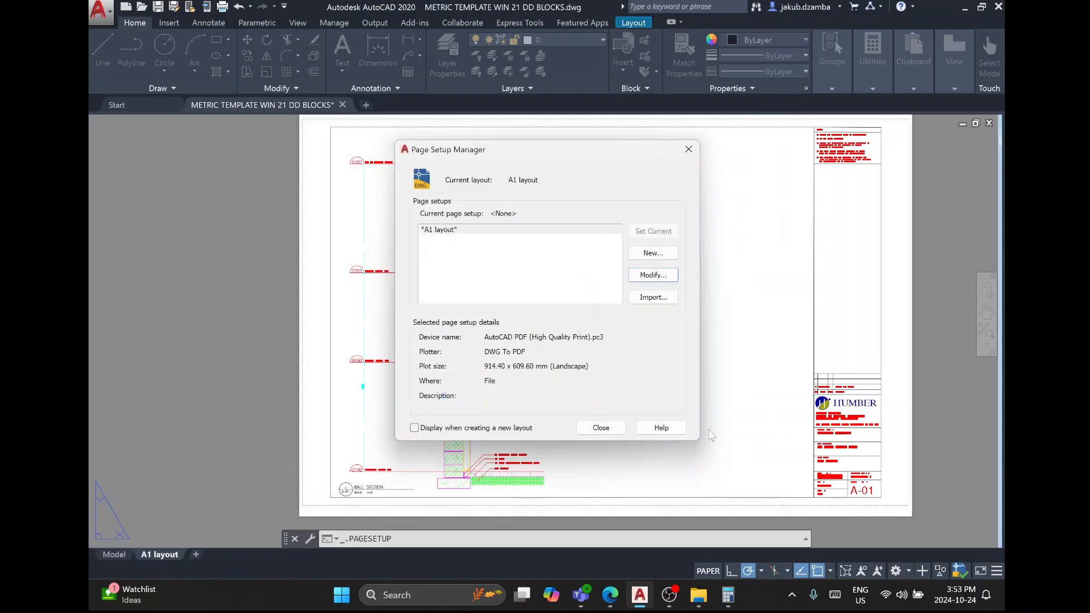
{"action": "left_click", "coordinate": [602, 428]}
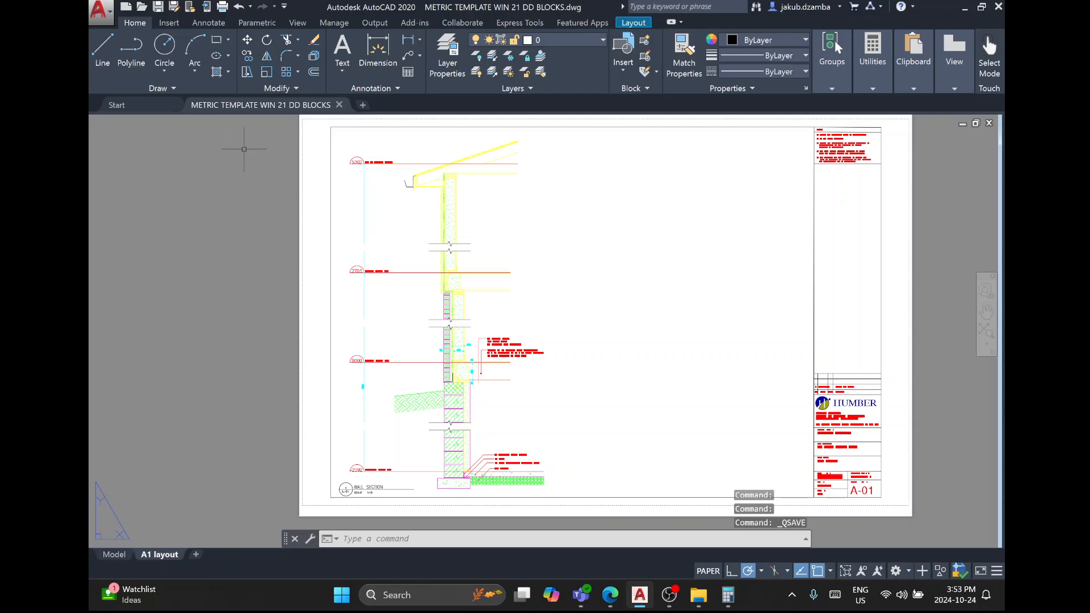
Save and reopen the METRIC TEMPLATE WIN 21 DD BLOCKS drawing, and recheck the plot style tables in the A1 layout's page setup.
{"action": "key", "text": "ctrl+s"}
{"action": "key", "text": "ctrl+F4"}
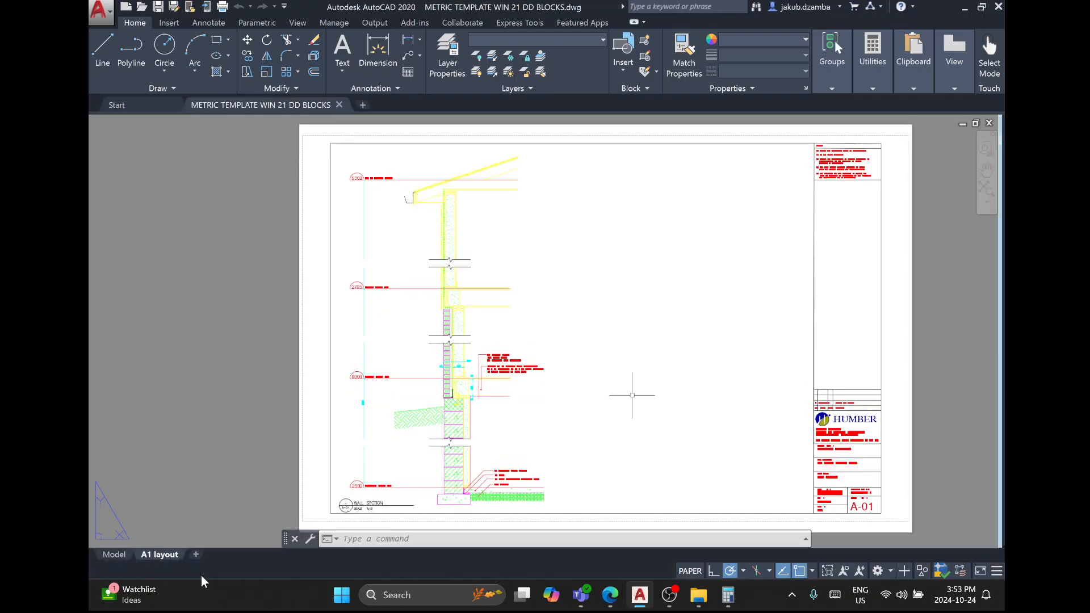
{"action": "right_click", "coordinate": [169, 557]}
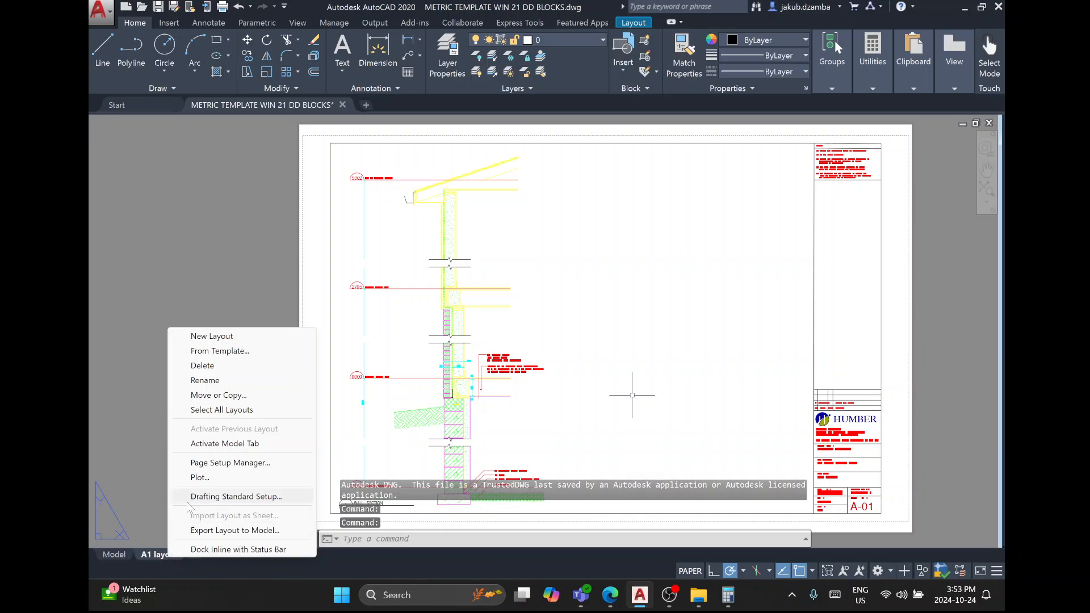
{"action": "left_click", "coordinate": [204, 463]}
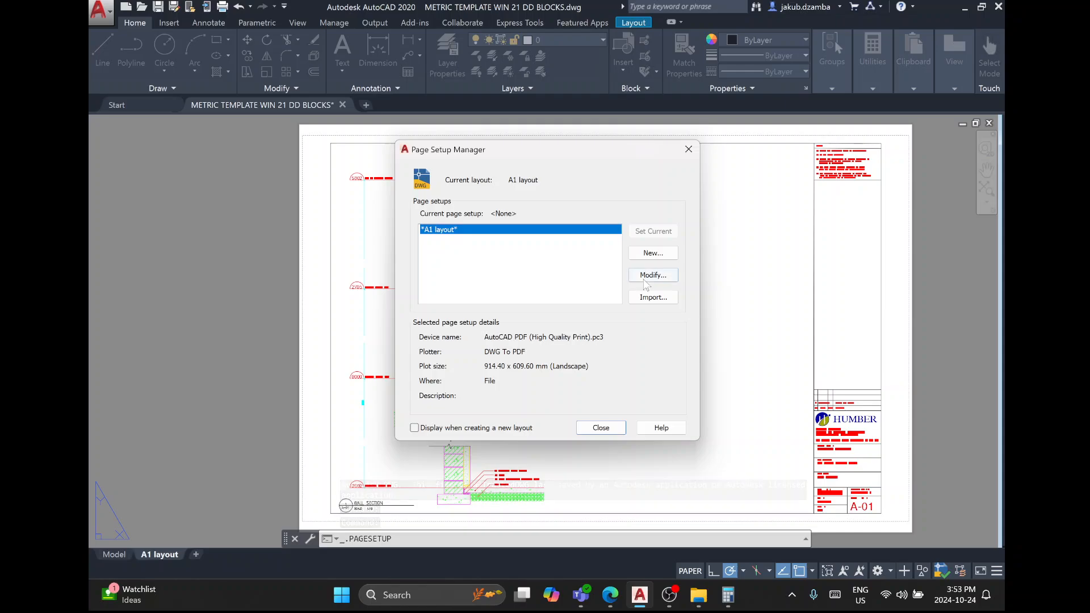
{"action": "left_click", "coordinate": [643, 275]}
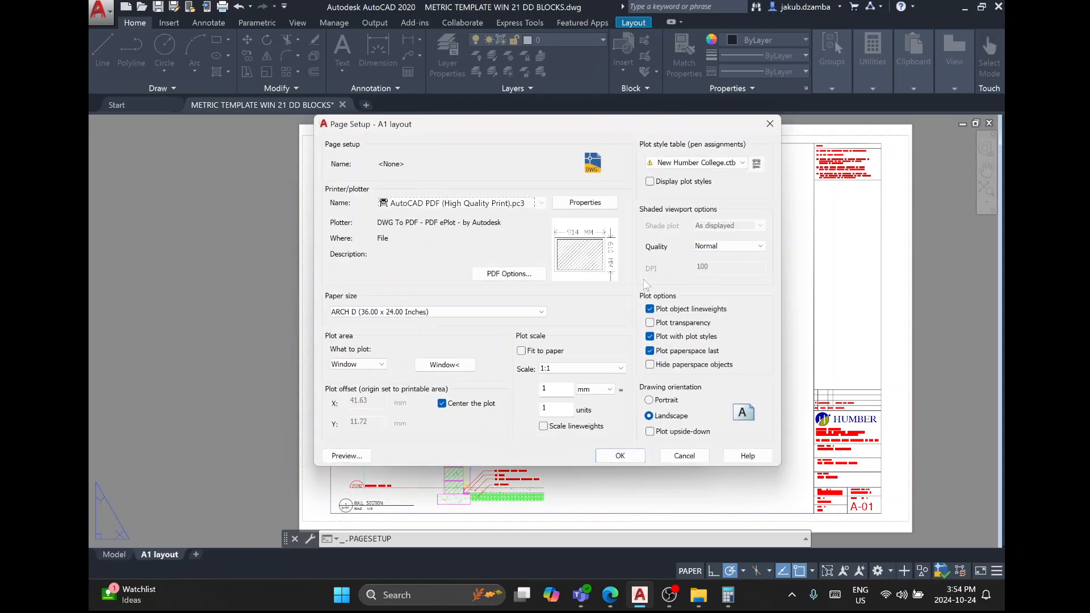
{"action": "left_click", "coordinate": [738, 162]}
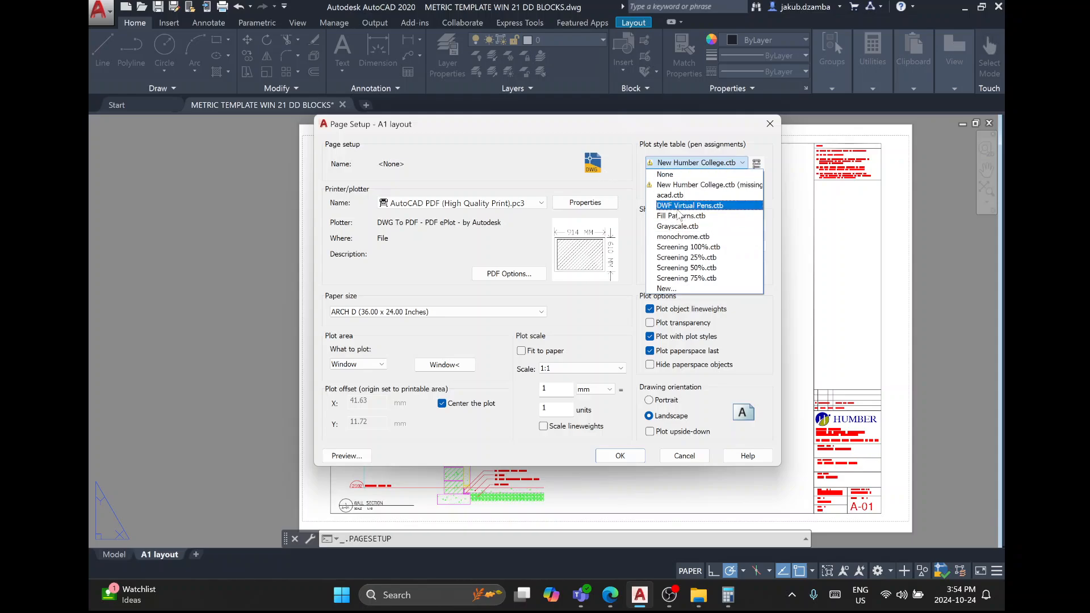
{"action": "left_click", "coordinate": [620, 178]}
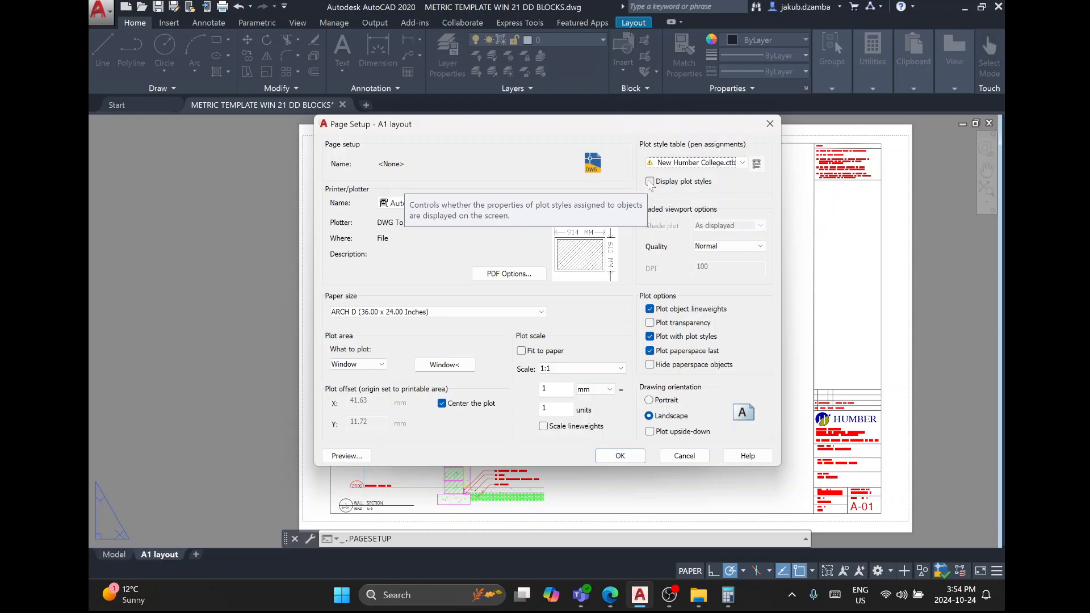
{"action": "left_click", "coordinate": [745, 165]}
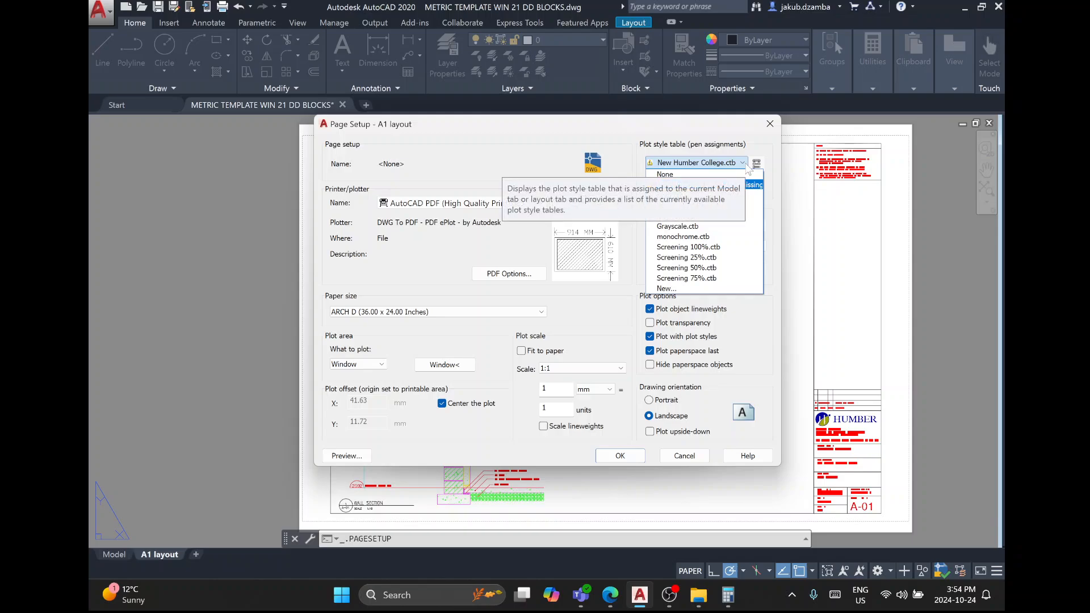
Switch to Edge, search Google for "autocad load plot style", and read the answer to "How to load plot styles in AutoCAD?".
{"action": "left_click", "coordinate": [610, 595]}
{"action": "left_click", "coordinate": [767, 13]}
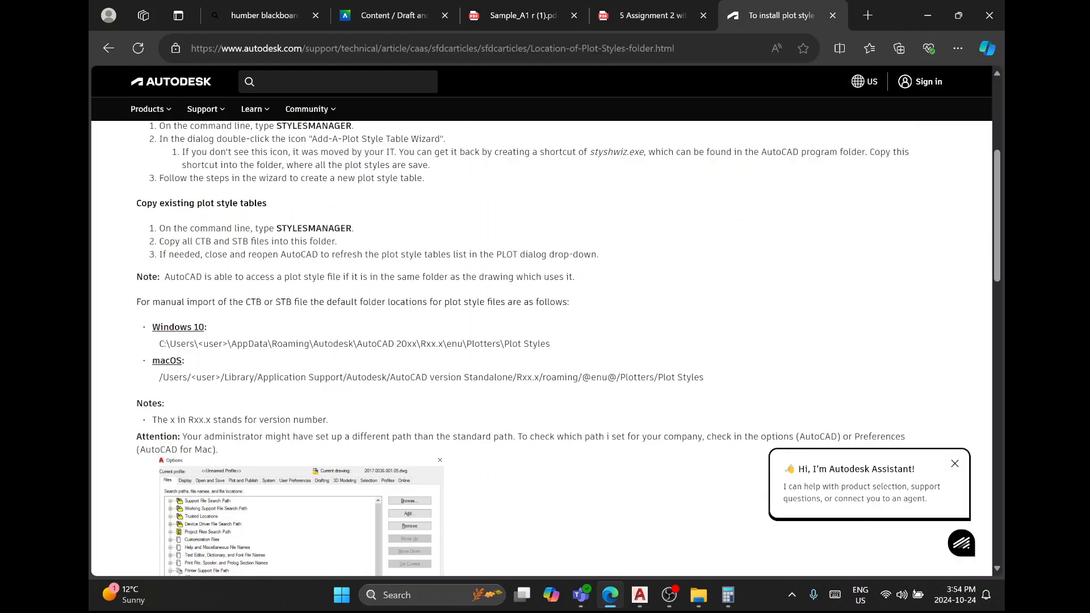
{"action": "left_click", "coordinate": [534, 48]}
{"action": "type", "text": "G"}
{"action": "key", "text": "Return"}
{"action": "key", "text": "Caps_Lock"}
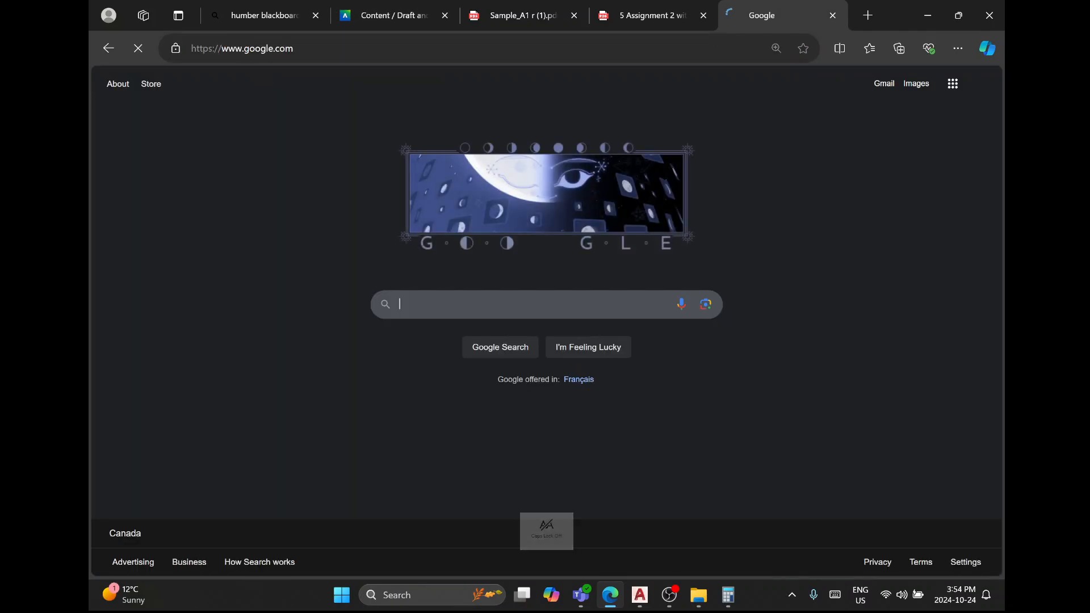
{"action": "type", "text": "auto"}
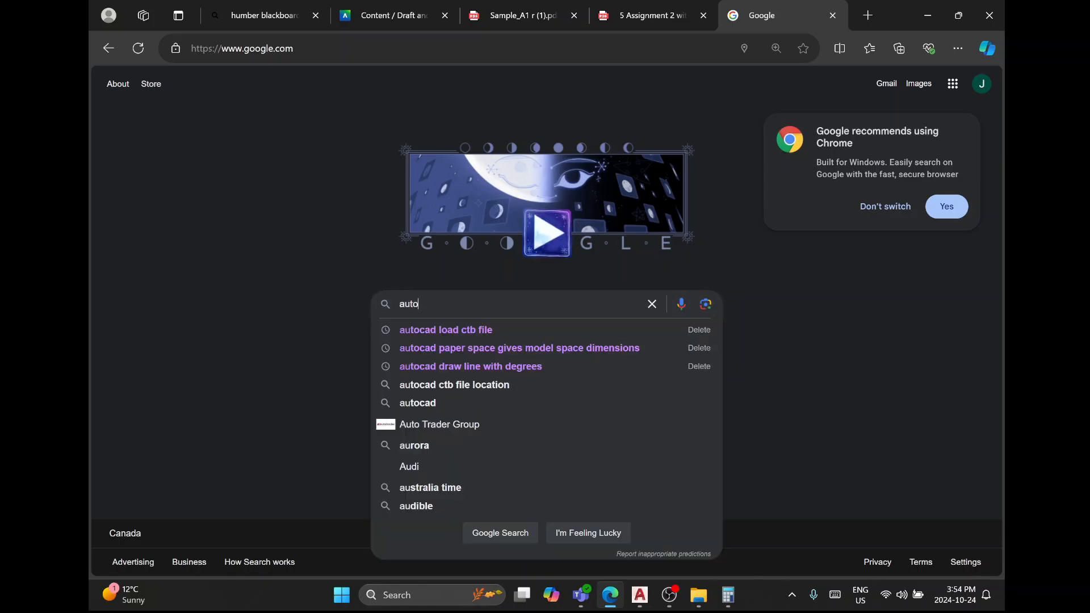
{"action": "type", "text": "cad load plot style"}
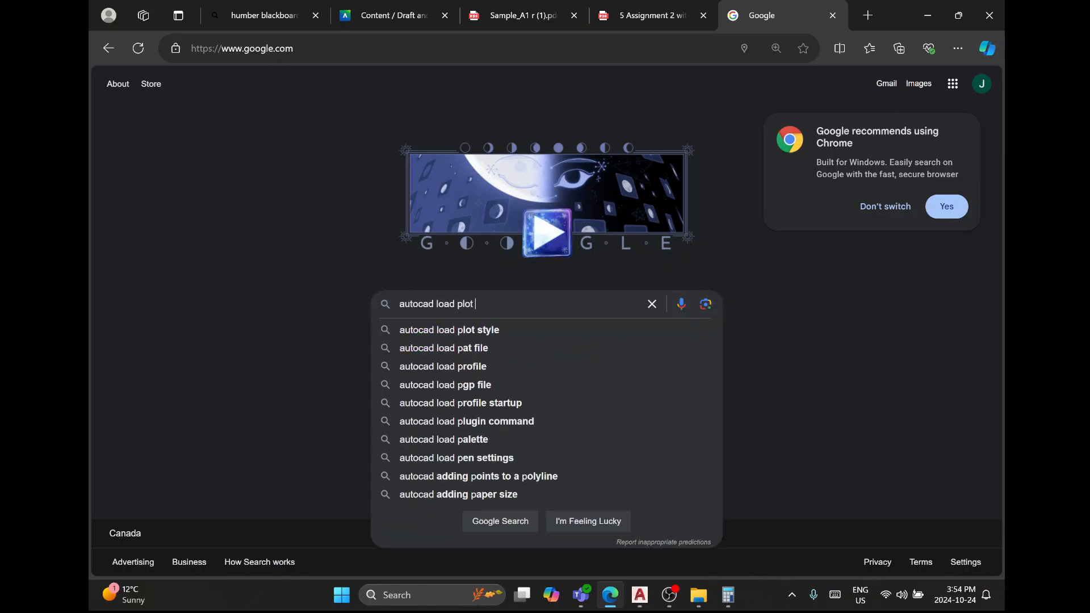
{"action": "key", "text": "Return"}
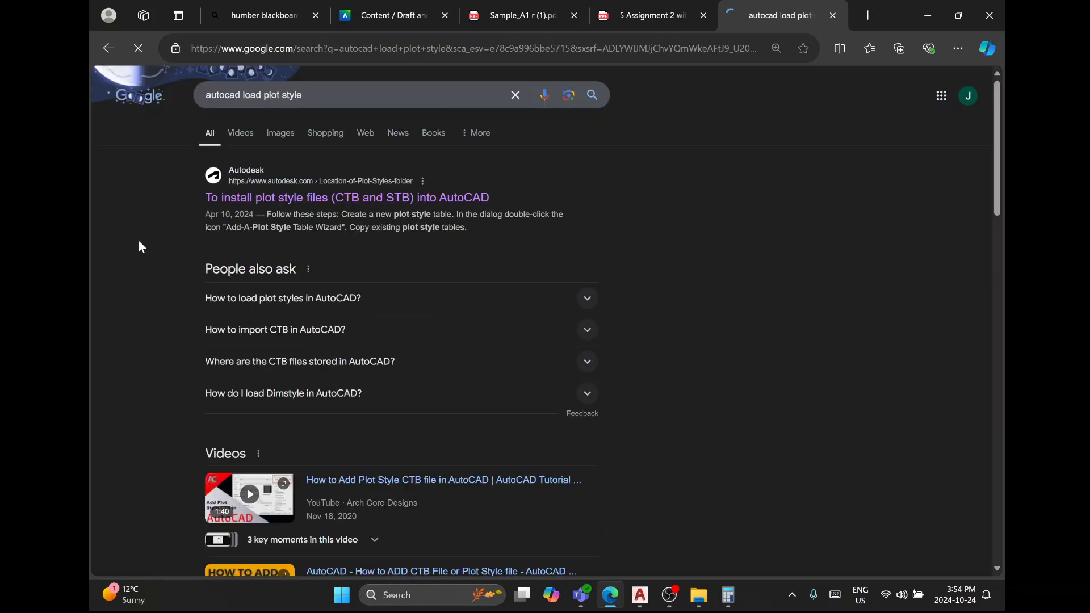
{"action": "left_click", "coordinate": [237, 309]}
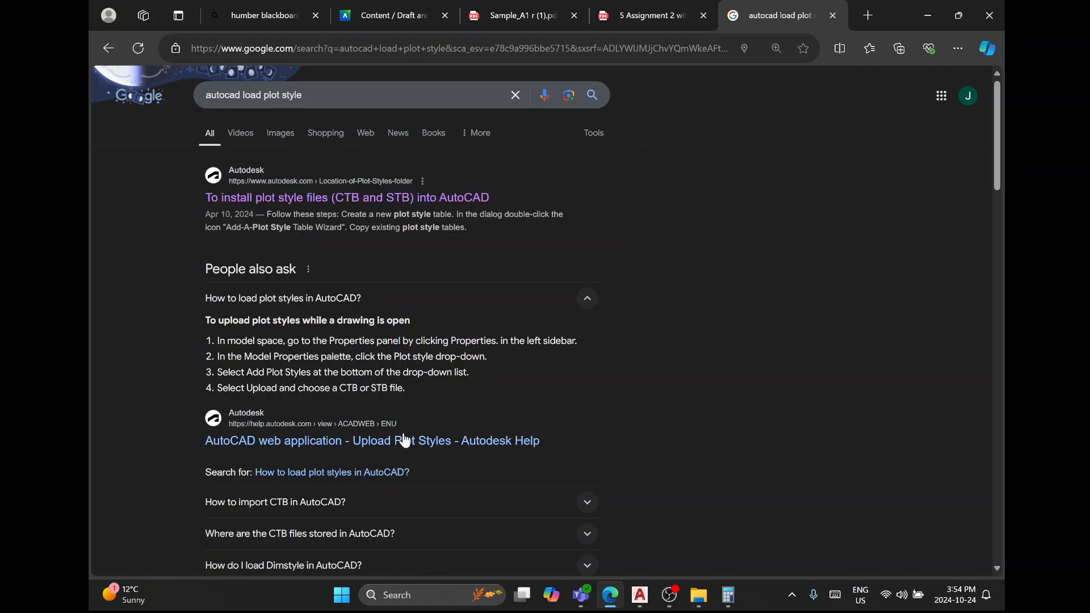
Switch back to AutoCAD, cancel the A1 layout's page setup, and close the Page Setup Manager.
{"action": "left_click", "coordinate": [640, 595]}
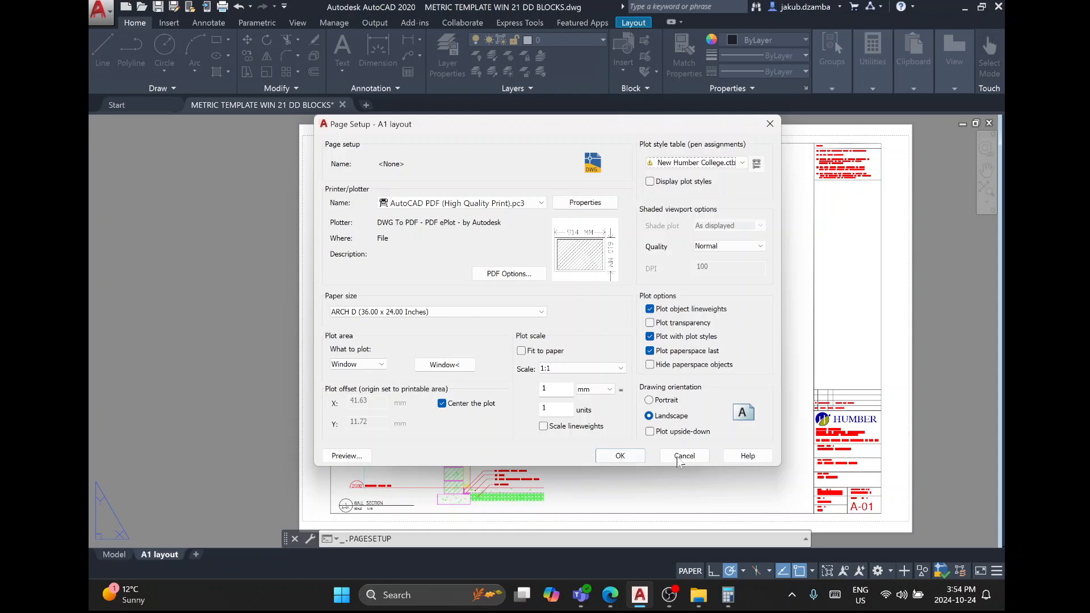
{"action": "left_click", "coordinate": [684, 456]}
{"action": "left_click", "coordinate": [600, 428]}
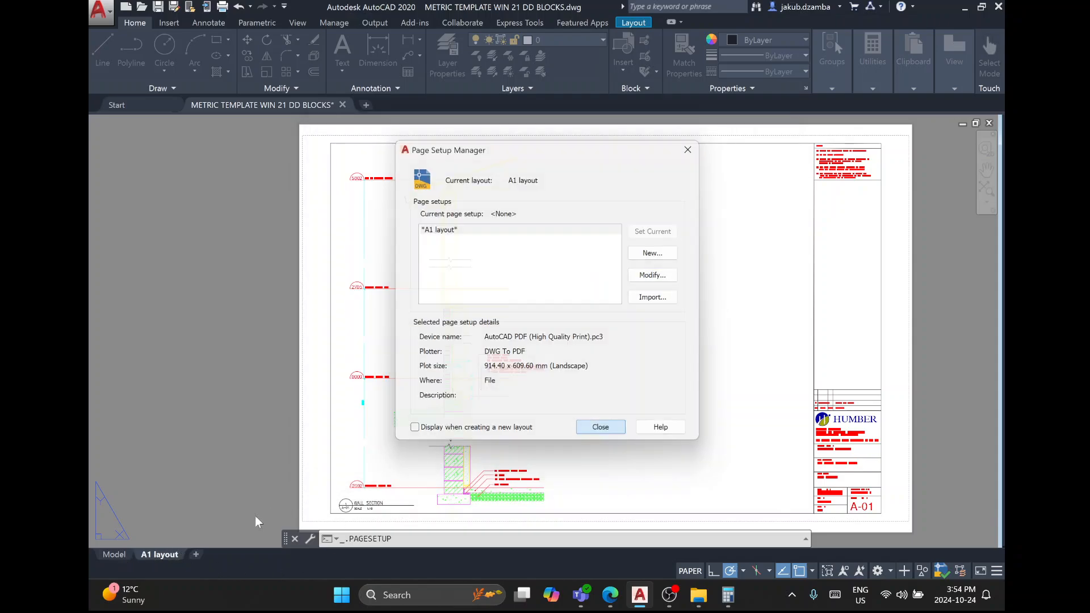
Go to model space and try the PLOTSTYLE command.
{"action": "left_click", "coordinate": [114, 554]}
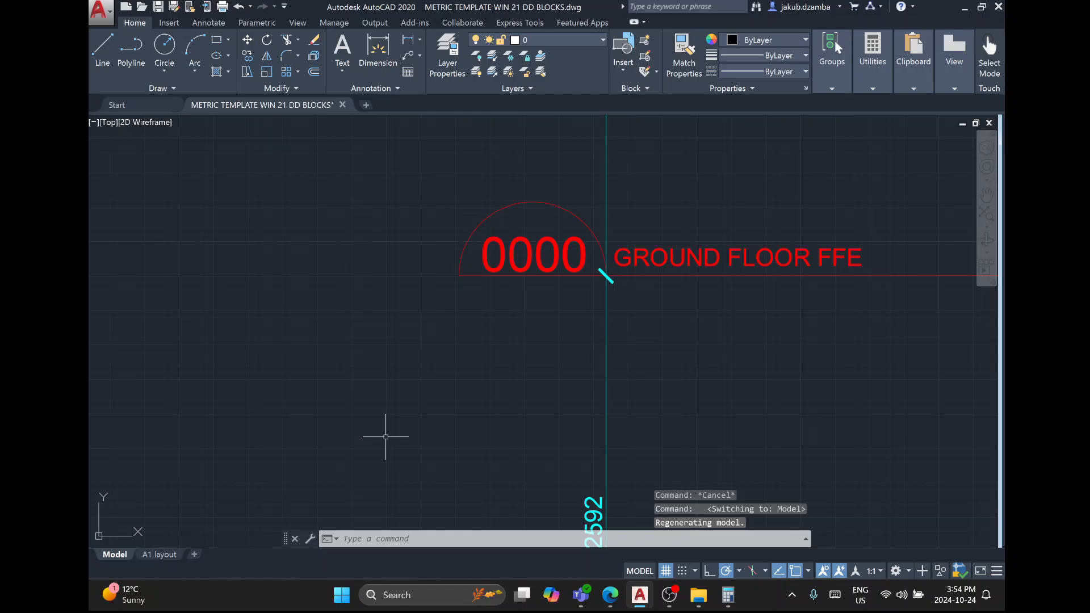
{"action": "type", "text": "plotsyle"}
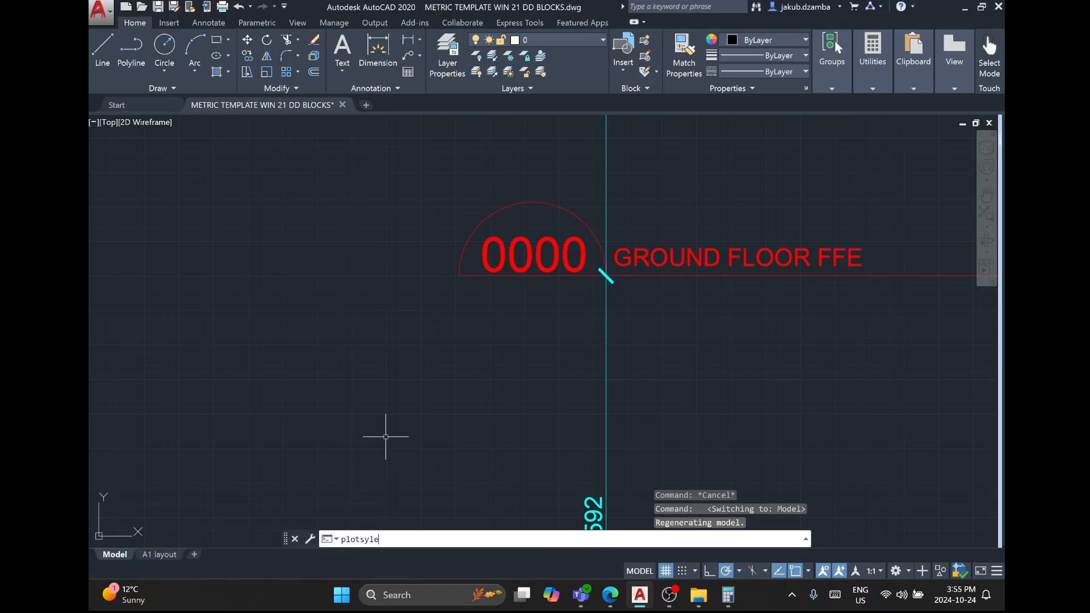
{"action": "key", "text": "Return"}
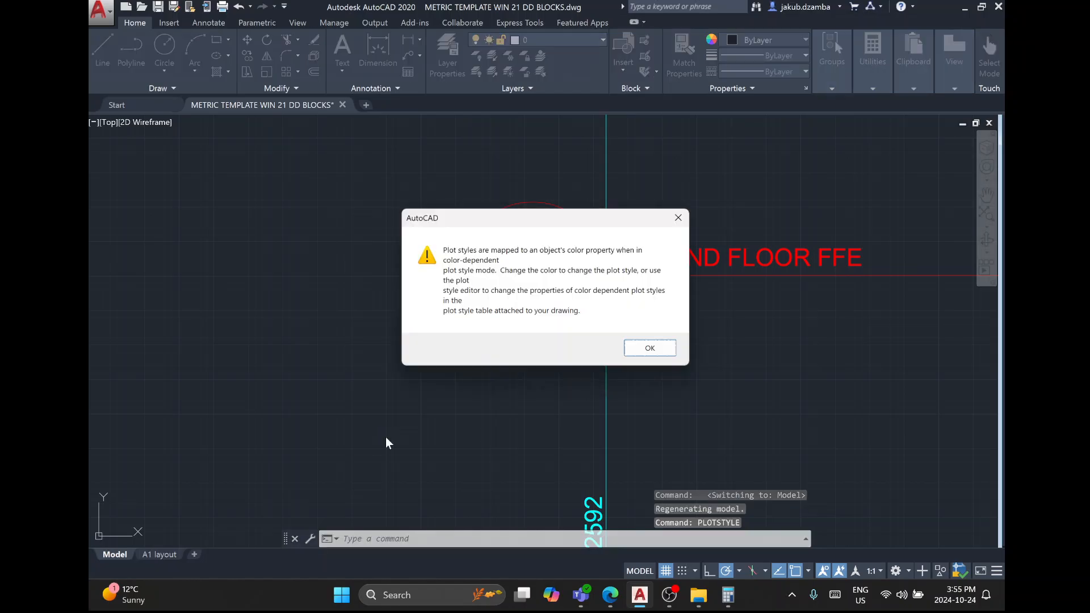
{"action": "key", "text": "Return"}
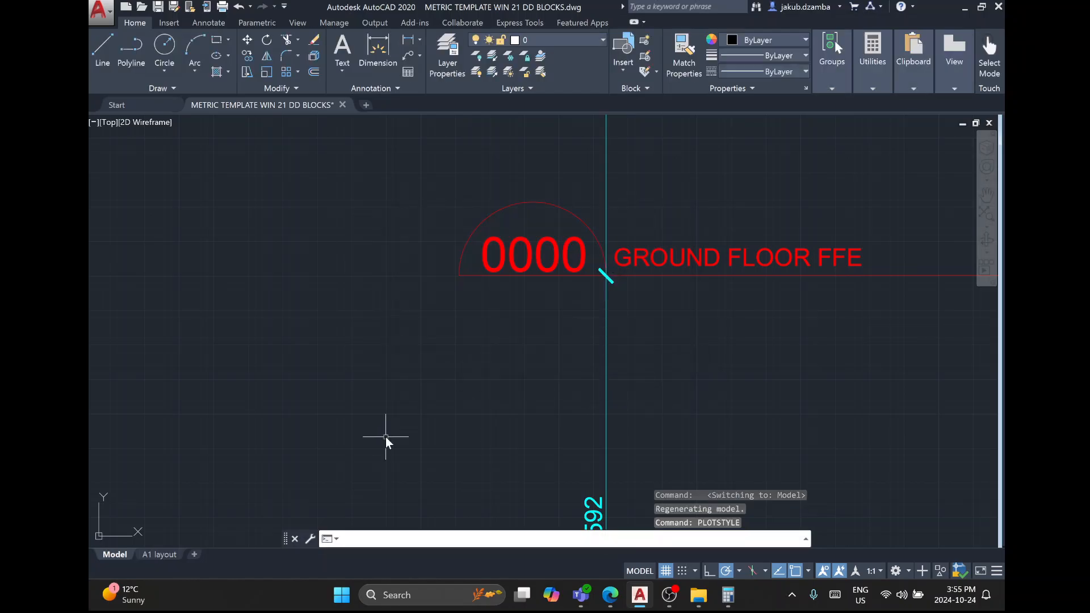
{"action": "key", "text": "Return"}
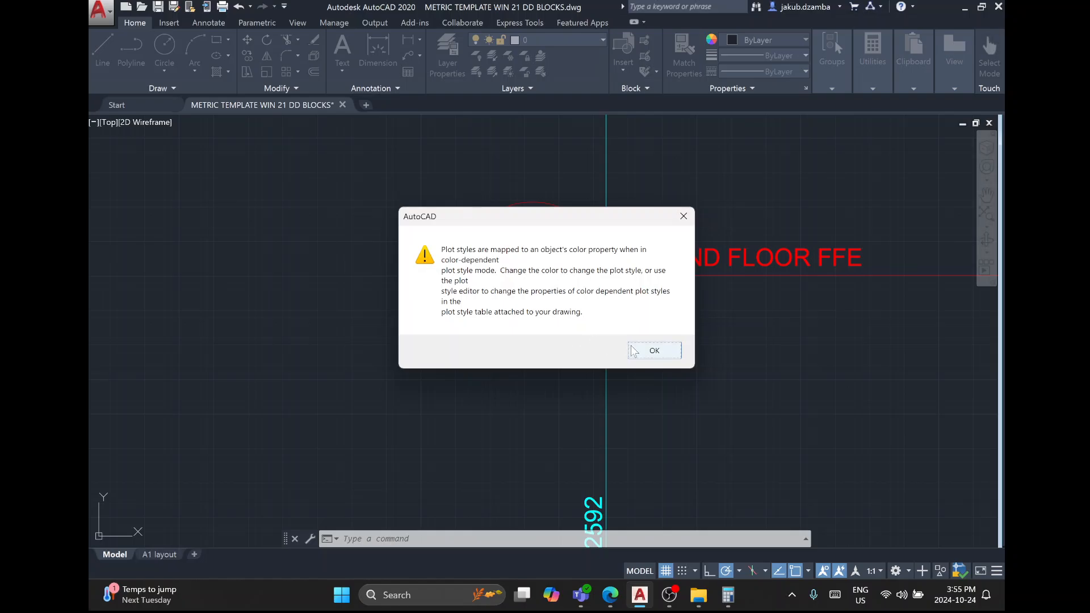
{"action": "left_click", "coordinate": [655, 350]}
Look through the available plot commands and try the -PLOTSTYLE command in model space.
{"action": "type", "text": "plot"}
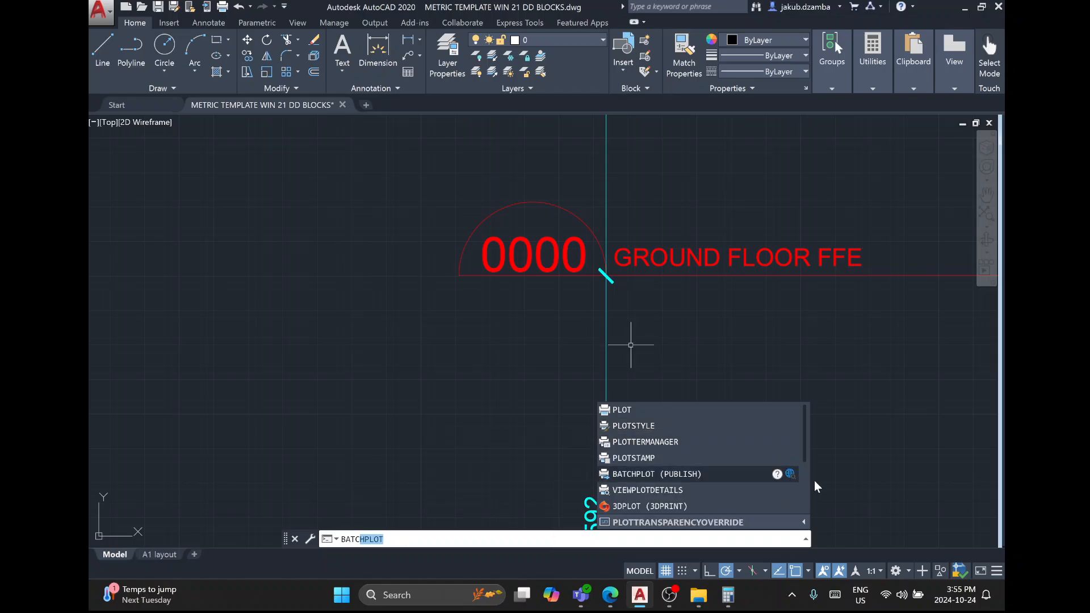
{"action": "scroll", "coordinate": [782, 486], "scroll_direction": "down", "scroll_amount": 2}
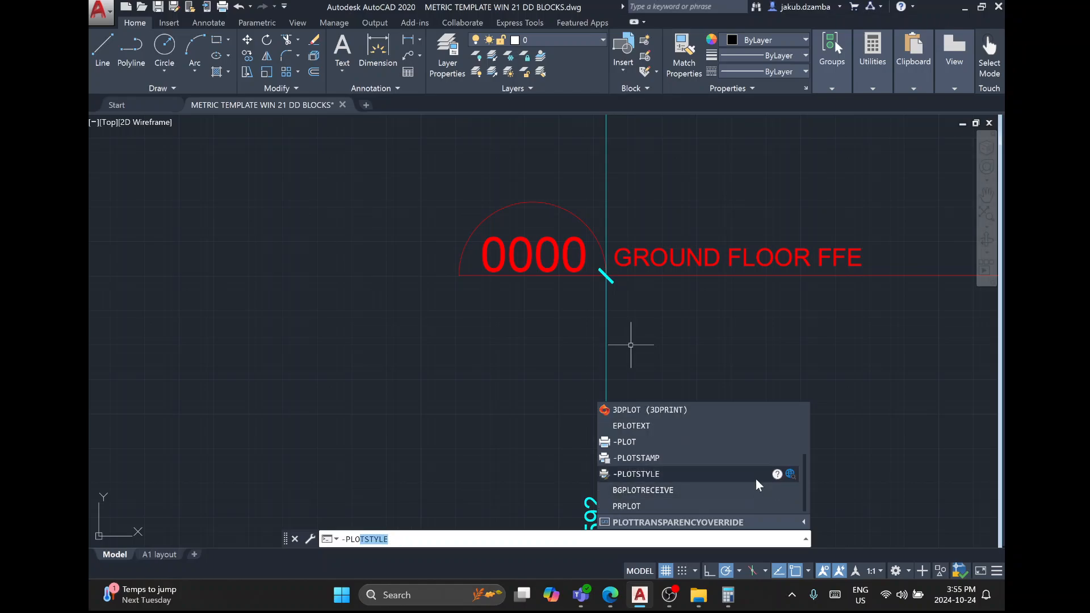
{"action": "type", "text": "style"}
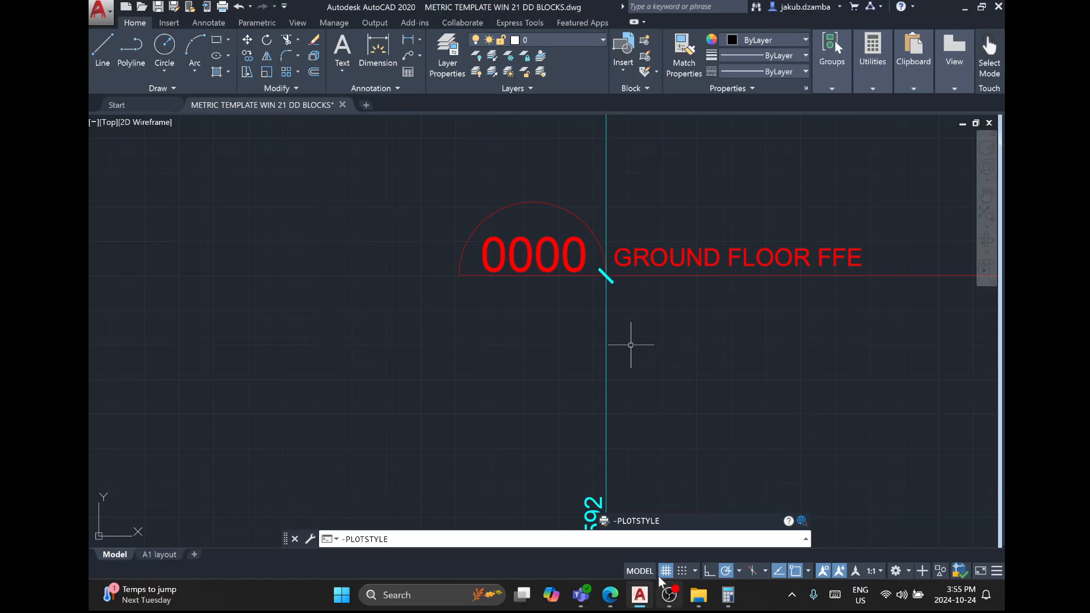
{"action": "left_click", "coordinate": [645, 526]}
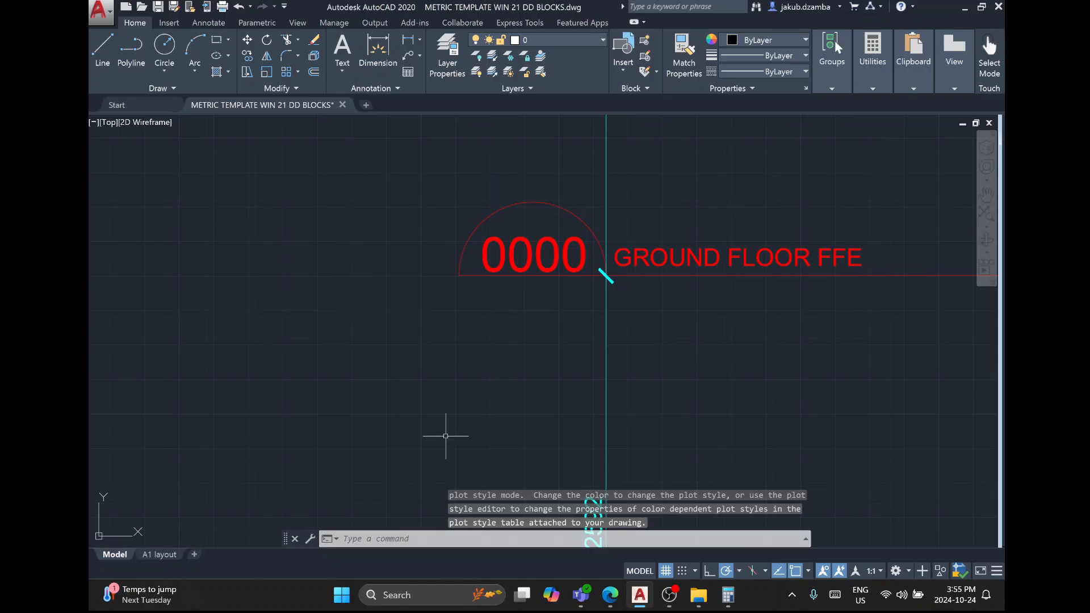
Return to the A1 layout and try the PLOTSTYLE command there.
{"action": "left_click", "coordinate": [160, 555]}
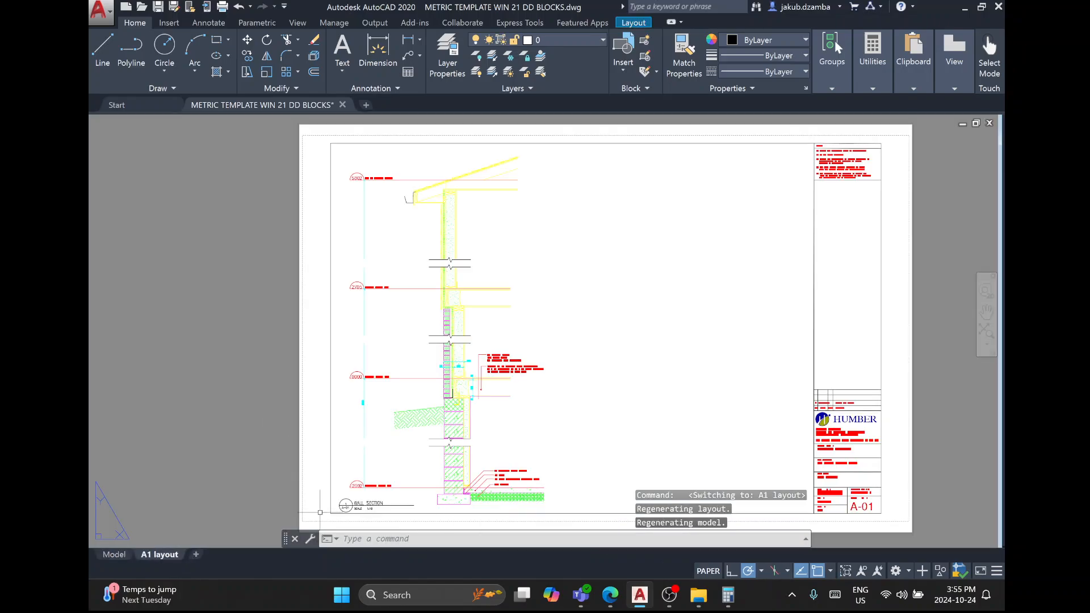
{"action": "type", "text": "plotstyle"}
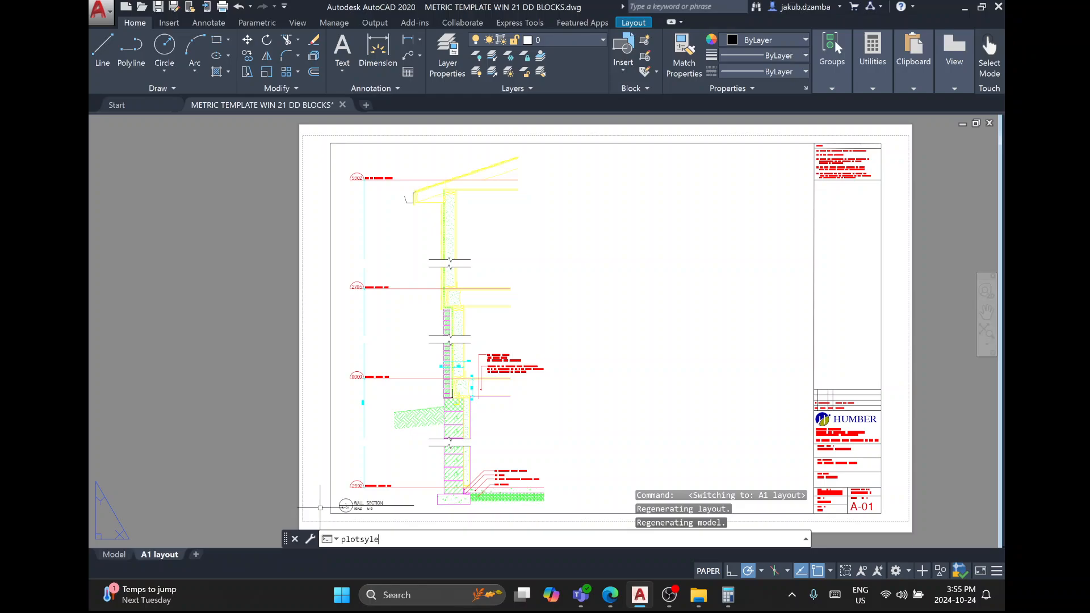
{"action": "key", "text": "Return"}
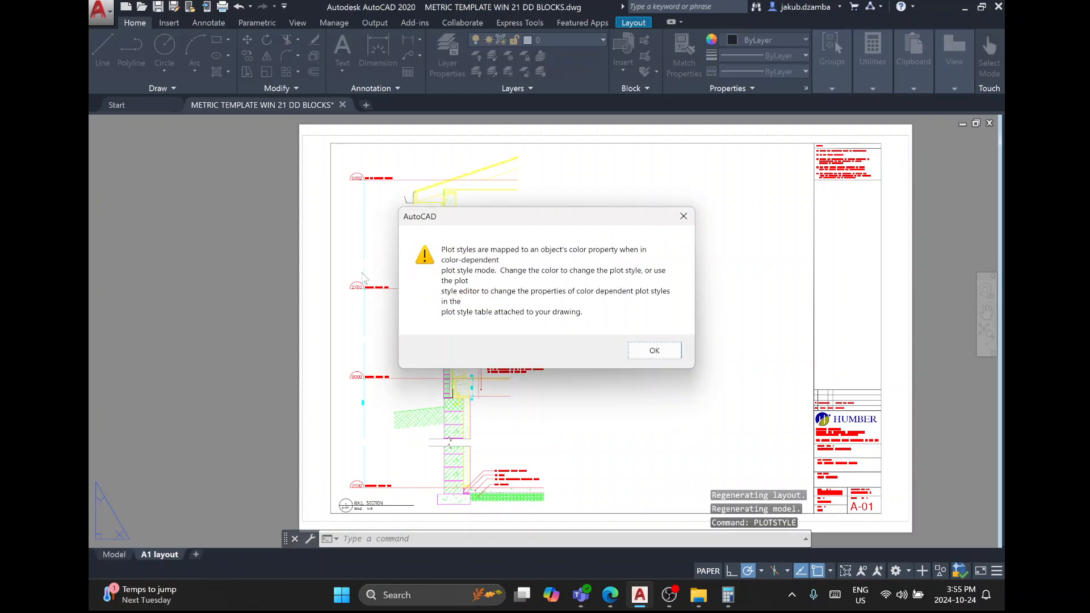
{"action": "left_click", "coordinate": [647, 350]}
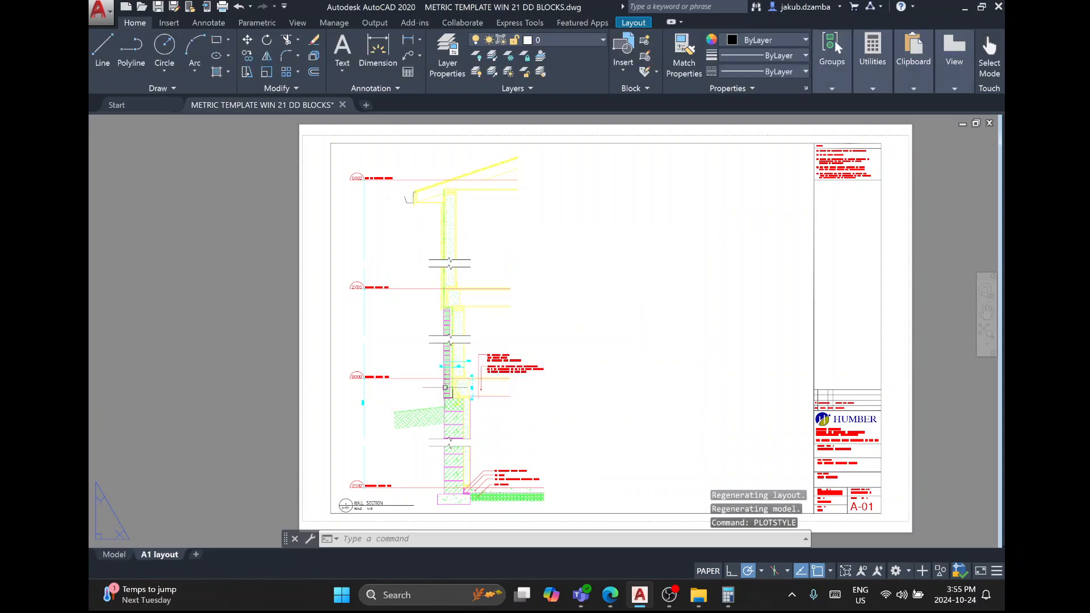
Review the plot style tables offered in the A1 layout's page setup, cancel it, and close the Page Setup Manager.
{"action": "right_click", "coordinate": [163, 556]}
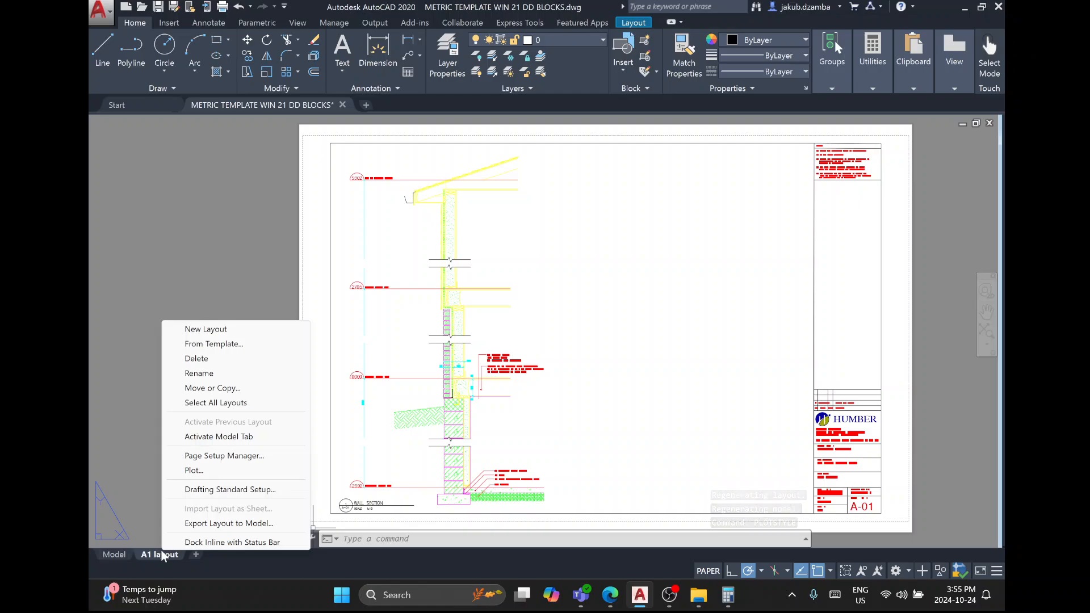
{"action": "left_click", "coordinate": [208, 456]}
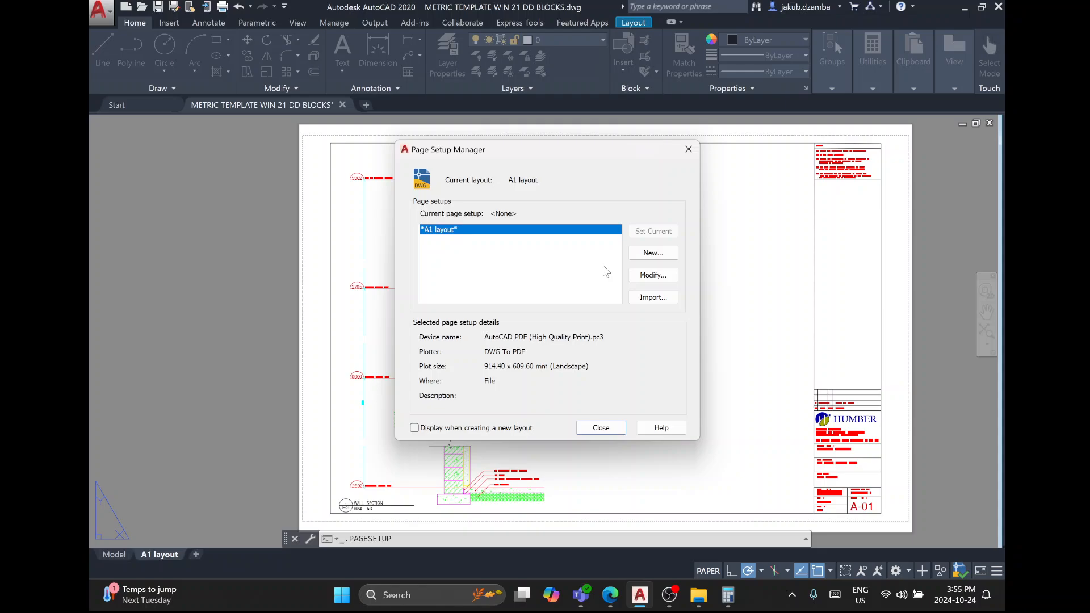
{"action": "left_click", "coordinate": [650, 276]}
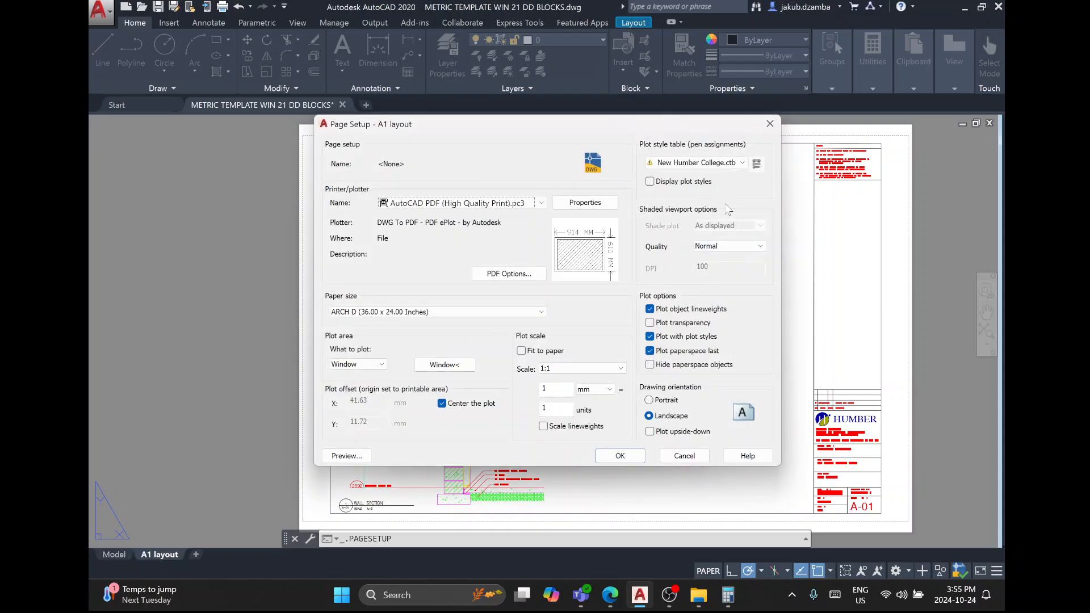
{"action": "left_click", "coordinate": [738, 164]}
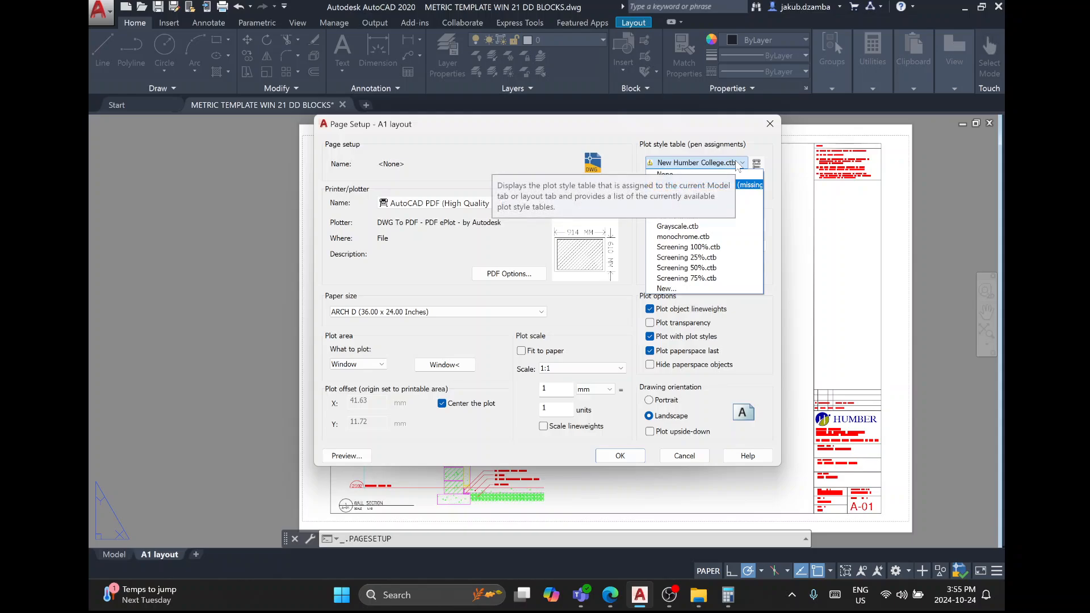
{"action": "left_click", "coordinate": [744, 163]}
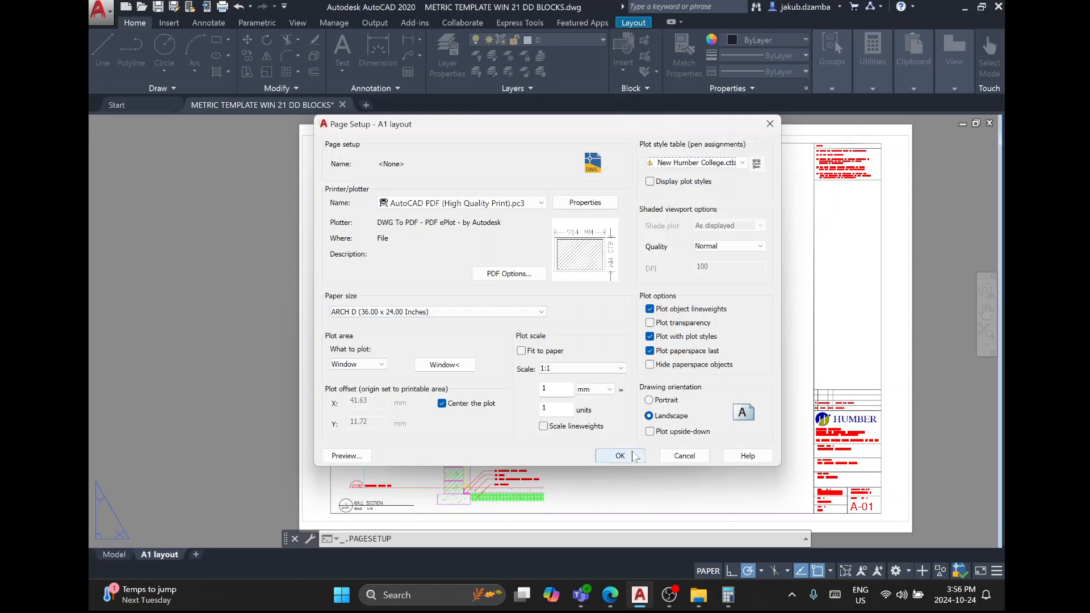
{"action": "left_click", "coordinate": [684, 456]}
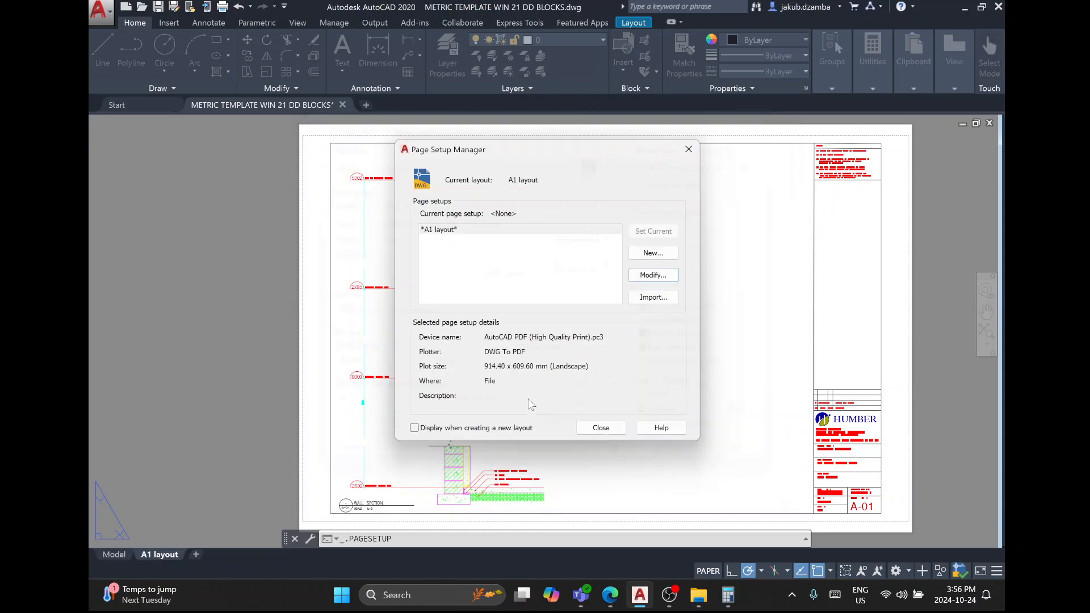
{"action": "left_click", "coordinate": [600, 427]}
Check the browser's search results on loading AutoCAD plot styles, and return to the A1 layout in AutoCAD.
{"action": "left_click", "coordinate": [610, 596]}
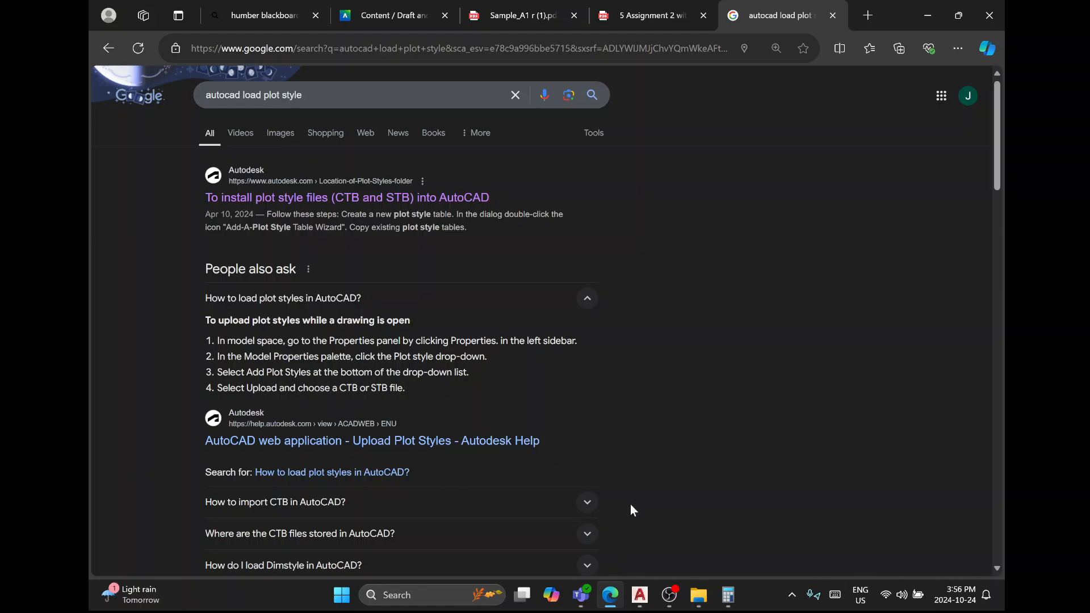
{"action": "left_click", "coordinate": [640, 595]}
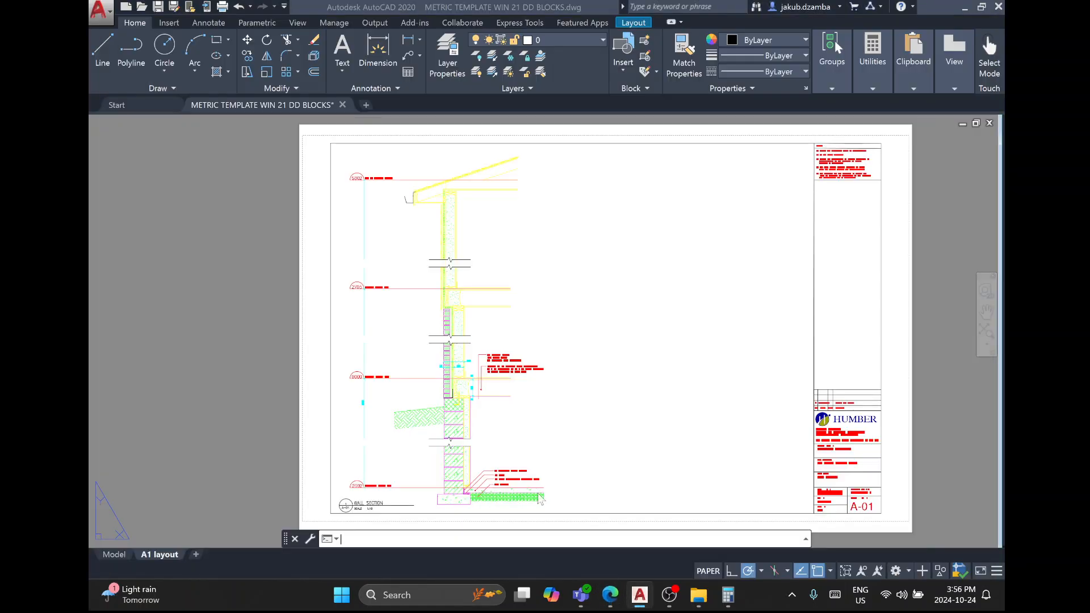
{"action": "right_click", "coordinate": [266, 123]}
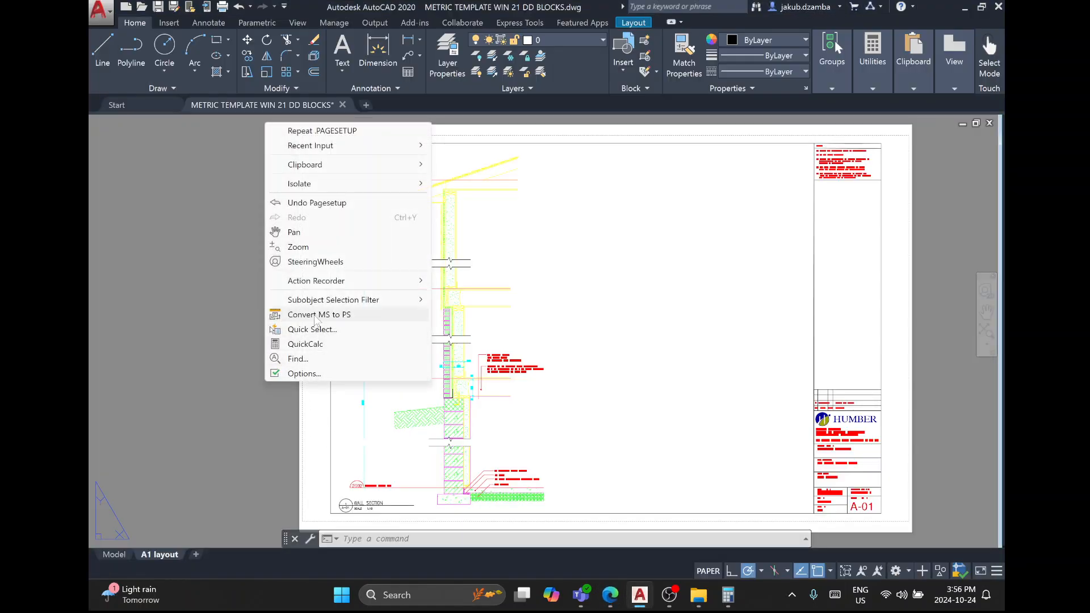
{"action": "left_click", "coordinate": [312, 389]}
{"action": "left_click", "coordinate": [246, 437]}
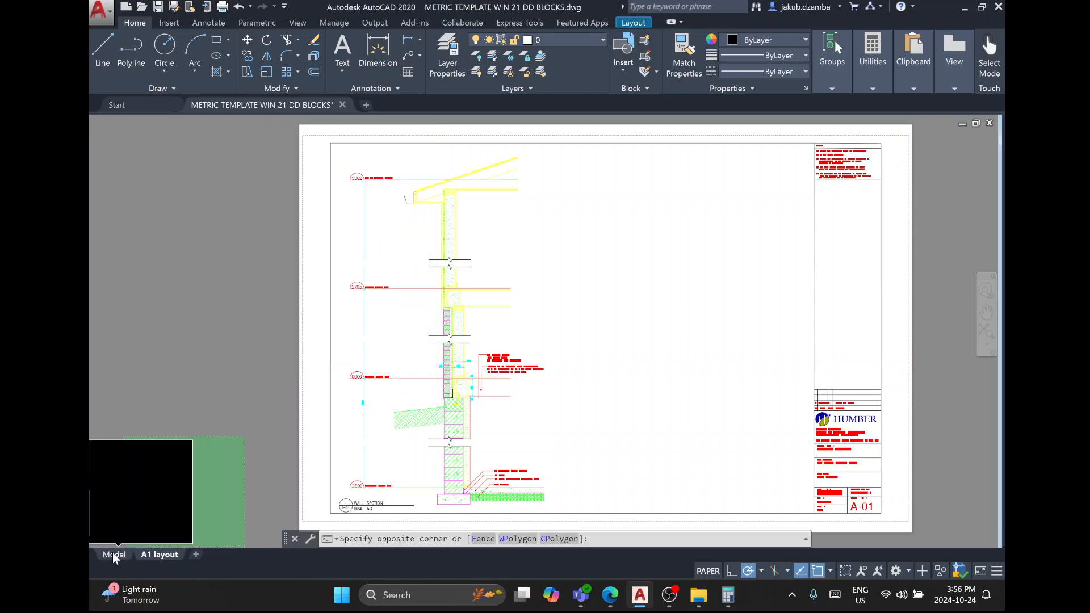
{"action": "key", "text": "Escape"}
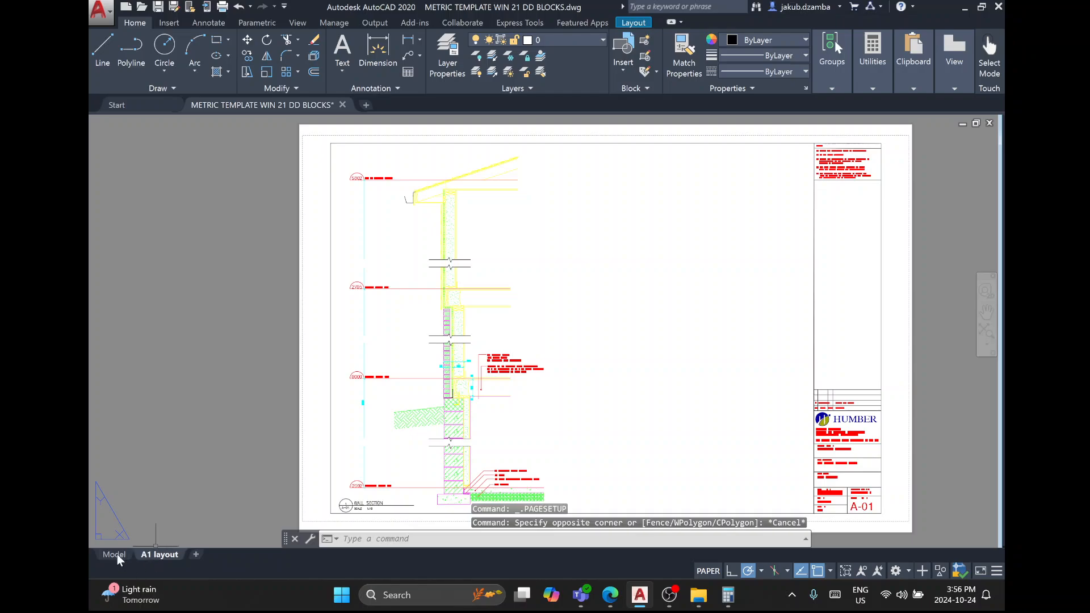
{"action": "left_click", "coordinate": [758, 87]}
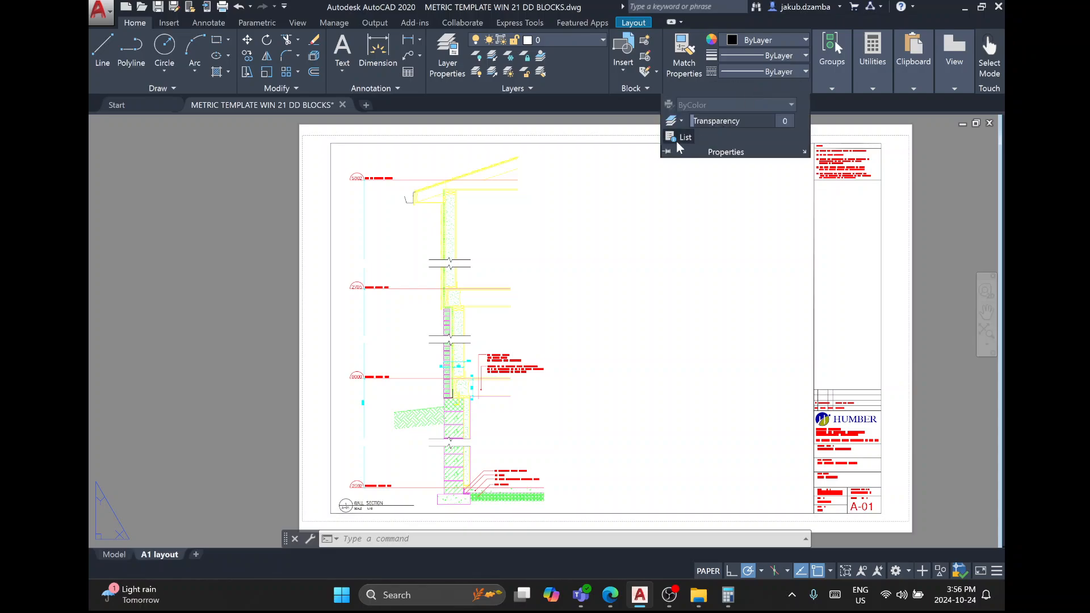
{"action": "left_click", "coordinate": [680, 138]}
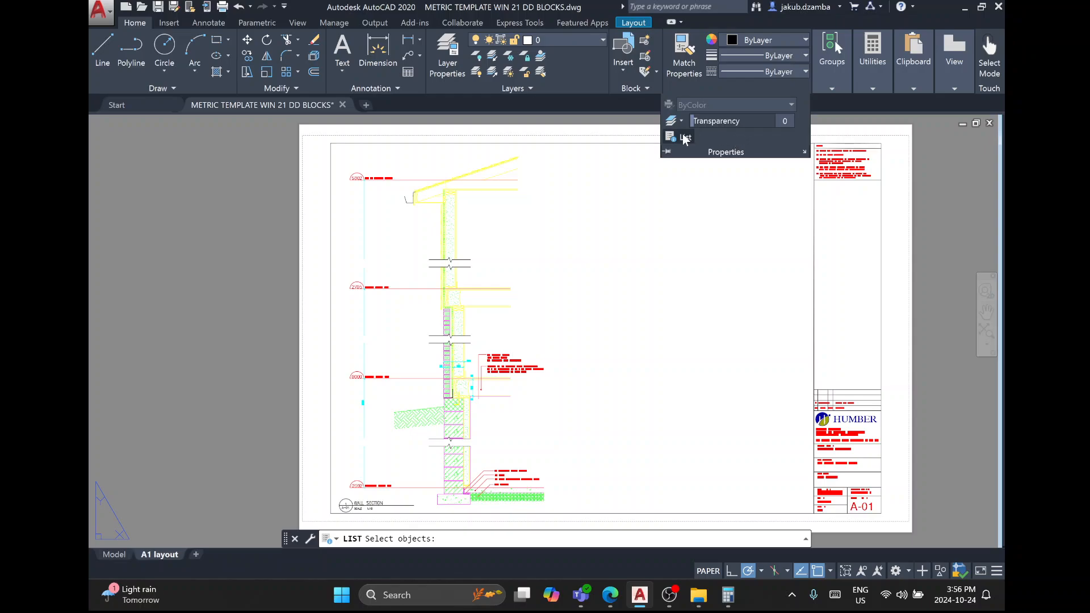
{"action": "left_click", "coordinate": [671, 141]}
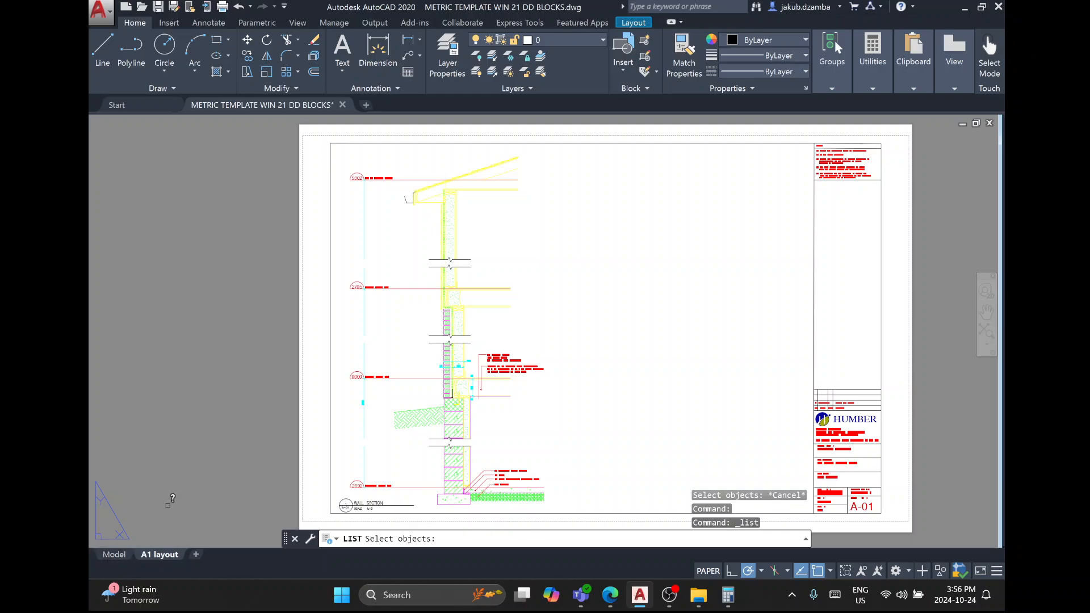
{"action": "key", "text": "Escape"}
{"action": "key", "text": "Escape"}
{"action": "key", "text": "Escape"}
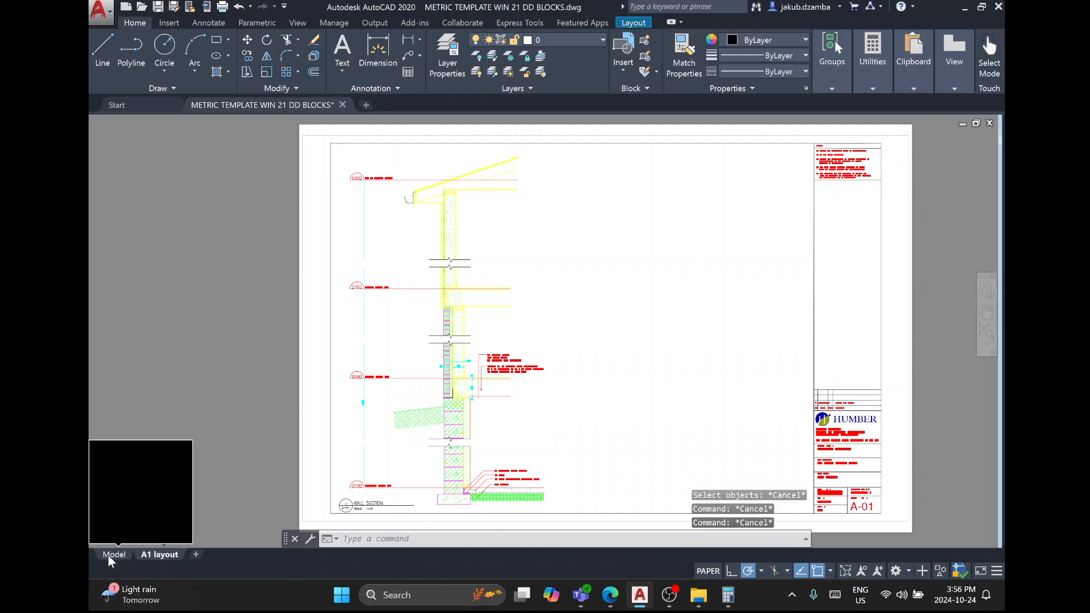
Go to model space and look through the object properties, color choices and layer properties for a plot style option.
{"action": "left_click", "coordinate": [109, 556]}
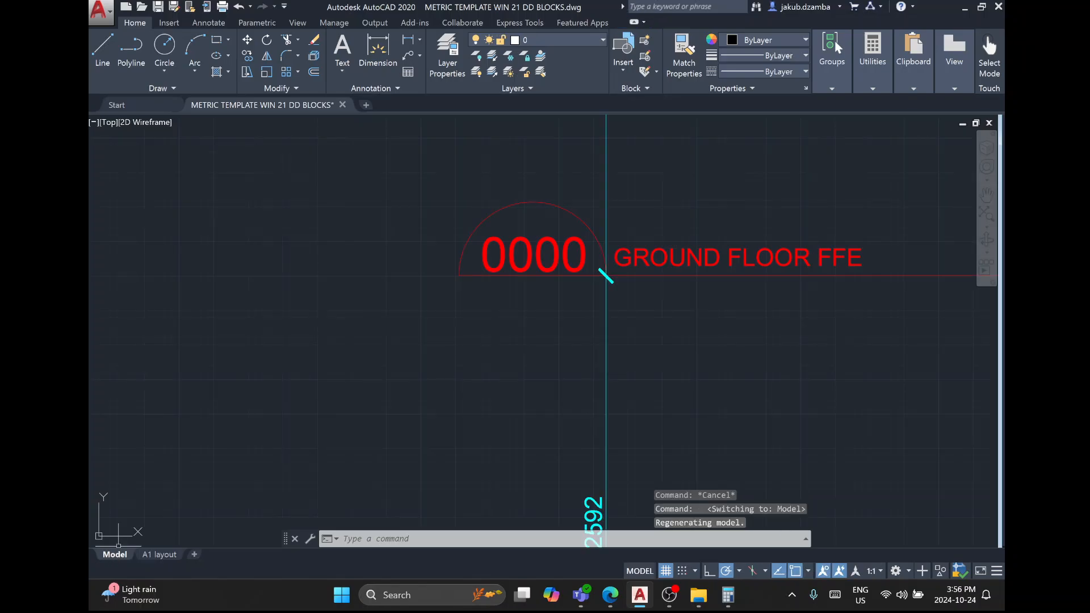
{"action": "right_click", "coordinate": [309, 305]}
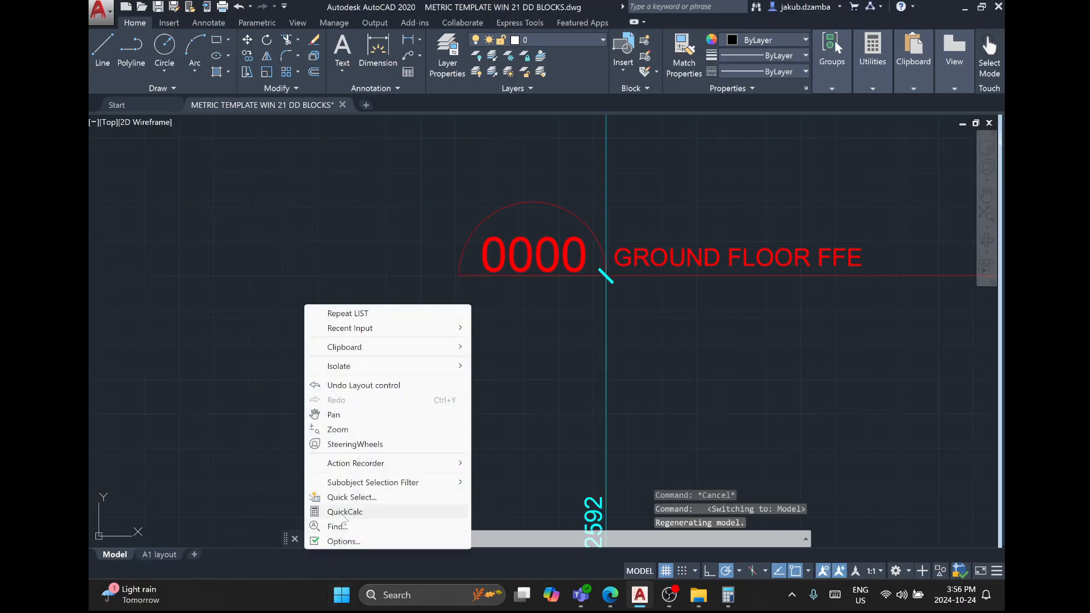
{"action": "left_click", "coordinate": [289, 312]}
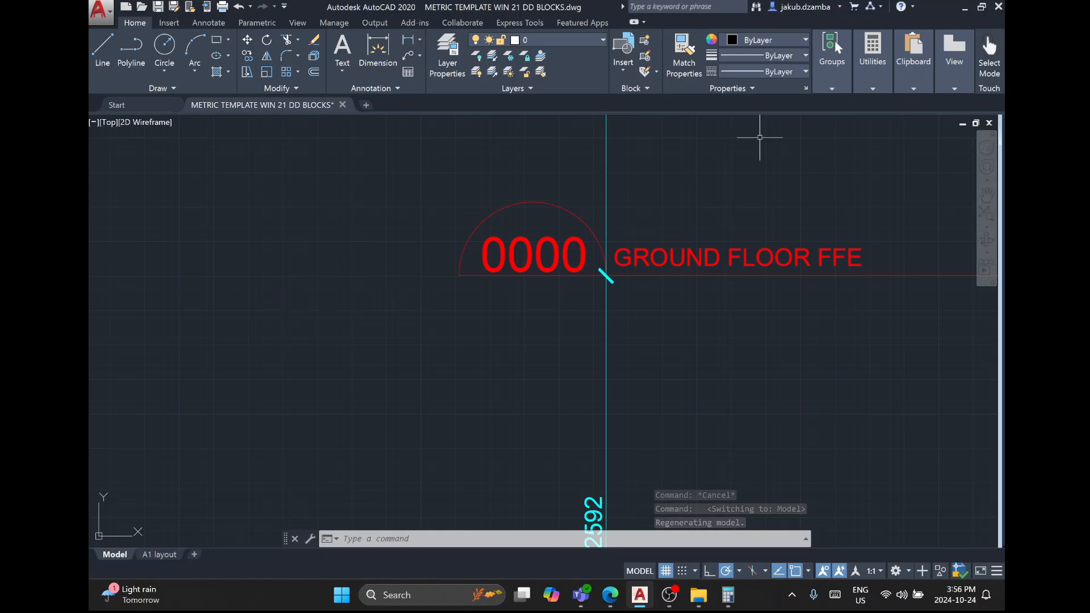
{"action": "left_click", "coordinate": [762, 87]}
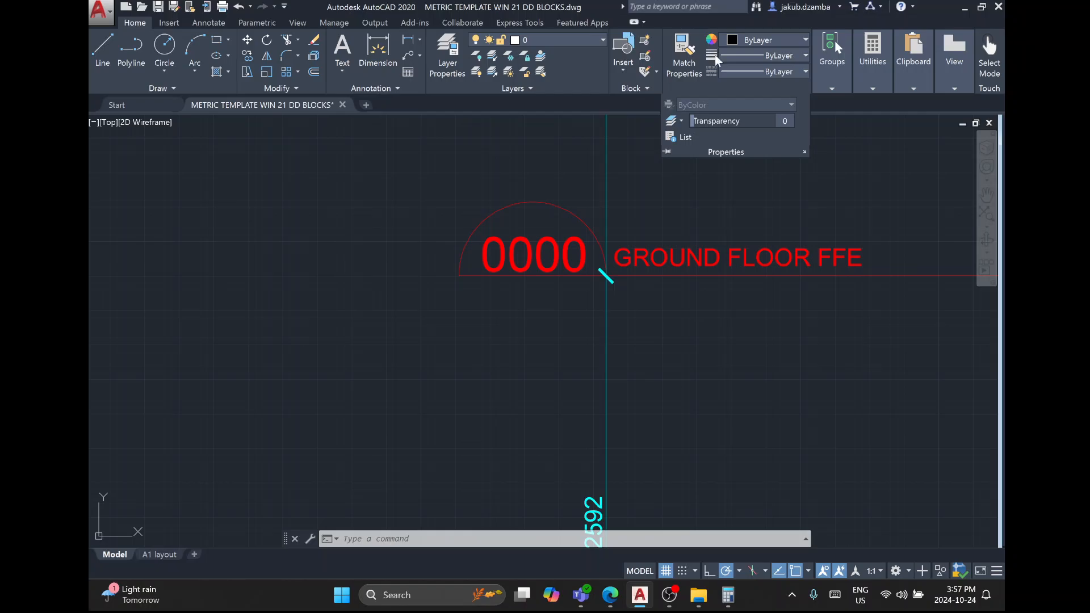
{"action": "left_click", "coordinate": [806, 40]}
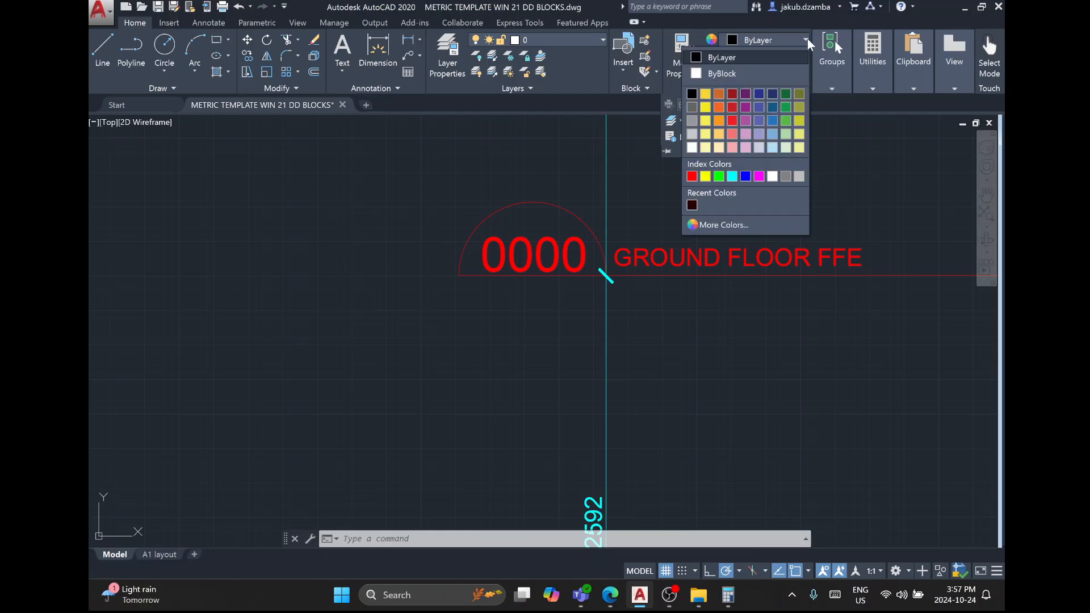
{"action": "left_click", "coordinate": [806, 40]}
{"action": "left_click", "coordinate": [457, 67]}
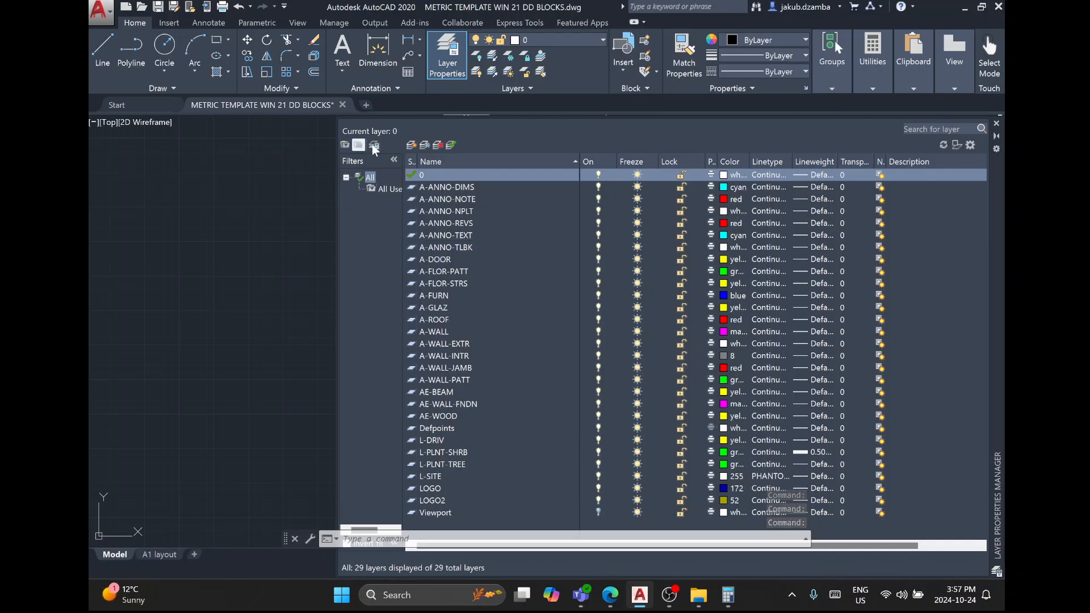
{"action": "left_click", "coordinate": [992, 122]}
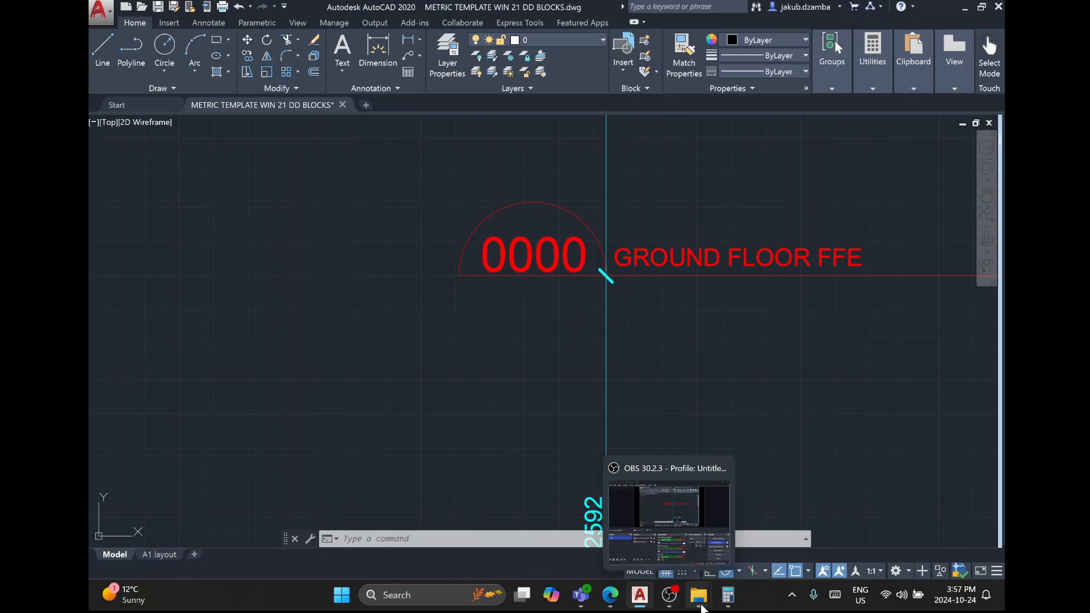
Recheck the plot style search results in the browser, return to AutoCAD, and try the PLOTSTYLE command in model space.
{"action": "left_click", "coordinate": [611, 595]}
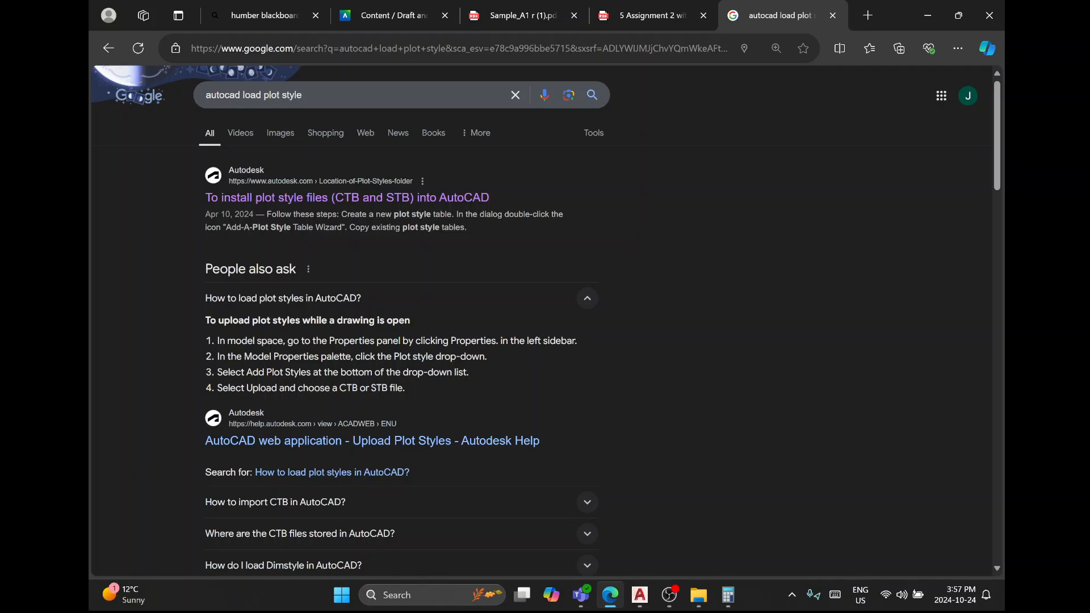
{"action": "left_click", "coordinate": [640, 595]}
{"action": "type", "text": "plotsty"}
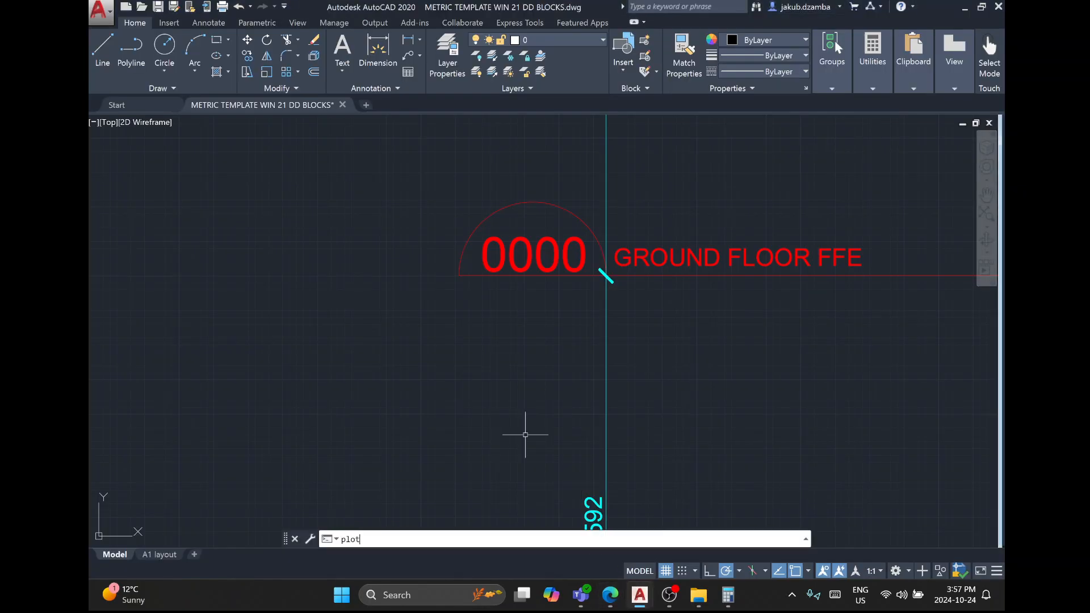
{"action": "key", "text": "Return"}
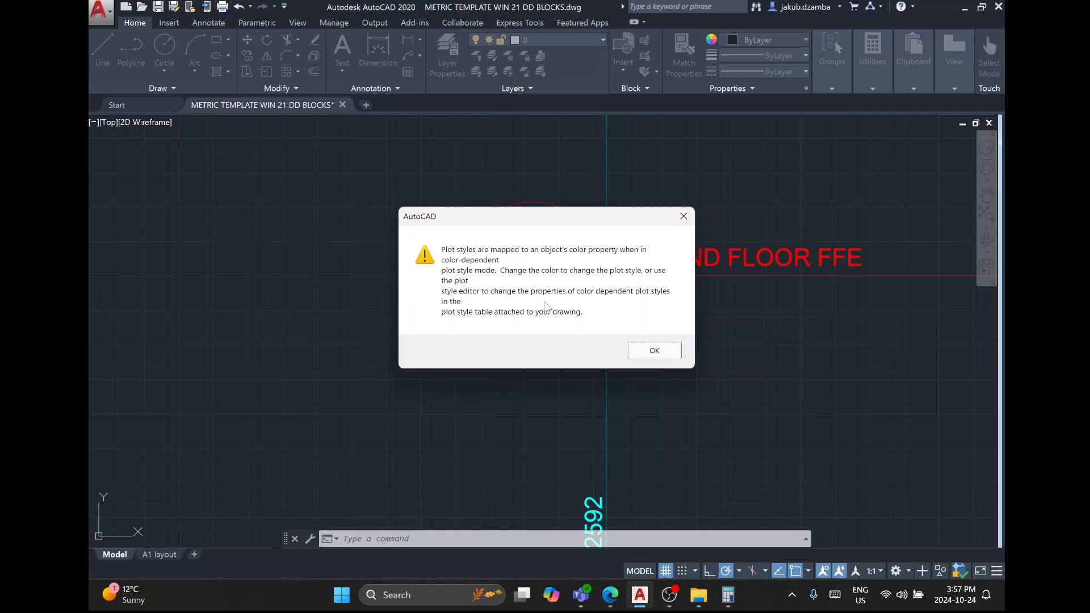
{"action": "left_click", "coordinate": [642, 360]}
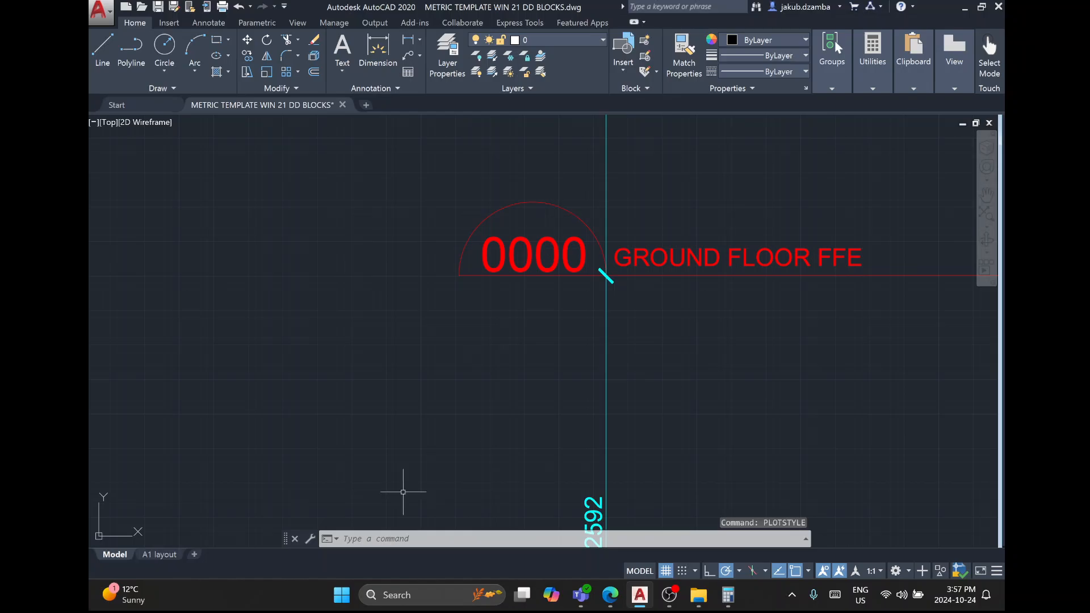
Return to the A1 layout, open its page setup for modification, and turn on Display plot styles.
{"action": "left_click", "coordinate": [159, 555]}
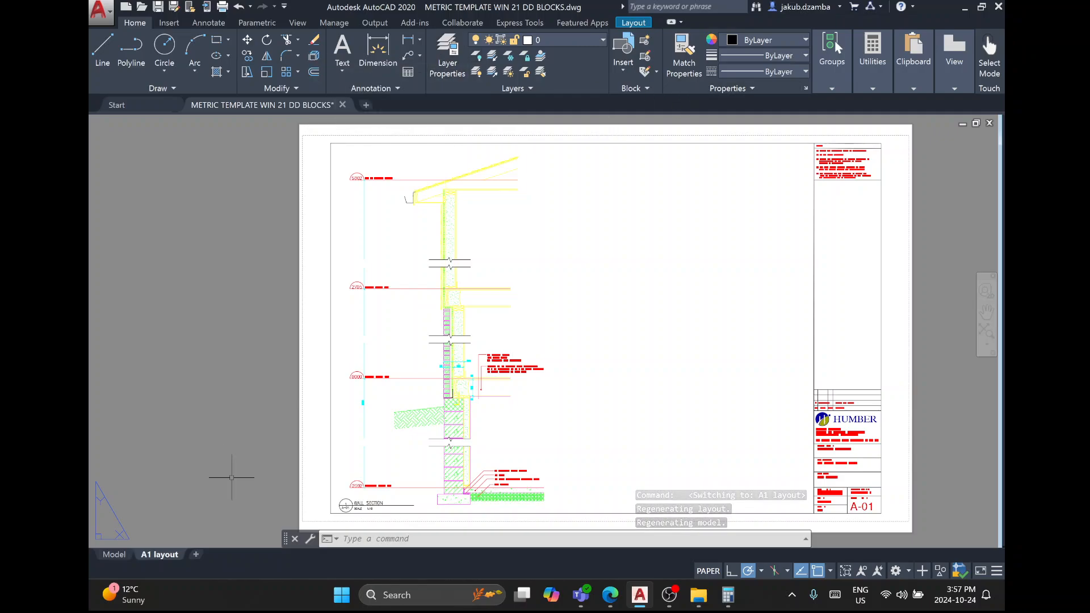
{"action": "right_click", "coordinate": [175, 556]}
{"action": "left_click", "coordinate": [239, 461]}
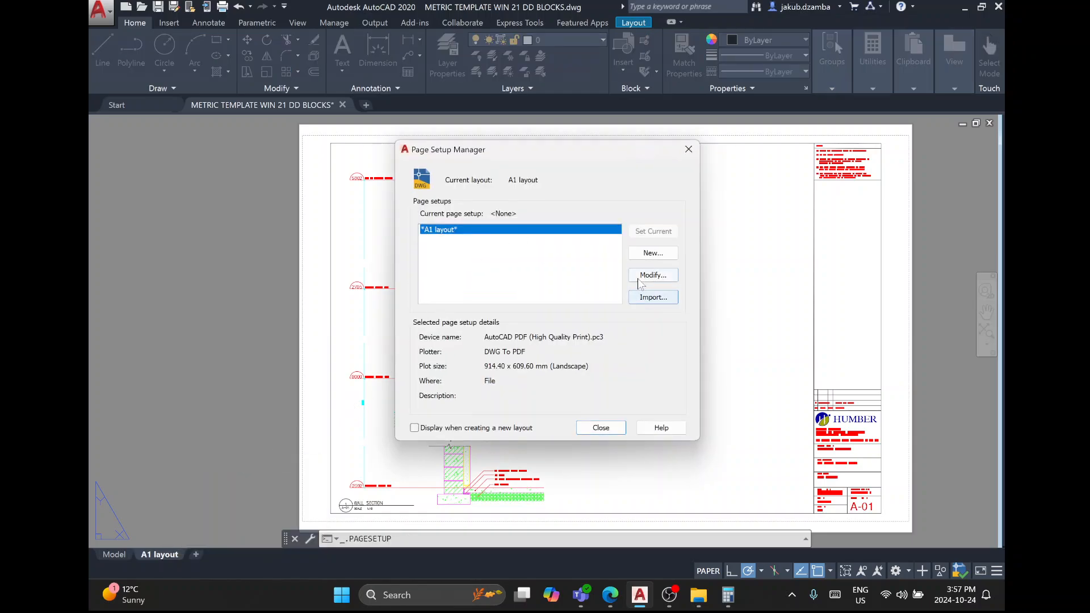
{"action": "left_click", "coordinate": [639, 278]}
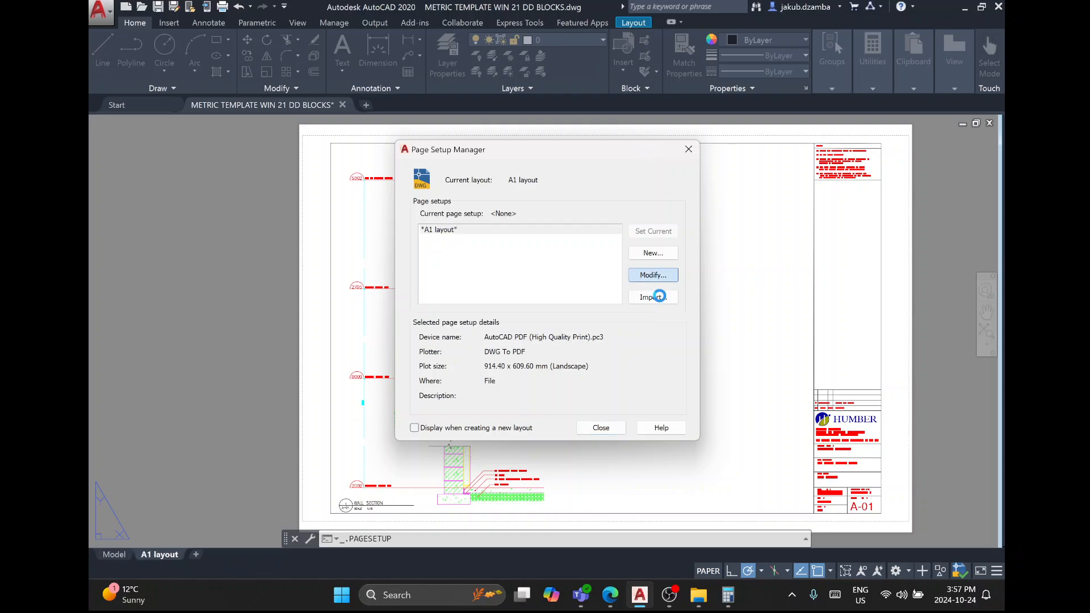
{"action": "left_click", "coordinate": [651, 182]}
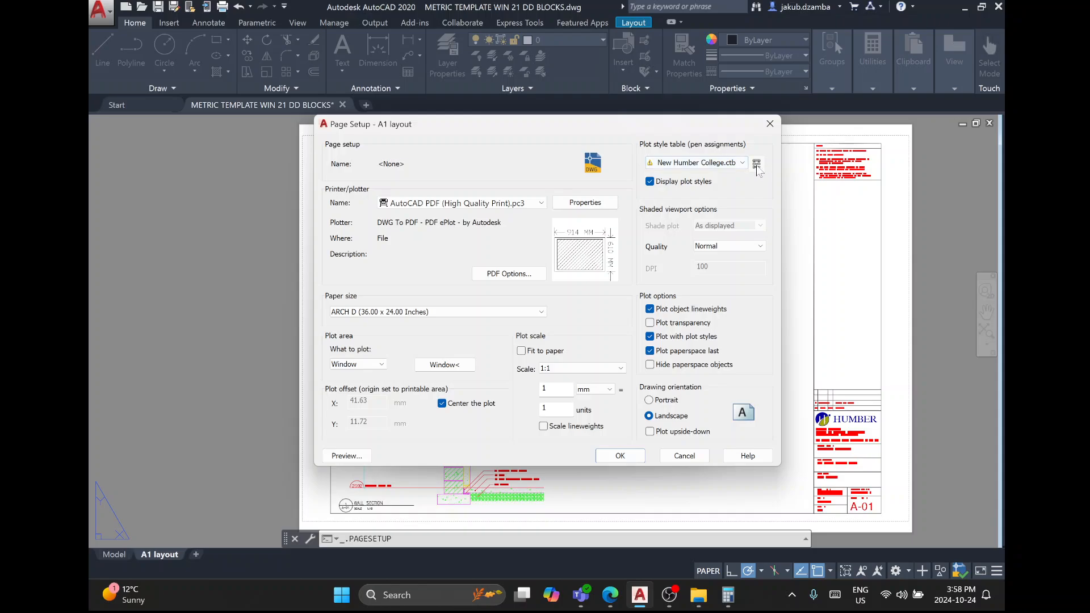
Try None as the page setup's plot style table, and switch it back to New Humber College.ctb.
{"action": "left_click", "coordinate": [737, 164]}
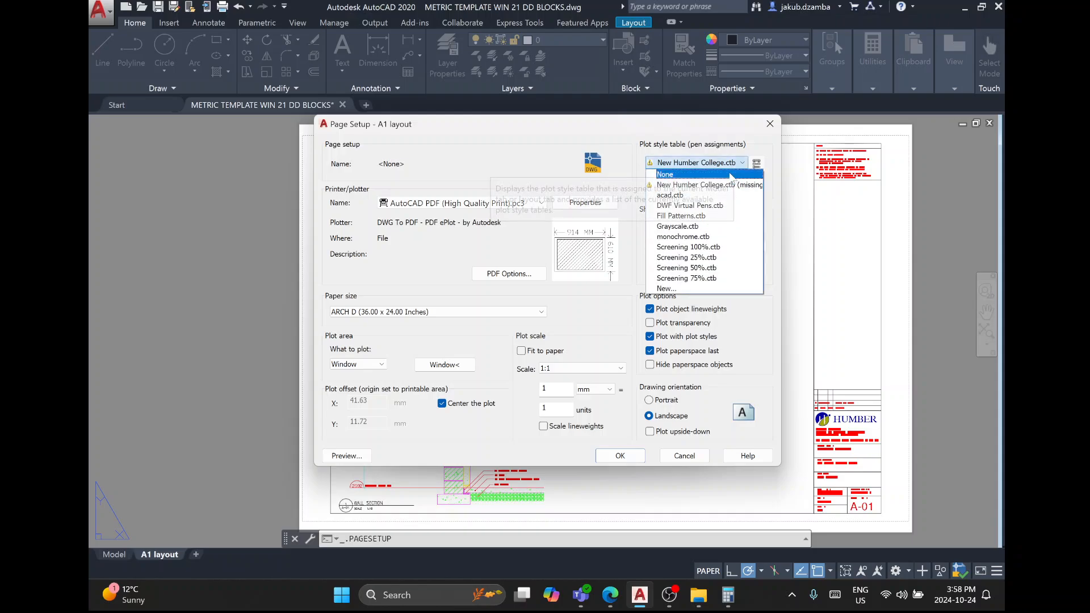
{"action": "left_click", "coordinate": [666, 174]}
{"action": "left_click", "coordinate": [742, 164]}
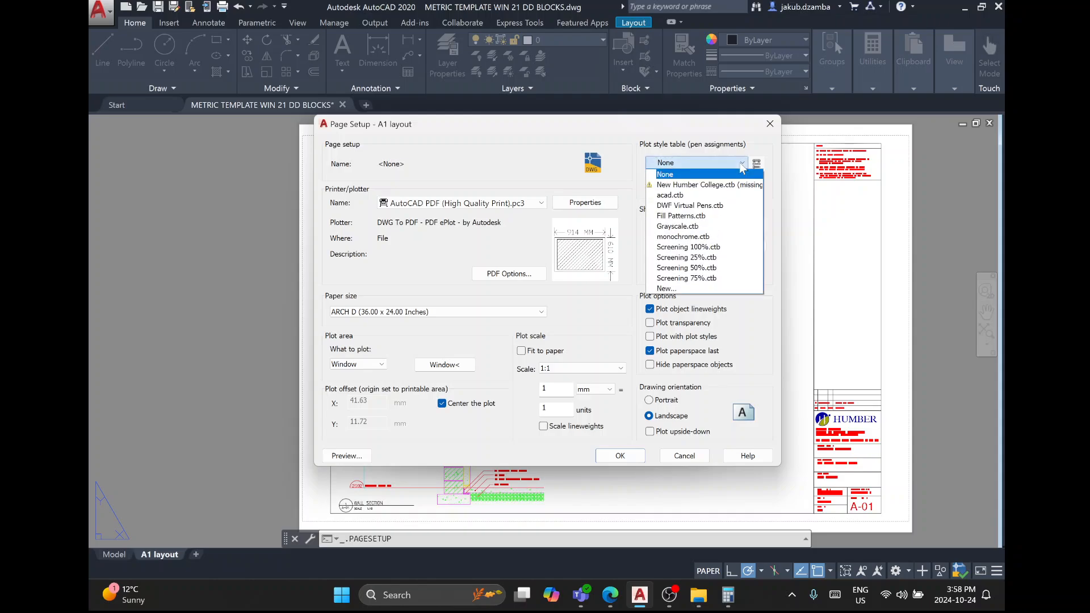
{"action": "left_click", "coordinate": [681, 182]}
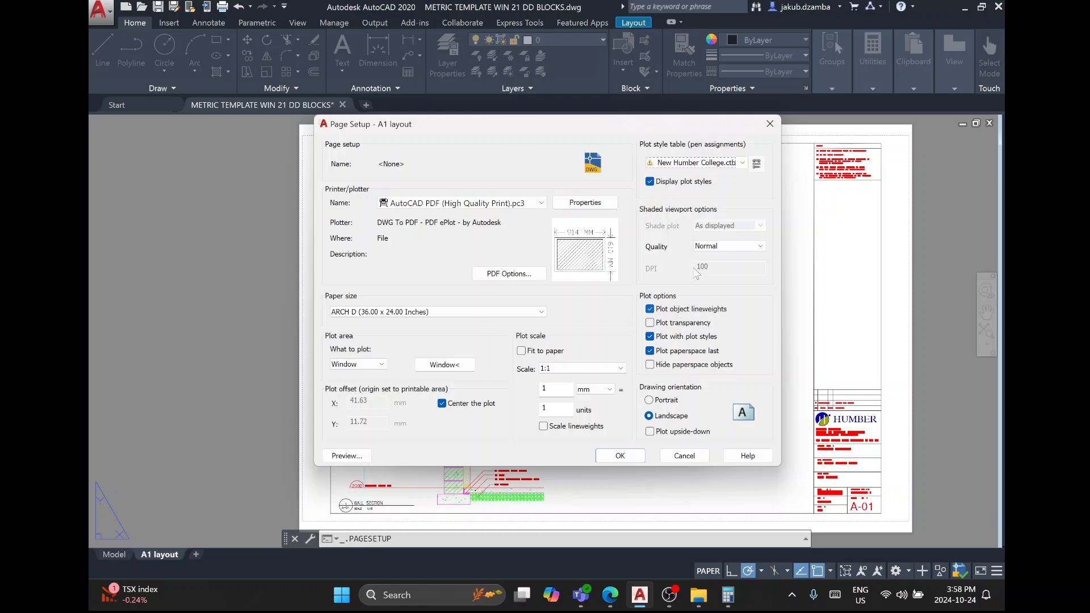
{"action": "left_click", "coordinate": [730, 163]}
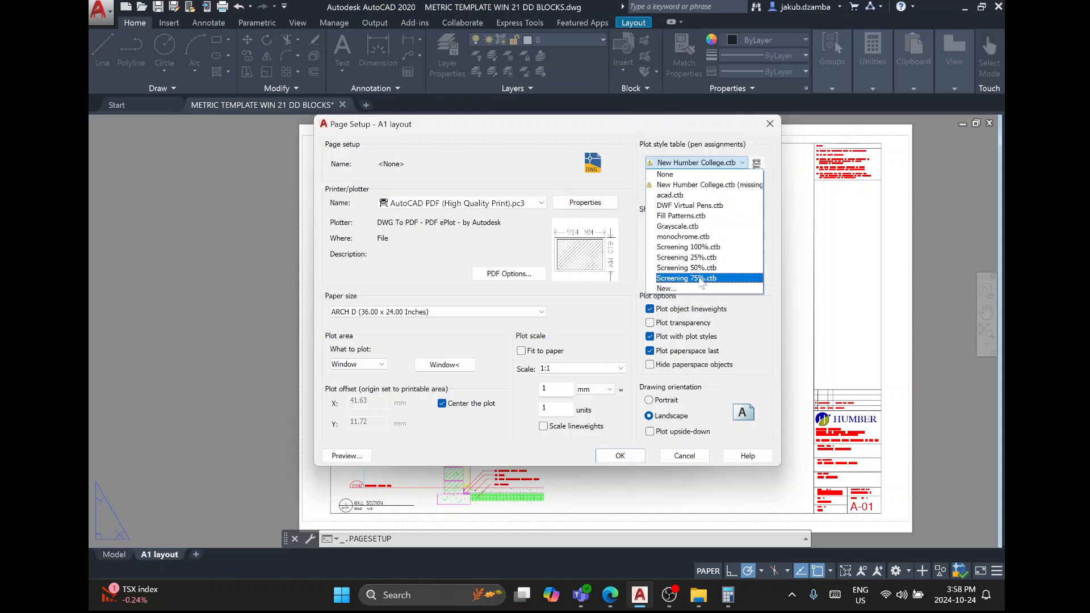
{"action": "left_click", "coordinate": [694, 290]}
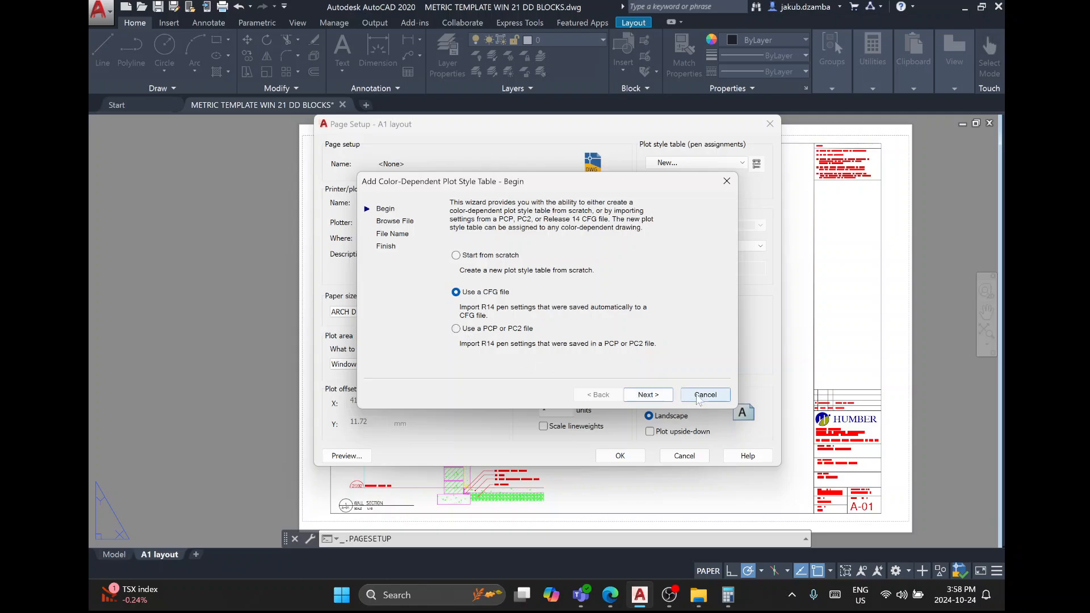
{"action": "left_click", "coordinate": [456, 328]}
{"action": "left_click", "coordinate": [648, 395]}
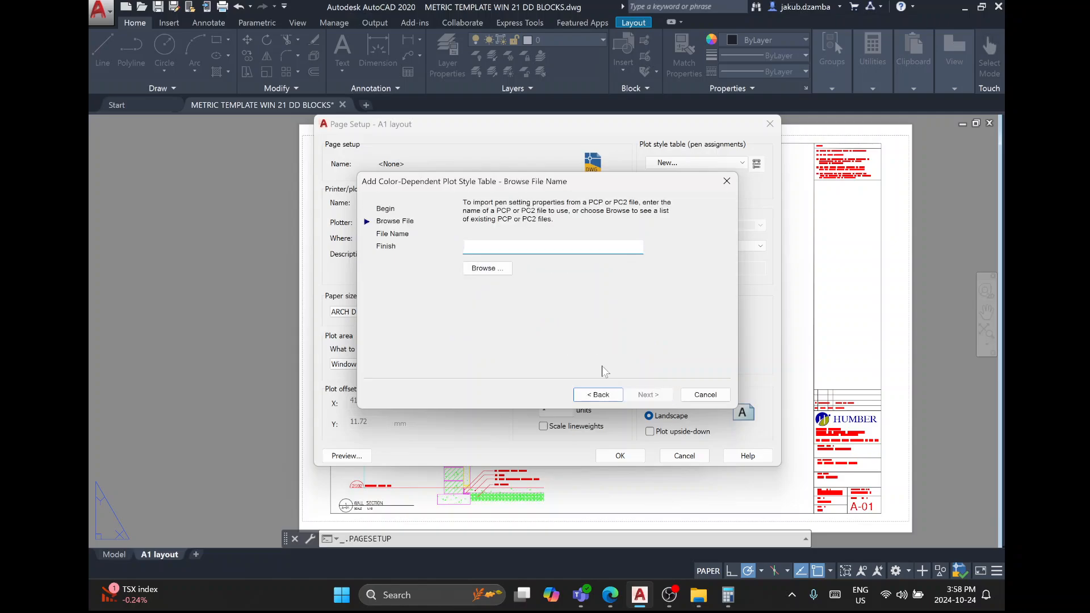
{"action": "left_click", "coordinate": [490, 270]}
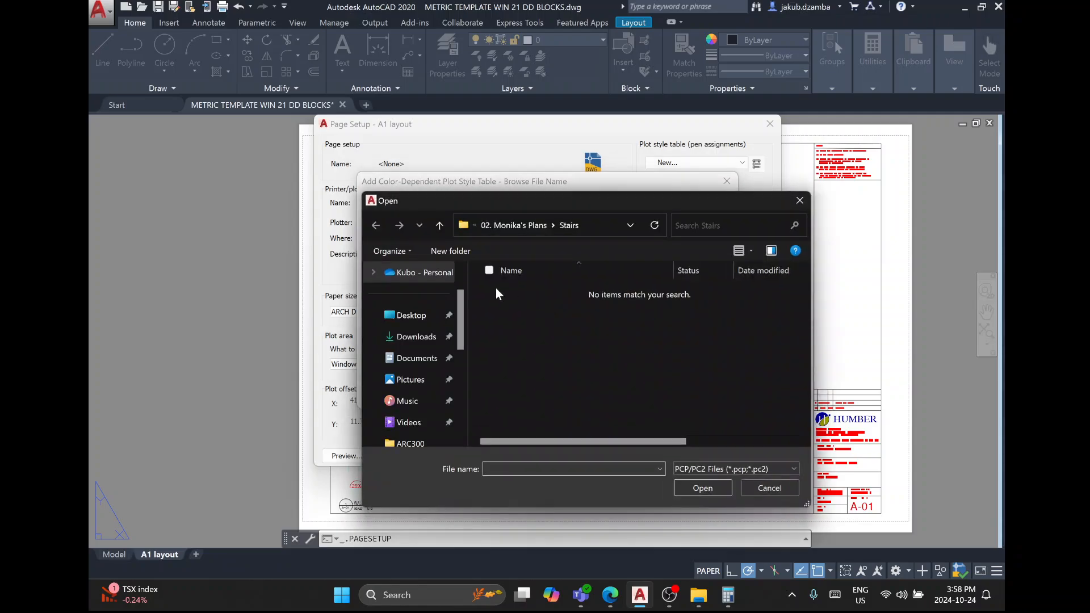
{"action": "left_click", "coordinate": [417, 337]}
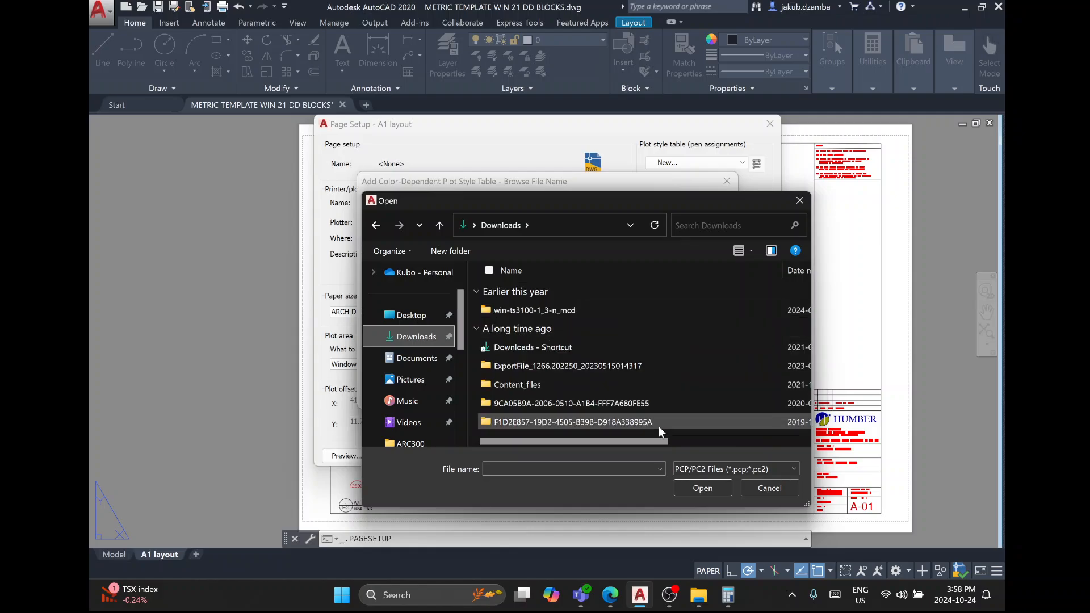
{"action": "left_click", "coordinate": [769, 488]}
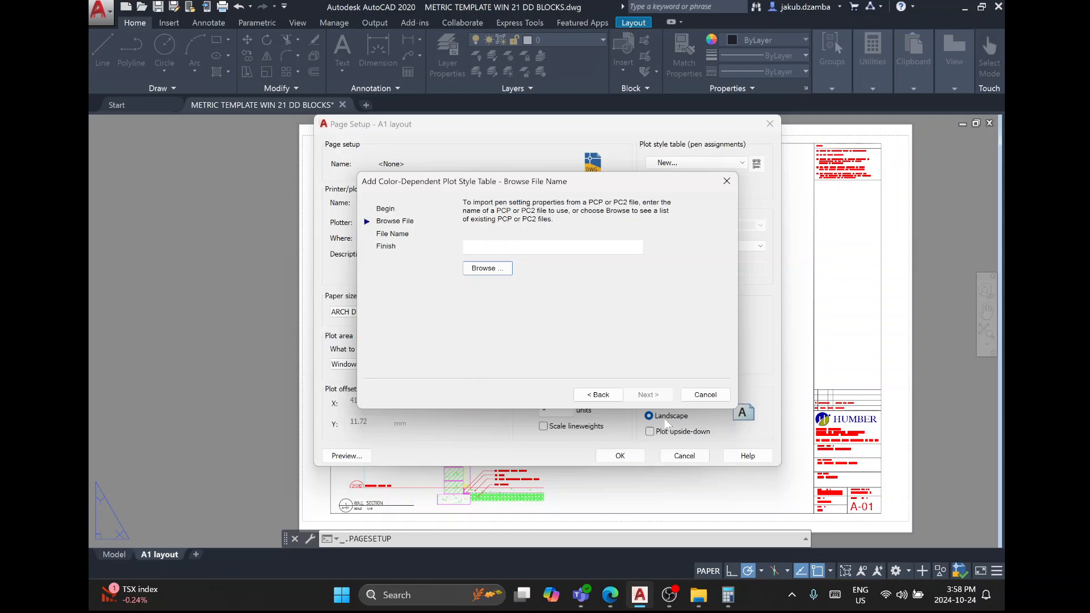
{"action": "left_click", "coordinate": [706, 395]}
Switch to the browser and read the search answers on where CTB files are stored and how to import them into AutoCAD.
{"action": "left_click", "coordinate": [741, 163]}
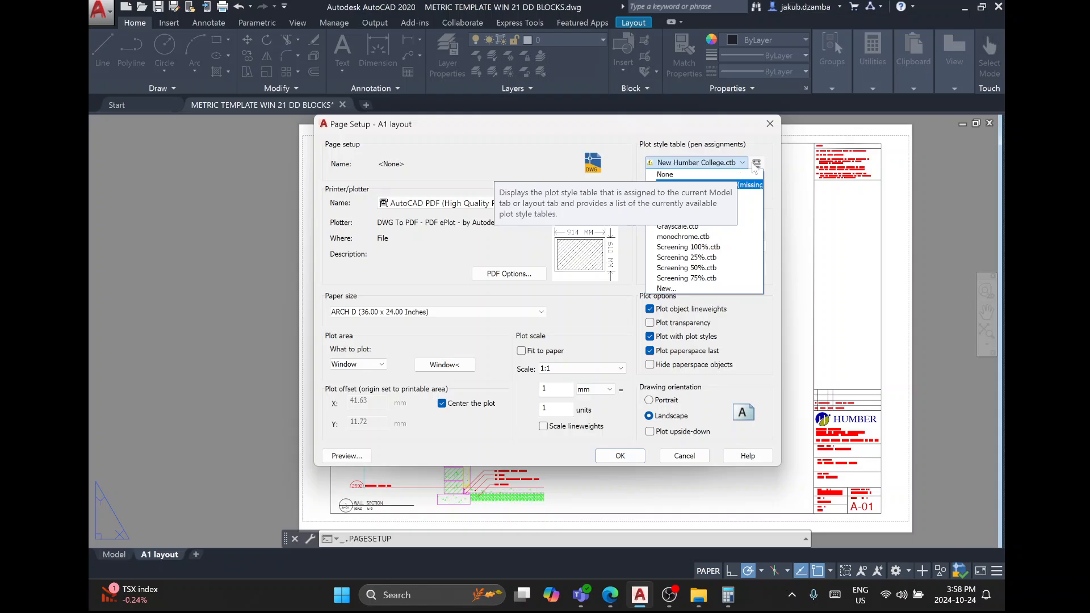
{"action": "left_click", "coordinate": [610, 595]}
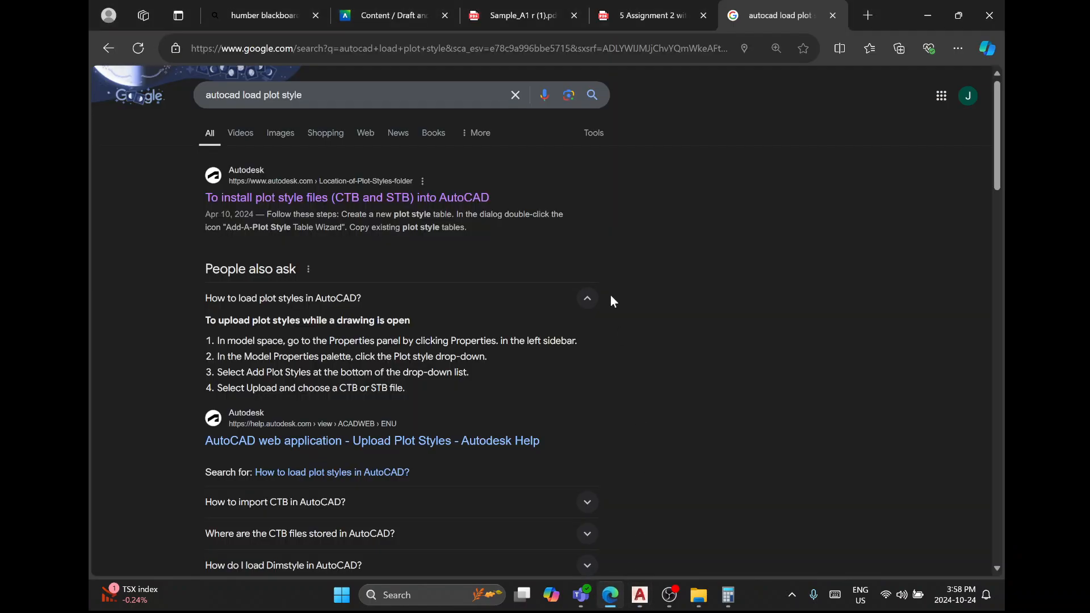
{"action": "left_click", "coordinate": [314, 532]}
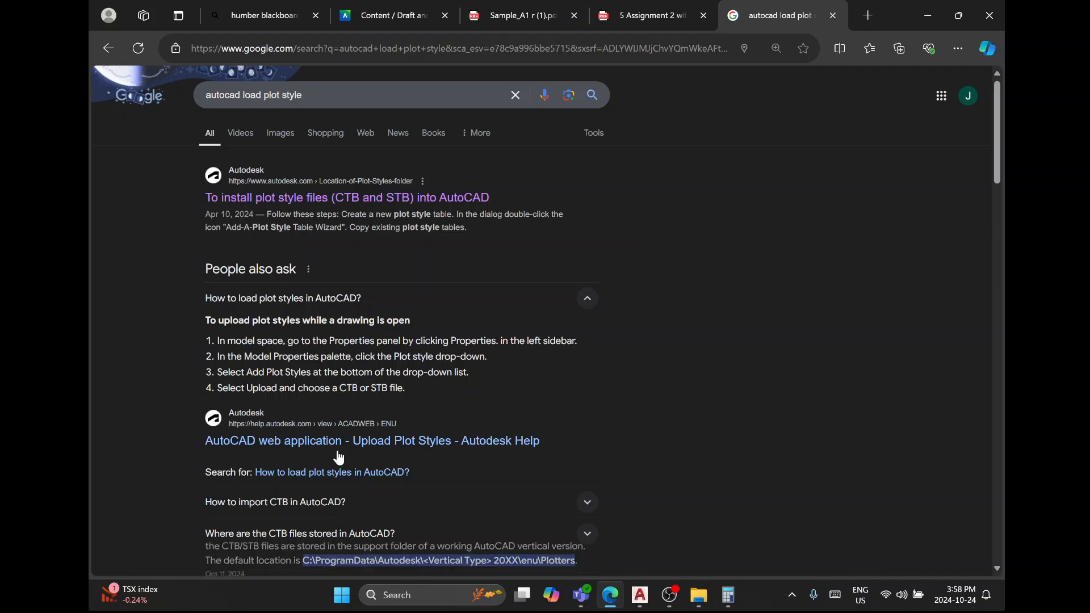
{"action": "scroll", "coordinate": [311, 407], "scroll_direction": "down", "scroll_amount": 3}
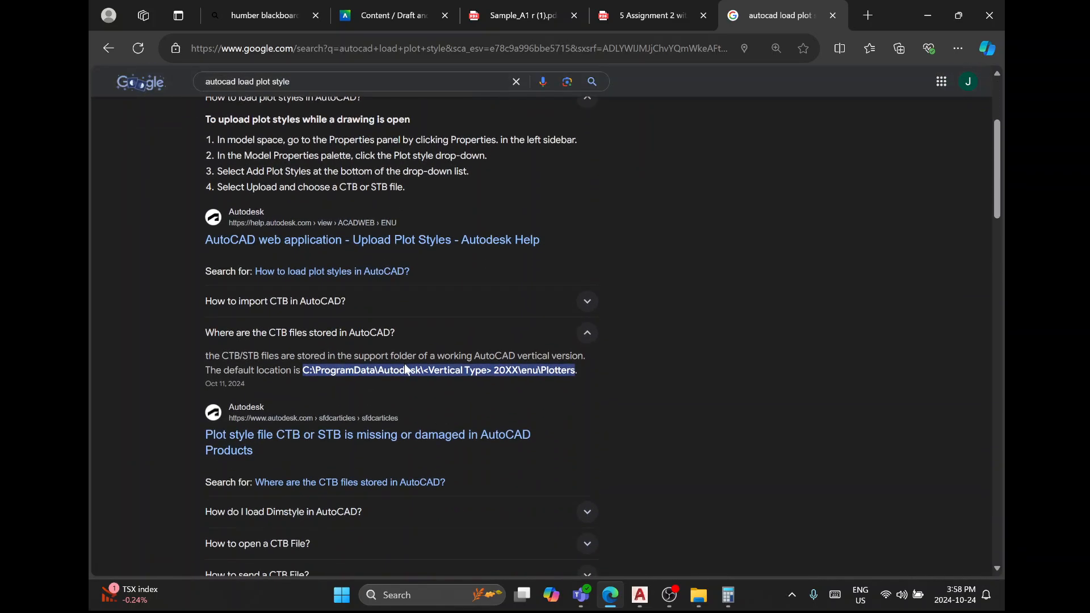
{"action": "left_click", "coordinate": [349, 317]}
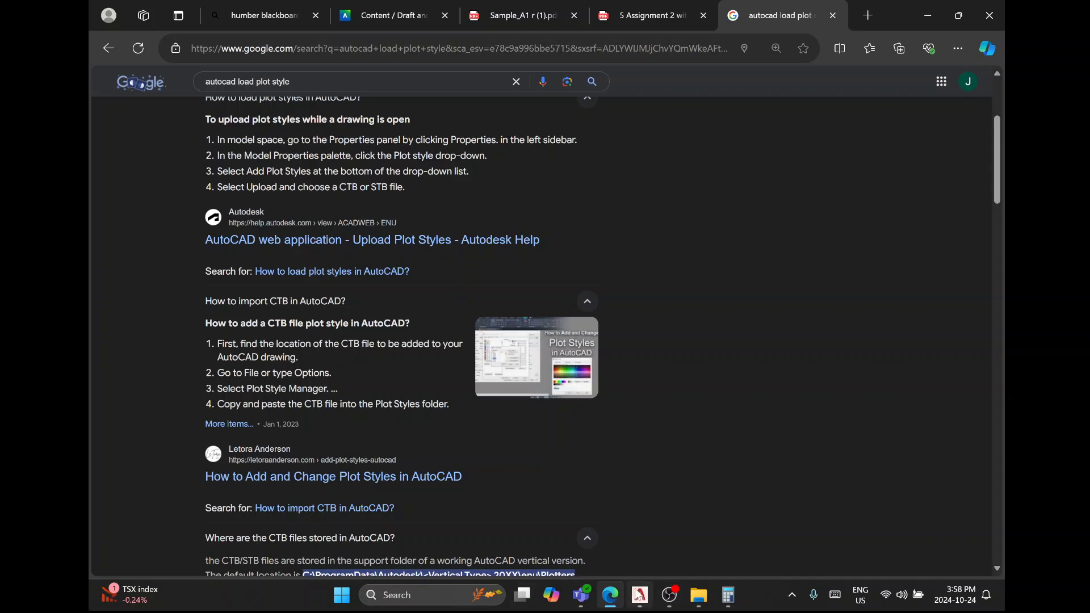
Return to AutoCAD, cancel the page setup, and check the default plot style tables in the Options dialog's Plot Style Table Settings.
{"action": "left_click", "coordinate": [639, 595]}
{"action": "left_click", "coordinate": [684, 455]}
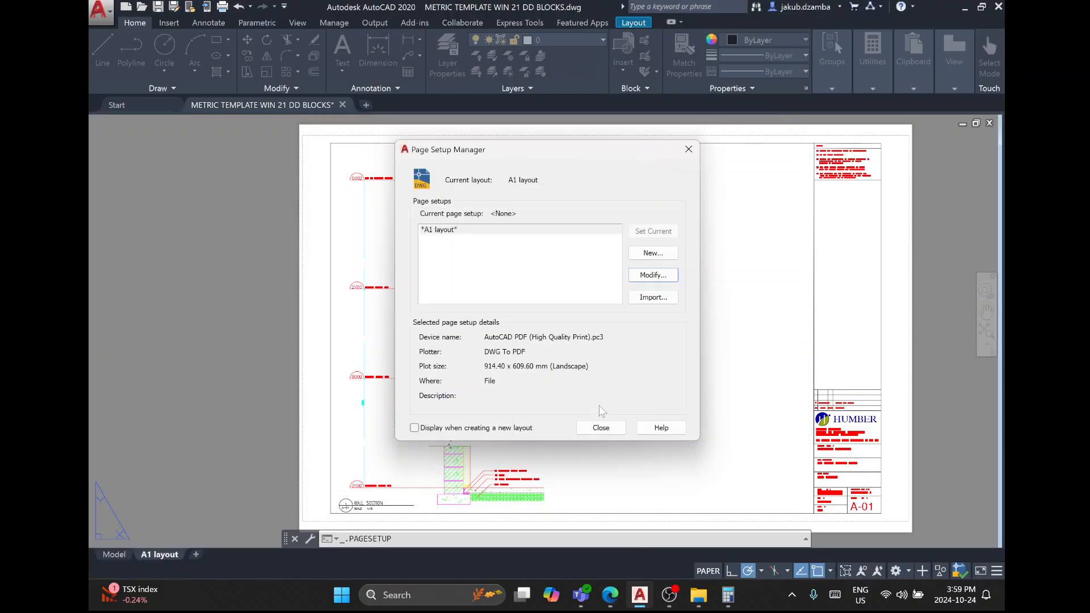
{"action": "left_click", "coordinate": [601, 428]}
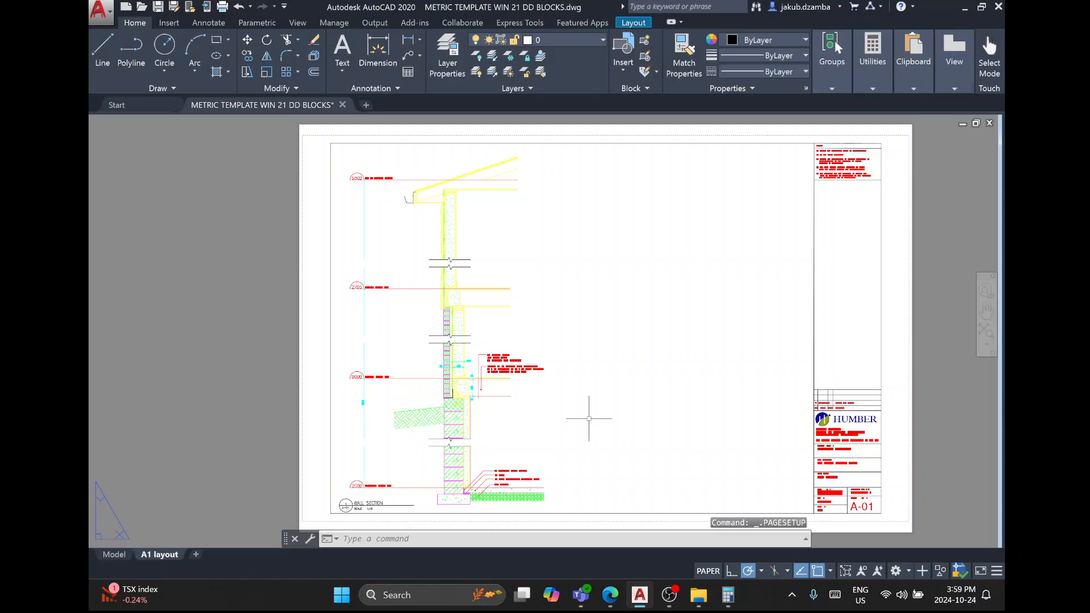
{"action": "type", "text": "options"}
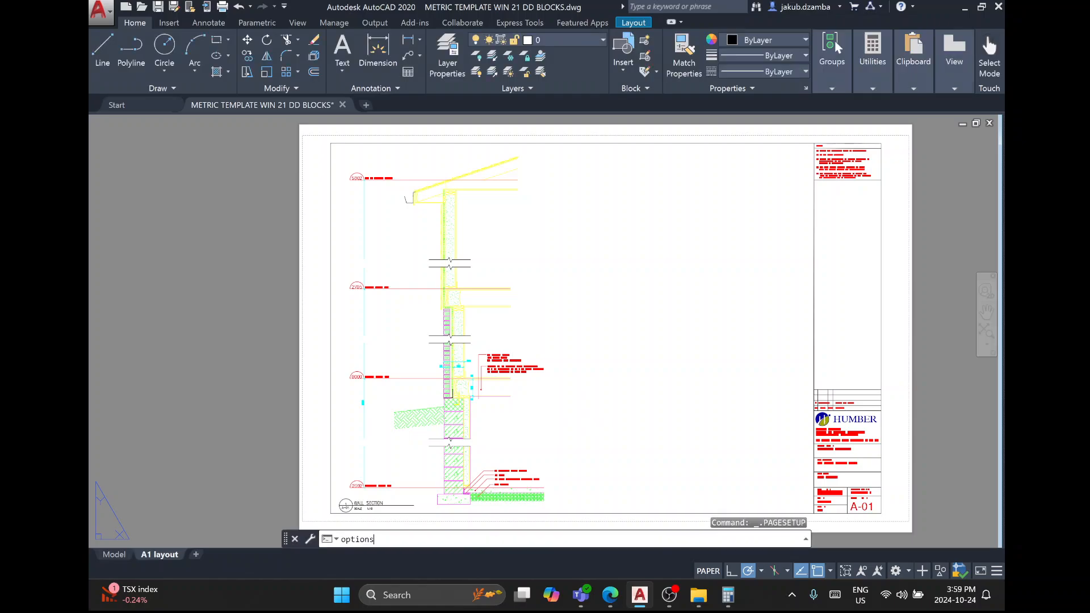
{"action": "key", "text": "Return"}
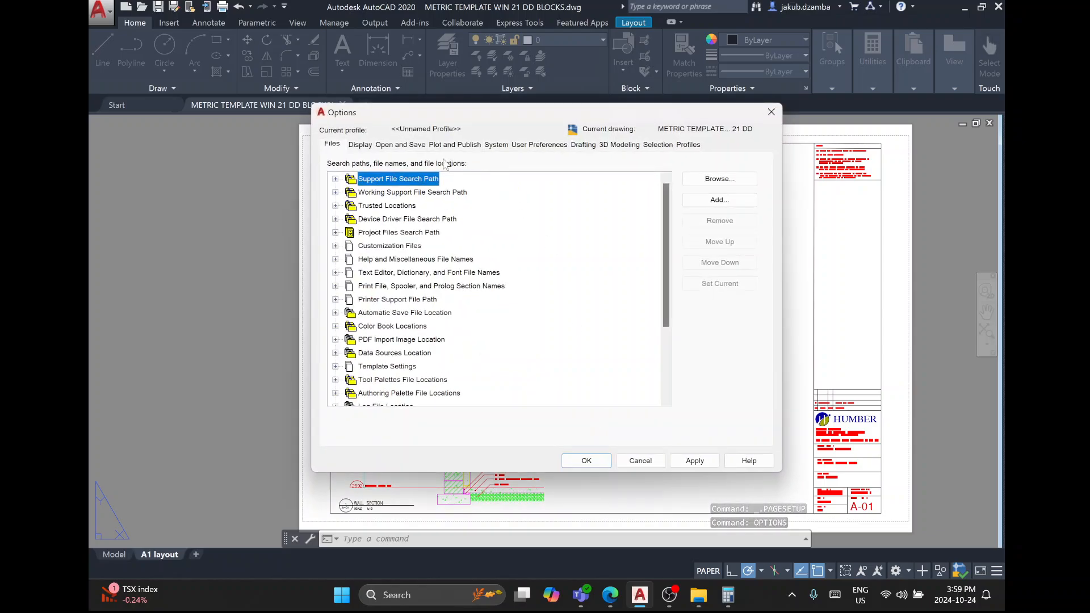
{"action": "left_click", "coordinate": [442, 147]}
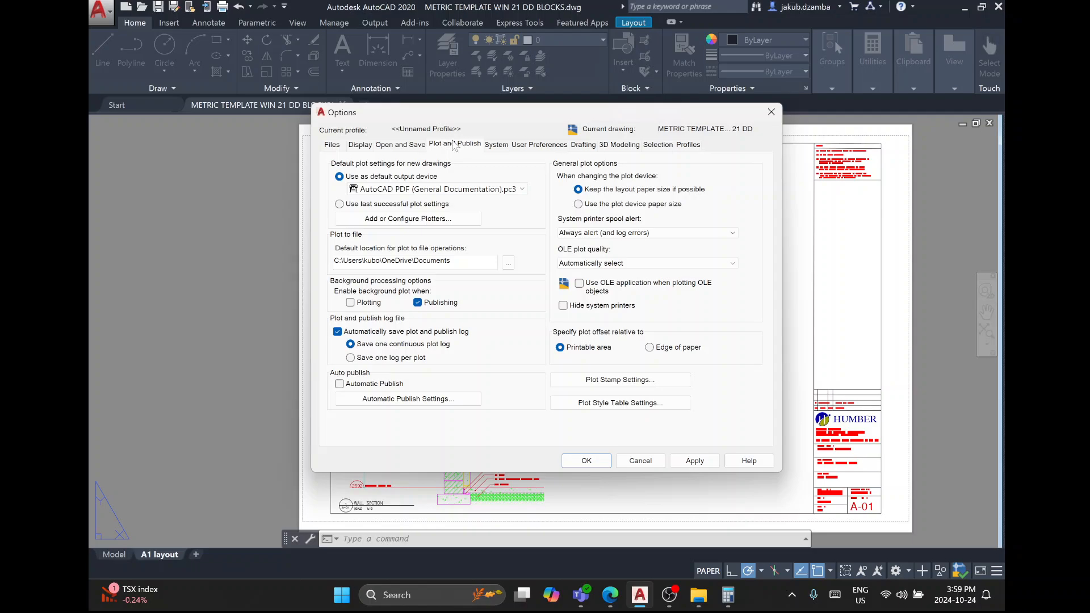
{"action": "left_click", "coordinate": [622, 404]}
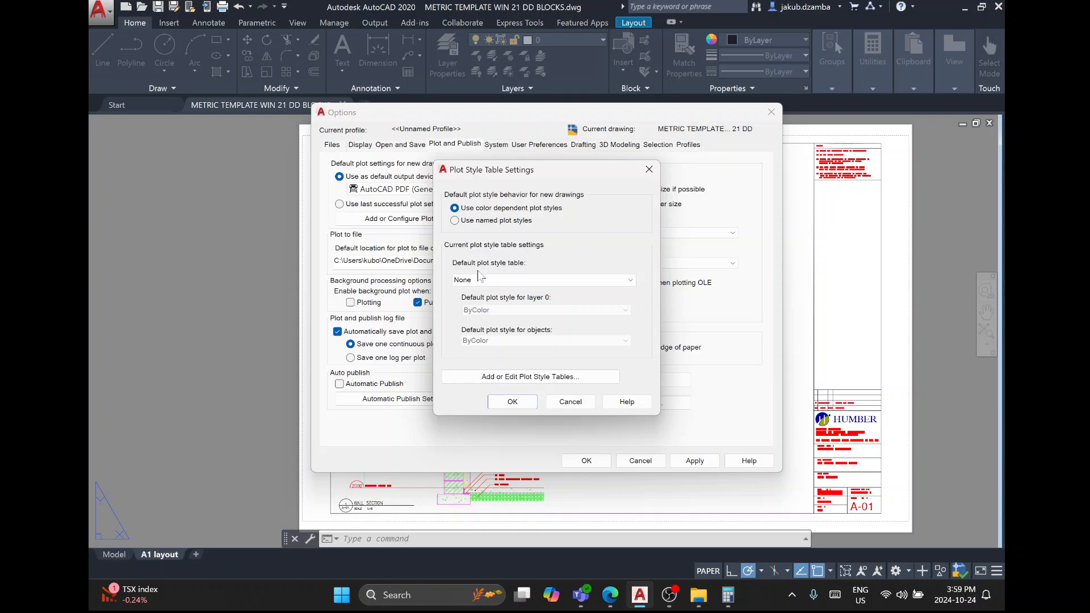
{"action": "left_click", "coordinate": [504, 280]}
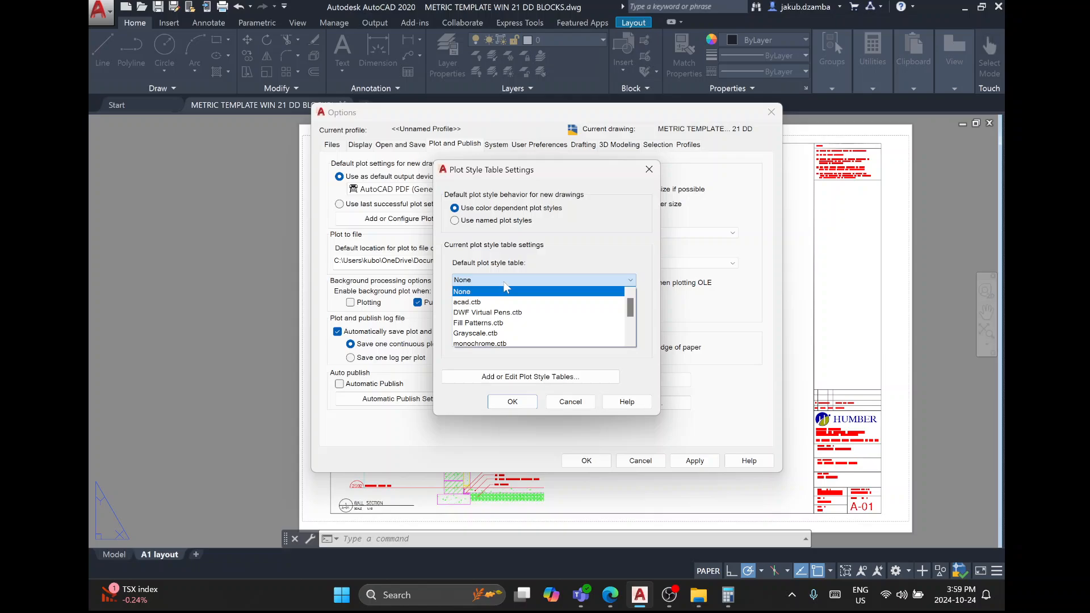
{"action": "scroll", "coordinate": [599, 316], "scroll_direction": "down", "scroll_amount": 2}
{"action": "scroll", "coordinate": [597, 315], "scroll_direction": "up", "scroll_amount": 3}
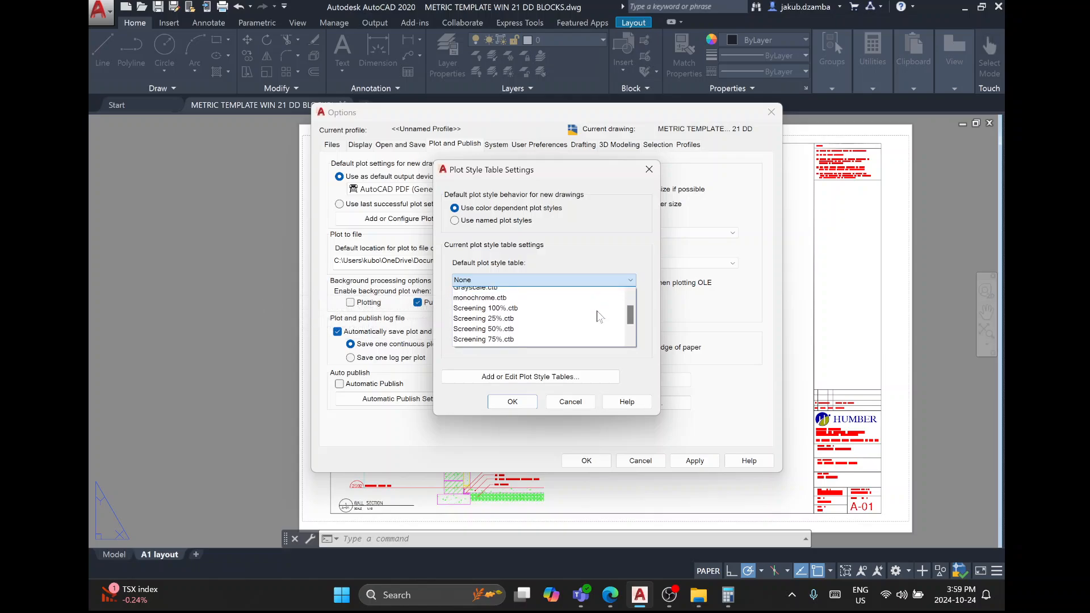
{"action": "left_click", "coordinate": [595, 256]}
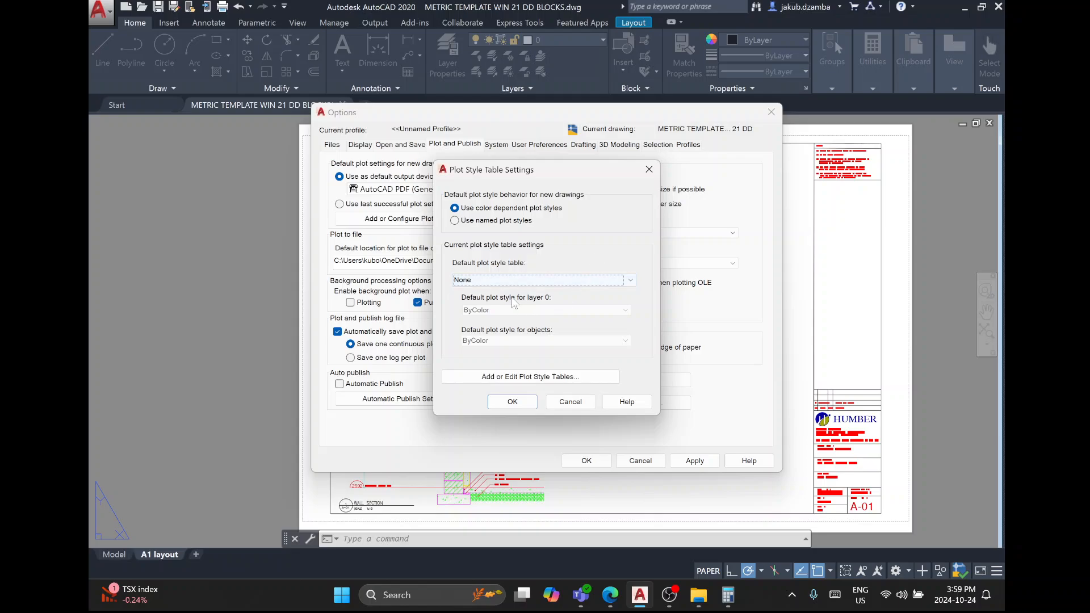
Open AutoCAD's Plot Styles folder from the plot style table settings, paste the New Humber College (1) file there, and confirm the options.
{"action": "left_click", "coordinate": [499, 385]}
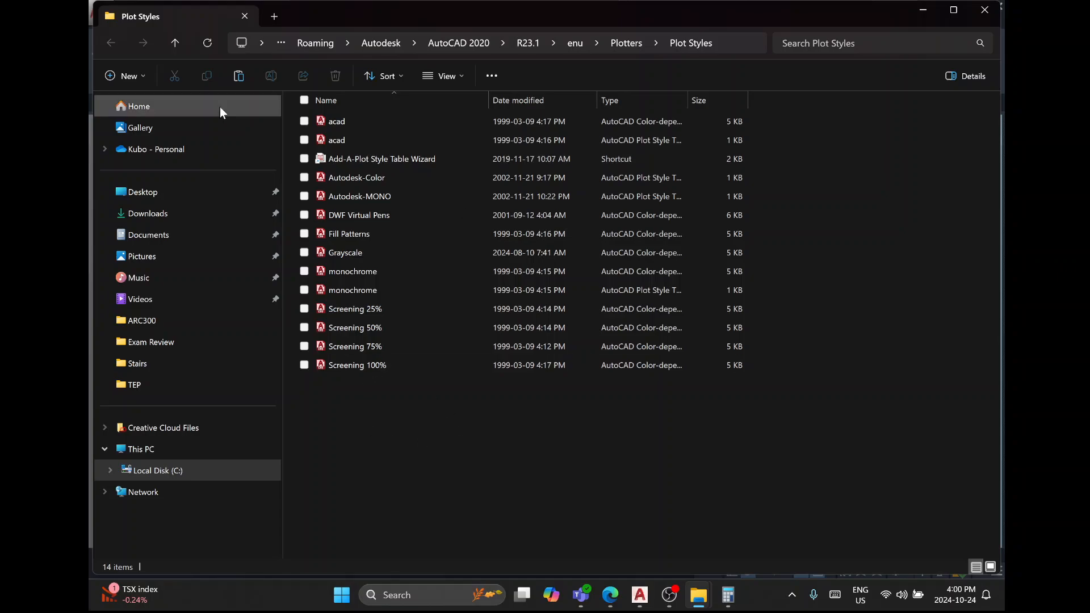
{"action": "right_click", "coordinate": [427, 434]}
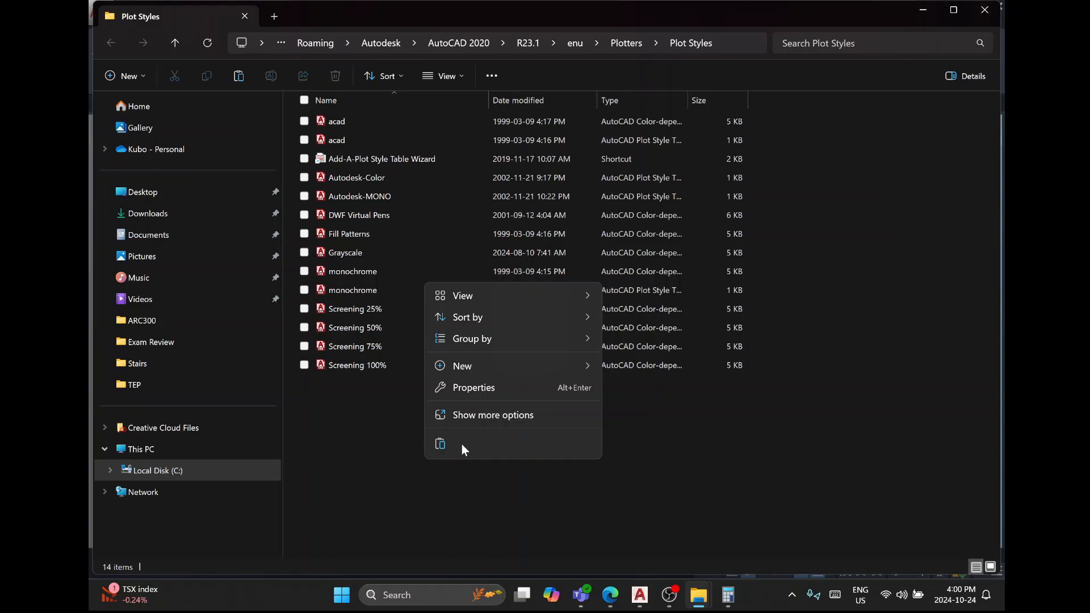
{"action": "left_click", "coordinate": [466, 418]}
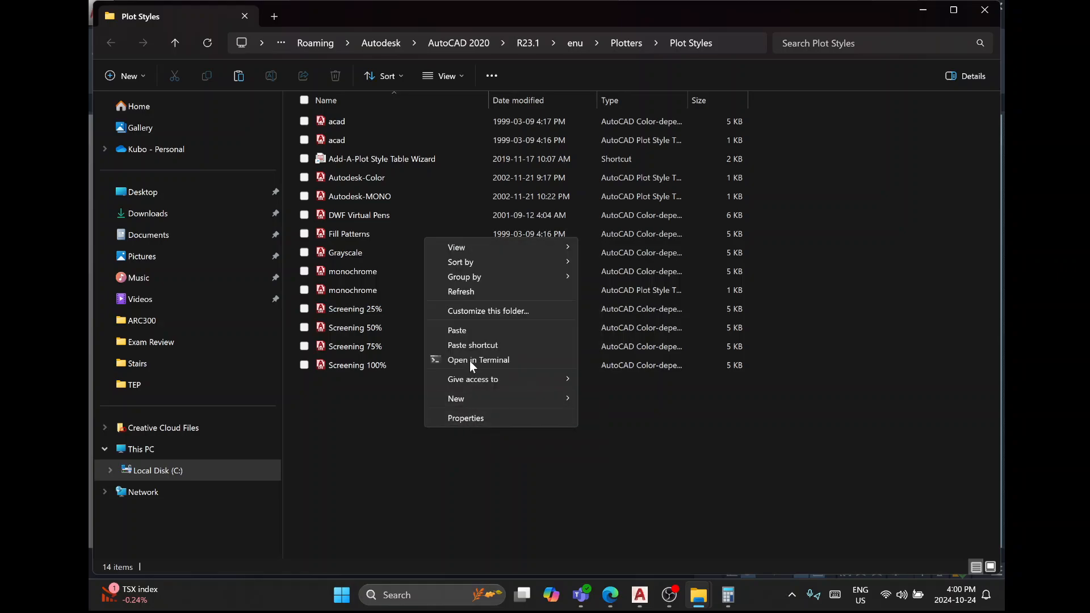
{"action": "left_click", "coordinate": [468, 330]}
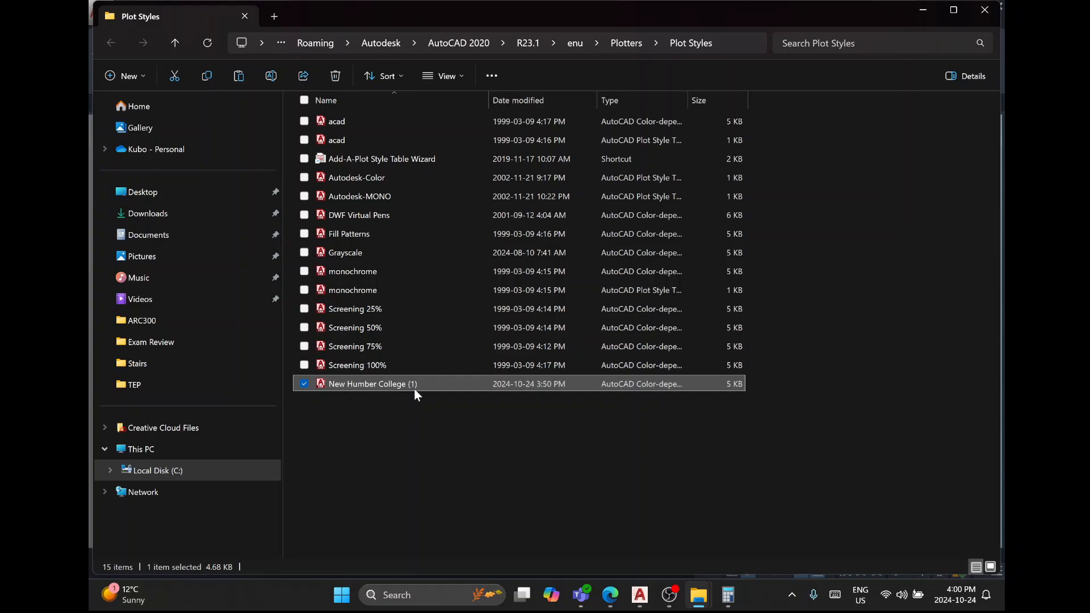
{"action": "left_click", "coordinate": [993, 14]}
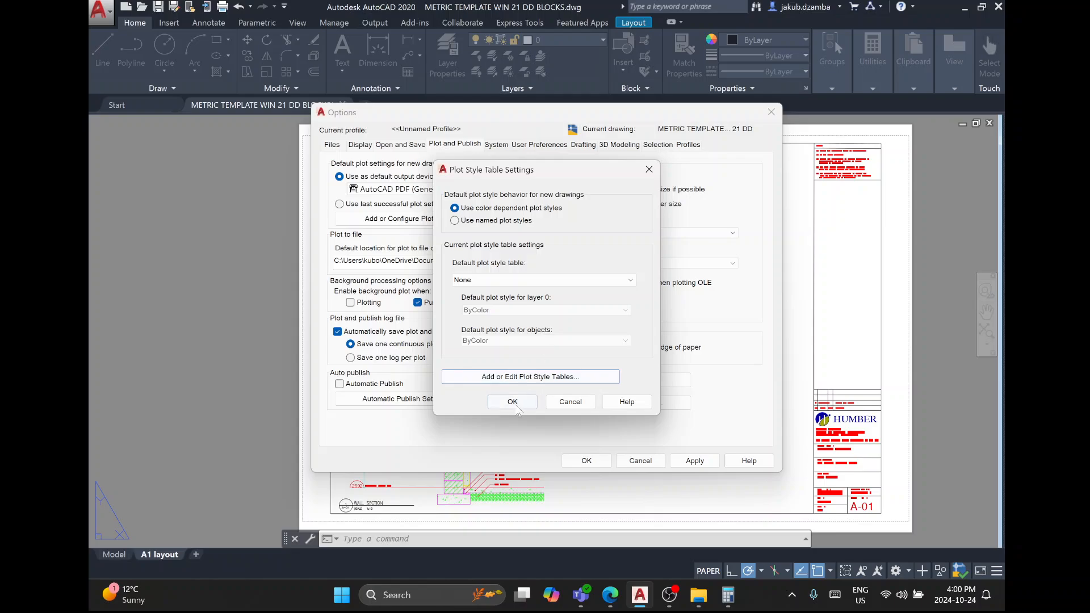
{"action": "left_click", "coordinate": [513, 403]}
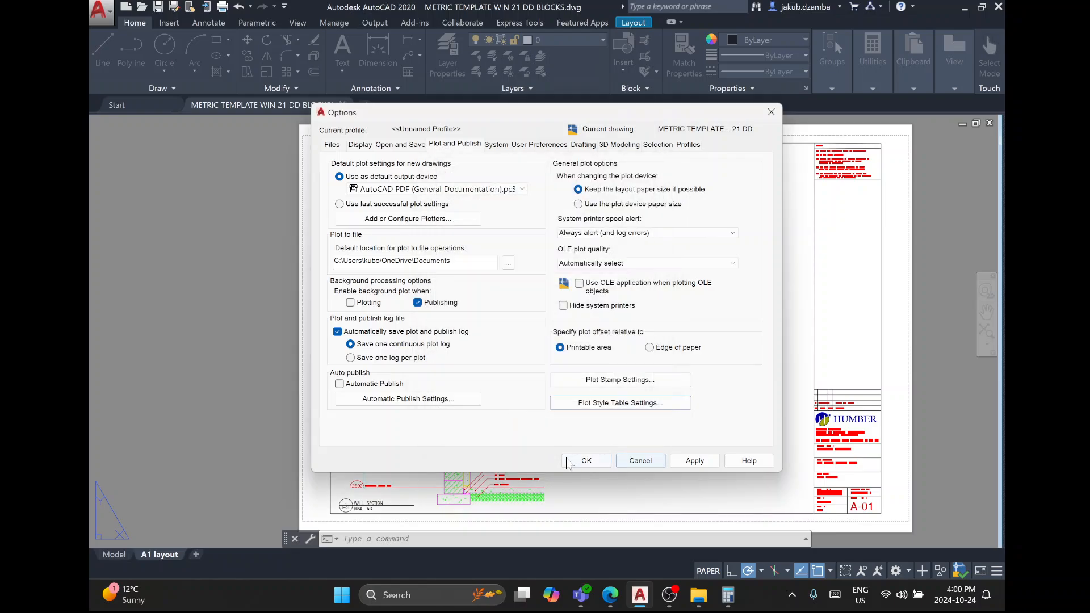
{"action": "left_click", "coordinate": [586, 462]}
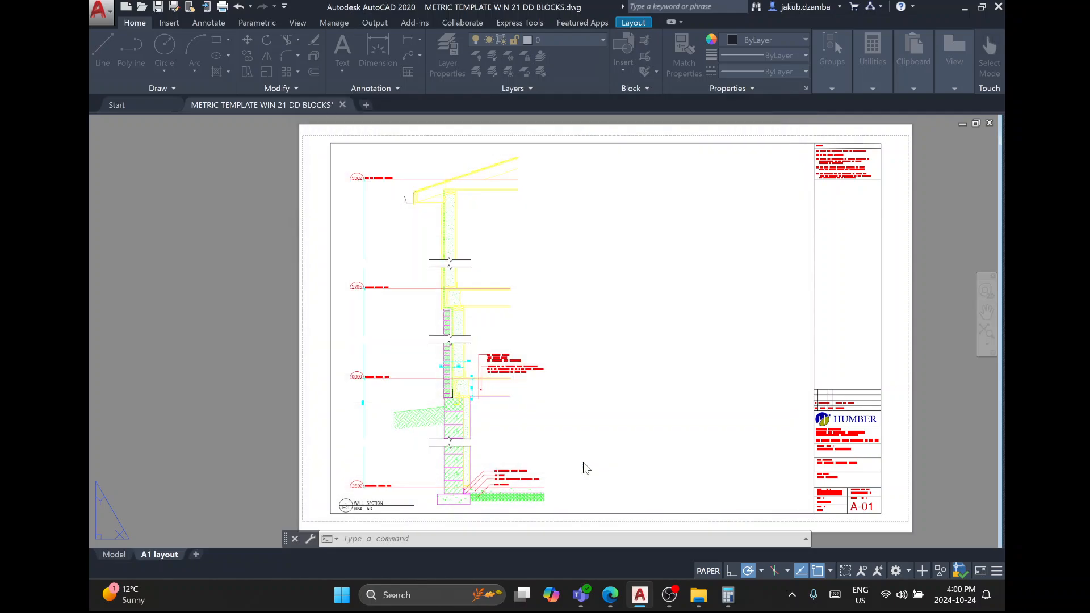
Reopen the A1 layout's page setup and reselect New Humber College.ctb as its plot style table.
{"action": "right_click", "coordinate": [144, 560]}
{"action": "left_click", "coordinate": [328, 448]}
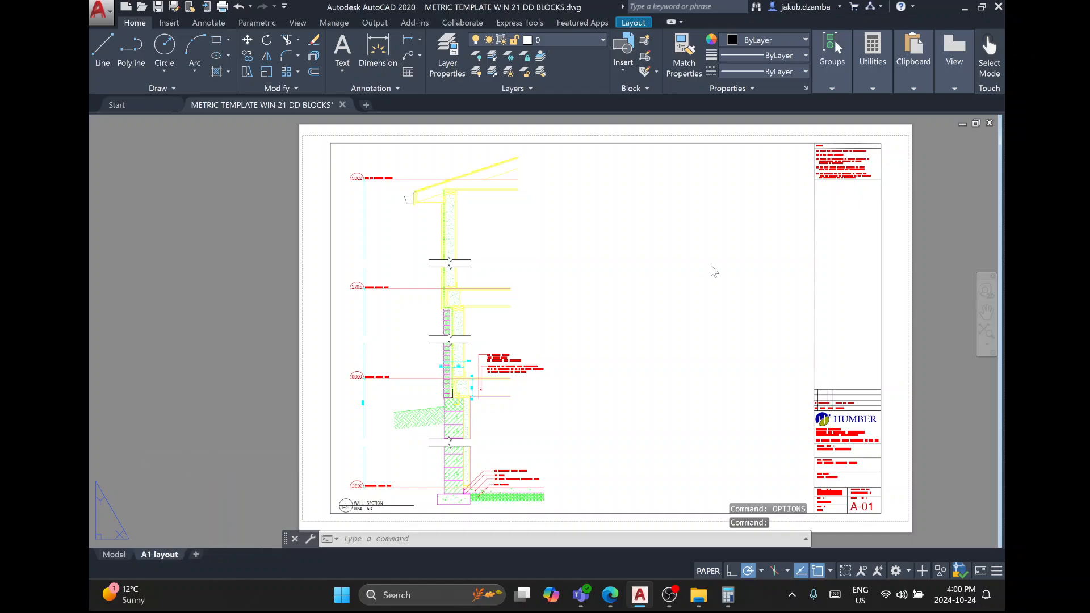
{"action": "left_click", "coordinate": [653, 275]}
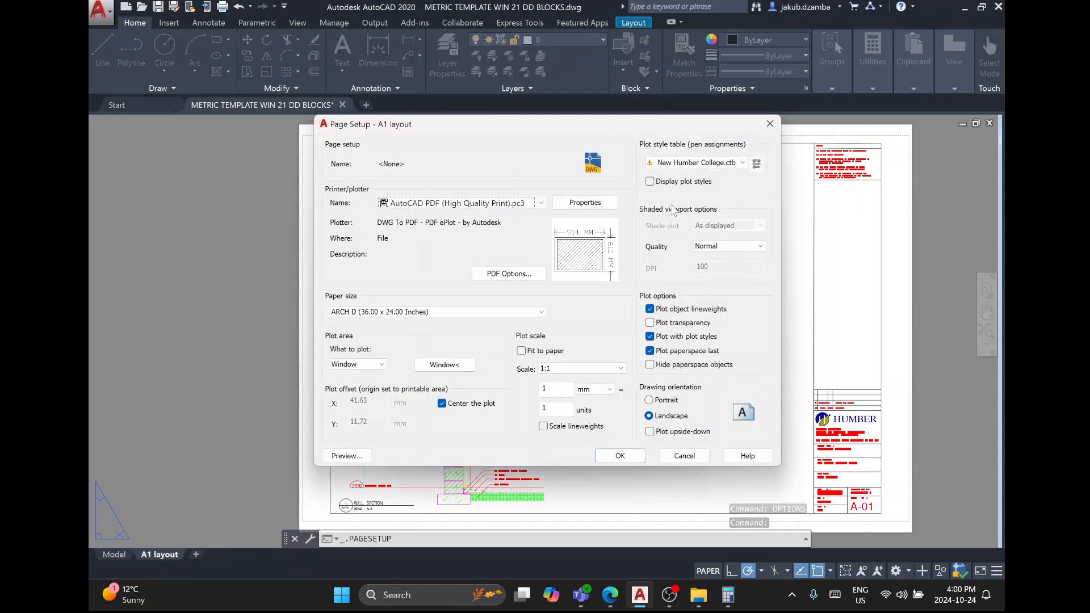
{"action": "left_click", "coordinate": [743, 163]}
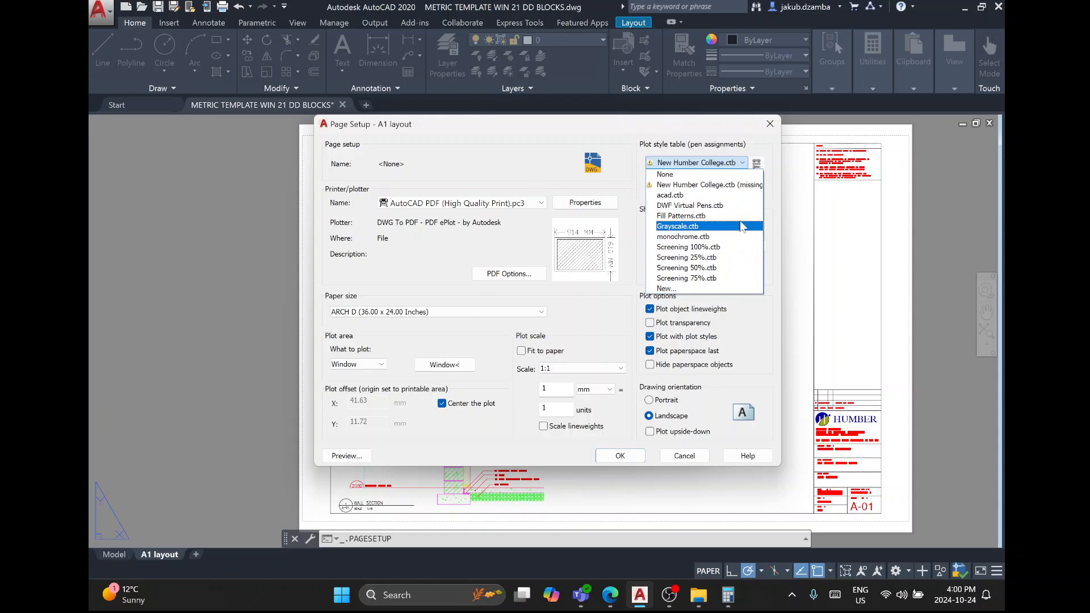
{"action": "left_click", "coordinate": [732, 185]}
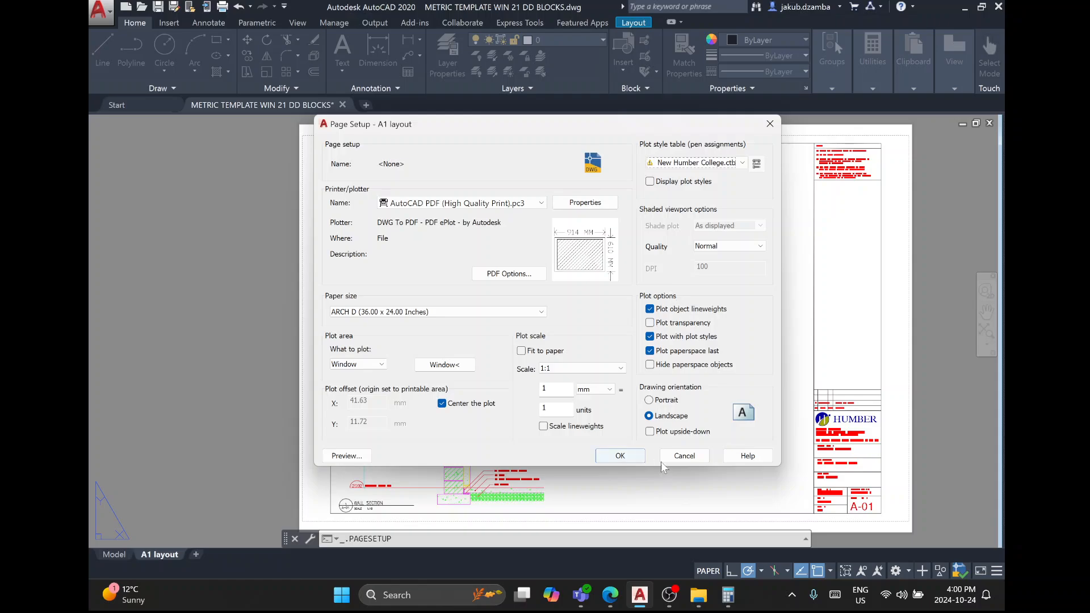
{"action": "left_click", "coordinate": [619, 456]}
{"action": "left_click", "coordinate": [580, 433]}
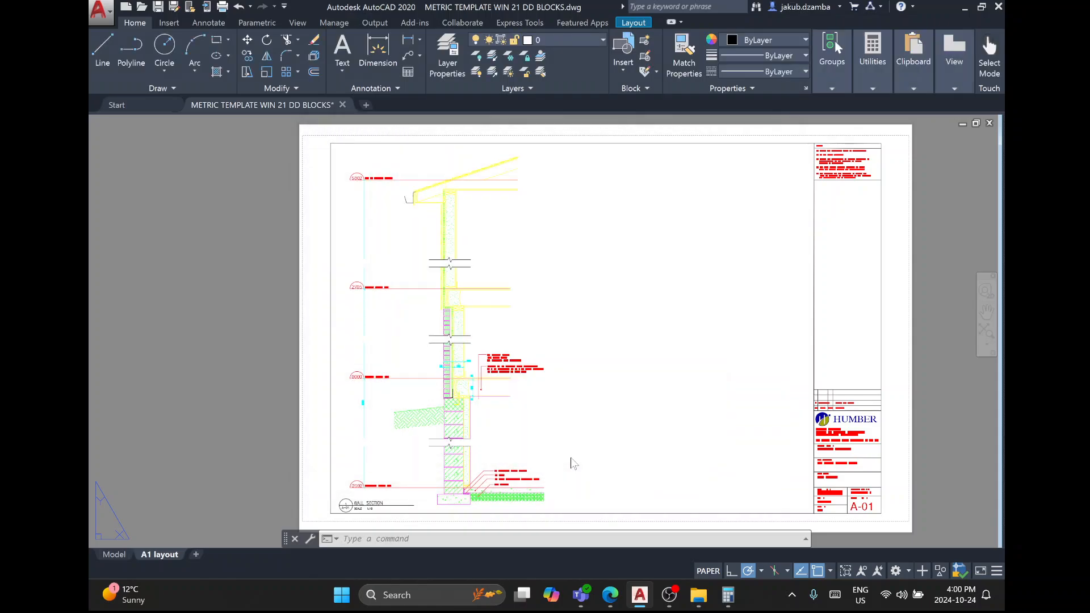
In the Options dialog's Plot Style Table Settings, set the default plot style table to New Humber College (1).ctb and confirm the options.
{"action": "type", "text": "options"}
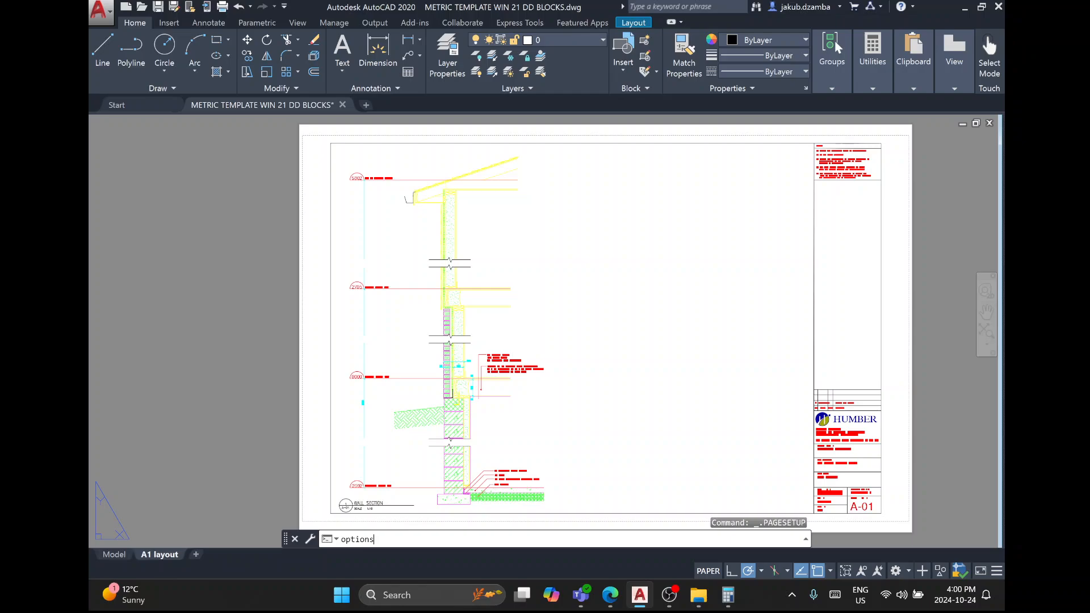
{"action": "key", "text": "Return"}
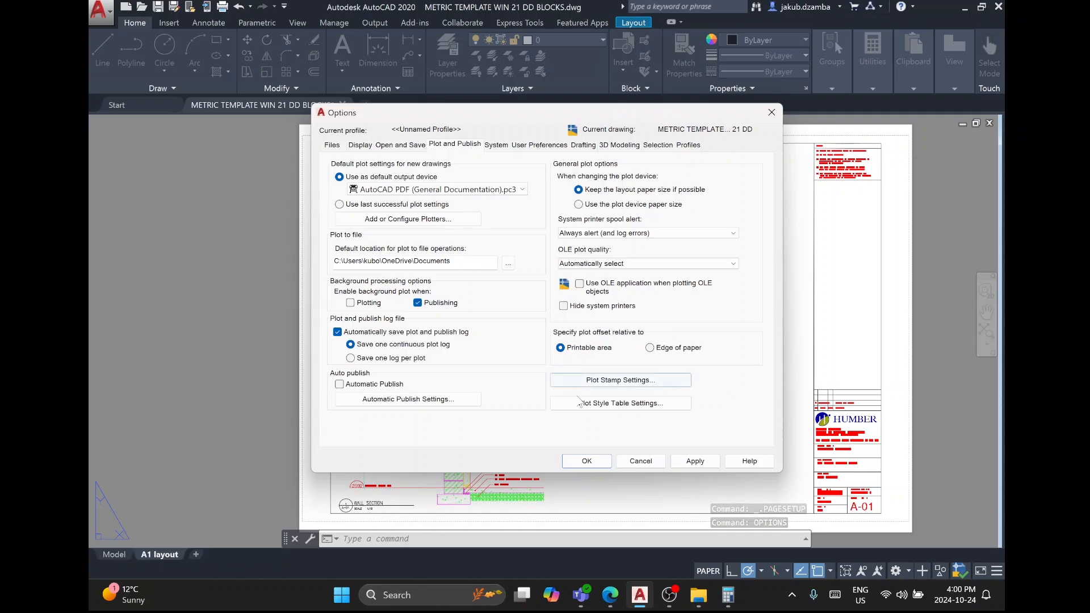
{"action": "left_click", "coordinate": [581, 403]}
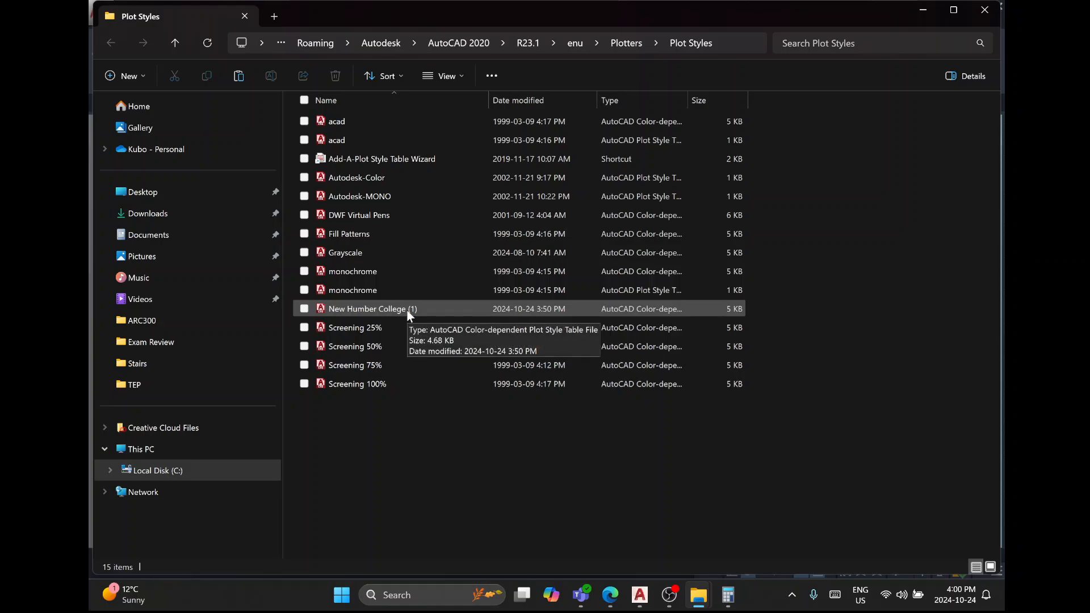
{"action": "left_click", "coordinate": [985, 10]}
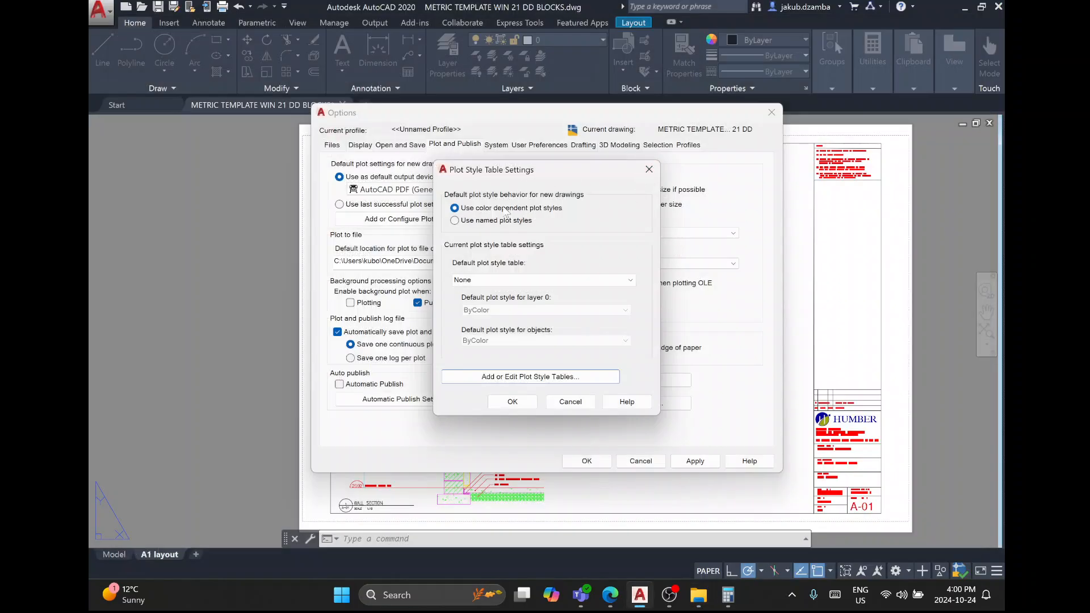
{"action": "left_click", "coordinate": [485, 280]}
{"action": "scroll", "coordinate": [541, 316], "scroll_direction": "down", "scroll_amount": 4}
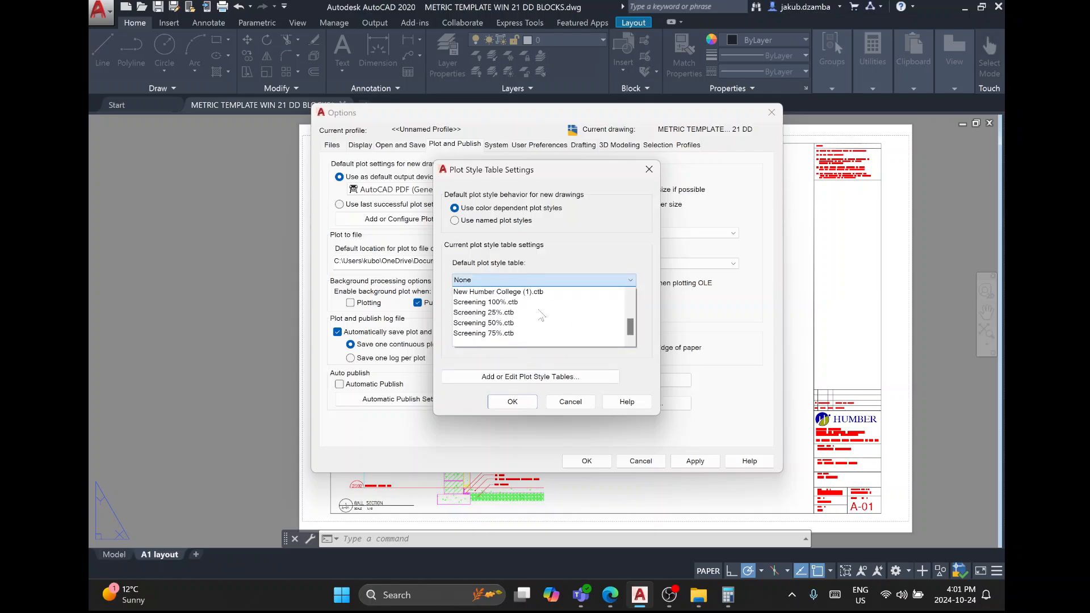
{"action": "left_click", "coordinate": [504, 291]}
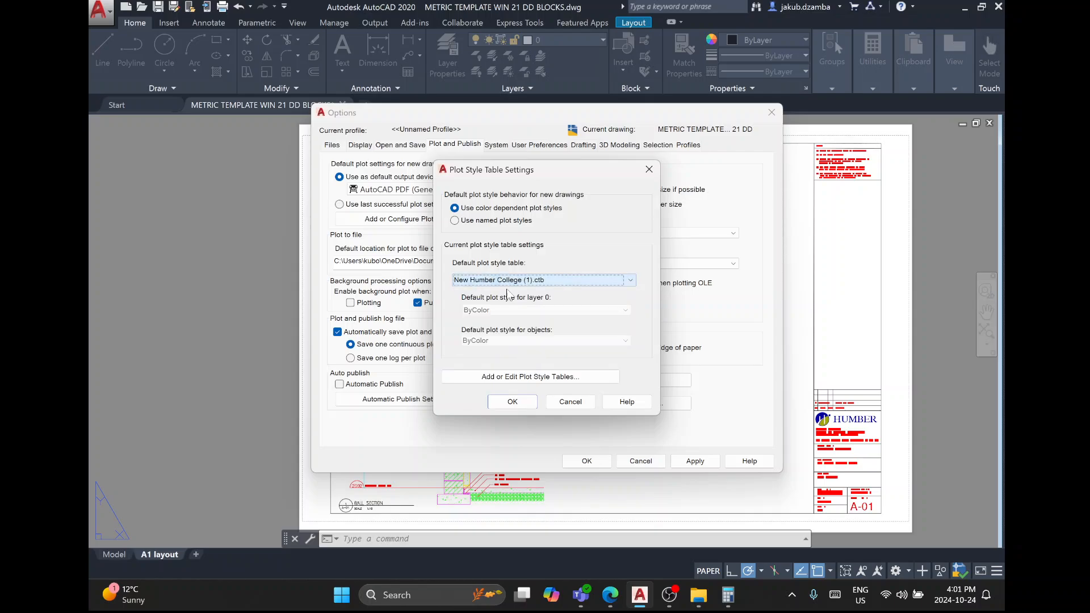
{"action": "left_click", "coordinate": [513, 402]}
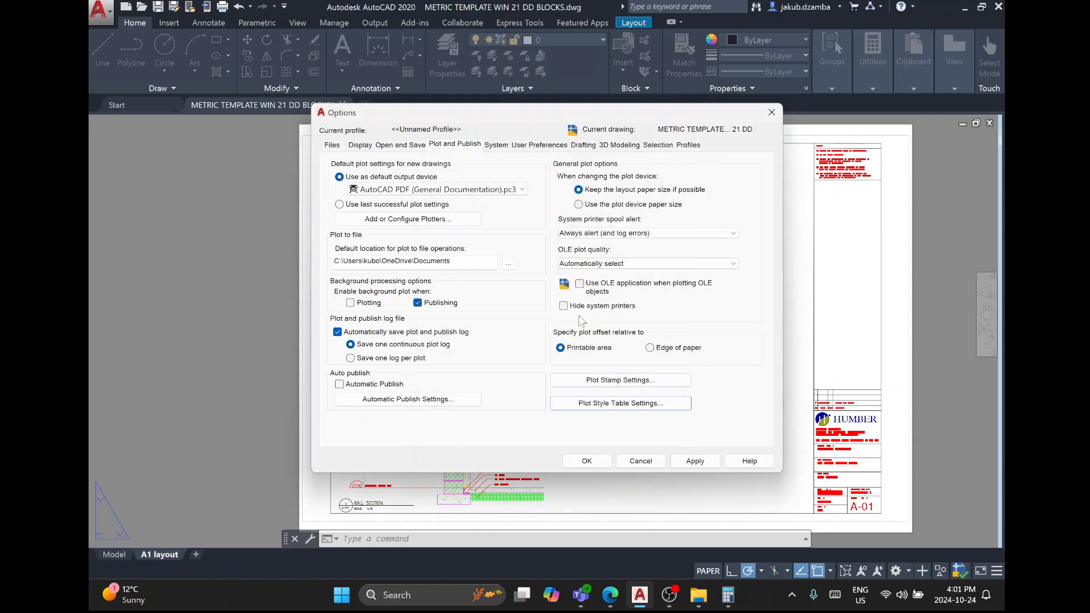
{"action": "left_click", "coordinate": [586, 461]}
Modify the A1 layout's page setup to use New Humber College (1).ctb as its plot style table.
{"action": "right_click", "coordinate": [165, 554]}
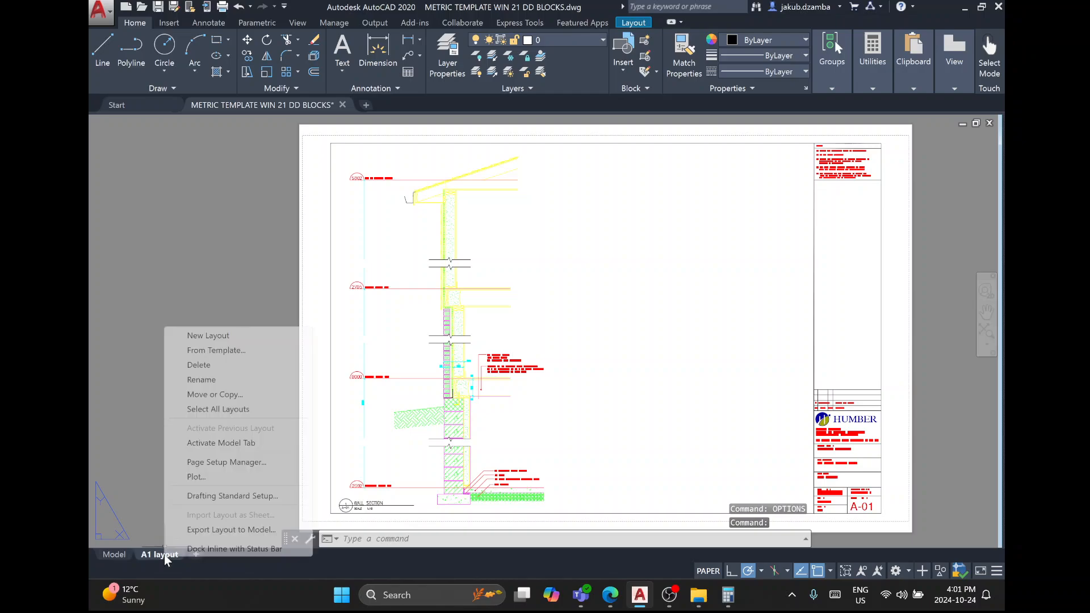
{"action": "left_click", "coordinate": [191, 463]}
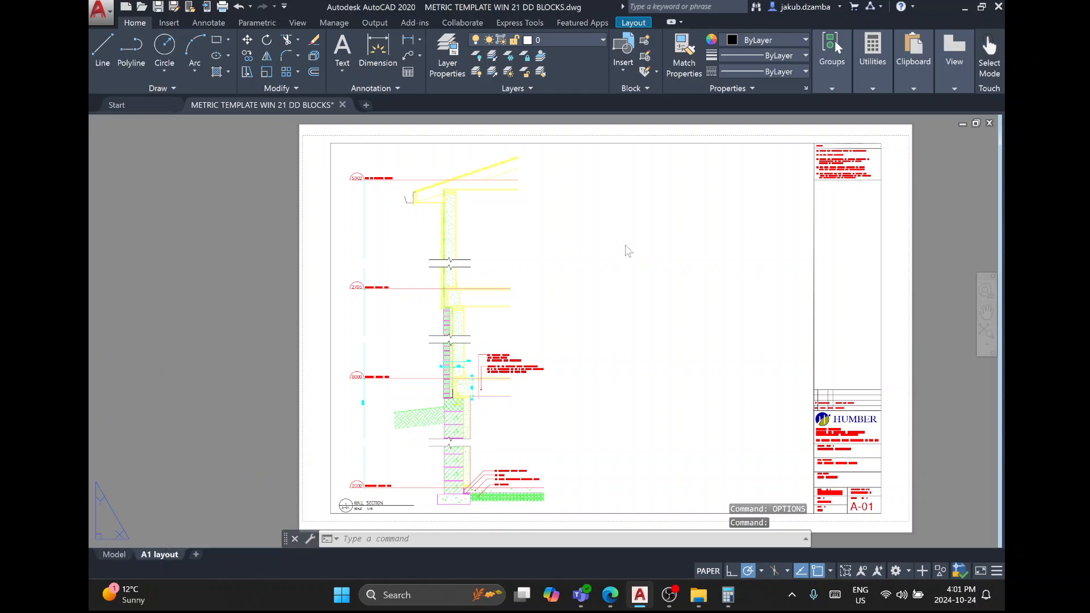
{"action": "left_click", "coordinate": [653, 274]}
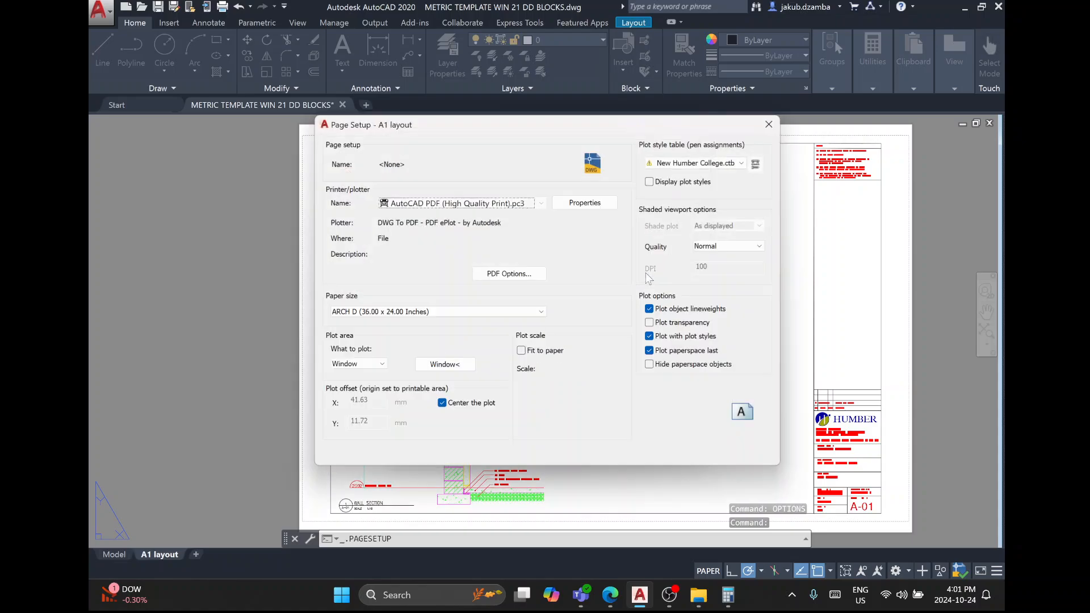
{"action": "left_click", "coordinate": [744, 164]}
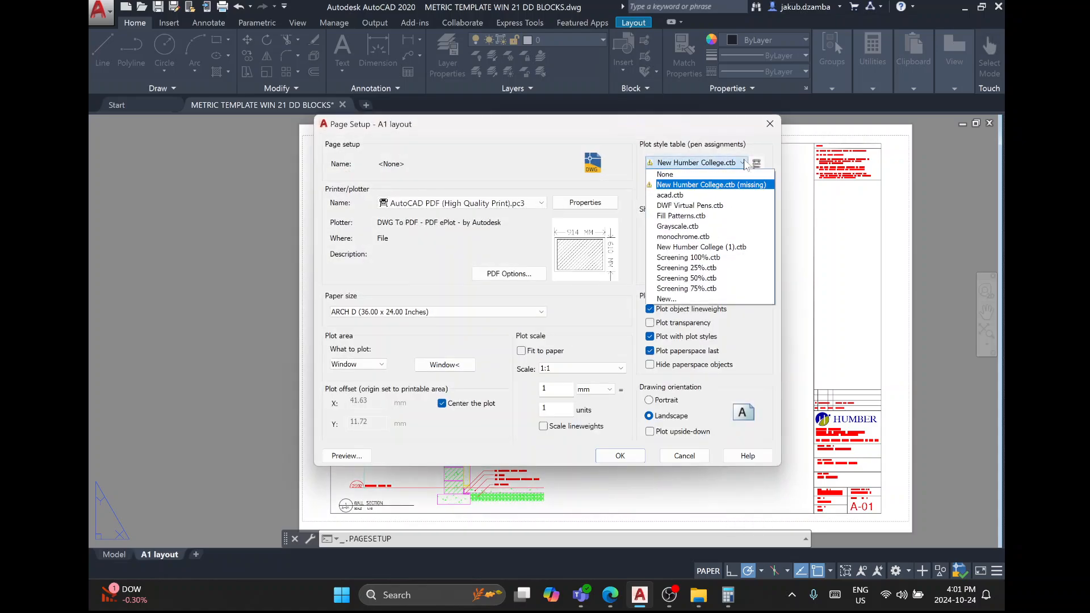
{"action": "left_click", "coordinate": [677, 249]}
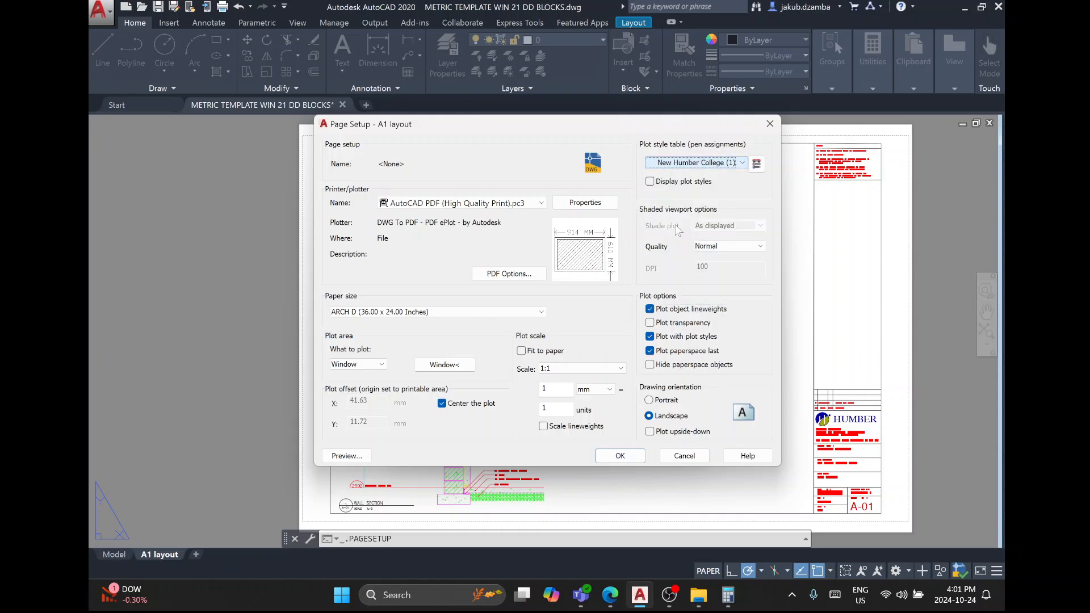
Preview the A1 sheet from the page setup and examine the hatch lineweights around the foundation wall and footing.
{"action": "left_click", "coordinate": [359, 457]}
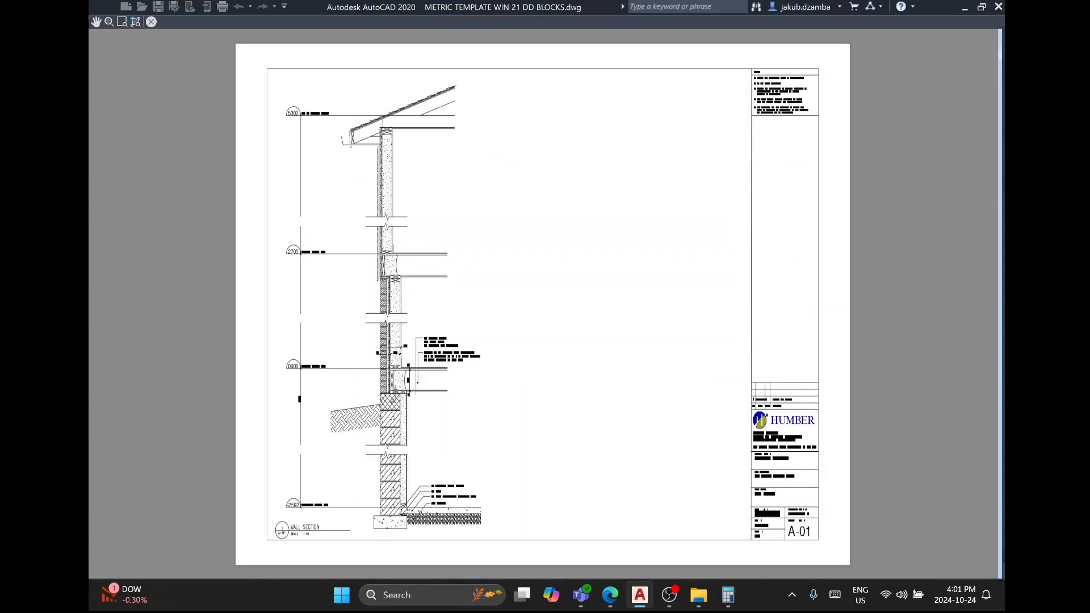
{"action": "scroll", "coordinate": [387, 464], "scroll_direction": "up", "scroll_amount": 10}
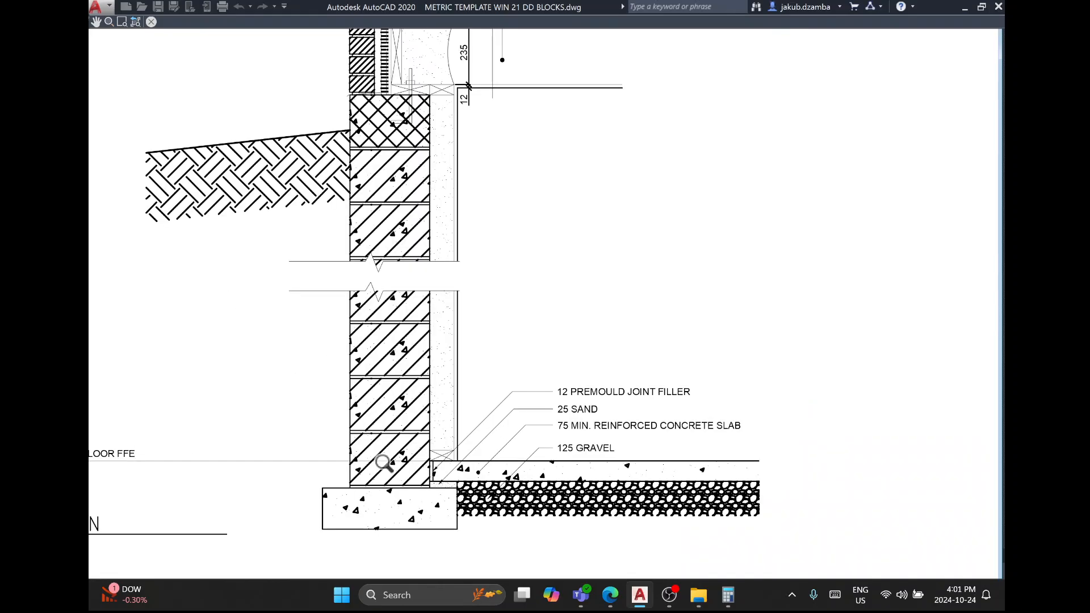
{"action": "scroll", "coordinate": [561, 273], "scroll_direction": "down", "scroll_amount": 2}
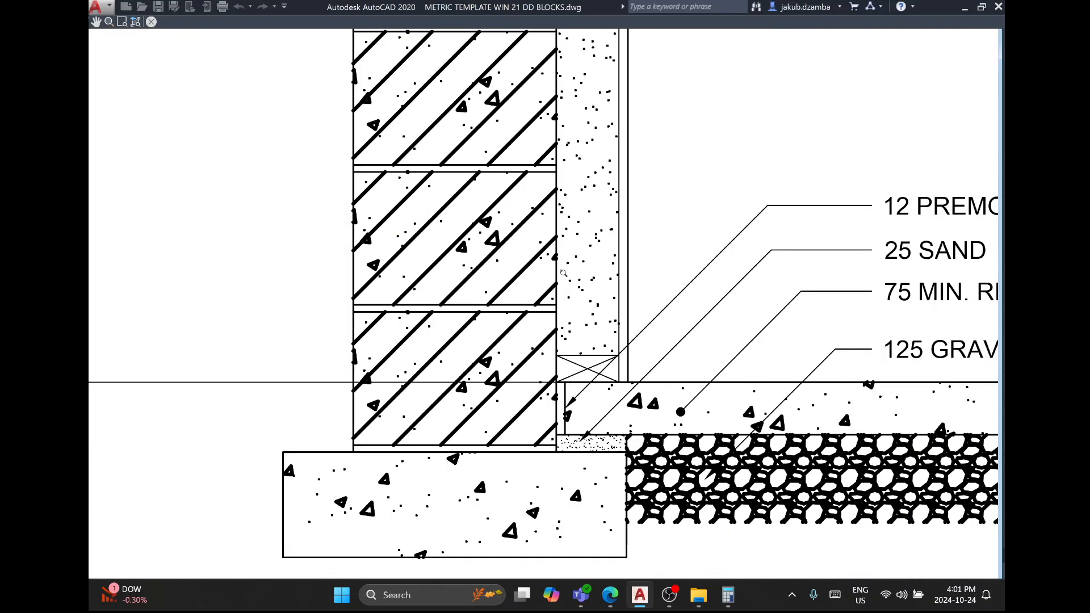
{"action": "scroll", "coordinate": [576, 354], "scroll_direction": "down", "scroll_amount": 2}
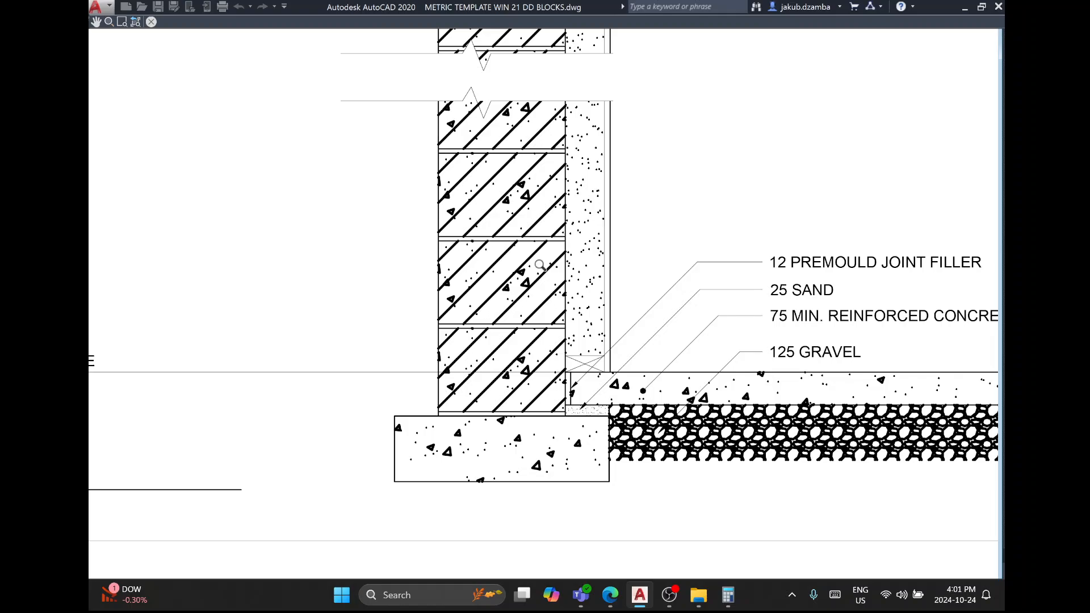
{"action": "scroll", "coordinate": [578, 273], "scroll_direction": "down", "scroll_amount": 2}
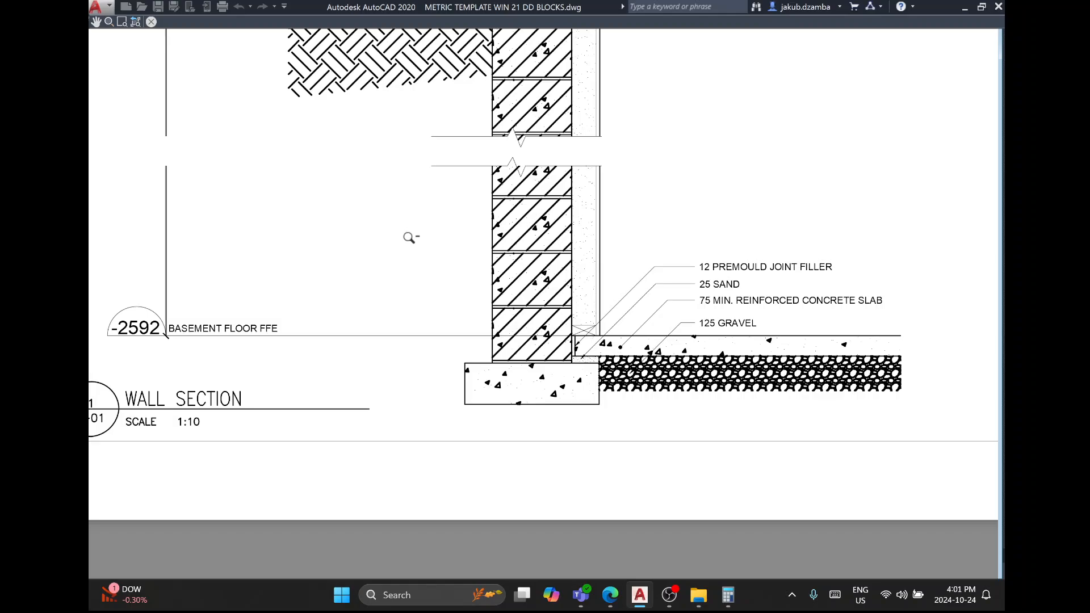
{"action": "scroll", "coordinate": [409, 237], "scroll_direction": "up", "scroll_amount": 2}
{"action": "key", "text": "Escape"}
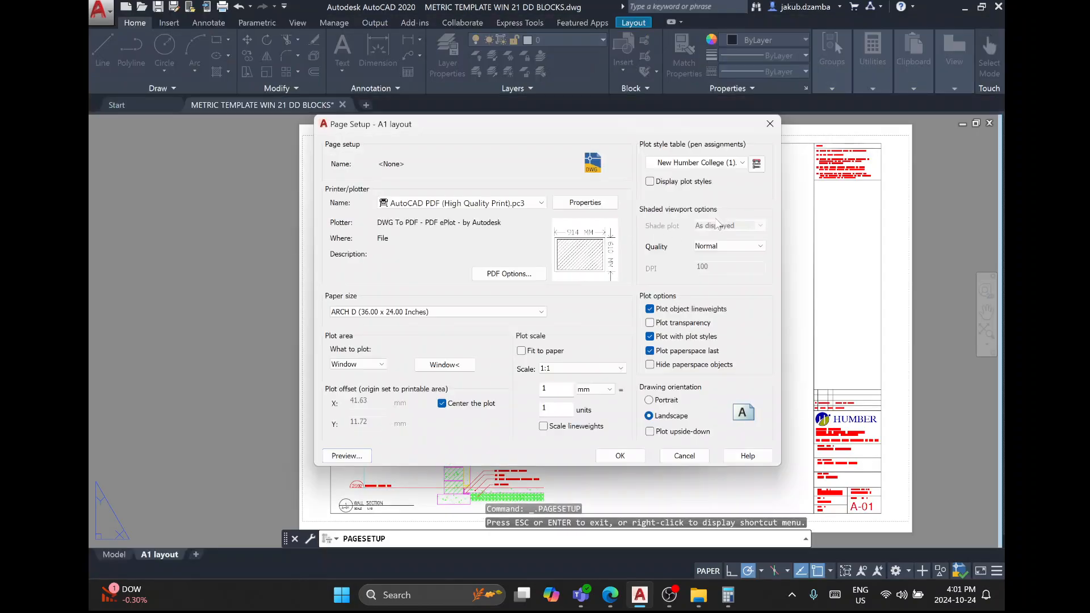
Set Color 3's lineweight to 0.0900 mm in New Humber College (1).ctb, save the table, and confirm the A1 page setup.
{"action": "left_click", "coordinate": [755, 165]}
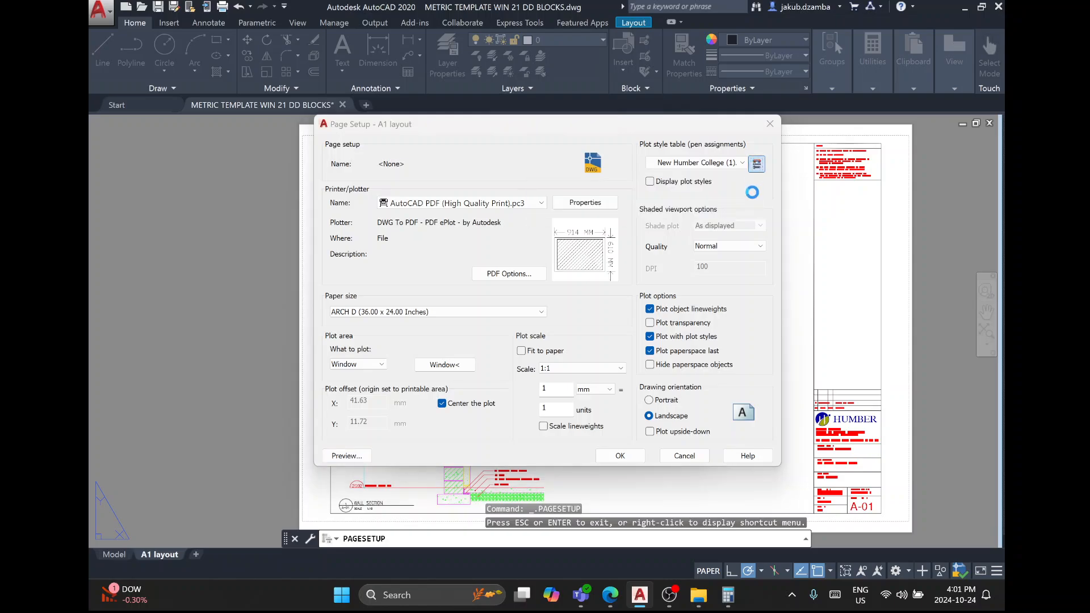
{"action": "left_click", "coordinate": [433, 198]}
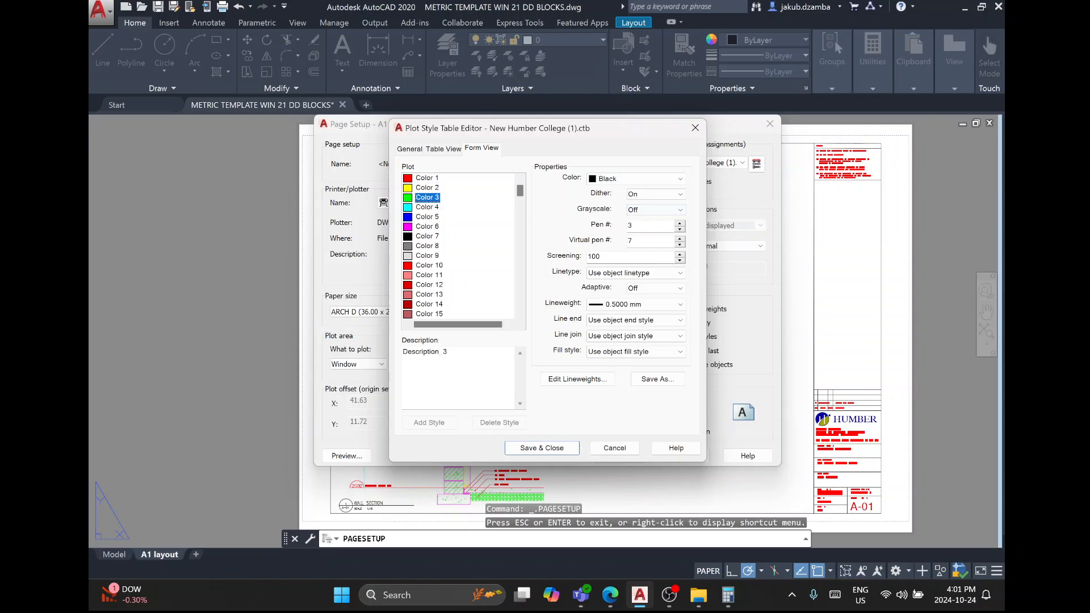
{"action": "left_click", "coordinate": [658, 305]}
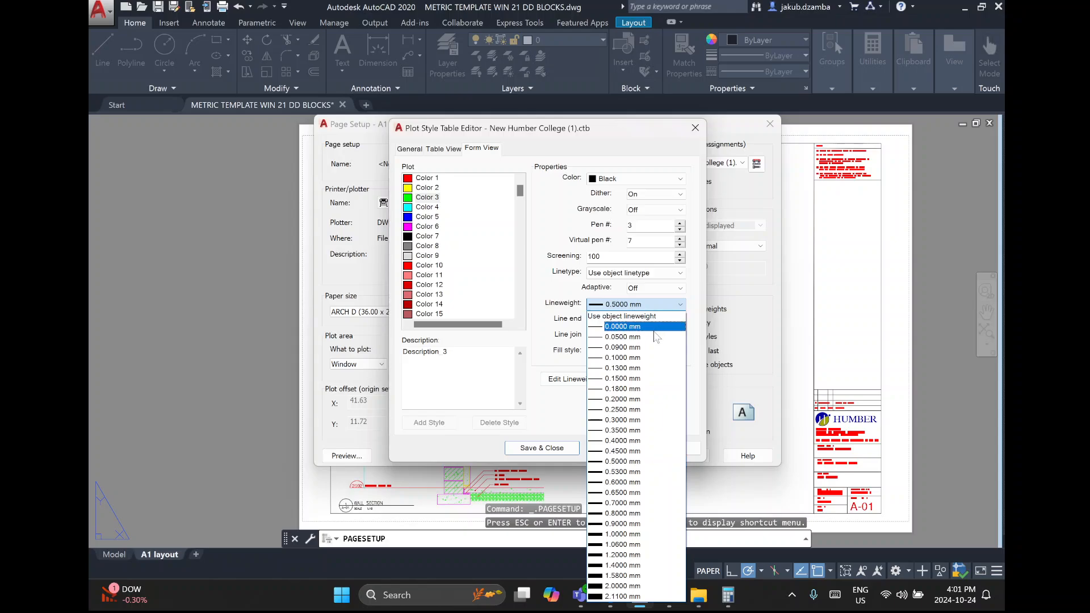
{"action": "left_click", "coordinate": [635, 347]}
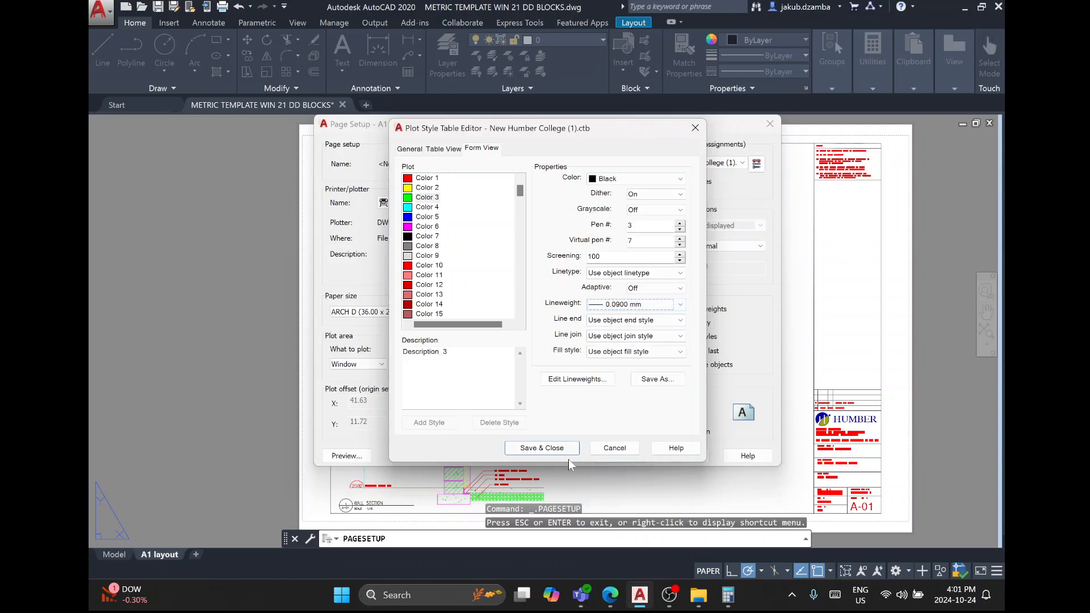
{"action": "left_click", "coordinate": [555, 448]}
{"action": "left_click", "coordinate": [618, 456]}
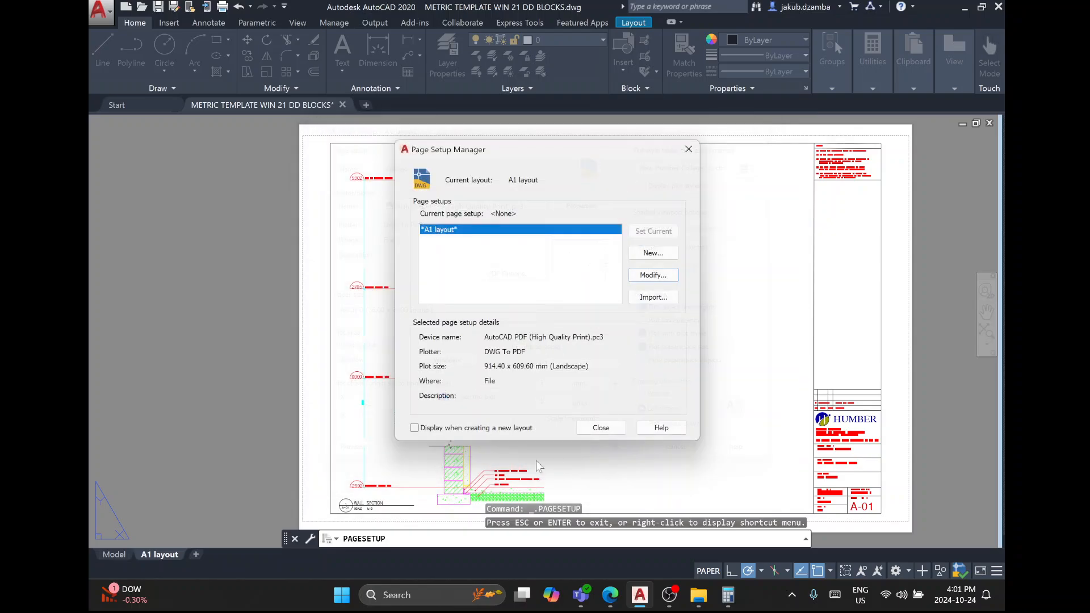
{"action": "left_click", "coordinate": [601, 430]}
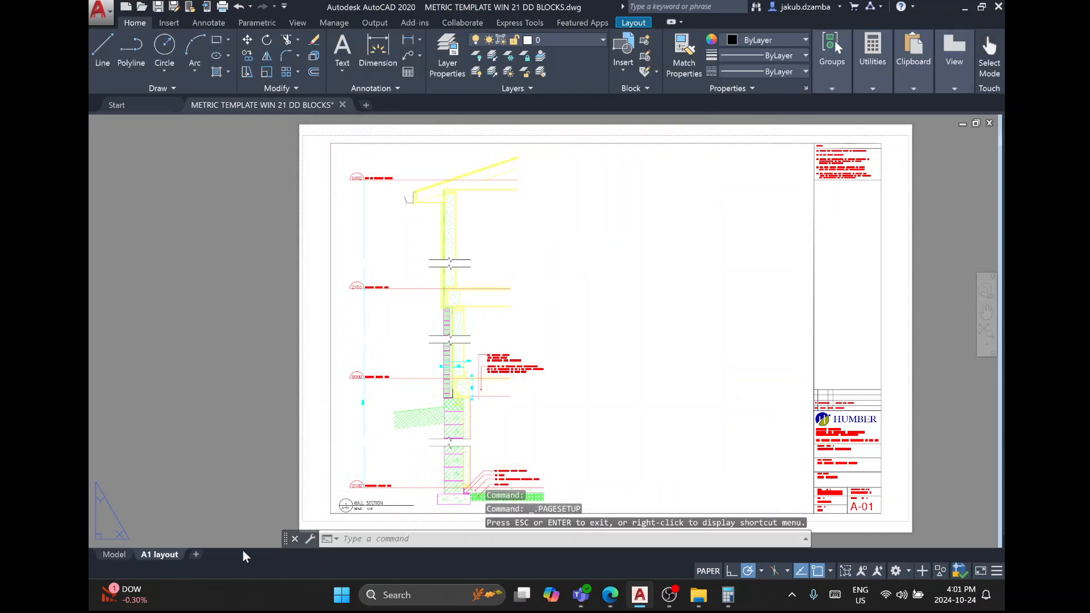
Start plotting the A1 layout, open its plot preview, and examine hatch and dimension lineweights along the foundation and brick wall.
{"action": "right_click", "coordinate": [177, 554]}
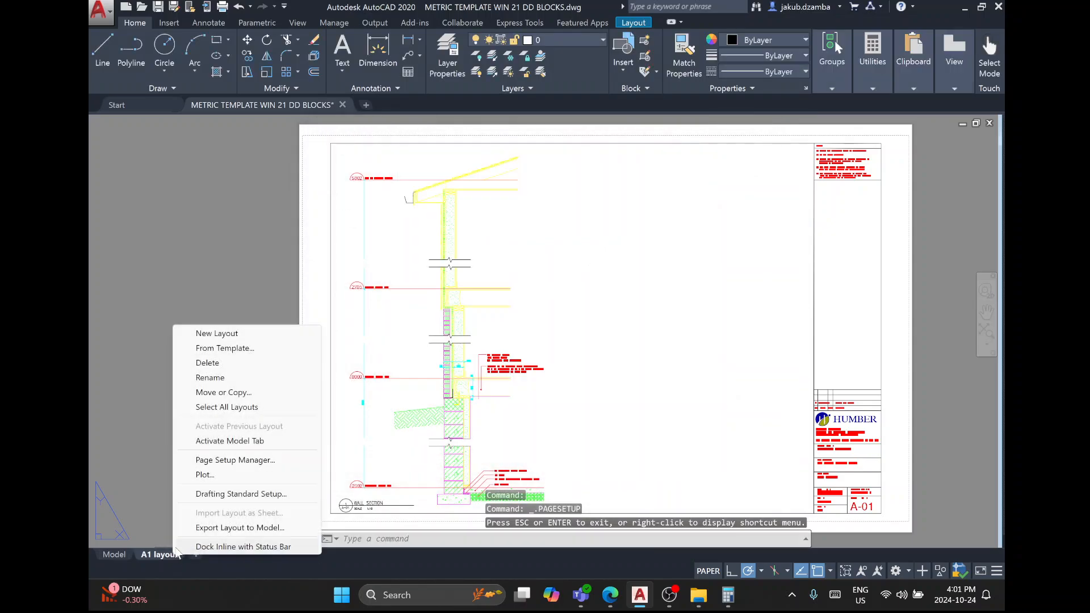
{"action": "left_click", "coordinate": [205, 474]}
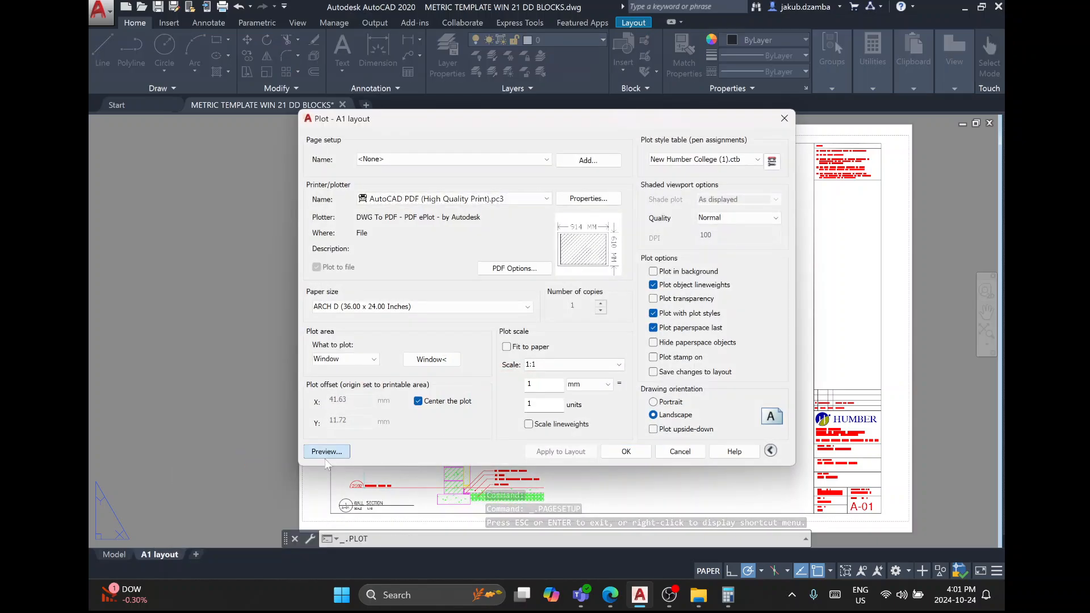
{"action": "left_click", "coordinate": [326, 453]}
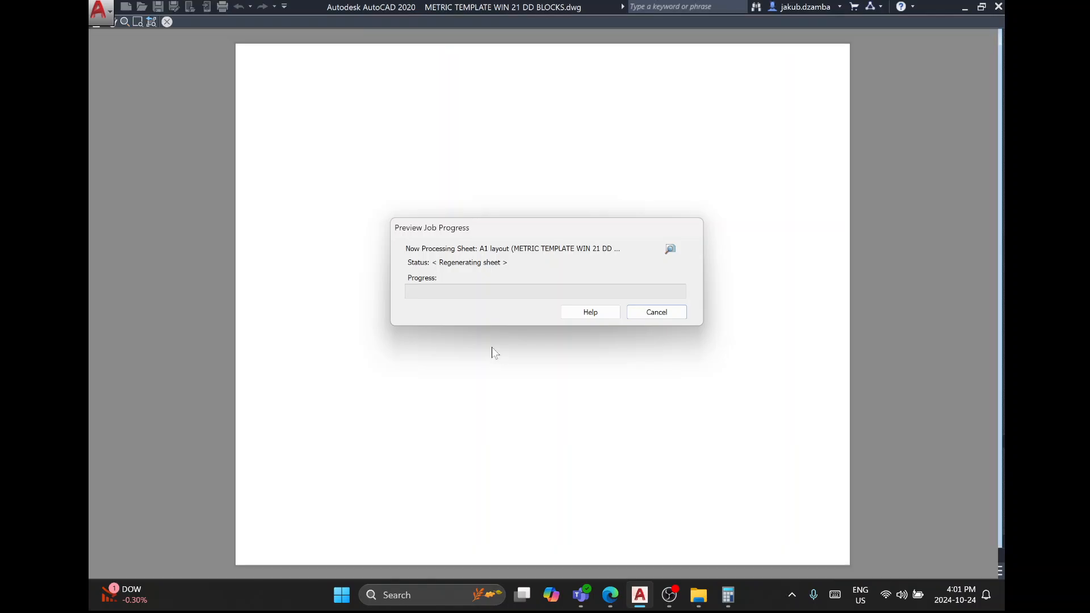
{"action": "scroll", "coordinate": [319, 463], "scroll_direction": "up", "scroll_amount": 5}
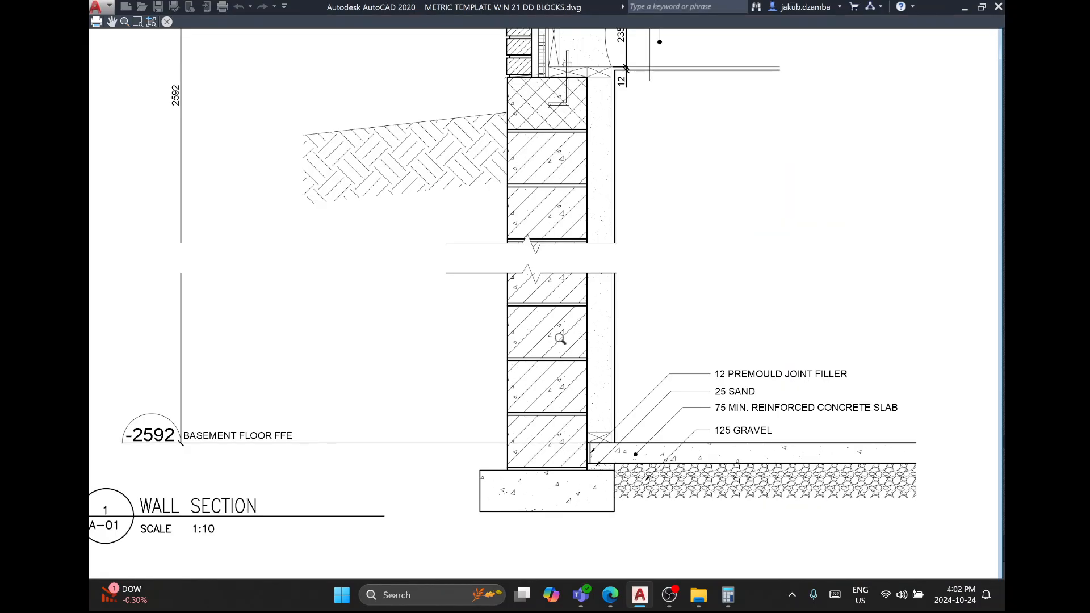
{"action": "scroll", "coordinate": [609, 309], "scroll_direction": "up", "scroll_amount": 4}
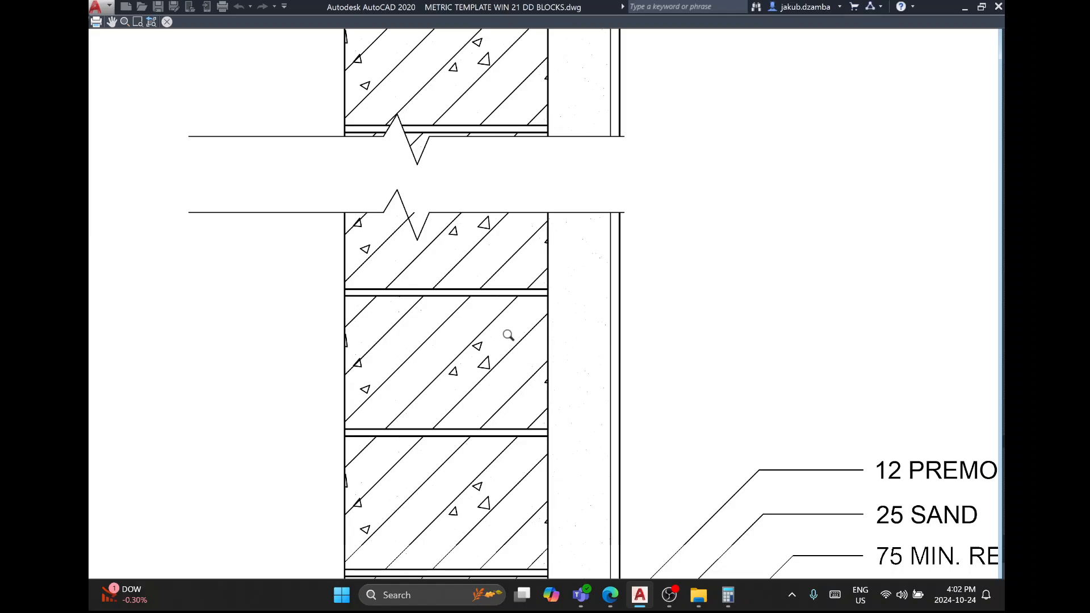
{"action": "scroll", "coordinate": [511, 251], "scroll_direction": "up", "scroll_amount": 4}
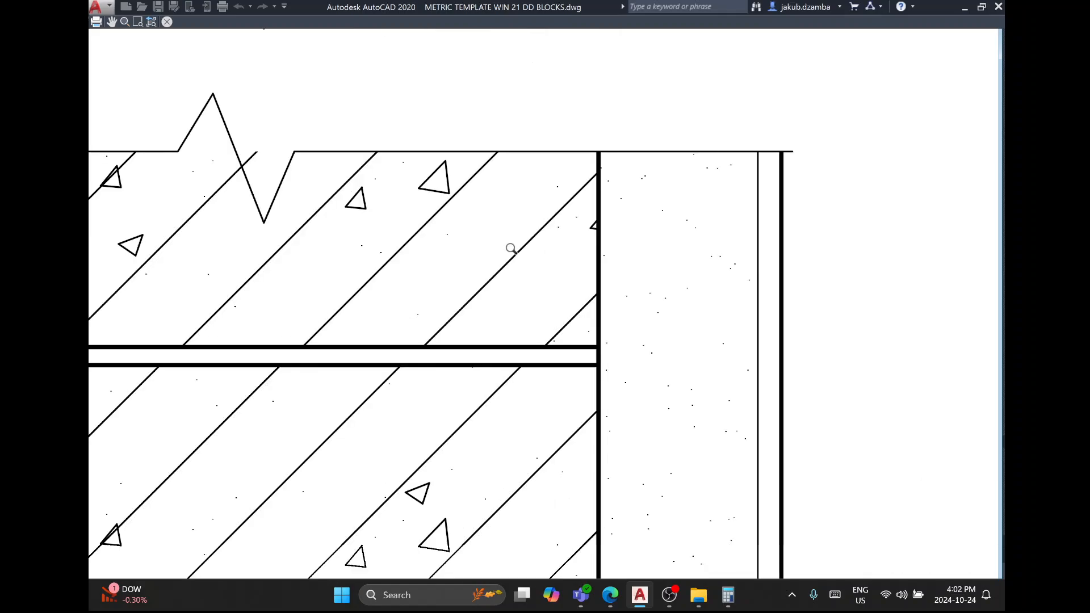
{"action": "scroll", "coordinate": [511, 246], "scroll_direction": "down", "scroll_amount": 4}
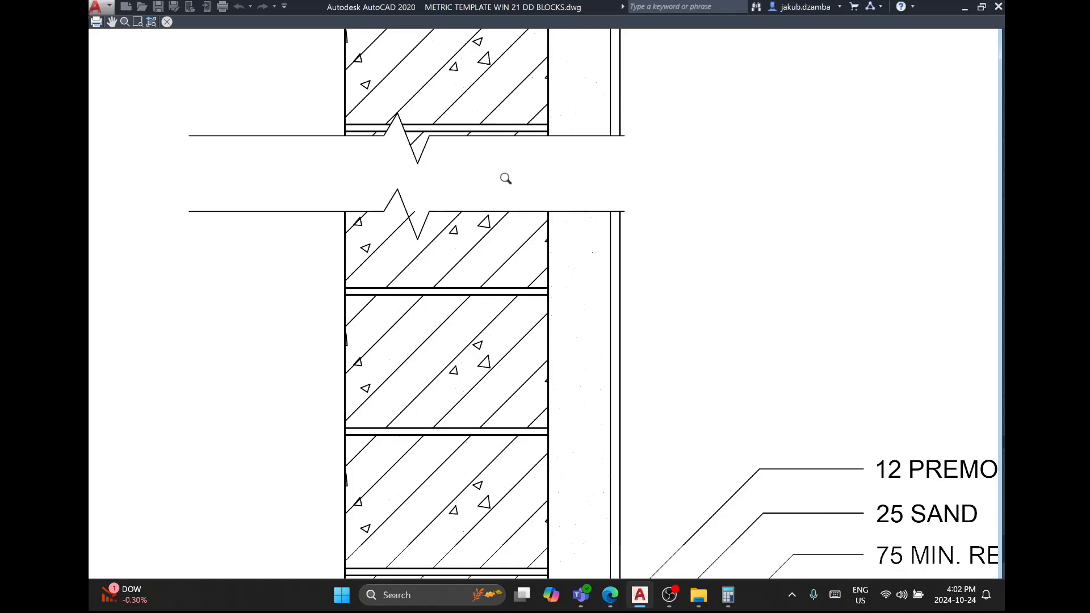
{"action": "scroll", "coordinate": [506, 178], "scroll_direction": "down", "scroll_amount": 7}
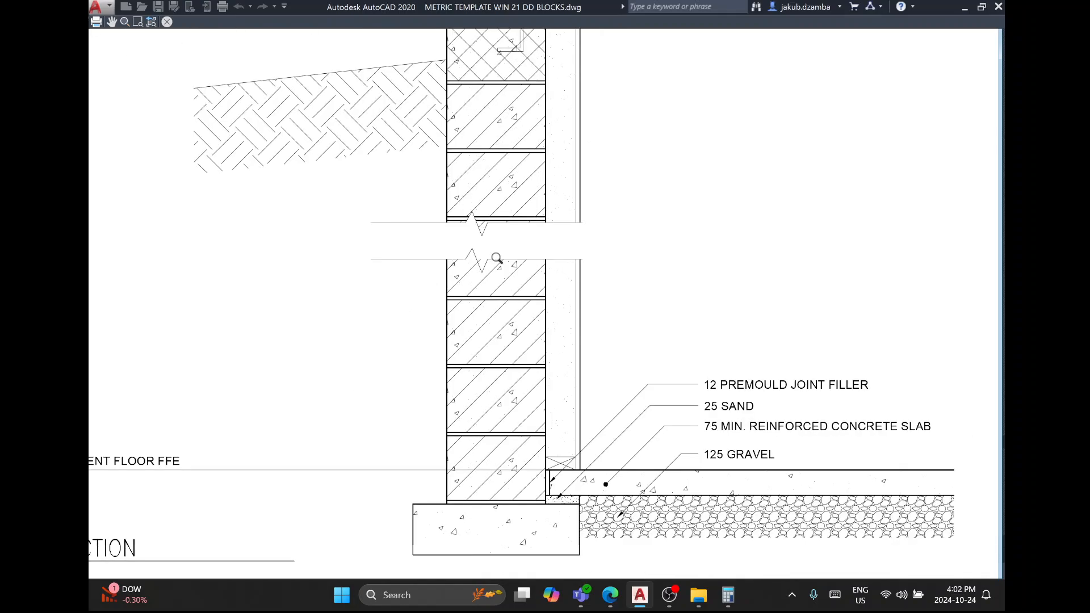
{"action": "scroll", "coordinate": [478, 58], "scroll_direction": "up", "scroll_amount": 8}
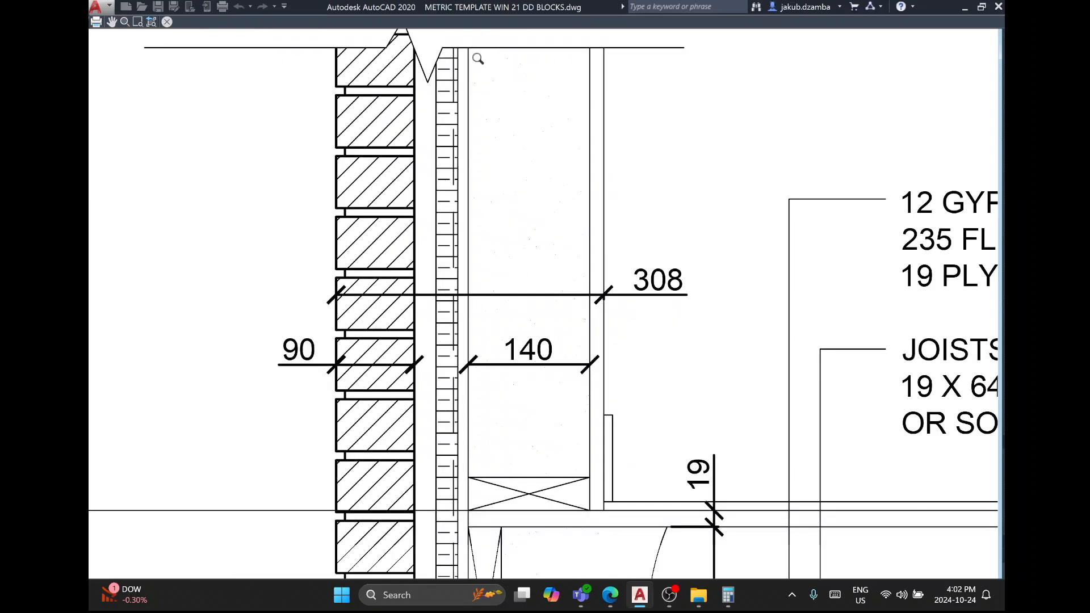
{"action": "scroll", "coordinate": [482, 243], "scroll_direction": "down", "scroll_amount": 9}
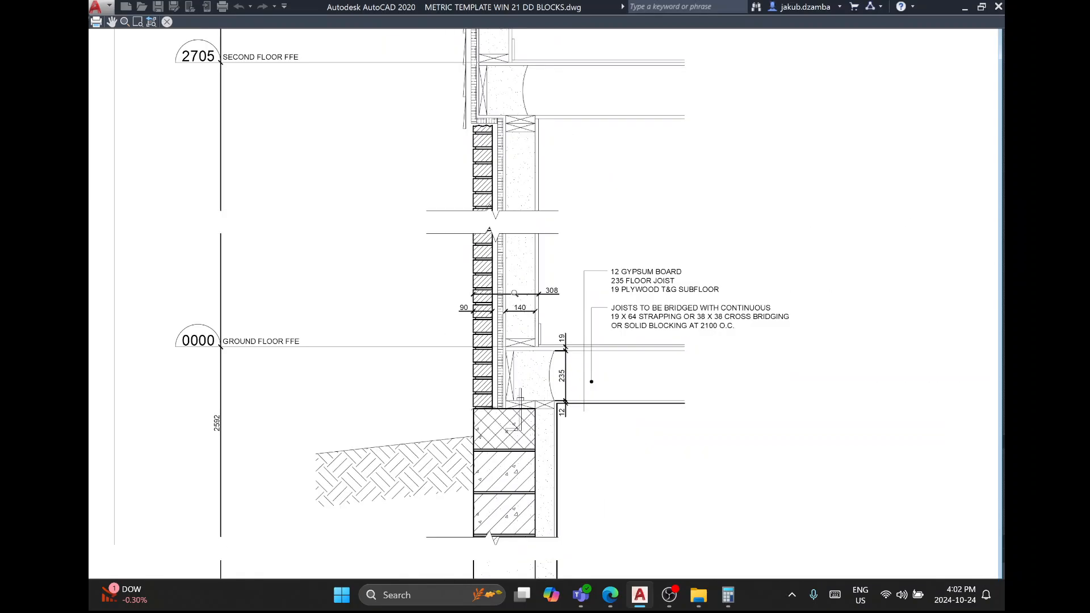
{"action": "scroll", "coordinate": [513, 288], "scroll_direction": "up", "scroll_amount": 7}
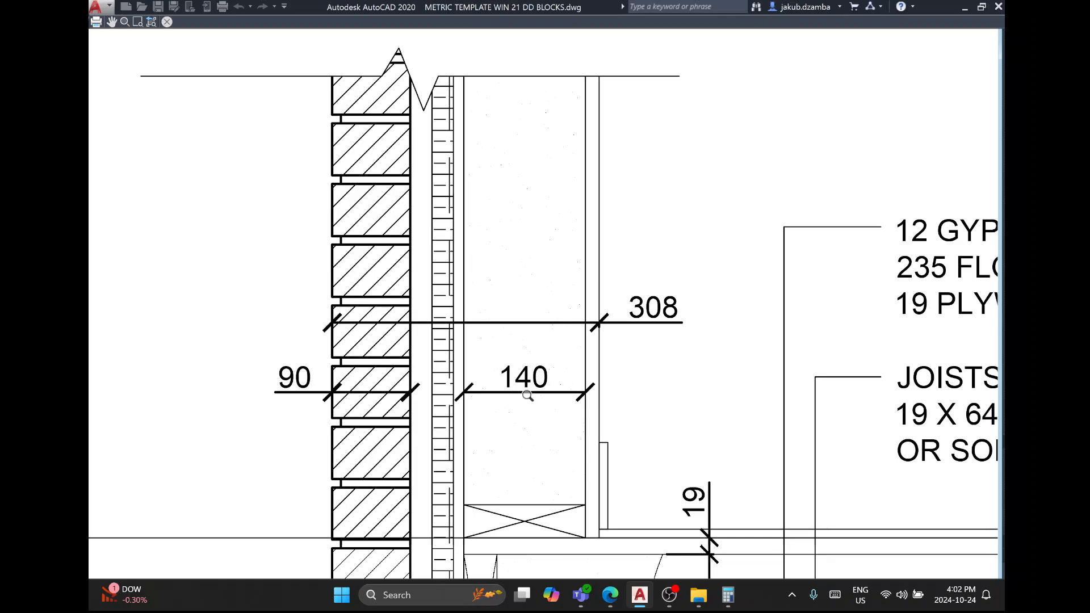
Close the plot preview and cancel plotting the A1 layout.
{"action": "scroll", "coordinate": [527, 396], "scroll_direction": "down", "scroll_amount": 8}
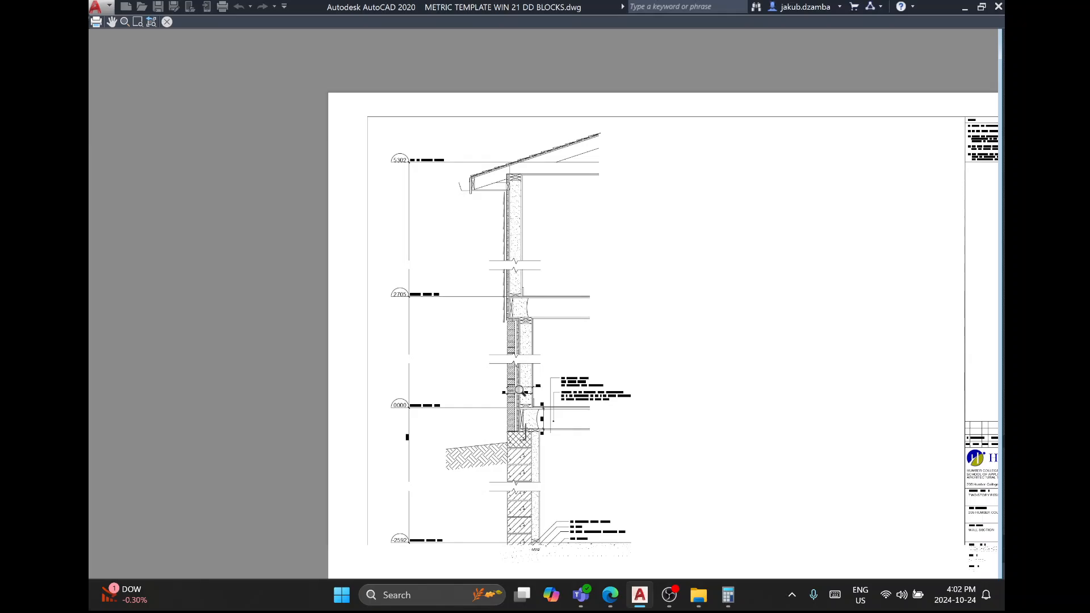
{"action": "right_click", "coordinate": [648, 47]}
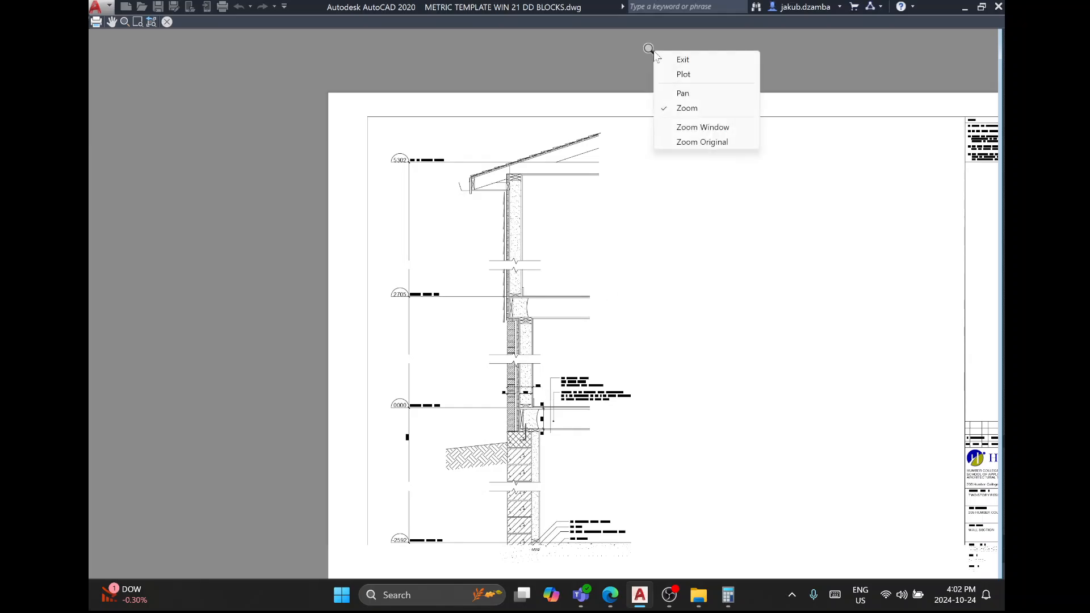
{"action": "left_click", "coordinate": [674, 59]}
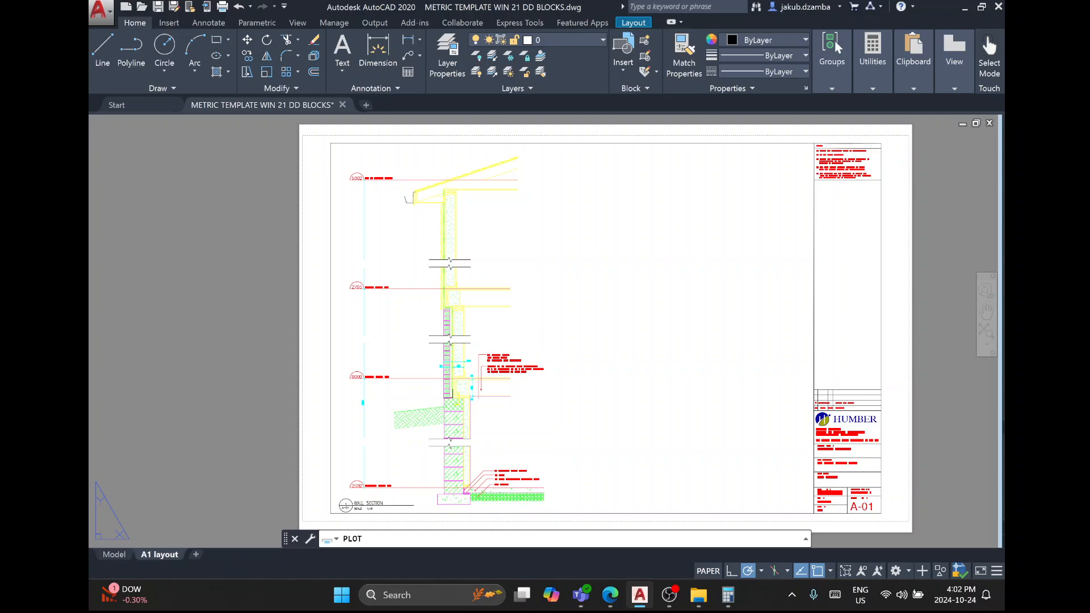
{"action": "left_click", "coordinate": [669, 453]}
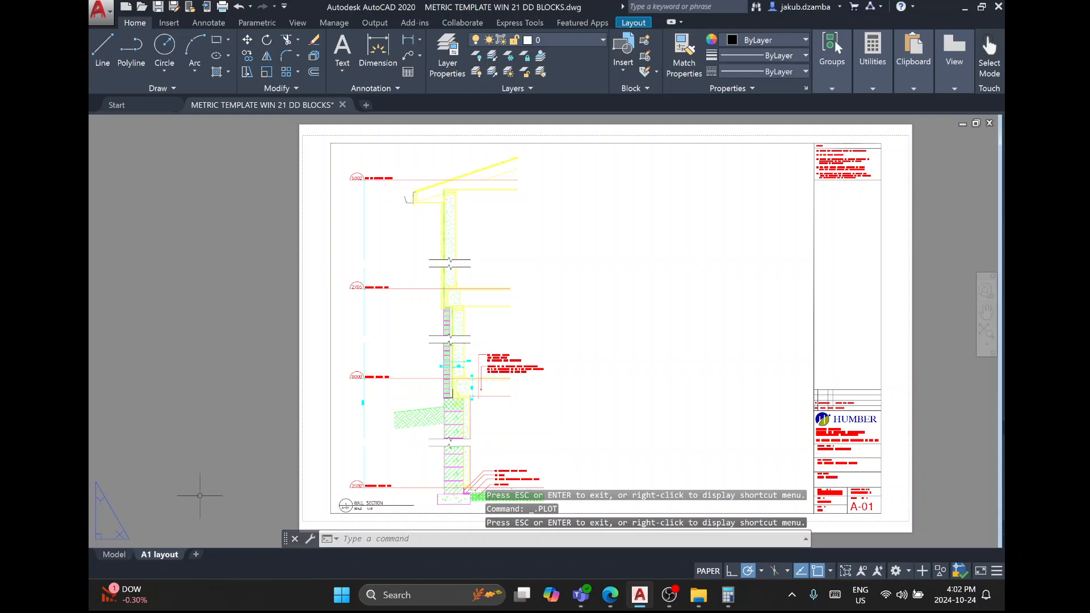
Open the Options dialog's plot style table settings and the Plot Styles folder that holds the plot style tables.
{"action": "type", "text": "options"}
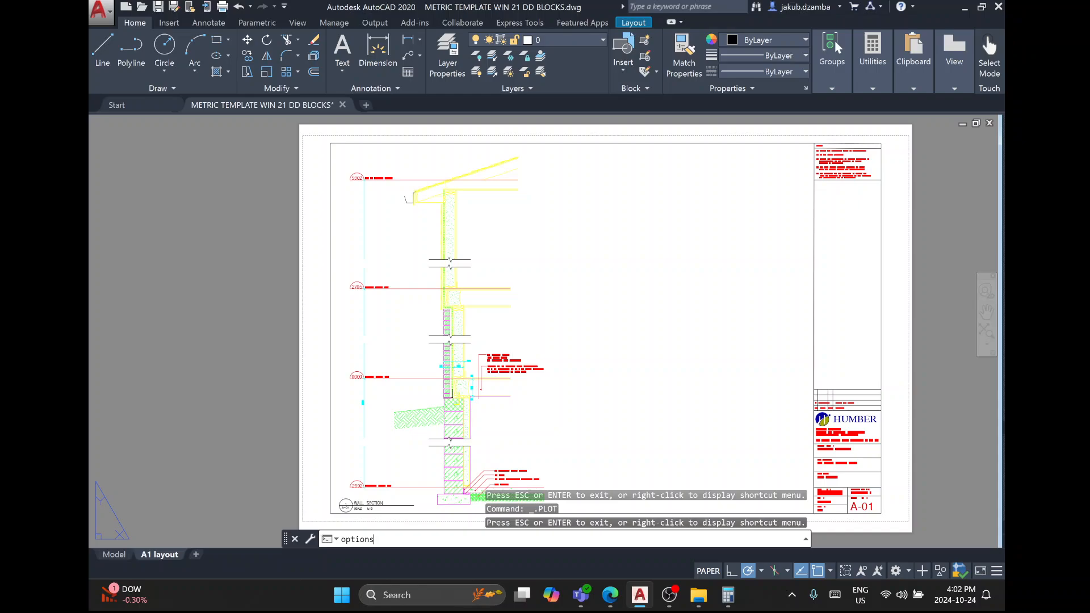
{"action": "key", "text": "Return"}
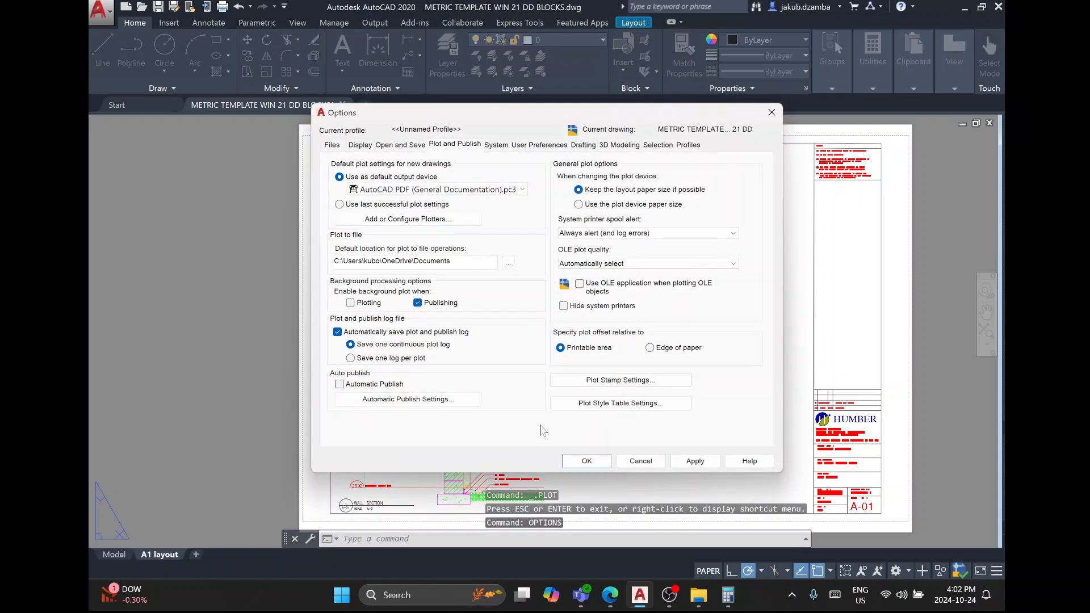
{"action": "left_click", "coordinate": [332, 145]}
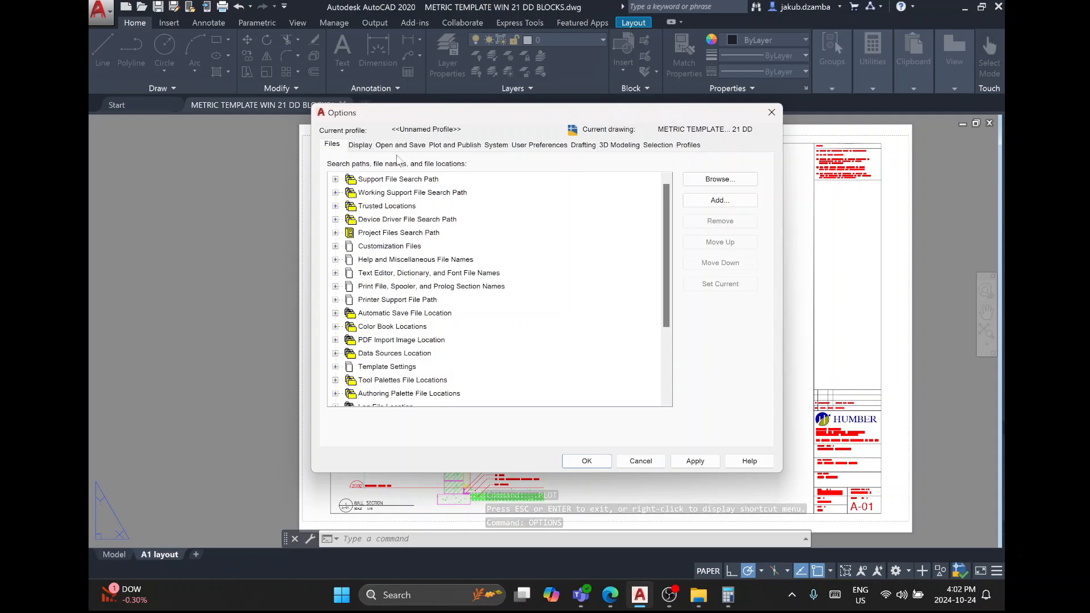
{"action": "left_click", "coordinate": [455, 146]}
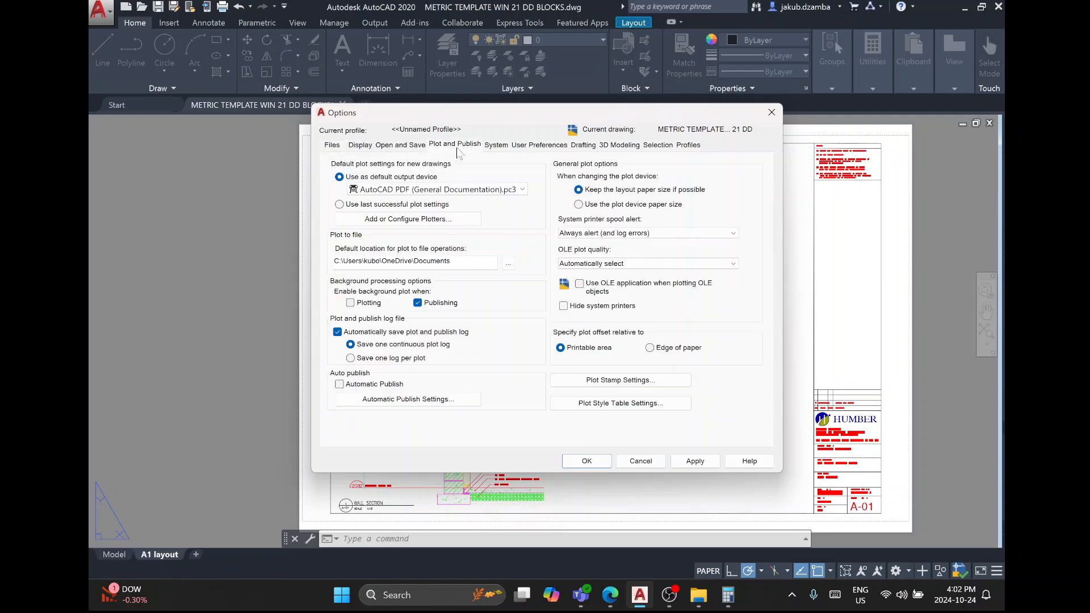
{"action": "left_click", "coordinate": [622, 405]}
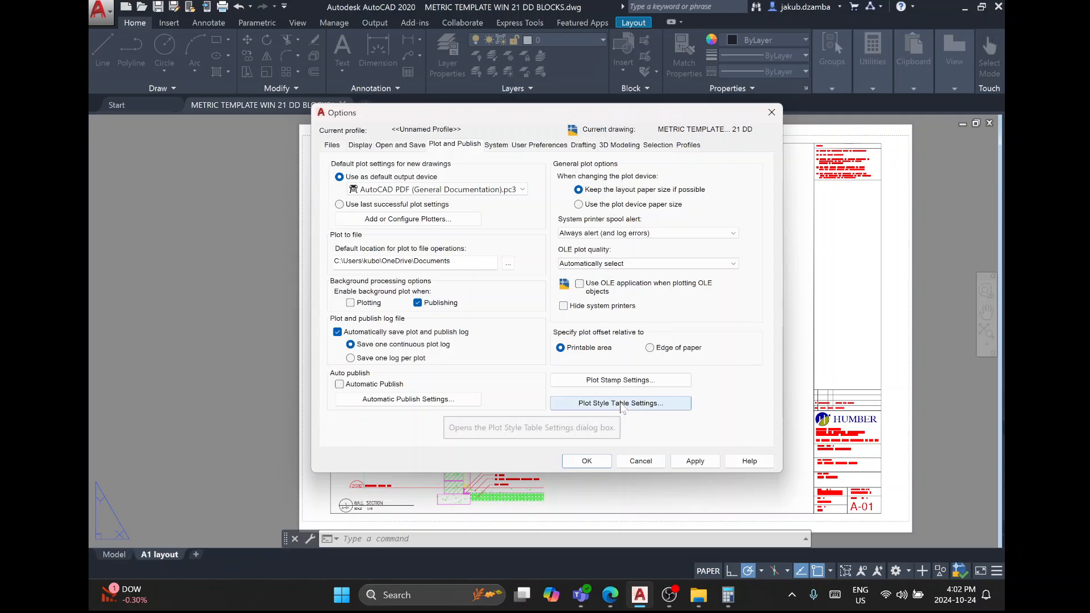
{"action": "left_click", "coordinate": [514, 378]}
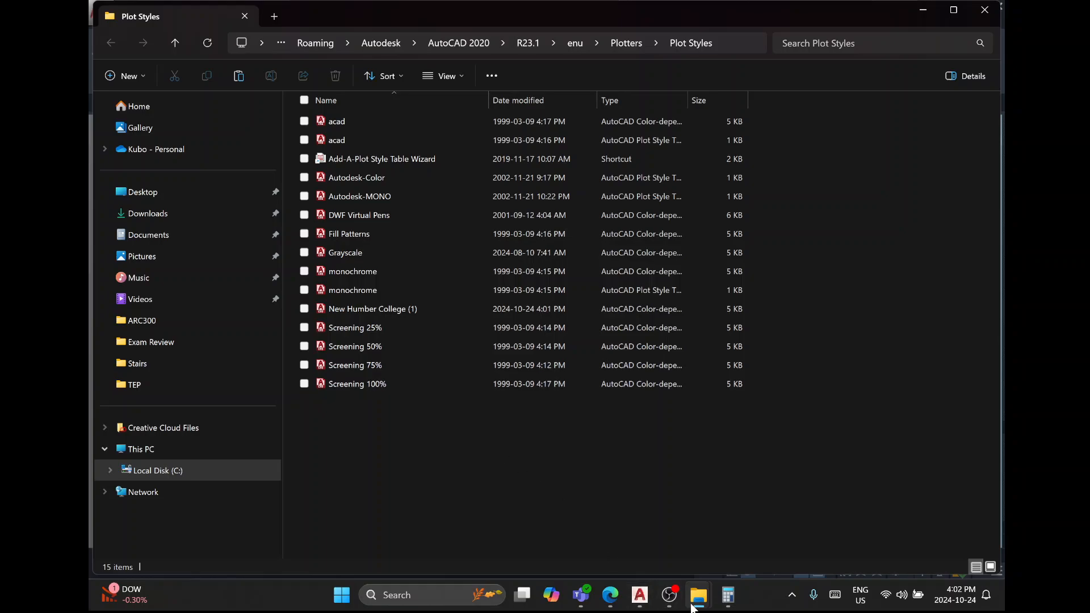
Close the Plotters folder window and copy the New Humber College (1) plot style file from the Downloads folder.
{"action": "mouse_move", "coordinate": [693, 607]}
{"action": "mouse_move", "coordinate": [687, 553]}
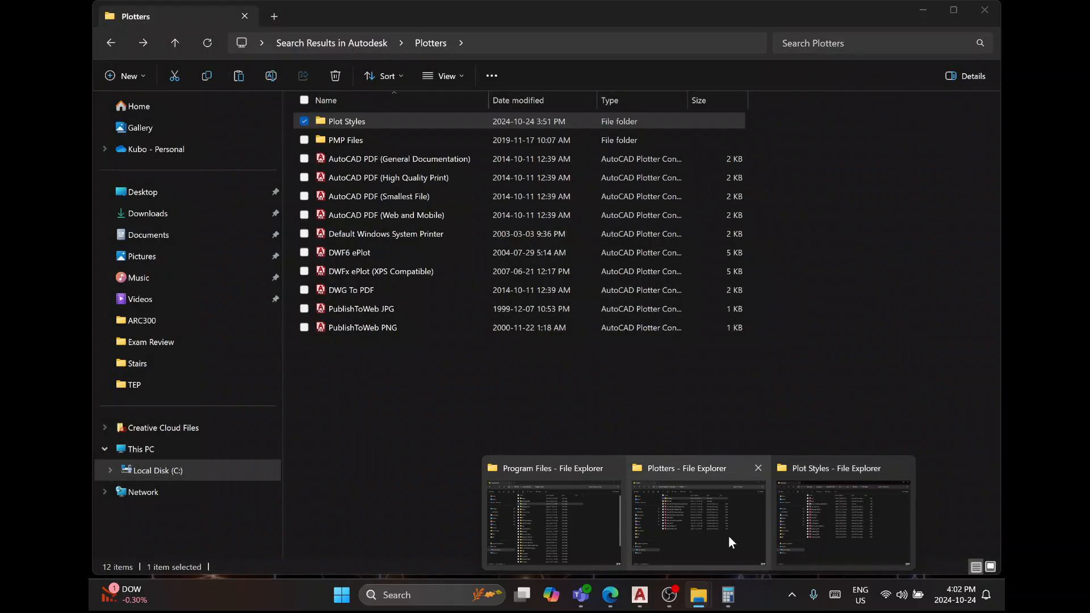
{"action": "left_click", "coordinate": [757, 469]}
{"action": "left_click", "coordinate": [637, 512]}
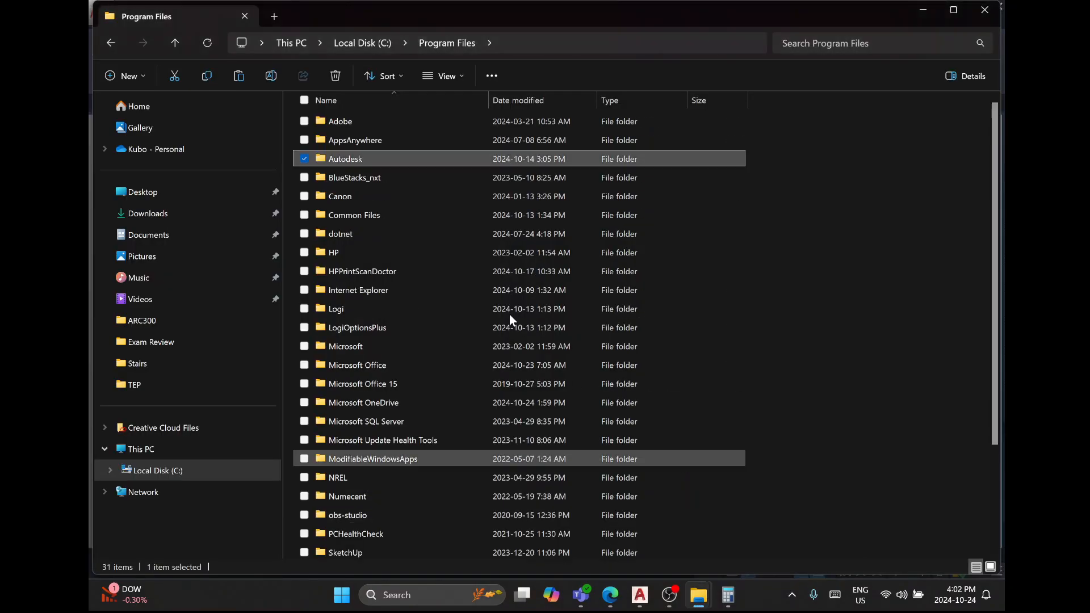
{"action": "left_click", "coordinate": [146, 213]}
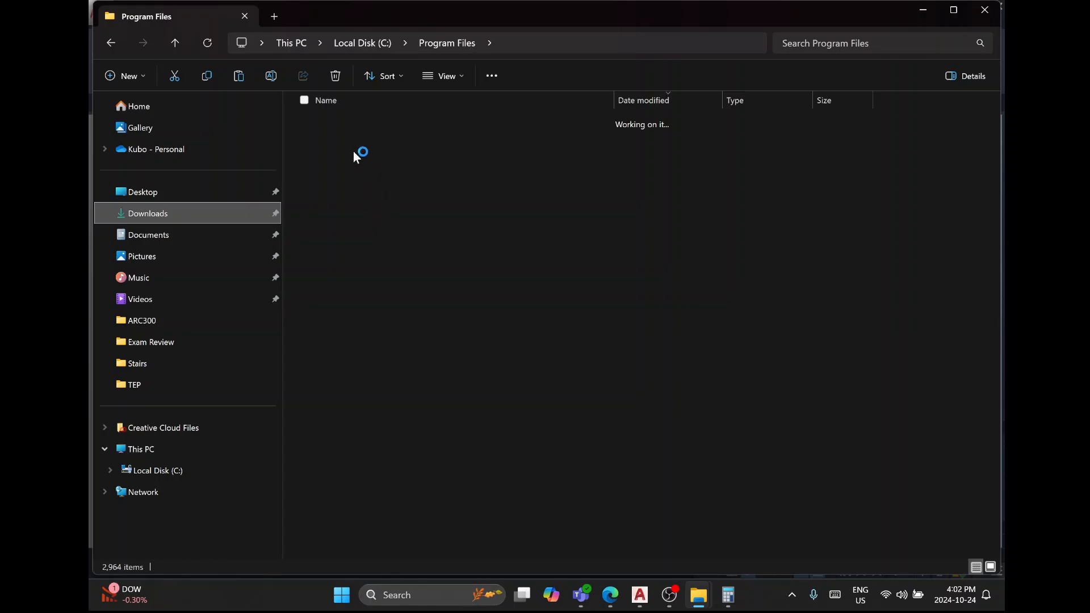
{"action": "left_click", "coordinate": [363, 136]}
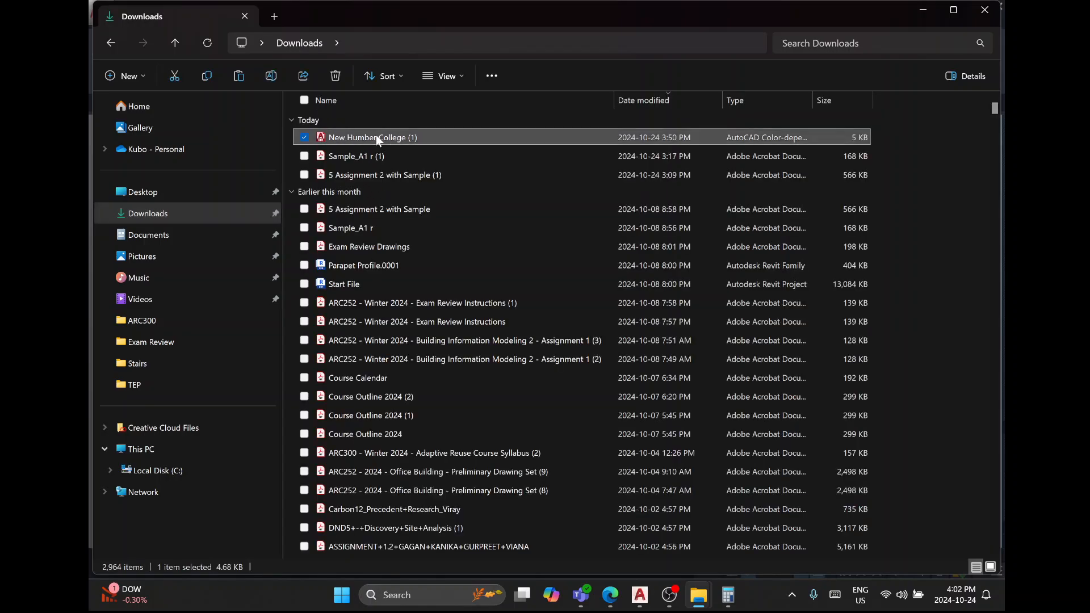
{"action": "right_click", "coordinate": [378, 138]}
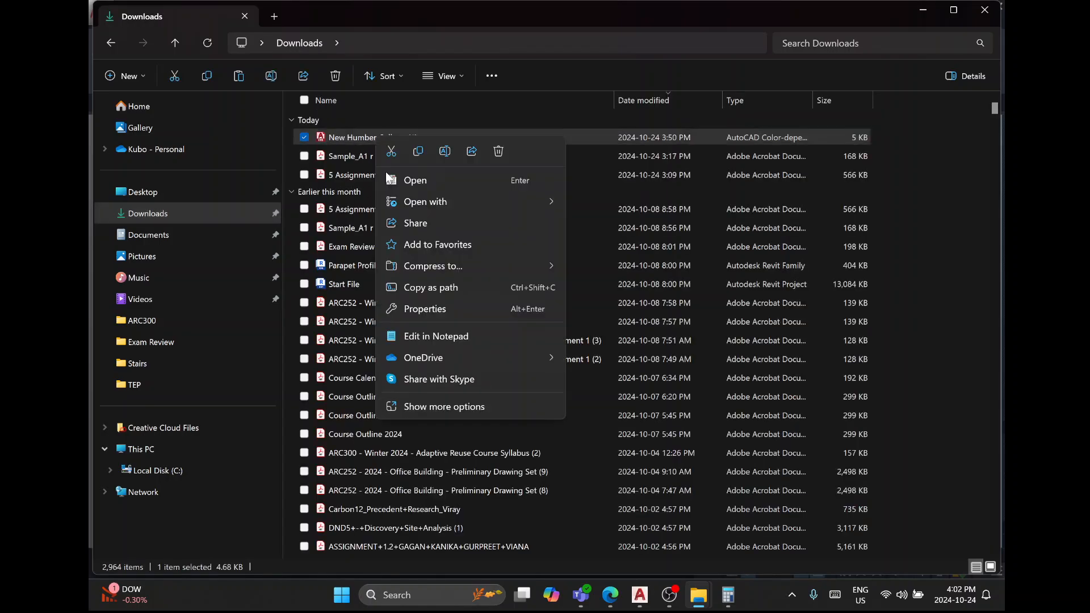
{"action": "left_click", "coordinate": [431, 410]}
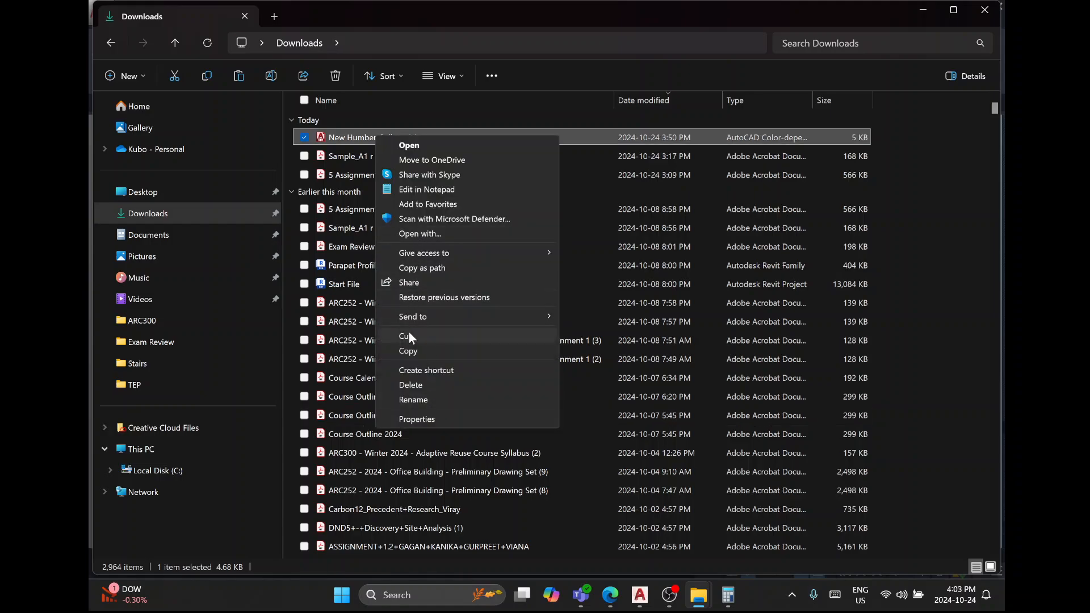
{"action": "left_click", "coordinate": [412, 351]}
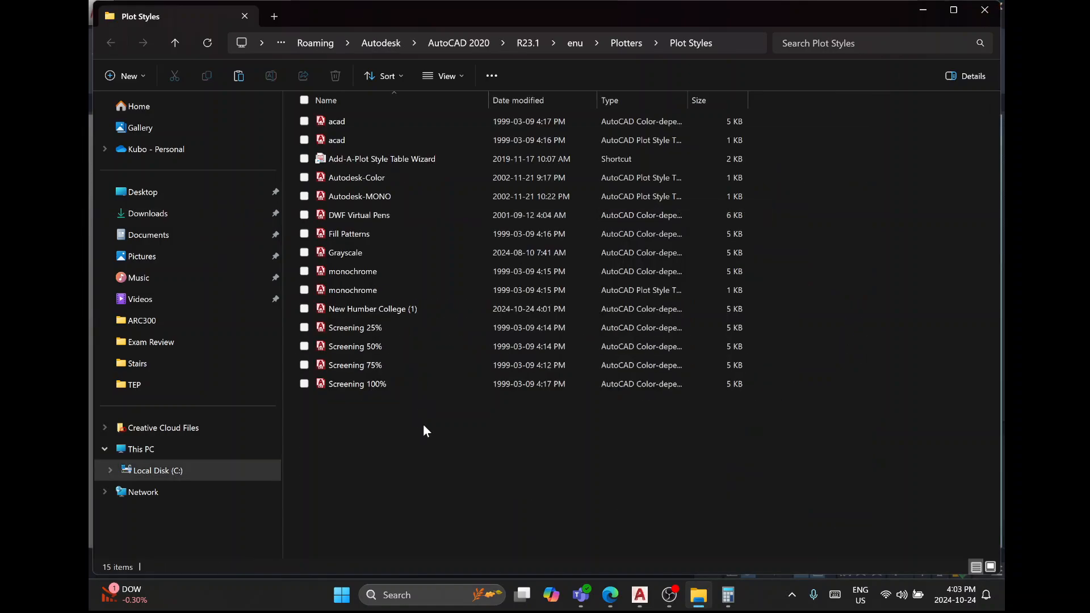
{"action": "right_click", "coordinate": [445, 434]}
{"action": "left_click", "coordinate": [461, 413]}
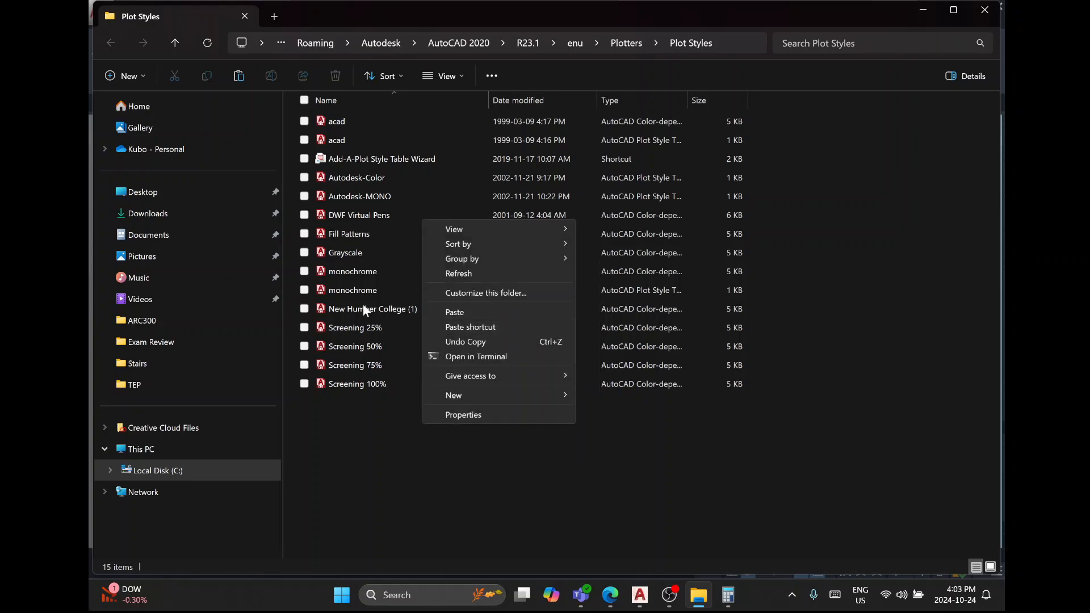
{"action": "left_click", "coordinate": [343, 432]}
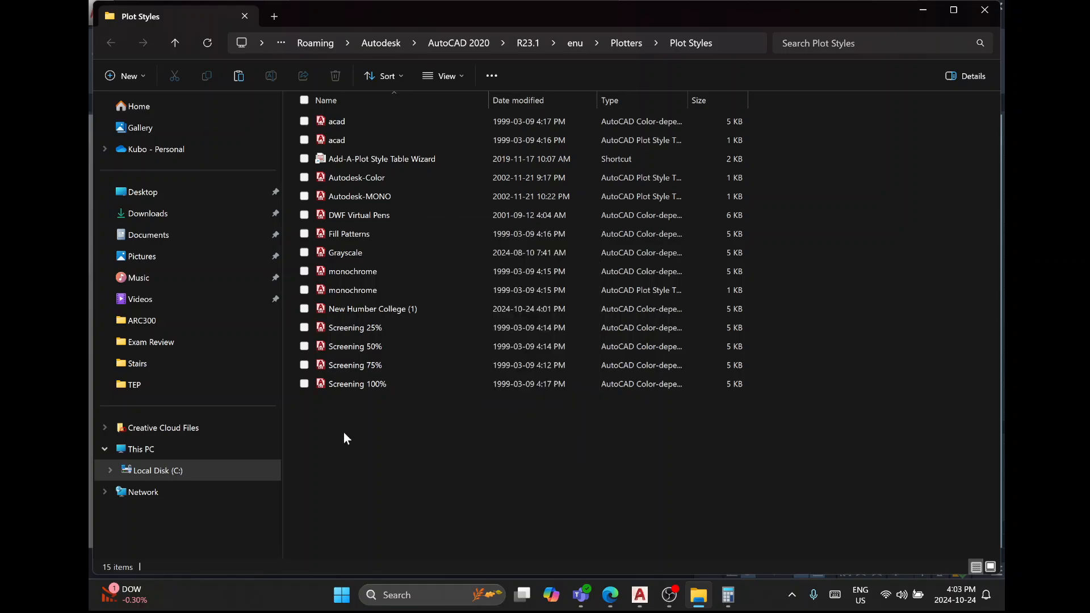
Close the Plot Styles folder, cancel the plot style settings and Options dialogs, and save the METRIC TEMPLATE WIN 21 DD BLOCKS drawing.
{"action": "left_click", "coordinate": [985, 10]}
{"action": "left_click", "coordinate": [570, 402]}
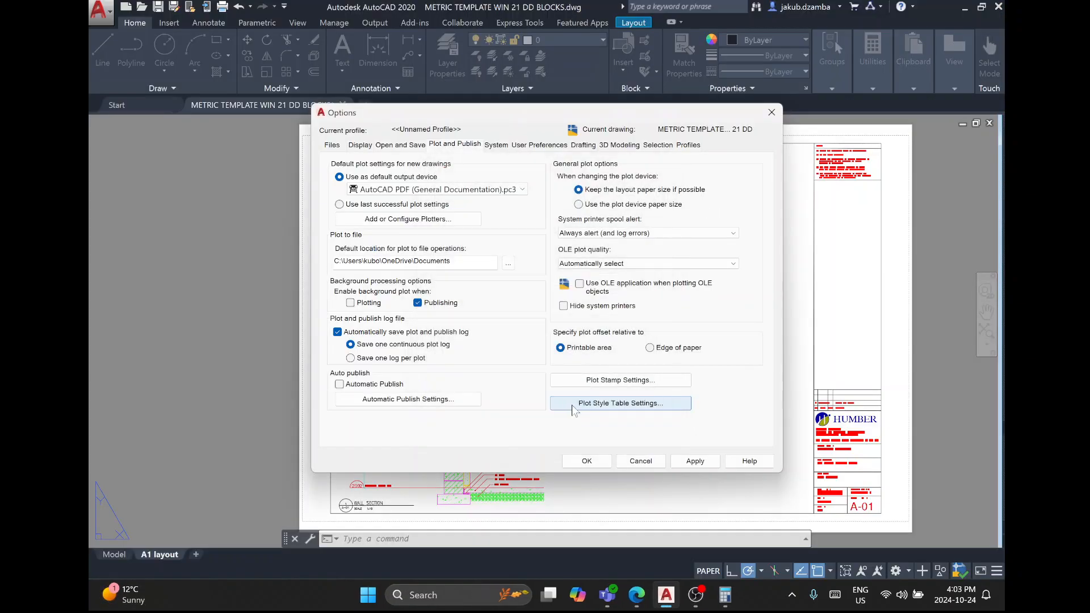
{"action": "left_click", "coordinate": [632, 464]}
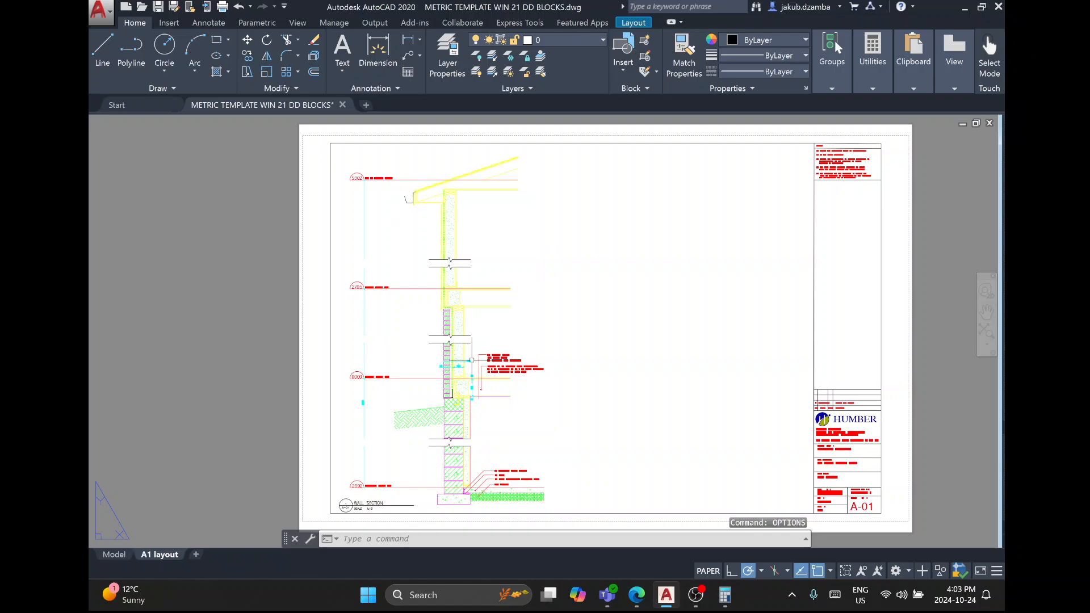
{"action": "left_click", "coordinate": [158, 6]}
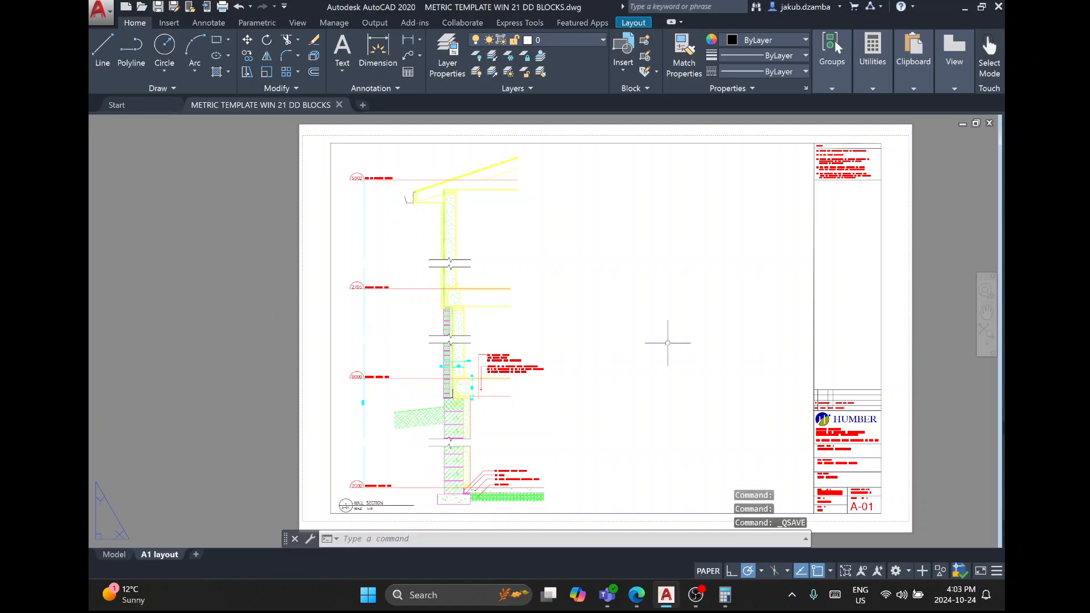
{"action": "left_click", "coordinate": [696, 595]}
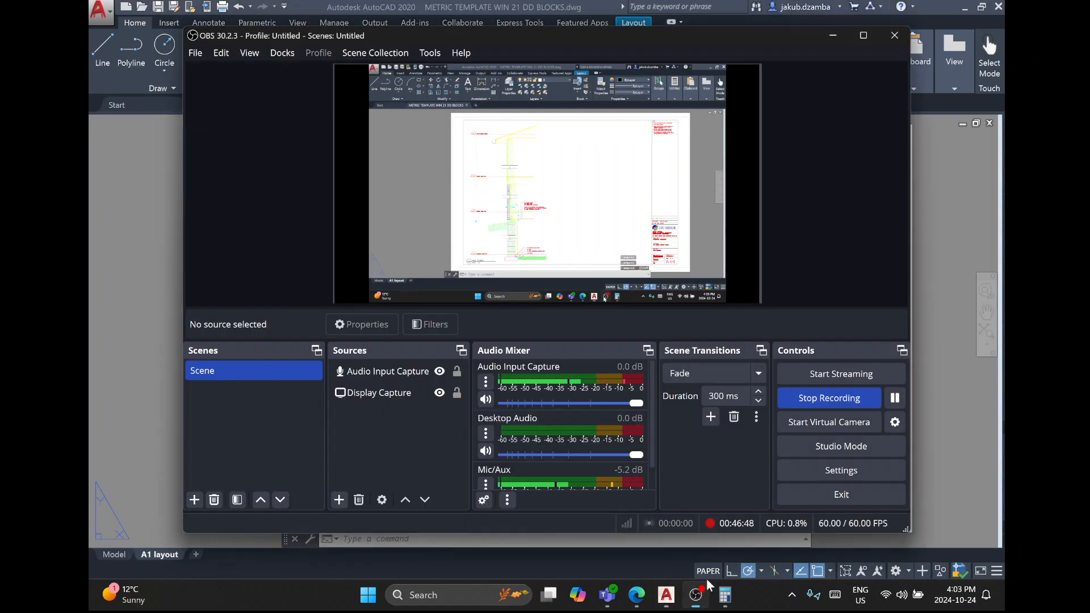